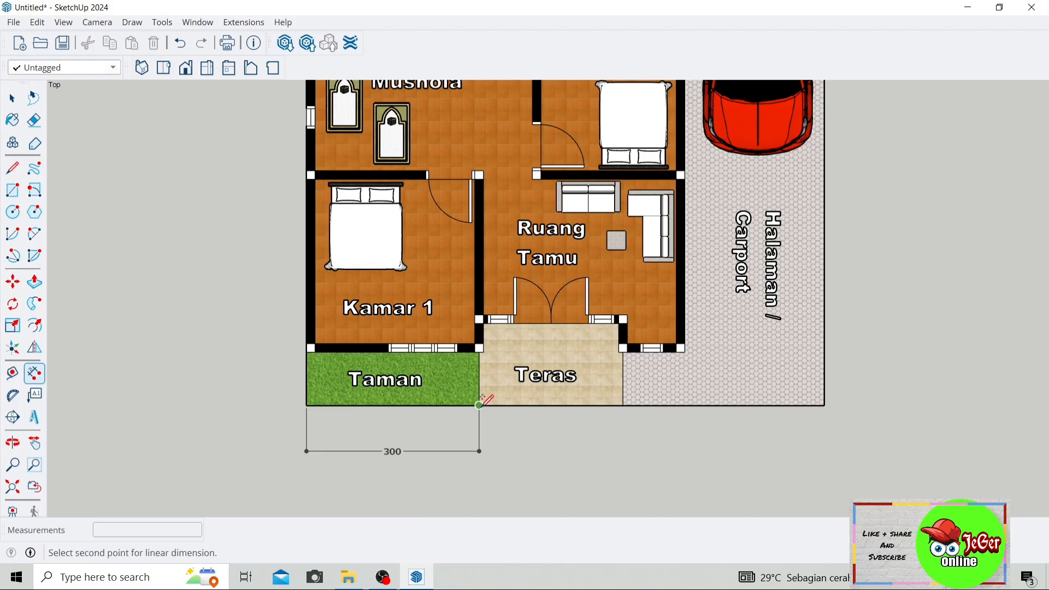
# Dimension the widths of the Teras and the adjoining Halaman / Carport strip along the front edge of the floor plan
pyautogui.click(624, 405)
pyautogui.click(625, 451)
pyautogui.scroll(-2, 247, 355)
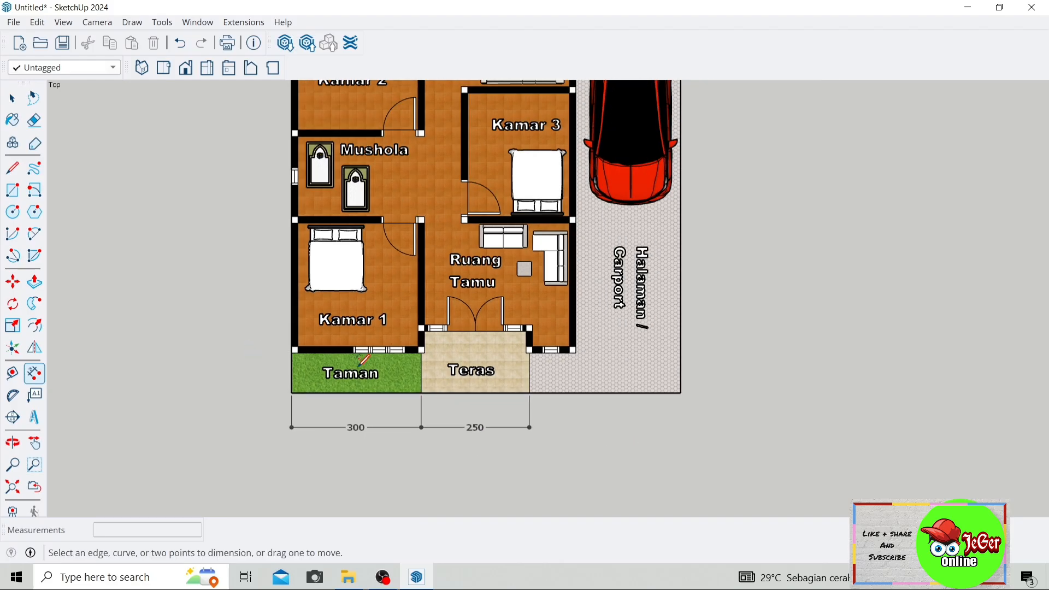
pyautogui.click(529, 393)
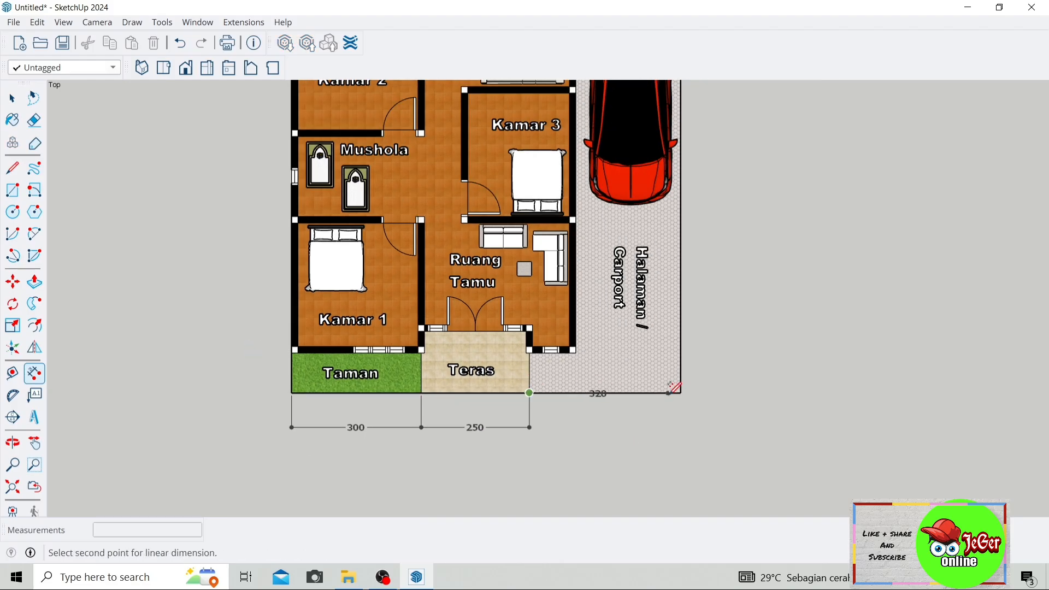
pyautogui.click(681, 393)
pyautogui.click(681, 423)
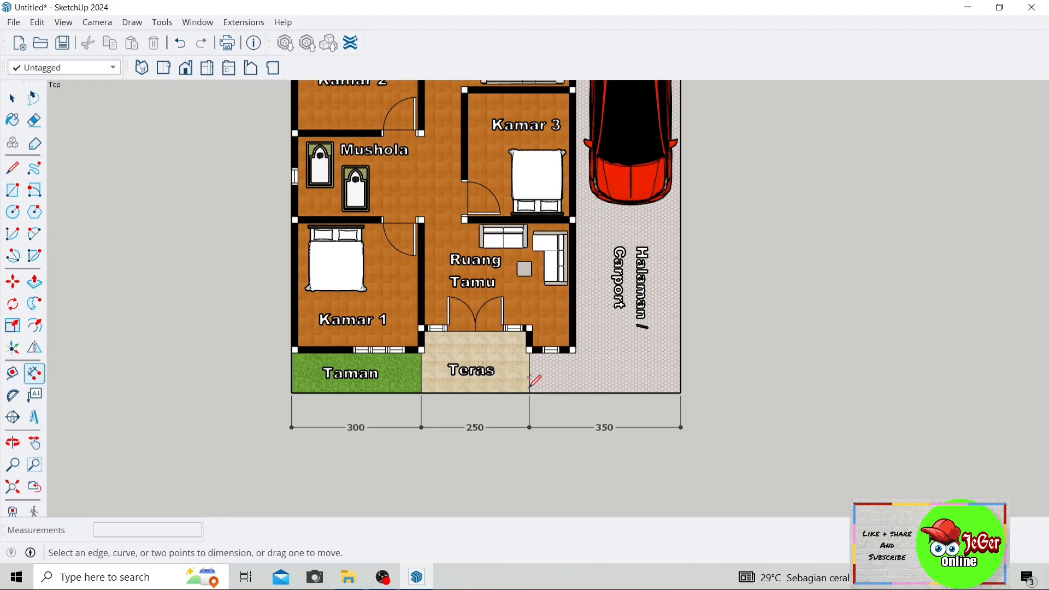
pyautogui.scroll(-3, 428, 325)
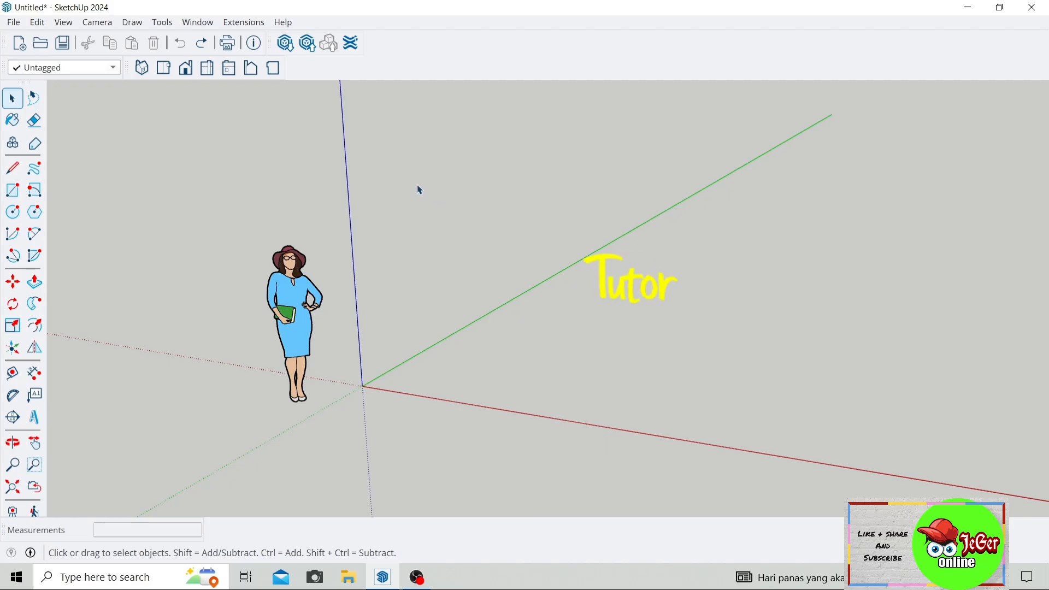
pyautogui.scroll(-1, 349, 225)
pyautogui.scroll(3, 227, 276)
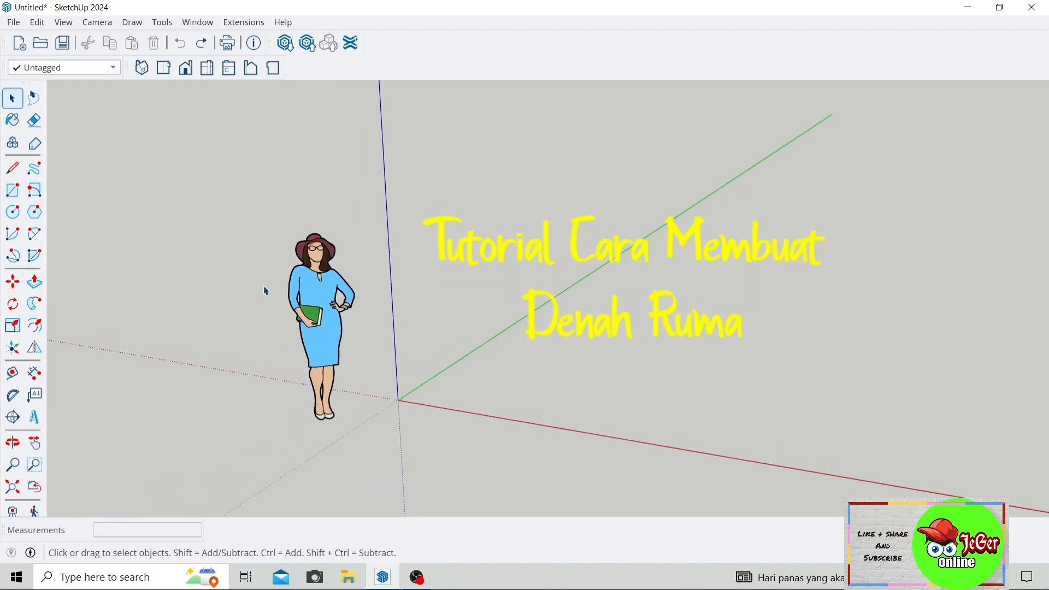
pyautogui.scroll(1, 266, 291)
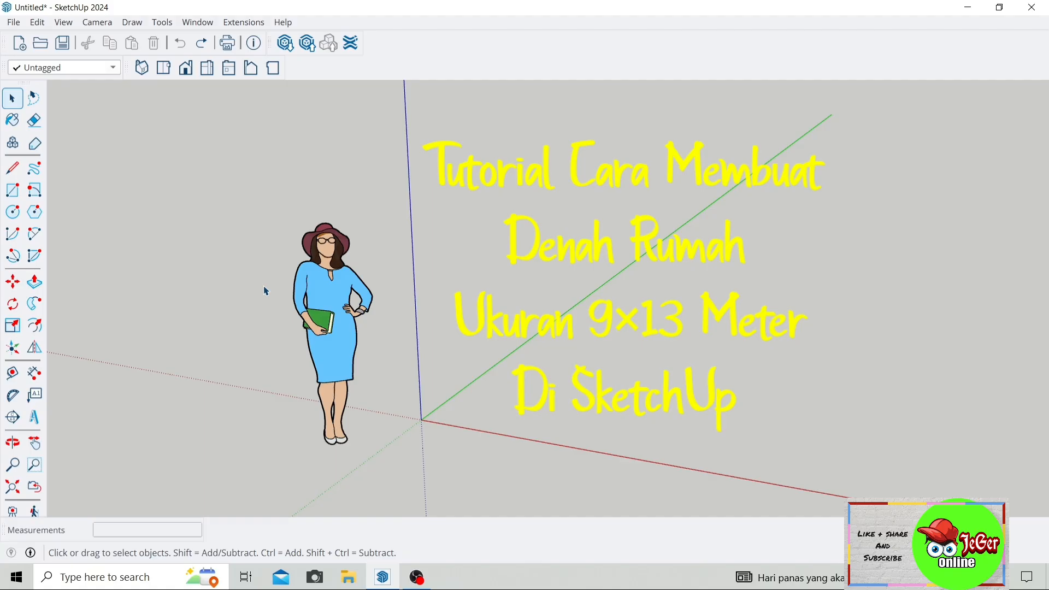
pyautogui.scroll(-2, 307, 280)
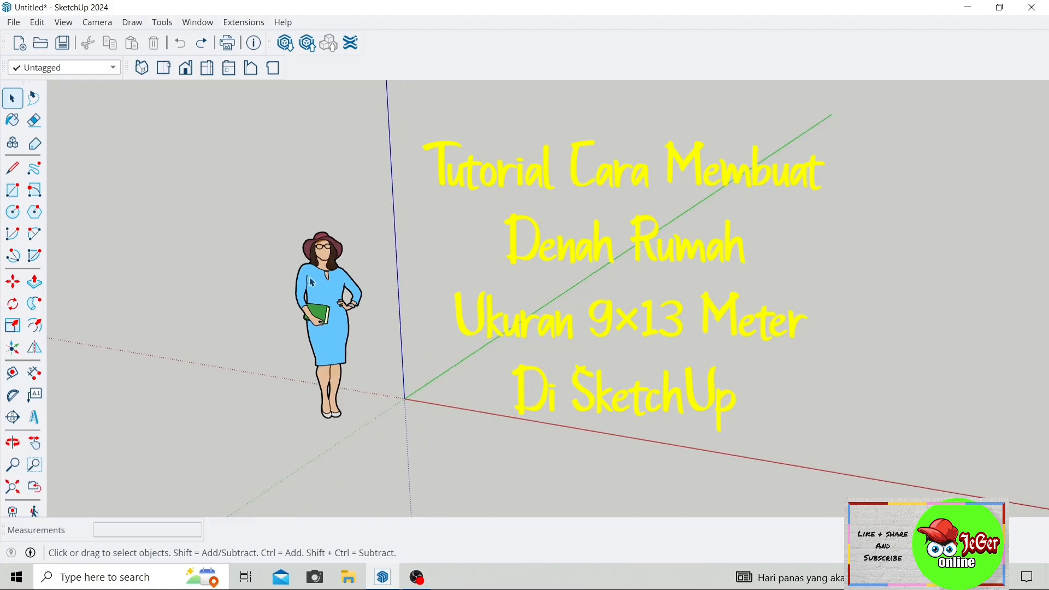
# Delete the default human figure standing beside the axes origin
pyautogui.click(27, 448)
pyautogui.moveTo(117, 376); pyautogui.dragTo(164, 340)
pyautogui.click(13, 99)
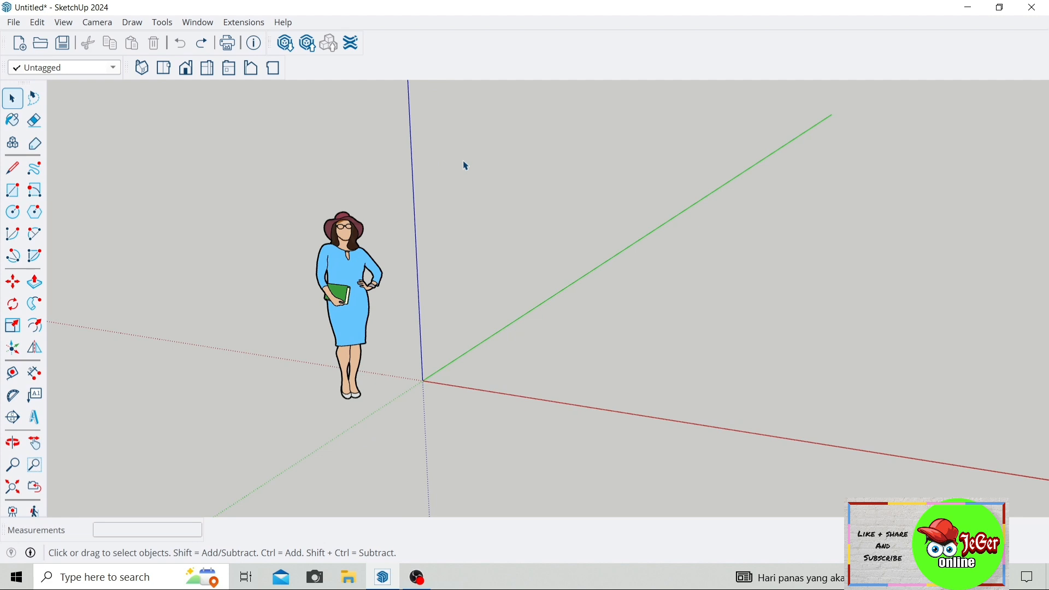
pyautogui.click(356, 296)
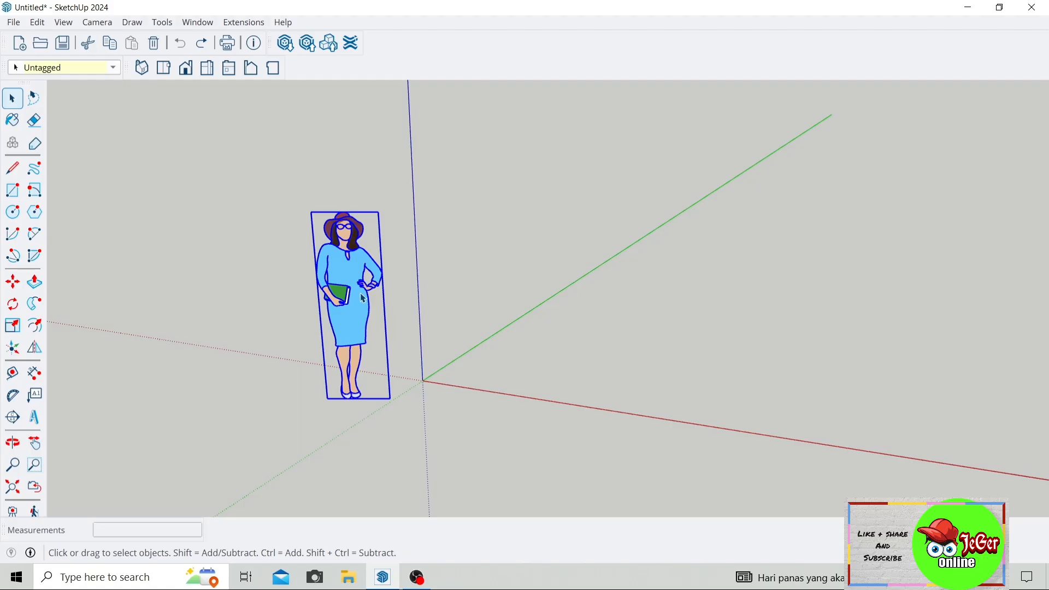
pyautogui.press('Delete')
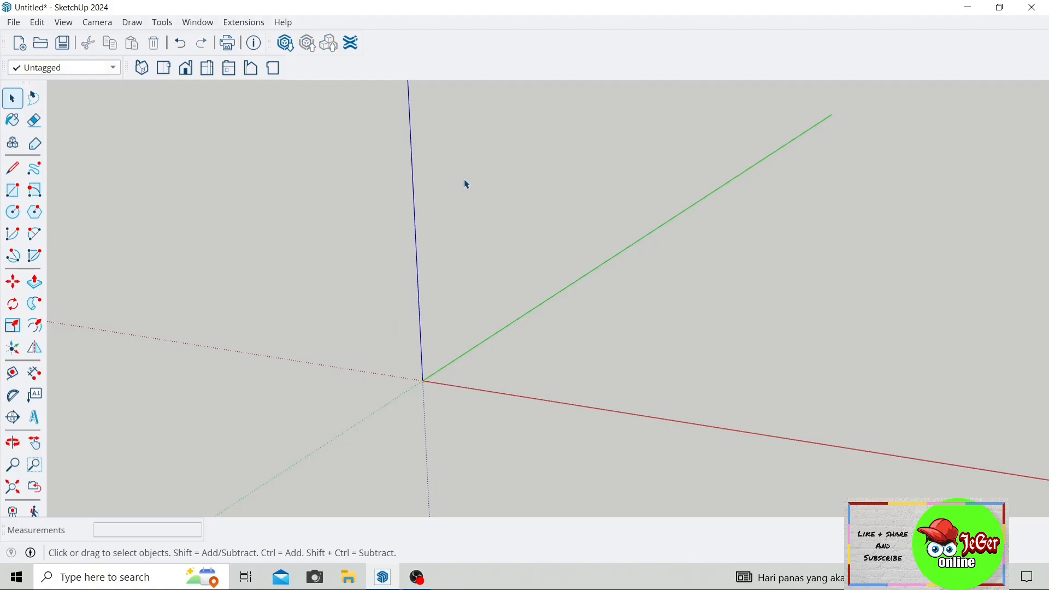
# Switch to the standard Top view, leaving open drawing space in the positive quadrant of the red and green axes
pyautogui.click(12, 444)
pyautogui.moveTo(174, 410); pyautogui.dragTo(206, 328)
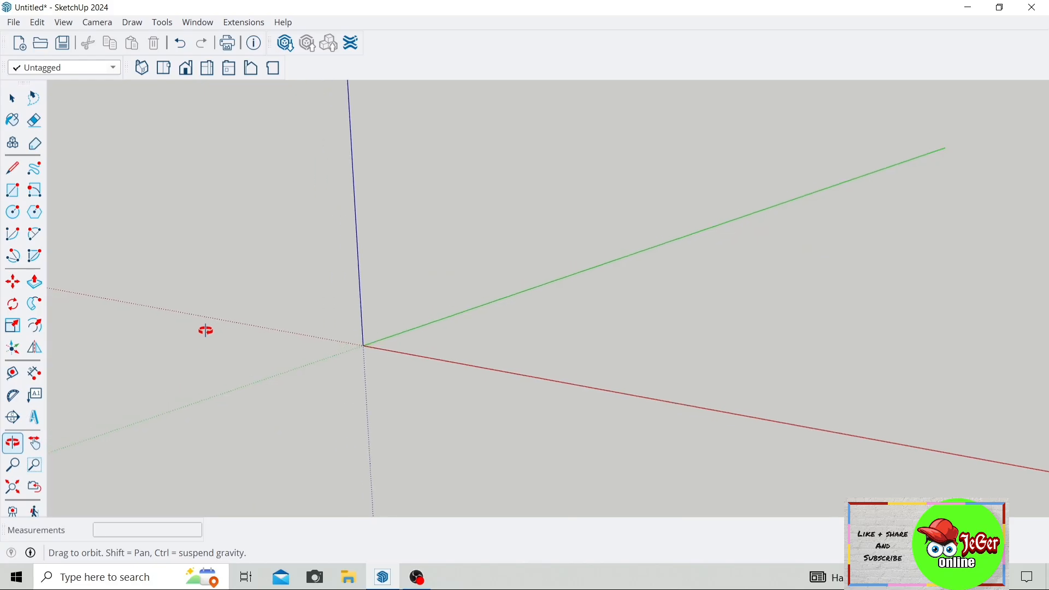
pyautogui.click(9, 101)
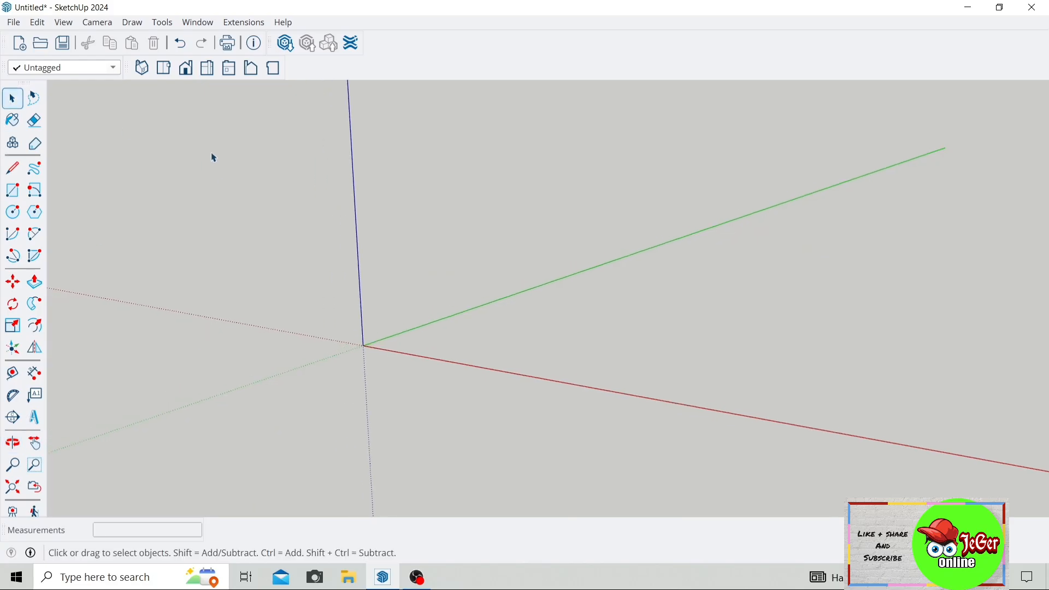
pyautogui.click(162, 68)
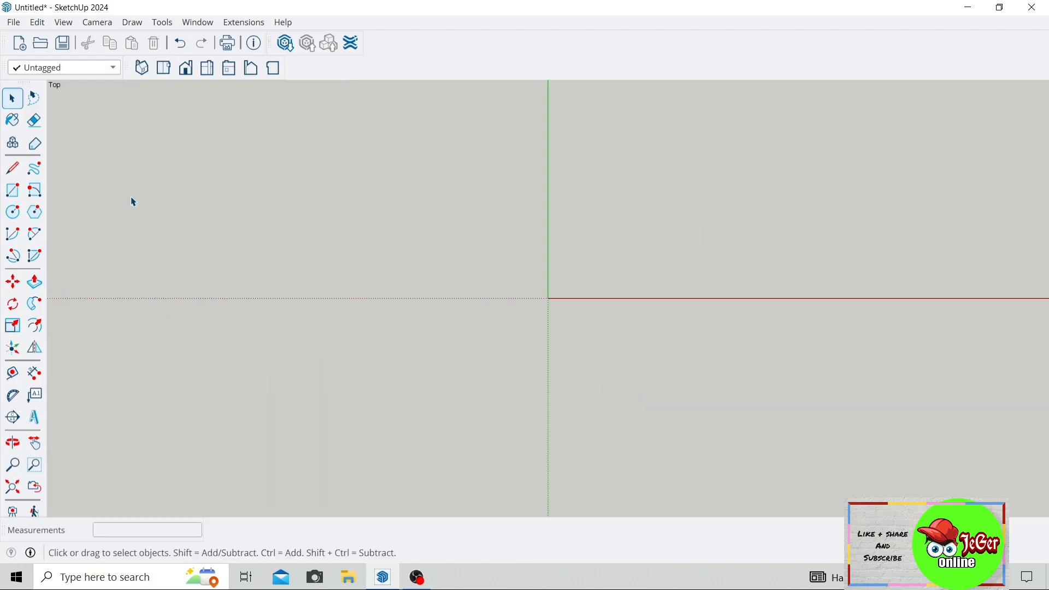
pyautogui.click(42, 445)
pyautogui.moveTo(528, 283); pyautogui.dragTo(224, 421)
pyautogui.click(7, 99)
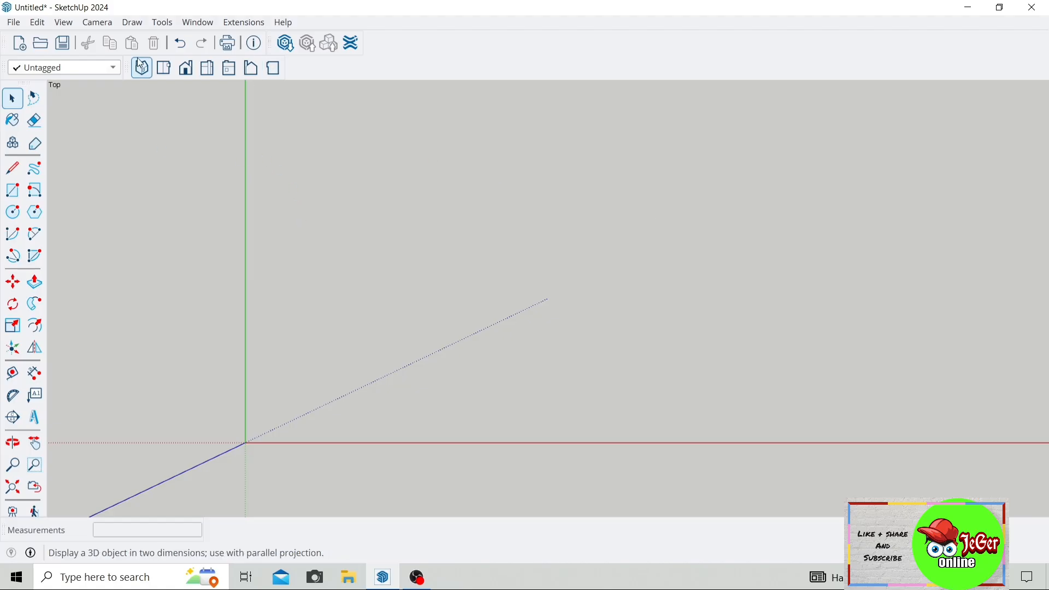
# Set the model's length, area and volume units to Centimeters, Centimeters² and Centimeters³
pyautogui.click(209, 23)
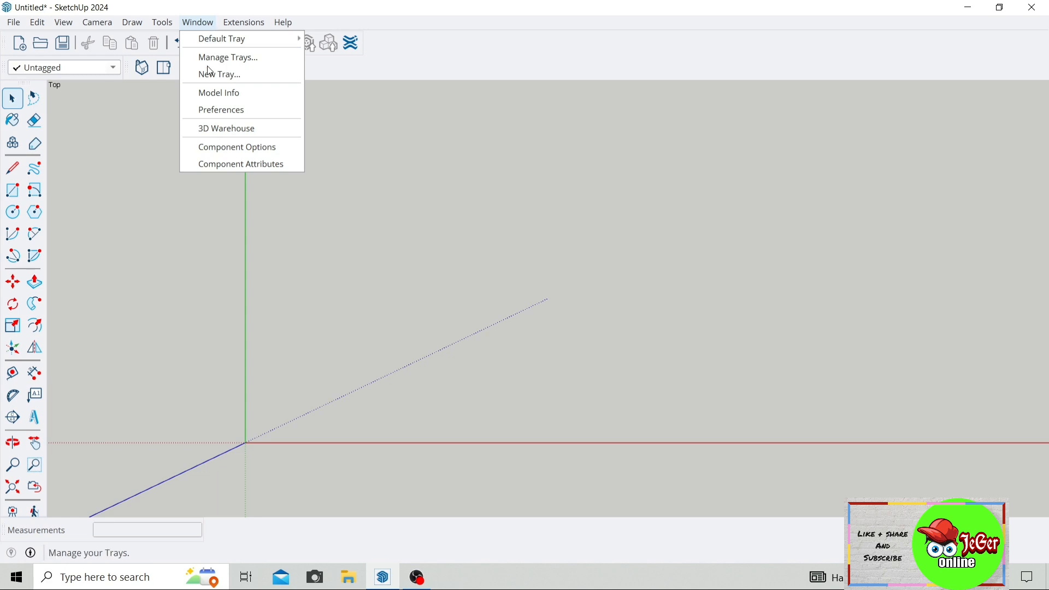
pyautogui.click(209, 94)
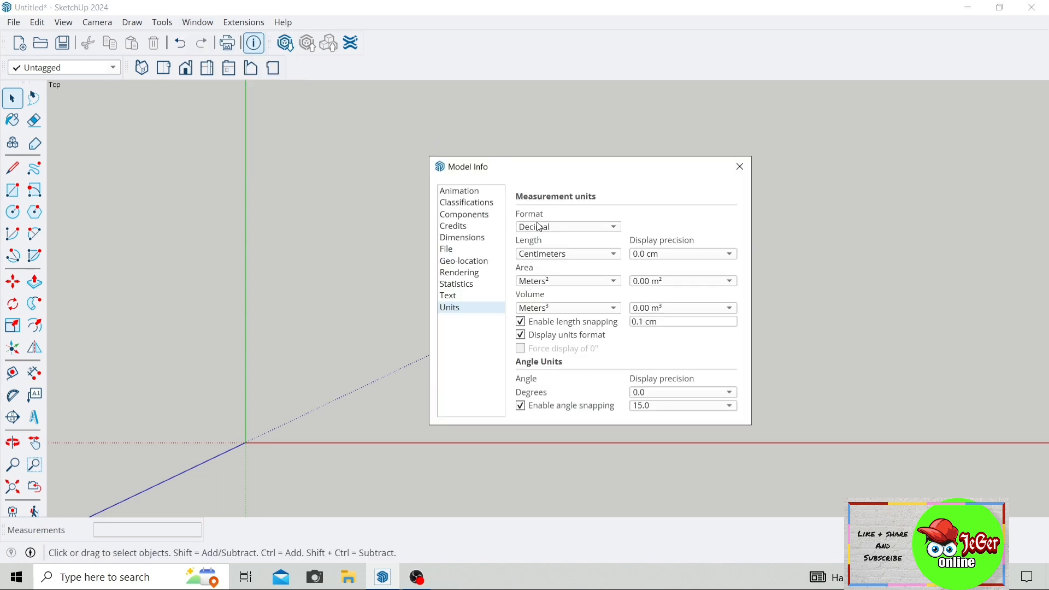
pyautogui.click(558, 254)
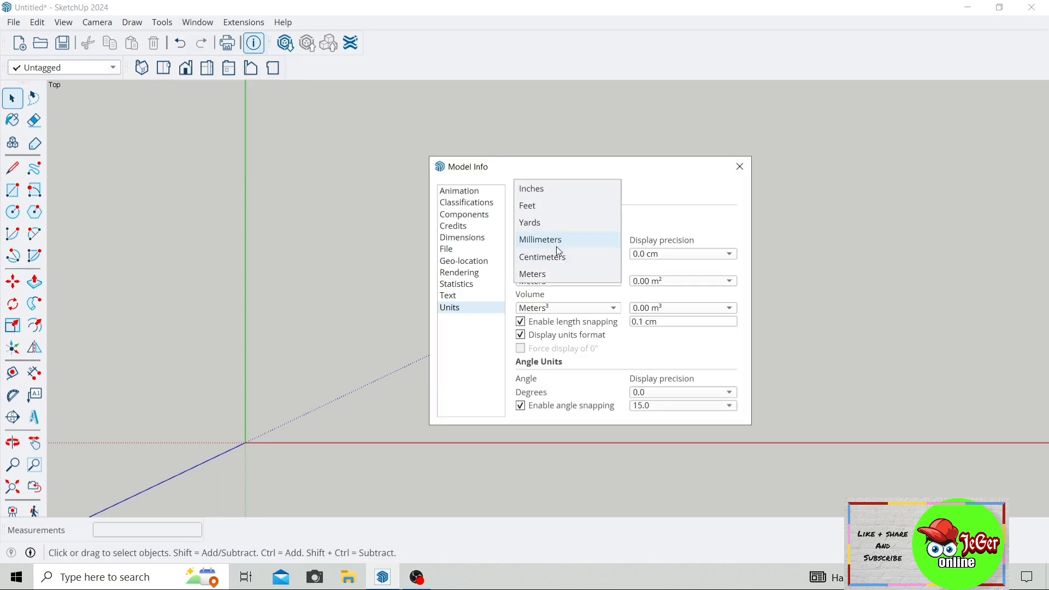
pyautogui.click(589, 258)
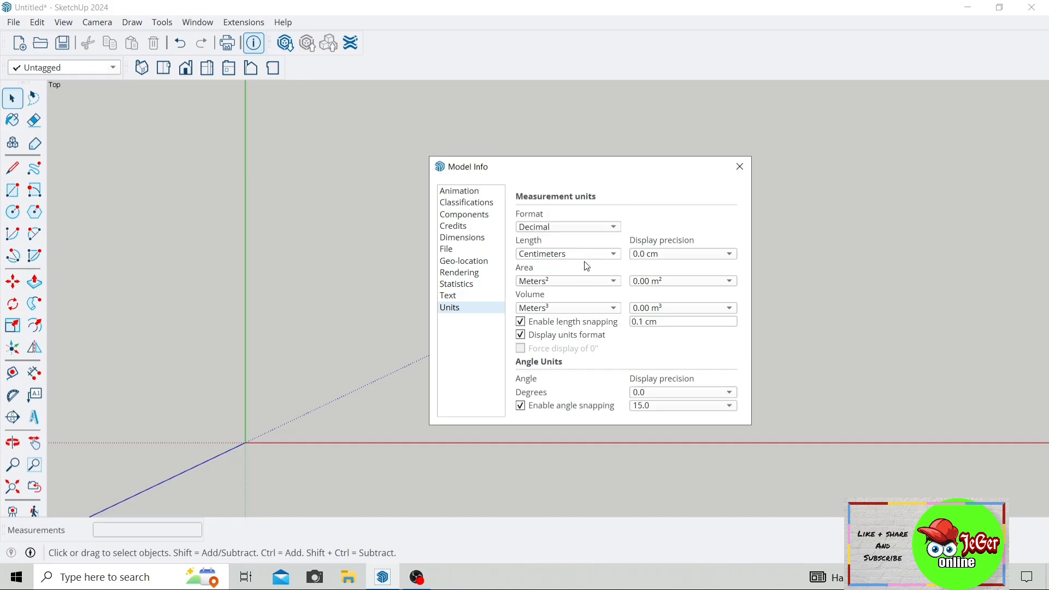
pyautogui.click(585, 281)
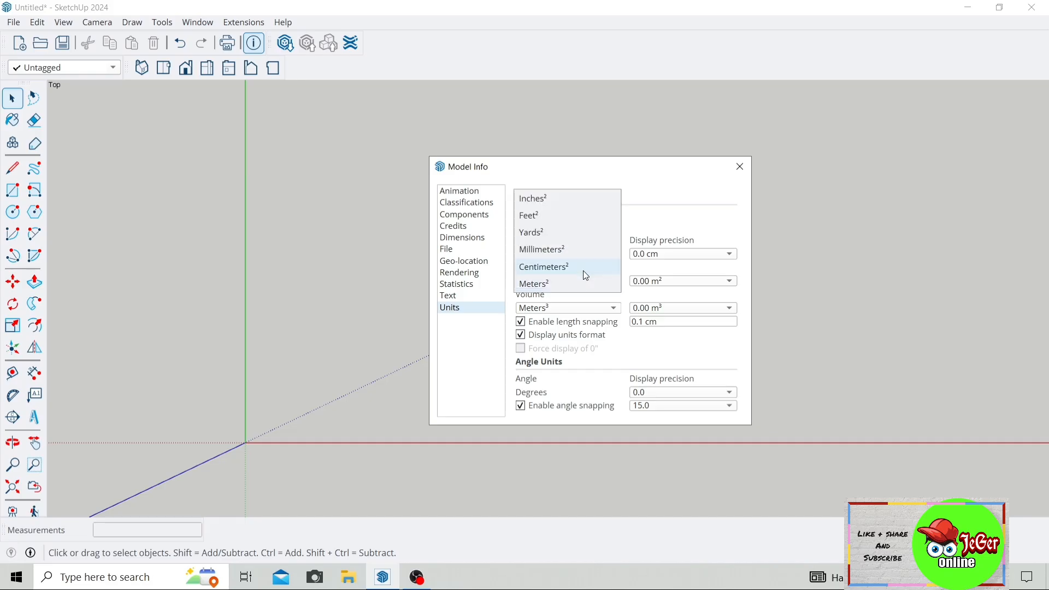
pyautogui.click(582, 270)
pyautogui.click(574, 309)
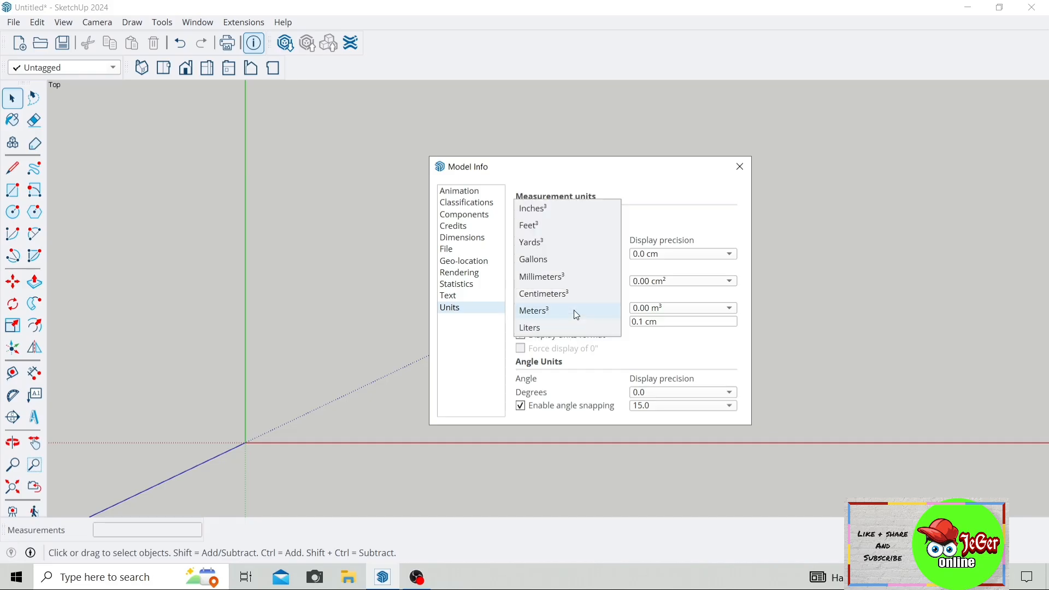
pyautogui.click(576, 297)
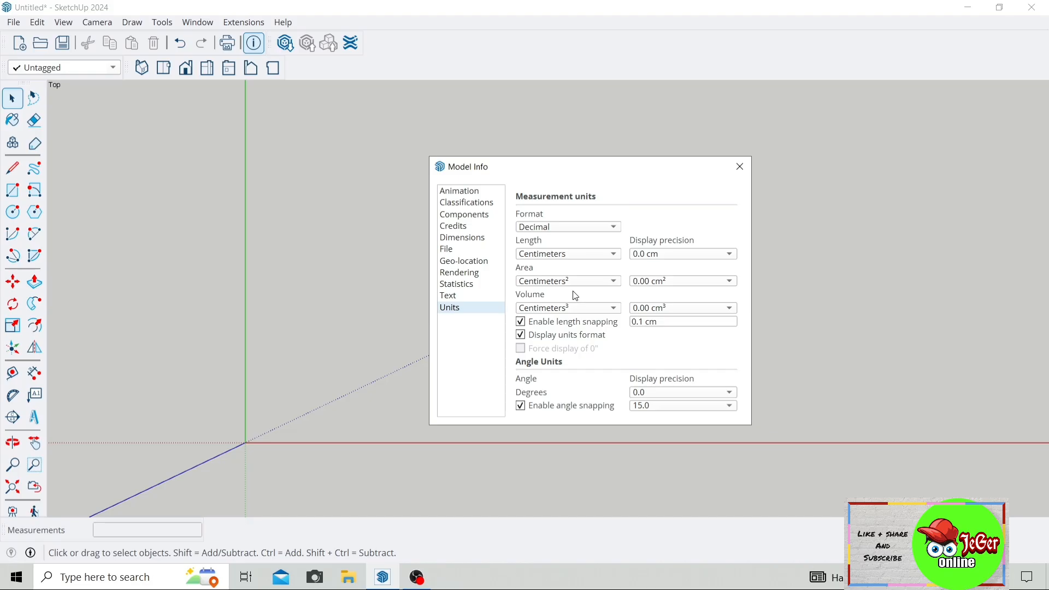
# Set the display precision of length, area and volume to whole numbers: 0 cm, 0 cm² and 0 cm³
pyautogui.click(658, 255)
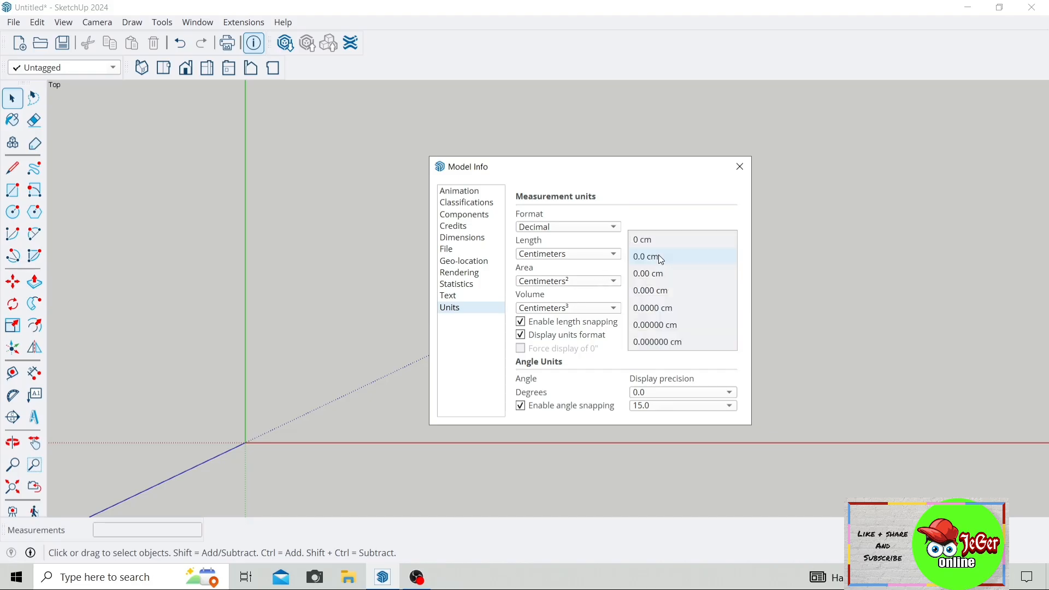
pyautogui.click(659, 239)
pyautogui.click(662, 288)
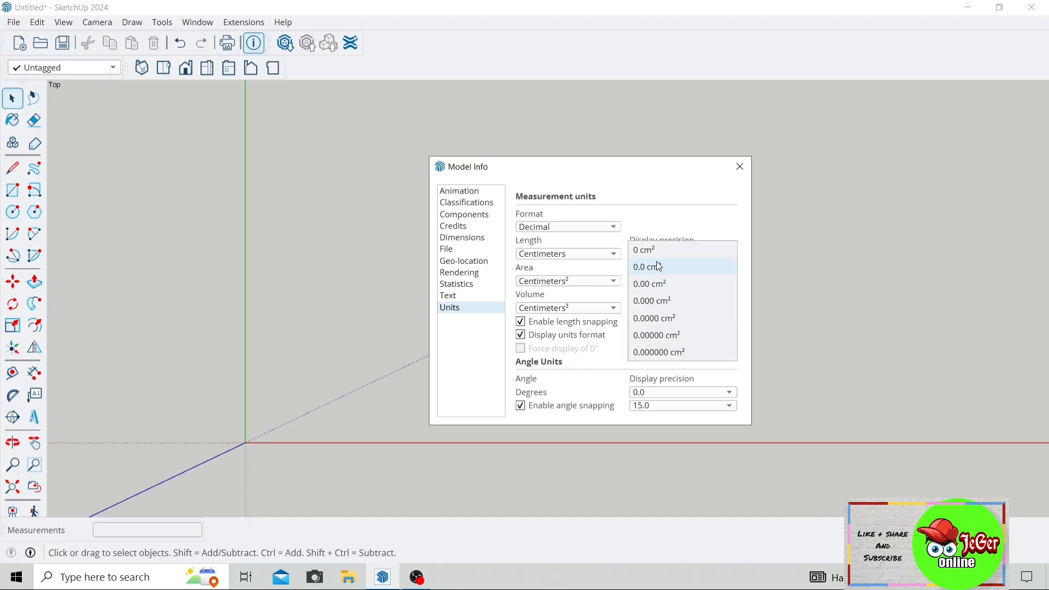
pyautogui.click(657, 251)
pyautogui.click(663, 306)
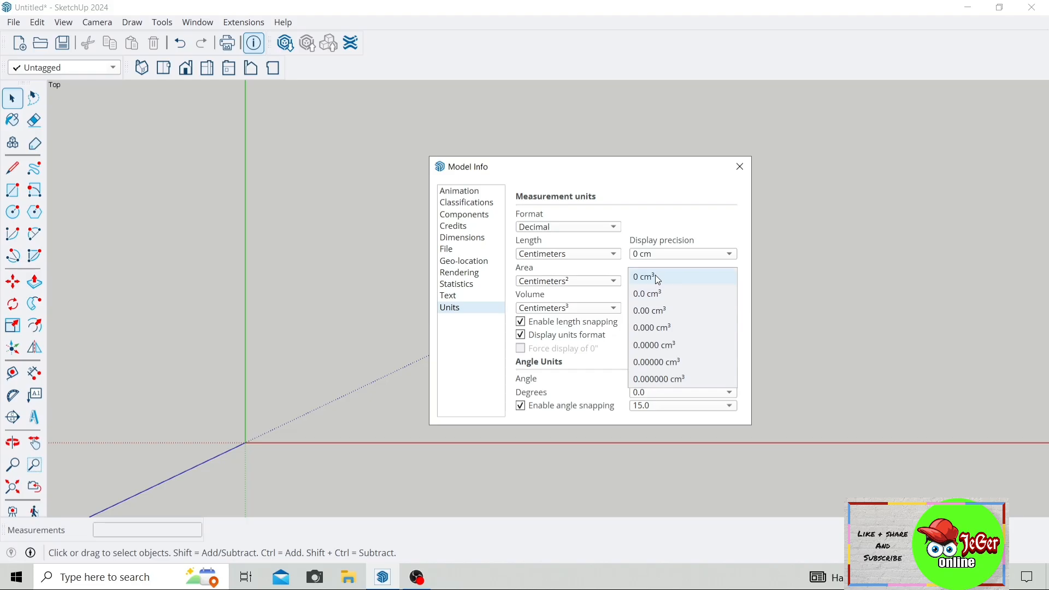
pyautogui.click(653, 276)
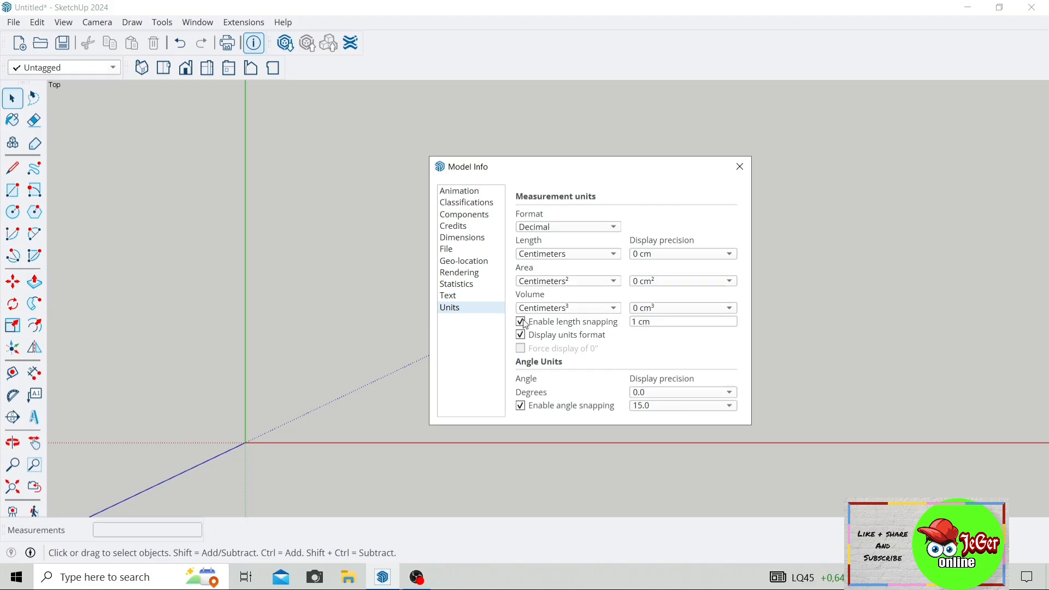
# Disable length snapping, the units format display and angle snapping in the model's unit settings
pyautogui.click(521, 322)
pyautogui.click(521, 336)
pyautogui.click(520, 406)
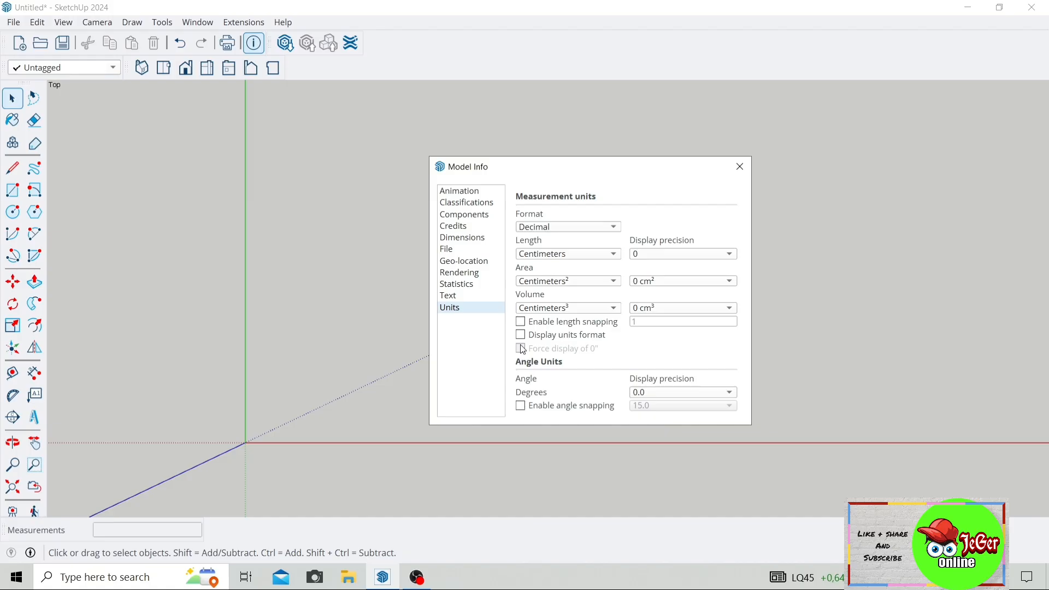
# Set the dimension text font to Tahoma Bold at 10 points in the model's dimension settings
pyautogui.click(477, 239)
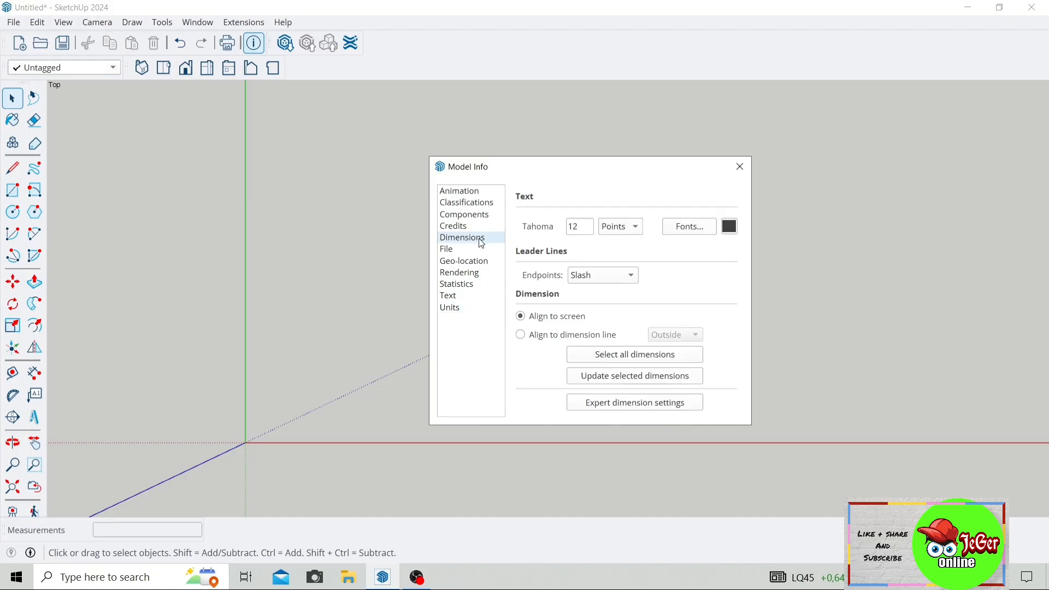
pyautogui.click(687, 227)
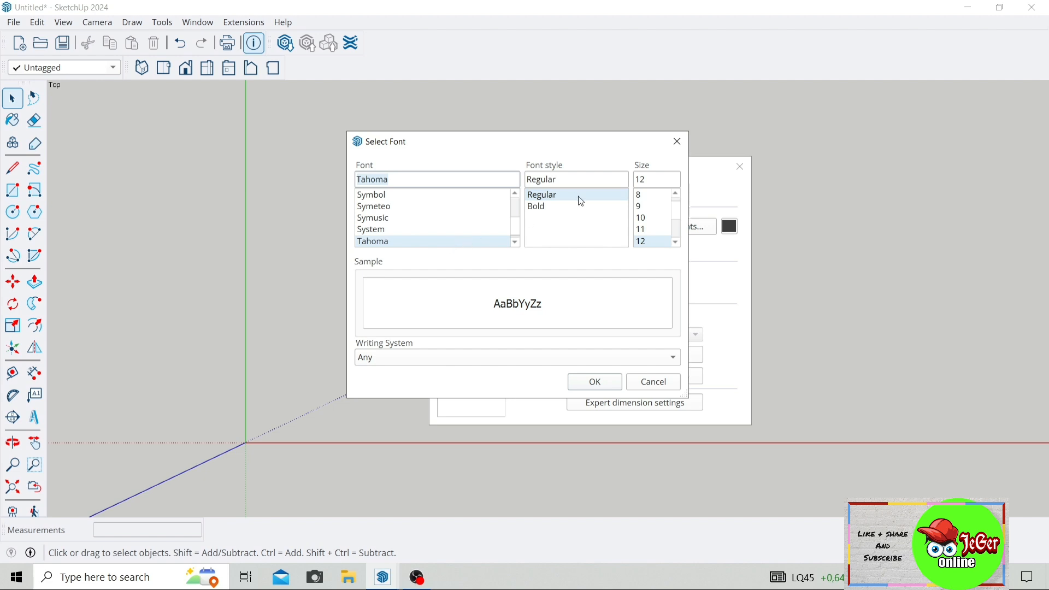
pyautogui.click(537, 207)
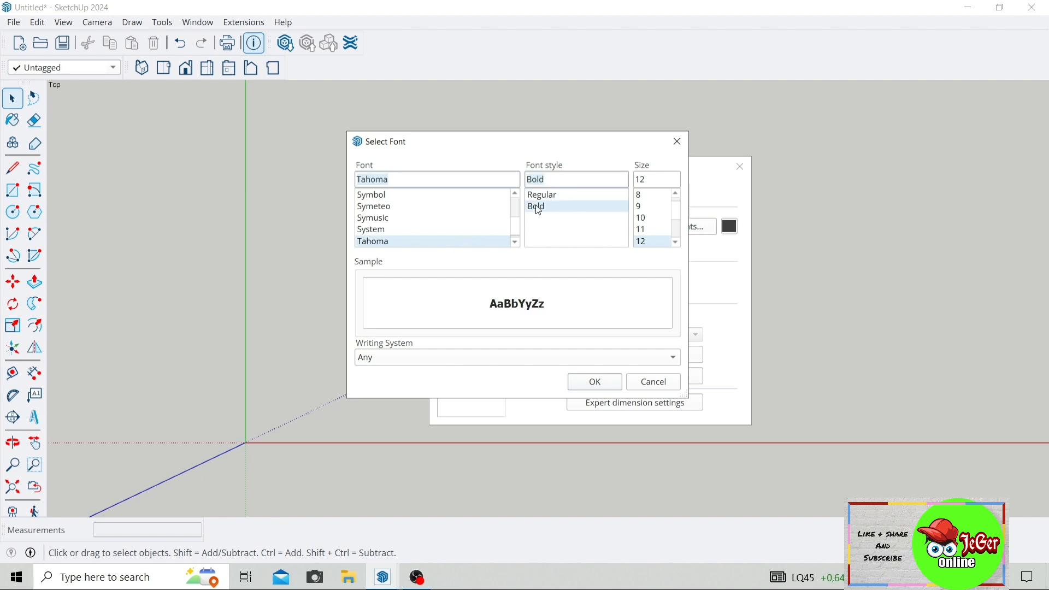
pyautogui.click(645, 218)
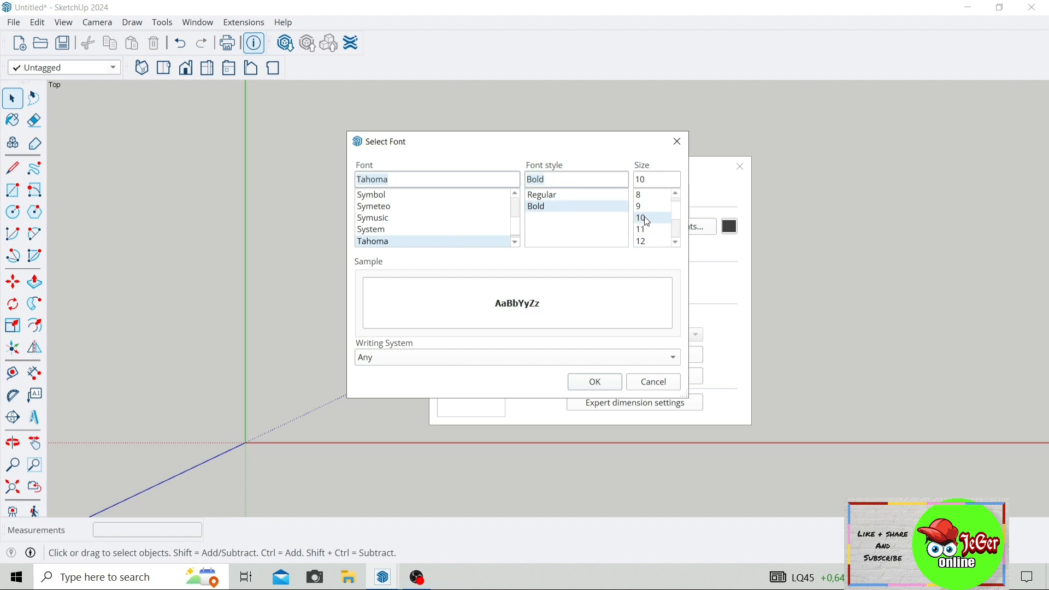
pyautogui.click(593, 383)
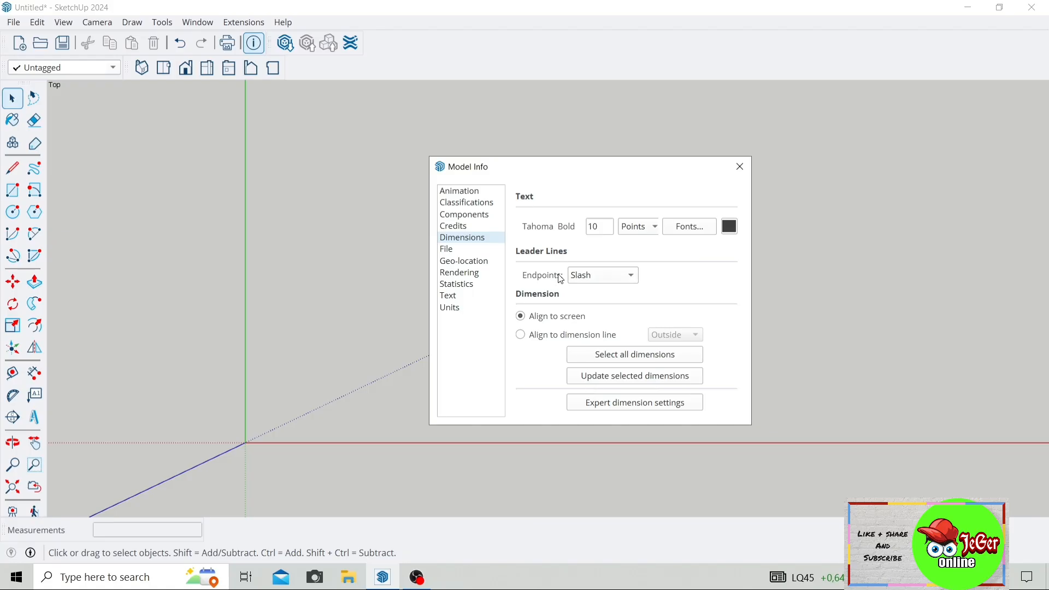
# Set the dimension leader line endpoints to Dot and close the model settings
pyautogui.click(608, 279)
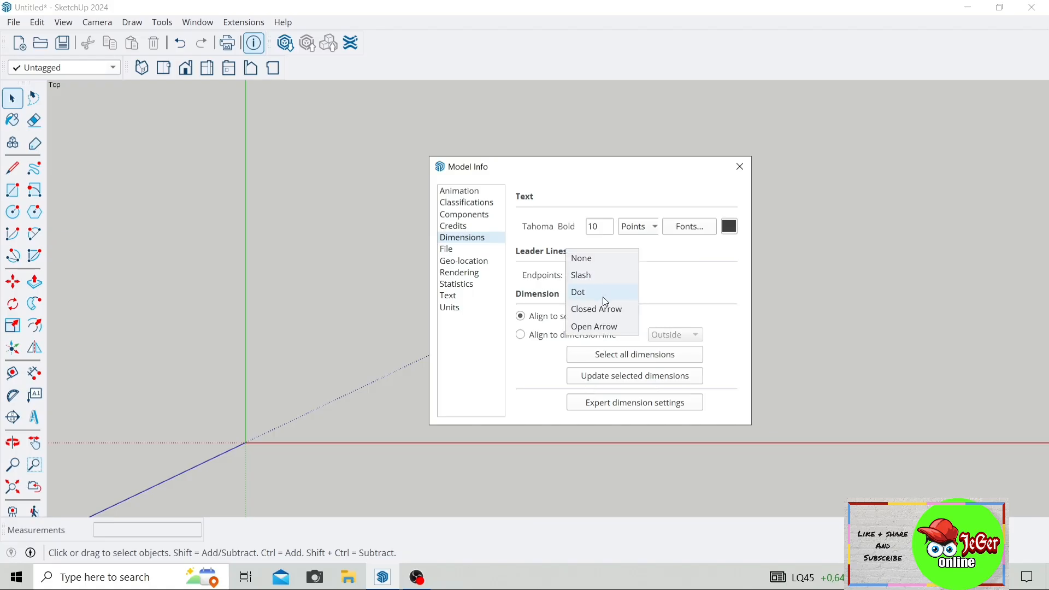
pyautogui.click(605, 298)
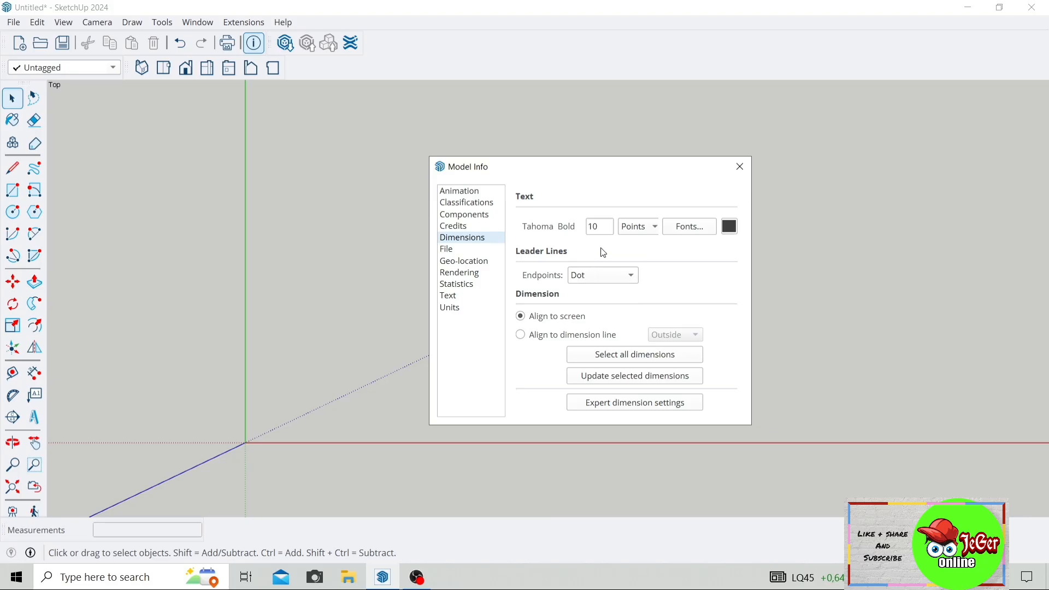
pyautogui.click(738, 166)
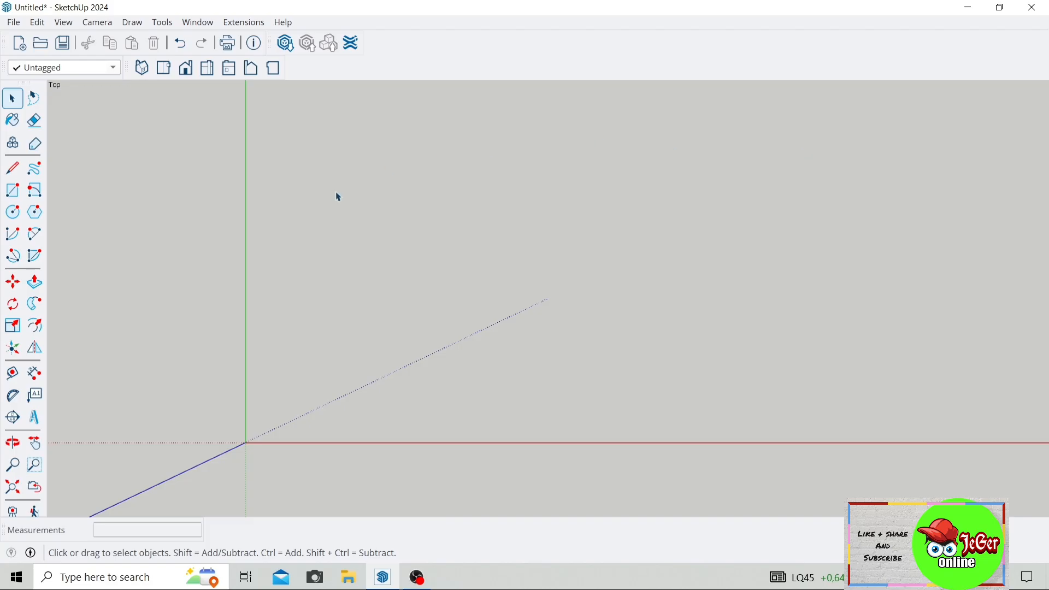
# Draw a 900 × 1300 cm rectangle near the origin as the house outline
pyautogui.click(12, 190)
pyautogui.scroll(1, 388, 341)
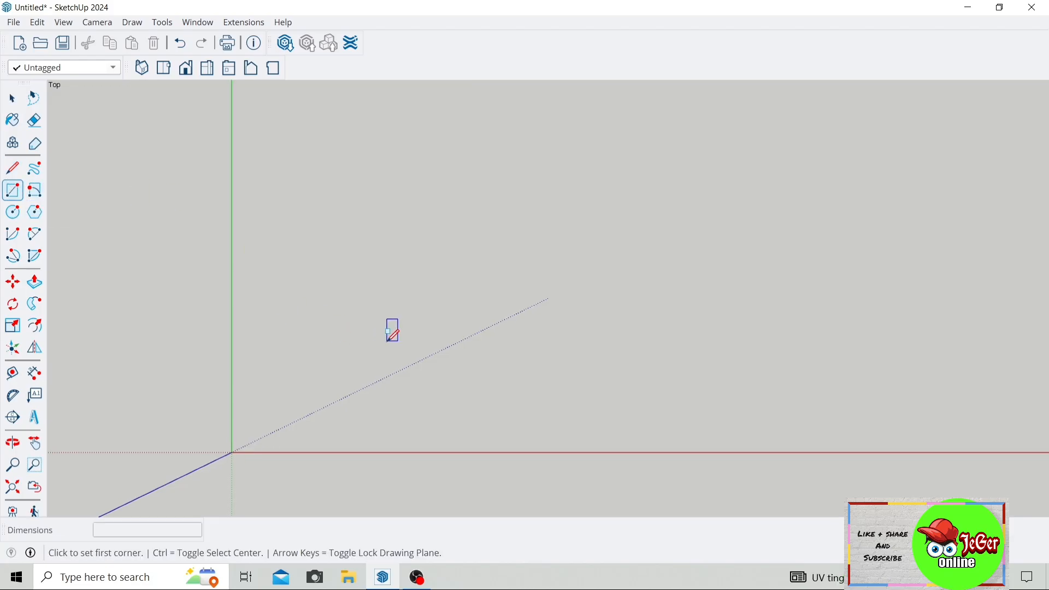
pyautogui.click(364, 404)
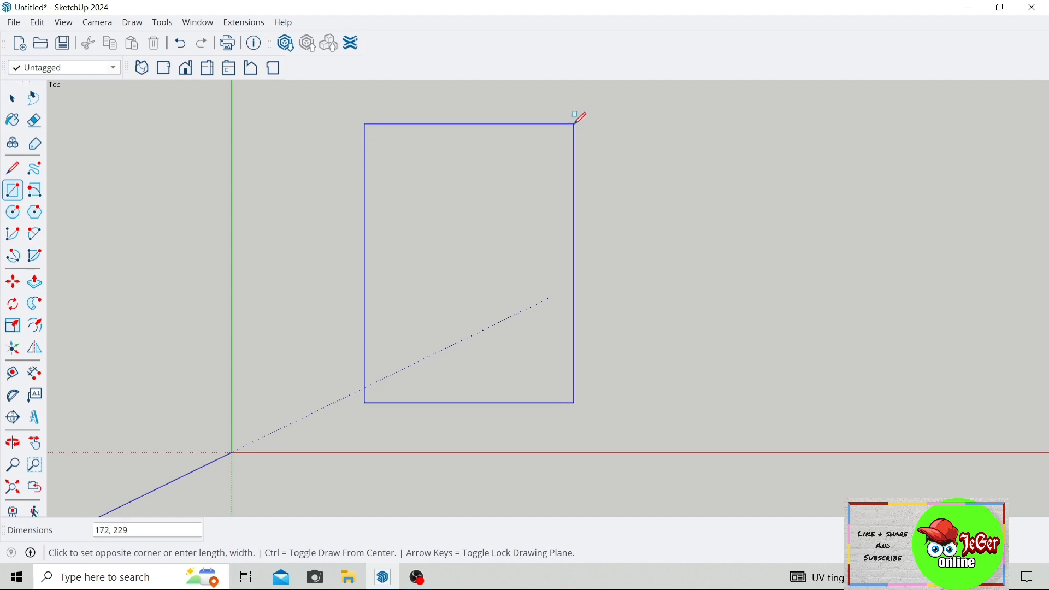
pyautogui.write('900,1300')
pyautogui.press('Return')
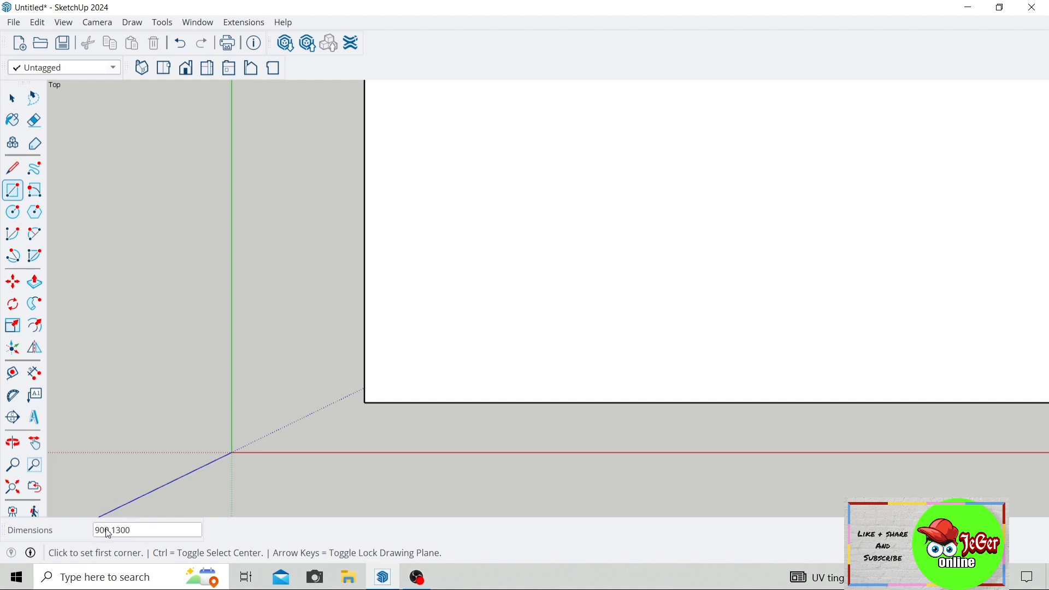
# Move the whole rectangle by its lower-left corner away from the origin, into the open area between the positive red and green axes
pyautogui.scroll(-3, 102, 437)
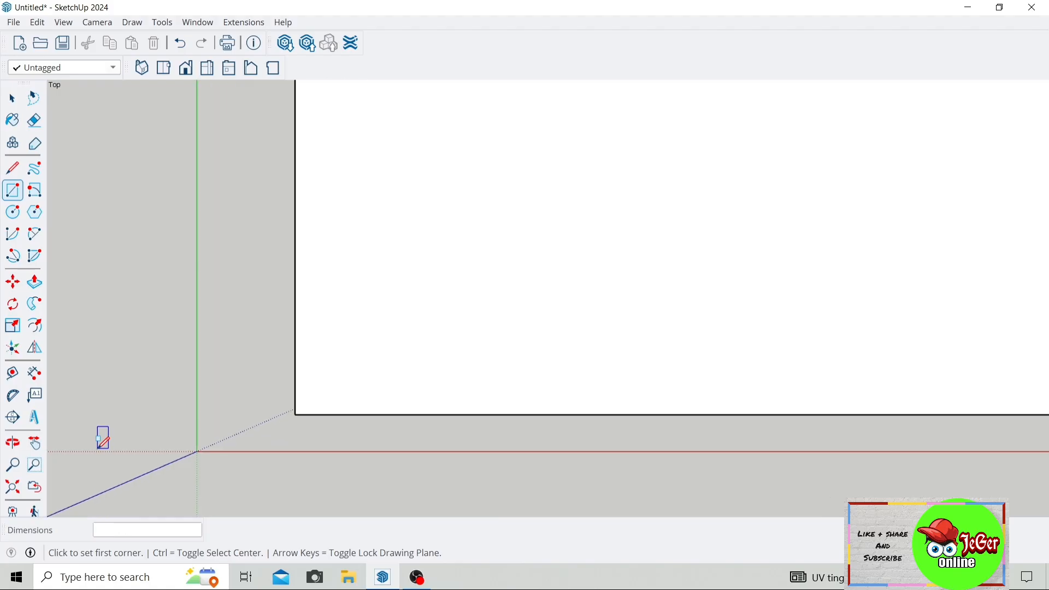
pyautogui.click(34, 449)
pyautogui.scroll(-4, 283, 363)
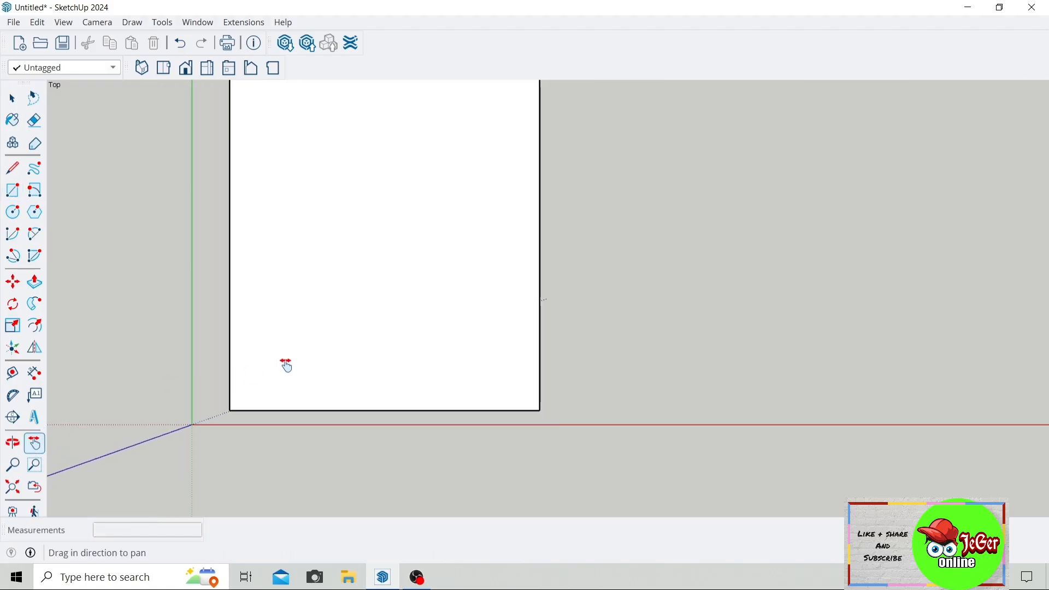
pyautogui.moveTo(285, 370); pyautogui.dragTo(290, 398)
pyautogui.click(12, 99)
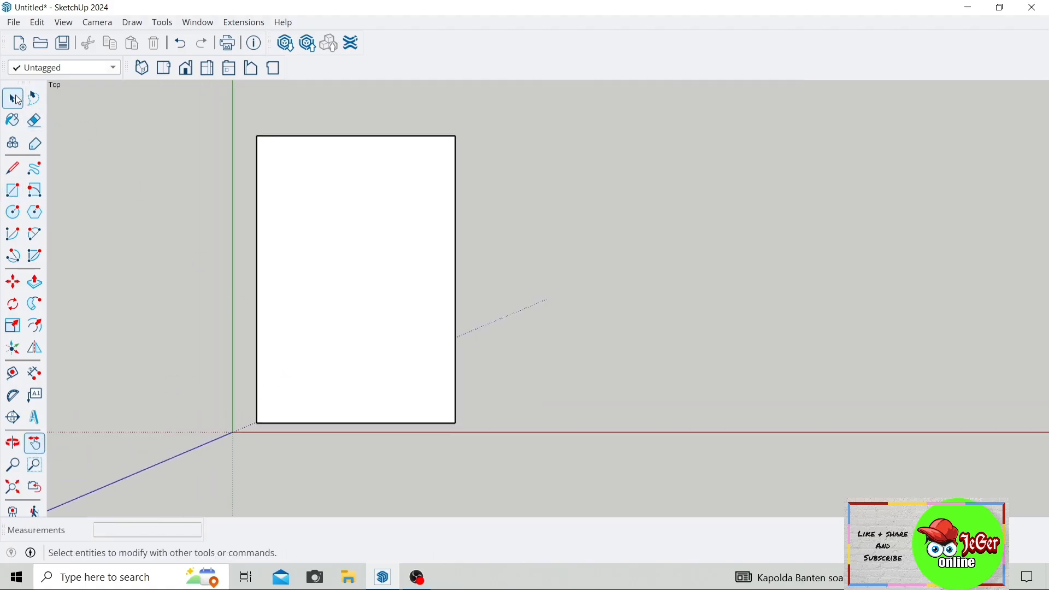
pyautogui.moveTo(217, 108)
pyautogui.mouseDown()
pyautogui.moveTo(330, 132)
pyautogui.moveTo(446, 358)
pyautogui.moveTo(484, 488)
pyautogui.mouseUp()
pyautogui.click(13, 282)
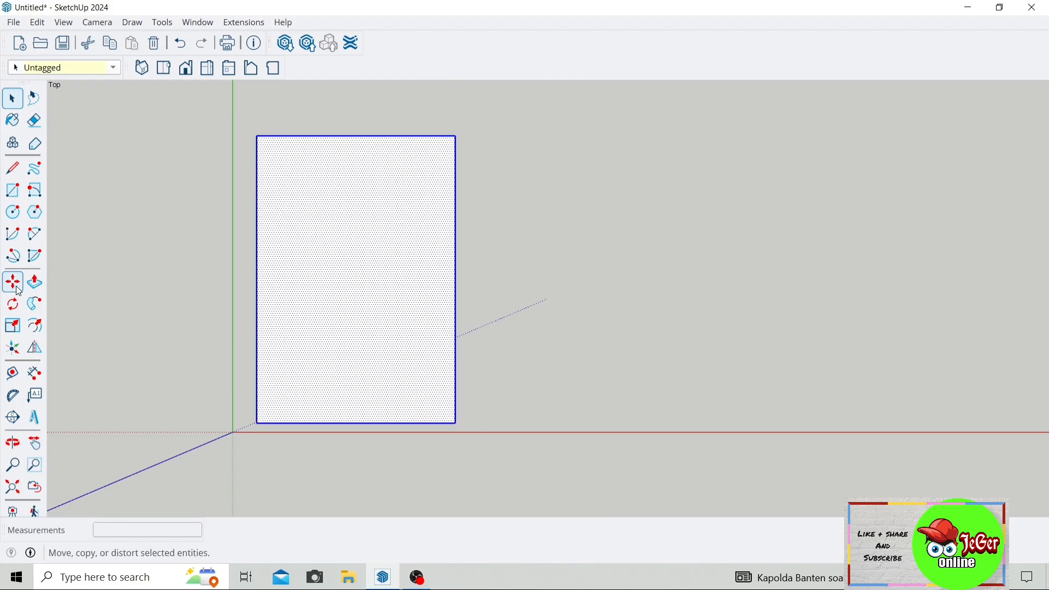
pyautogui.click(258, 422)
pyautogui.scroll(-4, 270, 415)
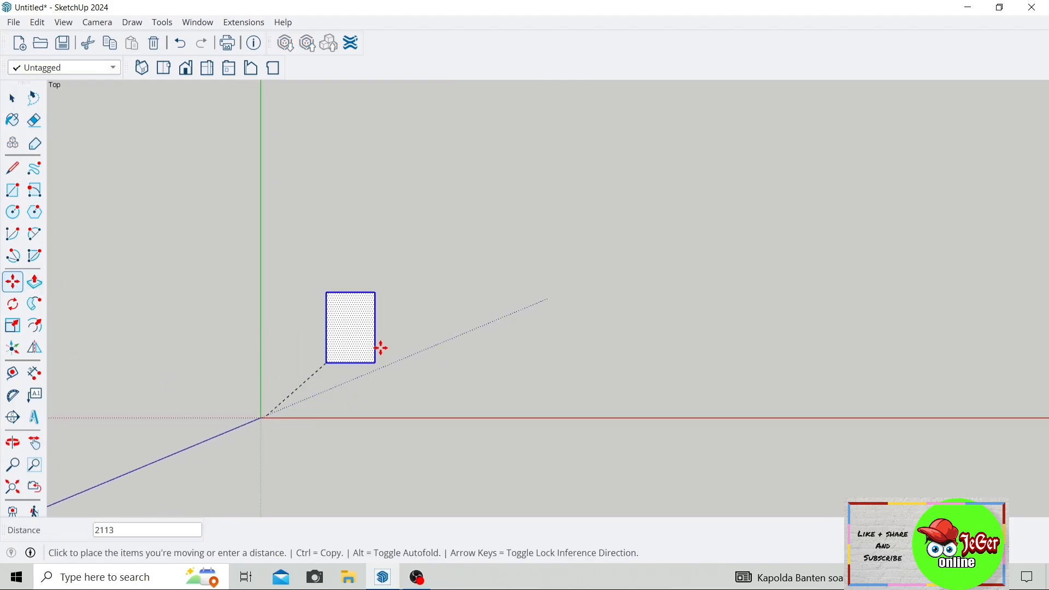
pyautogui.click(586, 217)
pyautogui.scroll(5, 656, 149)
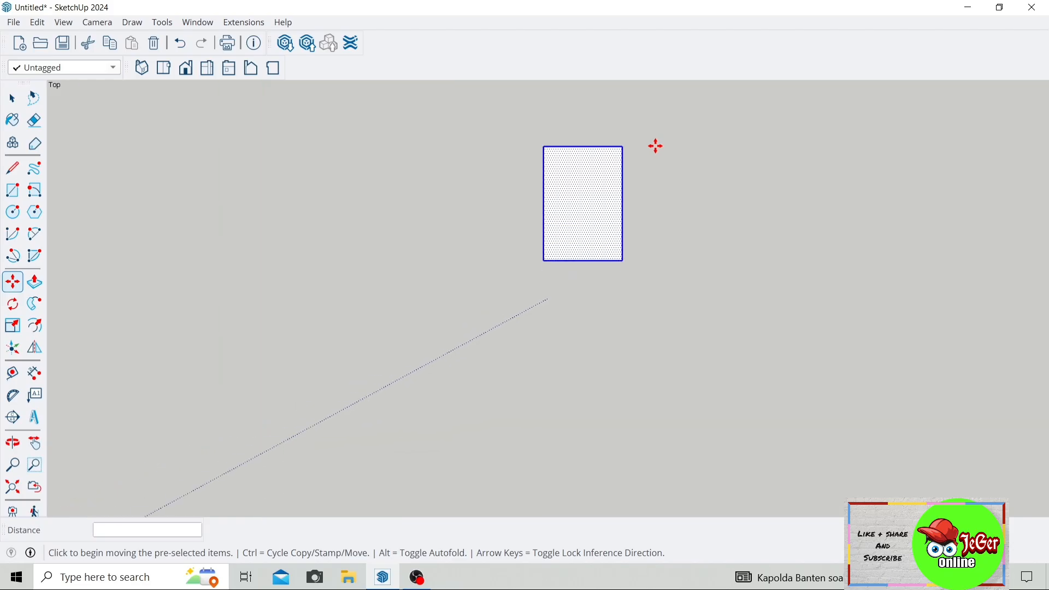
pyautogui.press('space')
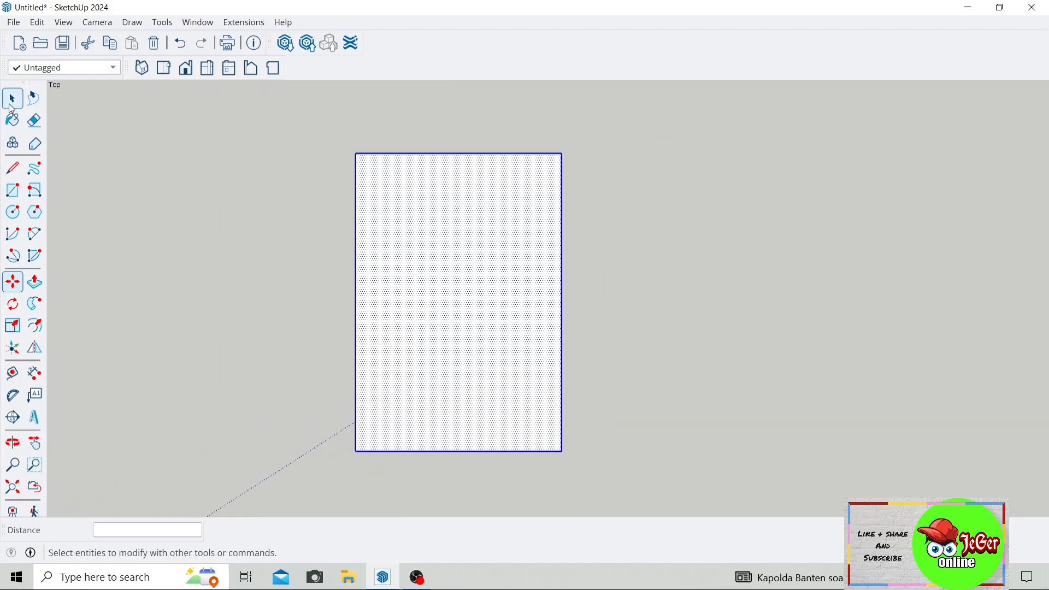
pyautogui.click(226, 218)
# Dimension the left and top edges of the rectangle, placing both dimensions outside the outline
pyautogui.scroll(-1, 358, 235)
pyautogui.scroll(-1, 358, 235)
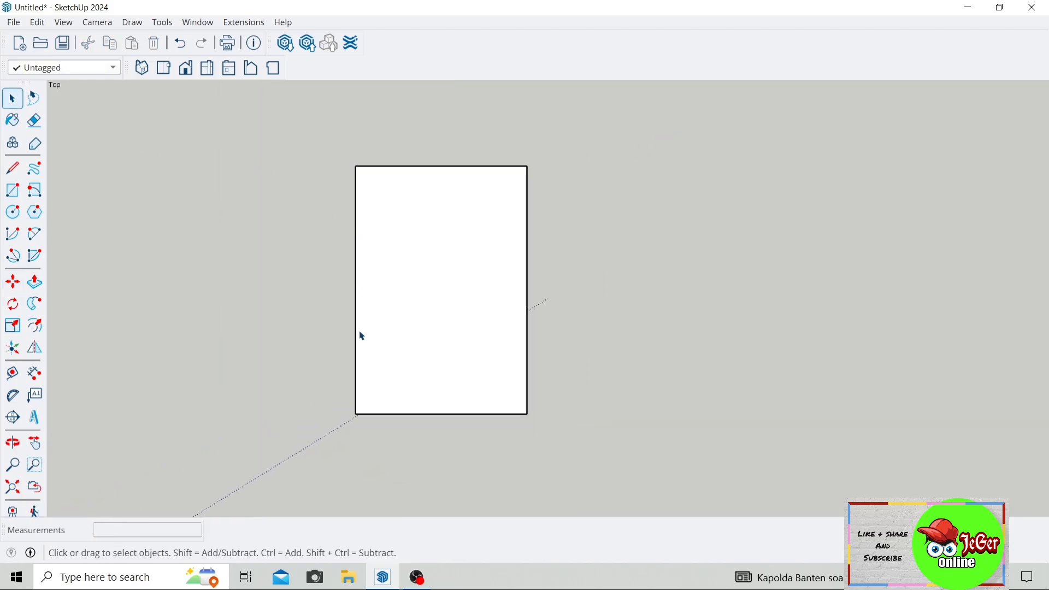
pyautogui.scroll(1, 359, 334)
pyautogui.scroll(1, 351, 199)
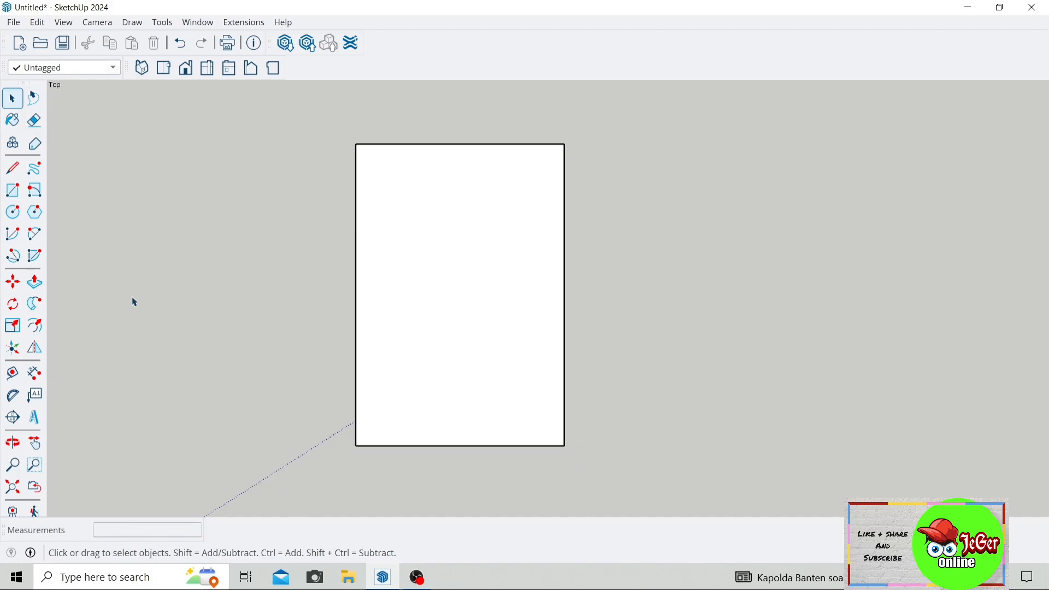
pyautogui.click(356, 445)
pyautogui.click(356, 144)
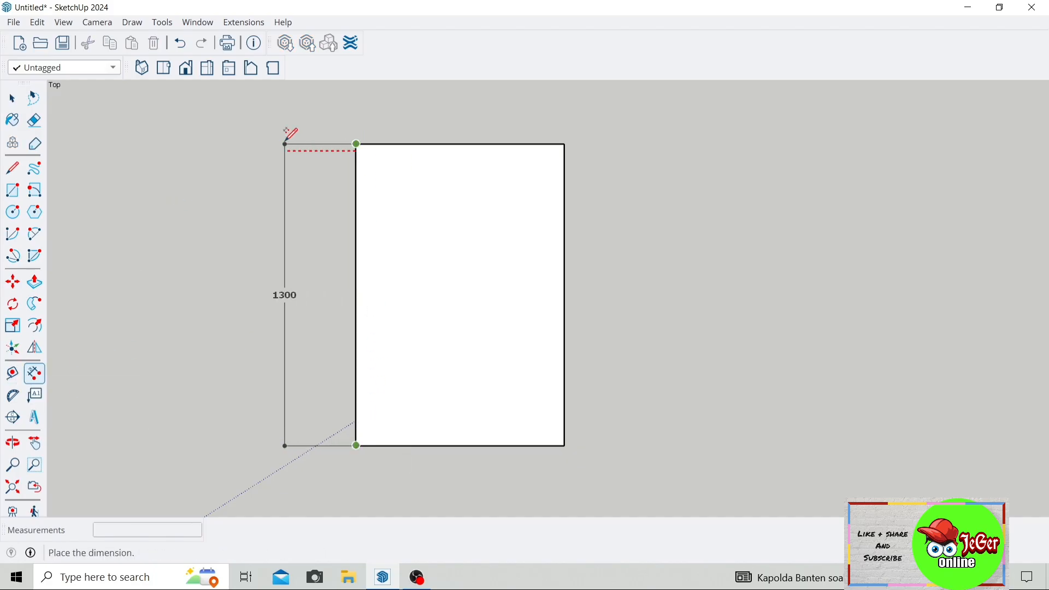
pyautogui.click(282, 143)
pyautogui.click(357, 144)
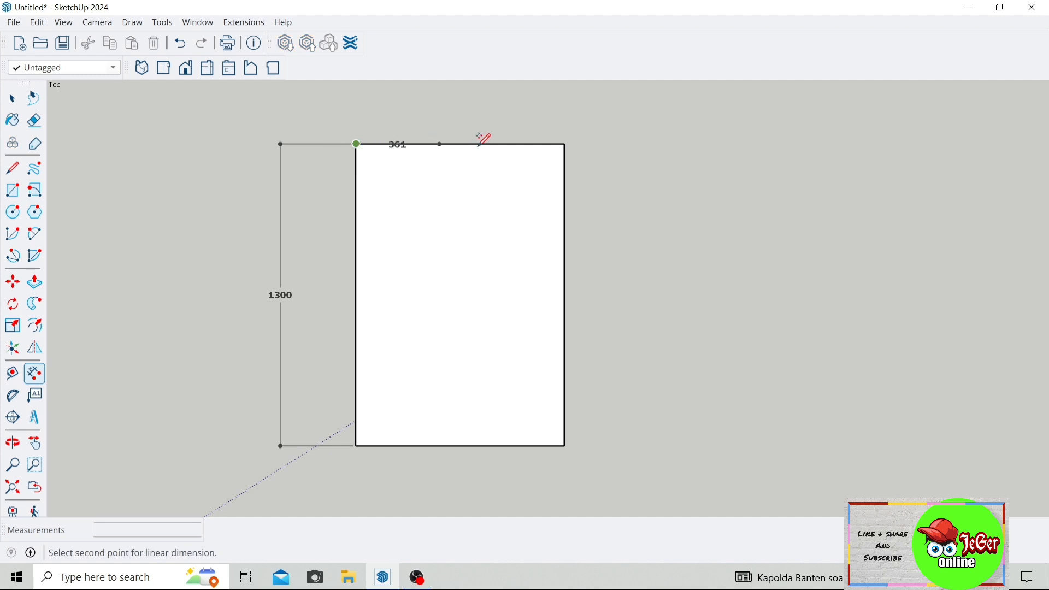
pyautogui.click(566, 144)
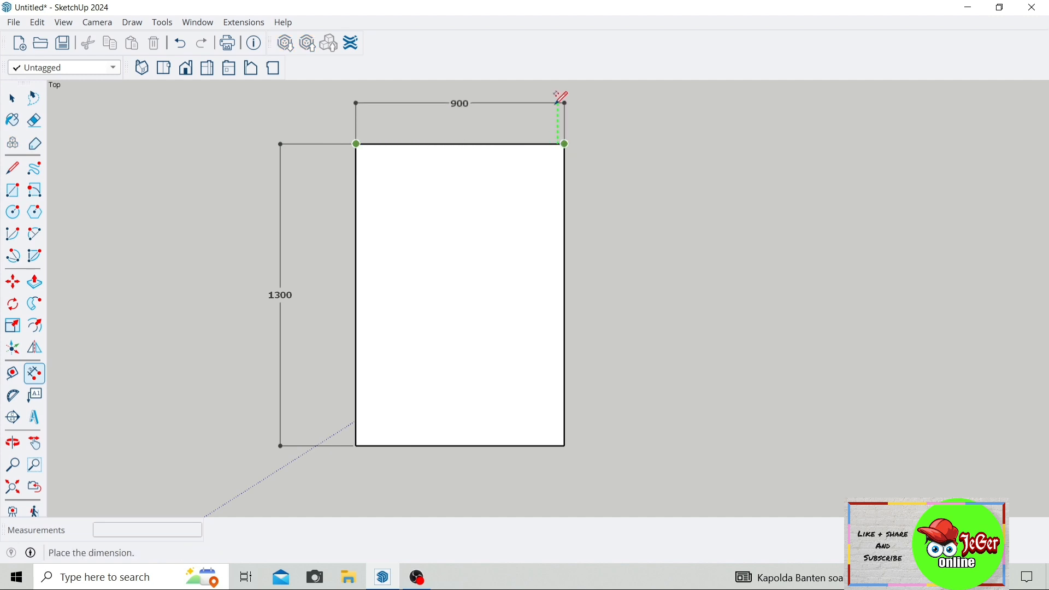
pyautogui.click(561, 98)
pyautogui.scroll(-2, 218, 136)
pyautogui.scroll(2, 222, 107)
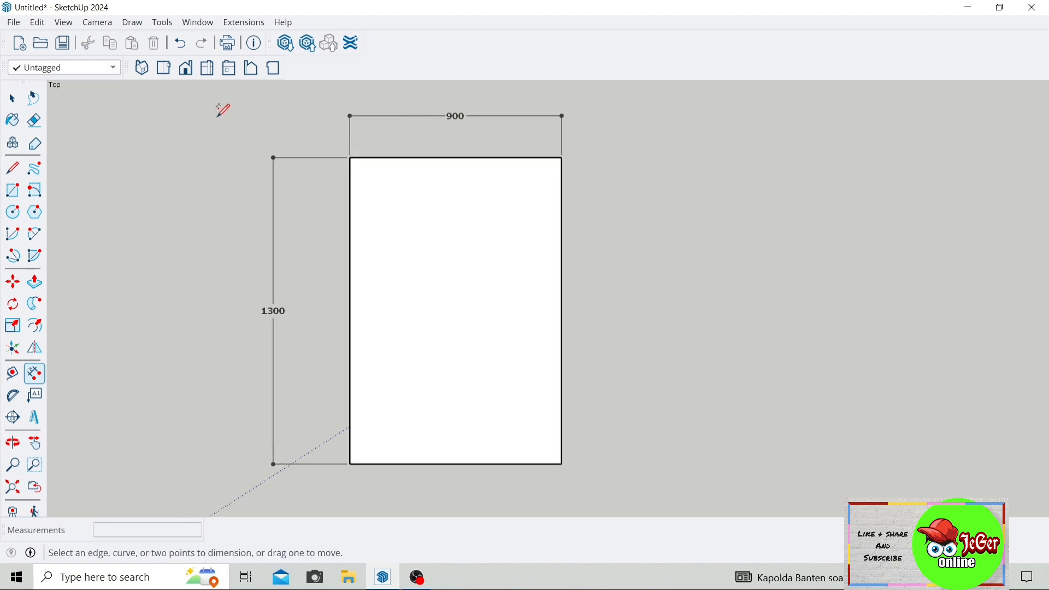
pyautogui.press('space')
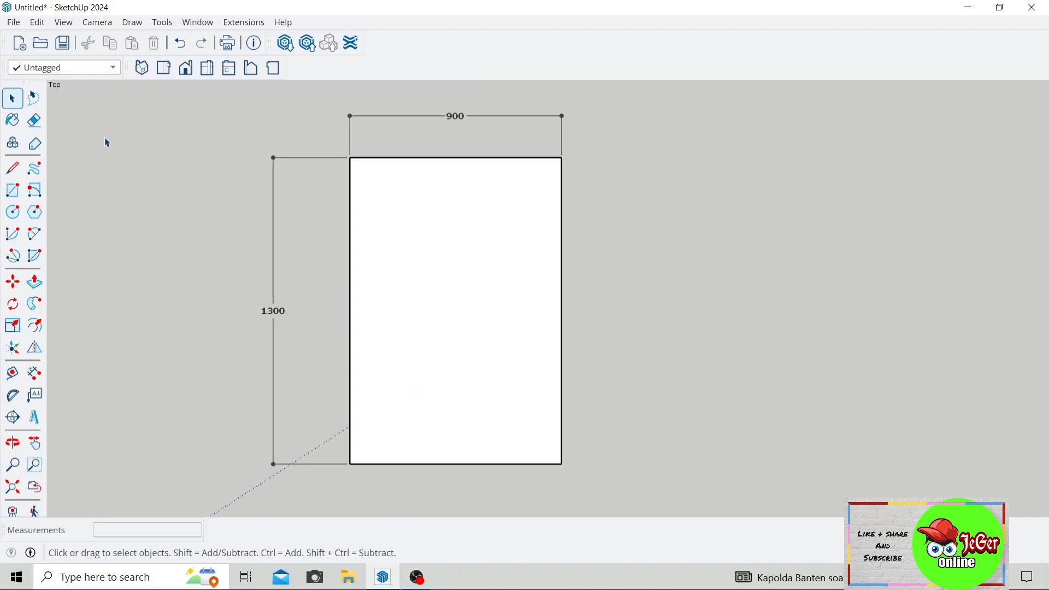
# Erase the two dimensions above and to the left of the rectangle
pyautogui.click(34, 120)
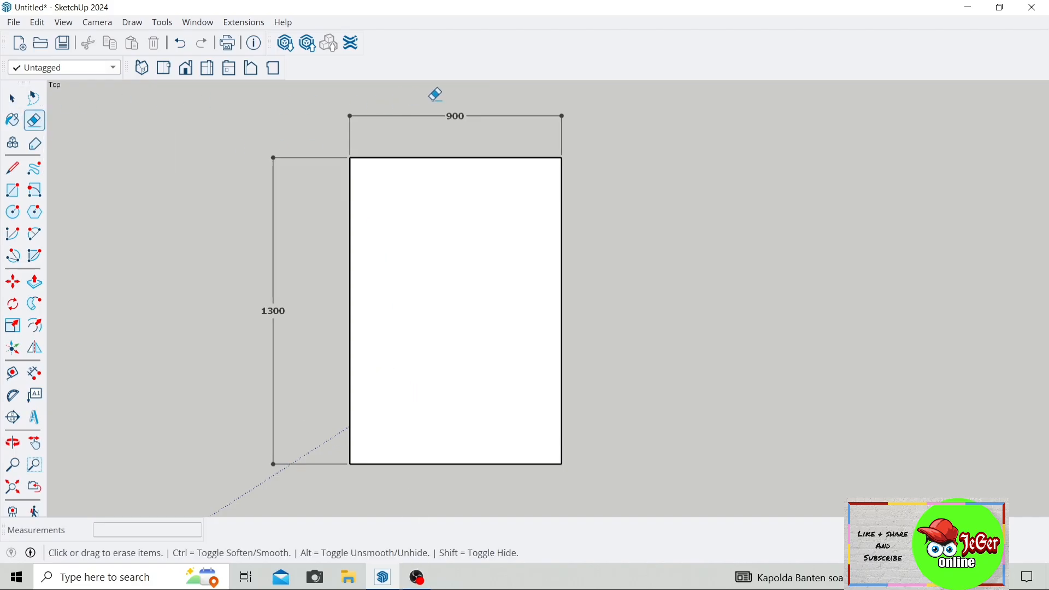
pyautogui.click(453, 115)
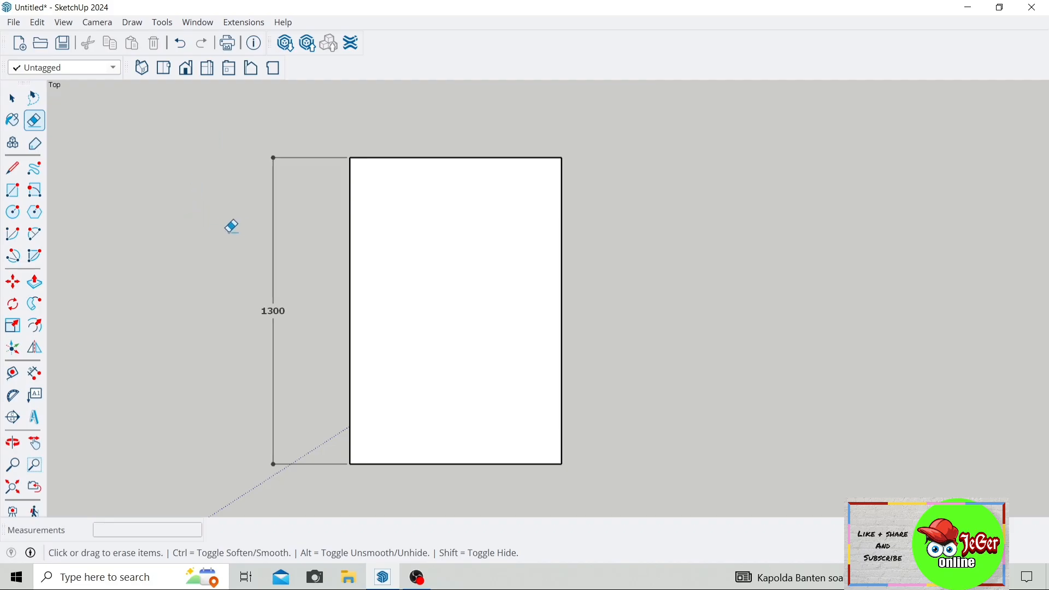
pyautogui.click(278, 230)
pyautogui.click(12, 98)
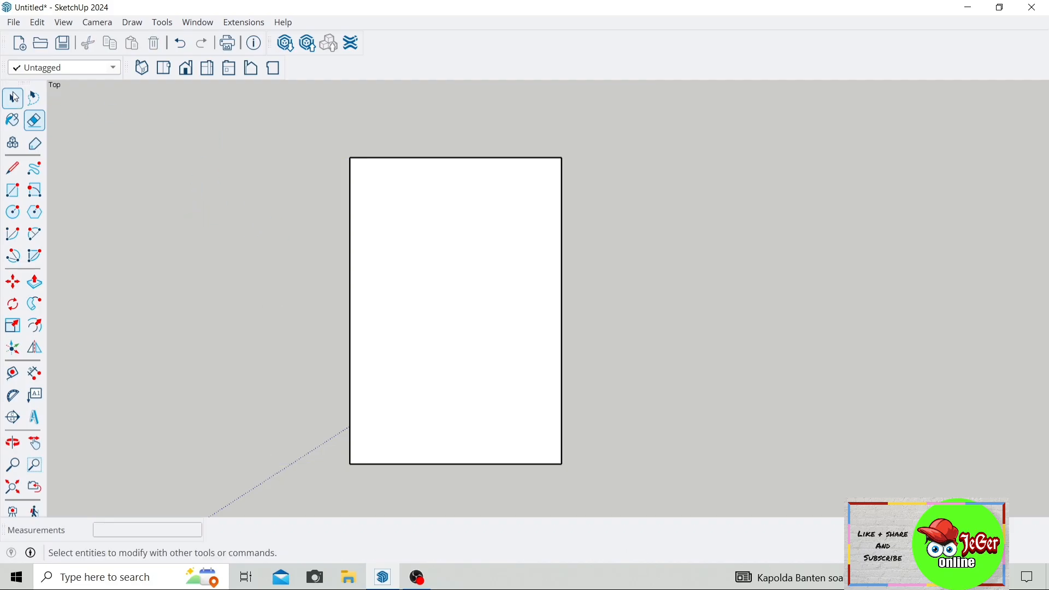
# Place a vertical Tape Measure guide 300 cm inside the rectangle's left edge
pyautogui.scroll(-1, 383, 320)
pyautogui.scroll(1, 405, 322)
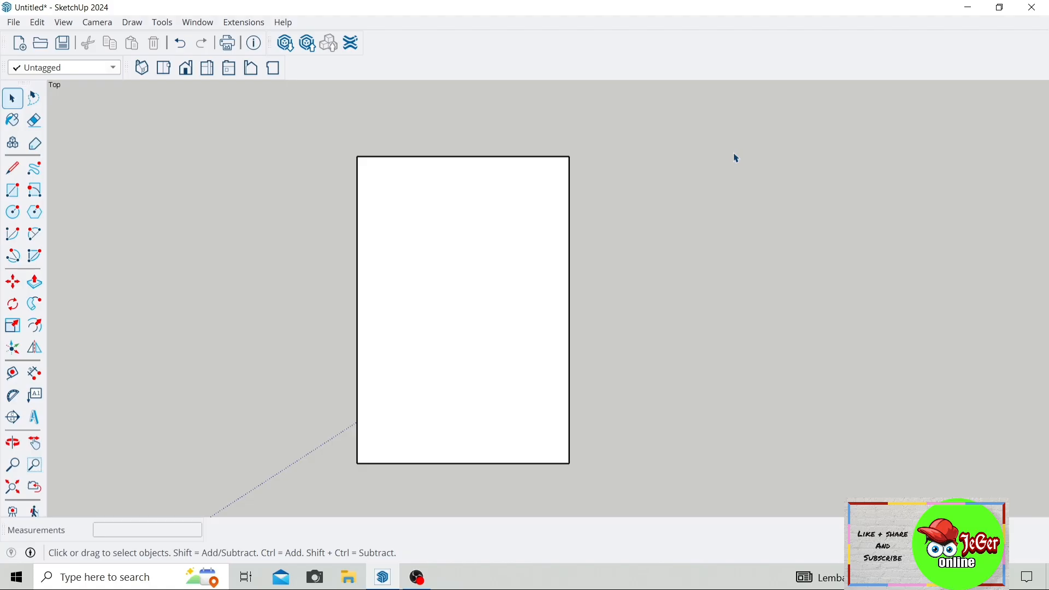
pyautogui.scroll(-1, 356, 268)
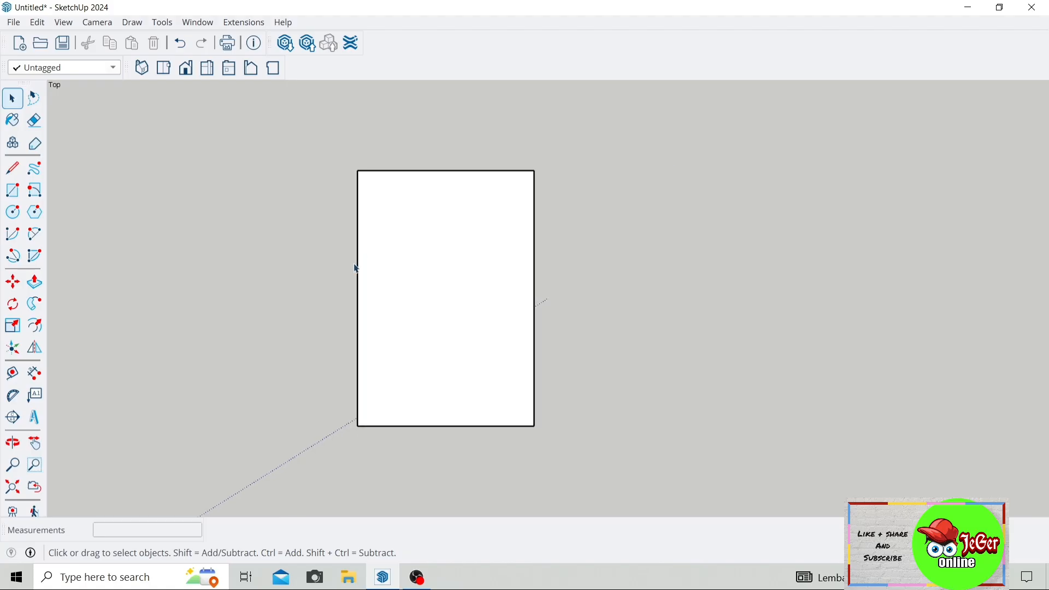
pyautogui.scroll(1, 230, 283)
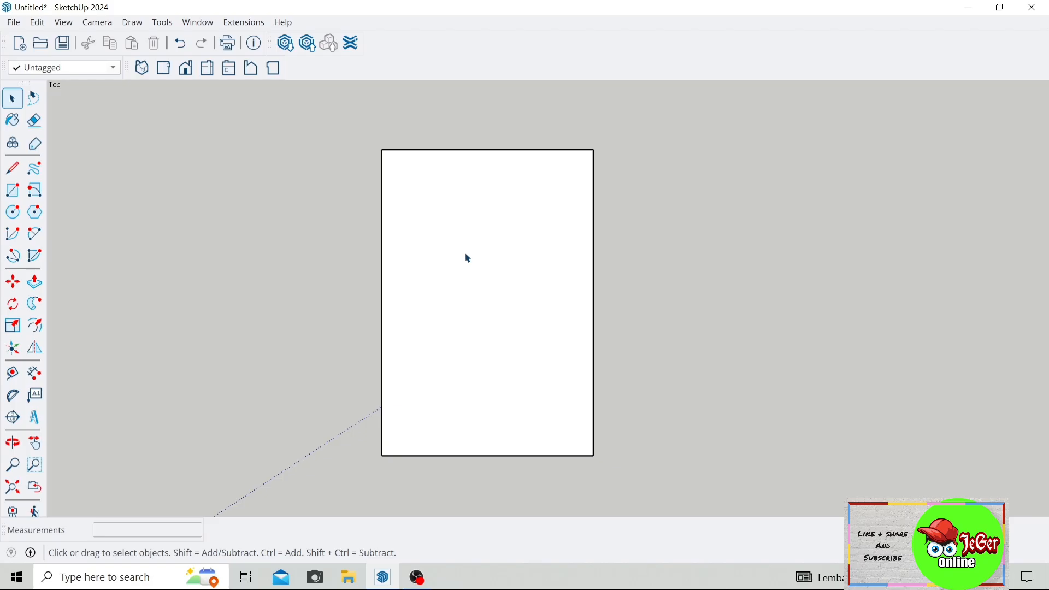
pyautogui.click(18, 377)
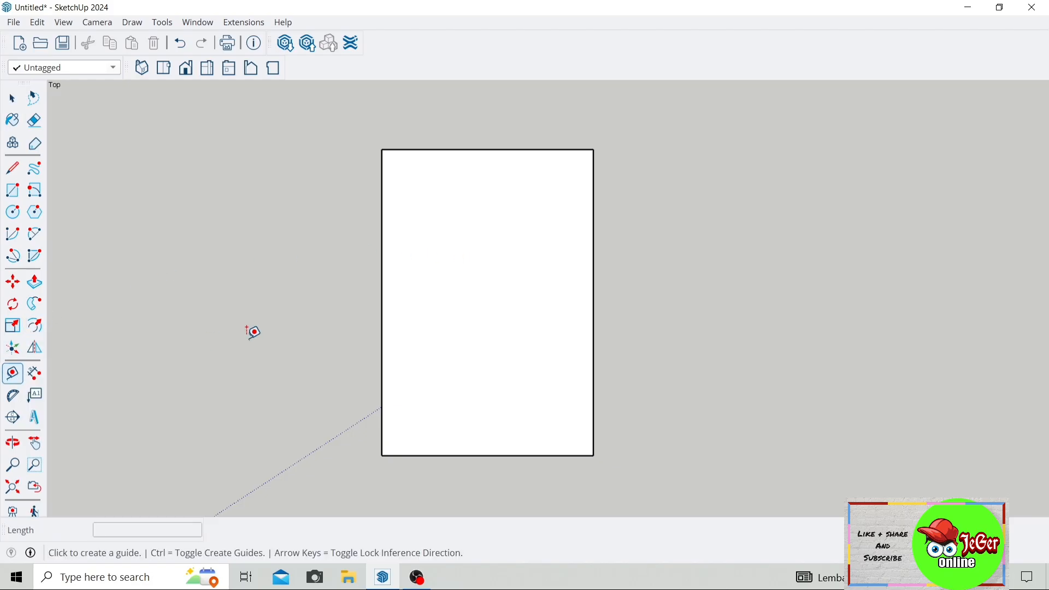
pyautogui.click(382, 283)
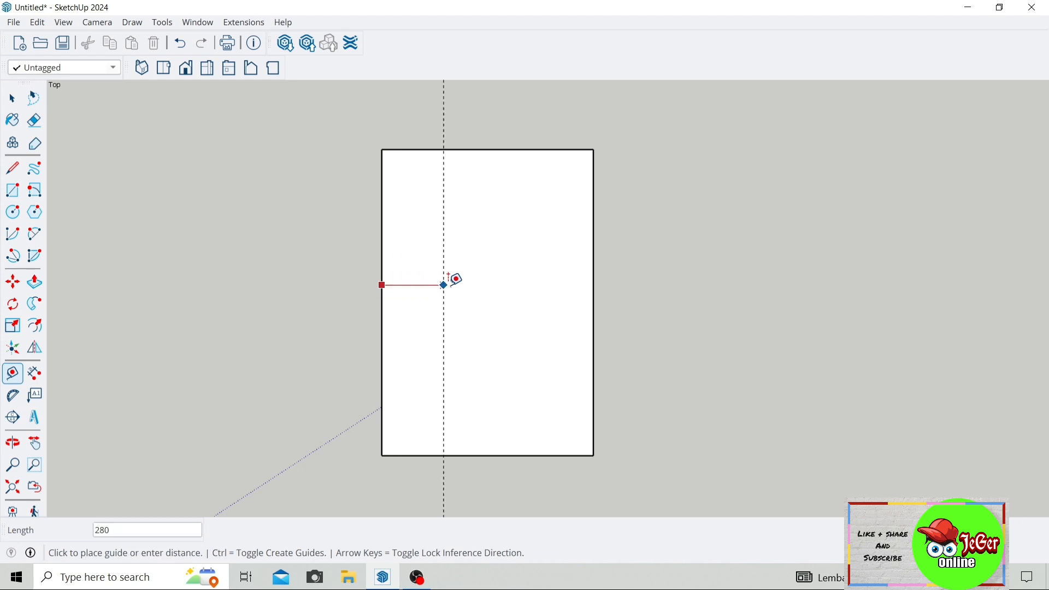
pyautogui.write('300')
pyautogui.press('Return')
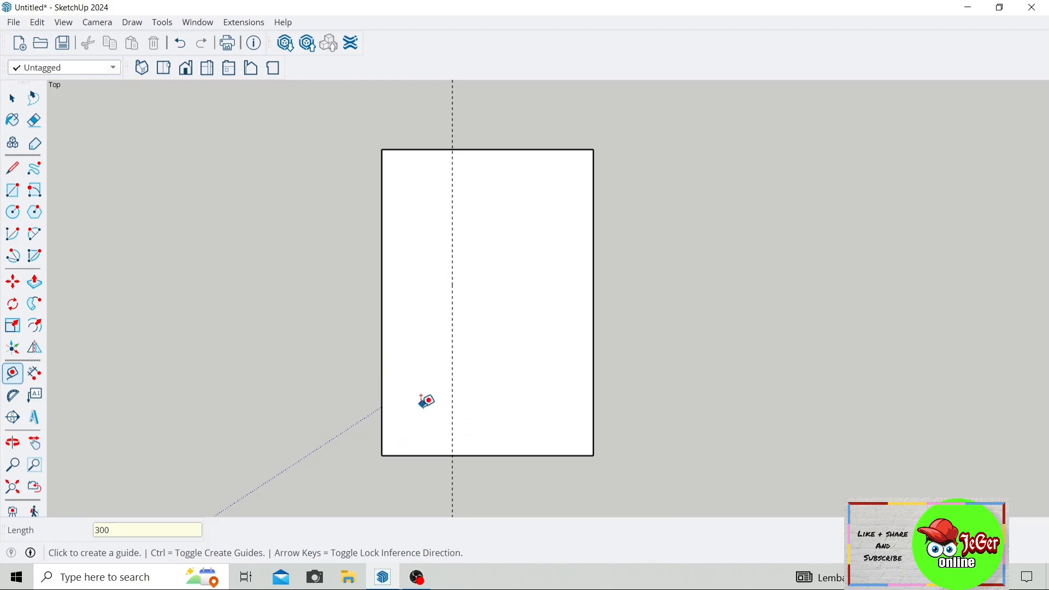
# Place a horizontal guide 100 cm above the rectangle's bottom edge
pyautogui.scroll(1, 424, 446)
pyautogui.scroll(2, 411, 453)
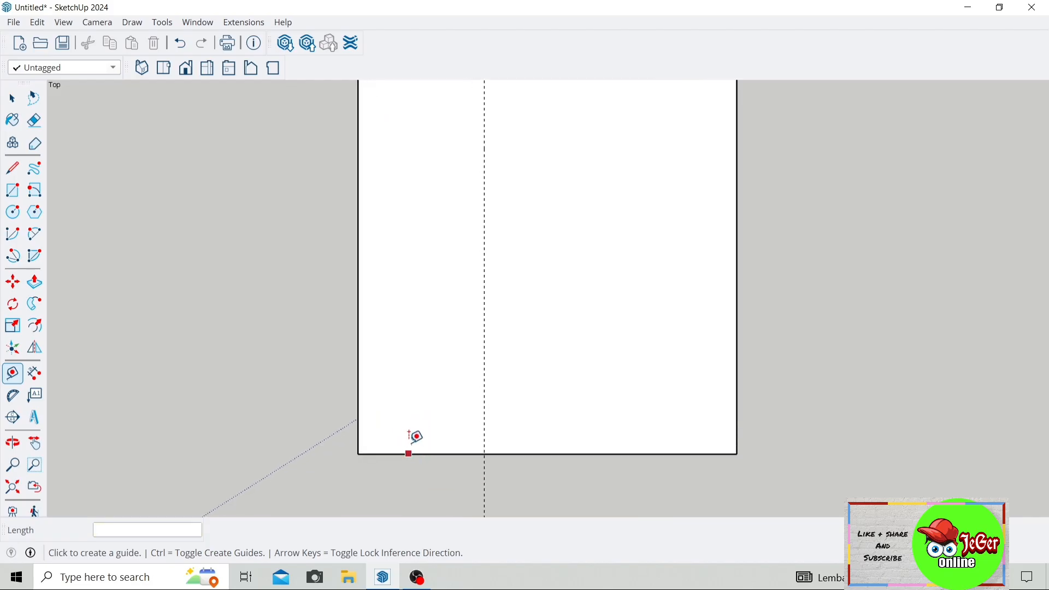
pyautogui.click(409, 454)
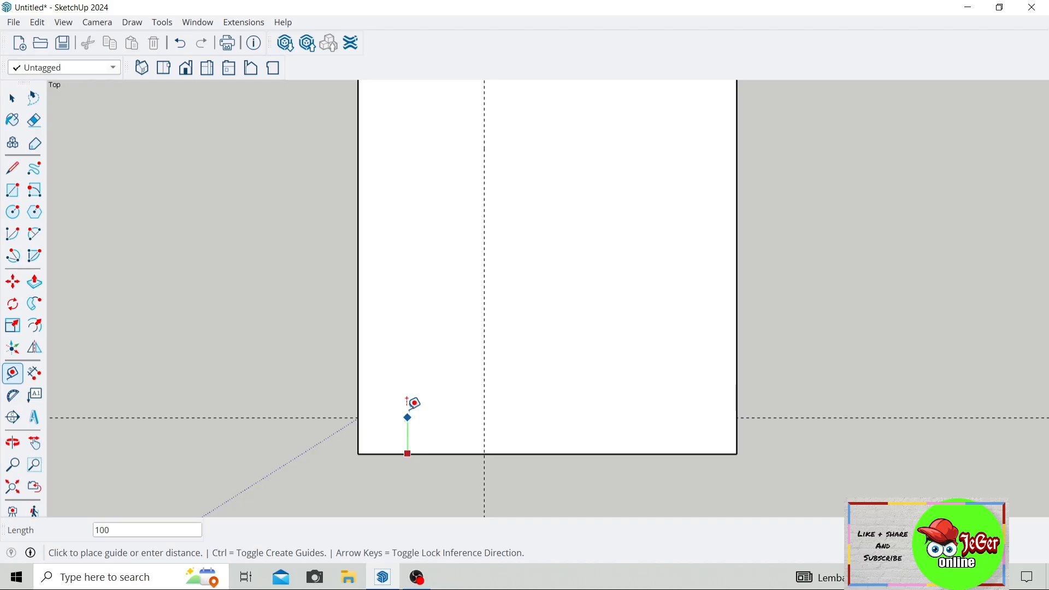
pyautogui.scroll(-1, 408, 407)
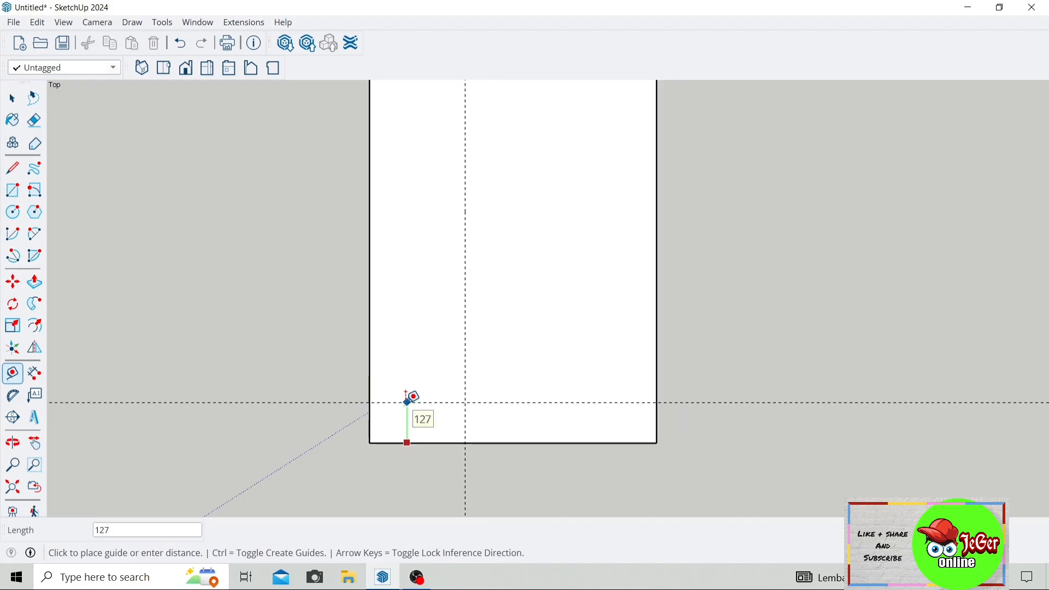
pyautogui.write('100')
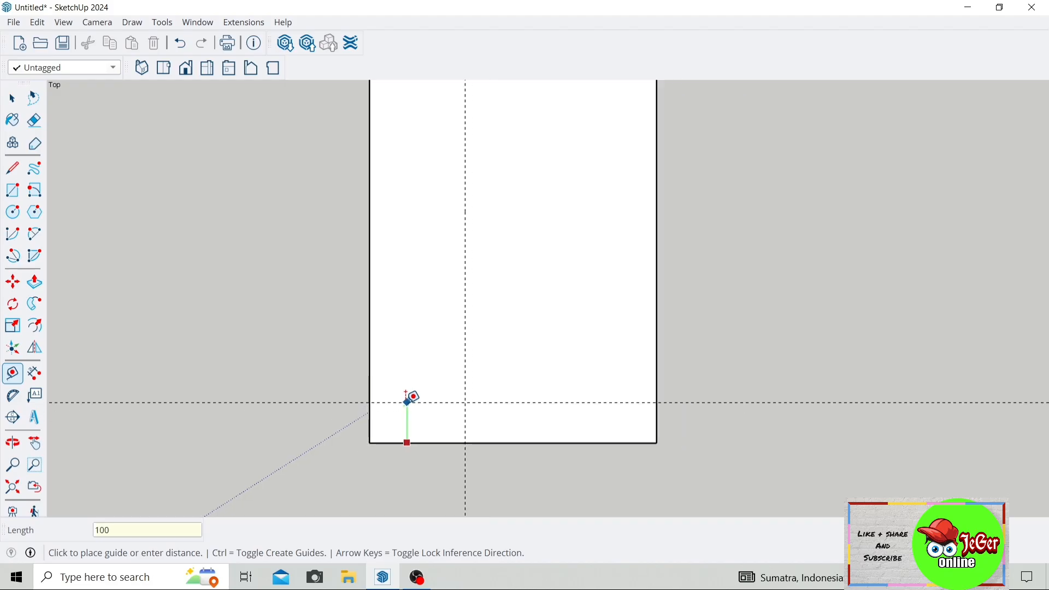
pyautogui.press('Return')
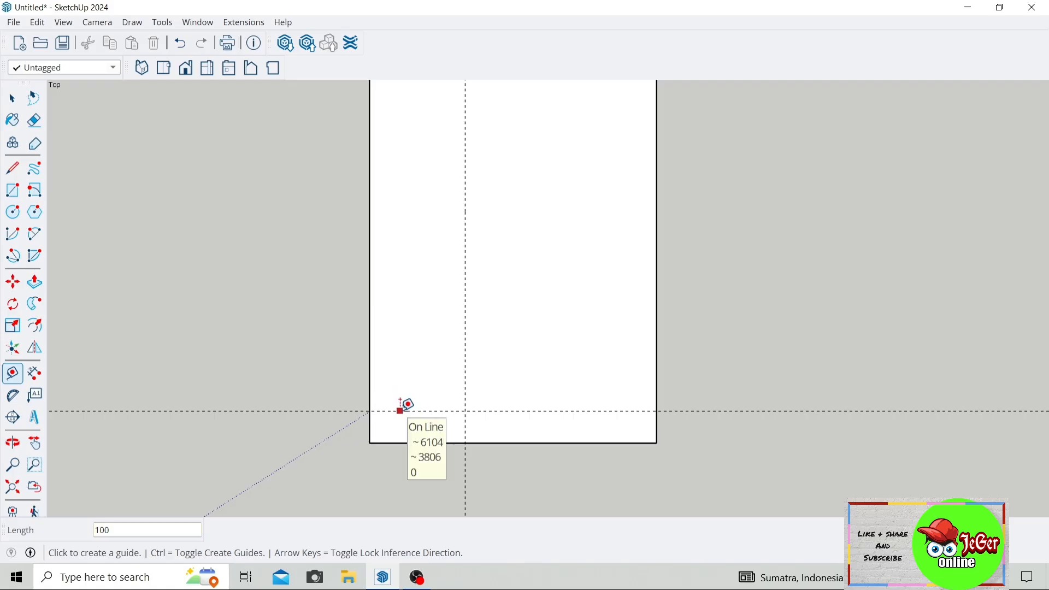
# Place another horizontal guide 300 cm above the lower horizontal guide
pyautogui.click(401, 411)
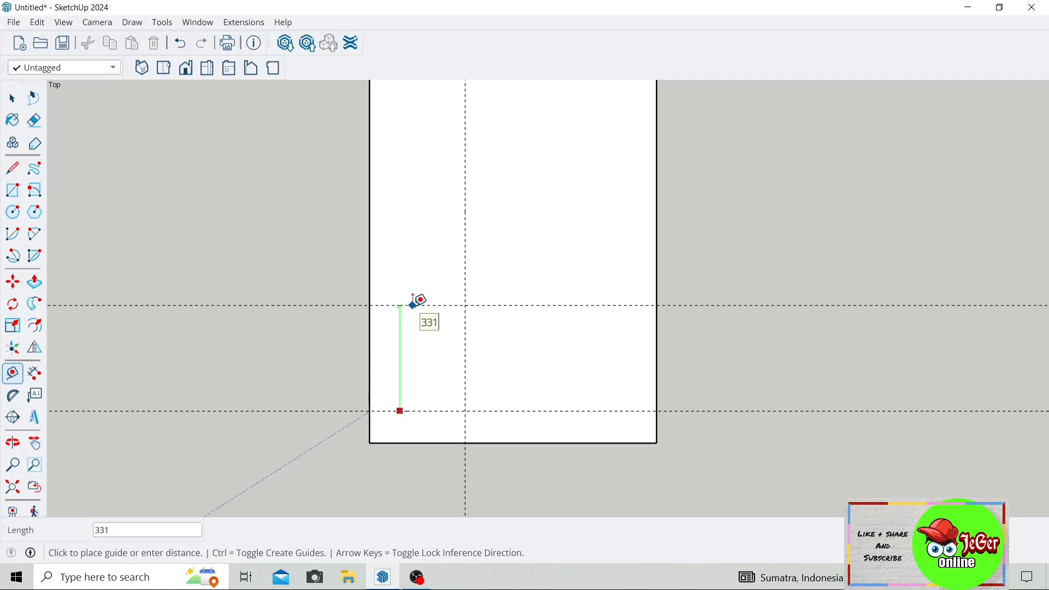
pyautogui.write('300')
pyautogui.press('Return')
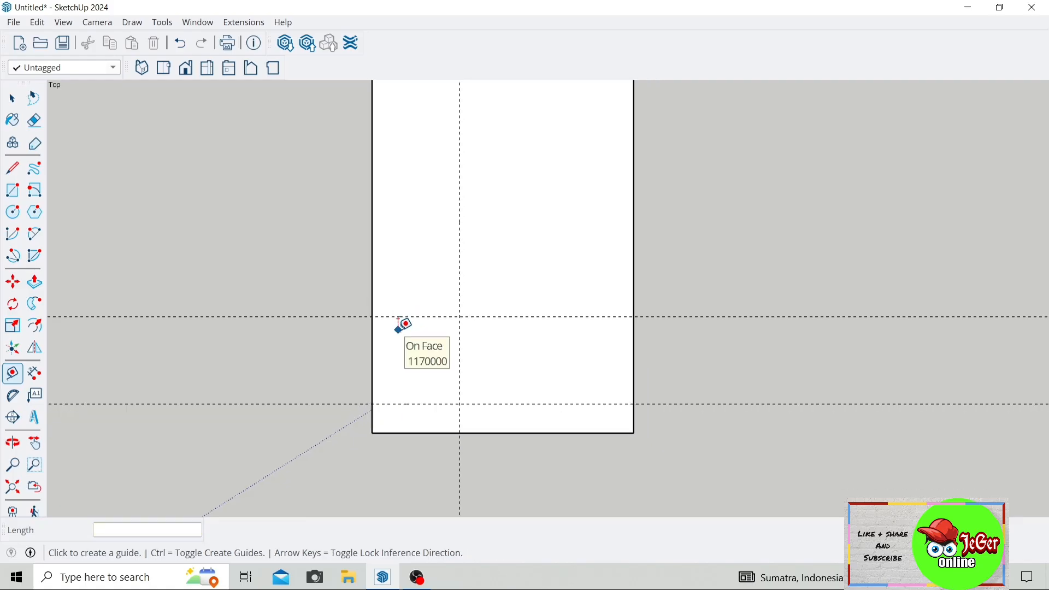
pyautogui.scroll(-3, 402, 325)
pyautogui.click(35, 443)
pyautogui.moveTo(250, 324); pyautogui.dragTo(199, 379)
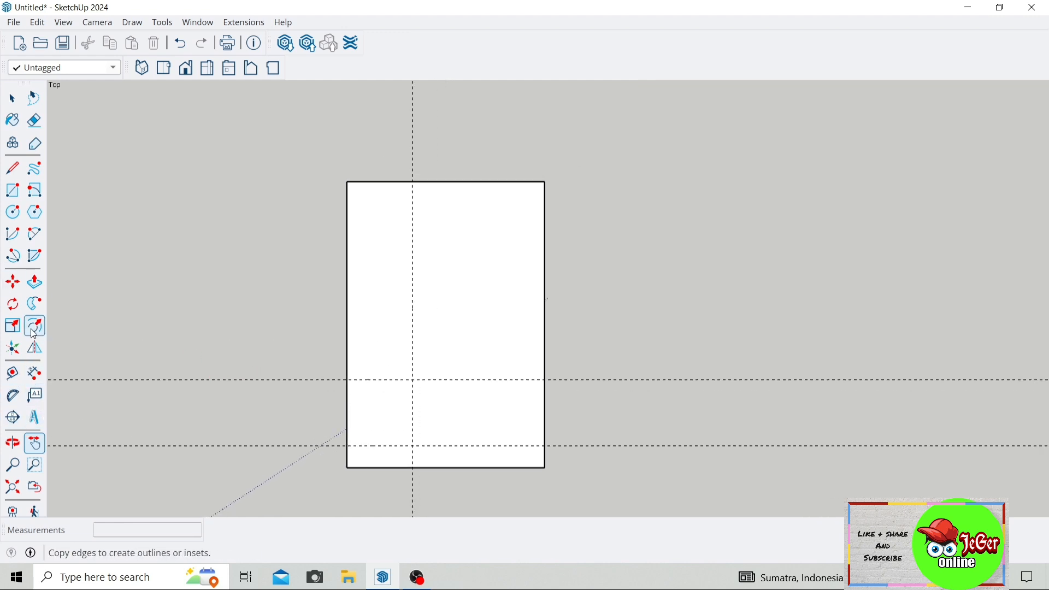
pyautogui.click(12, 373)
pyautogui.scroll(2, 380, 367)
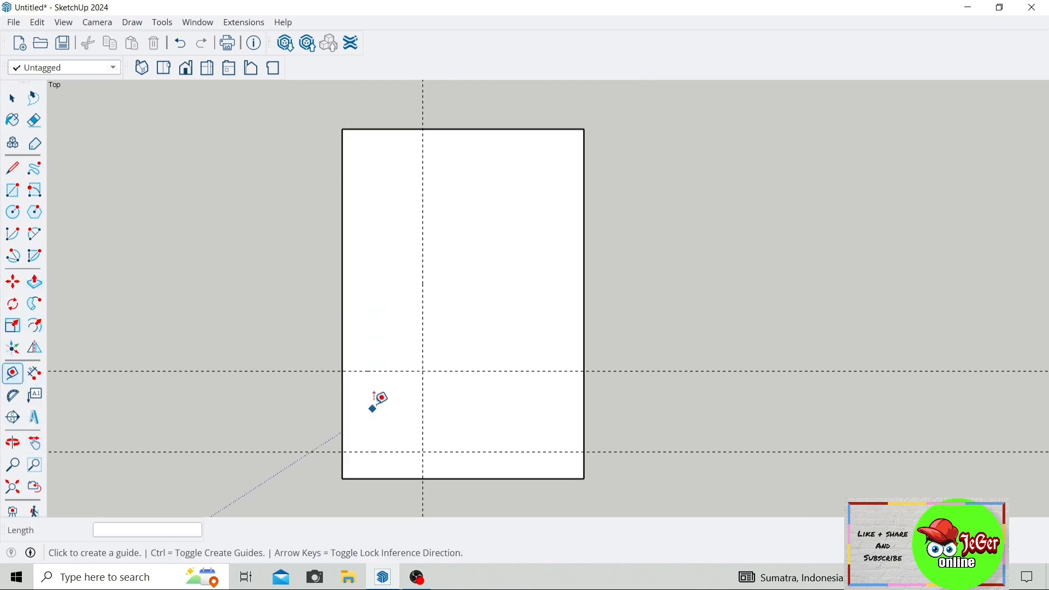
# Place a horizontal guide 200 cm above the uppermost horizontal guide and another 400 cm above that one
pyautogui.click(360, 367)
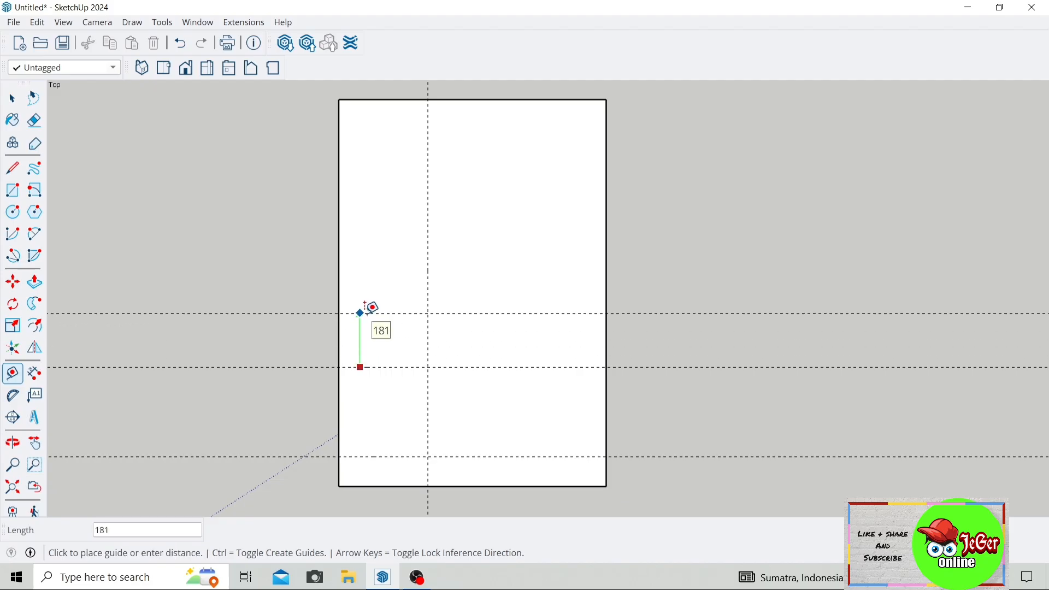
pyautogui.write('200')
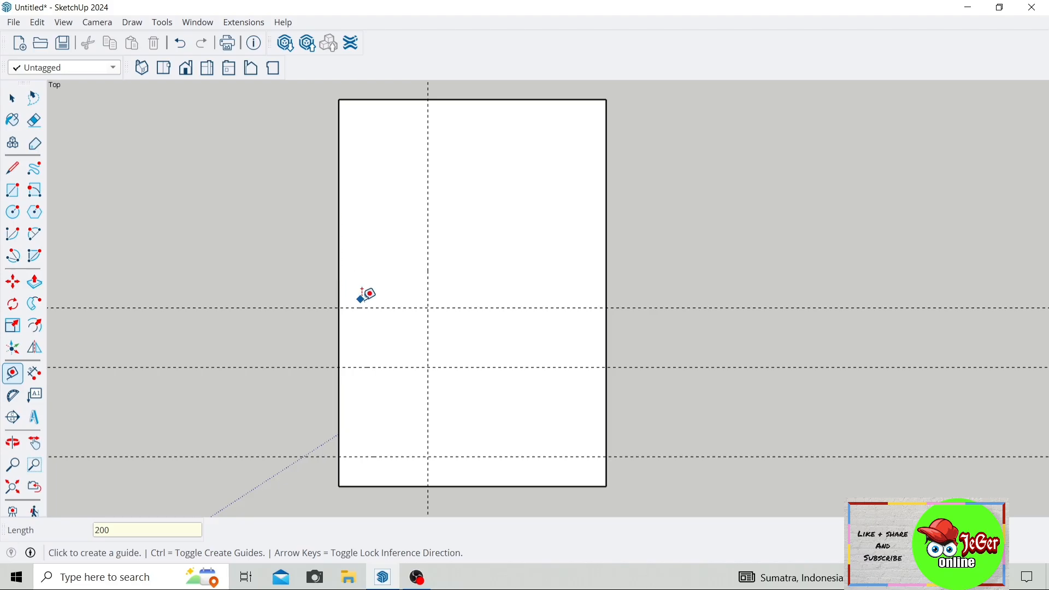
pyautogui.click(362, 307)
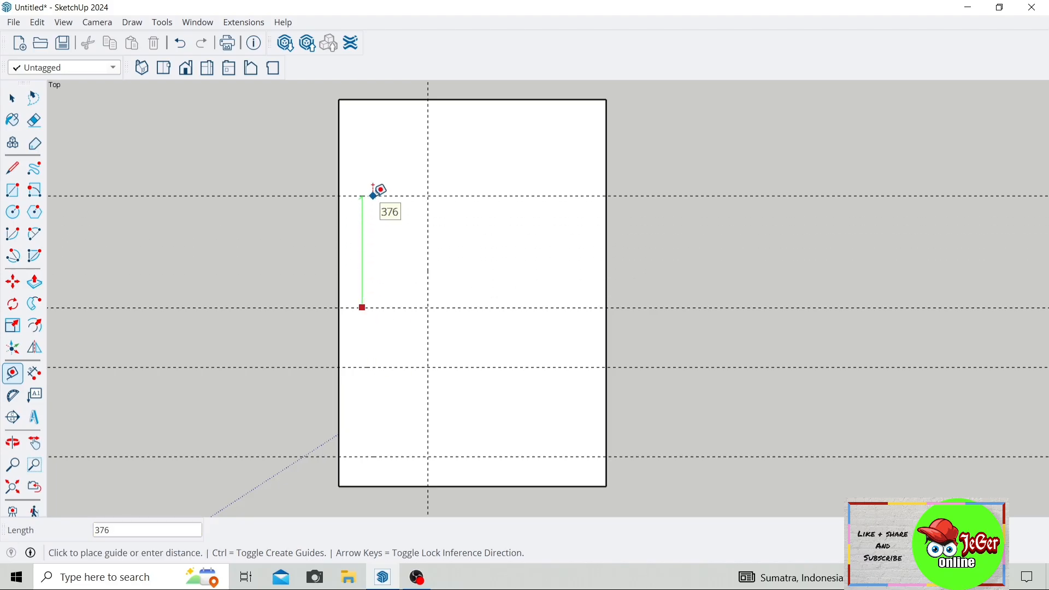
pyautogui.write('400')
pyautogui.press('Return')
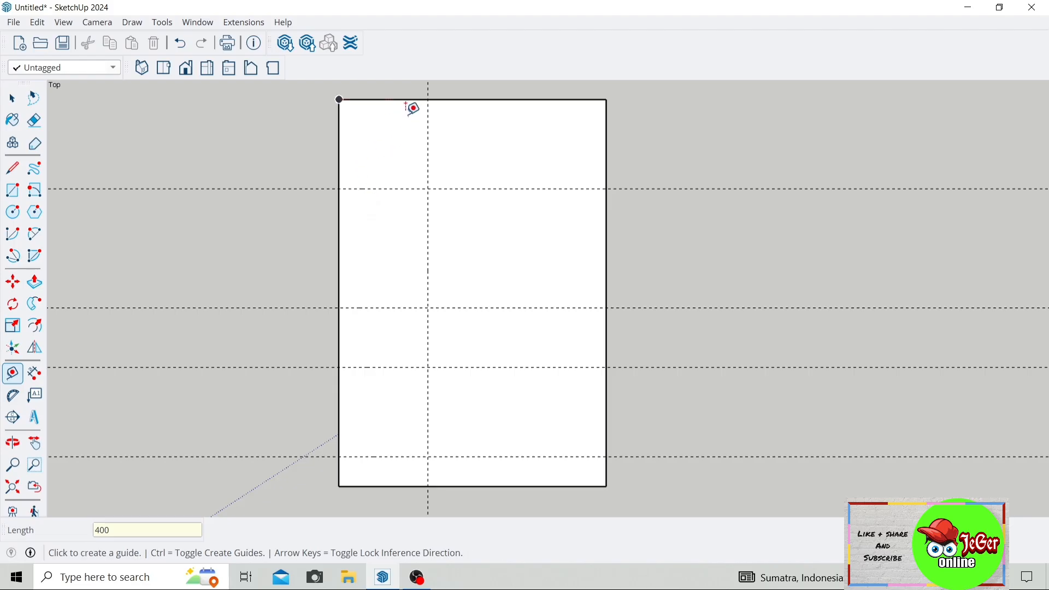
# Place a vertical guide 150 cm inside the outline's left edge and a horizontal guide 150 cm below its top edge
pyautogui.click(340, 120)
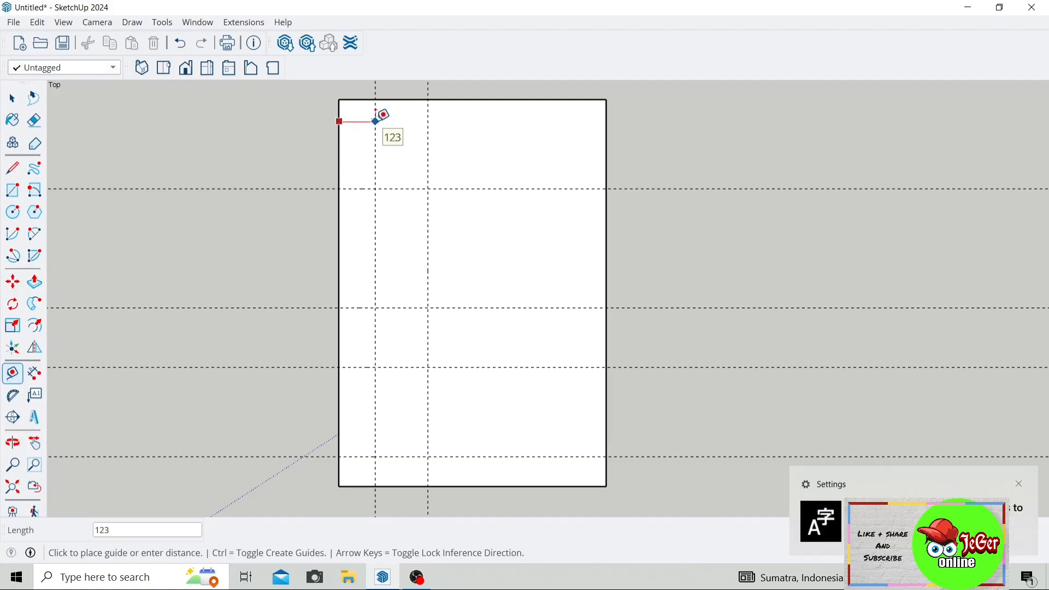
pyautogui.write('150')
pyautogui.press('Return')
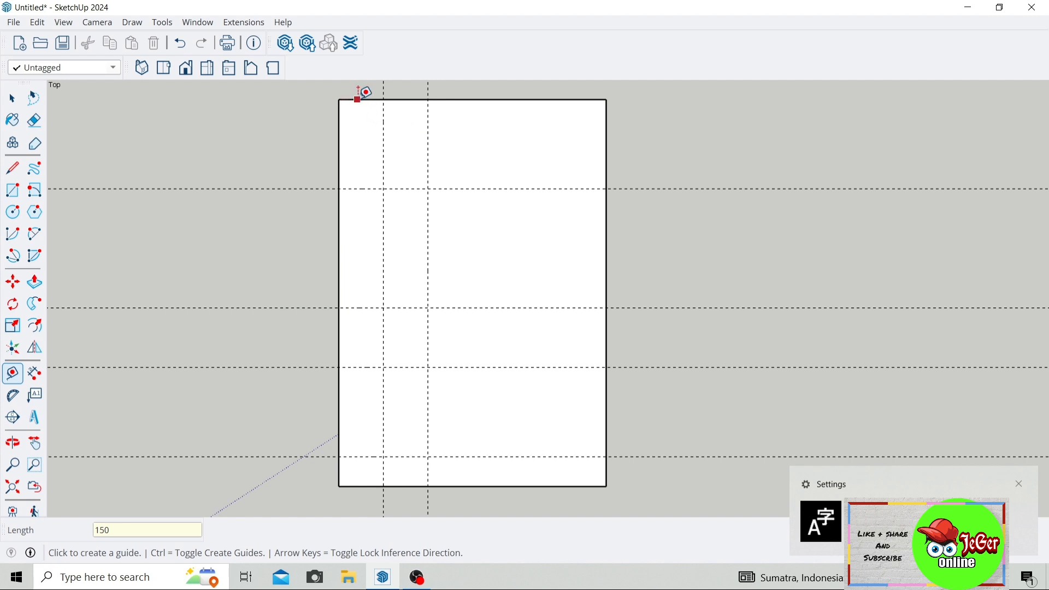
pyautogui.click(363, 99)
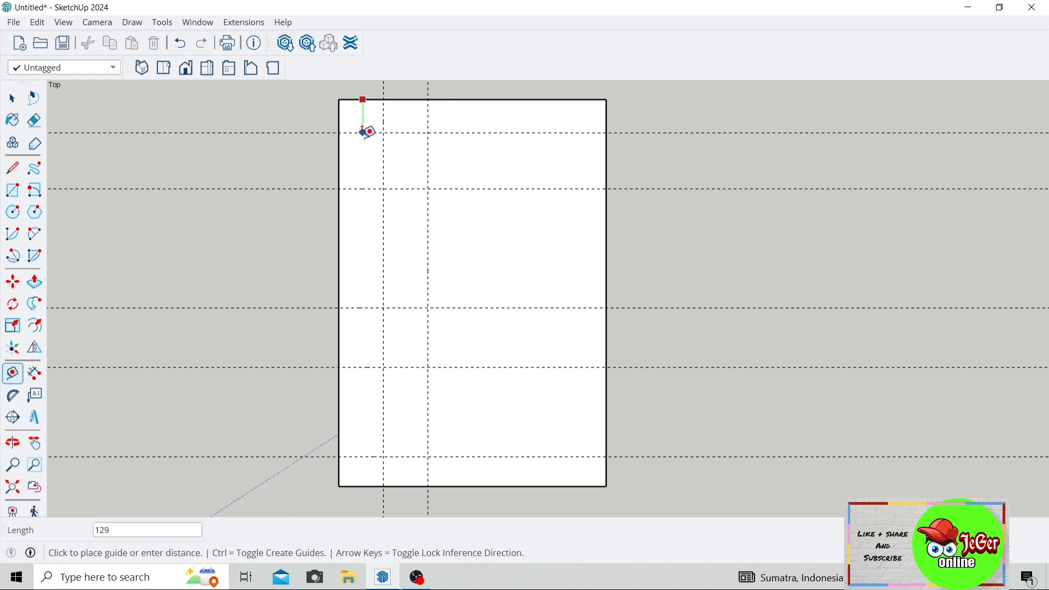
pyautogui.write('1')
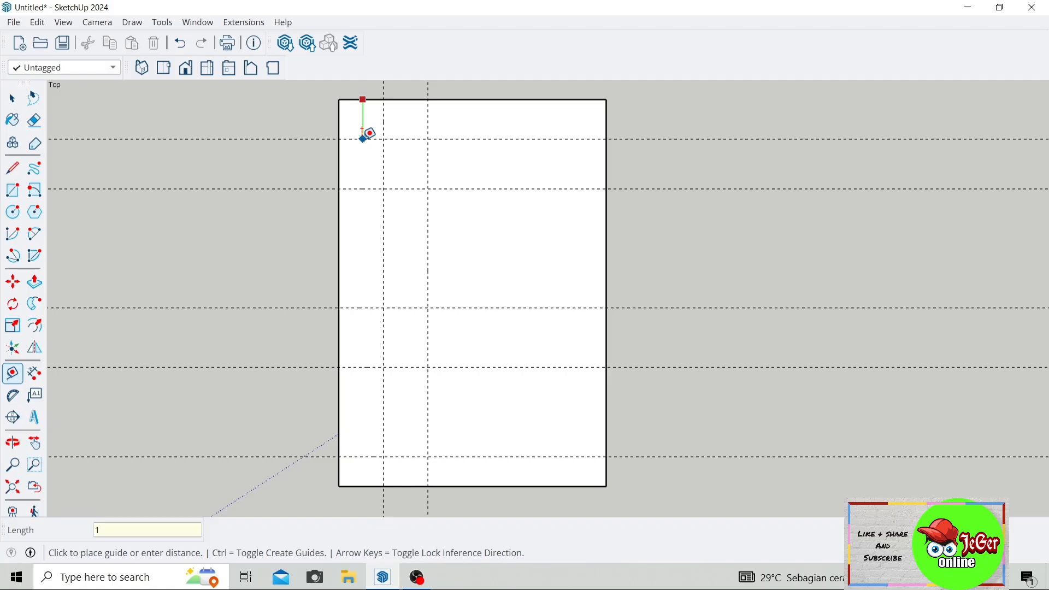
pyautogui.write('50')
pyautogui.press('Return')
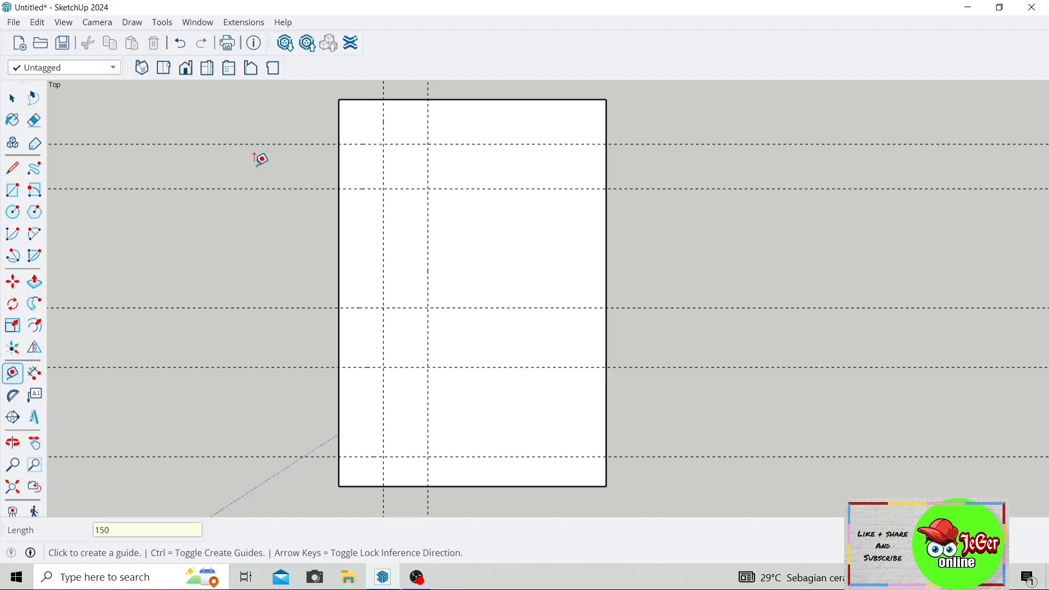
pyautogui.click(13, 100)
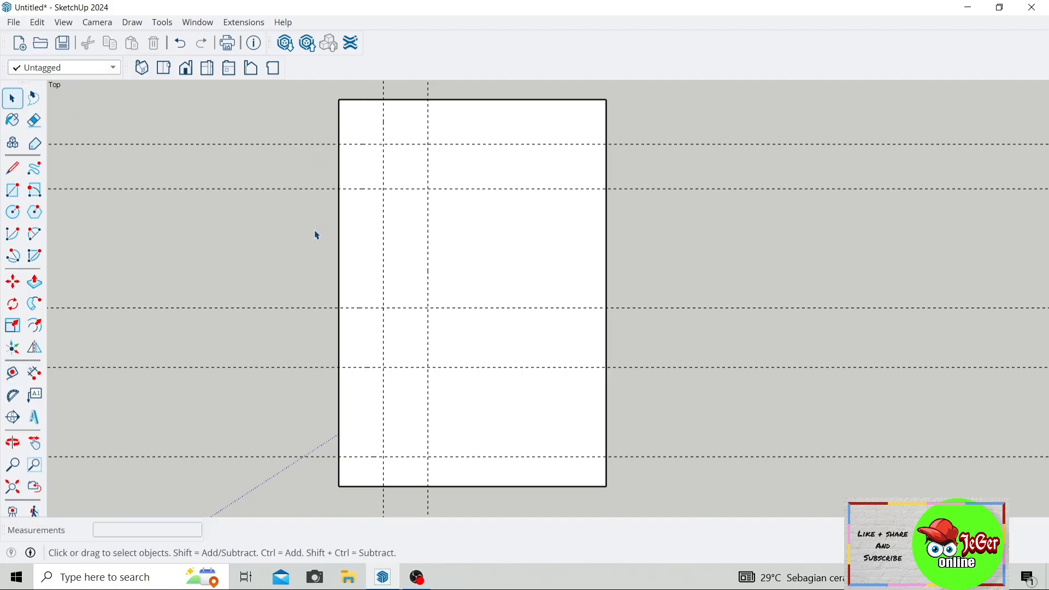
# Draw a 300 × 100 cm rectangle in the outline's lower-left corner and a 300 × 300 cm rectangle directly above it
pyautogui.click(20, 202)
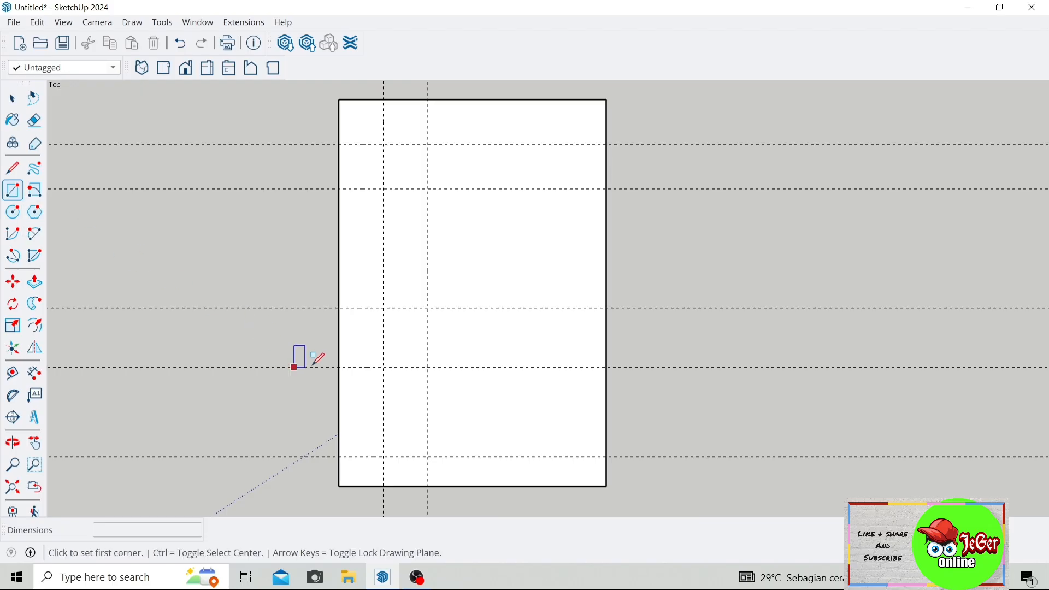
pyautogui.click(339, 486)
pyautogui.click(428, 457)
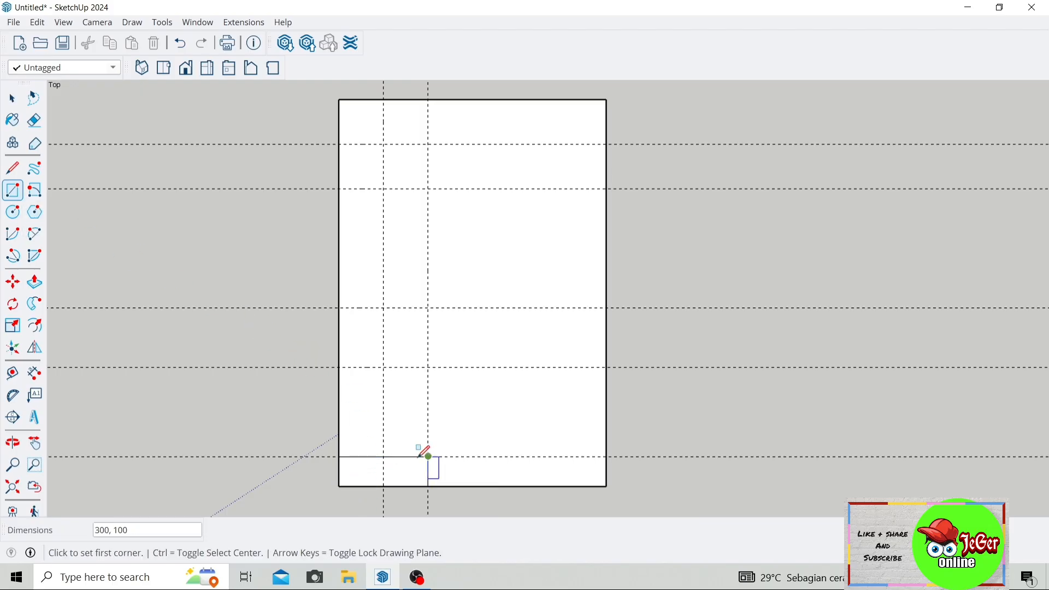
pyautogui.click(339, 457)
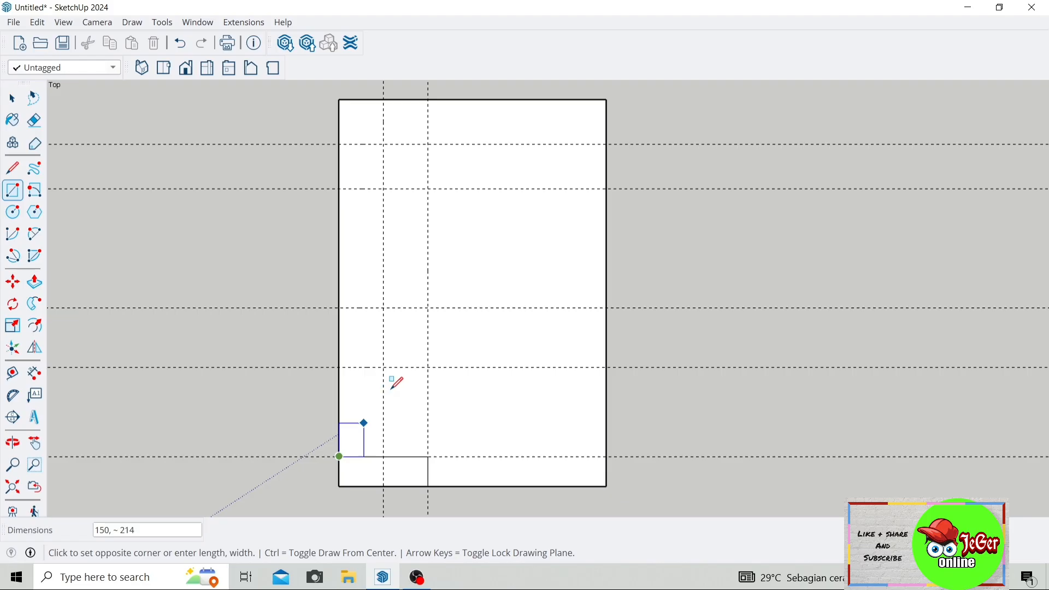
pyautogui.click(428, 368)
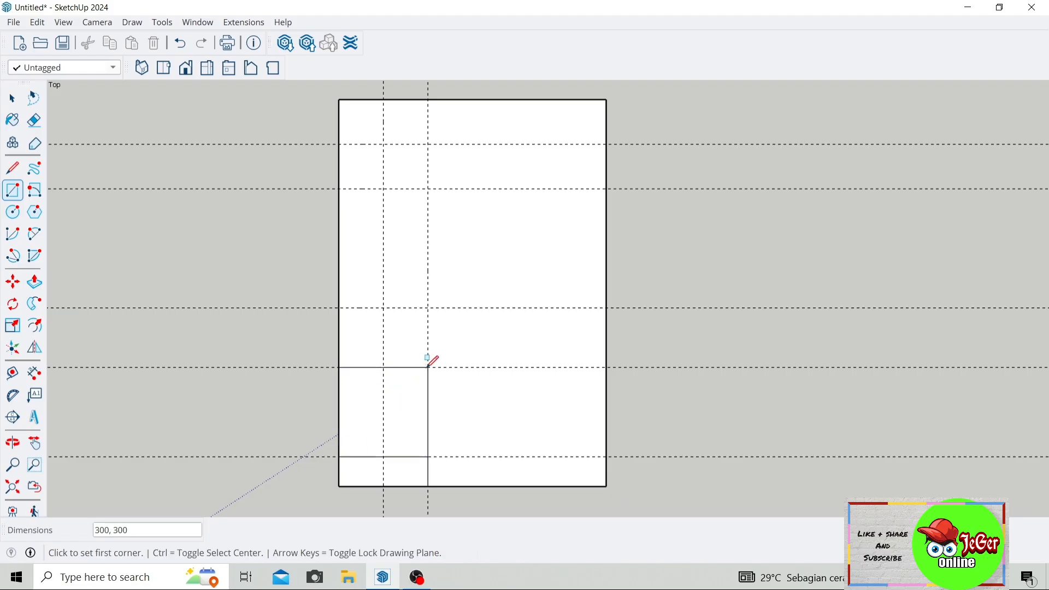
# Draw a 300 × 200 cm rectangle and a 300 × 400 cm rectangle stacked above the 300 × 300 cm room along the left edge
pyautogui.click(339, 367)
pyautogui.click(428, 307)
pyautogui.click(340, 307)
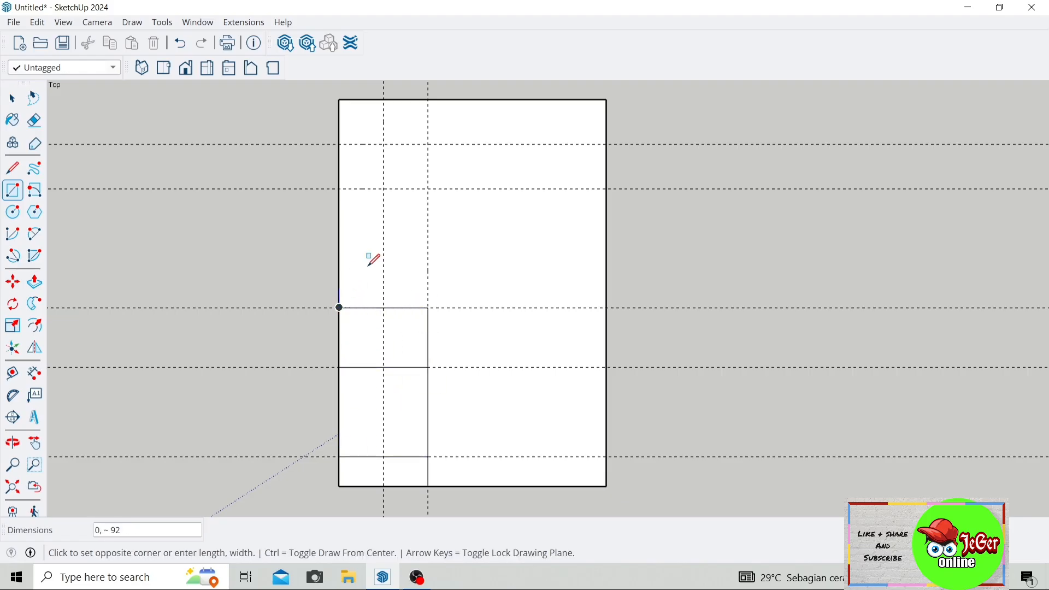
pyautogui.click(428, 189)
# Draw two adjacent 150 × 150 cm rectangles along the top edge, starting at the outline's upper-left corner
pyautogui.click(340, 99)
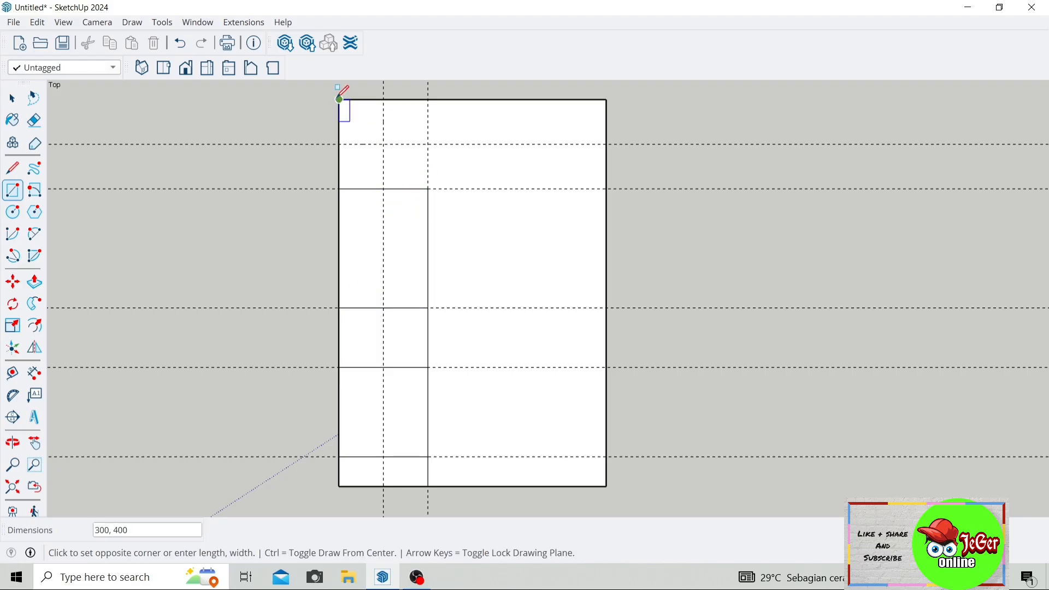
pyautogui.click(384, 144)
pyautogui.click(383, 99)
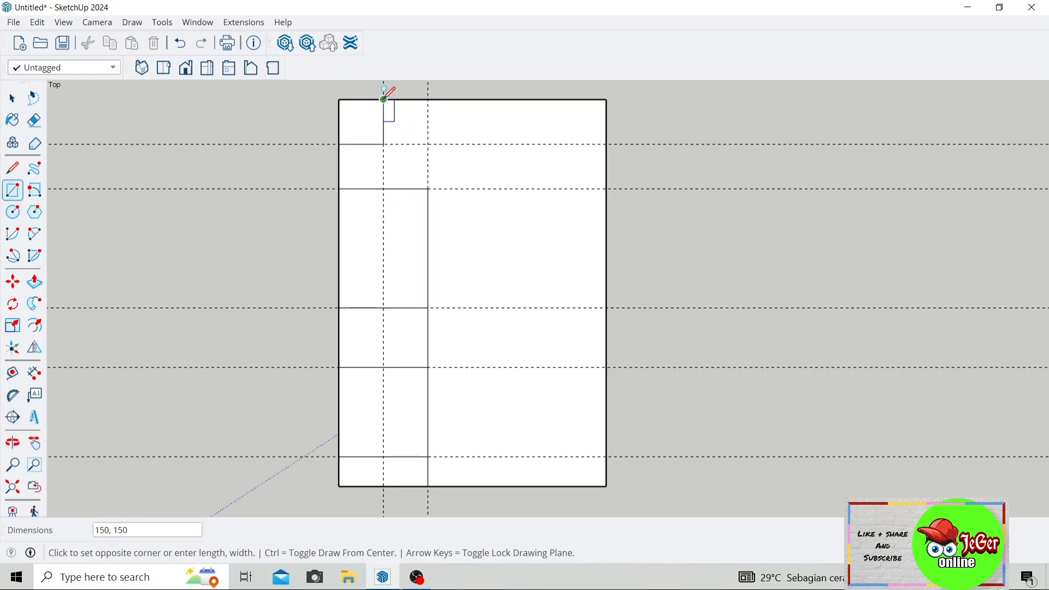
pyautogui.click(429, 144)
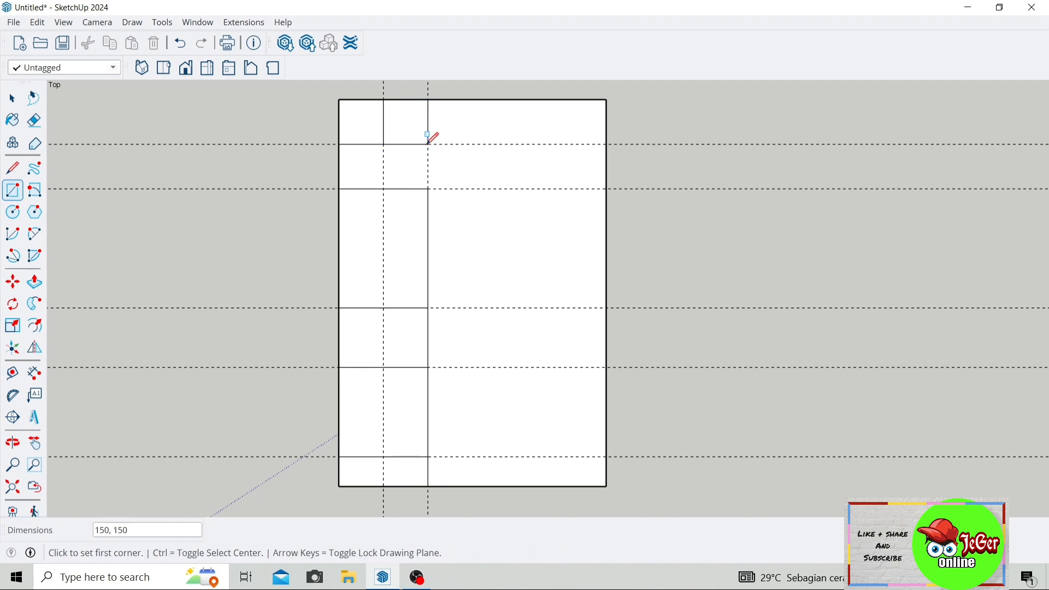
pyautogui.press('space')
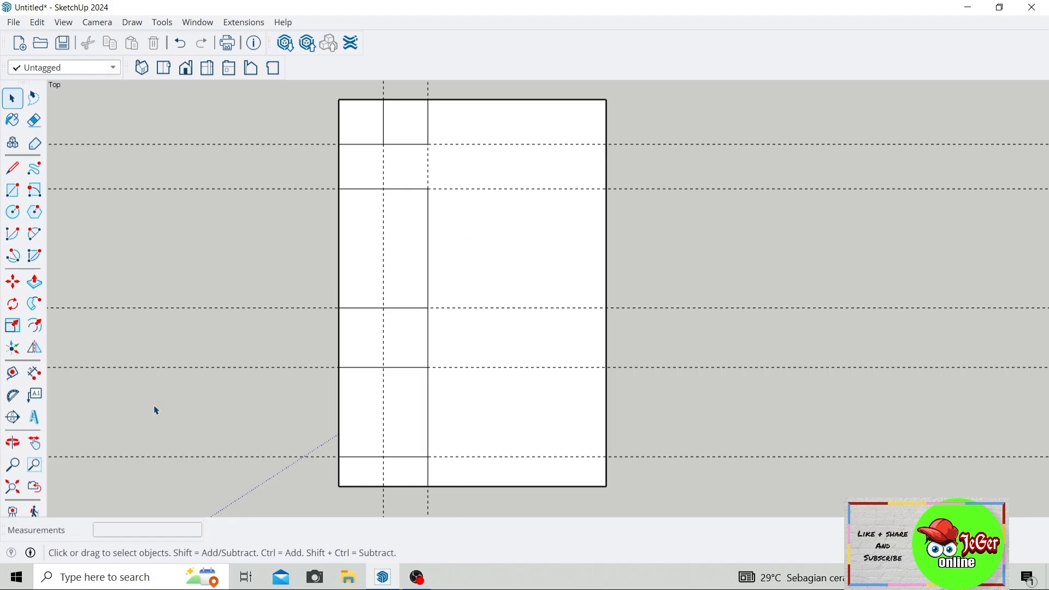
# Place a vertical guide 250 cm right of the left-hand rooms' right edge and another 100 cm beyond it
pyautogui.click(11, 377)
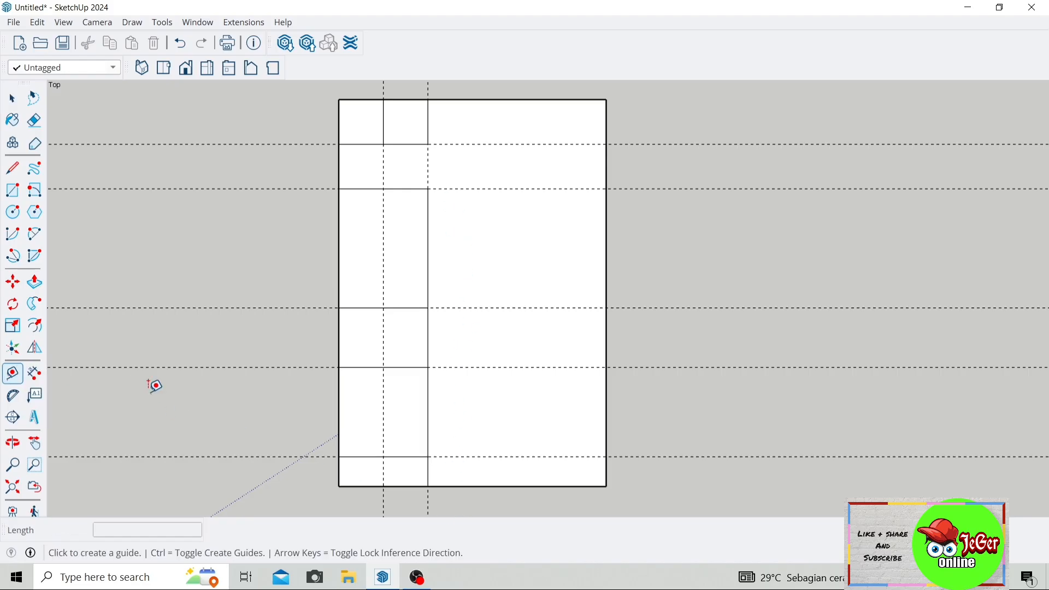
pyautogui.click(429, 390)
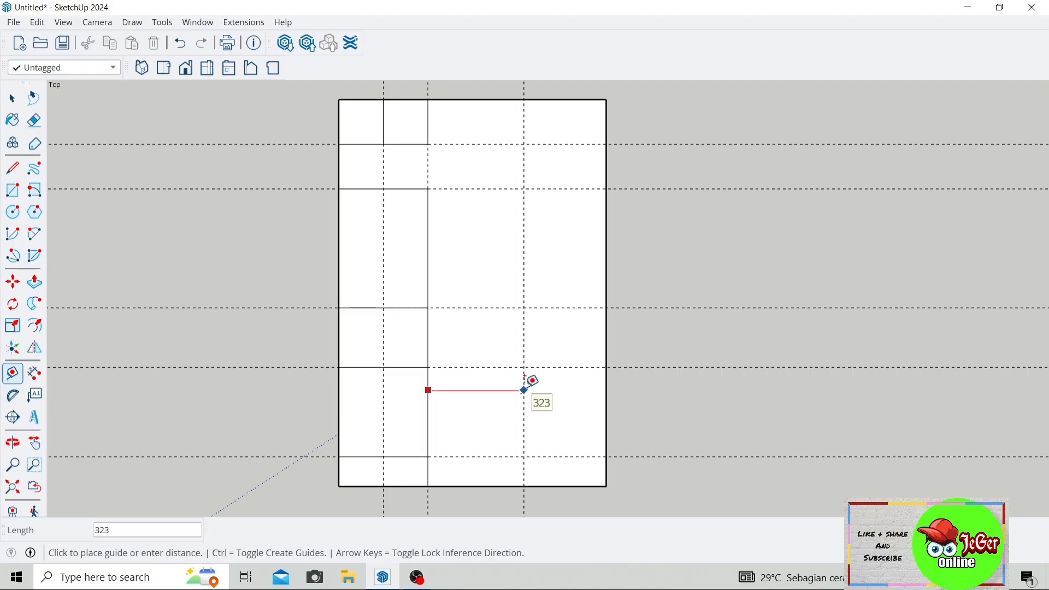
pyautogui.write('250')
pyautogui.press('Return')
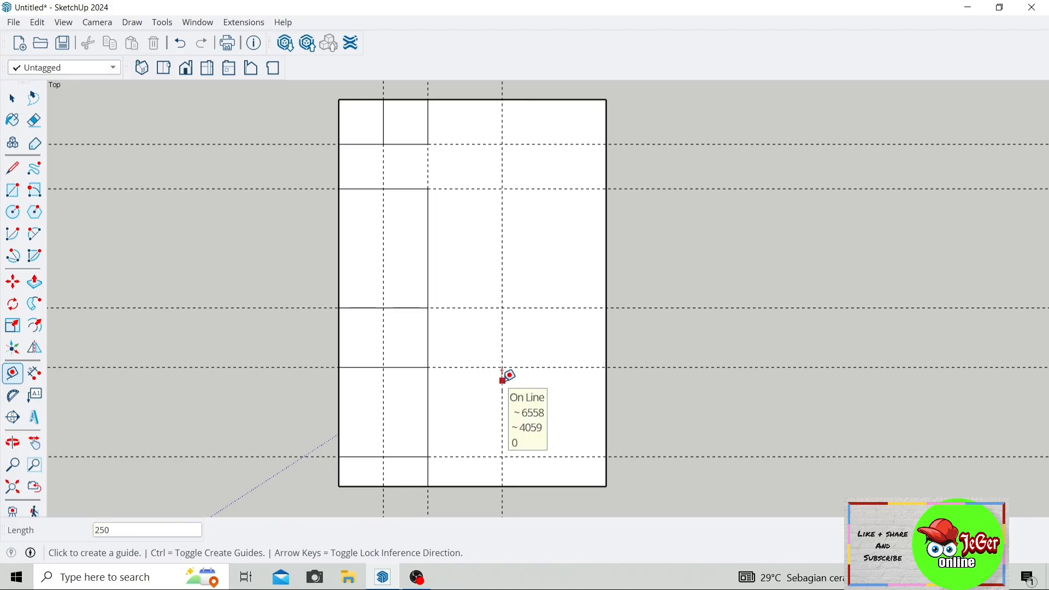
pyautogui.click(503, 380)
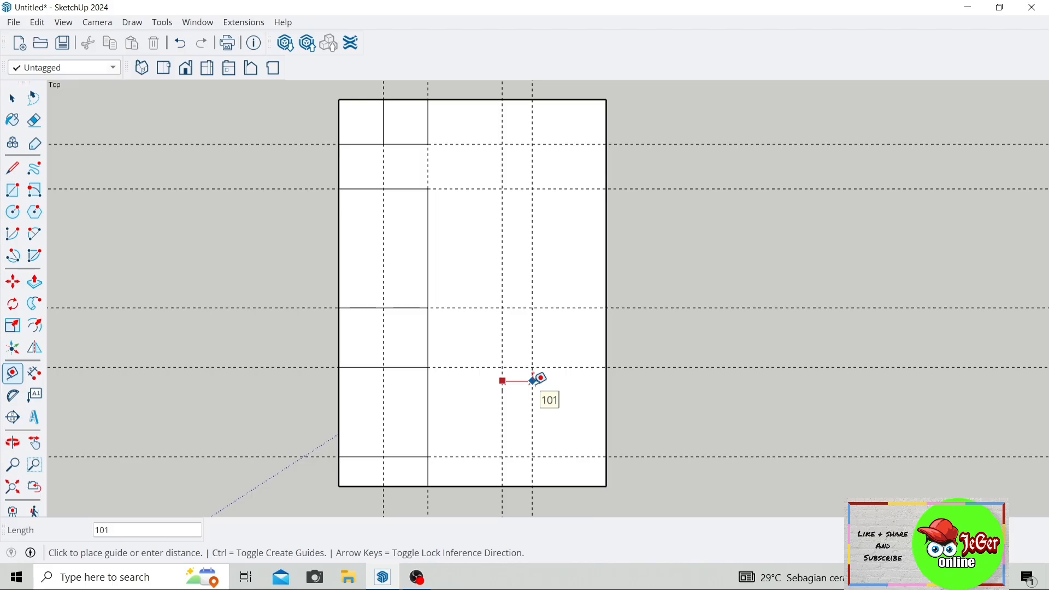
pyautogui.write('1')
pyautogui.press('Return')
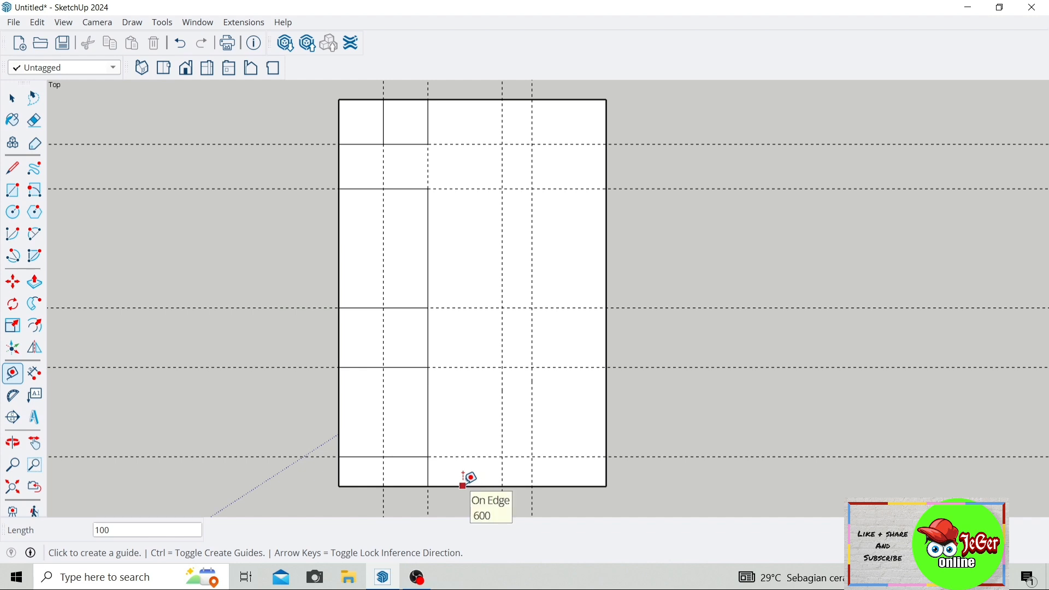
# Place a horizontal guide 150 cm above the outline's bottom edge and another 250 cm above that guide
pyautogui.click(463, 485)
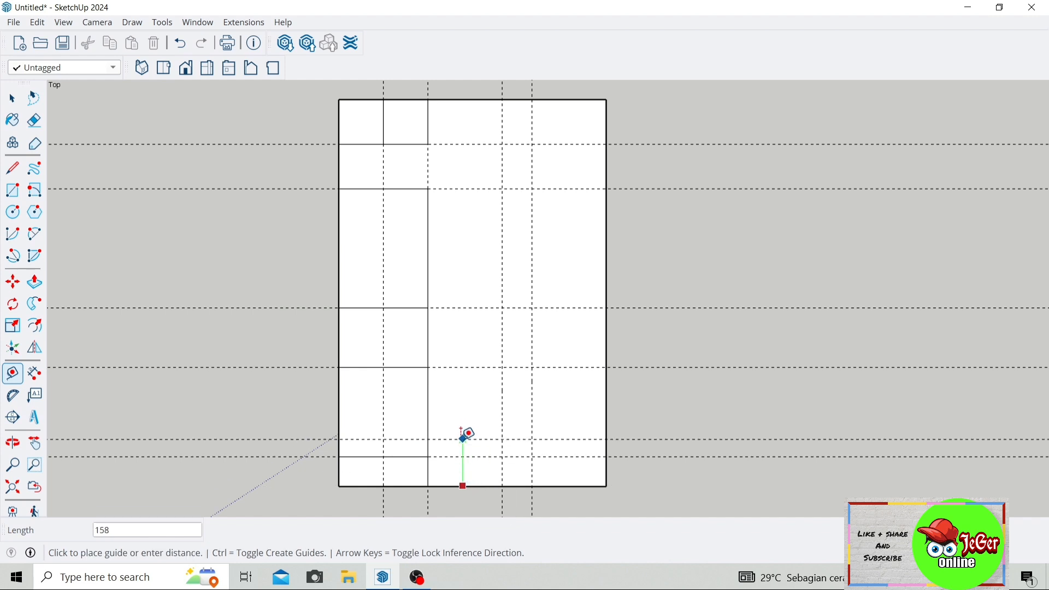
pyautogui.write('1')
pyautogui.press('Return')
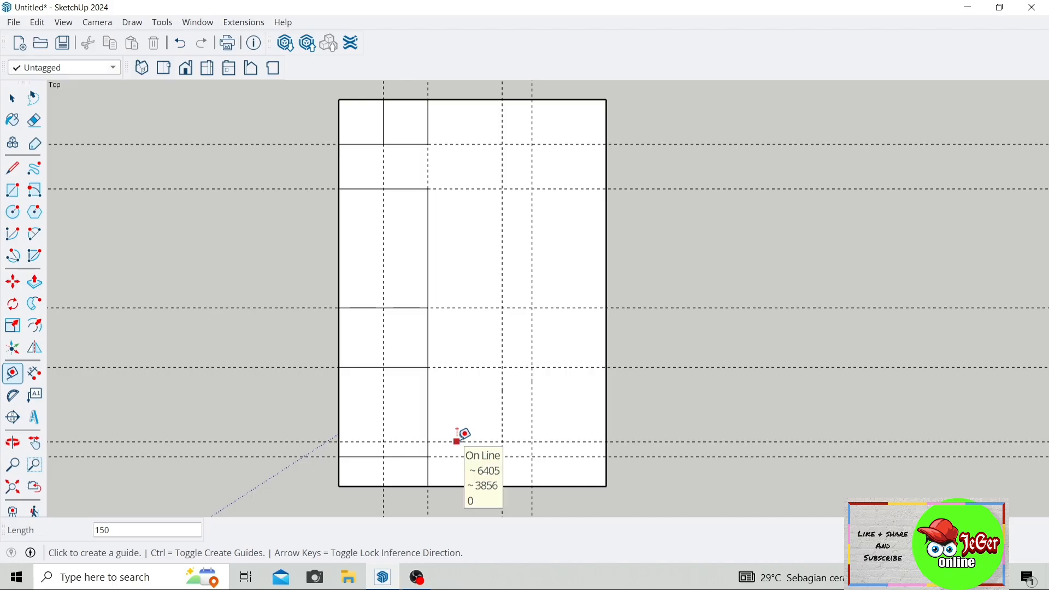
pyautogui.click(457, 440)
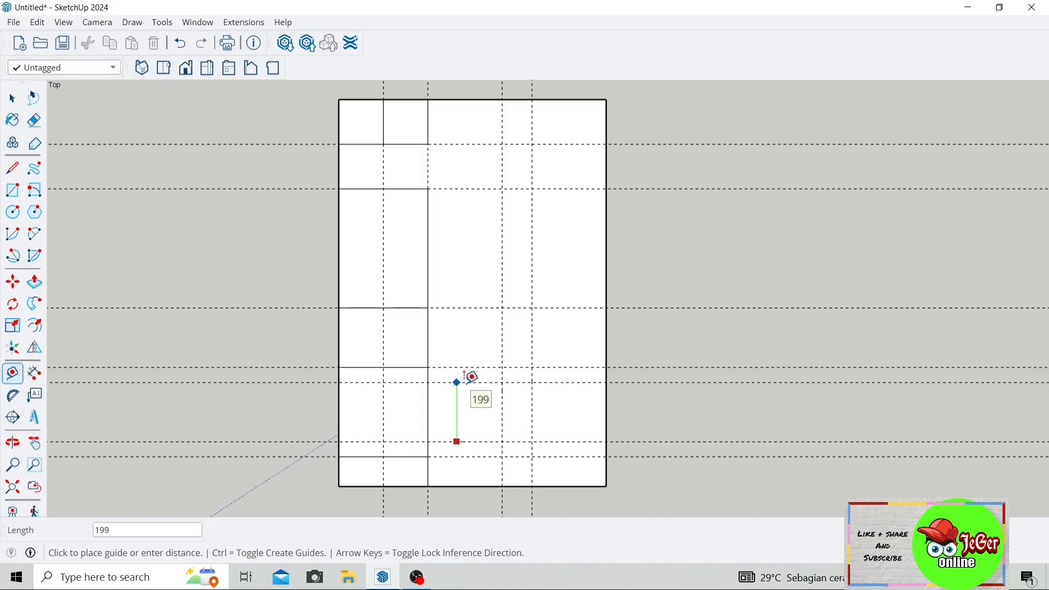
pyautogui.write('250')
pyautogui.press('Return')
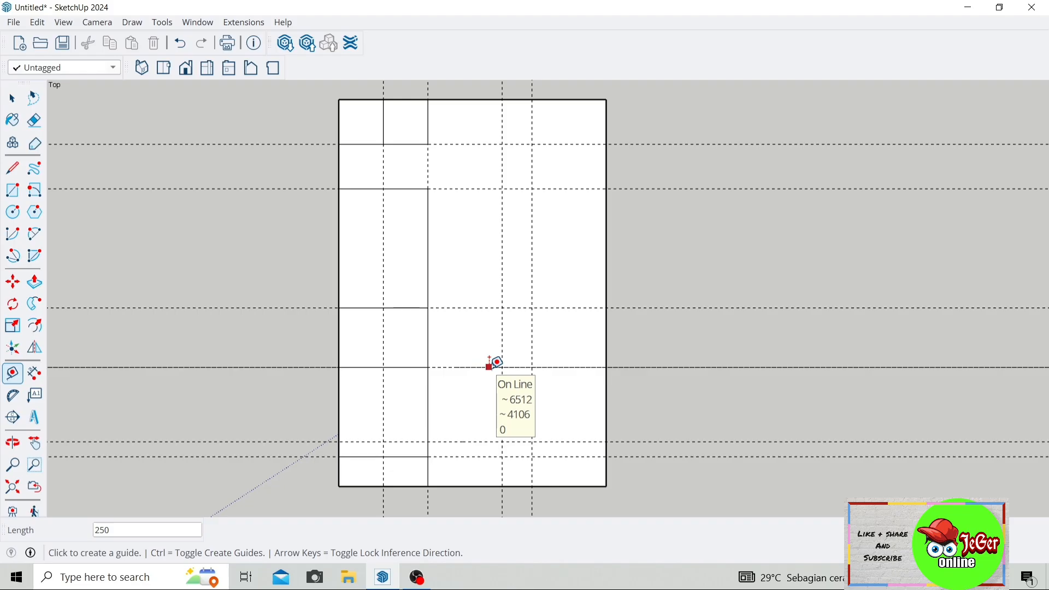
# Place two more horizontal guides upward at 300 cm intervals, starting from the guide 400 cm above the bottom edge
pyautogui.click(489, 367)
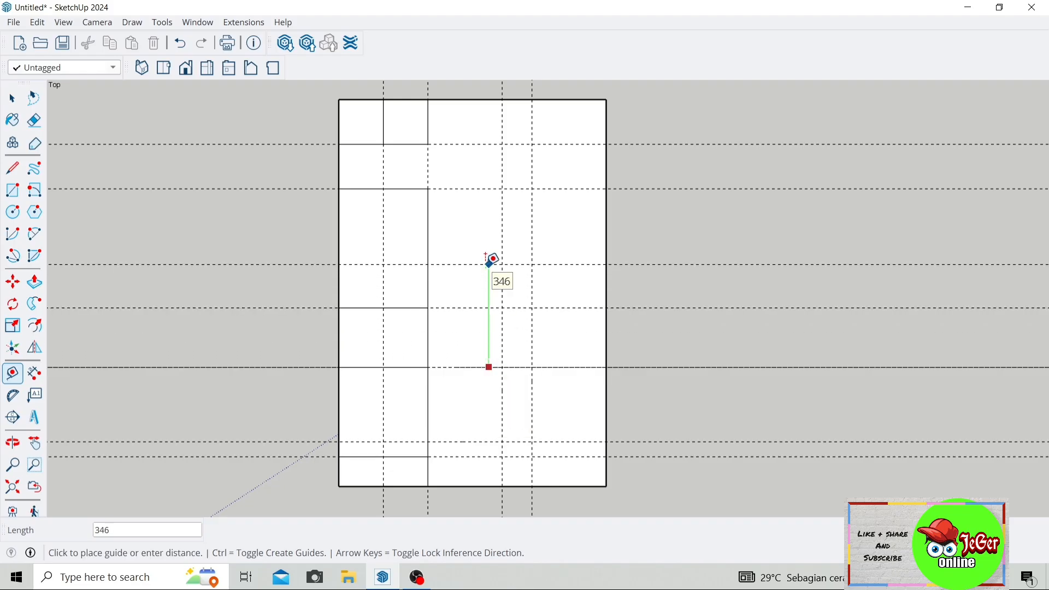
pyautogui.write('300')
pyautogui.press('Return')
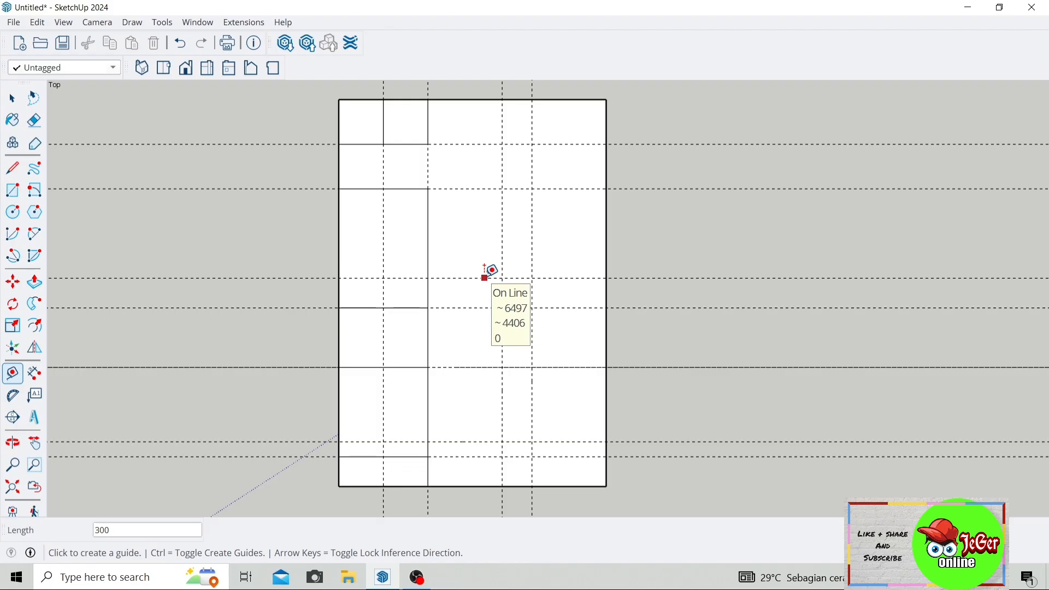
pyautogui.click(485, 278)
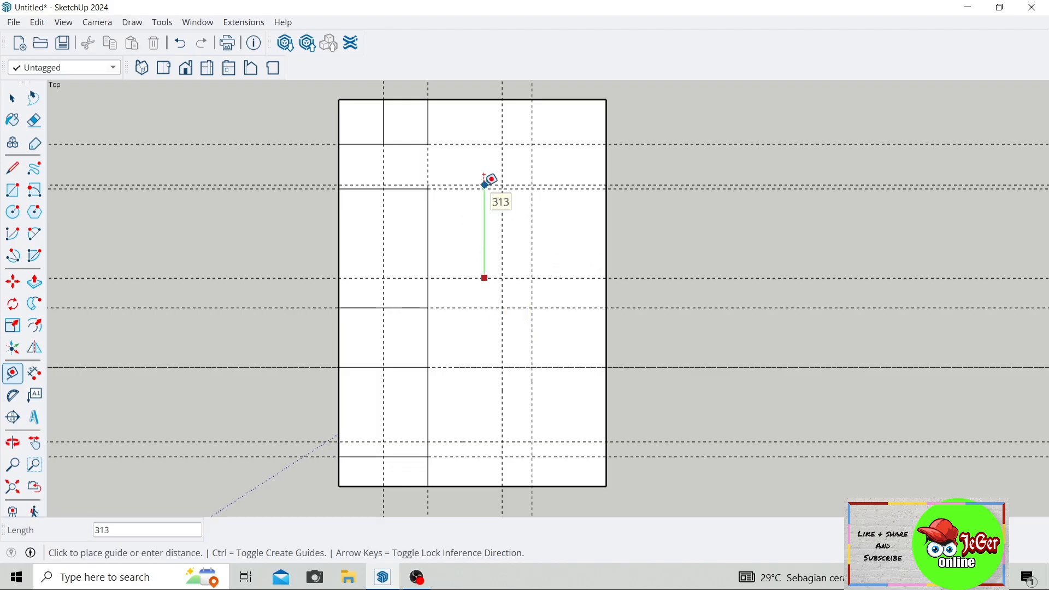
pyautogui.write('300')
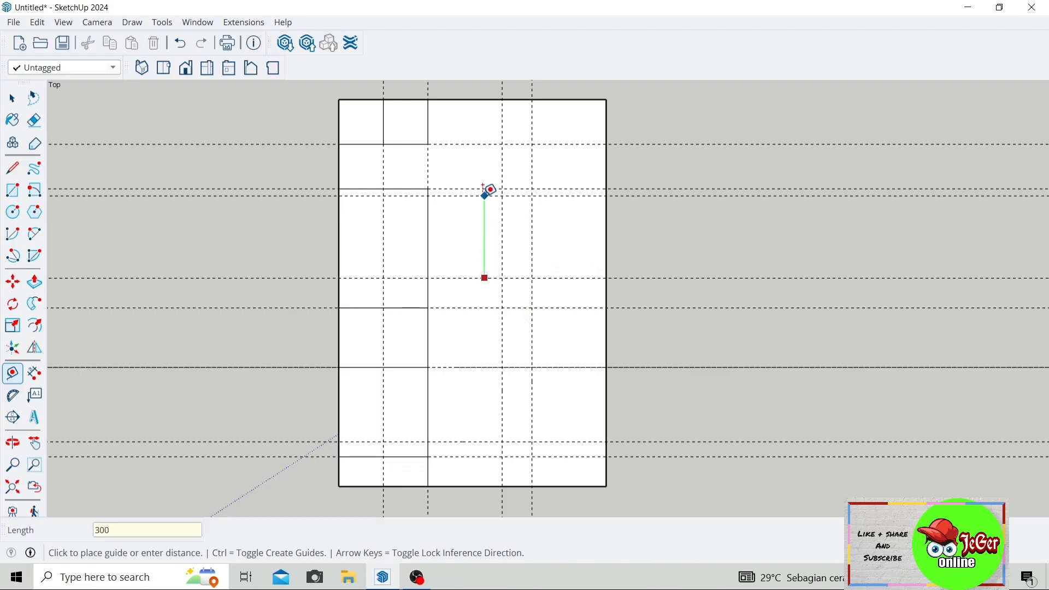
pyautogui.press('Return')
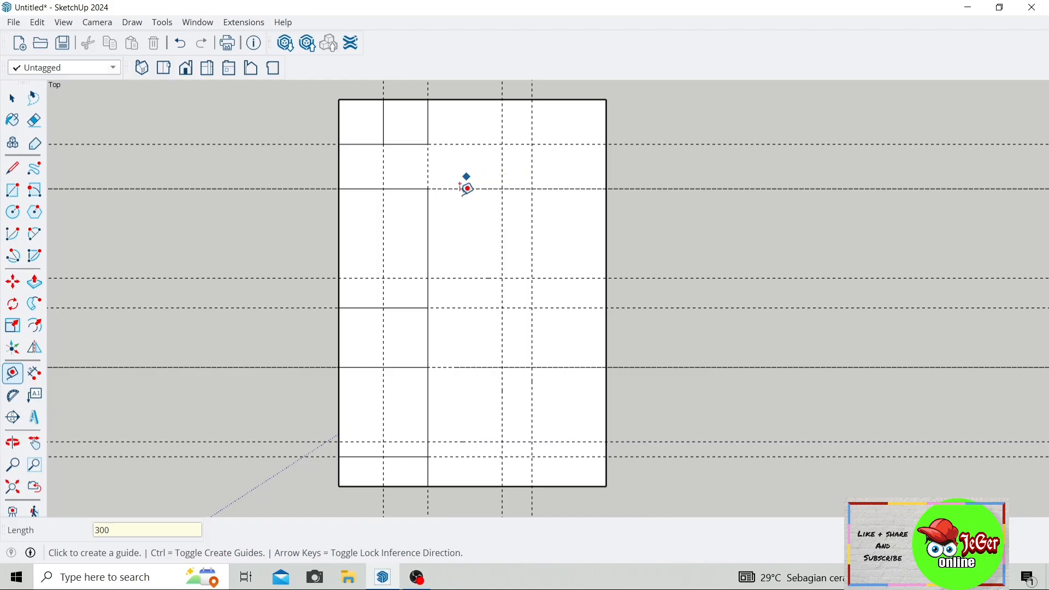
# Place a vertical guide 100 cm right of the right edge of the 300 × 400 cm room
pyautogui.click(429, 230)
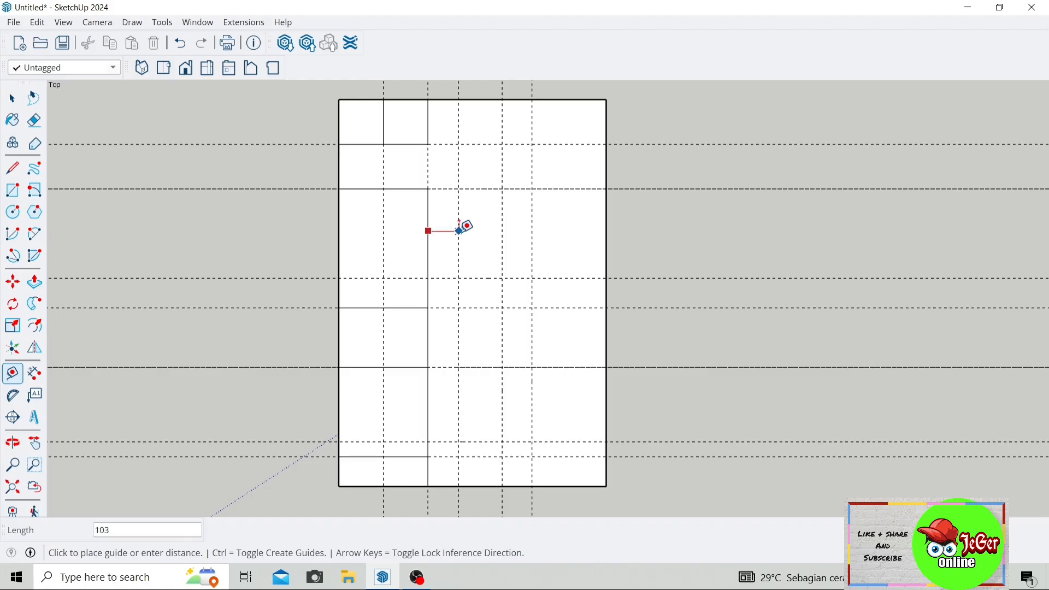
pyautogui.write('100')
pyautogui.press('Return')
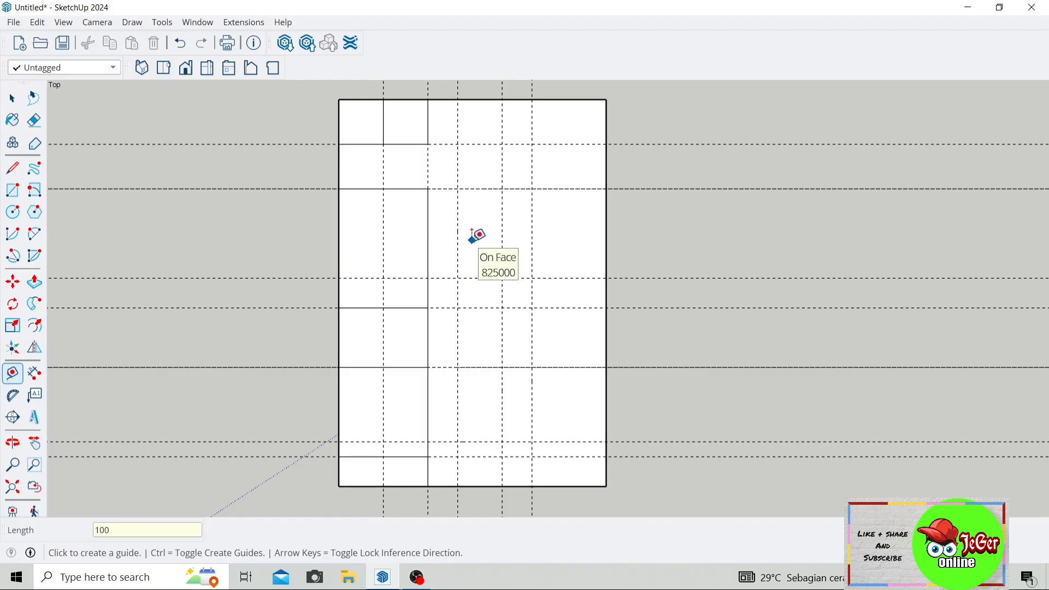
# Draw a 150 cm high rectangle along the bottom edge to the 250 cm guide, and a 350 × 250 cm rectangle directly above it
pyautogui.click(13, 190)
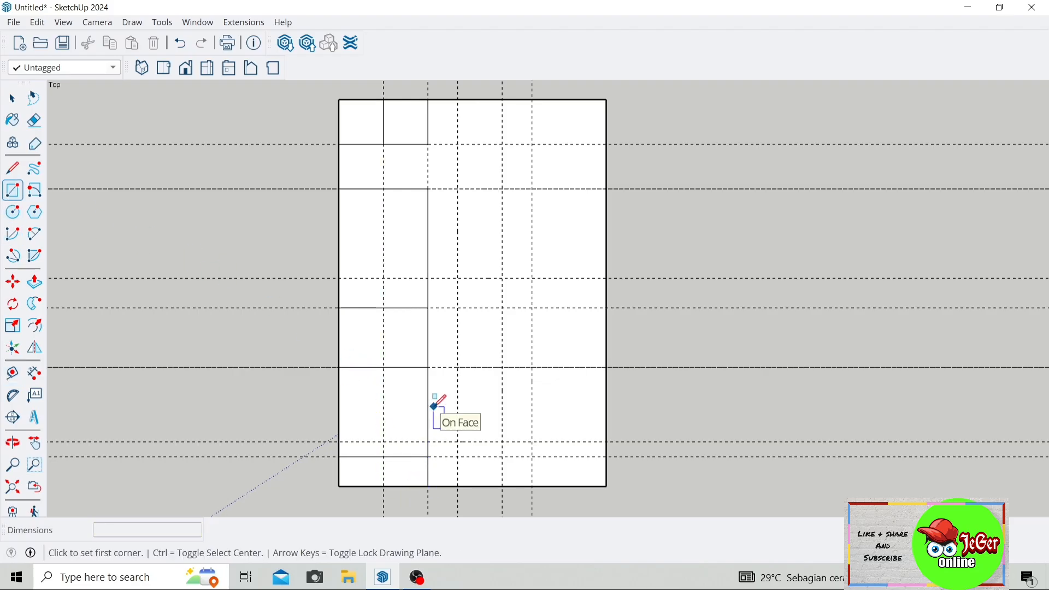
pyautogui.click(429, 486)
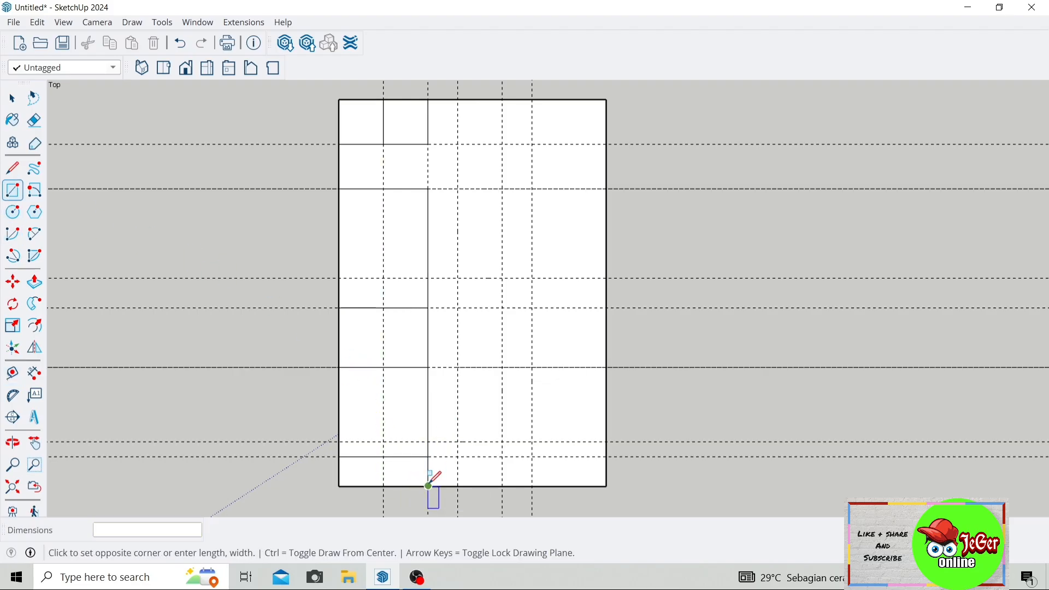
pyautogui.click(503, 441)
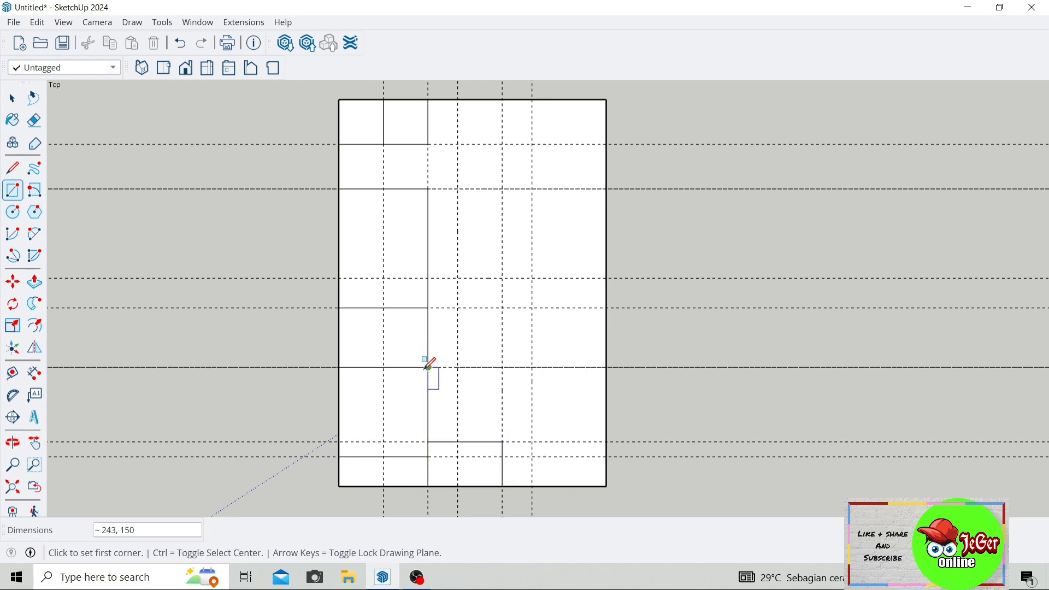
pyautogui.click(428, 367)
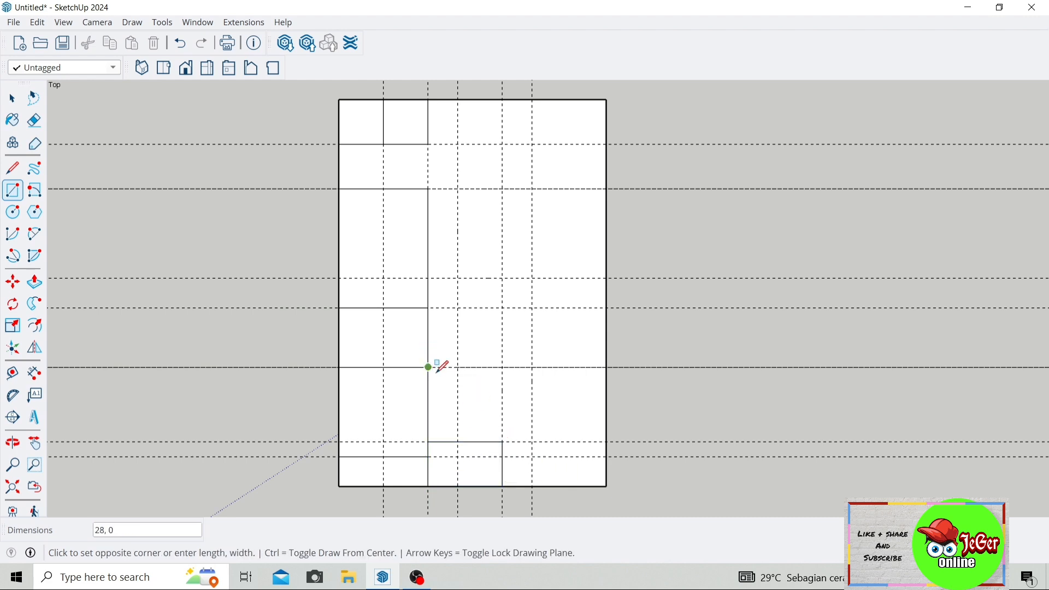
pyautogui.click(533, 442)
# Extend the 350 cm wide room with a 100 cm wide rectangle down to the next horizontal guide, and erase their shared edge
pyautogui.click(503, 441)
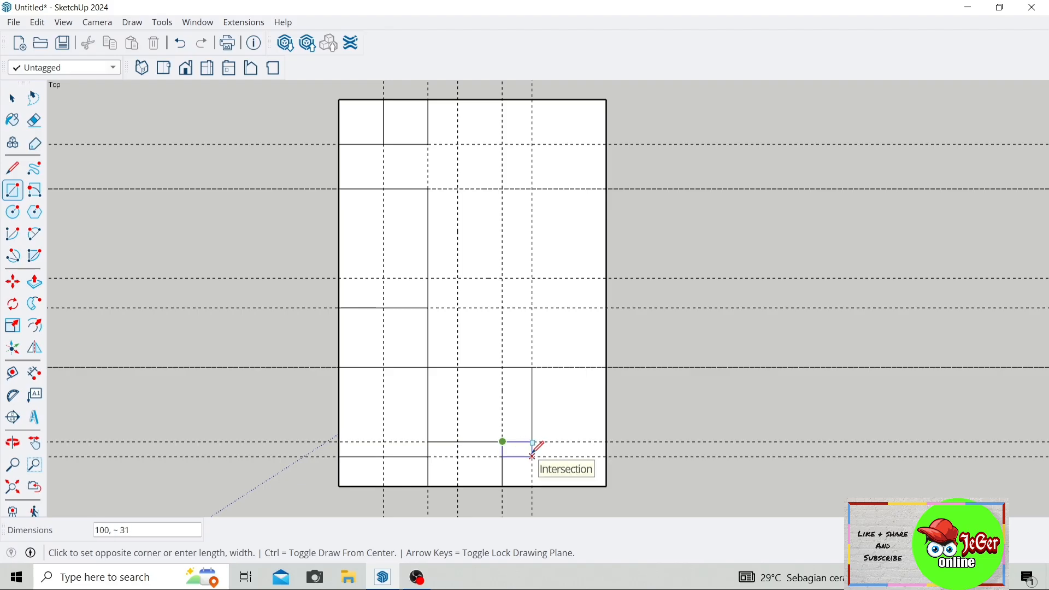
pyautogui.click(532, 456)
pyautogui.click(34, 120)
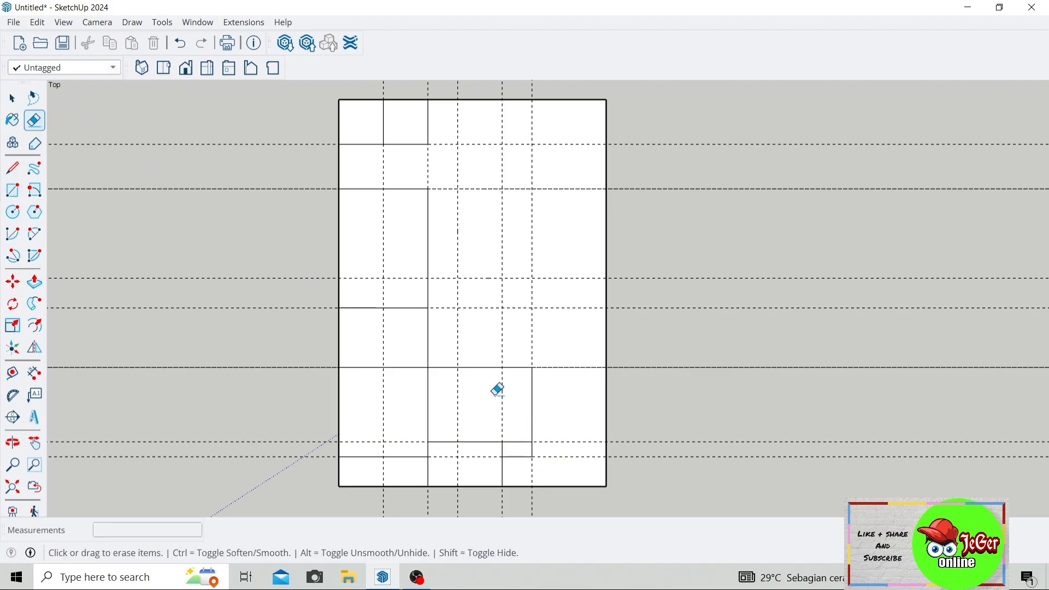
pyautogui.click(518, 440)
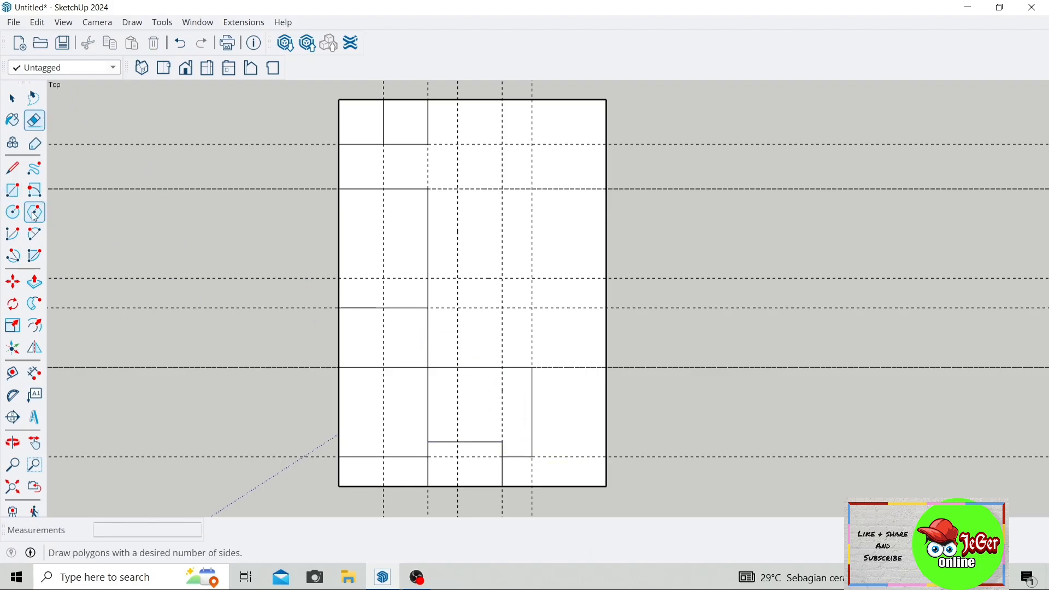
# Draw two stacked 250 × 300 cm rectangles above the 350 cm wide room and a 100 × 150 cm rectangle beside the small rooms at the top edge
pyautogui.click(13, 190)
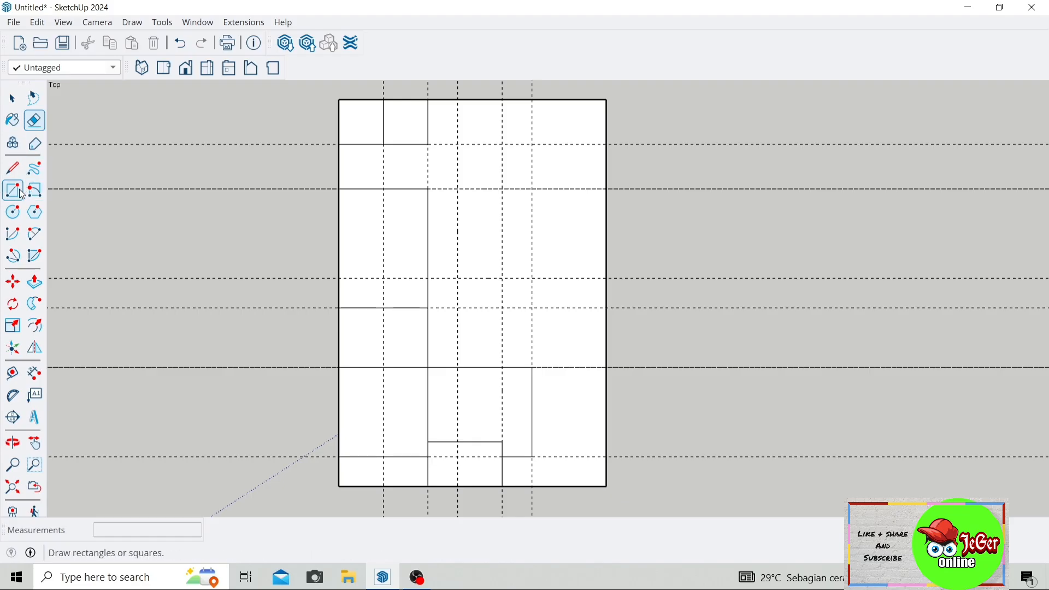
pyautogui.click(458, 367)
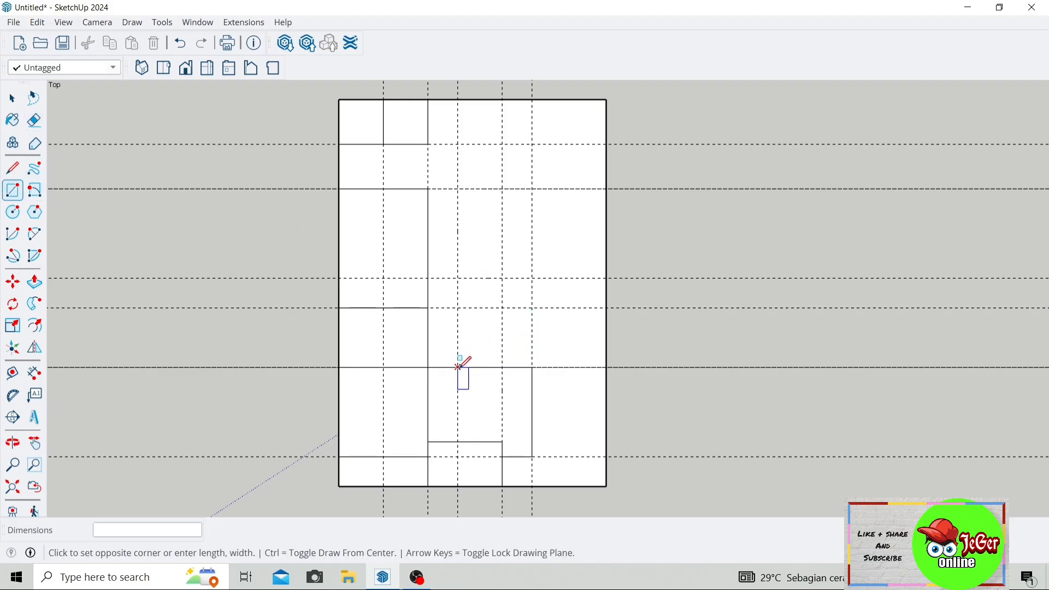
pyautogui.click(533, 279)
pyautogui.click(458, 278)
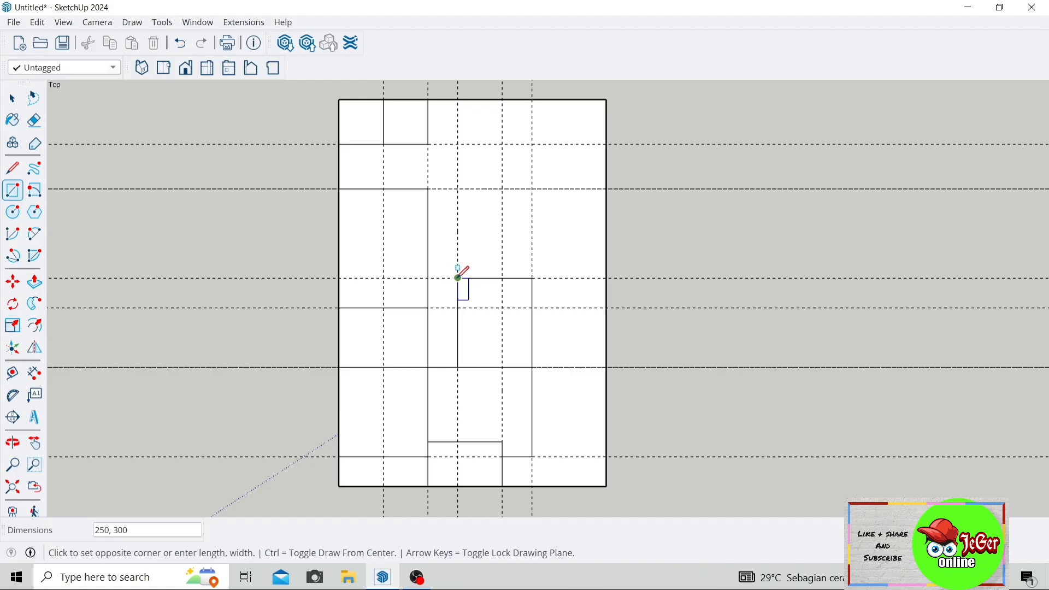
pyautogui.click(533, 189)
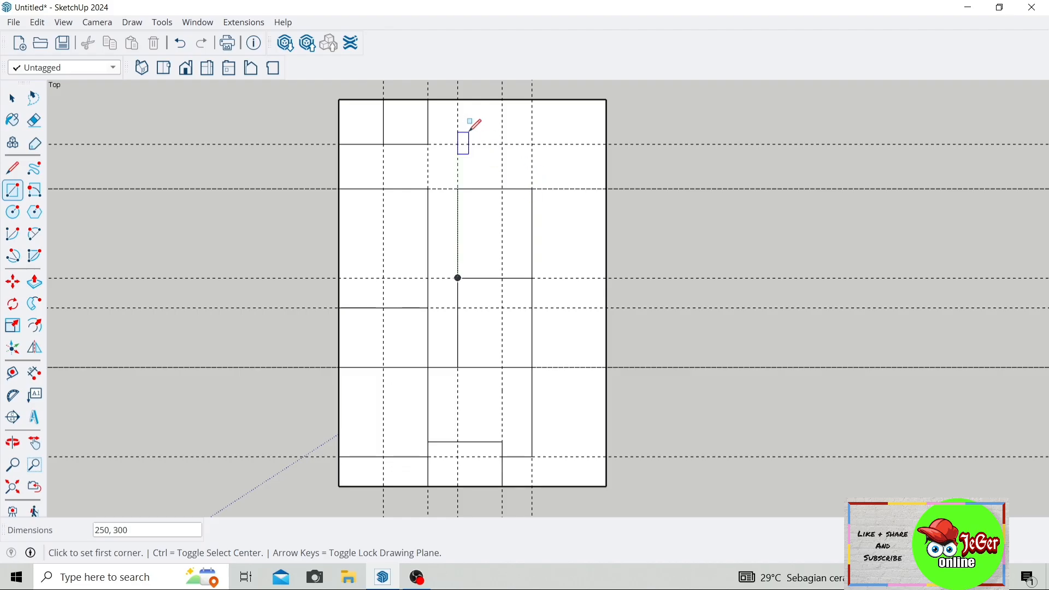
pyautogui.click(428, 144)
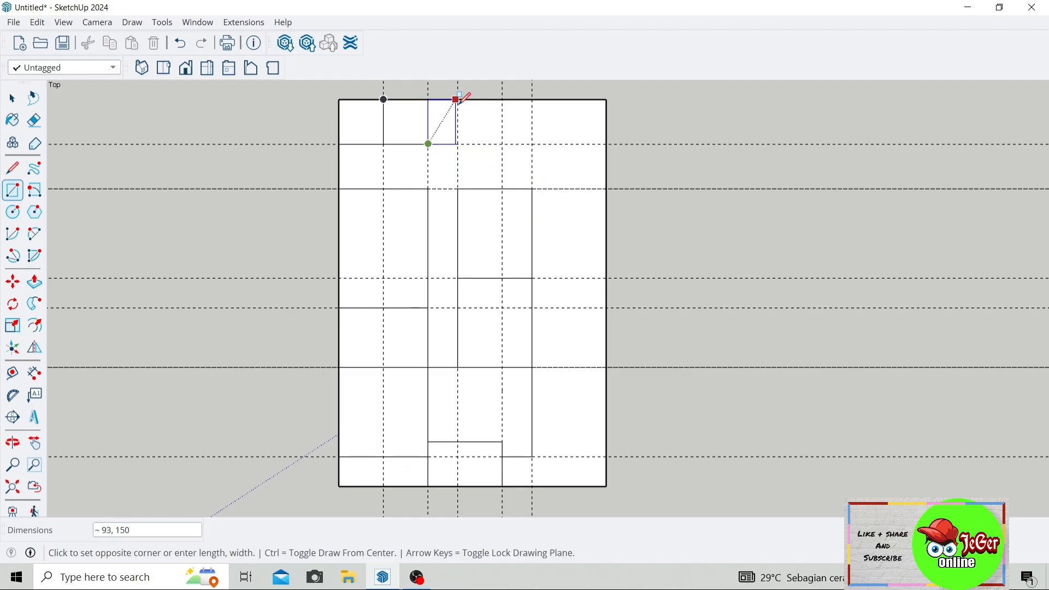
pyautogui.click(458, 100)
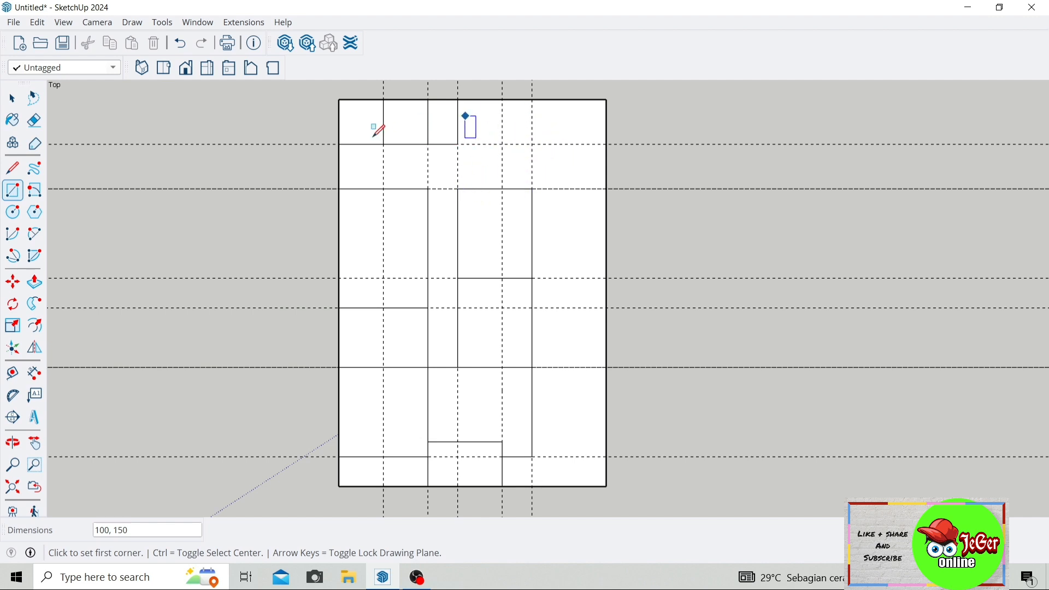
# Draw a horizontal line from the upper 250 × 300 cm room's top-right corner to the outline's right edge
pyautogui.click(13, 168)
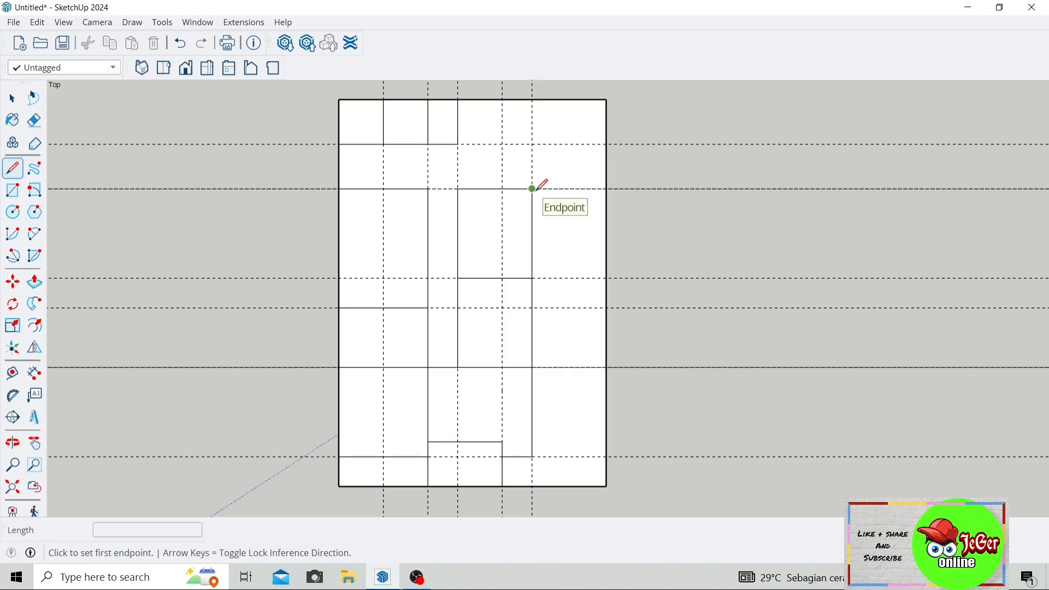
pyautogui.click(533, 189)
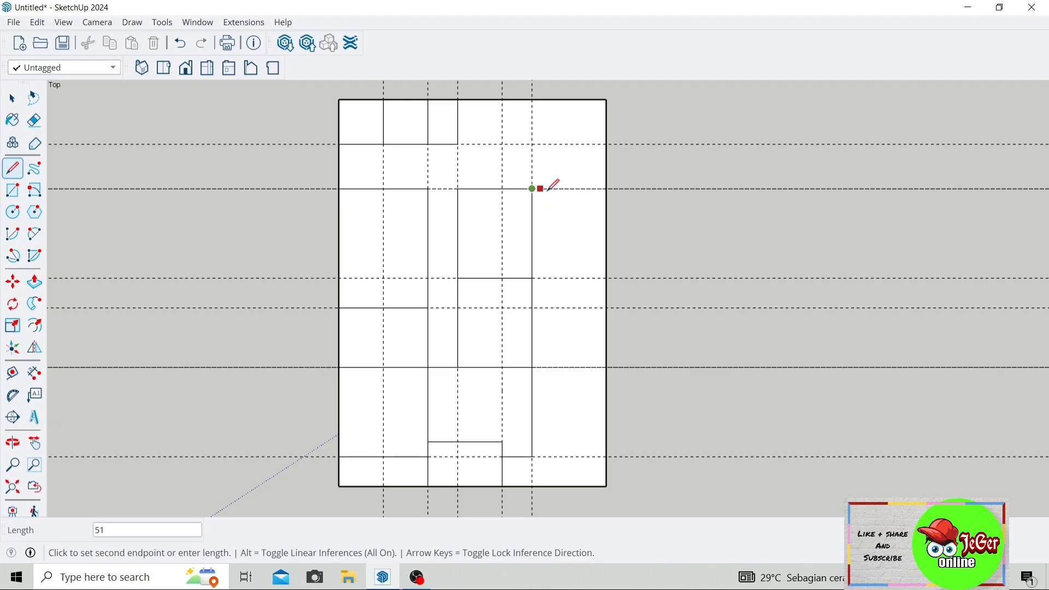
pyautogui.click(607, 188)
pyautogui.click(12, 98)
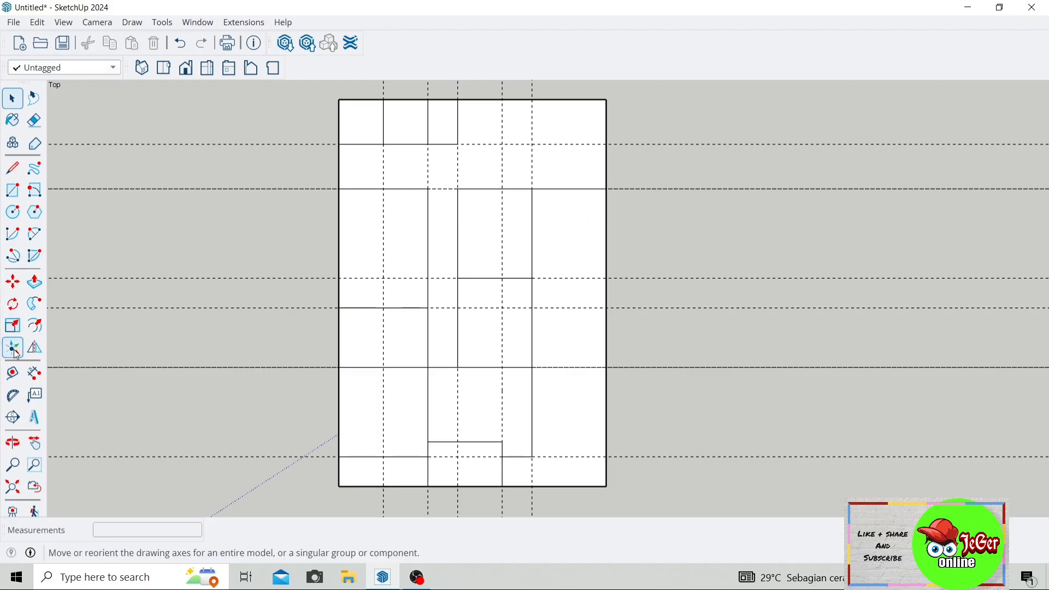
# Place a guide 100 cm below the line to the right edge, and draw a 100 × 250 cm rectangle between the line and that guide
pyautogui.click(12, 373)
pyautogui.click(518, 145)
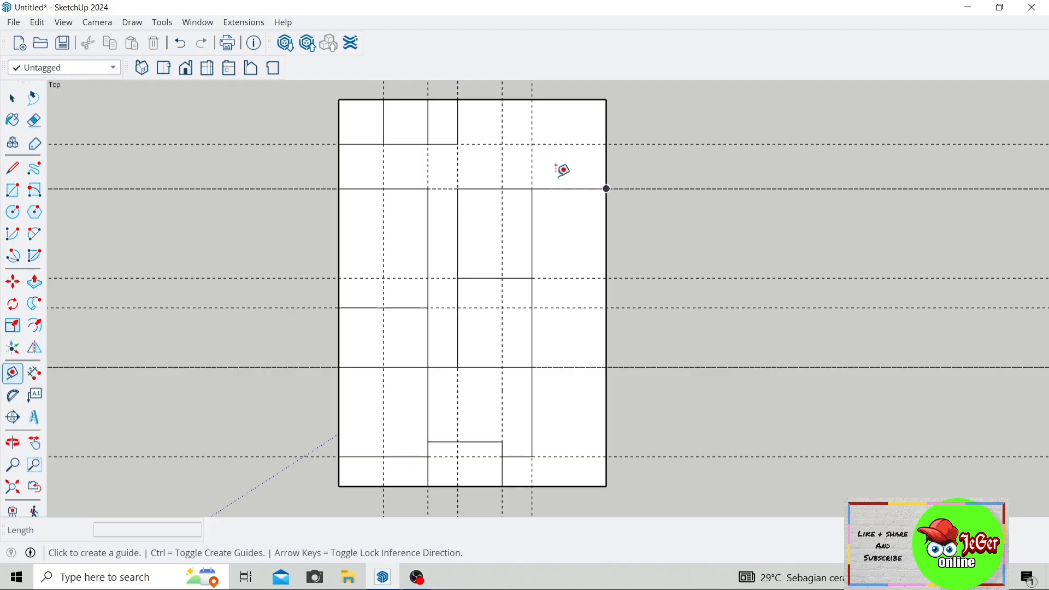
pyautogui.click(578, 189)
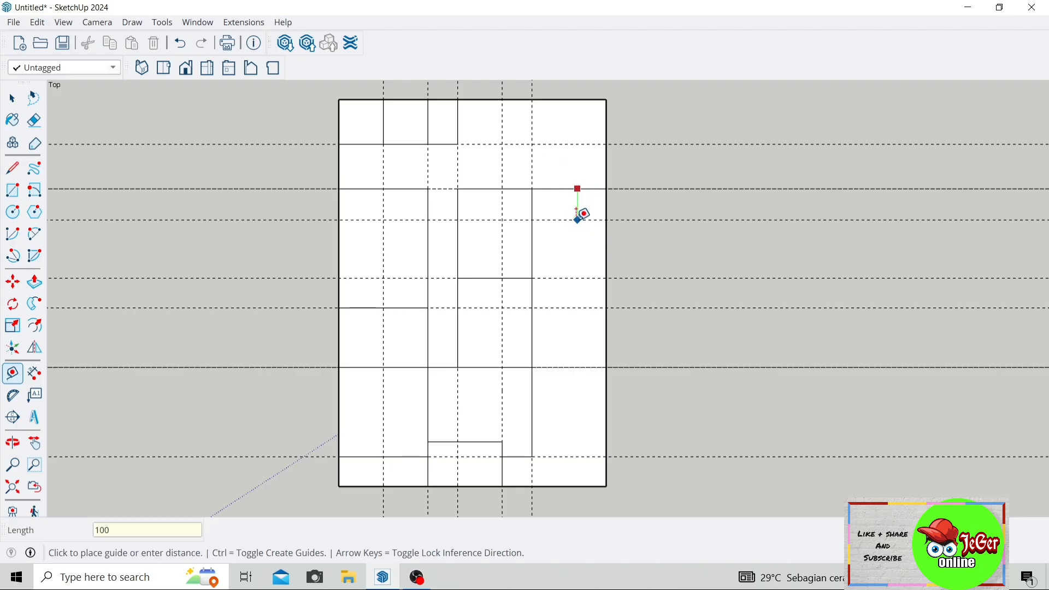
pyautogui.click(581, 213)
pyautogui.click(12, 190)
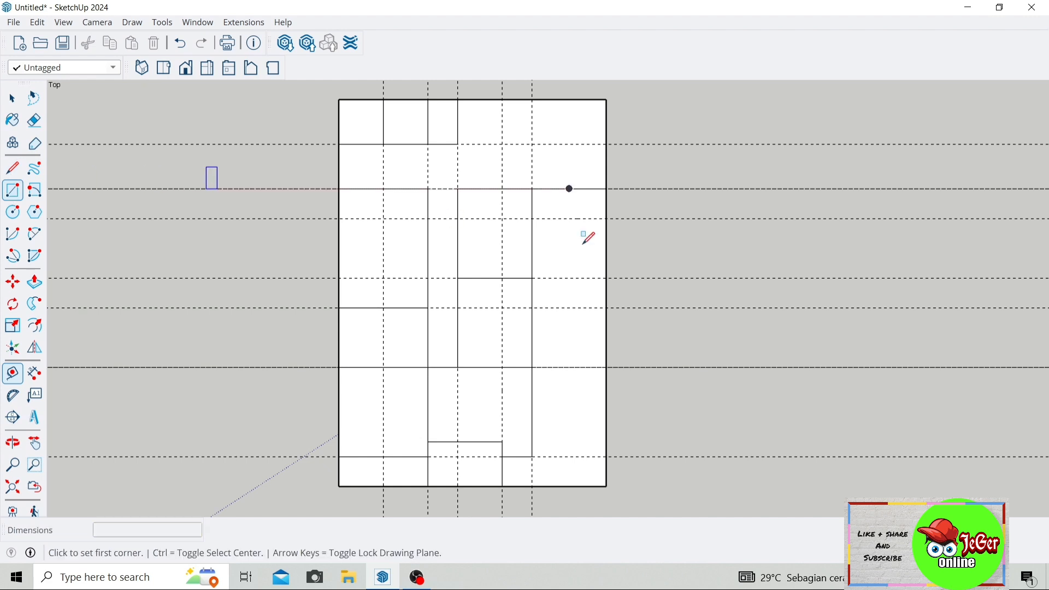
pyautogui.click(533, 188)
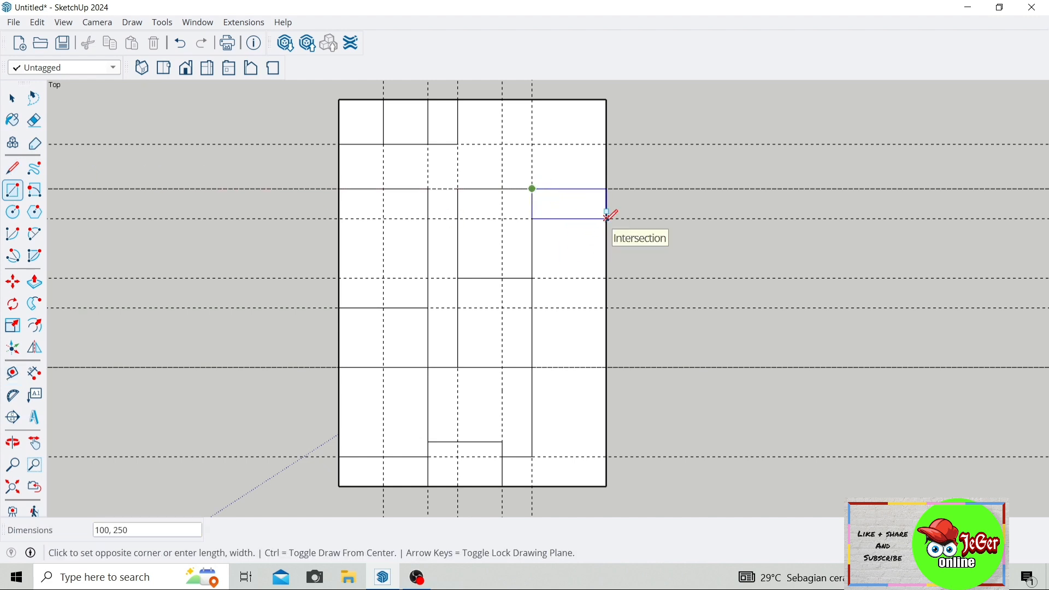
pyautogui.click(607, 218)
pyautogui.press('space')
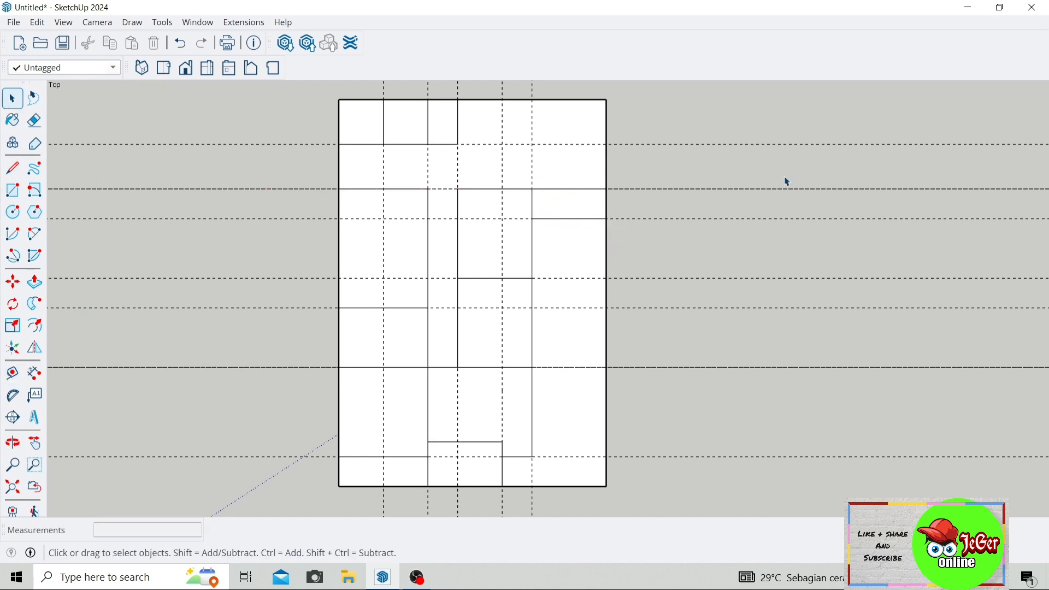
# Erase all horizontal and vertical guides crossing the floor plan
pyautogui.scroll(-1, 355, 304)
pyautogui.press('b')
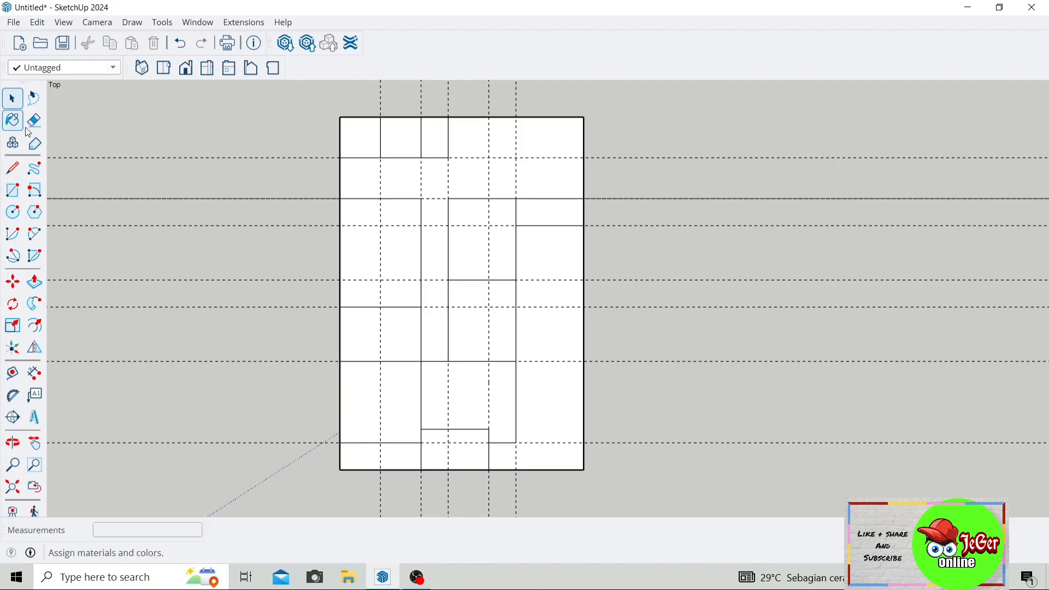
pyautogui.press('e')
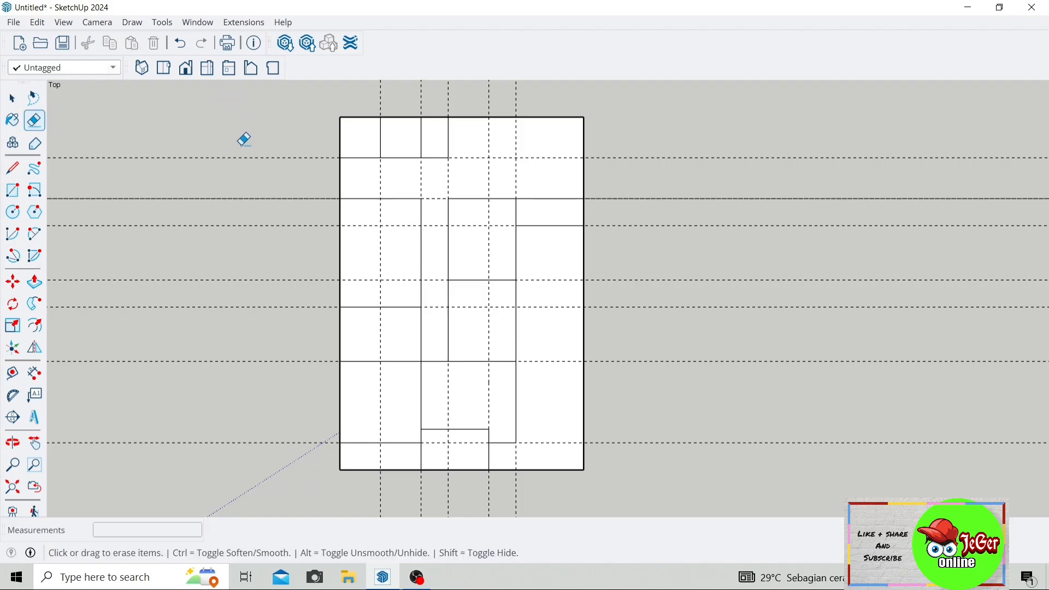
pyautogui.moveTo(245, 140); pyautogui.dragTo(240, 315)
pyautogui.moveTo(240, 455); pyautogui.dragTo(240, 455)
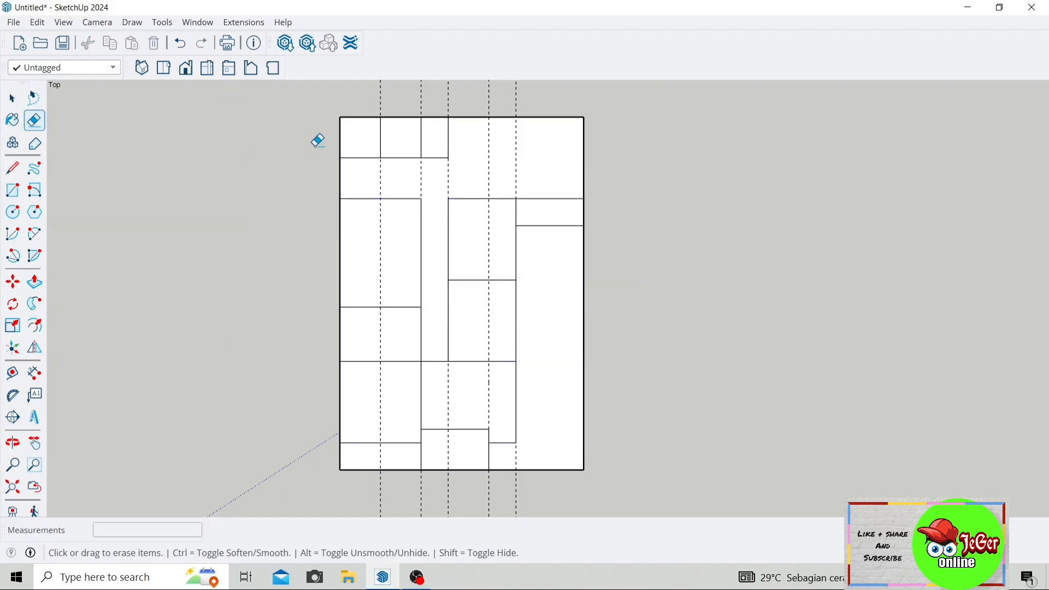
pyautogui.moveTo(377, 93); pyautogui.dragTo(583, 94)
pyautogui.scroll(1, 437, 356)
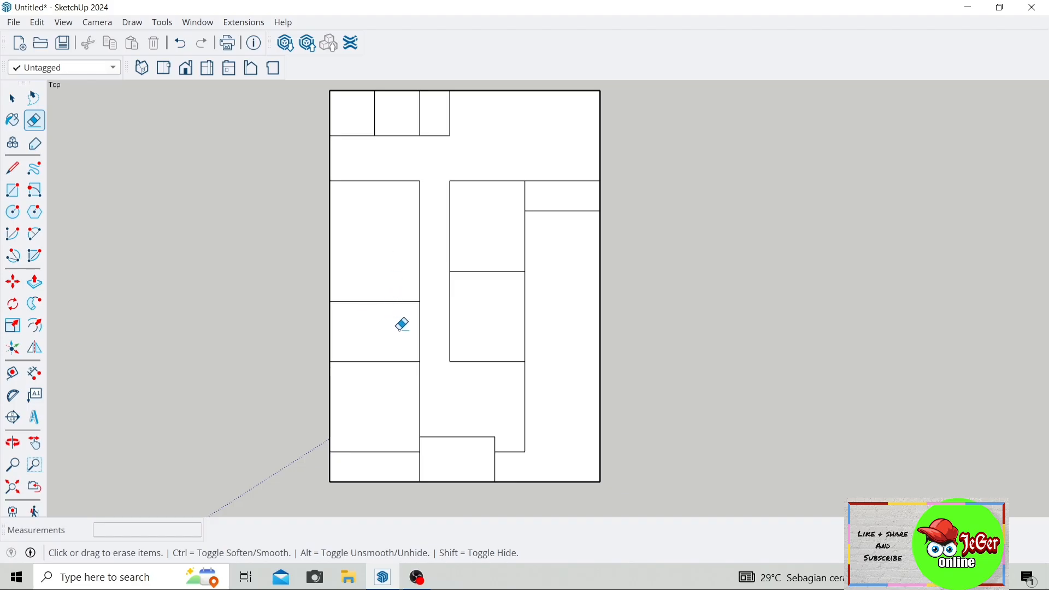
# Erase the right wall between the two left-hand rooms, the upper 250 × 300 cm room's left wall, and the 100 × 150 cm rectangle's bottom edge
pyautogui.moveTo(410, 324); pyautogui.dragTo(429, 326)
pyautogui.click(451, 222)
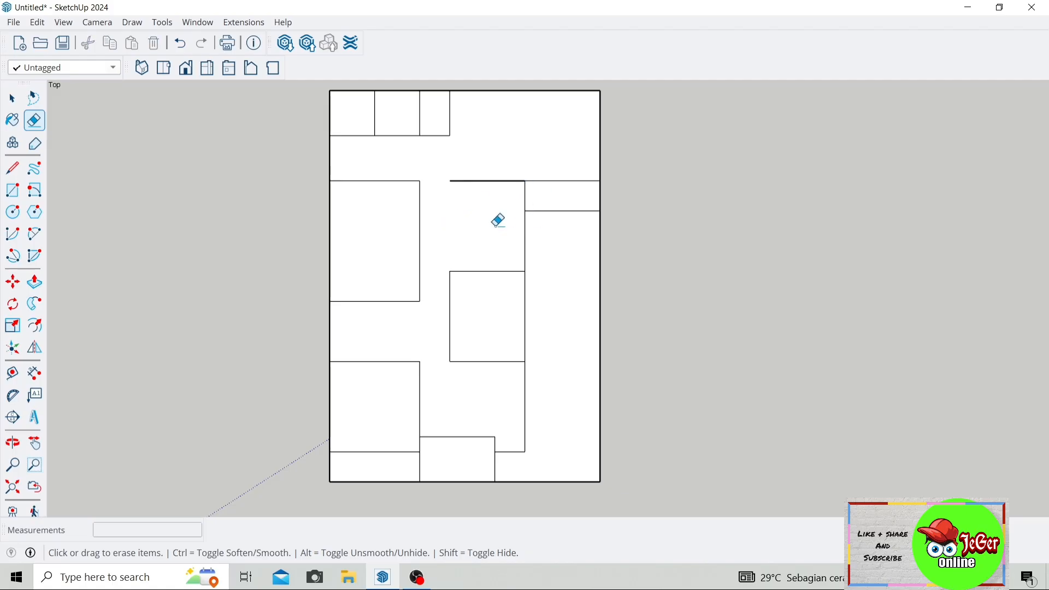
pyautogui.scroll(-1, 503, 198)
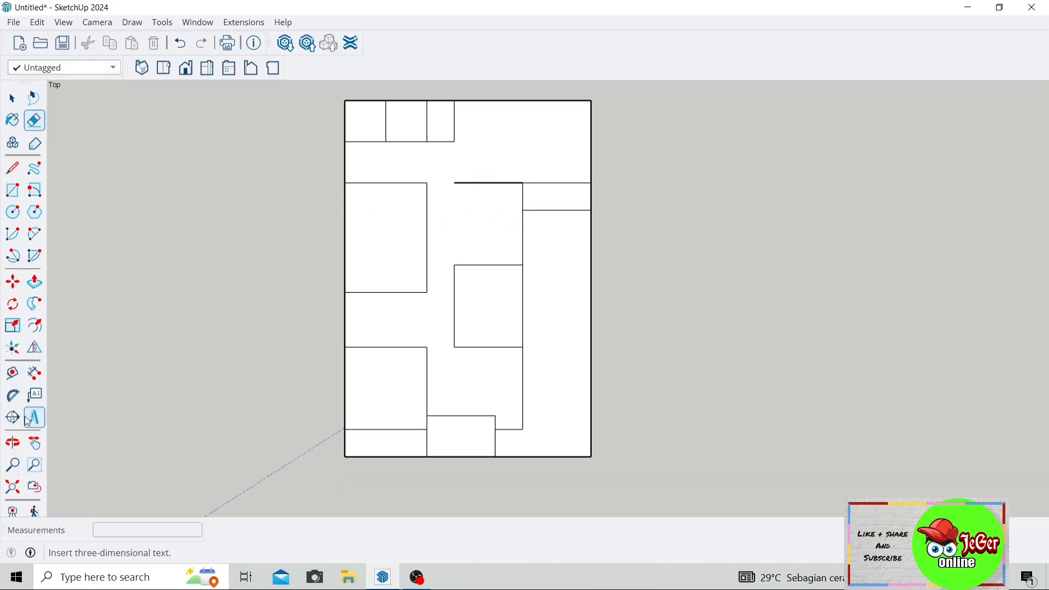
pyautogui.click(34, 443)
pyautogui.moveTo(423, 290); pyautogui.dragTo(446, 287)
pyautogui.scroll(-1, 451, 289)
pyautogui.scroll(1, 452, 289)
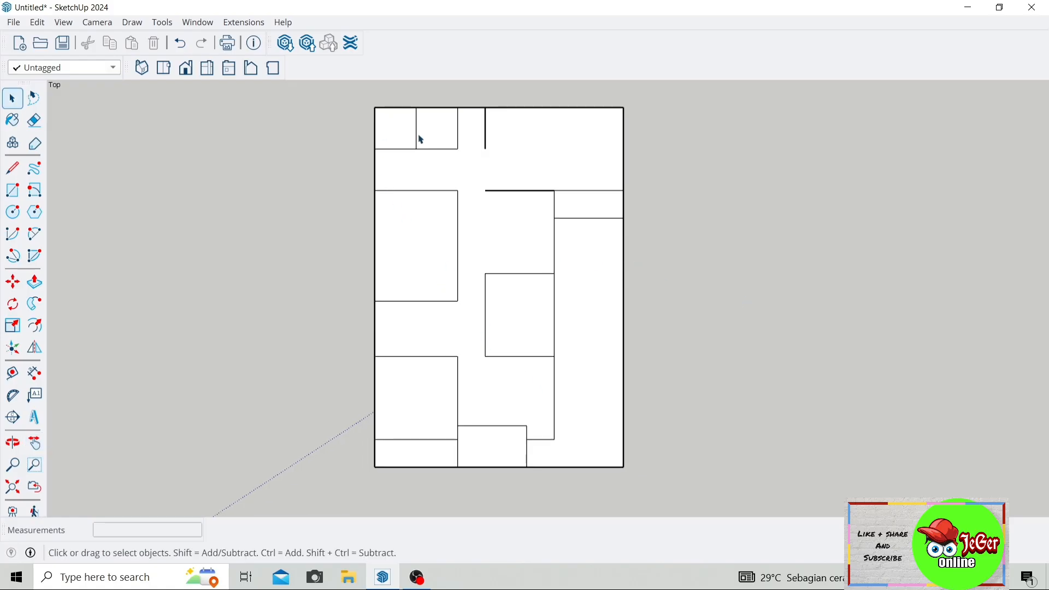
pyautogui.scroll(-1, 419, 136)
pyautogui.scroll(1, 413, 105)
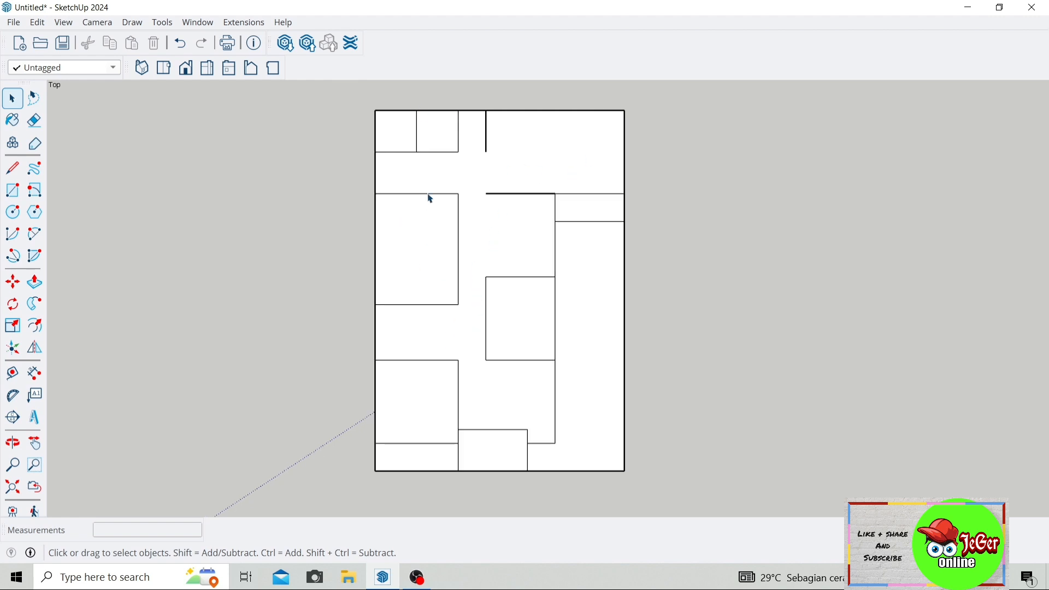
# Place a vertical guide 15 cm inside the outline's left edge for the wall thickness
pyautogui.click(13, 375)
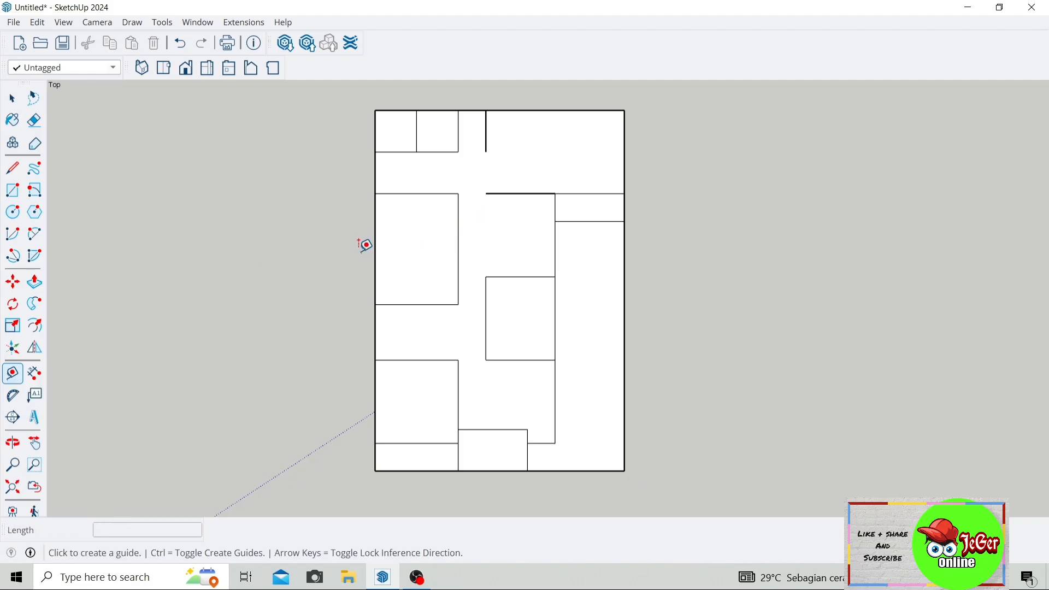
pyautogui.scroll(2, 372, 235)
pyautogui.click(376, 224)
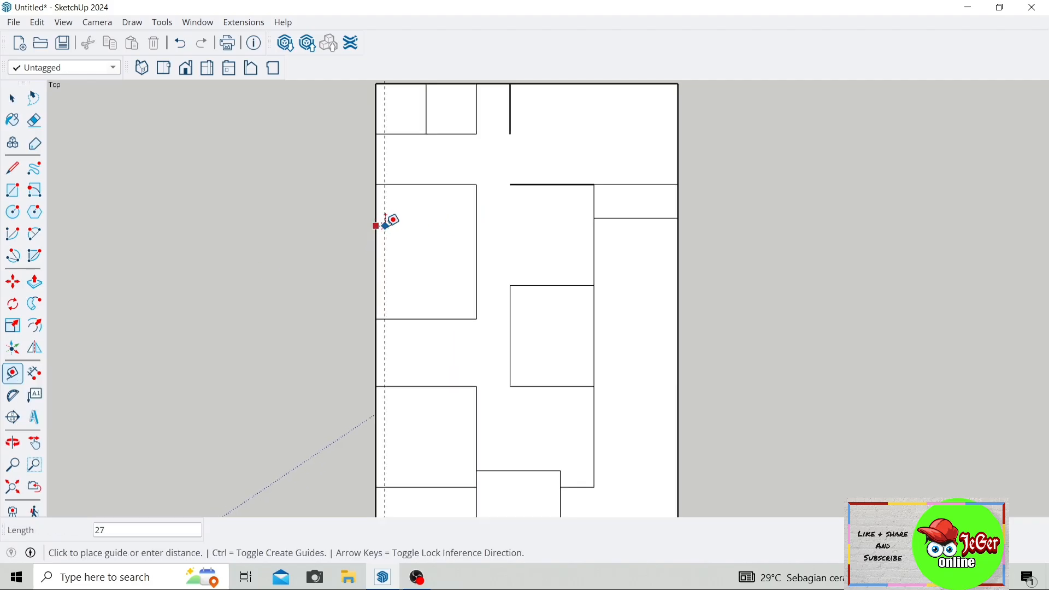
pyautogui.scroll(-1, 377, 224)
pyautogui.scroll(2, 383, 224)
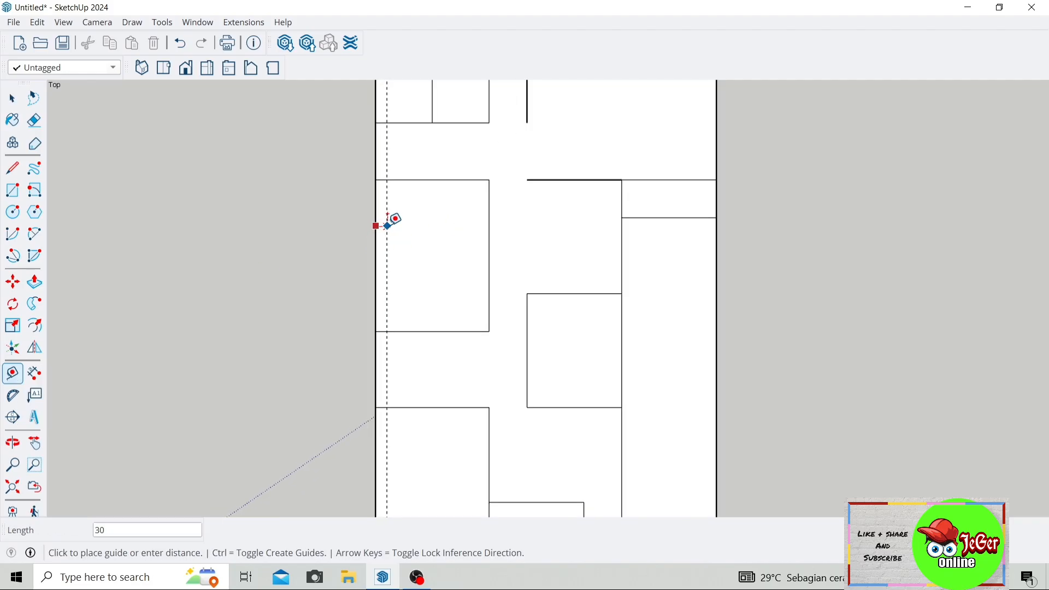
pyautogui.write('15')
pyautogui.press('Return')
pyautogui.scroll(-2, 462, 206)
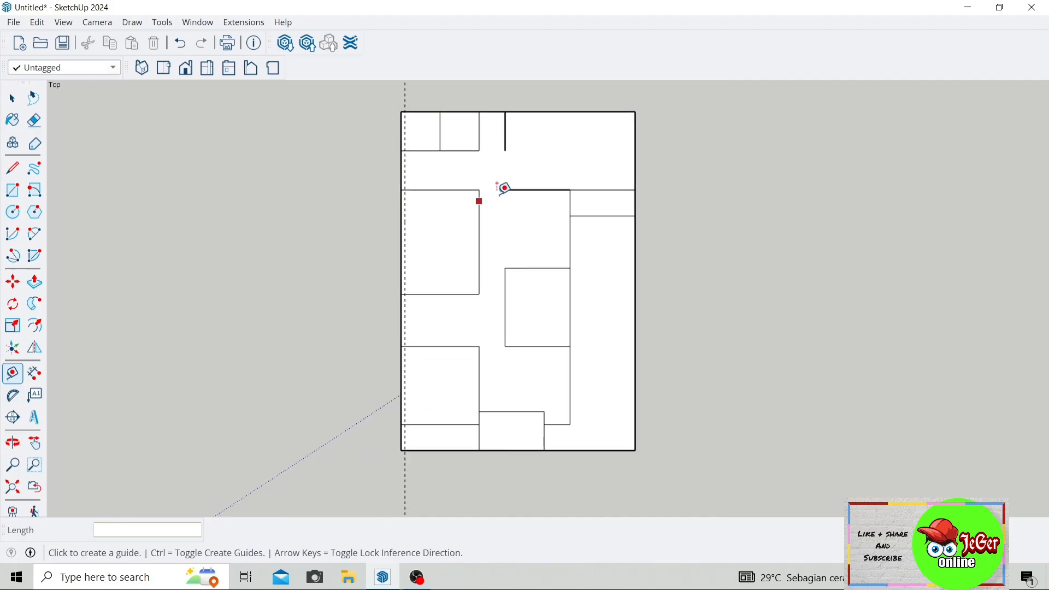
# Place a horizontal guide 15 cm inside the outline's top edge for the wall thickness
pyautogui.scroll(3, 552, 100)
pyautogui.click(519, 116)
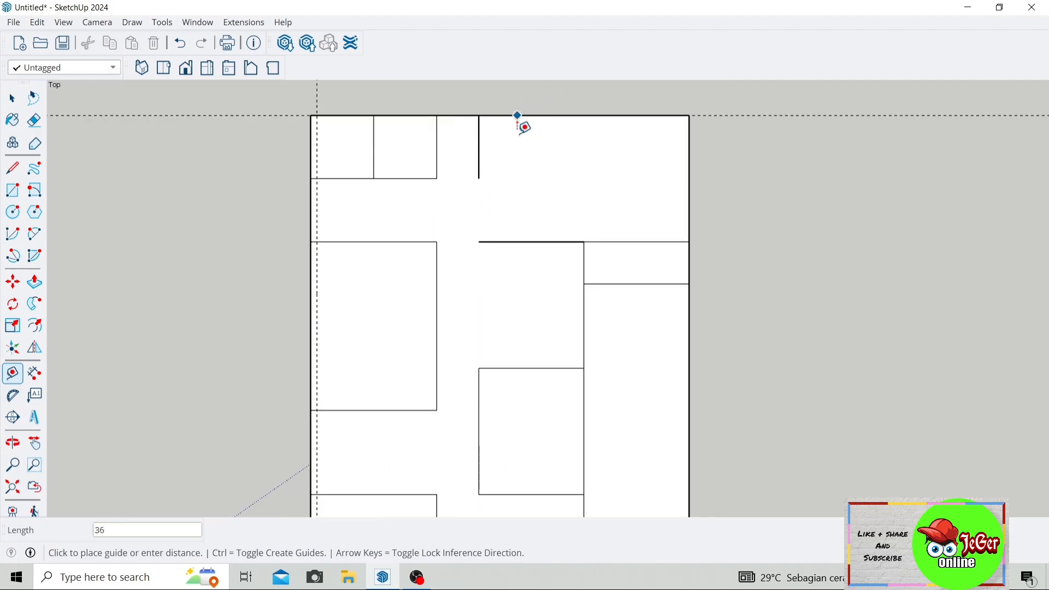
pyautogui.scroll(2, 522, 124)
pyautogui.scroll(1, 518, 122)
pyautogui.scroll(-1, 518, 124)
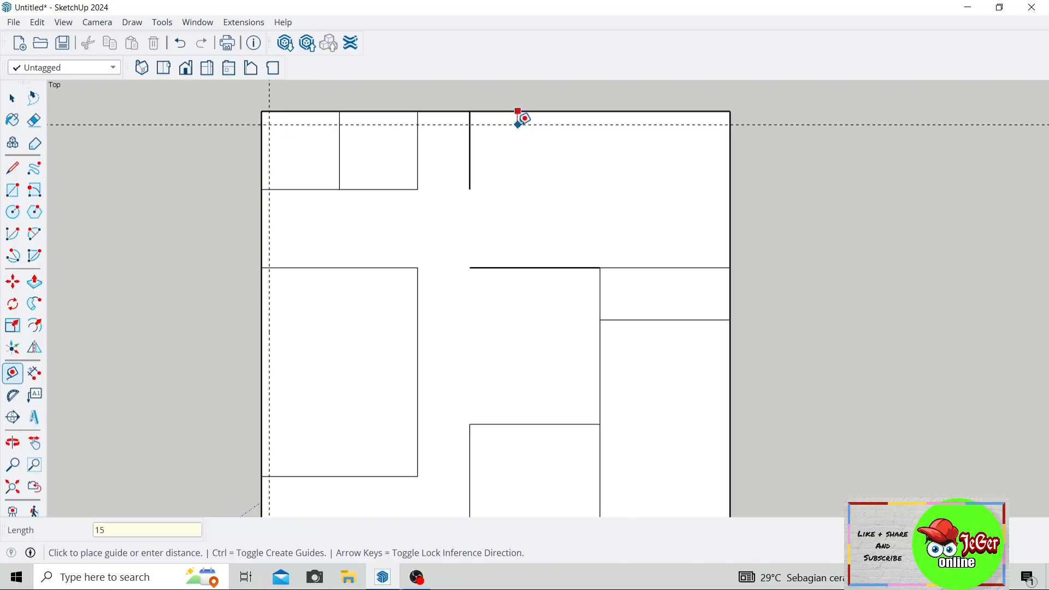
pyautogui.click(519, 118)
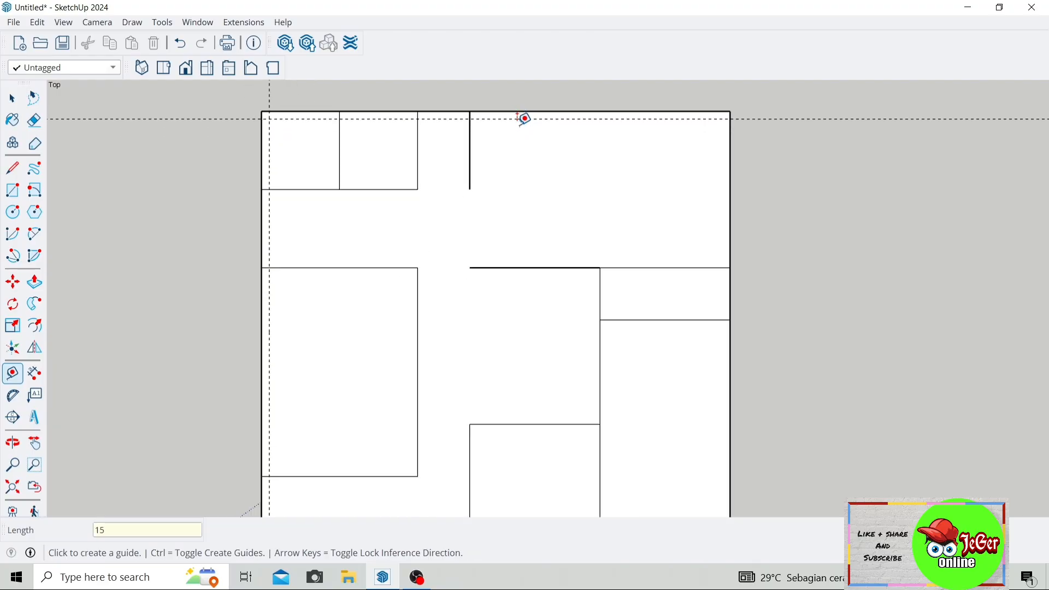
# Place a vertical guide 15 cm inside the outline's right edge
pyautogui.click(731, 199)
pyautogui.write('1')
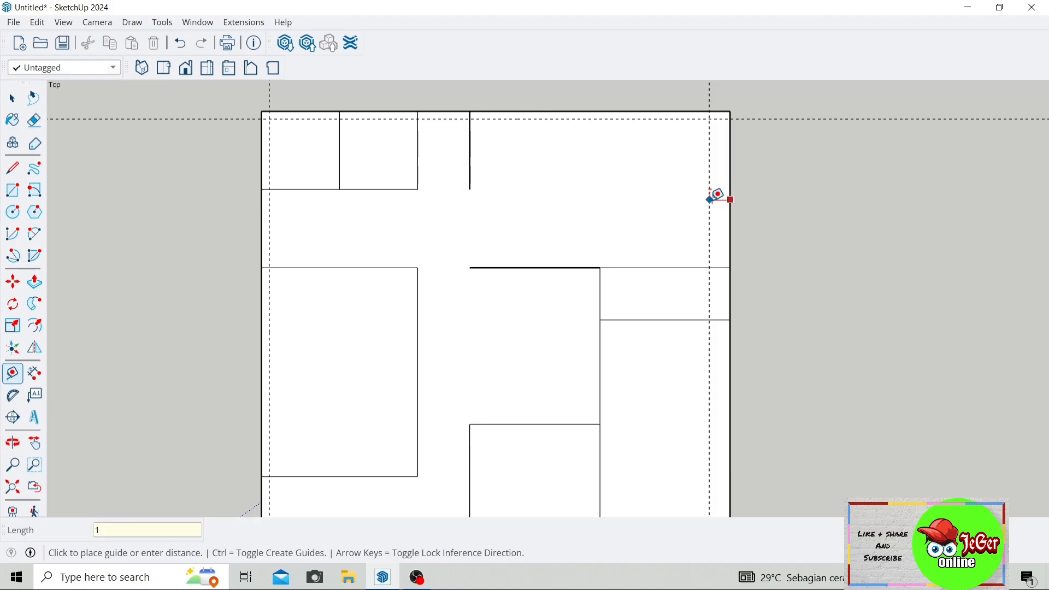
pyautogui.press('Return')
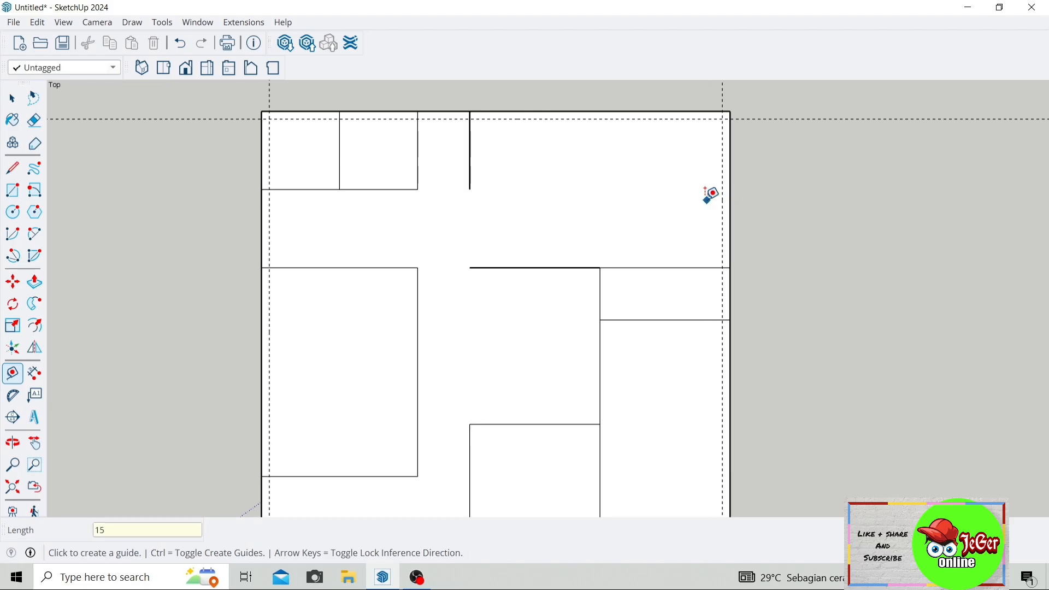
pyautogui.scroll(-3, 629, 169)
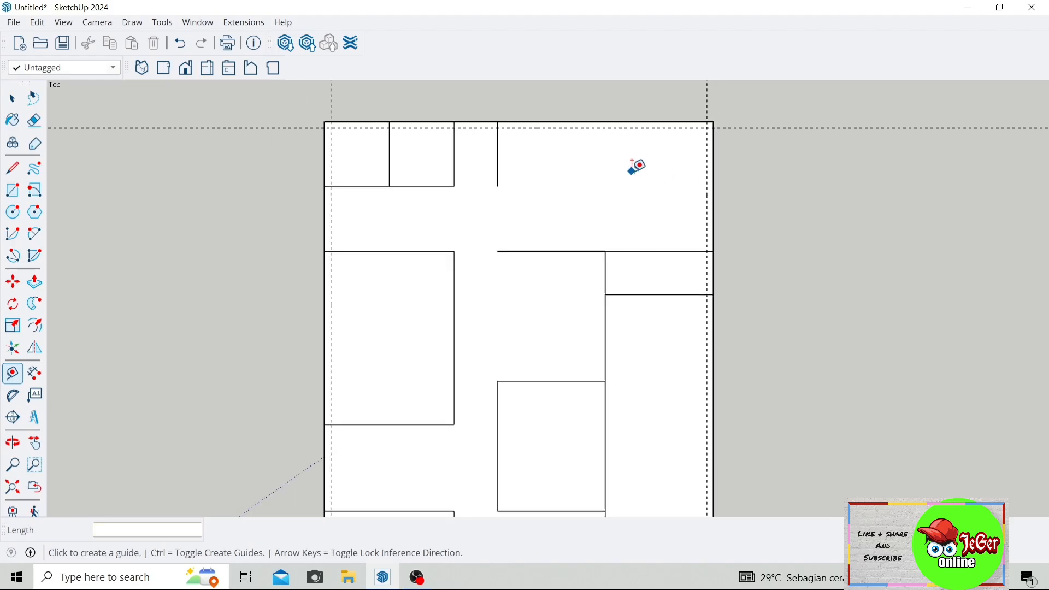
# Place vertical guides 7.5 cm to each side of the line dividing the two small upper-left rooms
pyautogui.click(35, 445)
pyautogui.moveTo(463, 320); pyautogui.dragTo(427, 302)
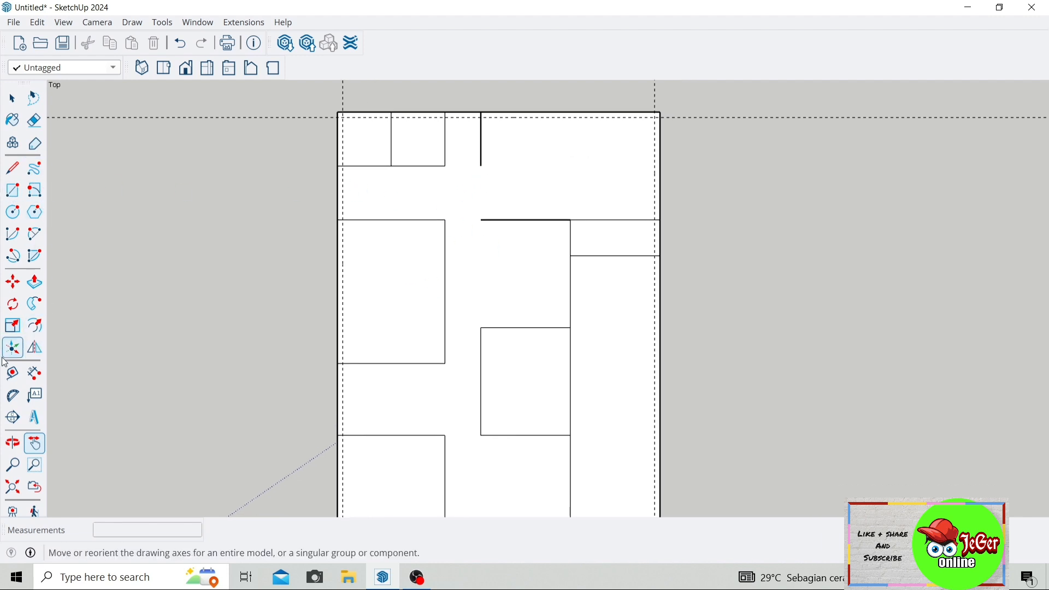
pyautogui.click(12, 374)
pyautogui.scroll(1, 368, 112)
pyautogui.scroll(1, 368, 110)
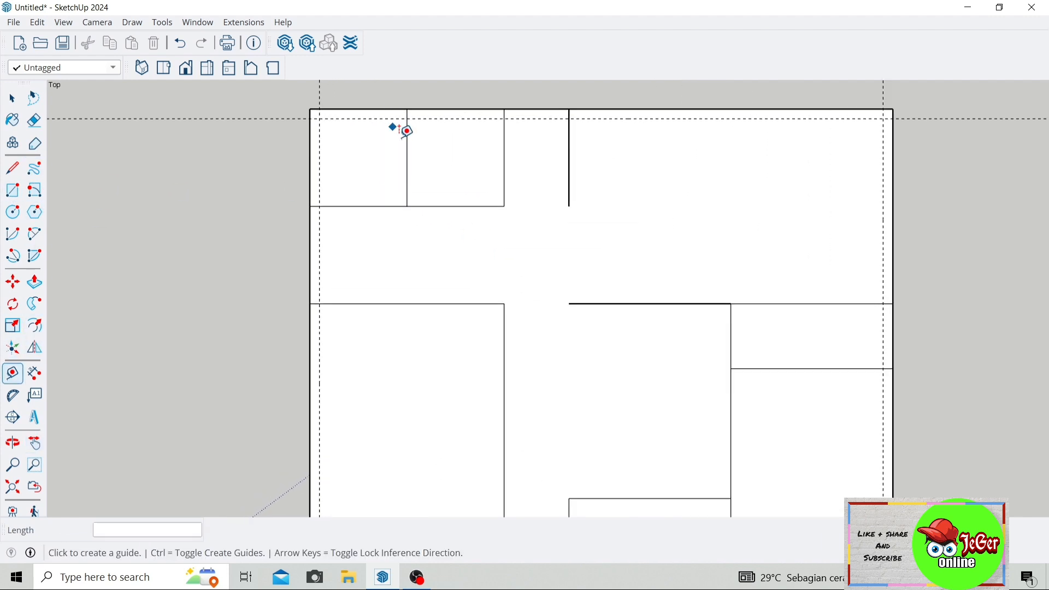
pyautogui.click(407, 145)
pyautogui.scroll(1, 418, 141)
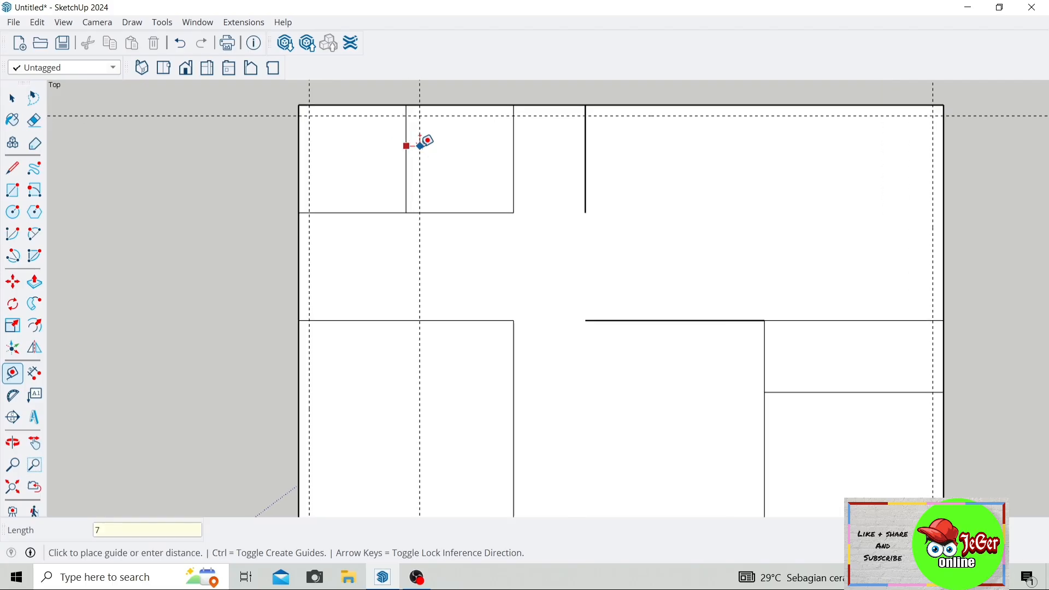
pyautogui.press('Return')
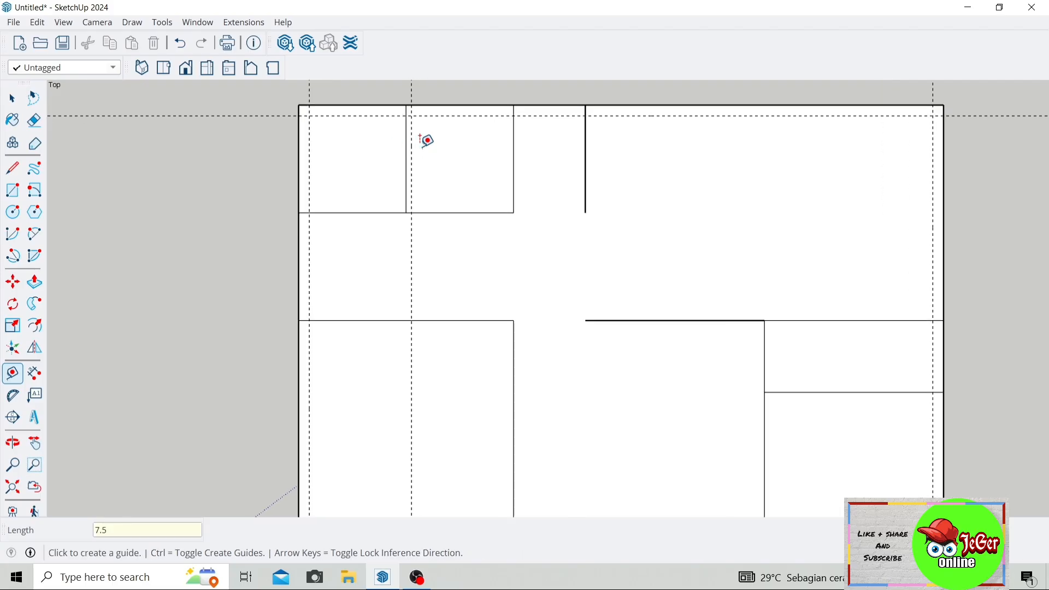
pyautogui.click(407, 140)
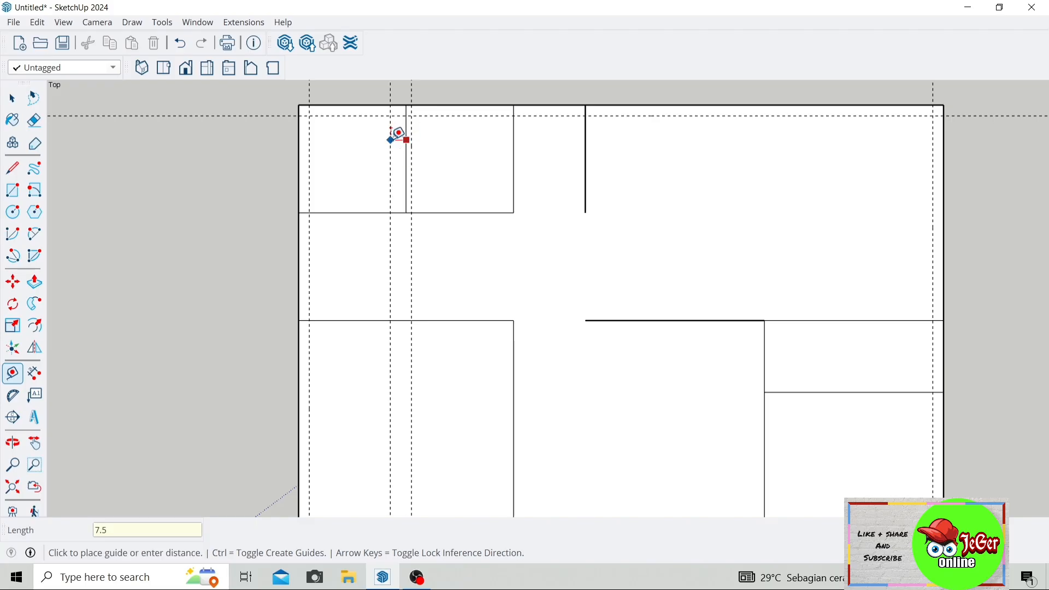
pyautogui.write('7.5')
pyautogui.press('Return')
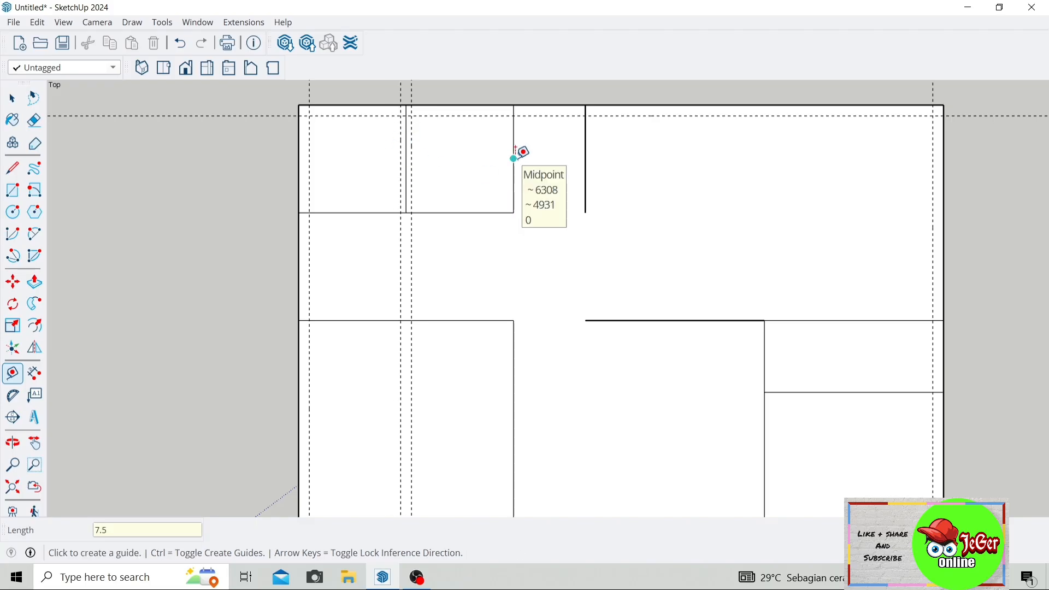
# Place vertical guides 7.5 cm to each side of the second small upper-left room's right edge
pyautogui.click(514, 140)
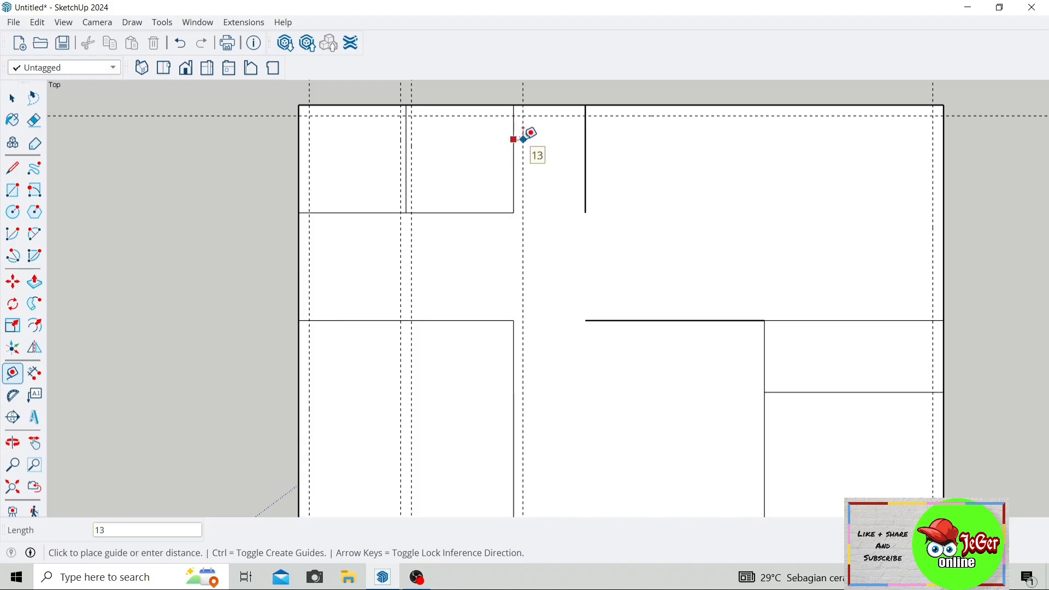
pyautogui.press('Return')
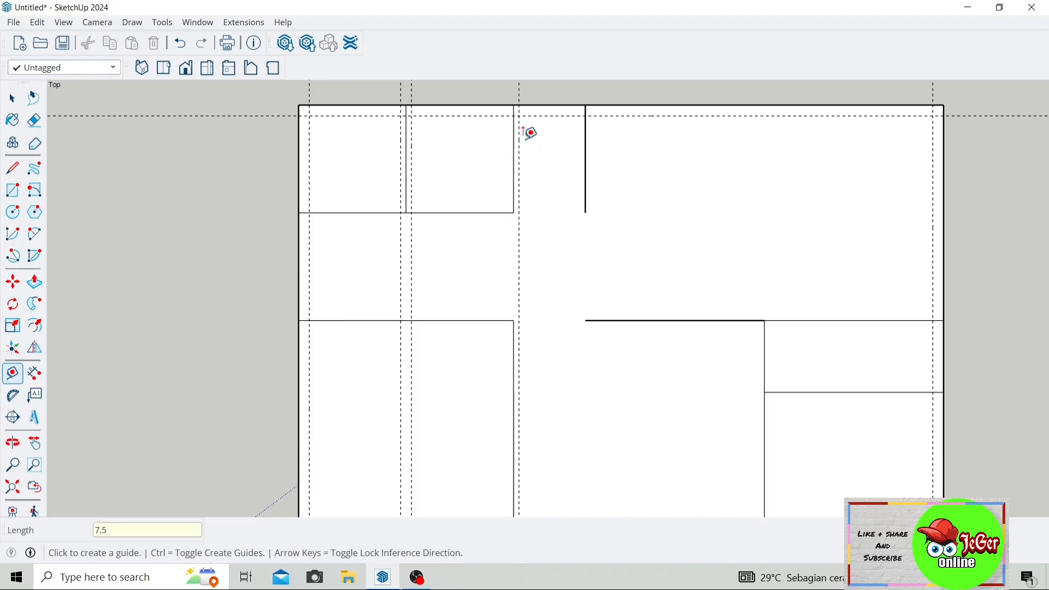
pyautogui.click(513, 129)
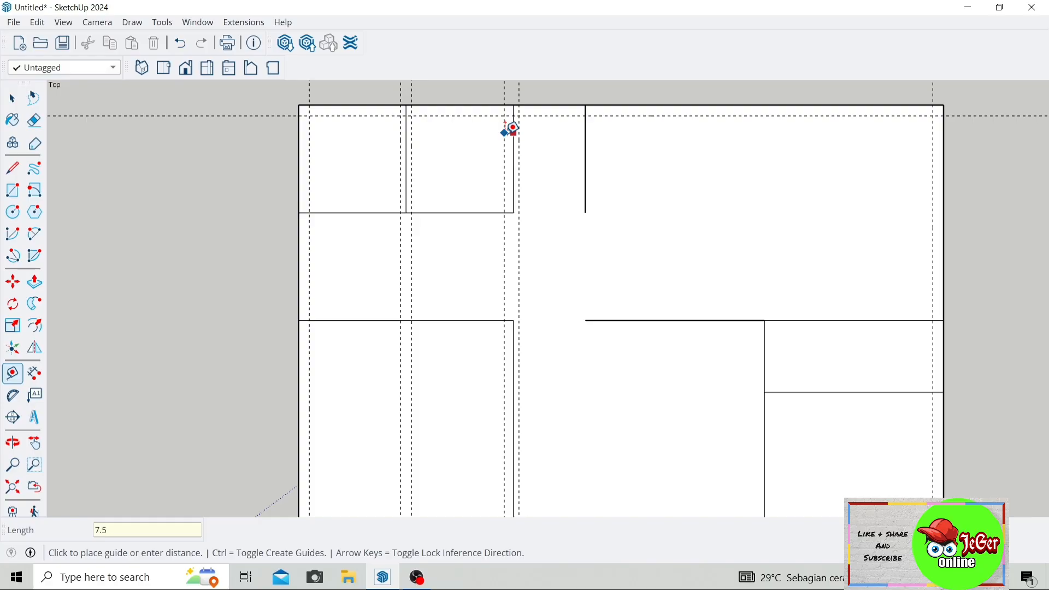
pyautogui.write('7.5')
pyautogui.press('Return')
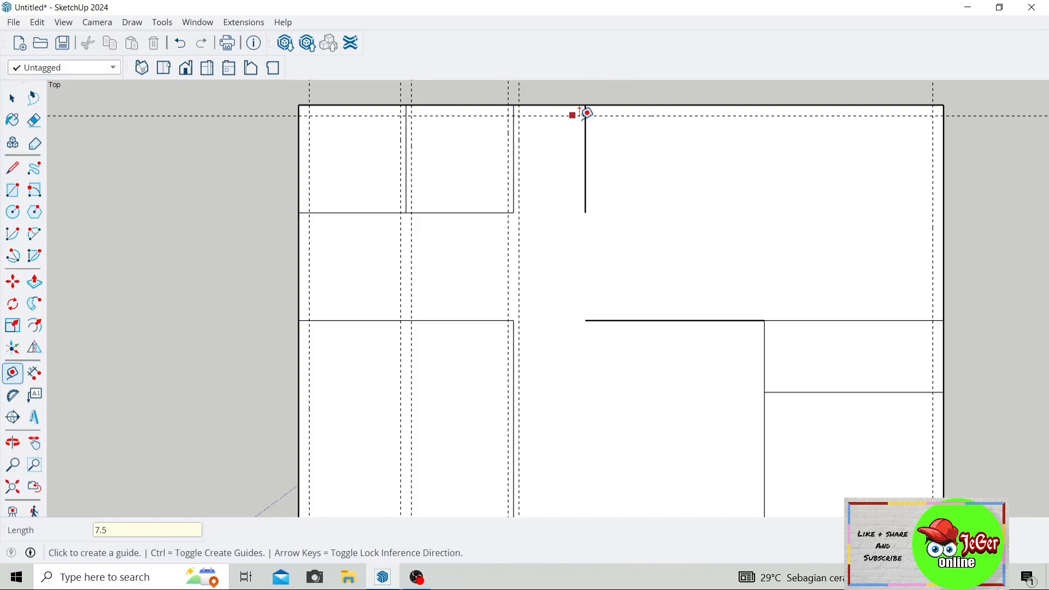
# Place vertical guides 7.5 cm to each side of the short vertical line descending from the outline's top edge
pyautogui.click(586, 144)
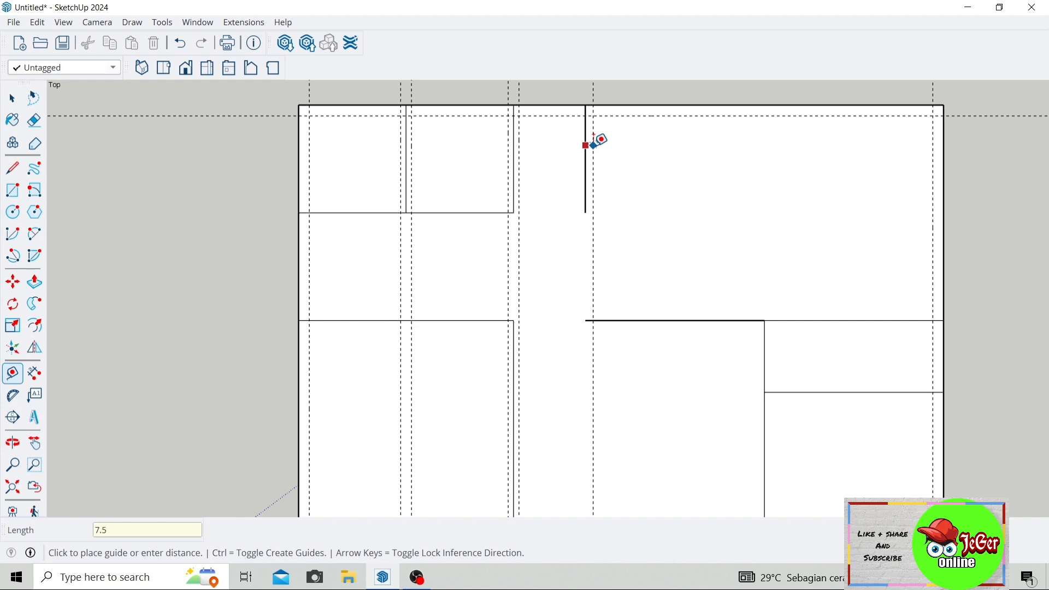
pyautogui.press('Return')
pyautogui.click(586, 144)
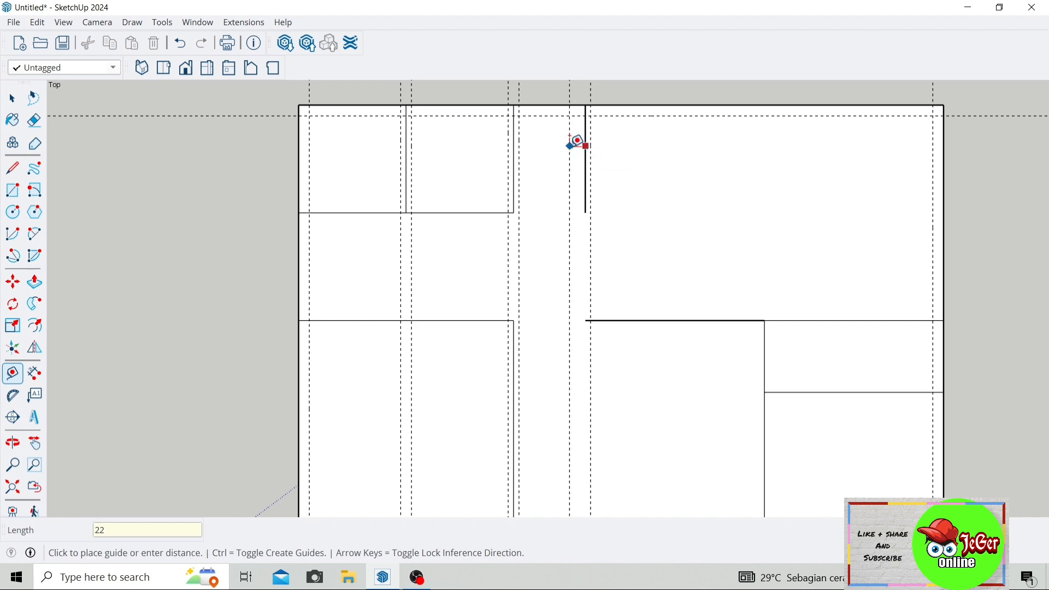
pyautogui.write('7.5')
pyautogui.press('Return')
pyautogui.scroll(-2, 572, 161)
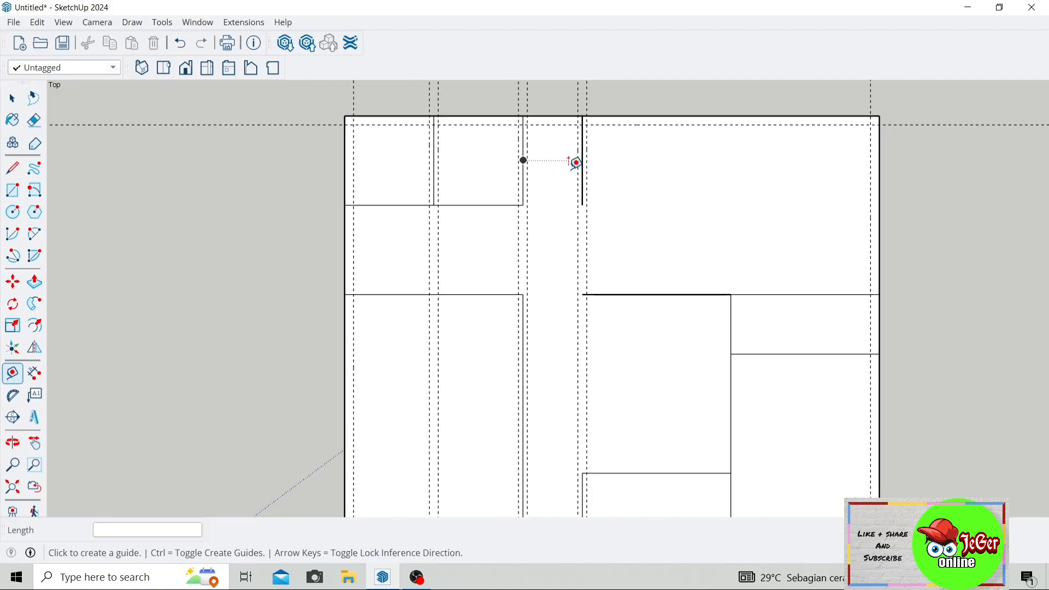
# Place horizontal guides 7.5 cm above and below the shared bottom edge of the two small upper-left rooms
pyautogui.scroll(2, 396, 200)
pyautogui.click(396, 202)
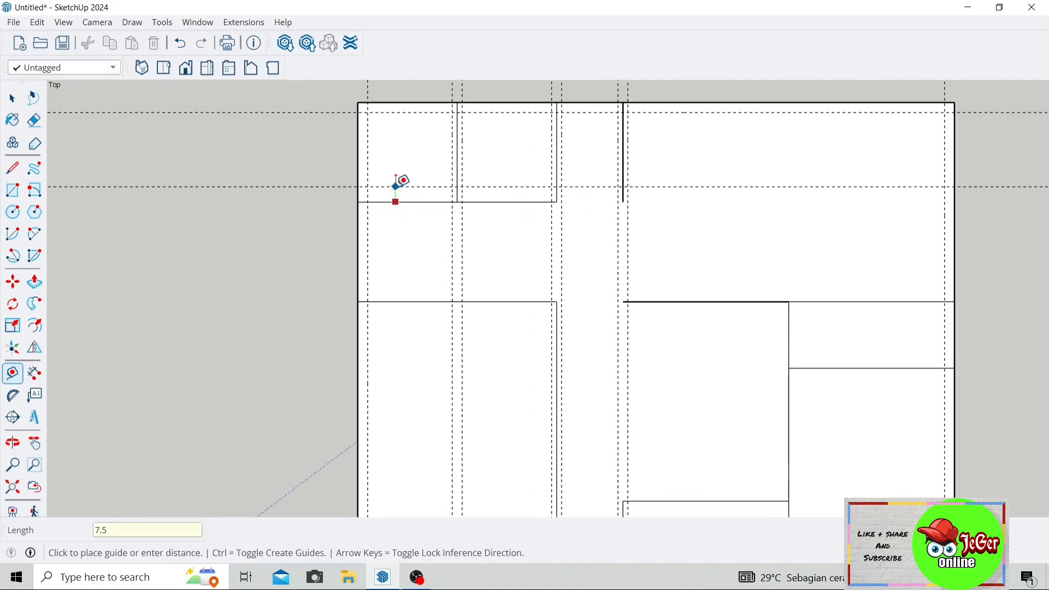
pyautogui.press('Return')
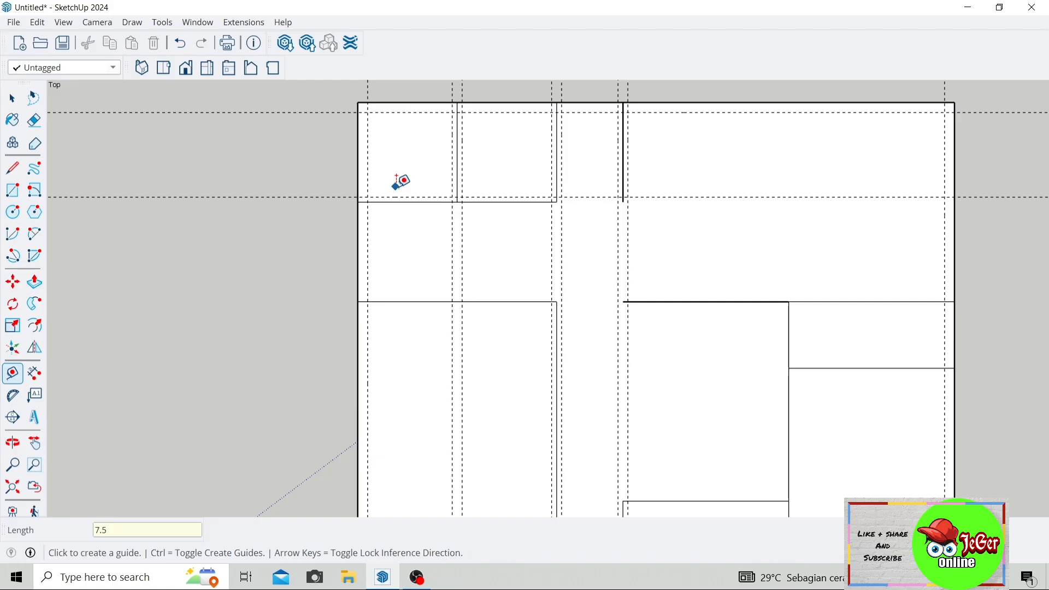
pyautogui.click(396, 202)
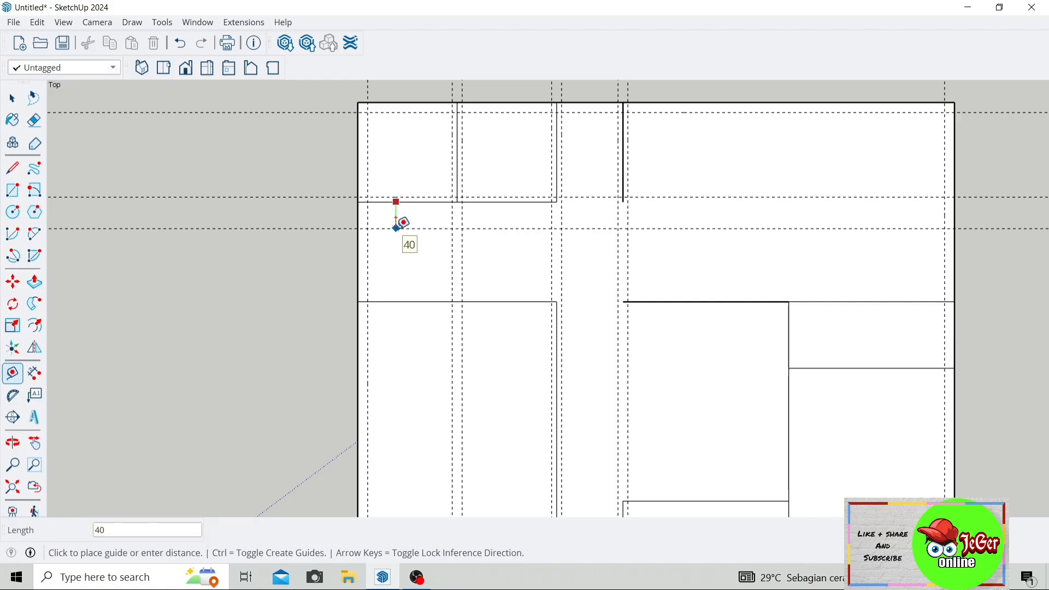
pyautogui.press('Return')
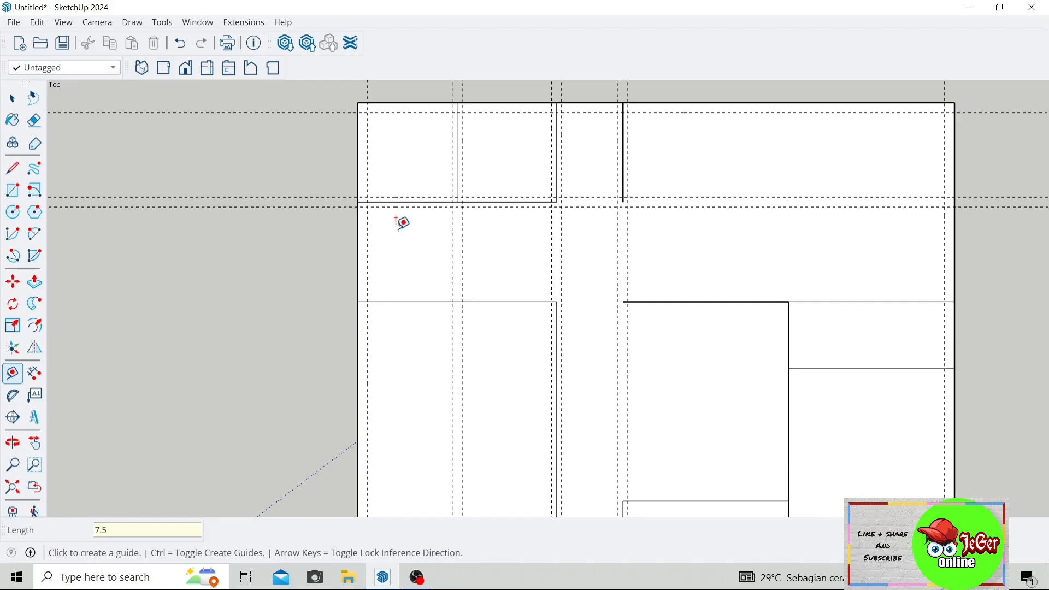
# Place horizontal guides 7.5 cm above and below the large left-hand room's top edge
pyautogui.scroll(3, 425, 210)
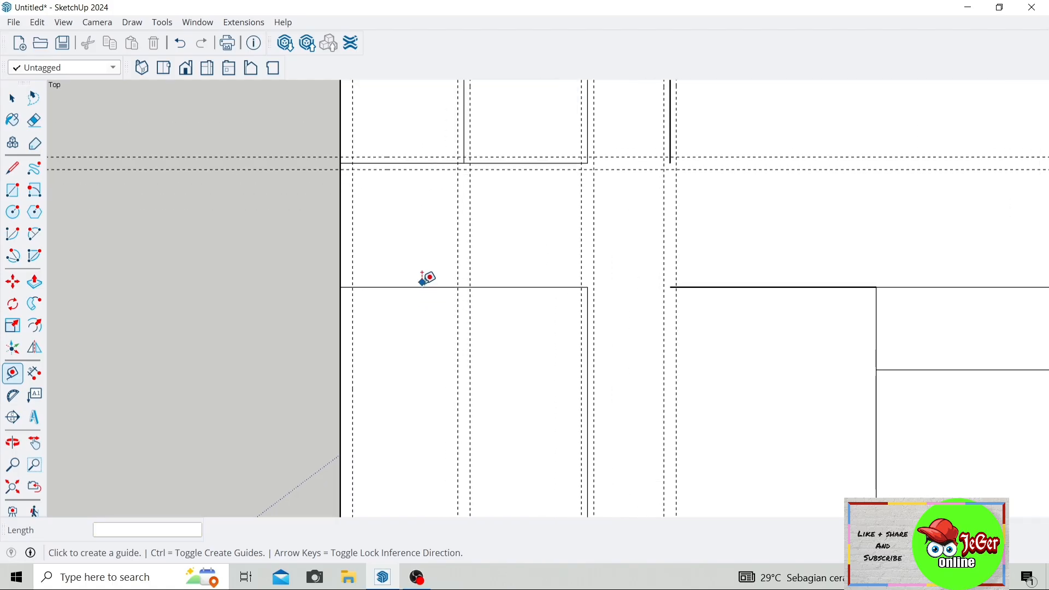
pyautogui.click(420, 286)
pyautogui.scroll(-1, 422, 282)
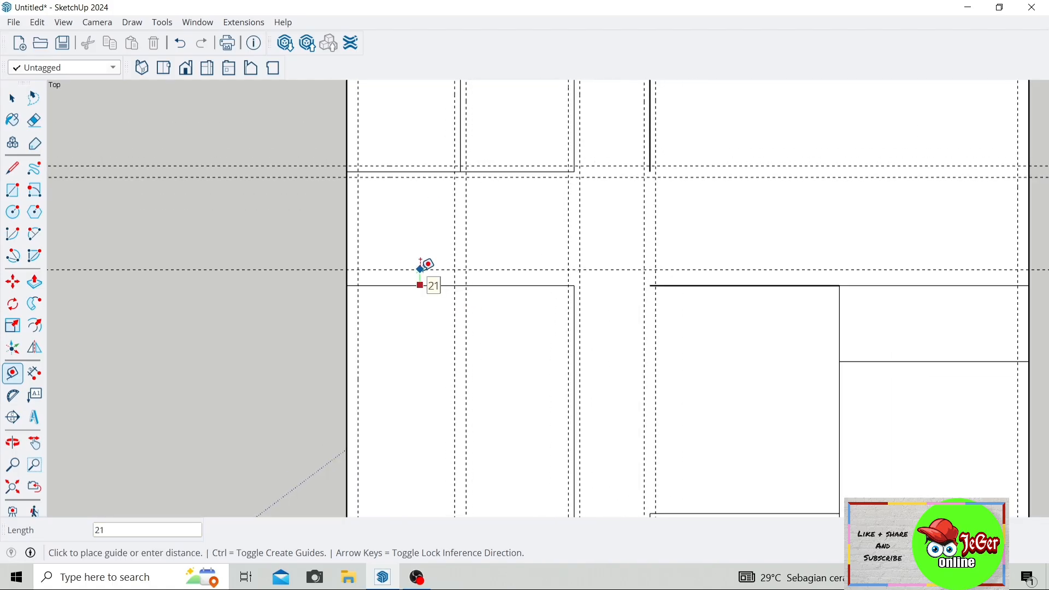
pyautogui.write('7.5')
pyautogui.press('Return')
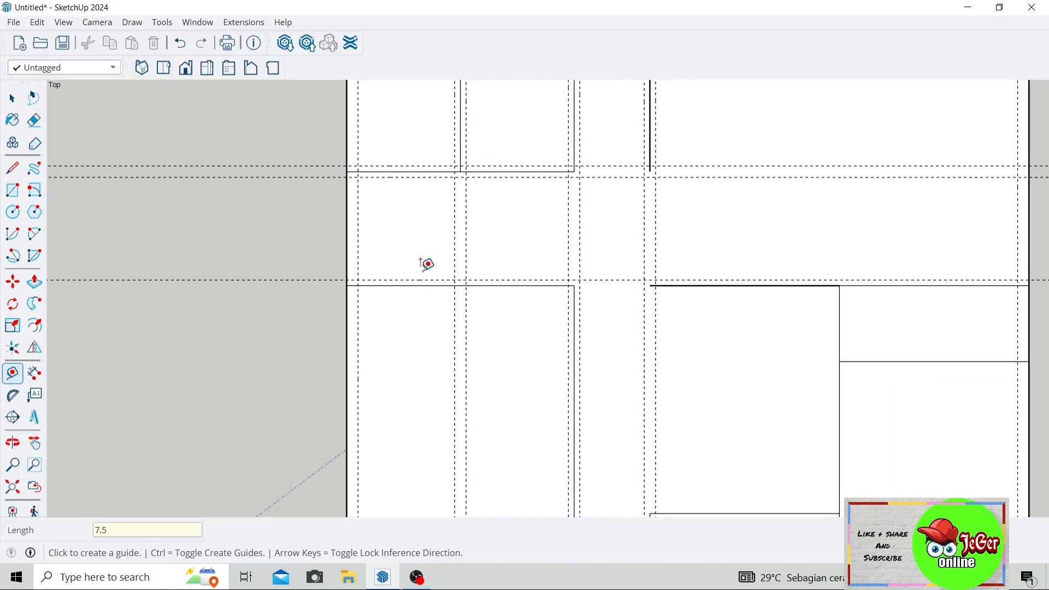
pyautogui.click(398, 285)
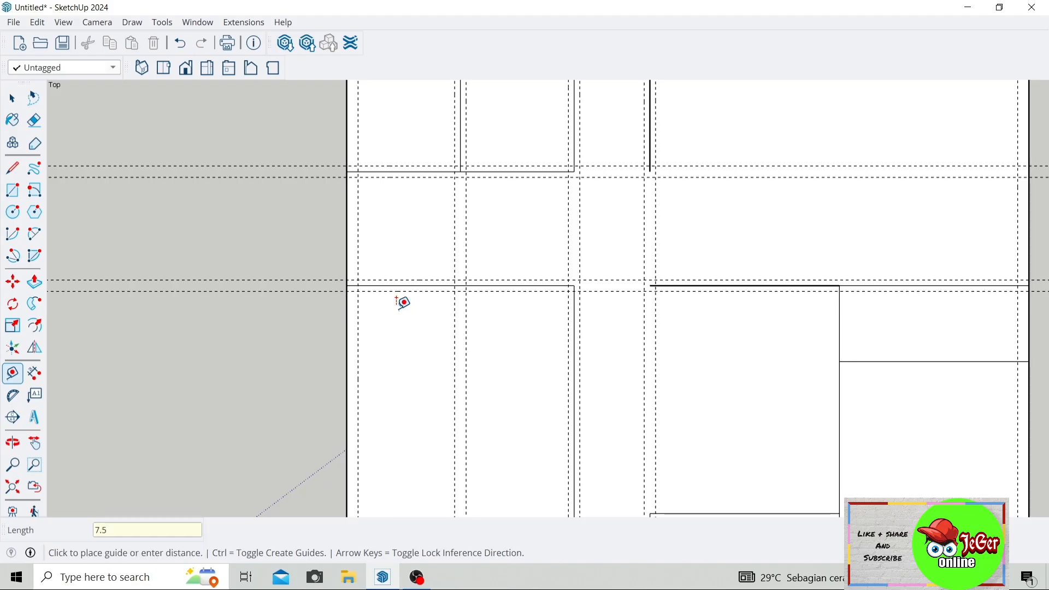
pyautogui.press('Return')
# Place vertical guides 7.5 cm to each side of the wall line along the 100 × 250 cm rectangle's left edge
pyautogui.scroll(-3, 438, 279)
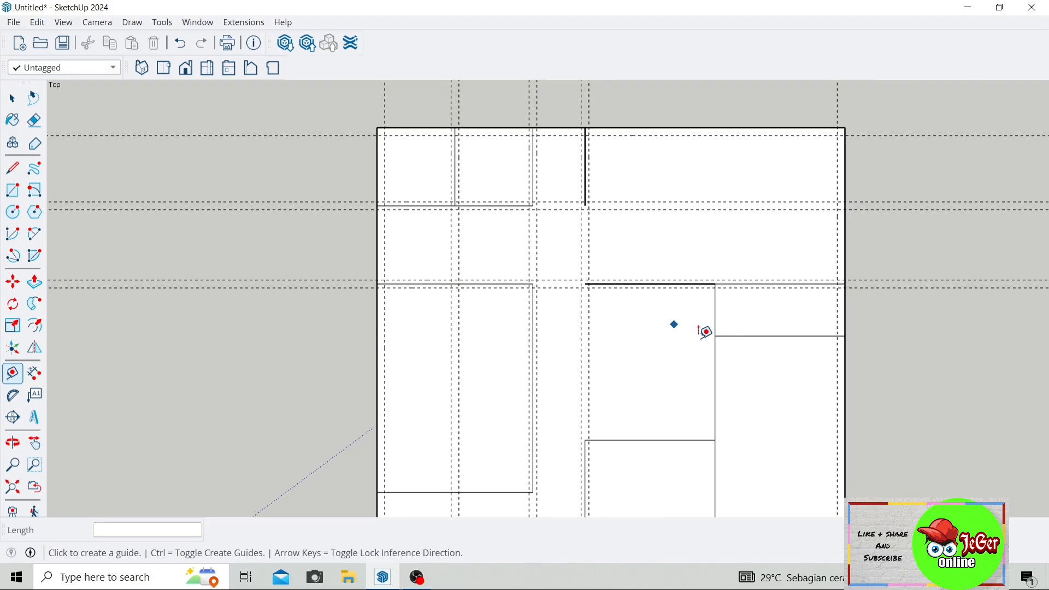
pyautogui.scroll(4, 706, 332)
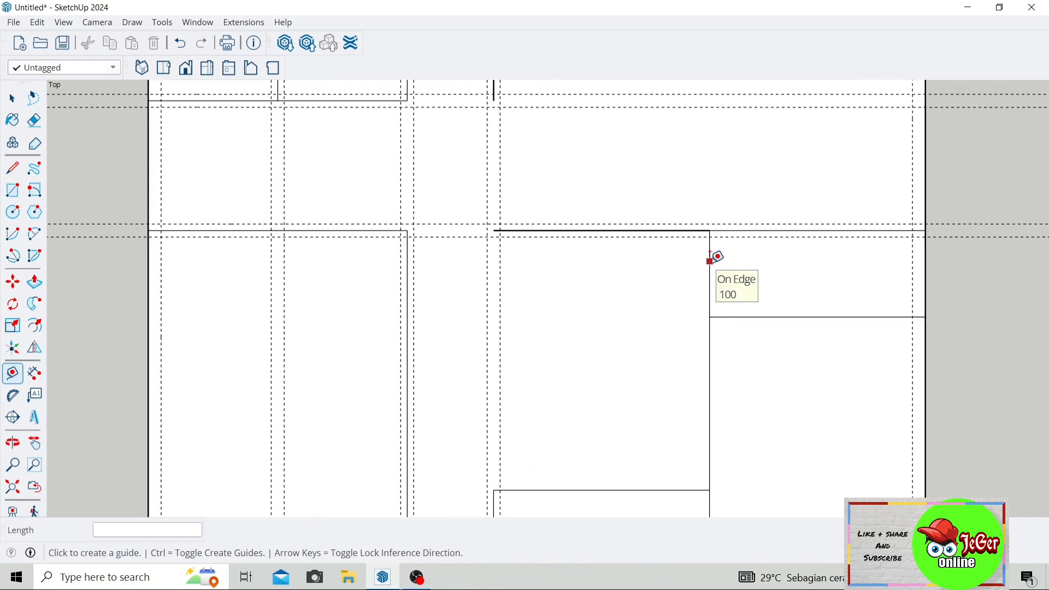
pyautogui.click(713, 260)
pyautogui.scroll(-2, 729, 259)
pyautogui.scroll(3, 729, 259)
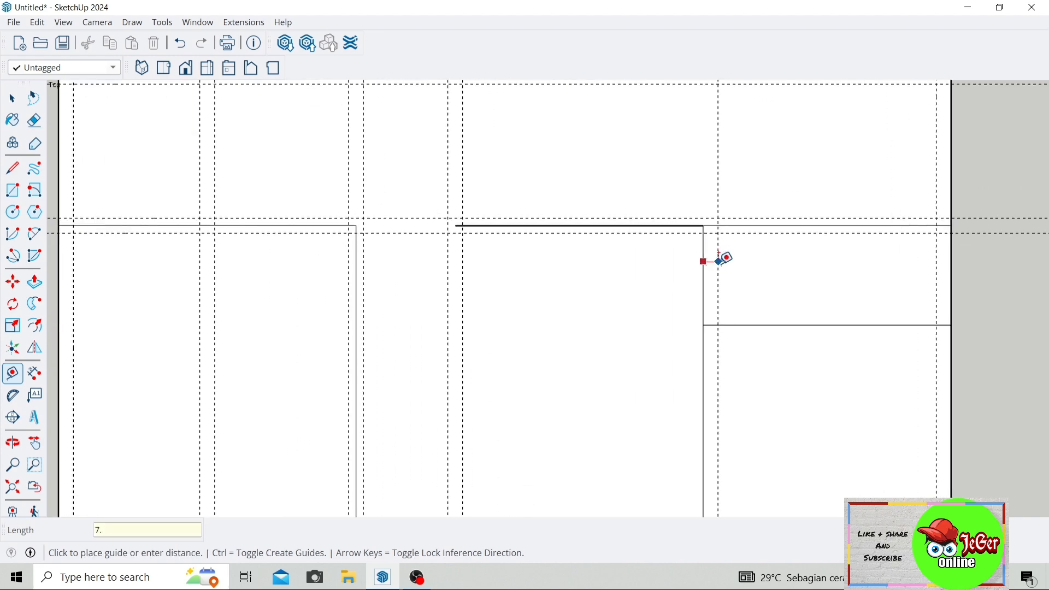
pyautogui.press('Return')
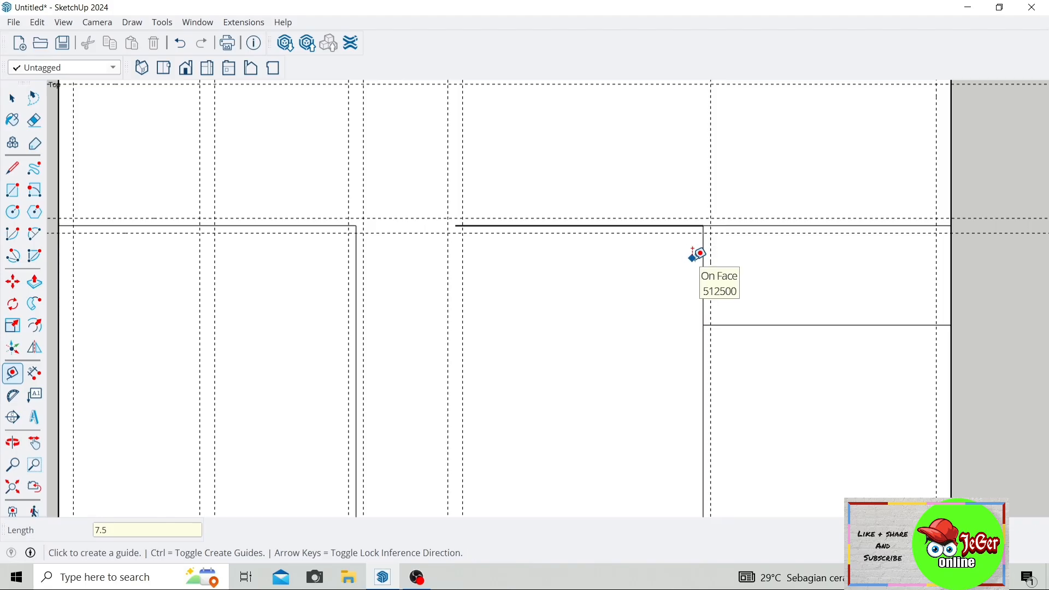
pyautogui.click(704, 255)
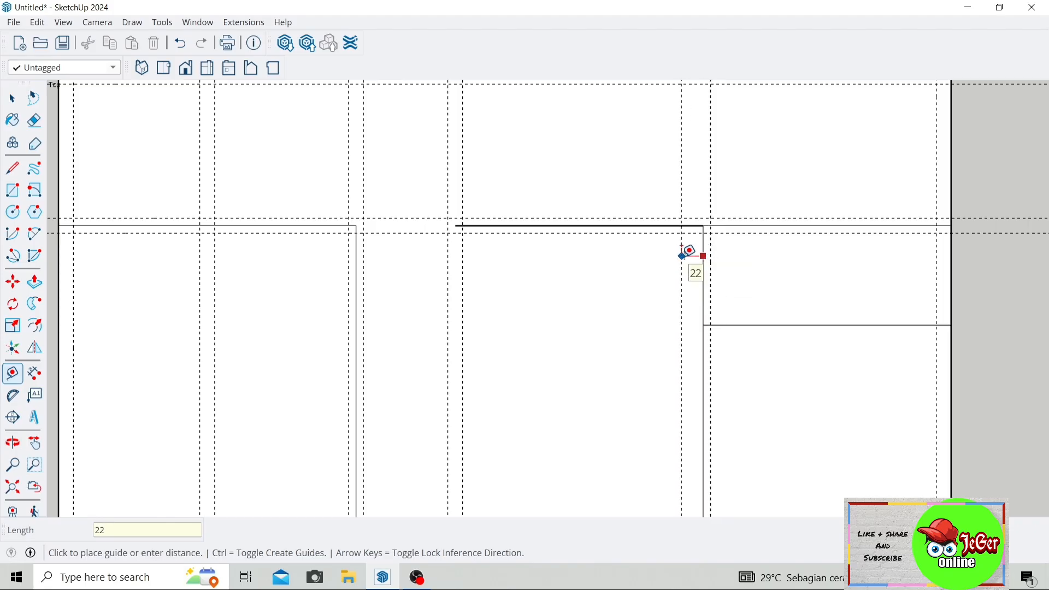
pyautogui.press('Return')
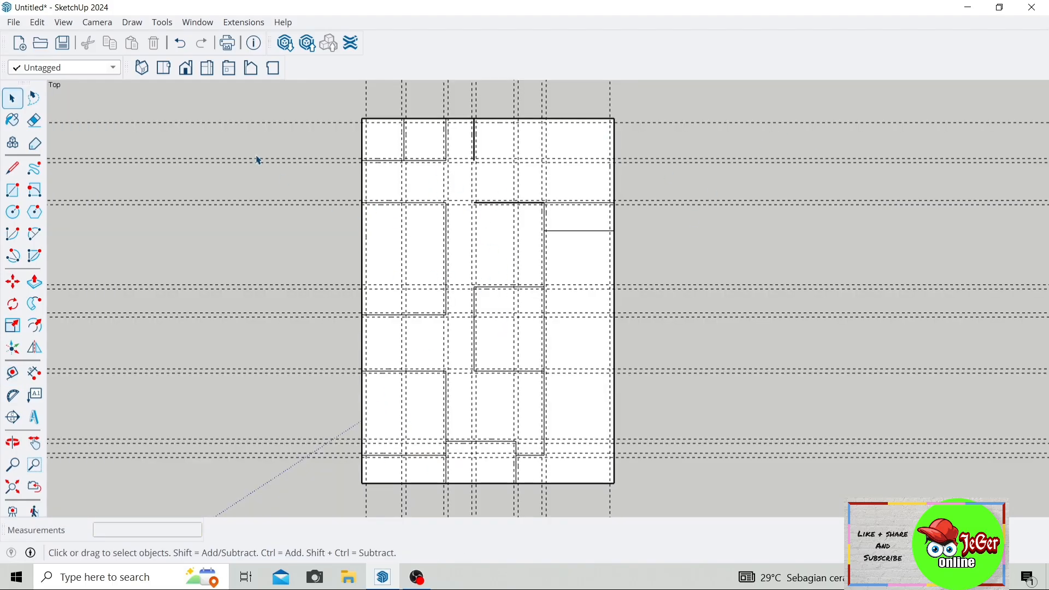
# Draw a 15 cm thick wall rectangle along the full width of the house outline's top edge
pyautogui.click(13, 190)
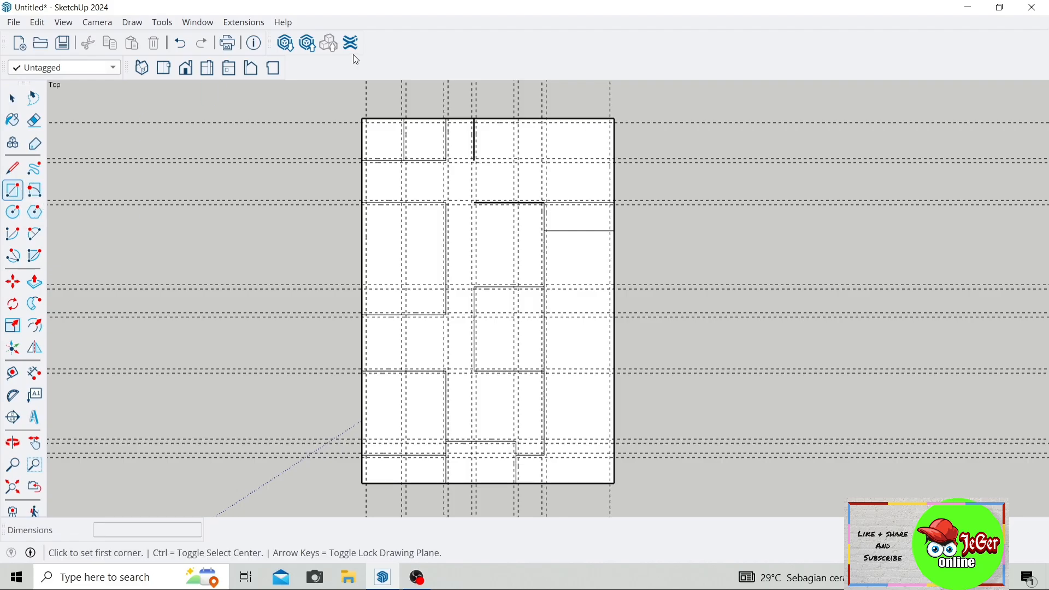
pyautogui.scroll(5, 371, 124)
pyautogui.click(366, 127)
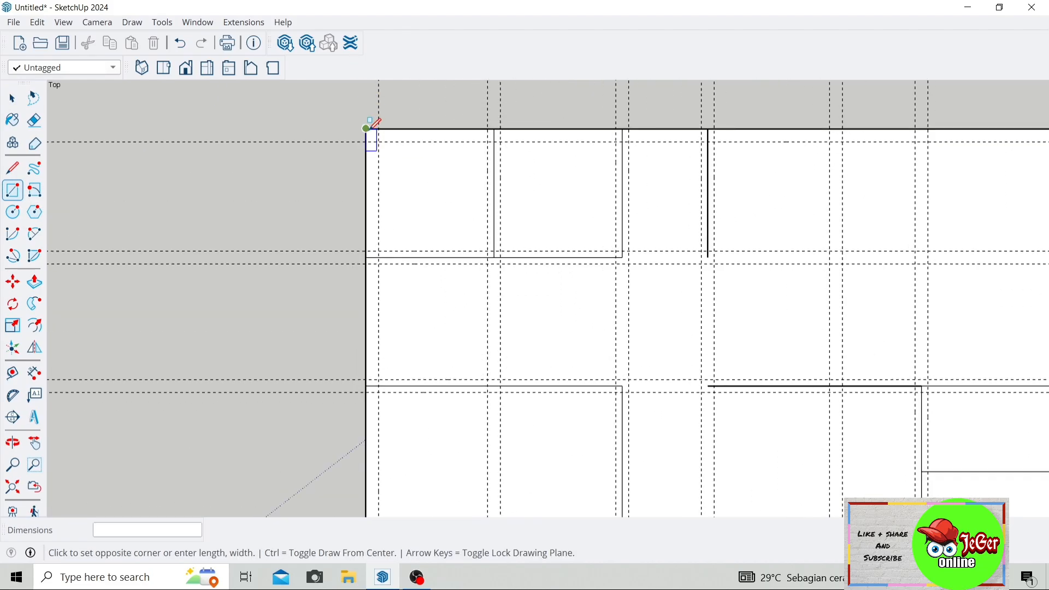
pyautogui.scroll(-4, 375, 140)
pyautogui.scroll(3, 717, 147)
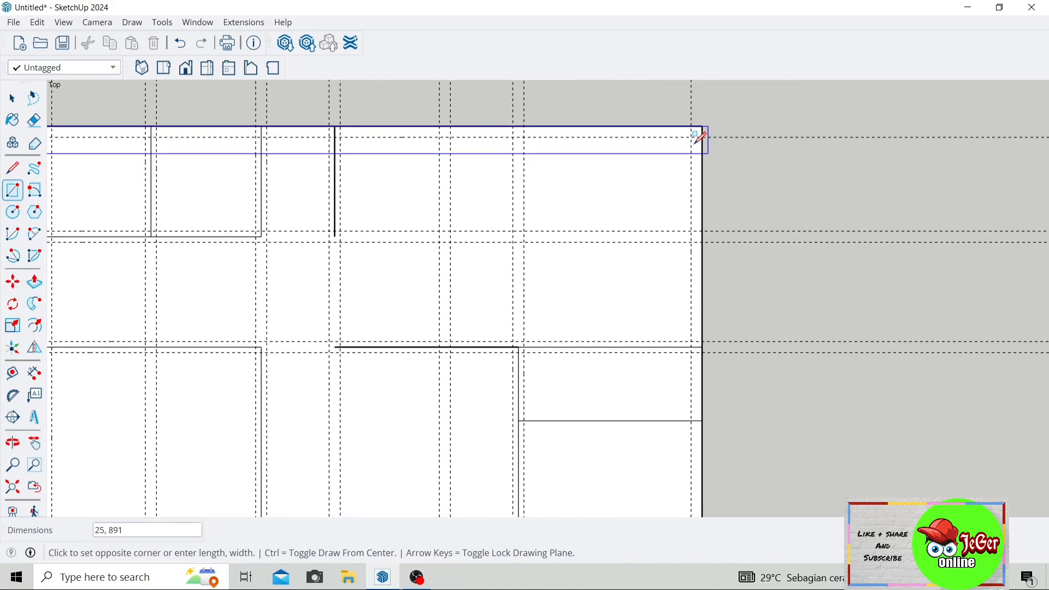
pyautogui.click(705, 127)
pyautogui.scroll(-3, 707, 129)
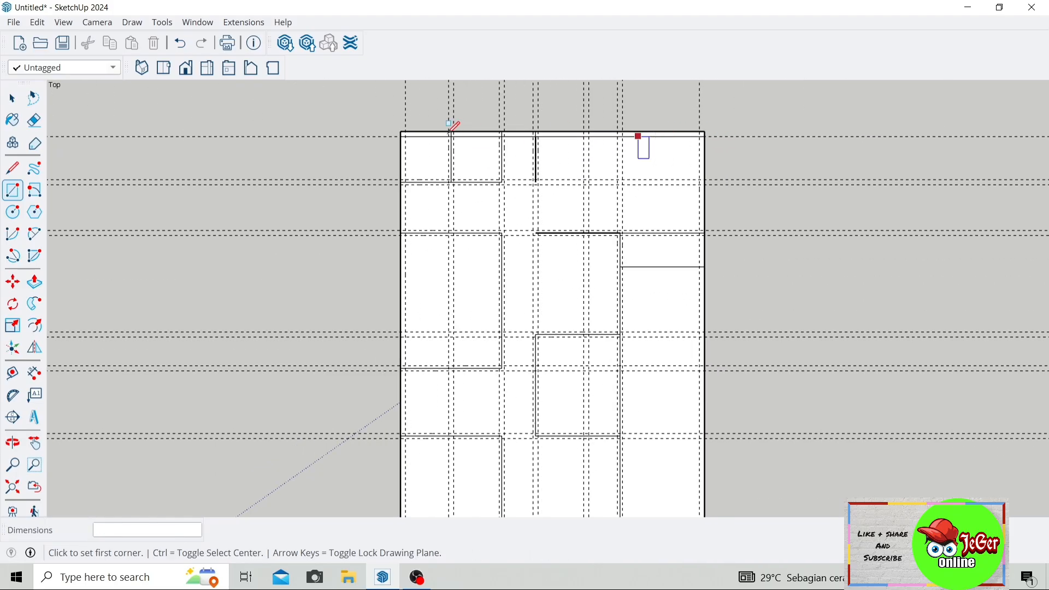
# Draw a 15 cm thick outer wall rectangle from the outline's top-left corner down to the lower guide below the small rooms
pyautogui.scroll(4, 408, 137)
pyautogui.click(377, 115)
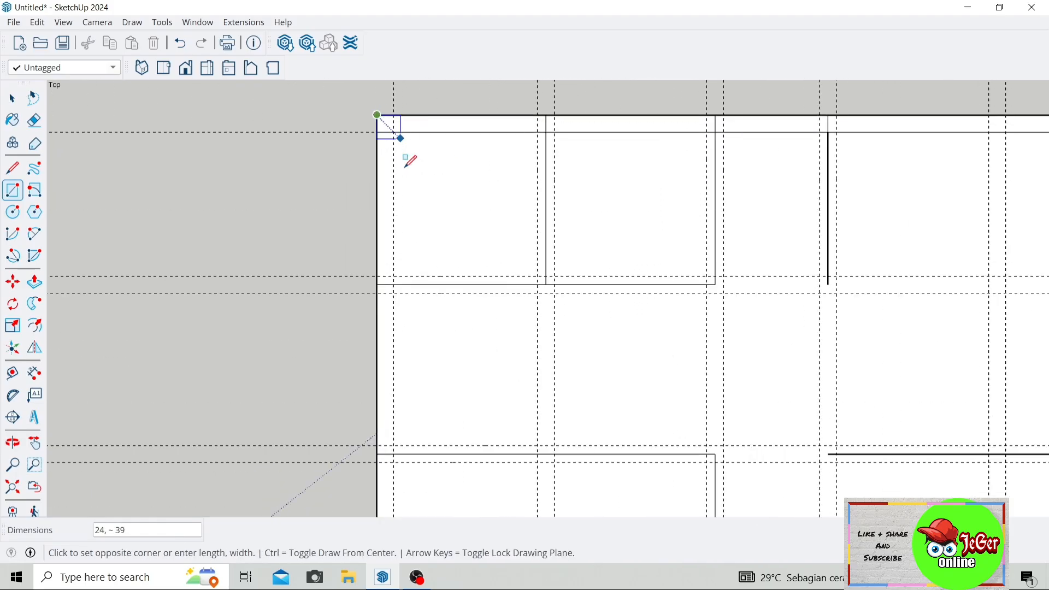
pyautogui.click(394, 285)
# Draw a wall rectangle of 15 × about 307 cm along the shared bottom edge of the two small upper-left rooms
pyautogui.scroll(3, 399, 283)
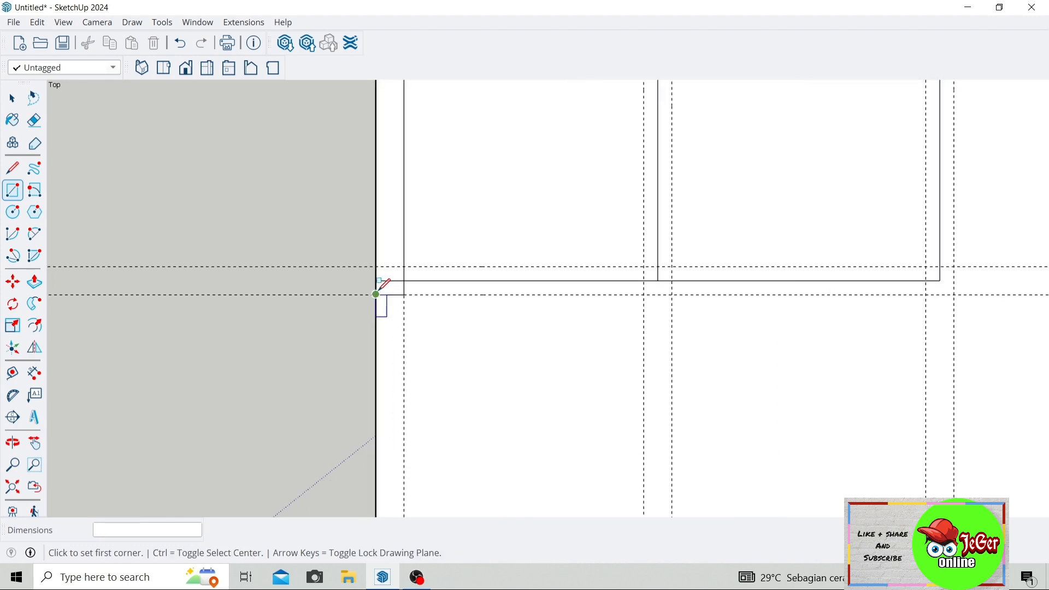
pyautogui.click(377, 277)
pyautogui.scroll(-2, 436, 279)
pyautogui.scroll(-2, 552, 287)
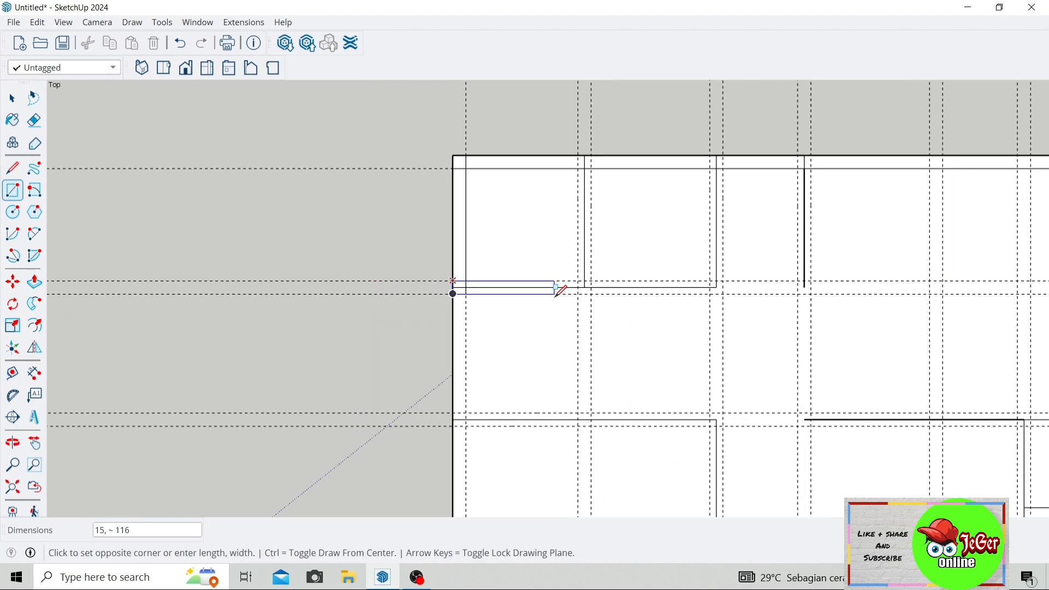
pyautogui.scroll(2, 704, 284)
pyautogui.click(711, 296)
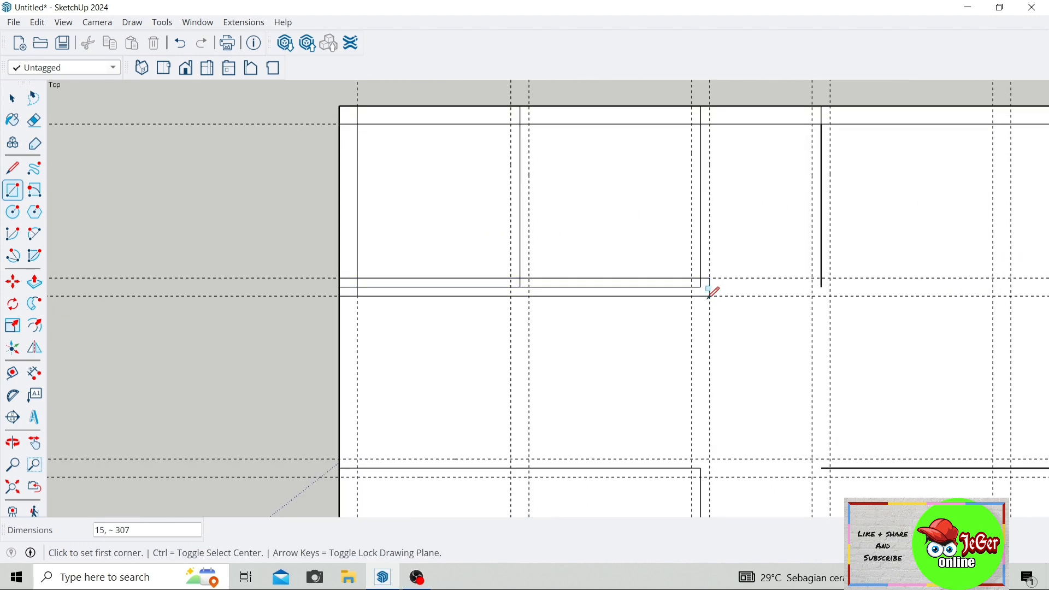
# Draw a 15 cm thick wall rectangle along the dividing line between the two small upper-left rooms
pyautogui.scroll(2, 522, 118)
pyautogui.click(510, 101)
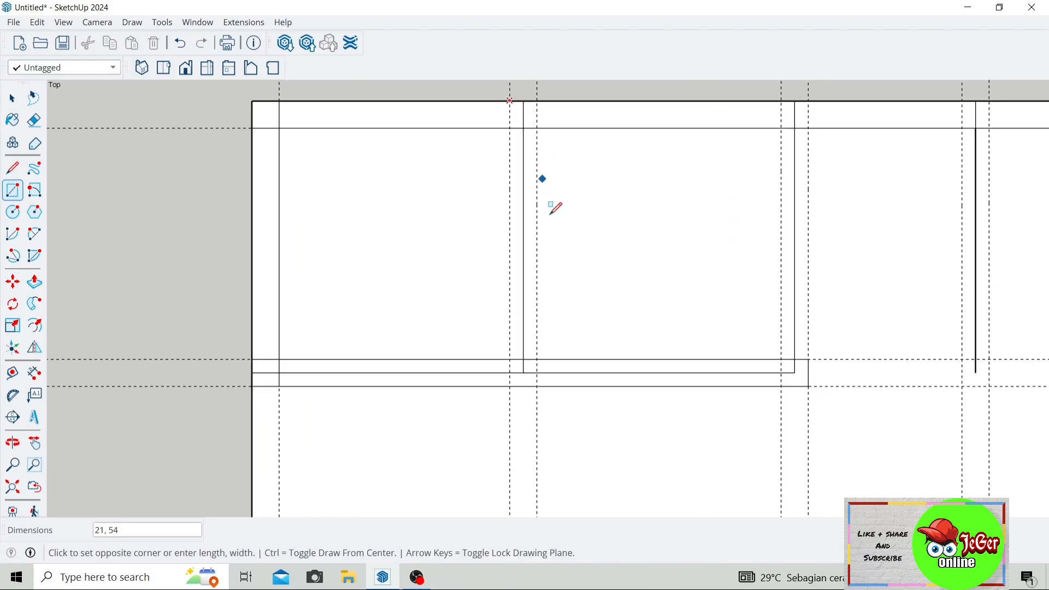
pyautogui.click(538, 373)
pyautogui.scroll(-2, 475, 328)
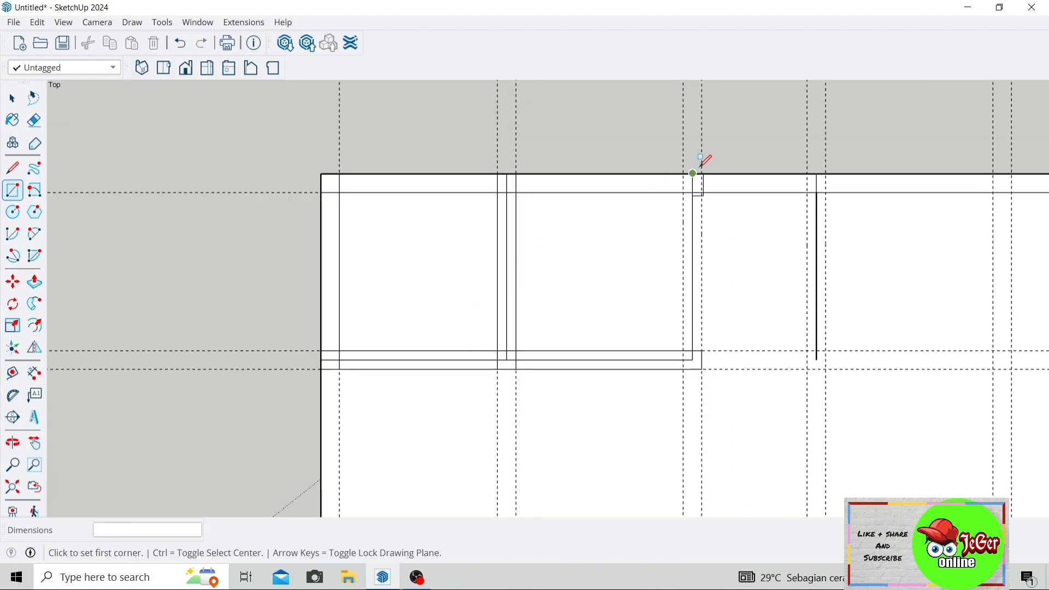
# Draw a 15 cm thick wall rectangle along the right edge of the second small upper-left room
pyautogui.scroll(1, 694, 173)
pyautogui.click(683, 175)
pyautogui.scroll(-2, 691, 207)
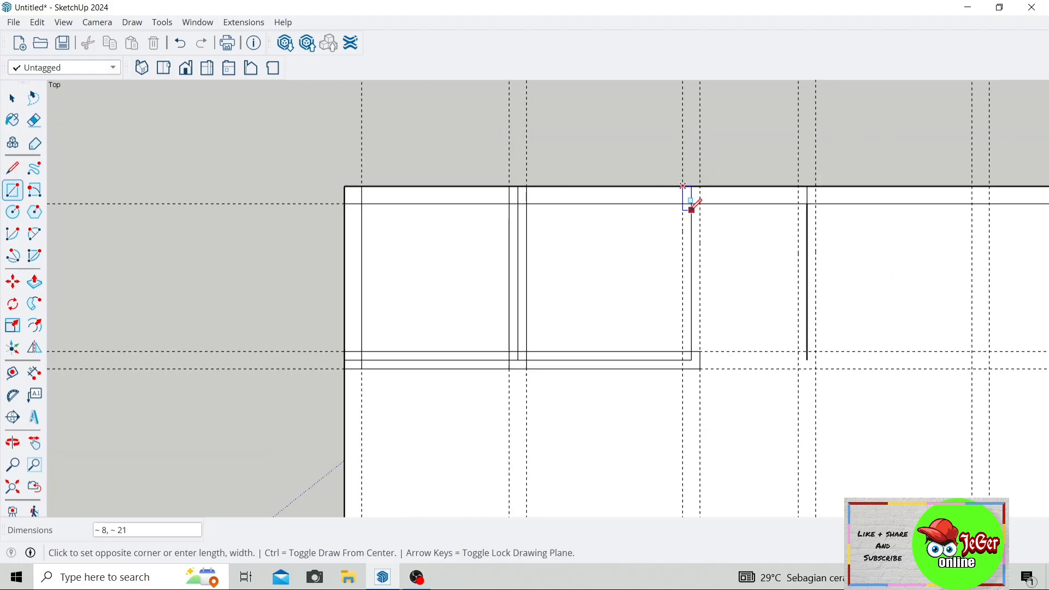
pyautogui.scroll(2, 717, 343)
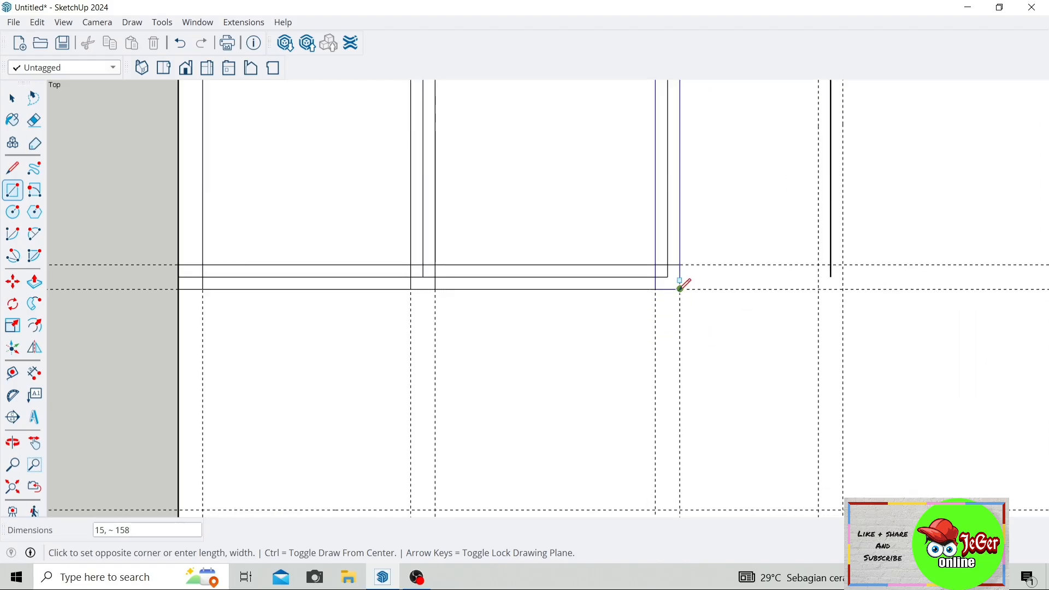
pyautogui.click(681, 288)
pyautogui.scroll(-2, 328, 238)
# Draw a 15 cm thick wall rectangle around the short vertical line descending from the outline's top edge
pyautogui.scroll(2, 574, 135)
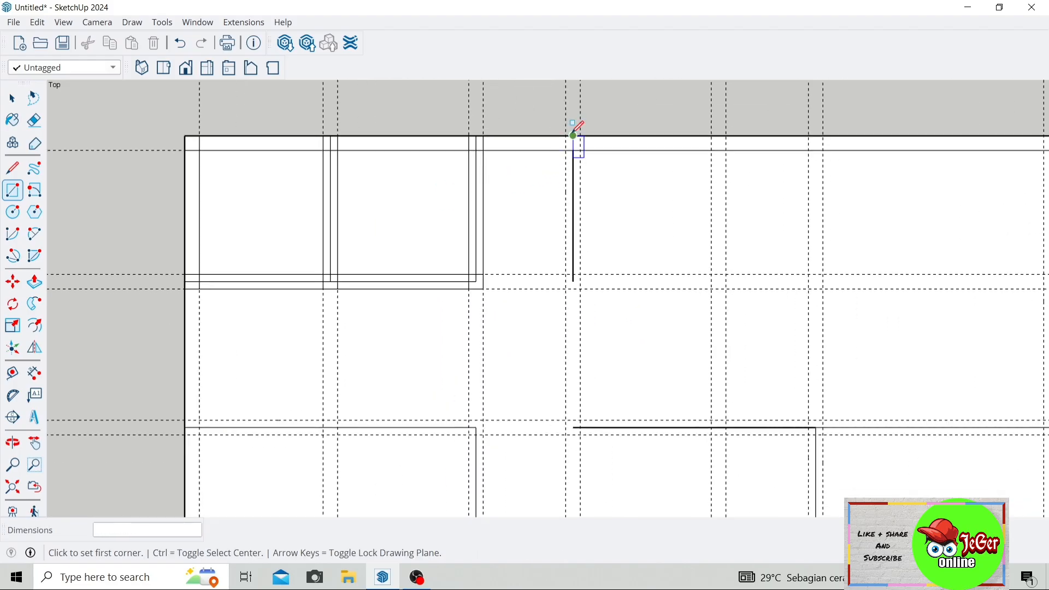
pyautogui.scroll(1, 567, 135)
pyautogui.click(566, 136)
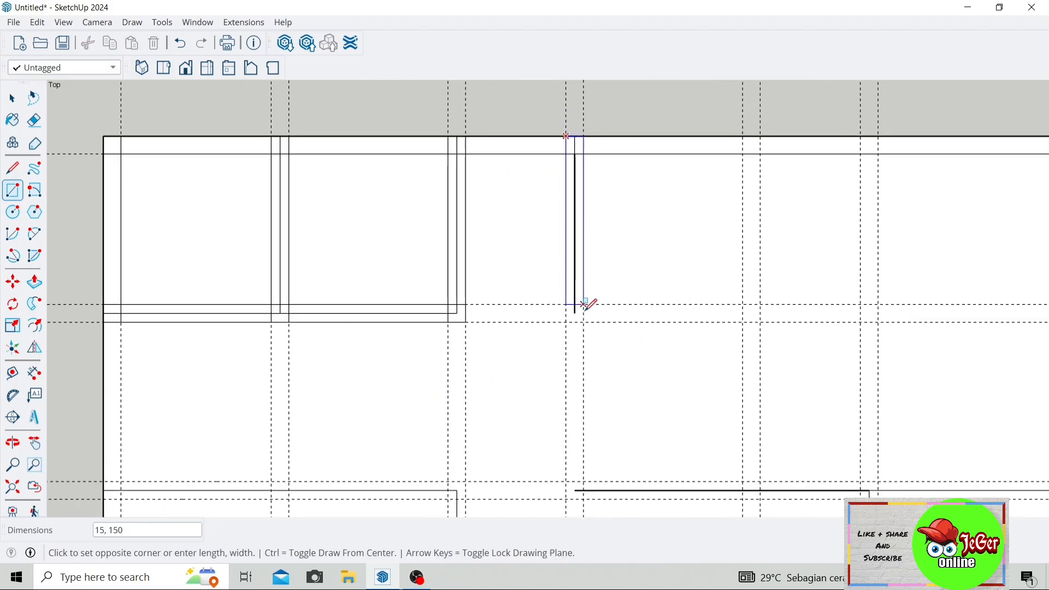
pyautogui.click(584, 321)
pyautogui.scroll(-3, 489, 164)
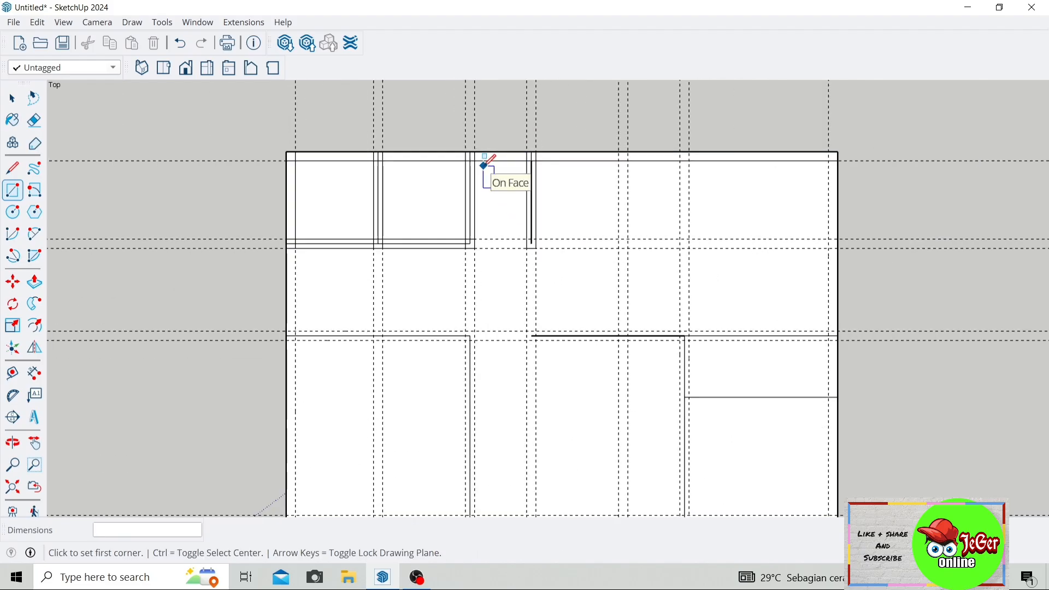
# Draw a 15 cm thick outer wall rectangle down the outline's right edge to the lower guide of the middle room's top edge
pyautogui.scroll(1, 836, 187)
pyautogui.scroll(1, 832, 126)
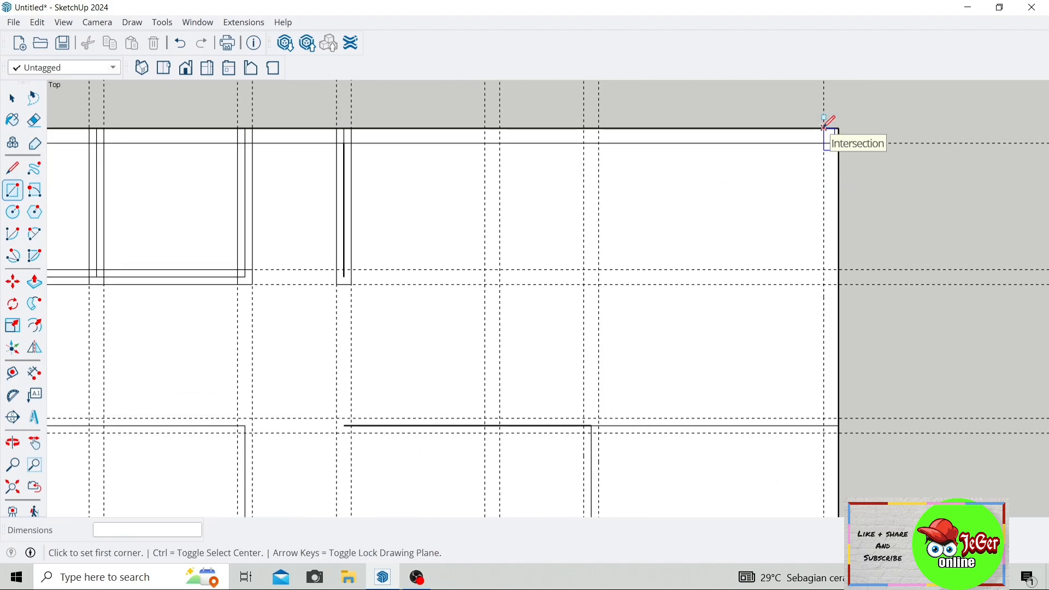
pyautogui.click(828, 130)
pyautogui.scroll(-1, 841, 204)
pyautogui.scroll(3, 842, 365)
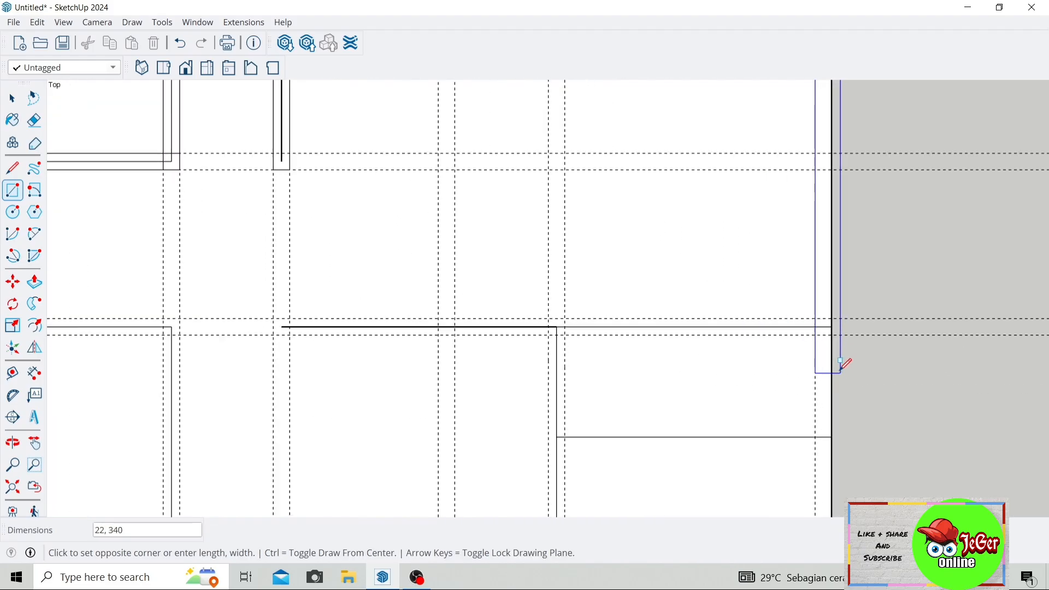
pyautogui.click(833, 329)
pyautogui.scroll(-3, 711, 300)
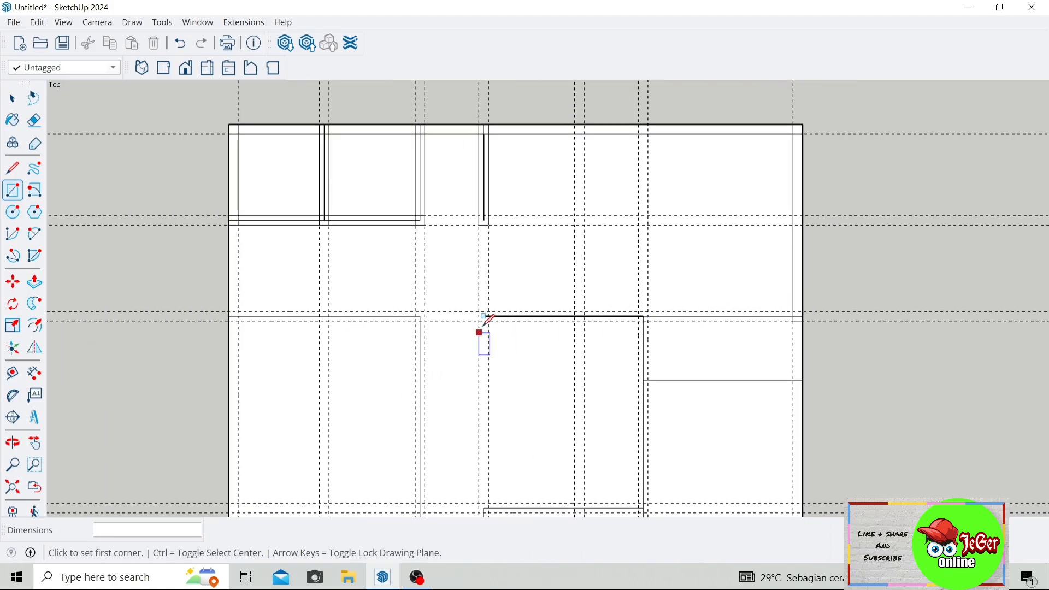
# Draw a wall rectangle of 15 × 265 cm along the middle room's top edge between its guides
pyautogui.scroll(3, 481, 306)
pyautogui.click(485, 302)
pyautogui.scroll(-3, 478, 309)
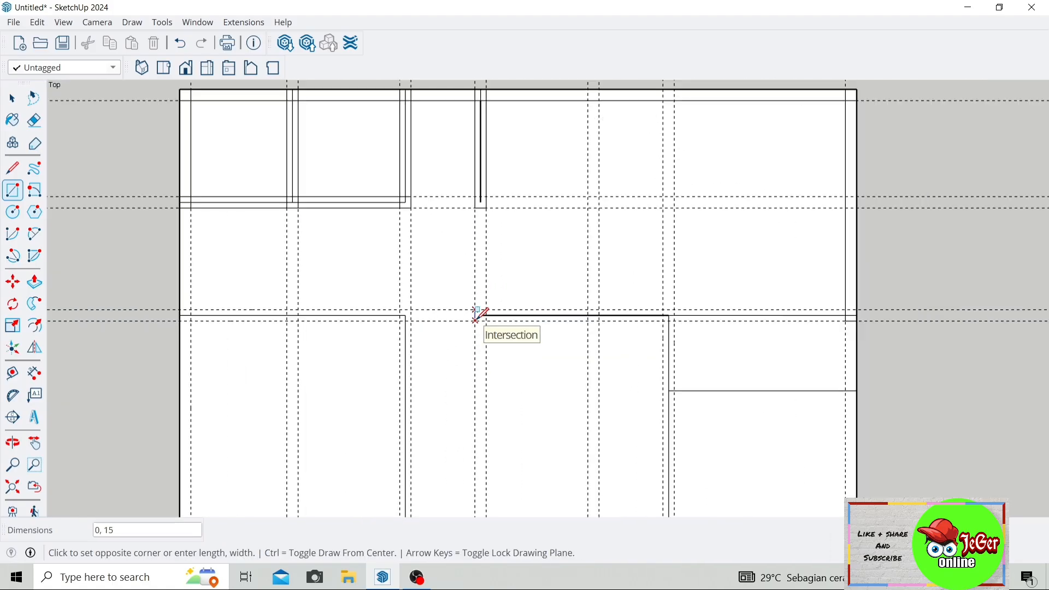
pyautogui.scroll(3, 632, 316)
pyautogui.click(633, 313)
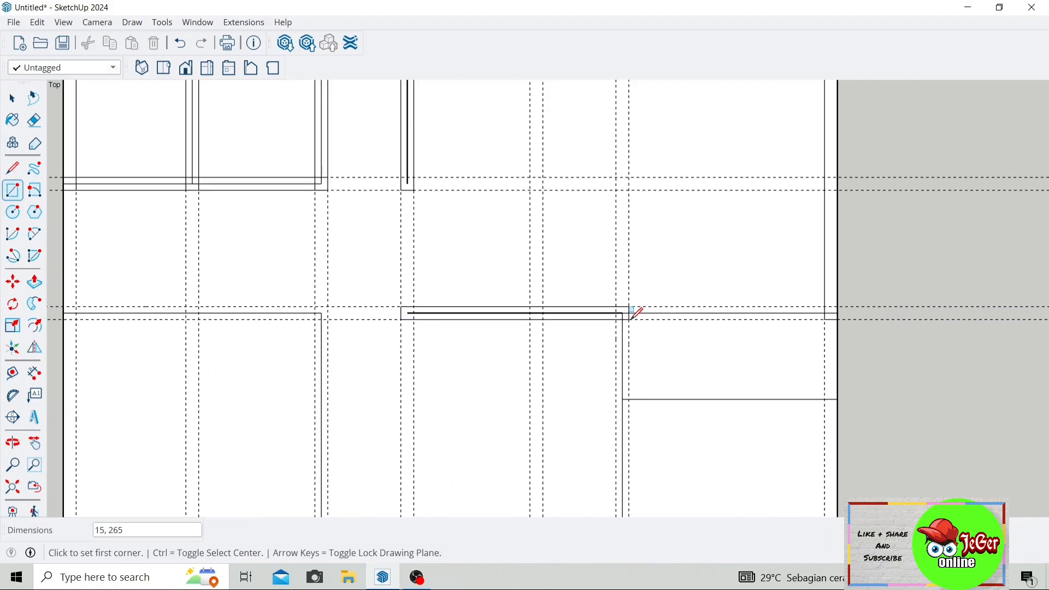
# Extend the middle room's top wall to the outline's right edge with another 15 cm thick rectangle
pyautogui.scroll(3, 626, 307)
pyautogui.click(606, 293)
pyautogui.scroll(-2, 611, 320)
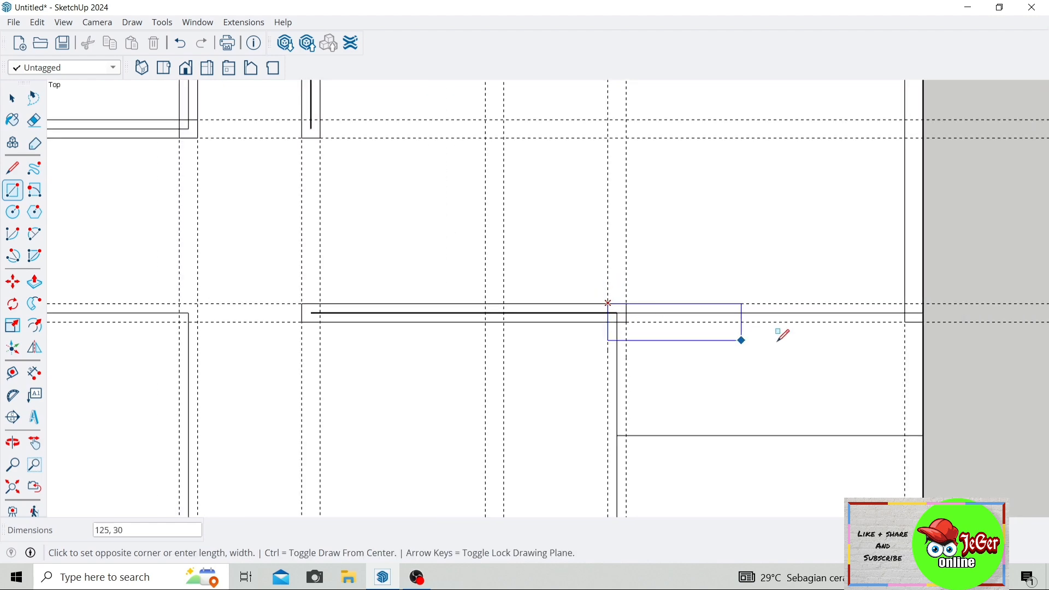
pyautogui.click(925, 312)
pyautogui.scroll(-2, 855, 281)
# Draw a 15 cm thick outer wall rectangle on the left edge between the small rooms and the large left-hand room
pyautogui.scroll(2, 809, 284)
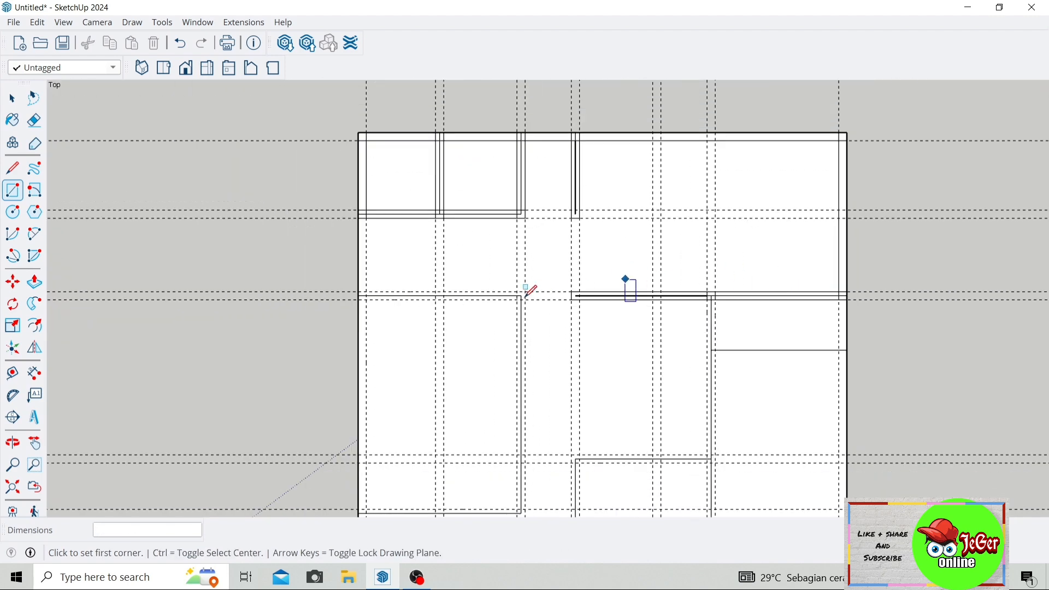
pyautogui.scroll(2, 361, 292)
pyautogui.scroll(2, 360, 294)
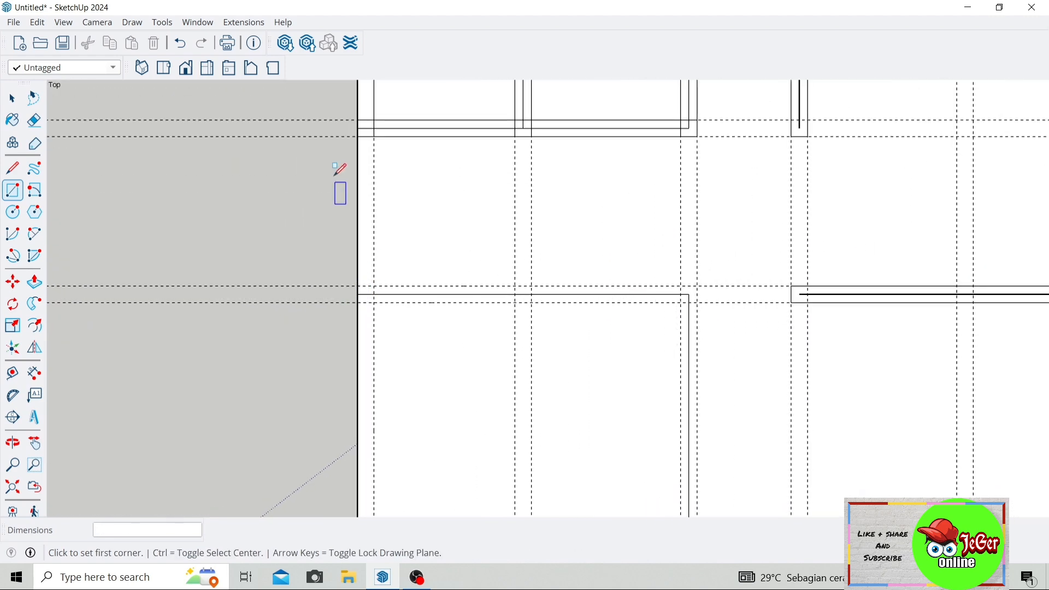
pyautogui.click(358, 135)
pyautogui.click(374, 303)
# Draw a wall rectangle of 15 × about 307 cm along the large left-hand room's top edge
pyautogui.scroll(2, 369, 293)
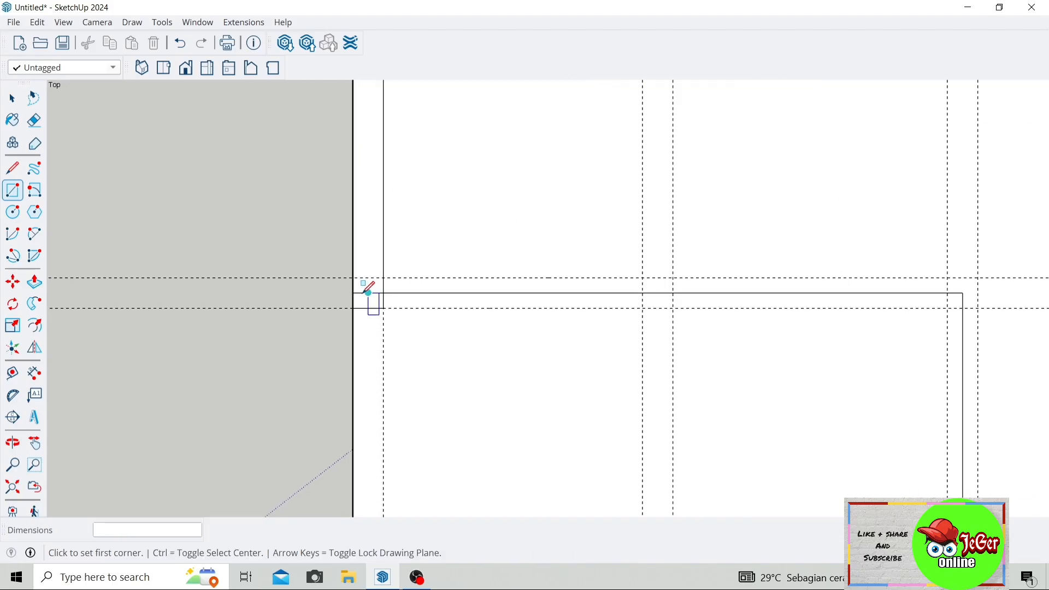
pyautogui.click(368, 293)
pyautogui.scroll(-3, 368, 293)
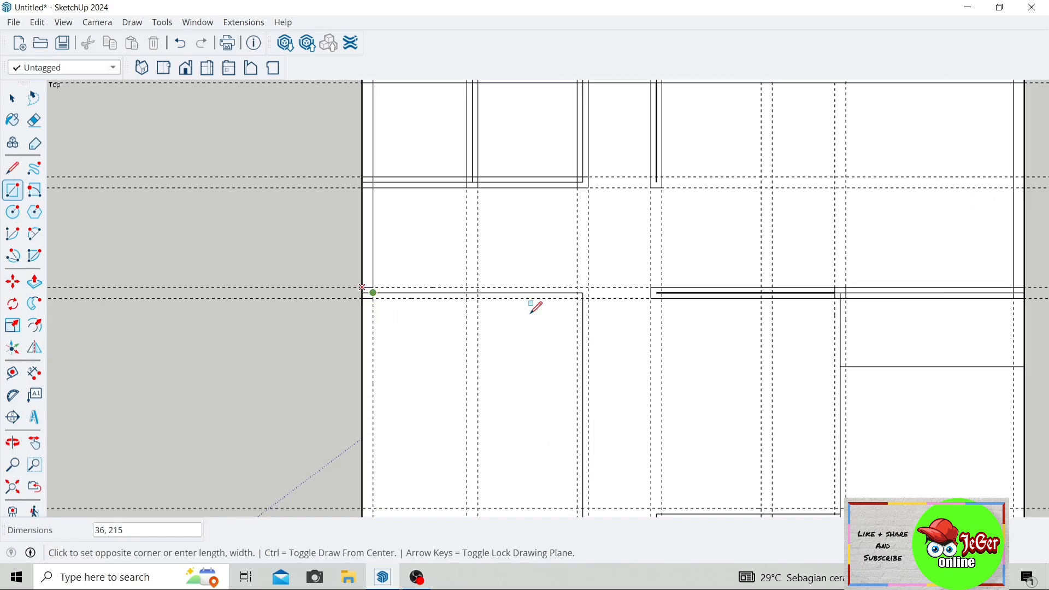
pyautogui.click(588, 298)
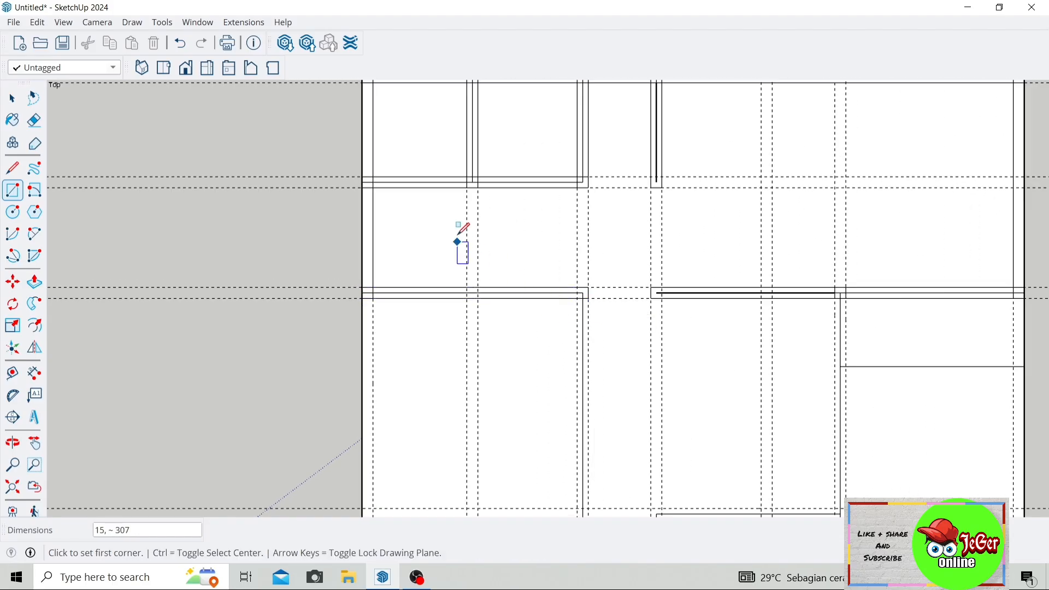
# Draw a 15 cm thick outer wall rectangle down the large left-hand room's left edge to the guide below its bottom edge
pyautogui.scroll(-3, 464, 232)
pyautogui.scroll(4, 414, 264)
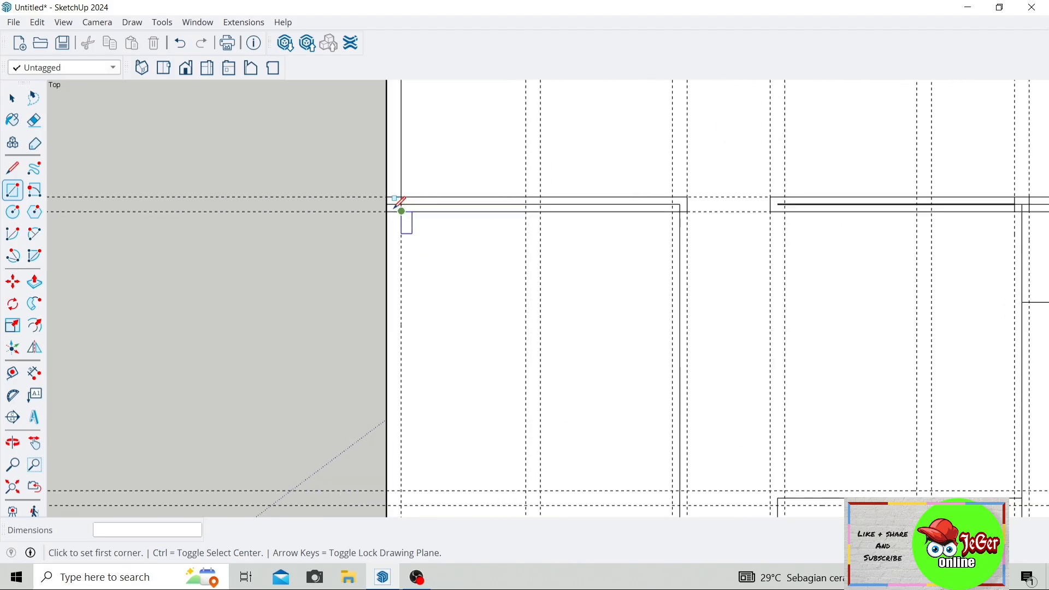
pyautogui.click(402, 211)
pyautogui.scroll(-4, 403, 218)
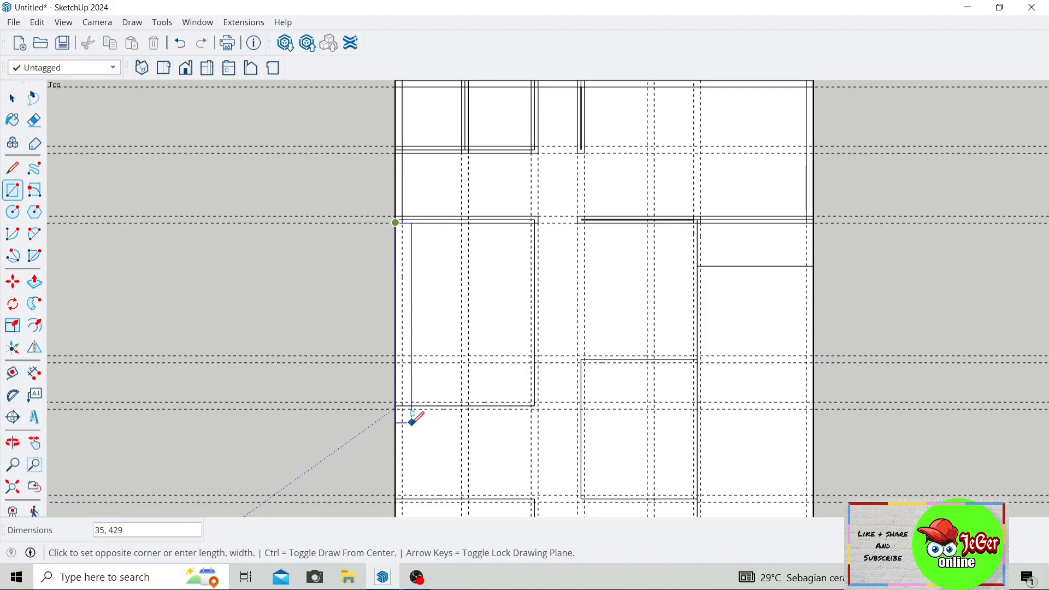
pyautogui.scroll(3, 407, 416)
pyautogui.click(402, 395)
pyautogui.scroll(-1, 412, 370)
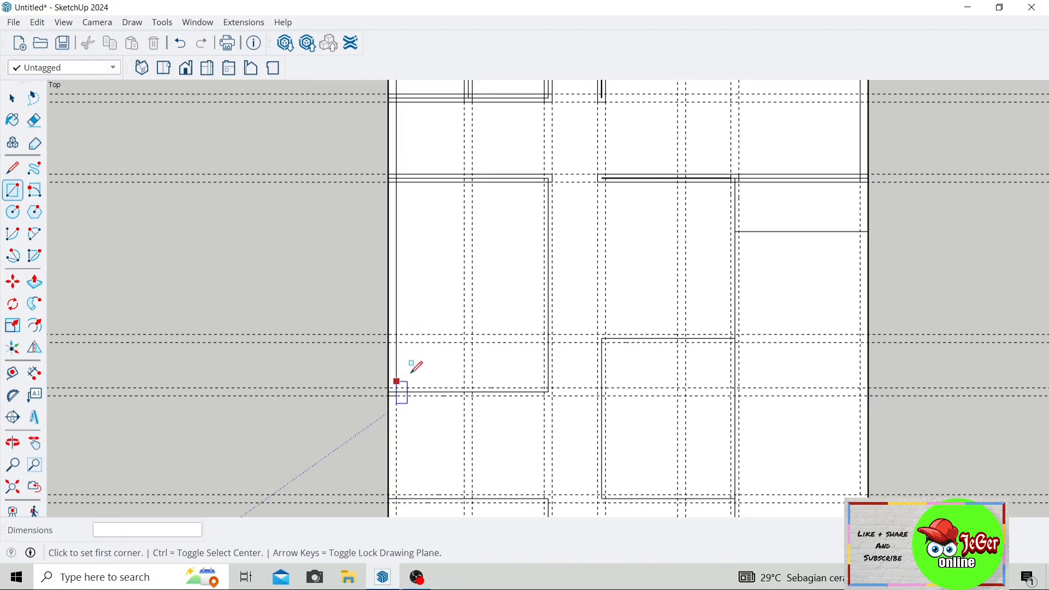
# Draw a wall rectangle of 15 × about 307 cm along the large left-hand room's bottom edge
pyautogui.scroll(4, 358, 378)
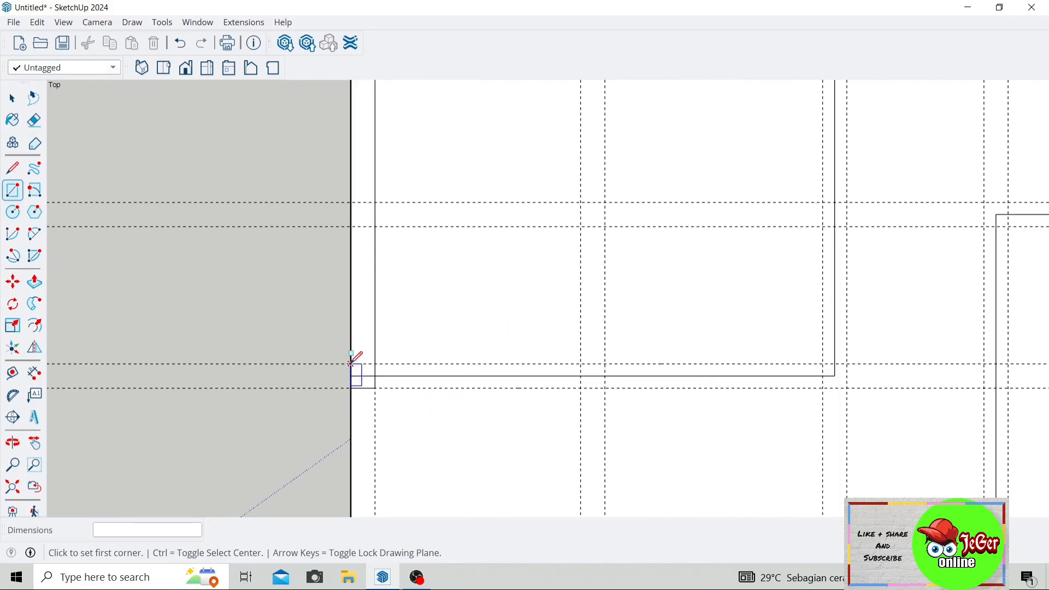
pyautogui.click(351, 365)
pyautogui.scroll(-2, 361, 372)
pyautogui.click(668, 386)
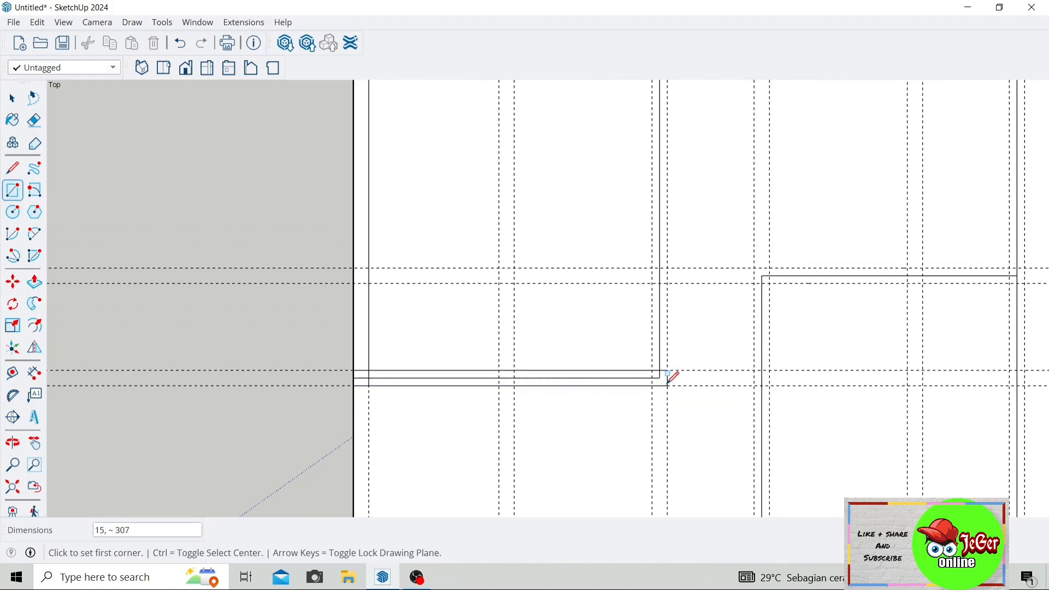
# Draw a 15 cm thick wall rectangle along the large left-hand room's right edge, spanning its top and bottom walls
pyautogui.scroll(-2, 569, 344)
pyautogui.scroll(4, 604, 176)
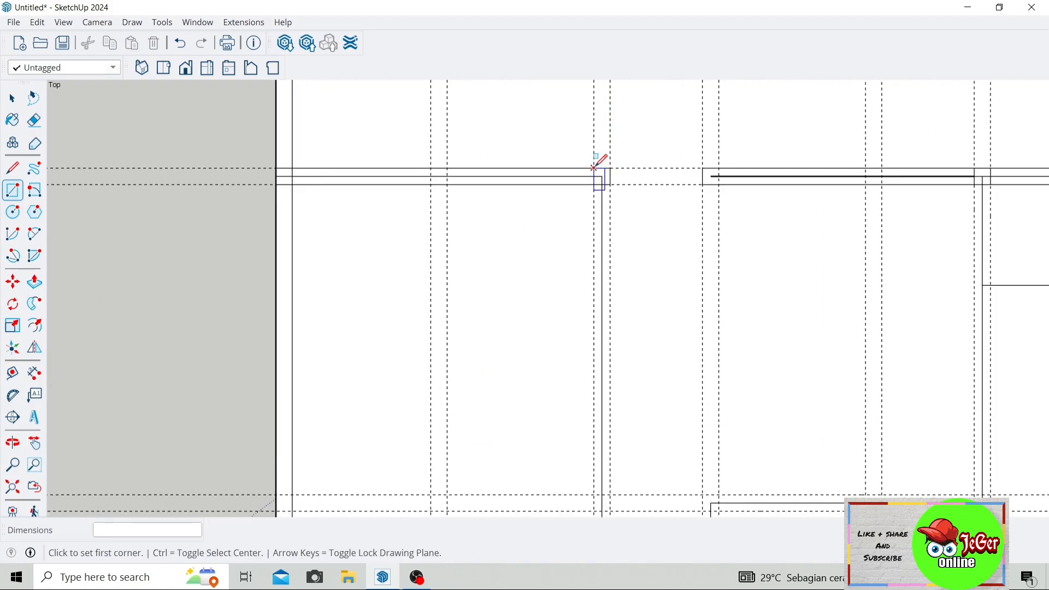
pyautogui.click(594, 167)
pyautogui.scroll(-2, 615, 229)
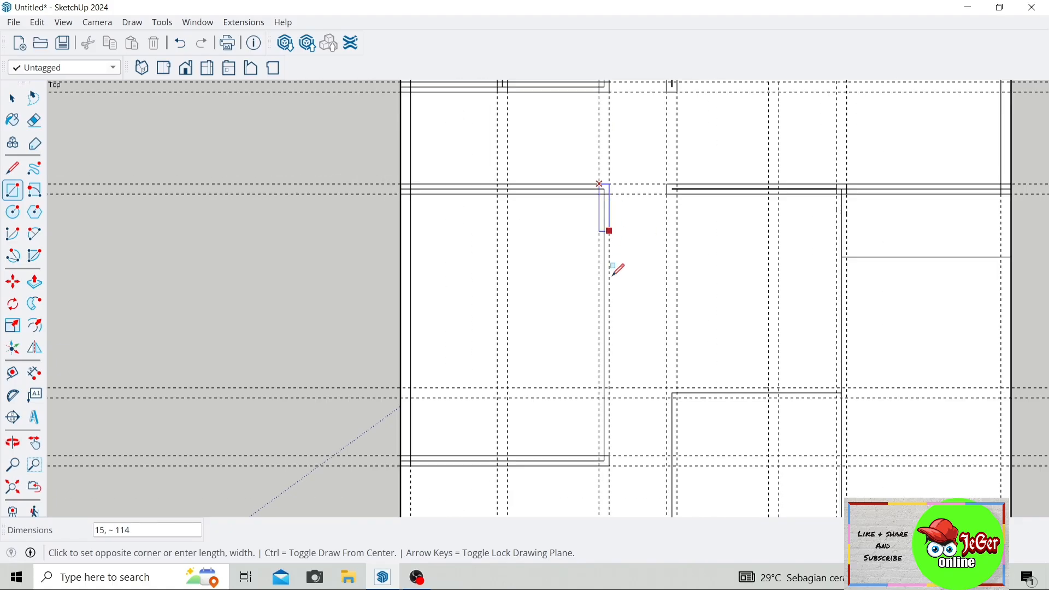
pyautogui.click(609, 466)
pyautogui.scroll(-3, 477, 258)
# Draw wall rectangles along the upper middle room's right edge, 15 × 315 cm, and along its bottom edge, 15 cm thick
pyautogui.scroll(2, 700, 236)
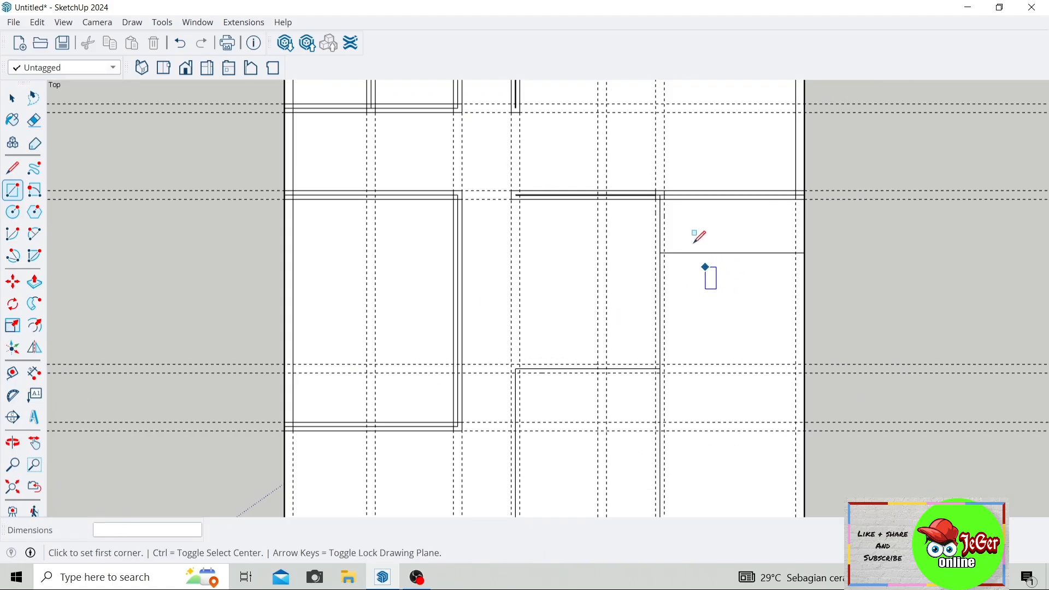
pyautogui.scroll(3, 657, 195)
pyautogui.click(657, 195)
pyautogui.scroll(-3, 670, 219)
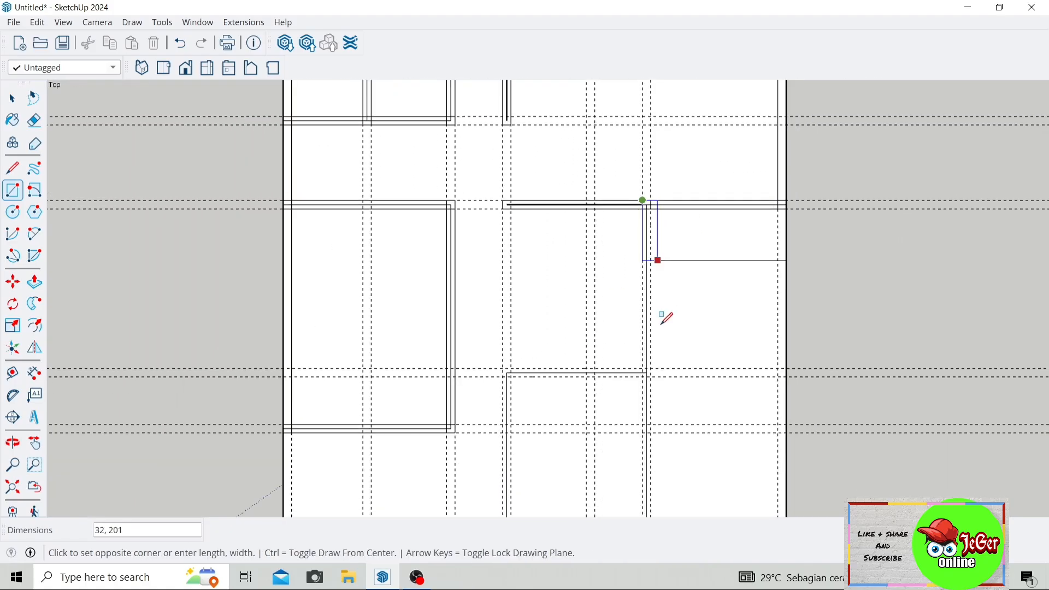
pyautogui.scroll(4, 665, 377)
pyautogui.click(649, 362)
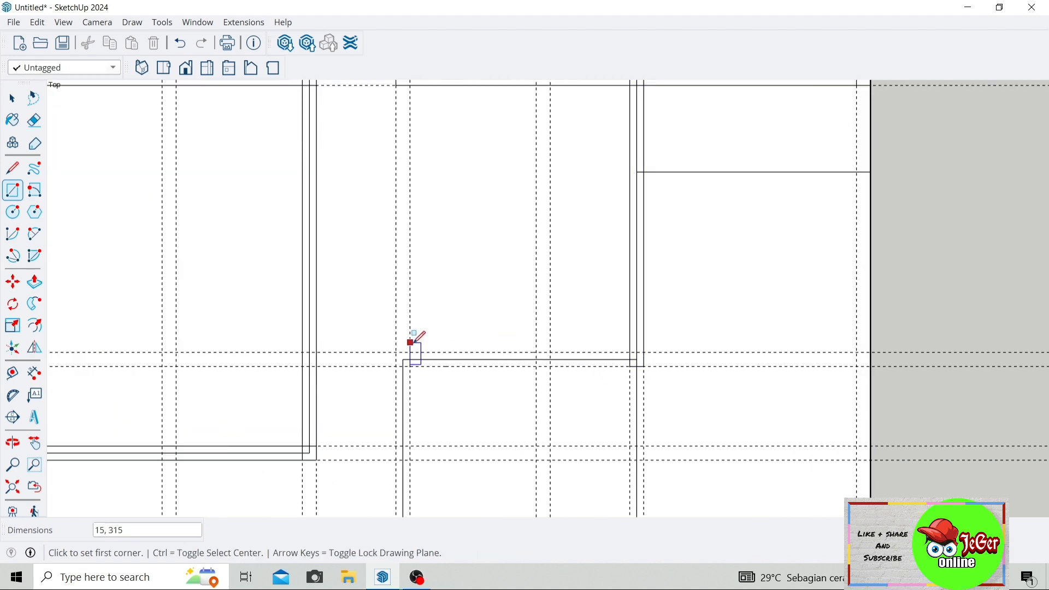
pyautogui.click(396, 352)
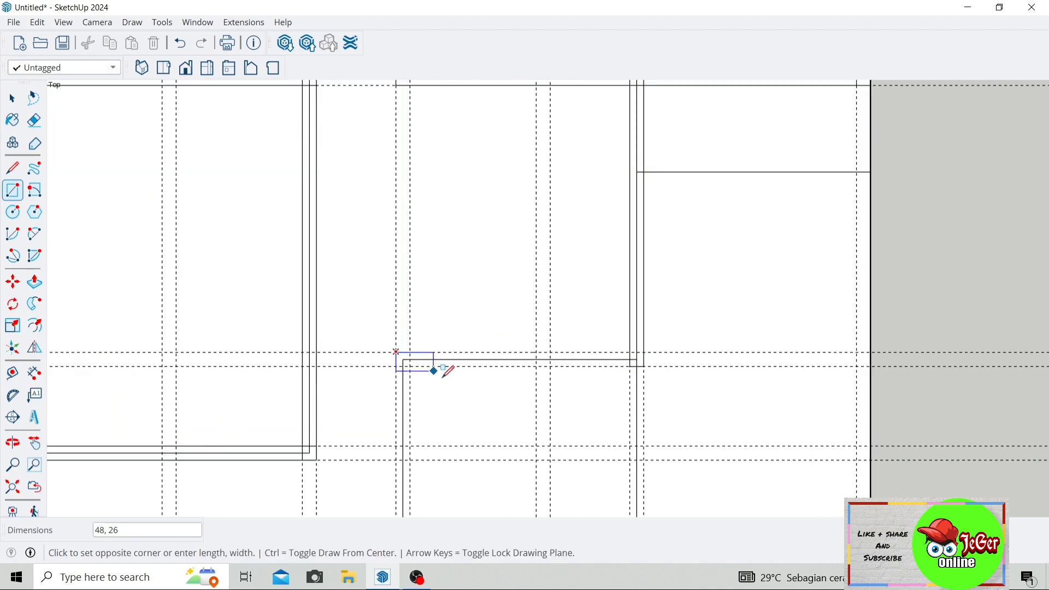
pyautogui.click(643, 359)
# Draw a 300 × 15 cm wall rectangle down the lower middle room's right edge, starting below its top wall
pyautogui.scroll(-5, 553, 263)
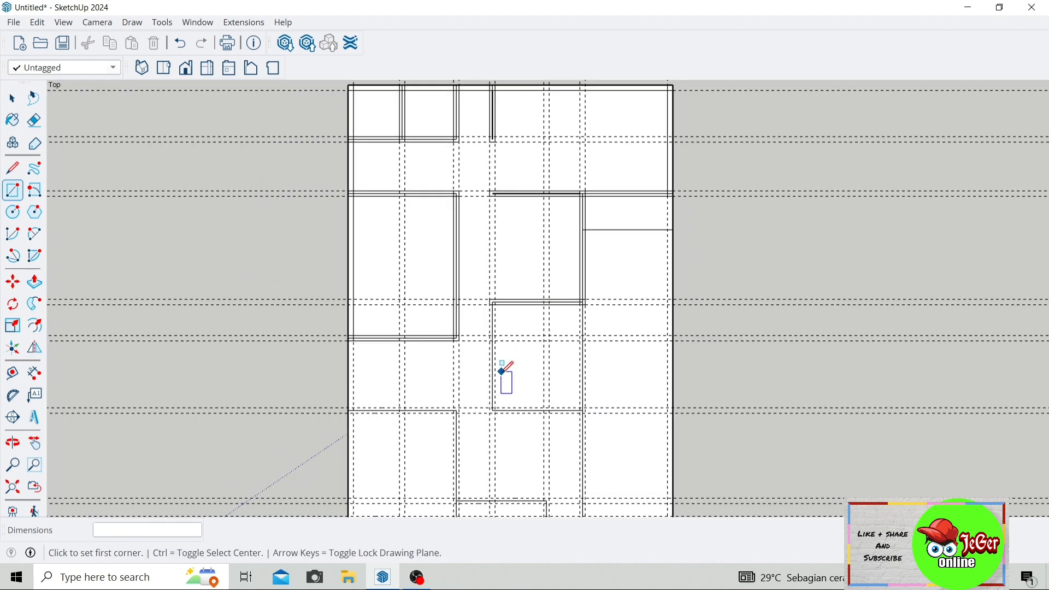
pyautogui.scroll(2, 501, 394)
pyautogui.click(665, 207)
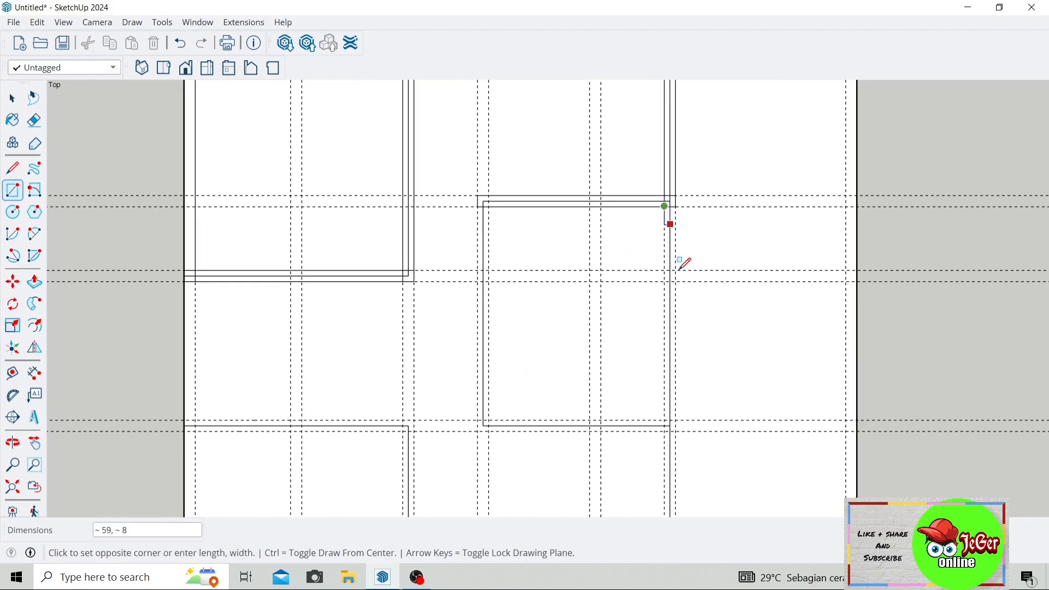
pyautogui.write('300,15')
pyautogui.press('Return')
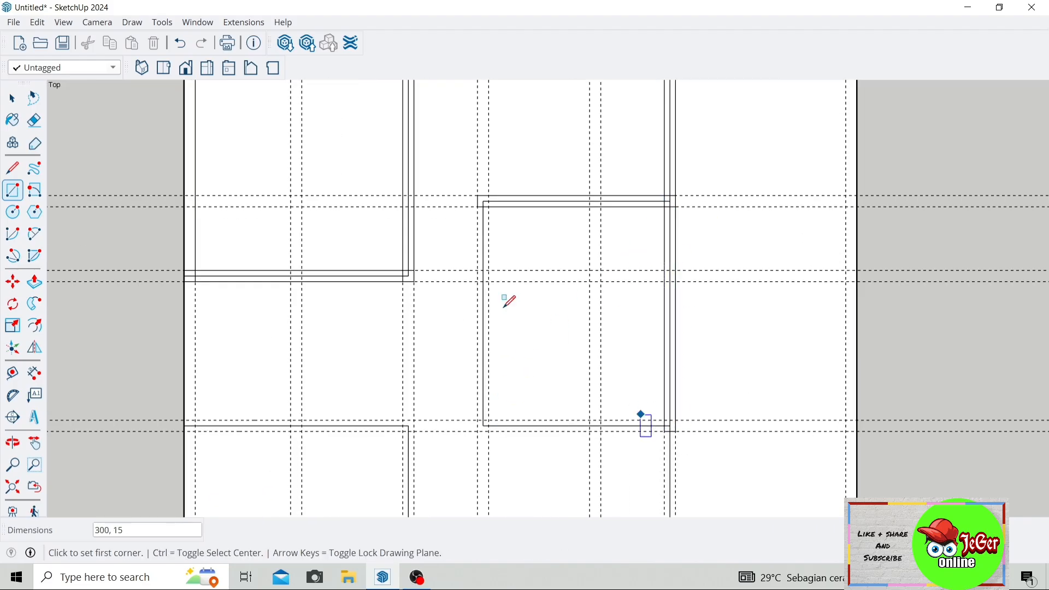
# Draw 15 cm thick wall rectangles along the lower middle room's left edge and, 265 cm long, along its bottom edge
pyautogui.click(477, 195)
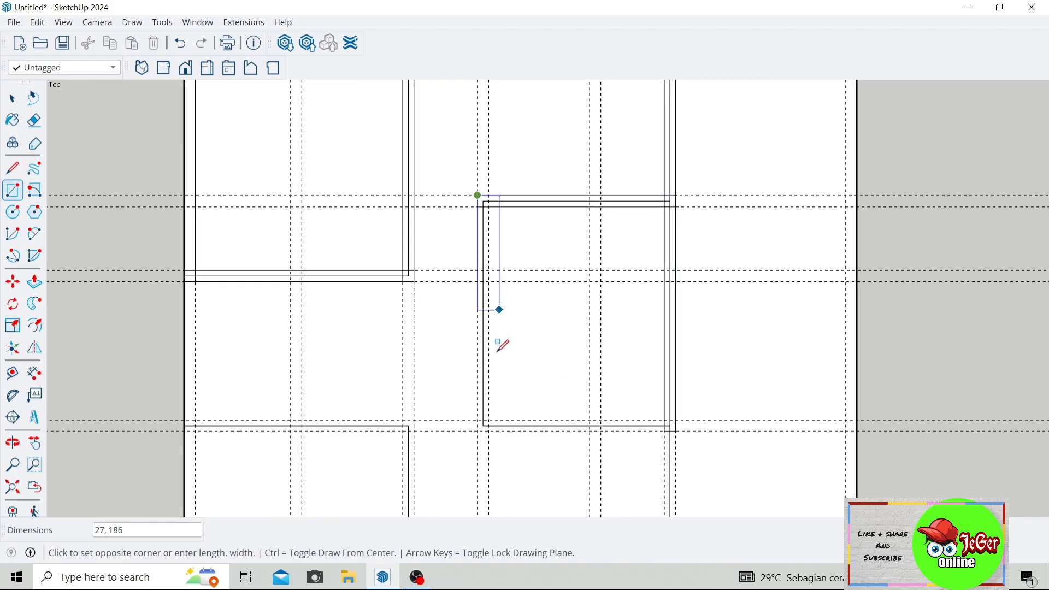
pyautogui.click(492, 424)
pyautogui.scroll(2, 492, 426)
pyautogui.scroll(1, 491, 430)
pyautogui.click(469, 413)
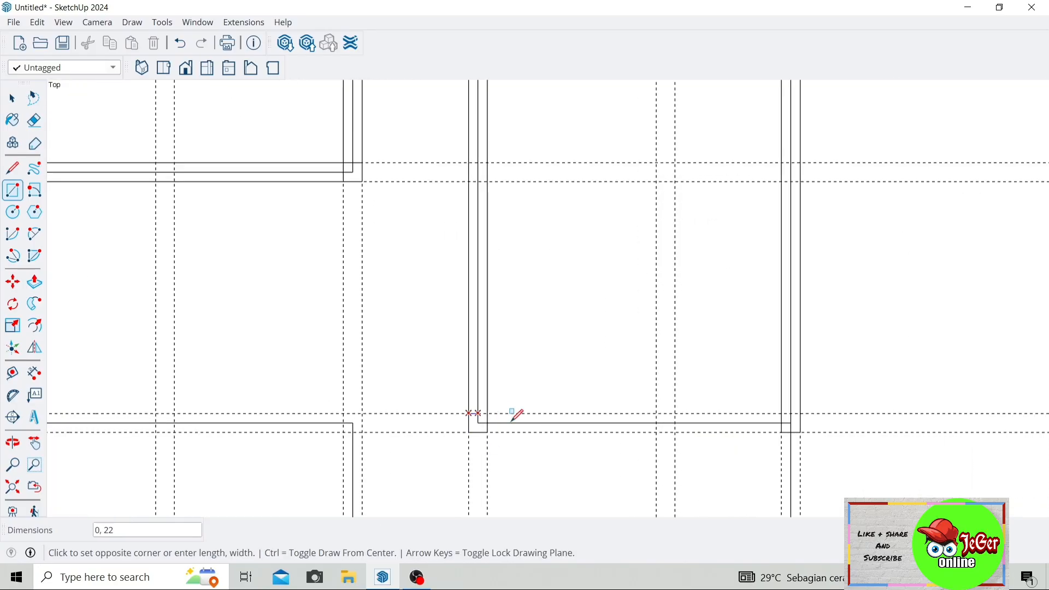
pyautogui.click(801, 432)
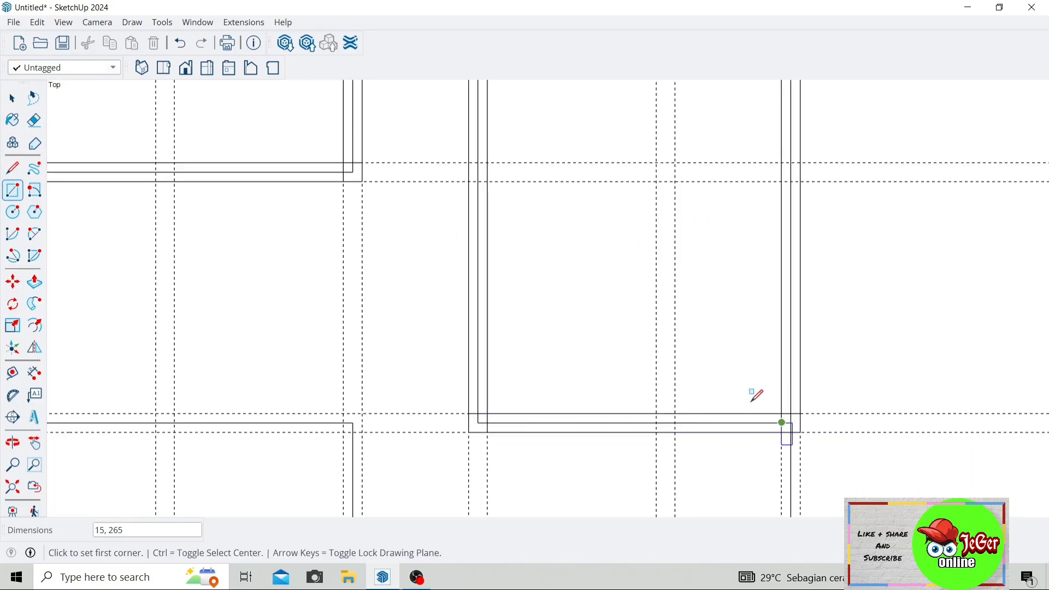
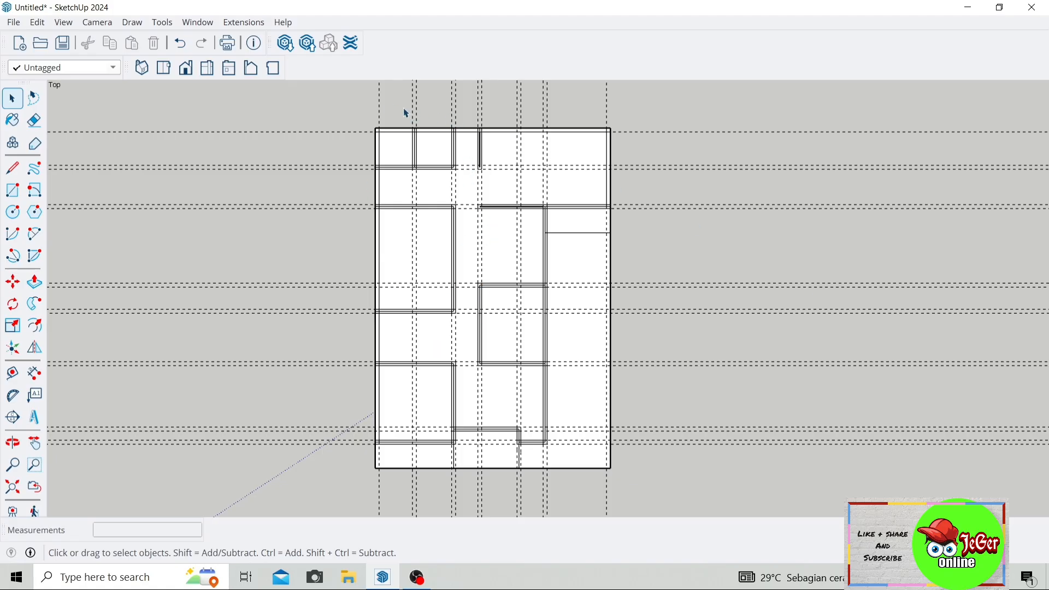
# Erase all the horizontal and vertical guide lines around the floor plan
pyautogui.click(34, 120)
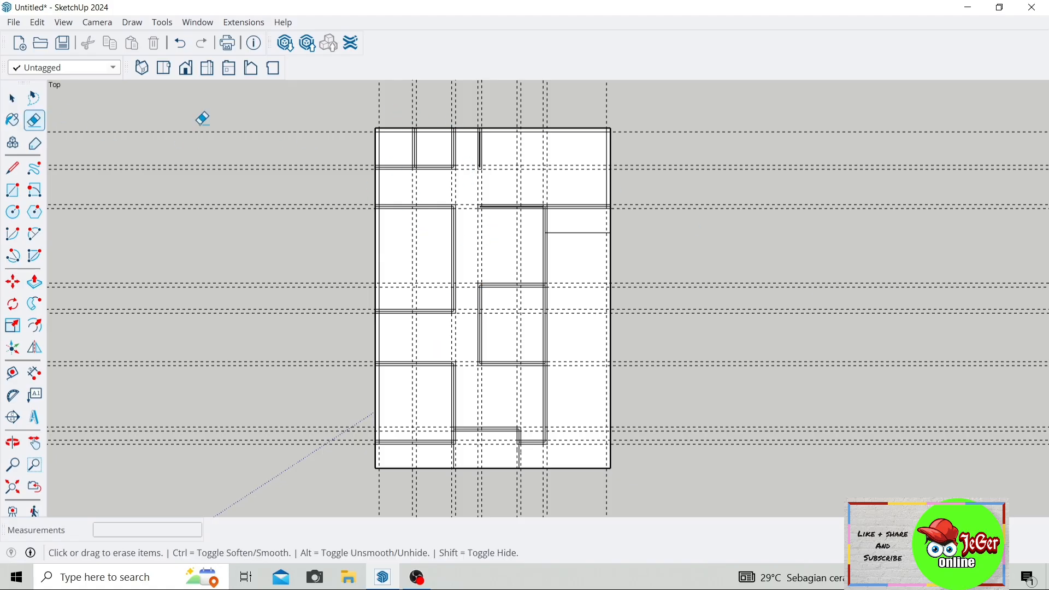
pyautogui.moveTo(202, 117); pyautogui.dragTo(214, 464)
pyautogui.moveTo(365, 104); pyautogui.dragTo(425, 105)
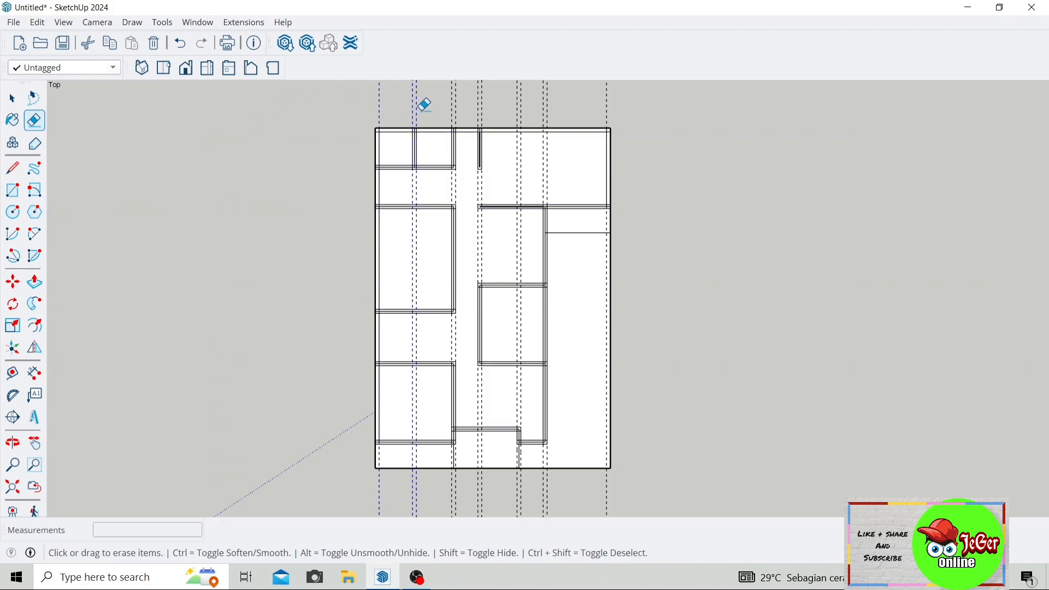
pyautogui.moveTo(646, 94); pyautogui.dragTo(646, 93)
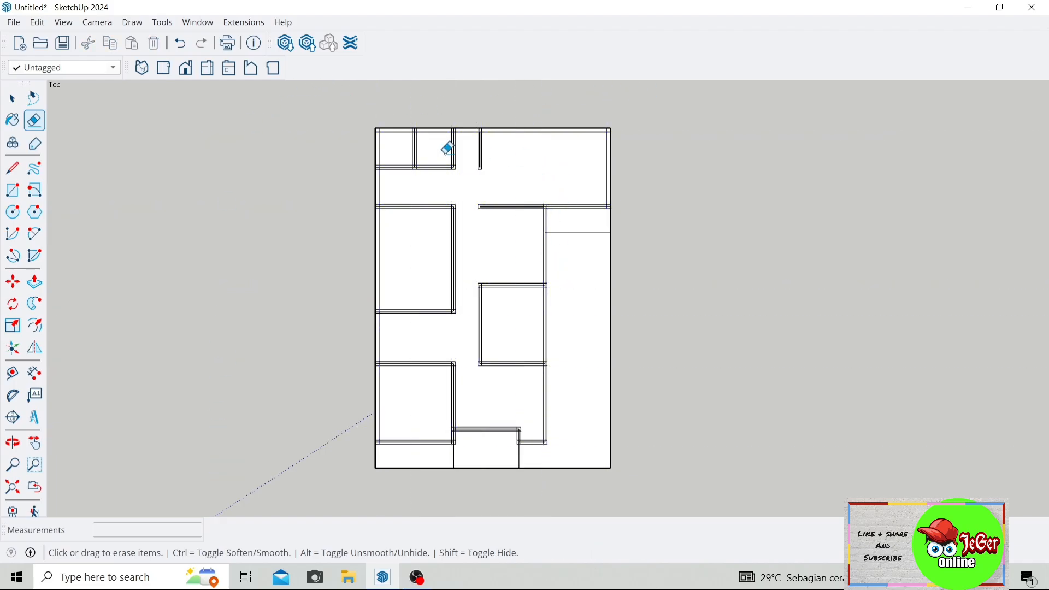
# Erase the leftover centre lines inside the partition and the bottom wall of the two small upper-left rooms
pyautogui.scroll(5, 400, 127)
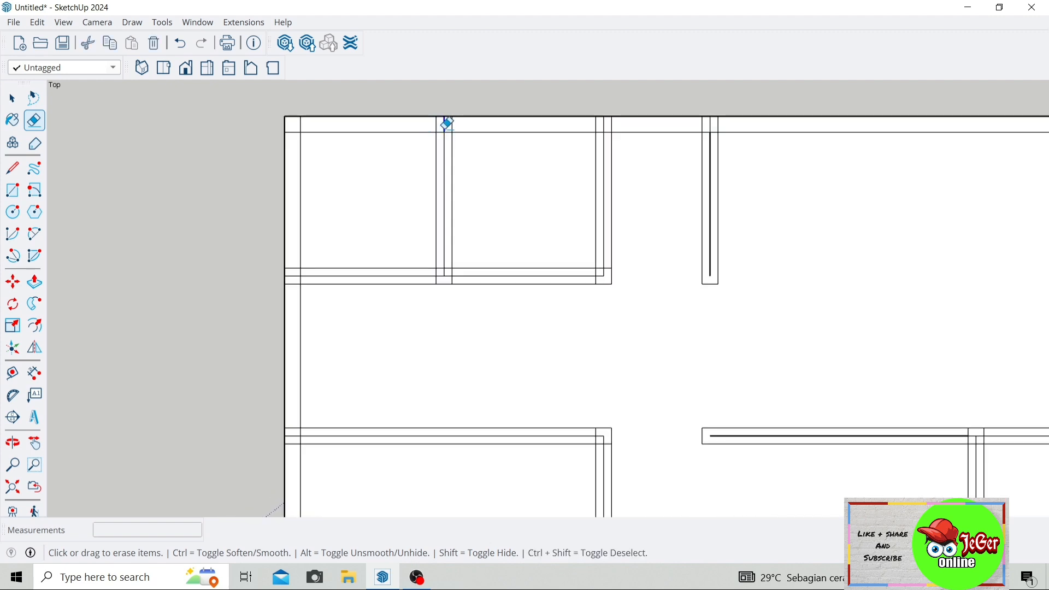
pyautogui.click(446, 148)
pyautogui.scroll(3, 298, 277)
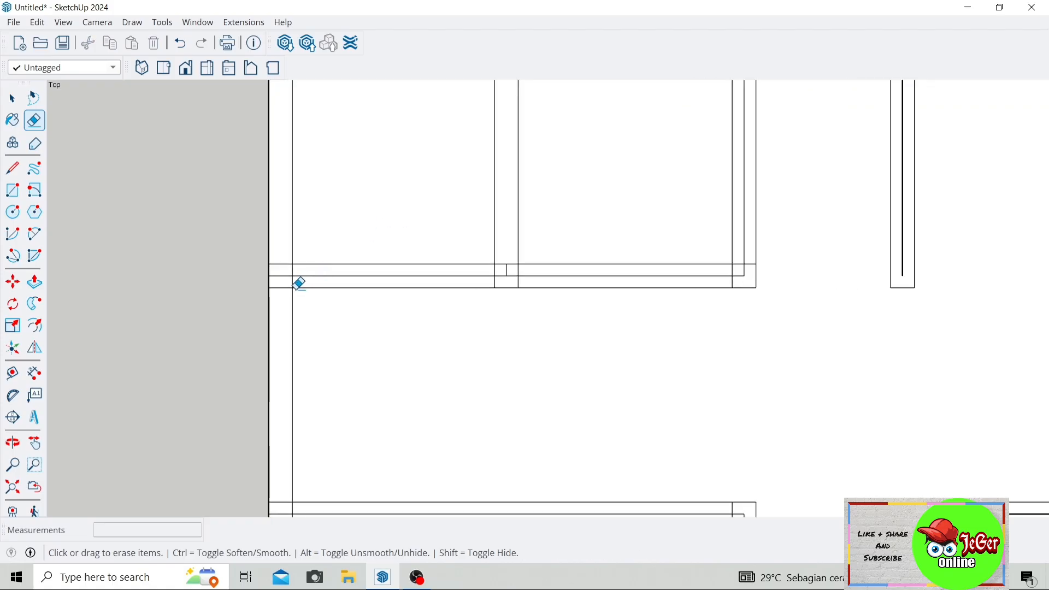
pyautogui.click(335, 276)
pyautogui.click(527, 267)
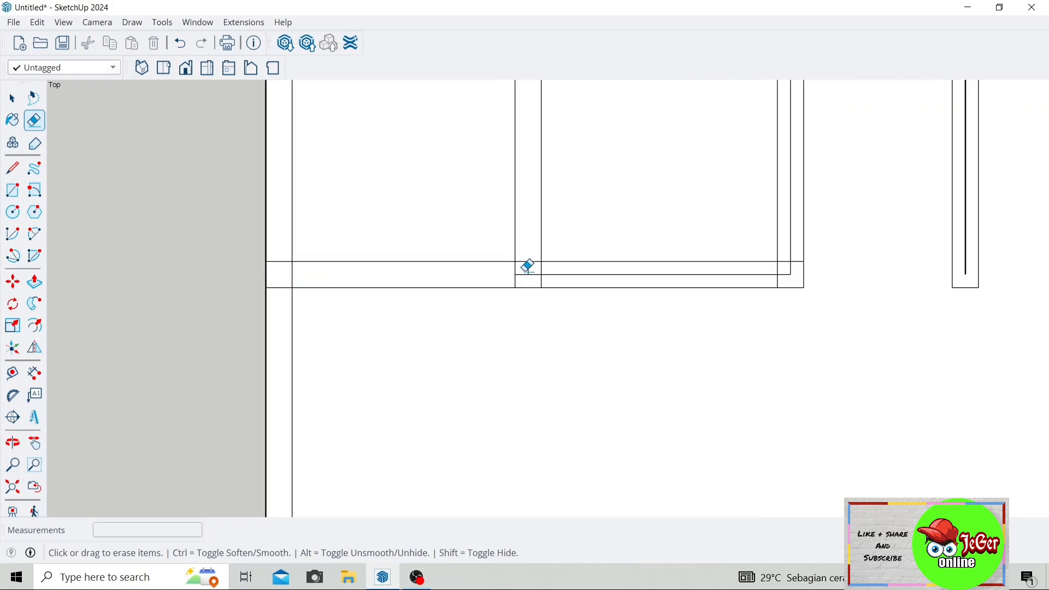
pyautogui.scroll(2, 527, 267)
pyautogui.click(566, 277)
# Erase the centre lines inside the small rooms' right-hand wall and the short upper wall across the corridor, including the corner remnants
pyautogui.scroll(-4, 519, 261)
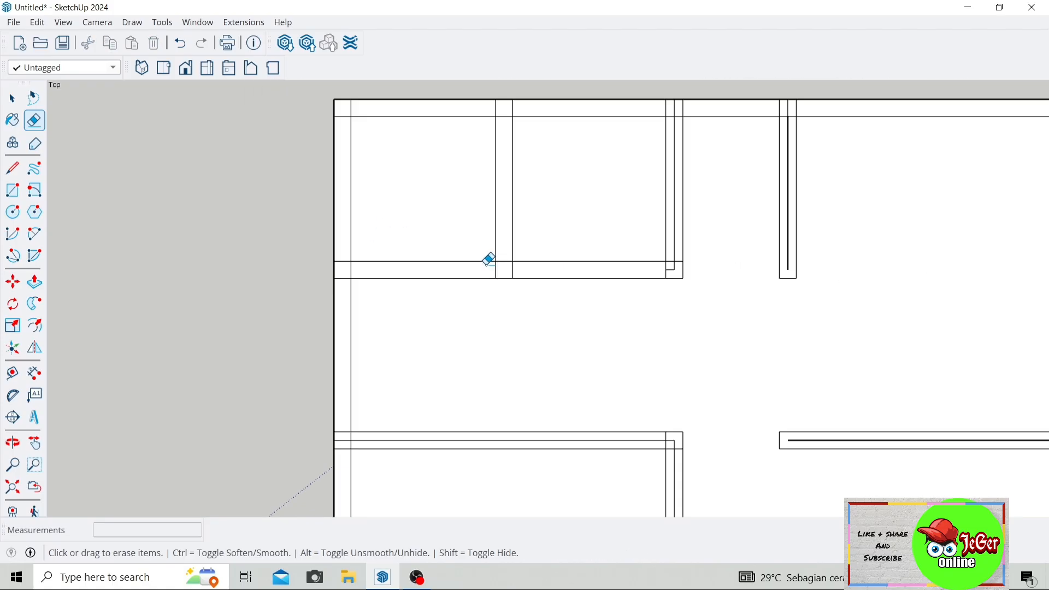
pyautogui.scroll(3, 628, 141)
pyautogui.click(626, 144)
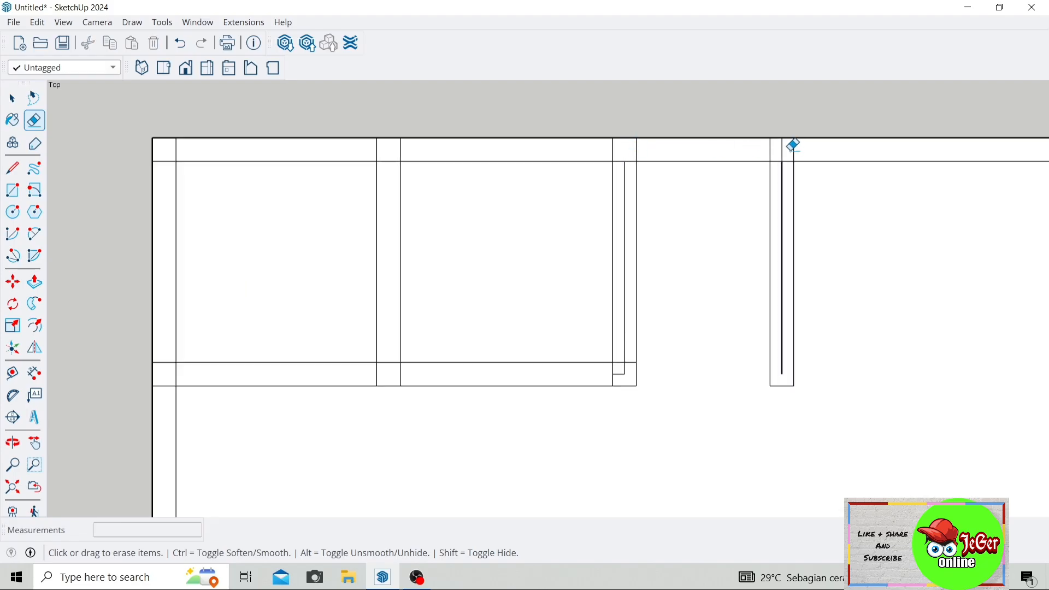
pyautogui.click(783, 169)
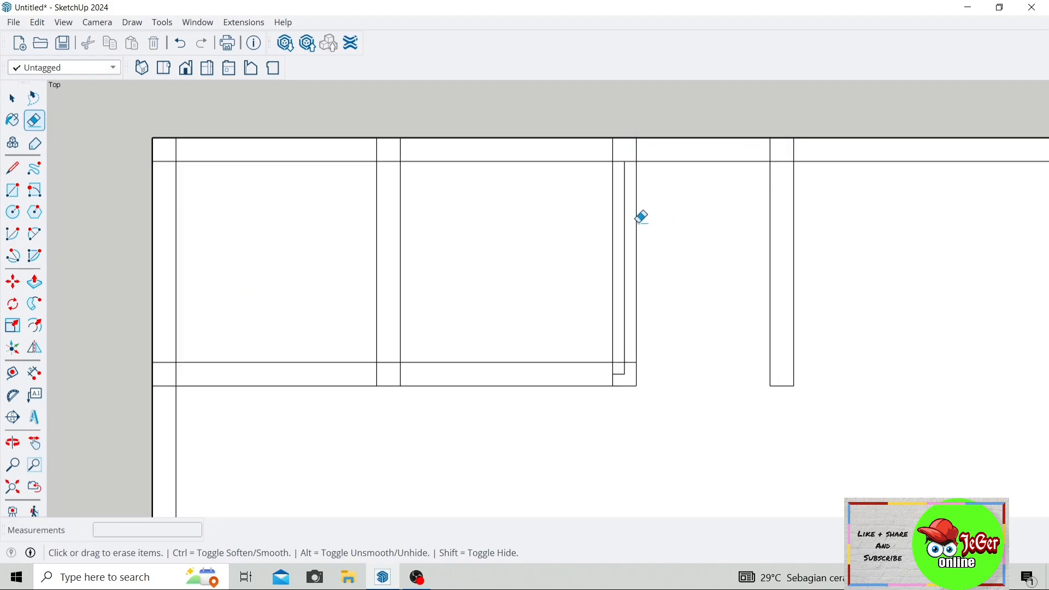
pyautogui.click(625, 211)
pyautogui.scroll(3, 632, 376)
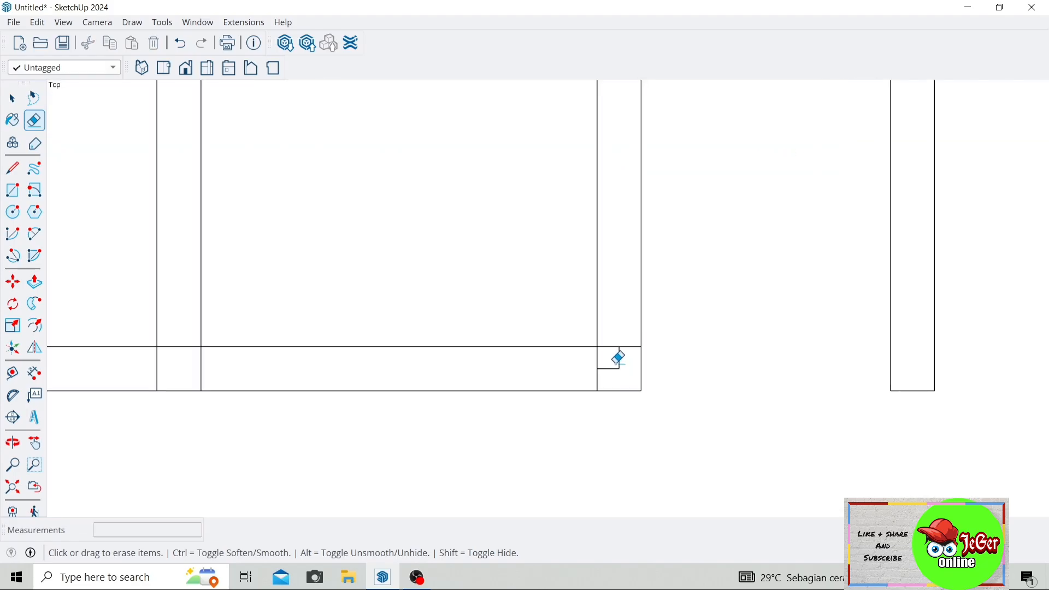
pyautogui.scroll(-4, 619, 344)
# Erase the centre lines inside the large left-hand room's right and top walls, including the stub at the outer wall
pyautogui.scroll(3, 616, 431)
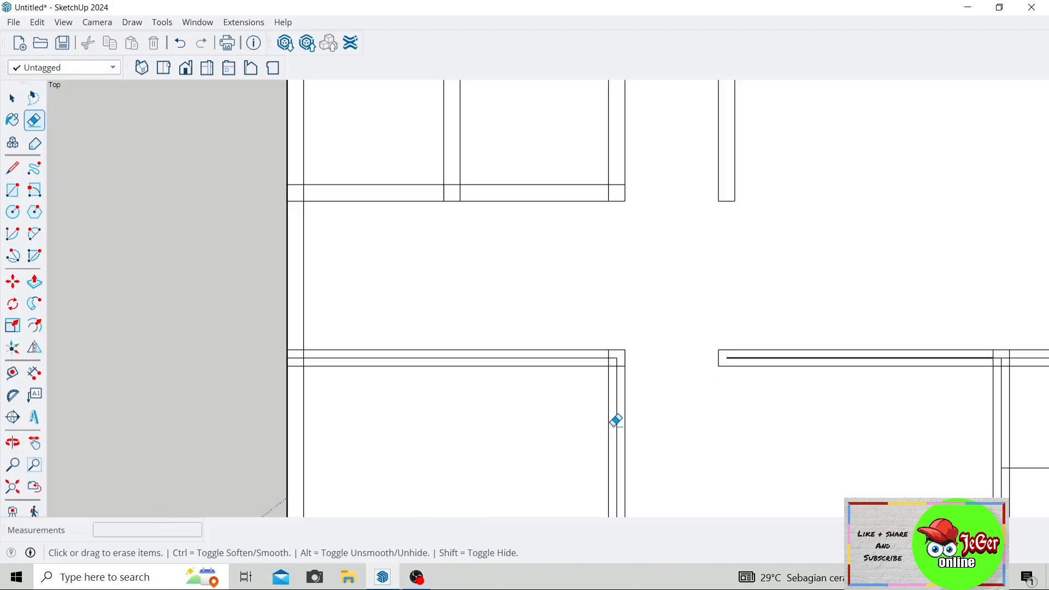
pyautogui.scroll(2, 615, 407)
pyautogui.click(622, 327)
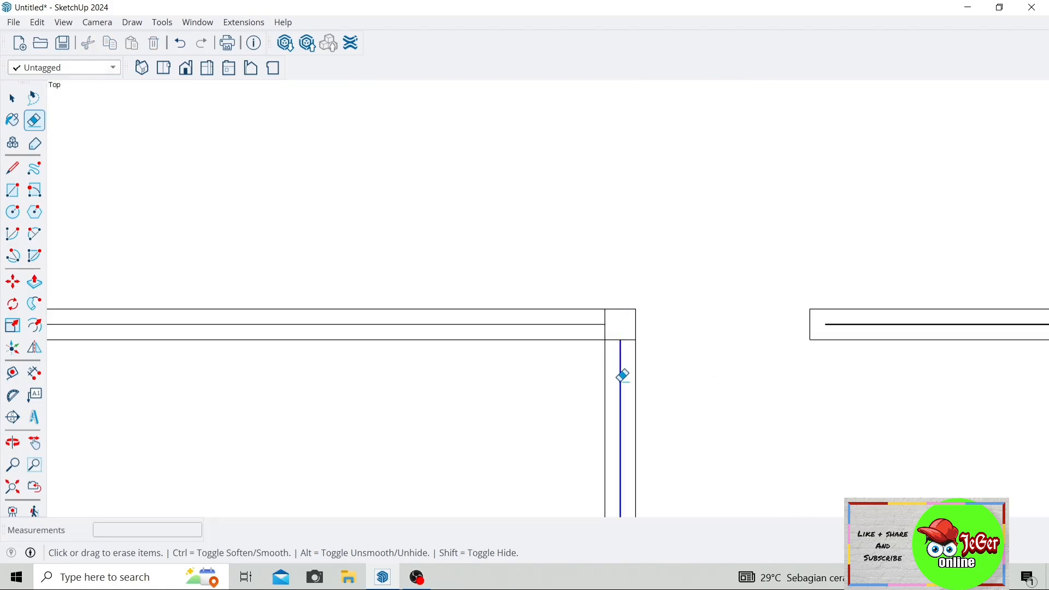
pyautogui.click(621, 375)
pyautogui.click(585, 324)
pyautogui.scroll(-1, 589, 322)
pyautogui.scroll(-2, 590, 319)
pyautogui.scroll(2, 304, 312)
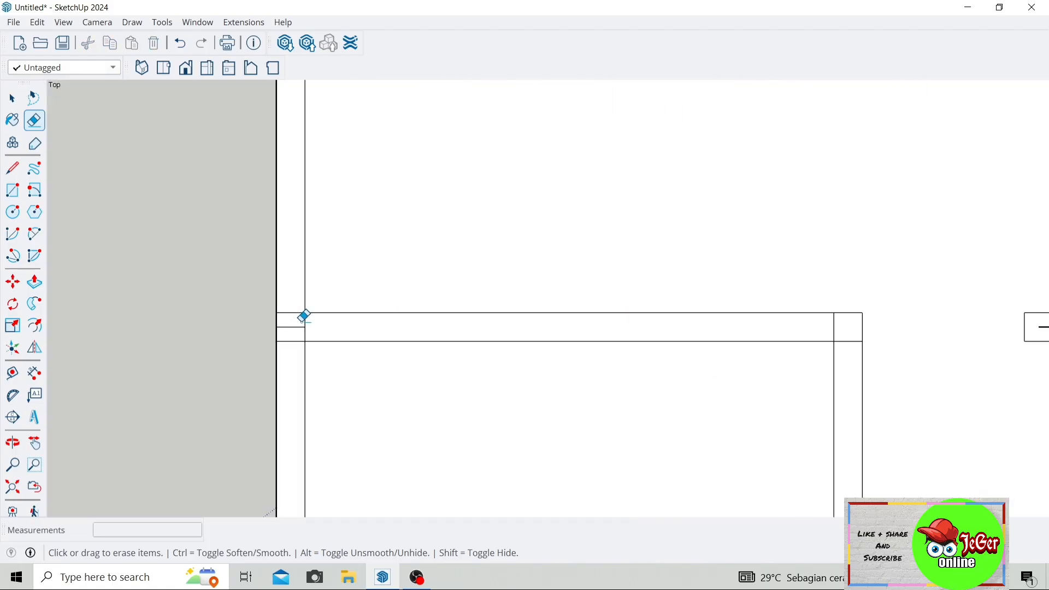
pyautogui.scroll(-2, 298, 322)
# Draw a 15 × 15 cm square at the left end of the upper middle room's top wall
pyautogui.scroll(2, 614, 311)
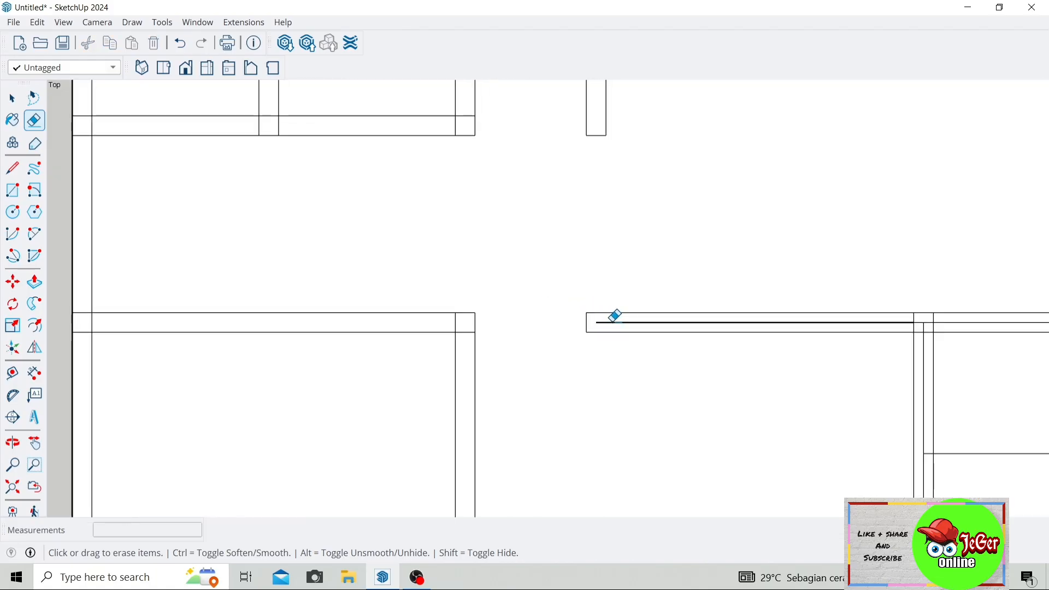
pyautogui.scroll(-1, 613, 312)
pyautogui.click(12, 191)
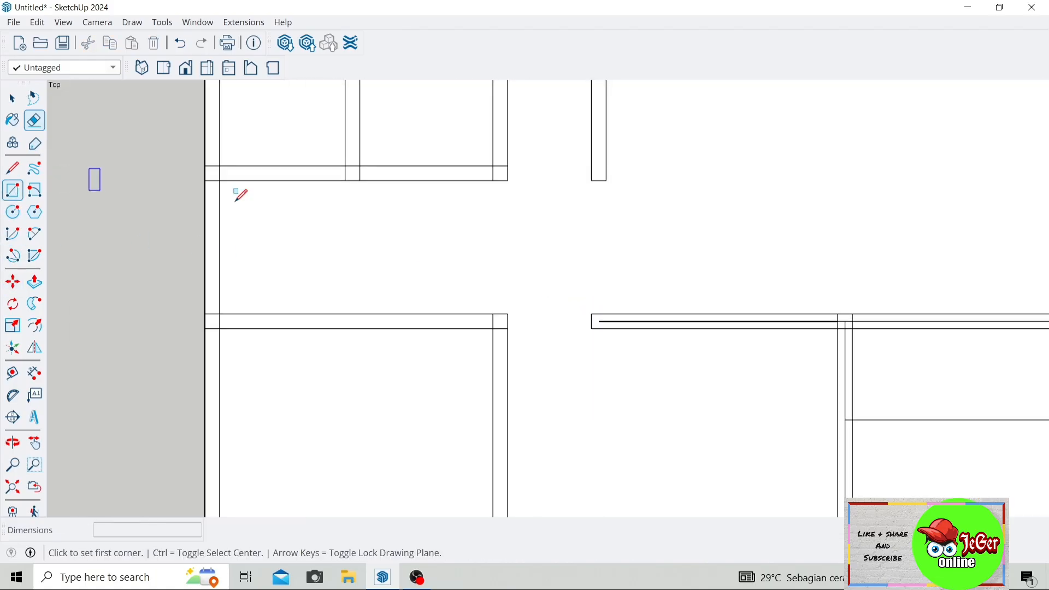
pyautogui.click(593, 314)
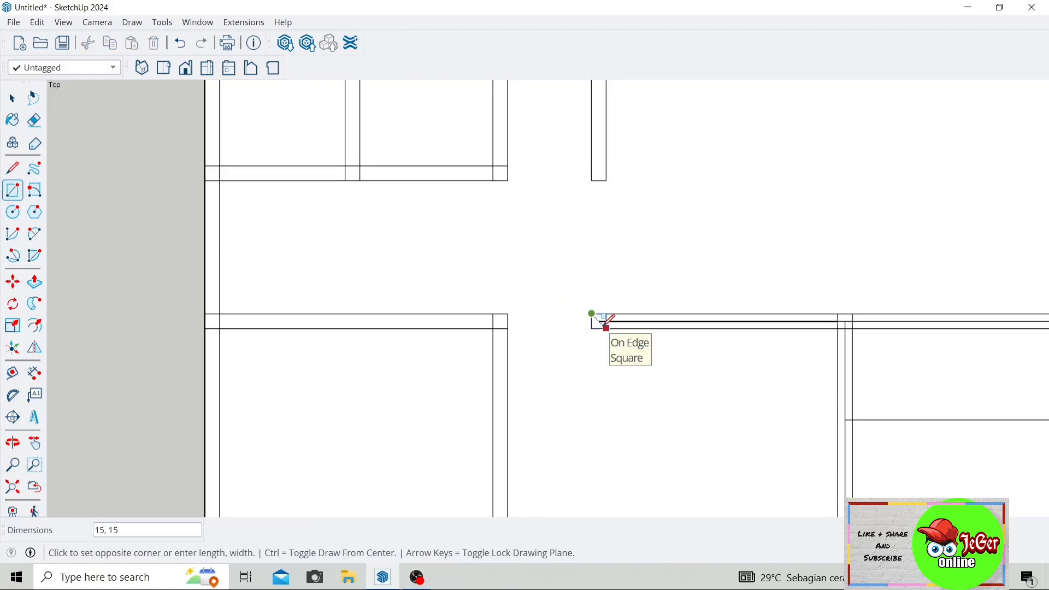
pyautogui.write('15,')
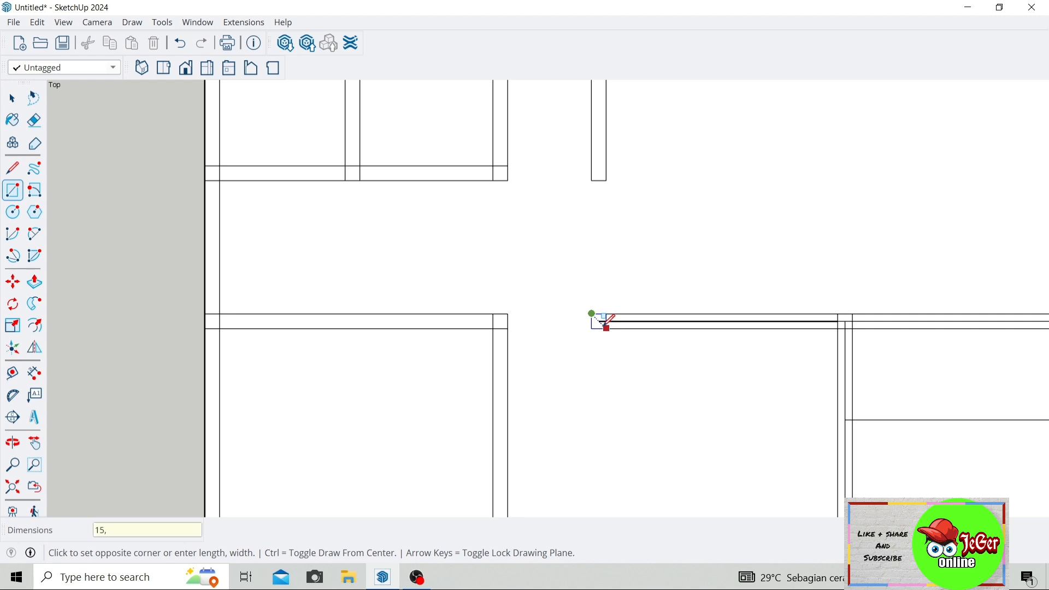
pyautogui.write('15')
pyautogui.press('Return')
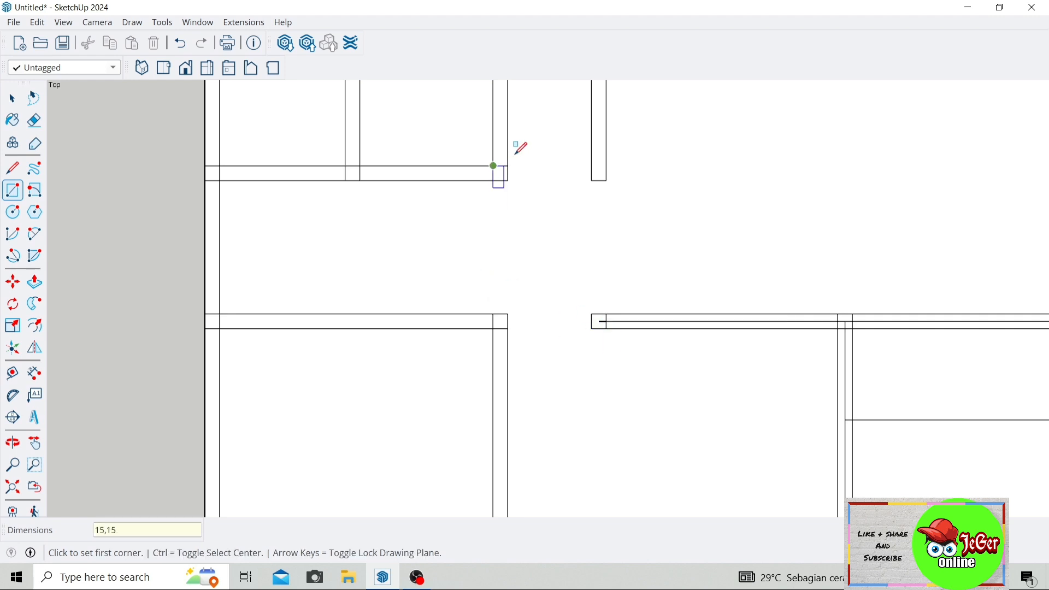
# Draw a 15 × 15 cm square at the lower end of the short upper wall beside the corridor
pyautogui.scroll(3, 580, 150)
pyautogui.click(603, 198)
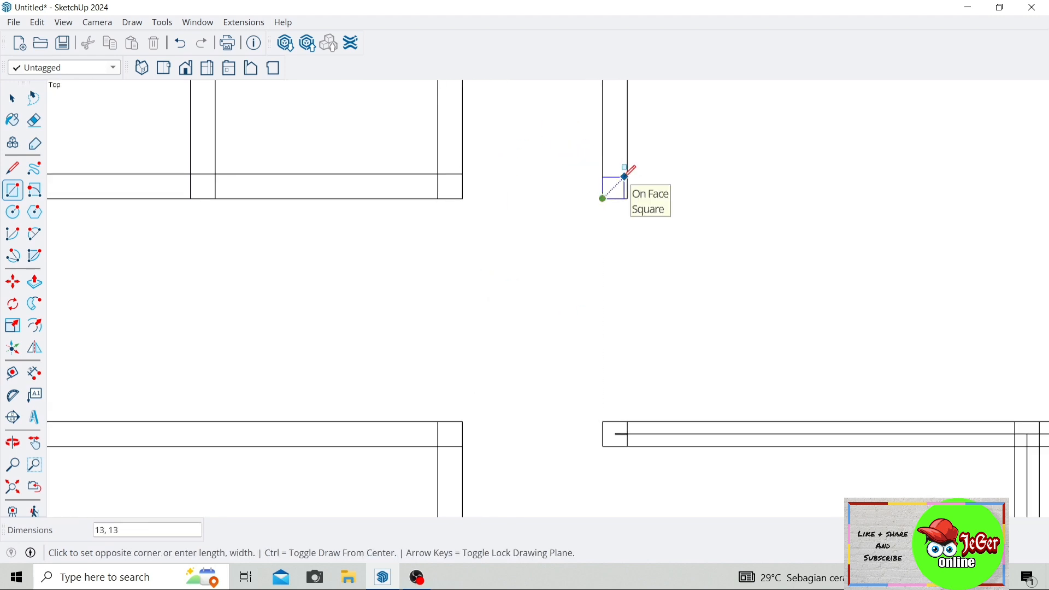
pyautogui.write('15')
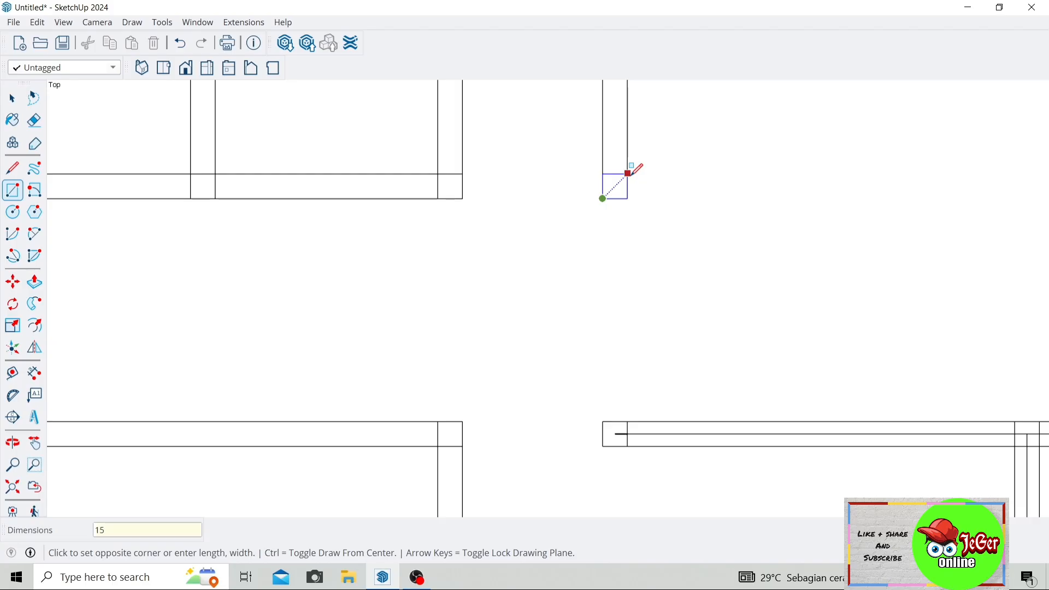
pyautogui.press('Return')
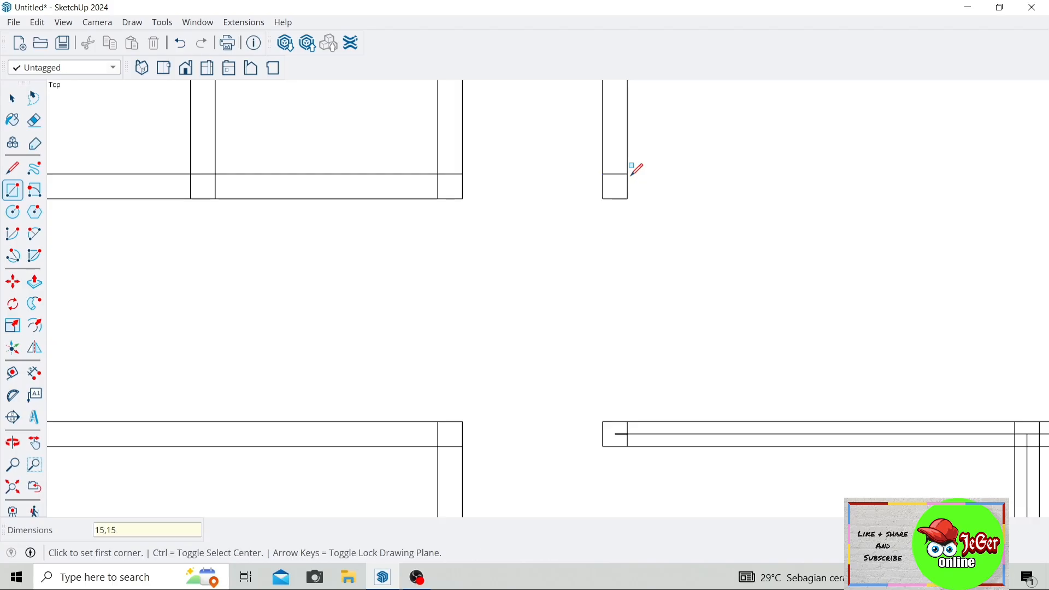
# Erase the centre lines inside the upper middle room's top wall and its extension past the right-hand wall junction
pyautogui.click(34, 120)
pyautogui.scroll(2, 612, 429)
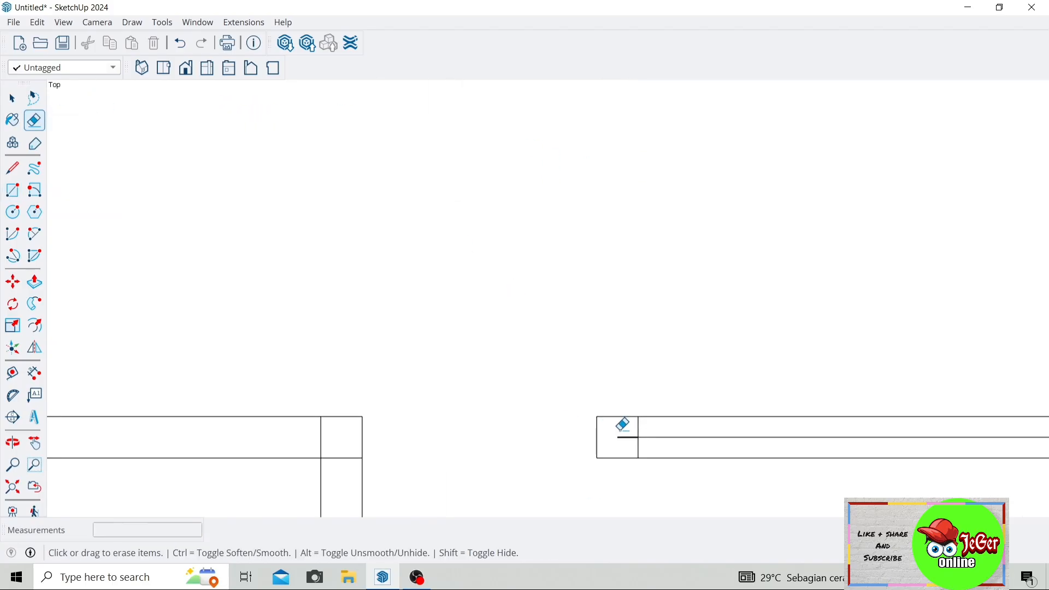
pyautogui.scroll(-4, 429, 316)
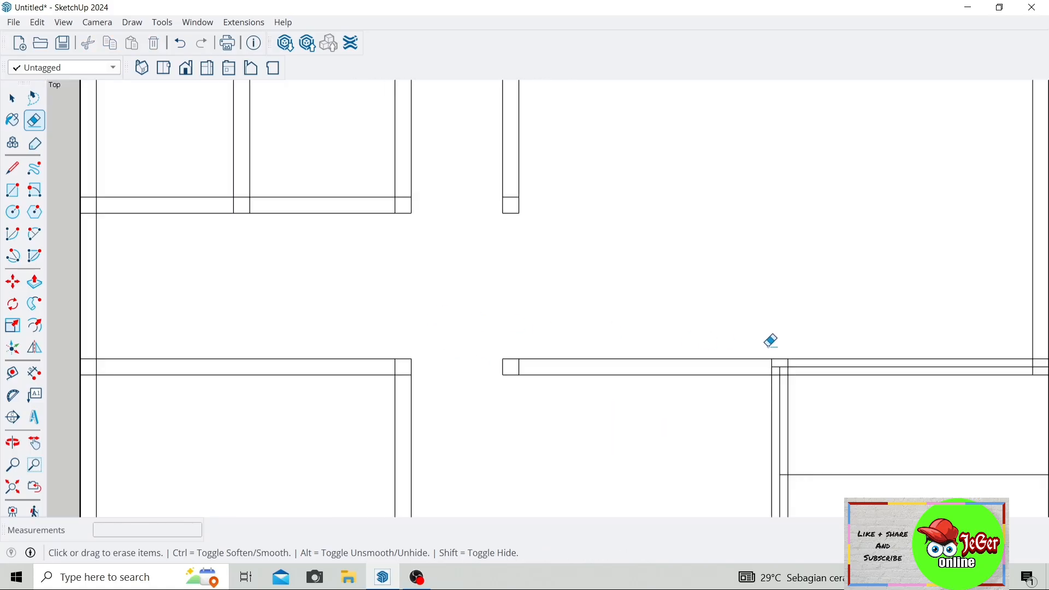
pyautogui.scroll(1, 767, 346)
pyautogui.click(802, 373)
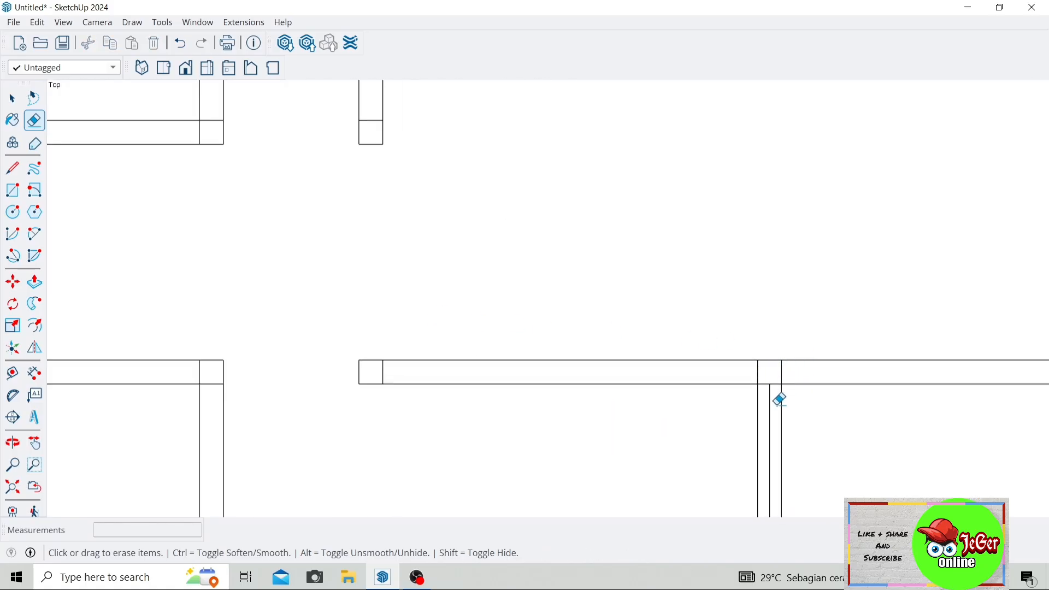
# Draw a line across the thickness of the recessed front entrance wall at its midpoint
pyautogui.press('space')
pyautogui.hotkey('shift', 'z')
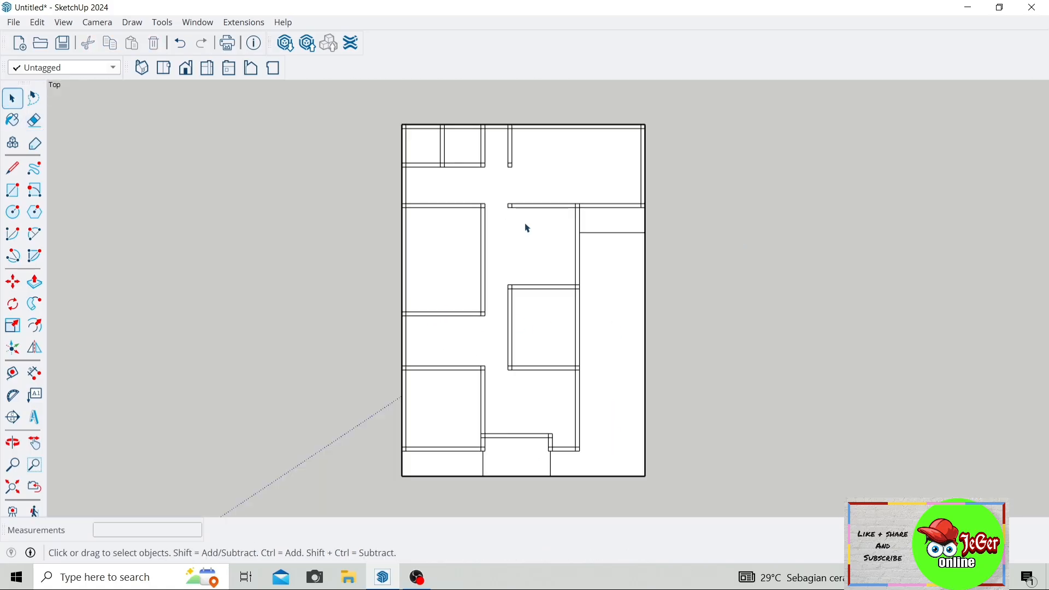
pyautogui.scroll(-1, 500, 254)
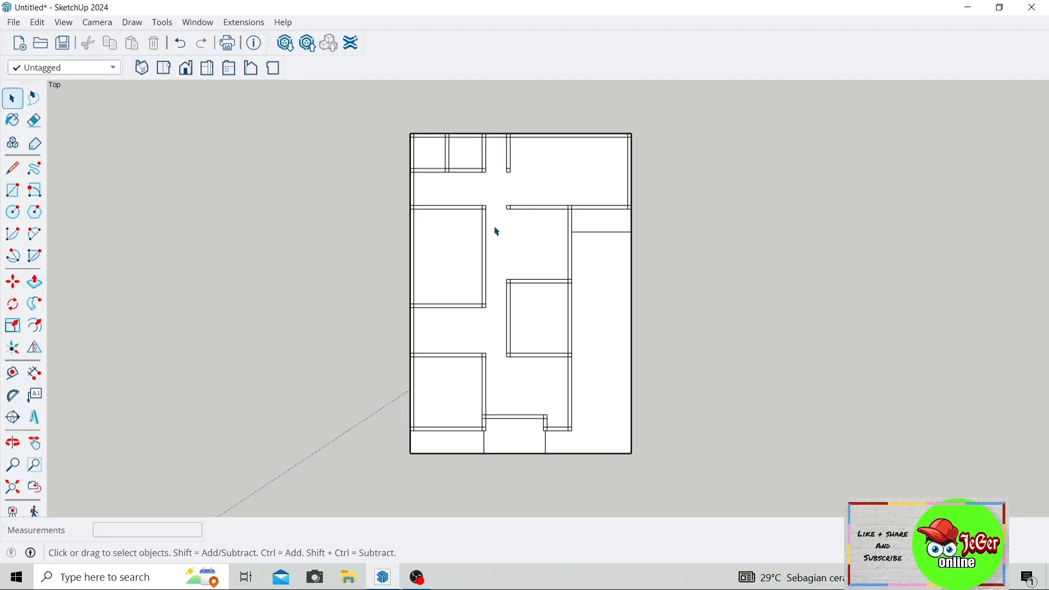
pyautogui.scroll(1, 494, 247)
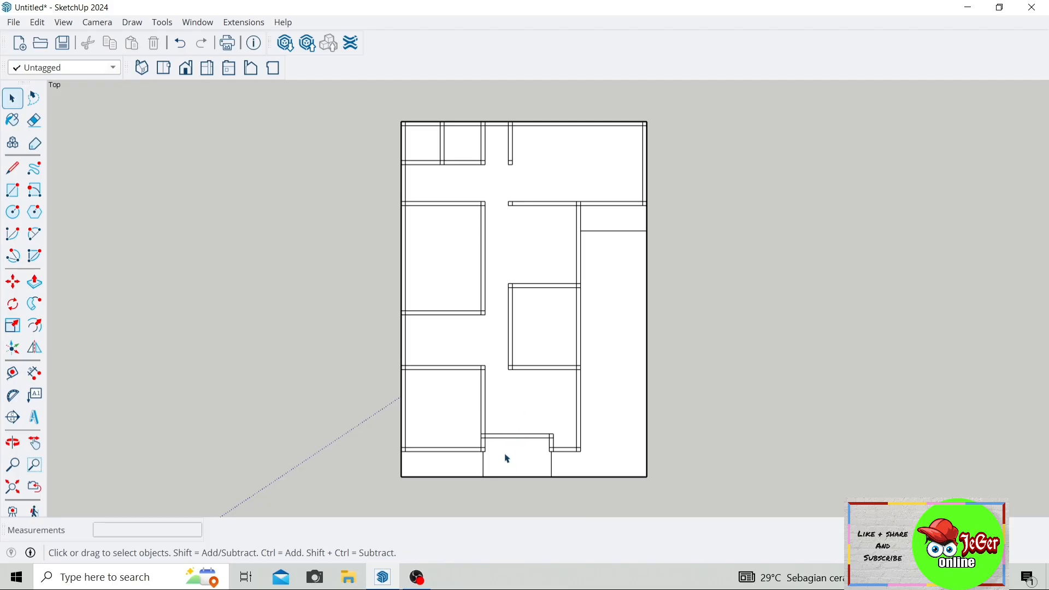
pyautogui.scroll(6, 508, 460)
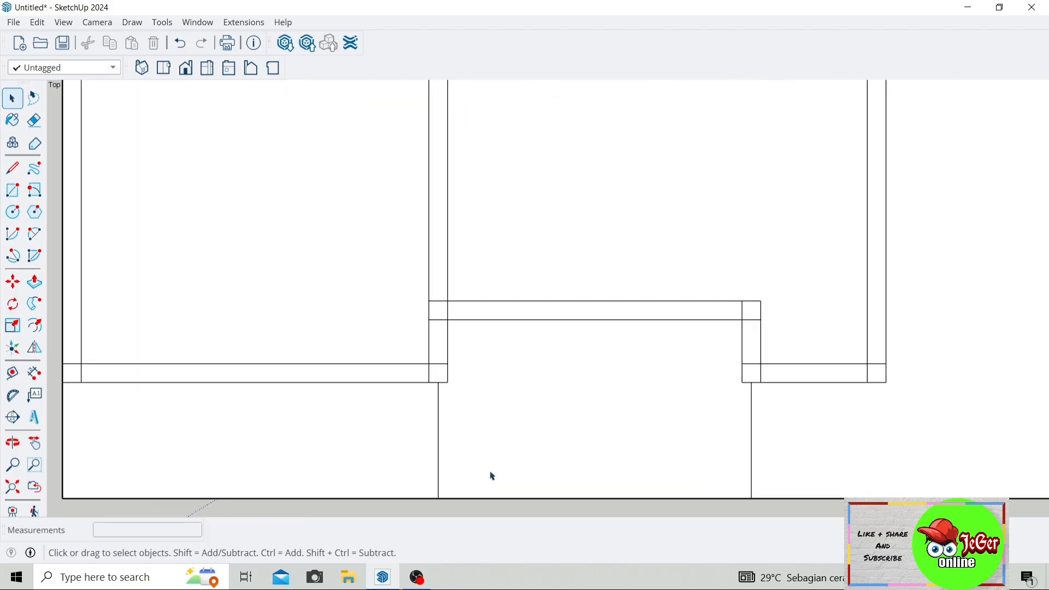
pyautogui.click(12, 168)
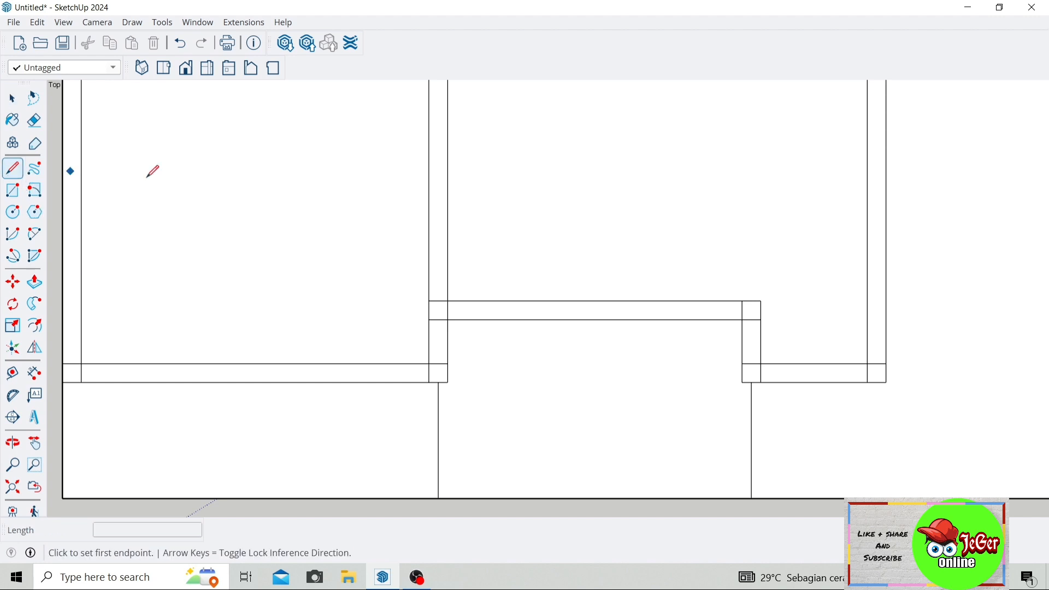
pyautogui.click(596, 300)
pyautogui.click(595, 319)
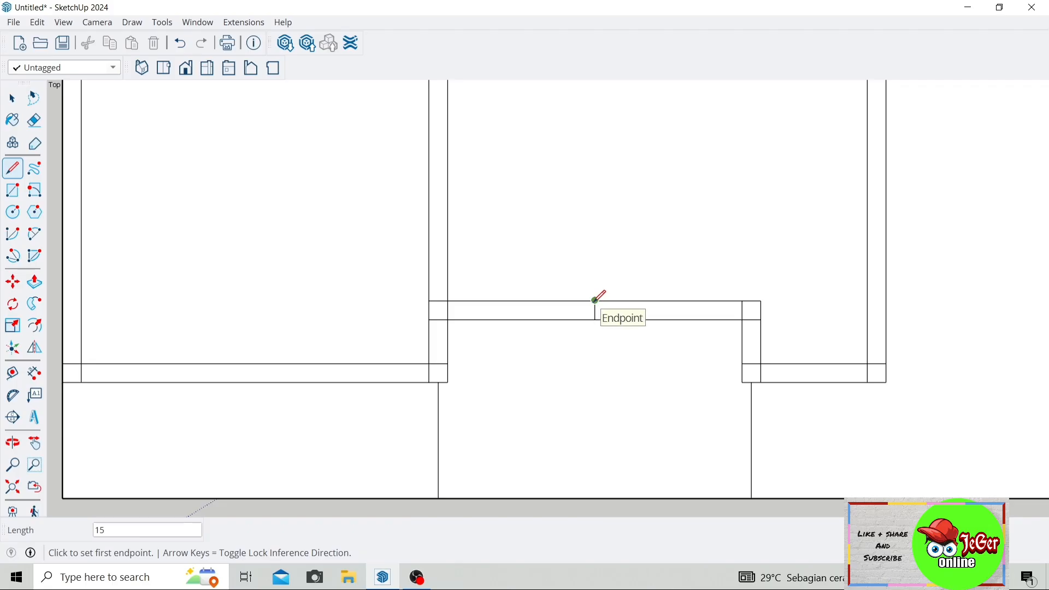
# Mark the door opening's left edge with a line across the entrance wall, 70 cm left of the centre line
pyautogui.click(596, 300)
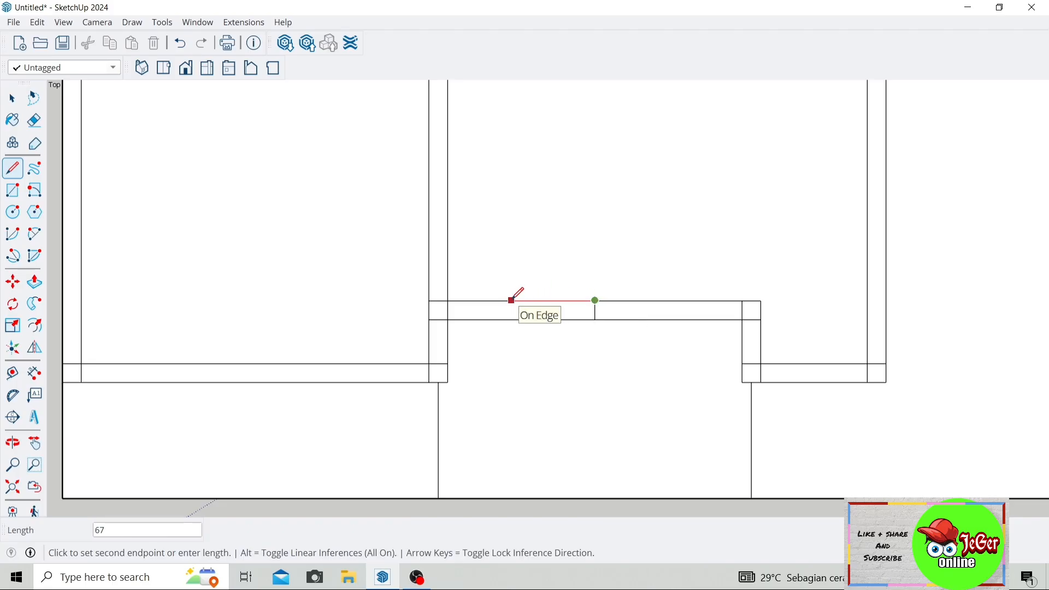
pyautogui.write('7')
pyautogui.press('Return')
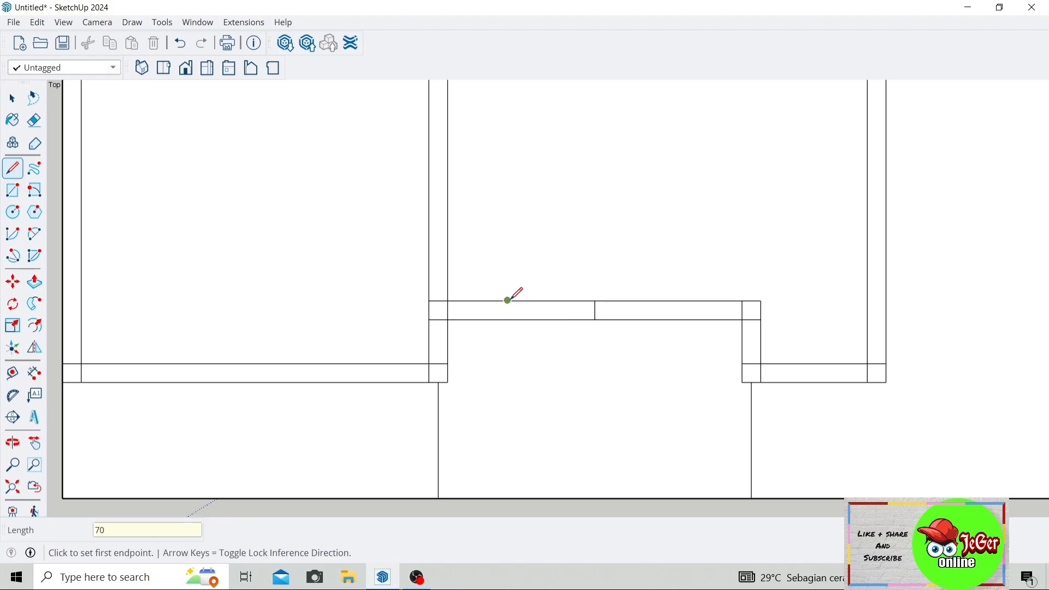
pyautogui.click(508, 300)
pyautogui.click(508, 320)
# Mark the door opening's right edge with a line across the entrance wall, 70 cm right of the centre line
pyautogui.click(596, 301)
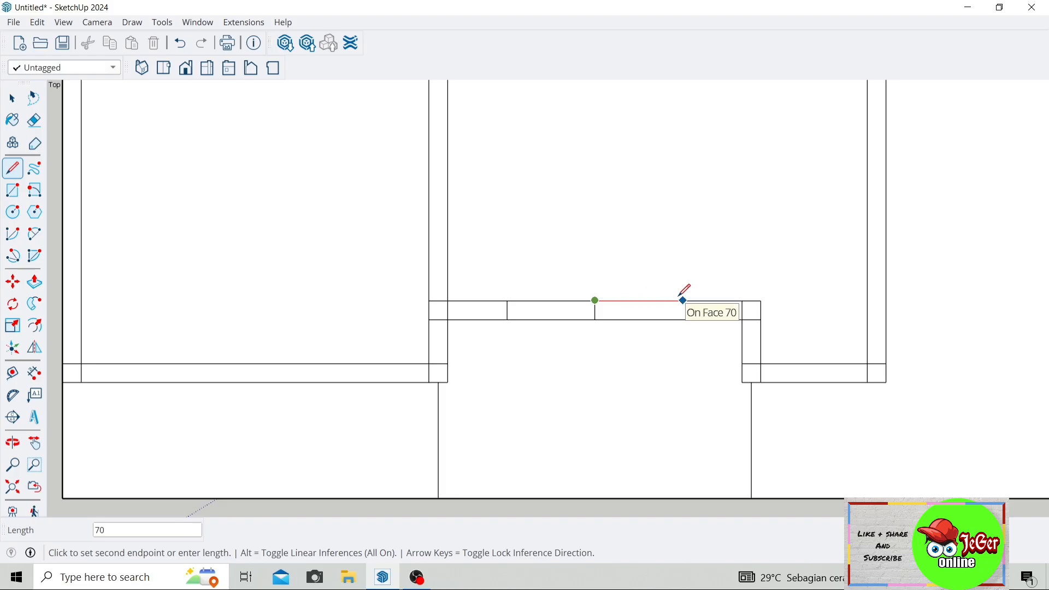
pyautogui.write('7')
pyautogui.press('Escape')
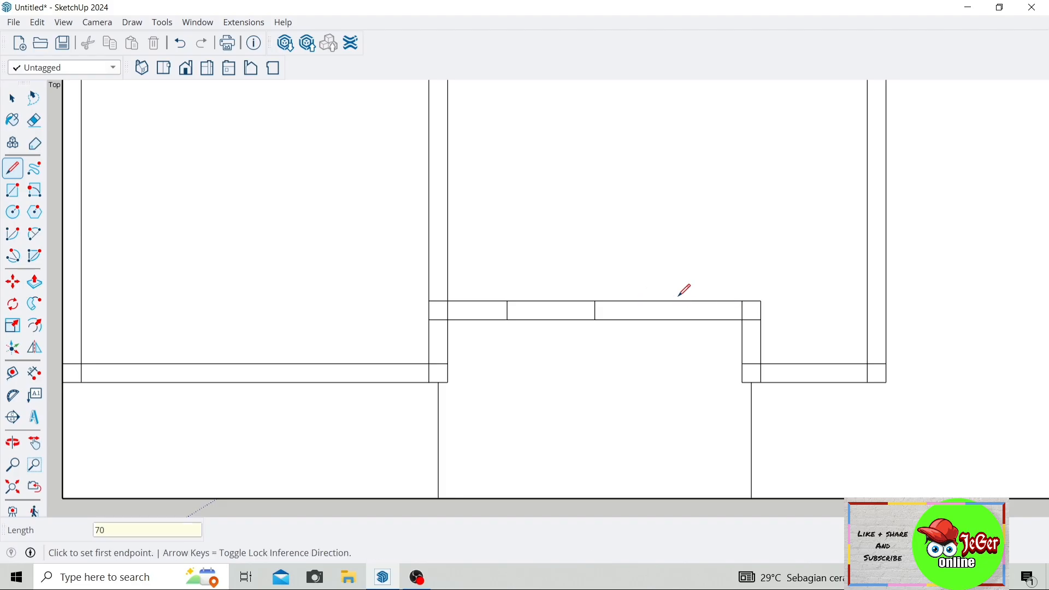
pyautogui.click(683, 301)
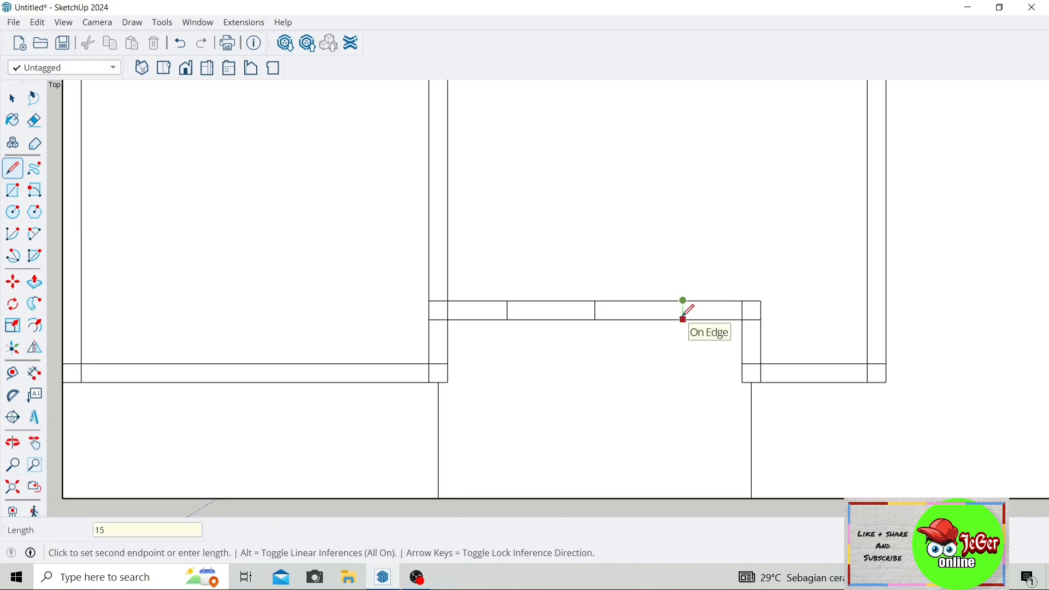
pyautogui.click(683, 320)
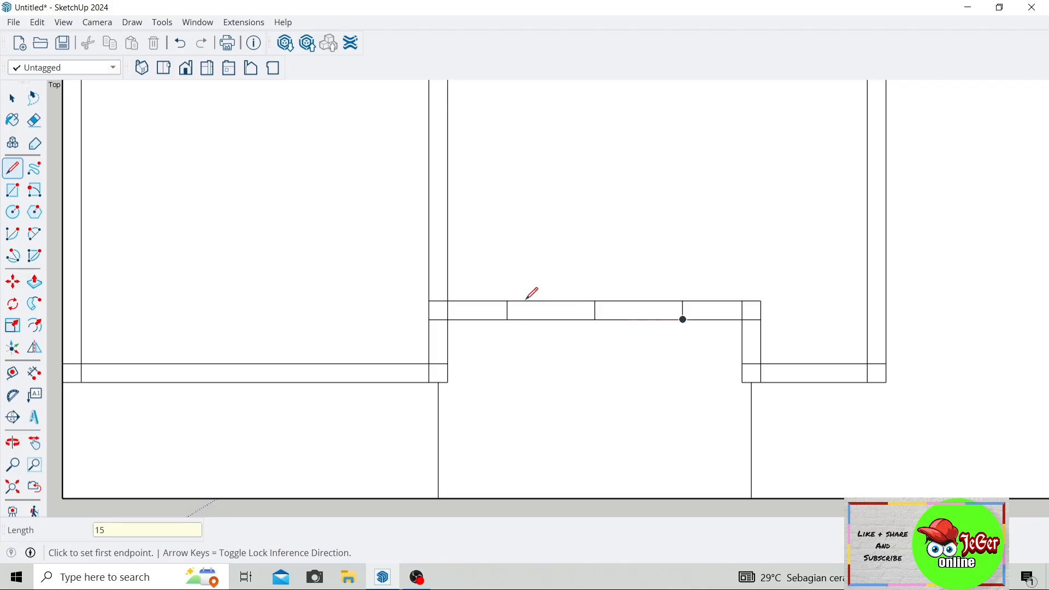
# Draw a 15 × 5 cm door-frame rectangle just inside each end of the entrance opening
pyautogui.click(13, 190)
pyautogui.scroll(3, 524, 306)
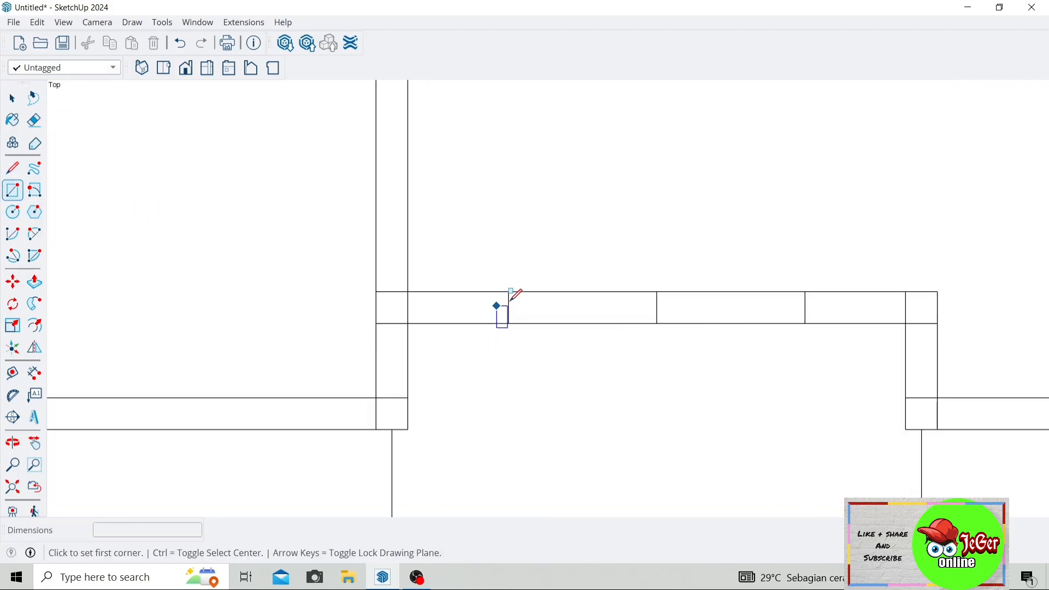
pyautogui.click(509, 292)
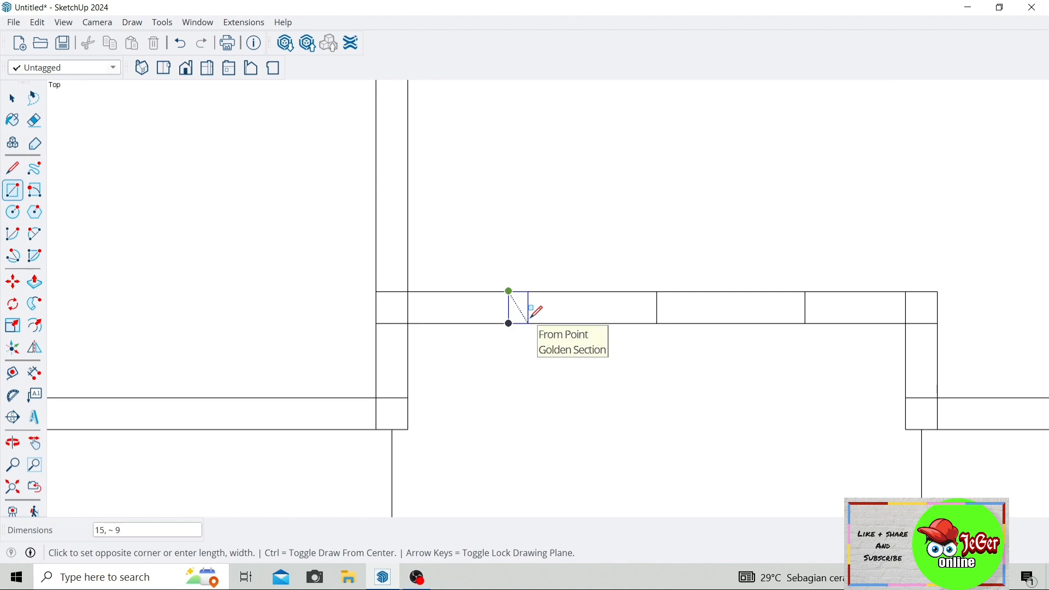
pyautogui.write('15,5')
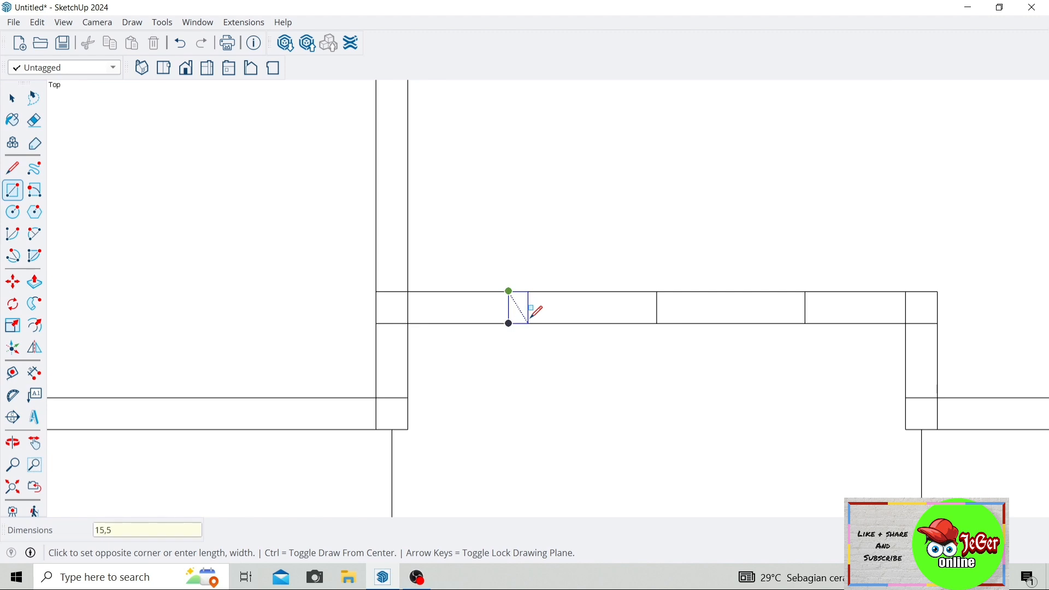
pyautogui.press('Return')
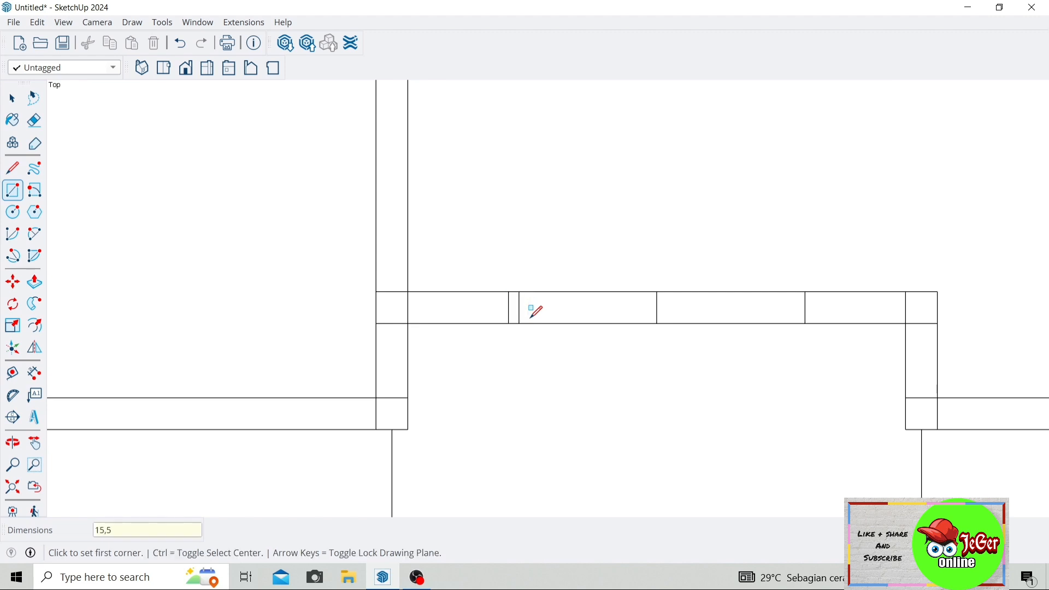
pyautogui.click(806, 291)
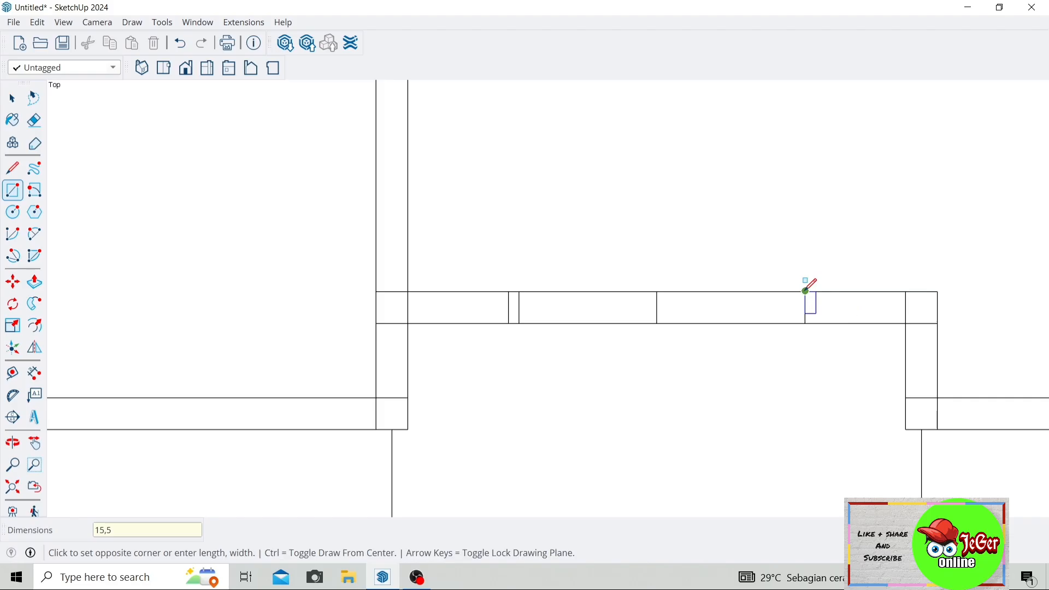
pyautogui.click(795, 323)
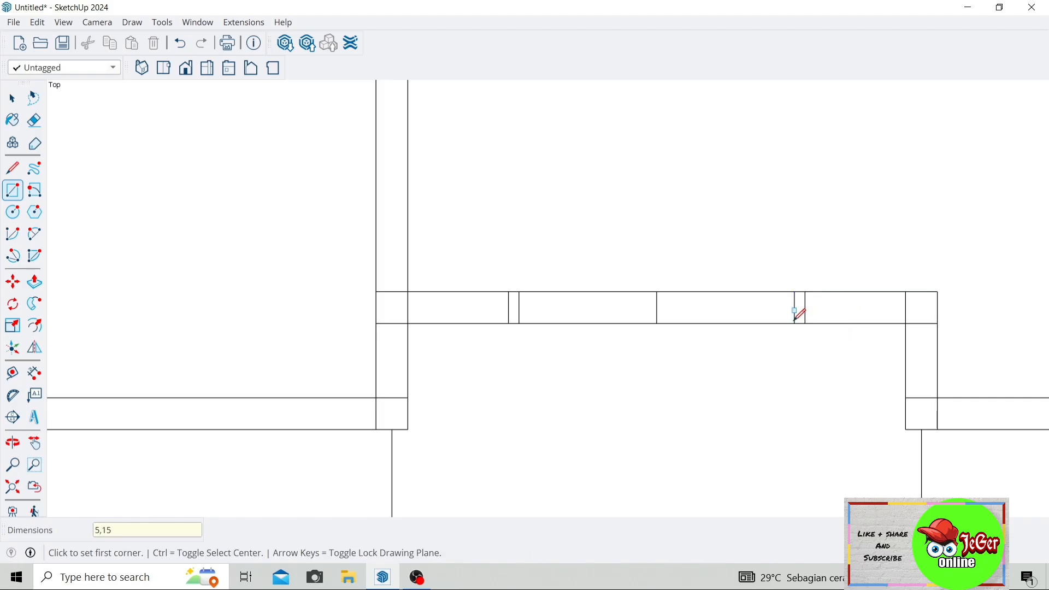
# Draw two open door leaves of 5 × 65 cm, extending into the house from the inner corners of the two door frames
pyautogui.click(519, 290)
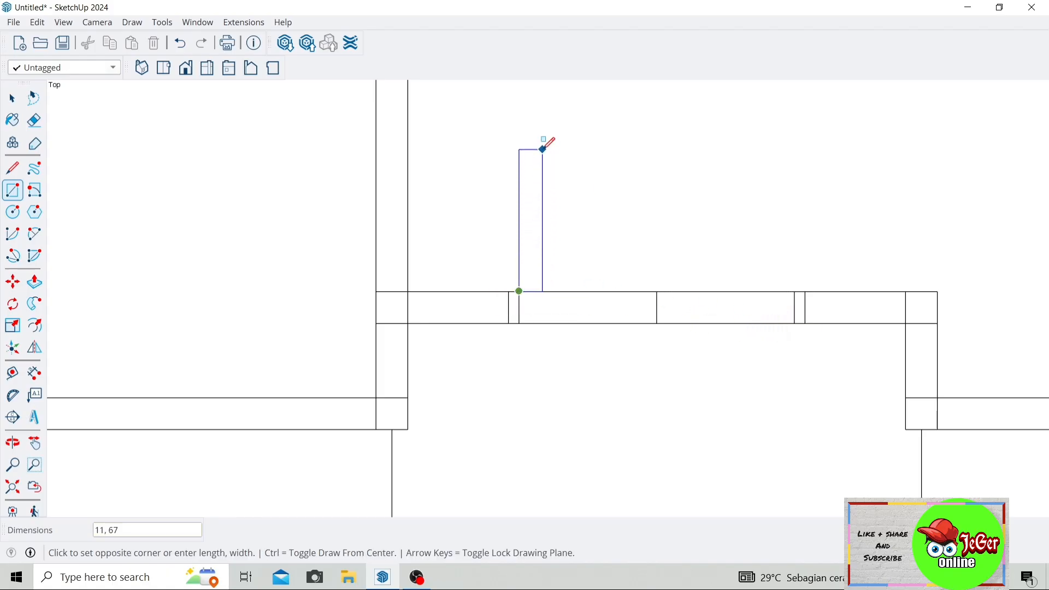
pyautogui.write('5,65')
pyautogui.press('Return')
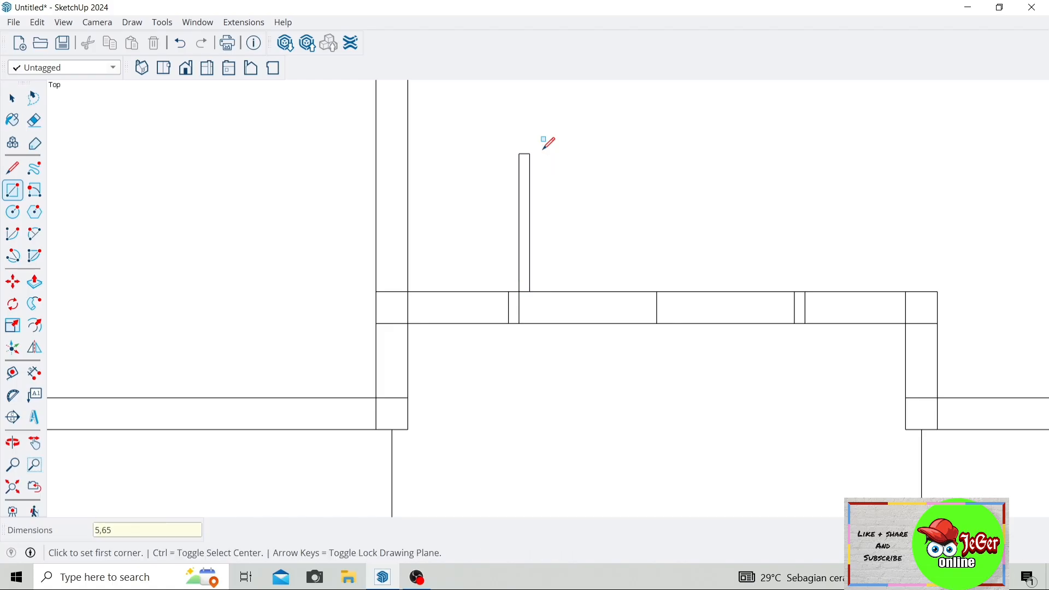
pyautogui.click(795, 290)
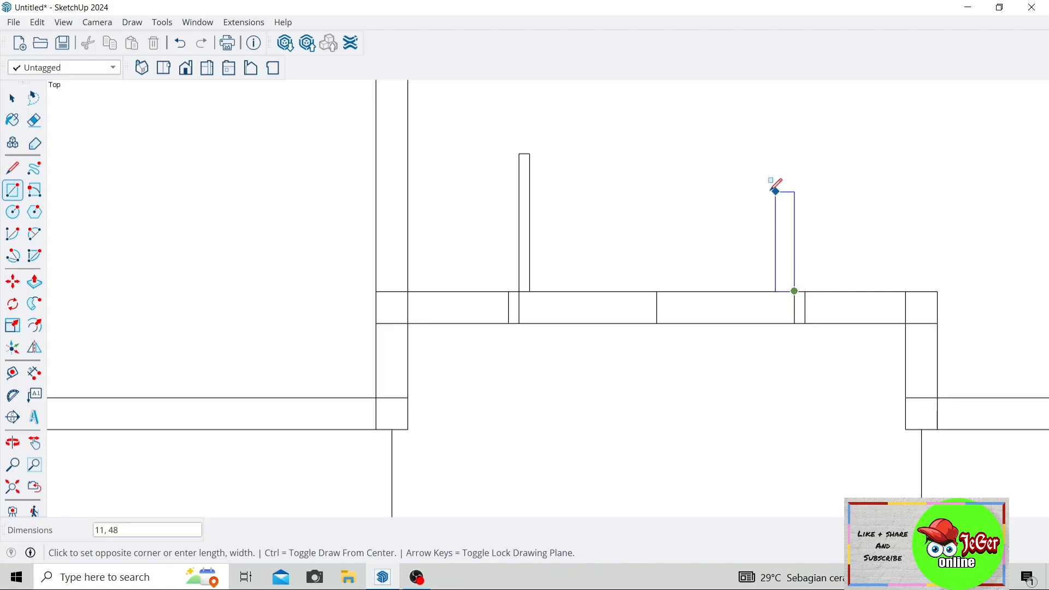
pyautogui.write('5')
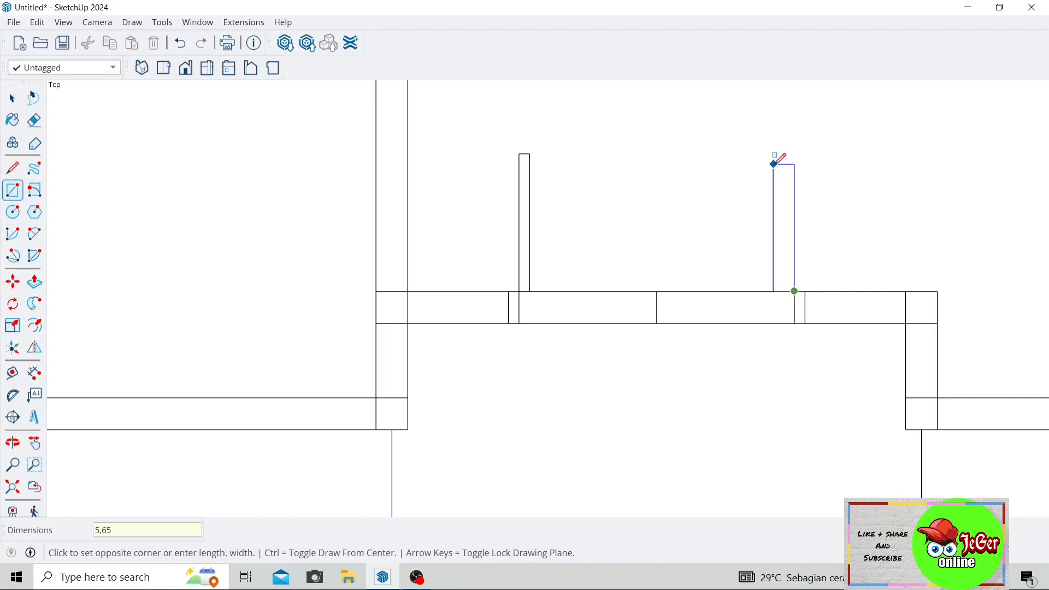
pyautogui.write(',65')
pyautogui.press('Return')
# Draw the two door-swing arcs from the opening's centre point to the inner tip of each door leaf
pyautogui.scroll(-2, 661, 295)
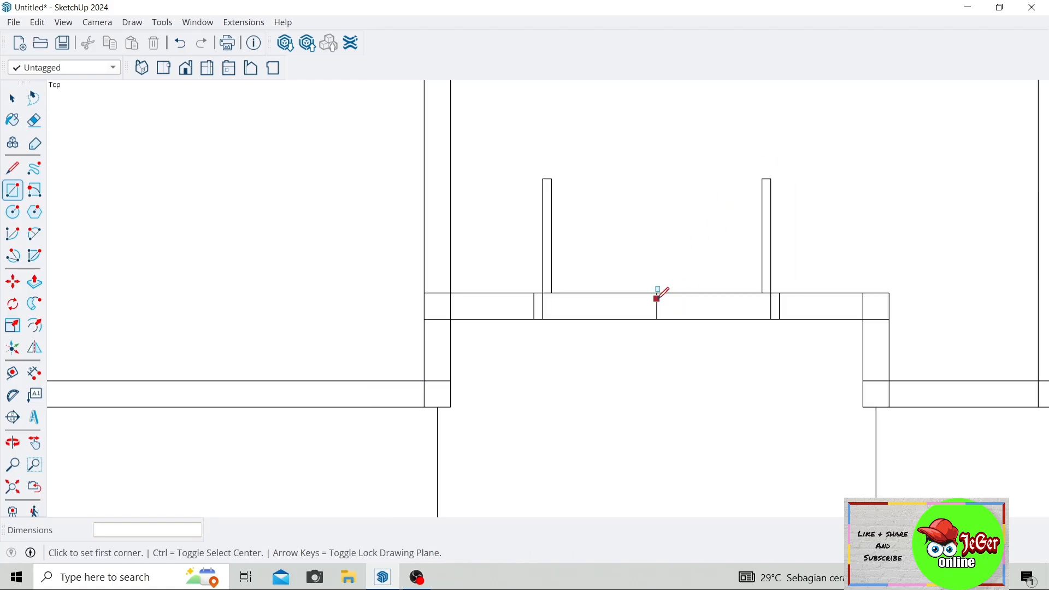
pyautogui.scroll(1, 671, 145)
pyautogui.scroll(1, 672, 145)
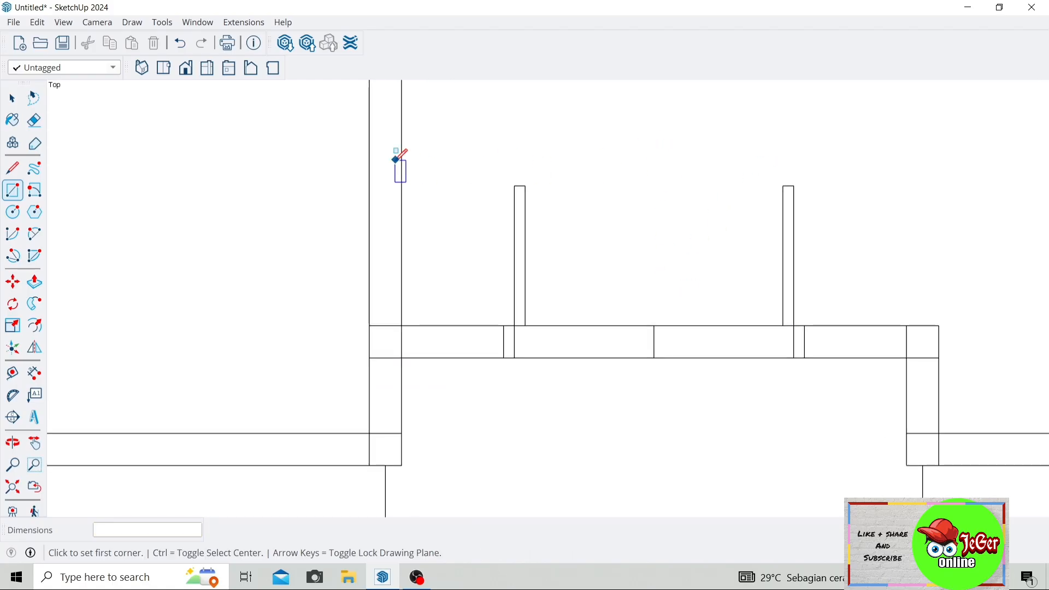
pyautogui.click(36, 244)
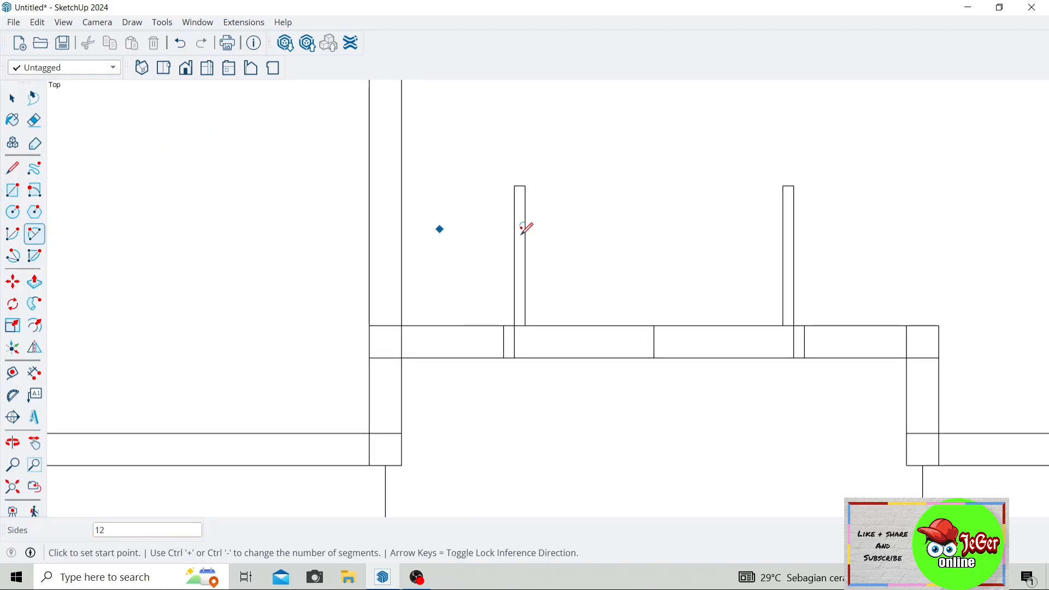
pyautogui.click(655, 326)
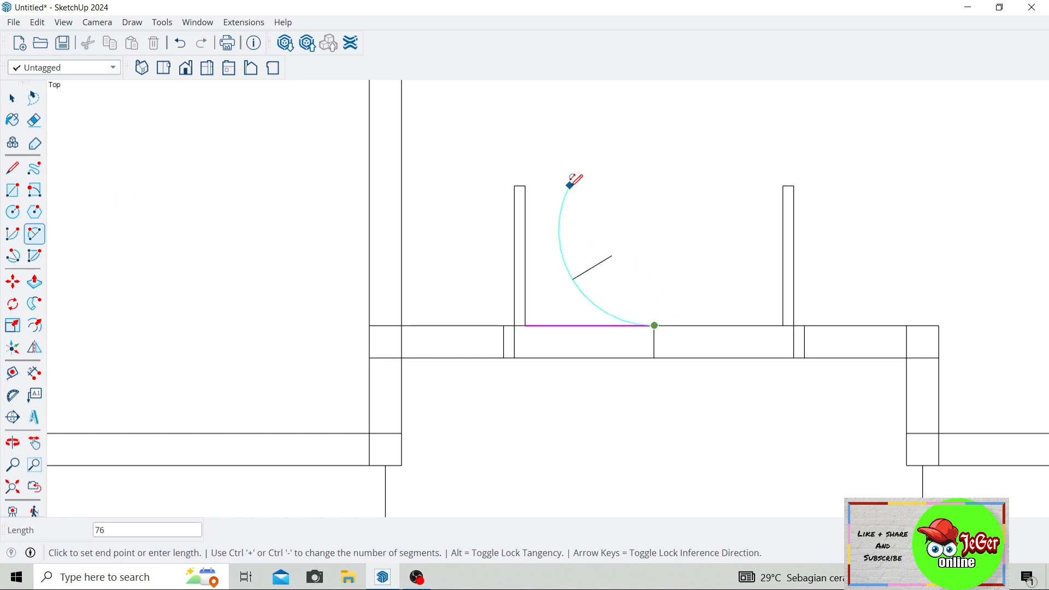
pyautogui.click(526, 185)
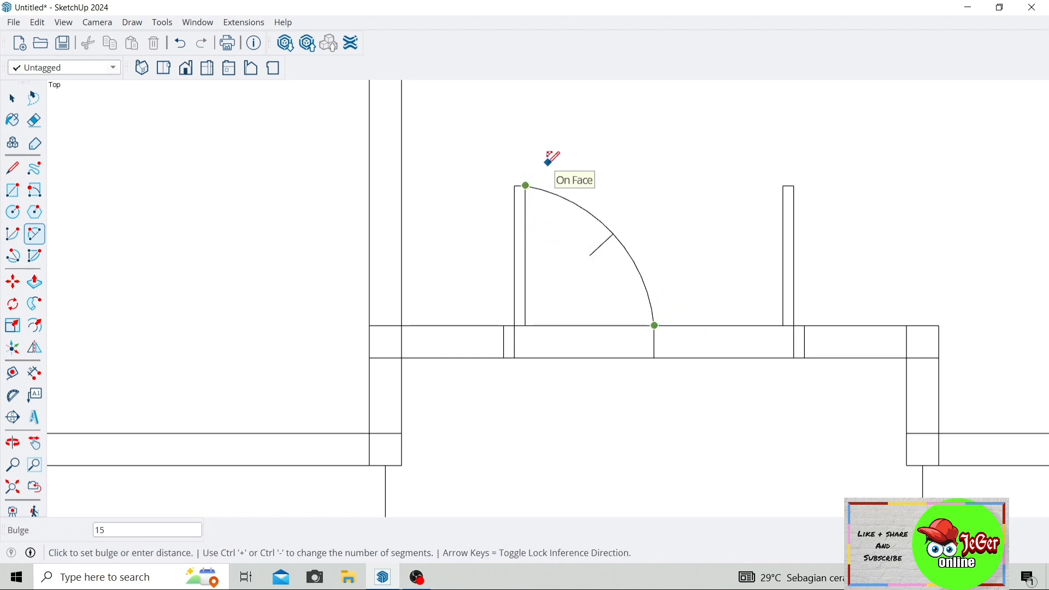
pyautogui.click(553, 156)
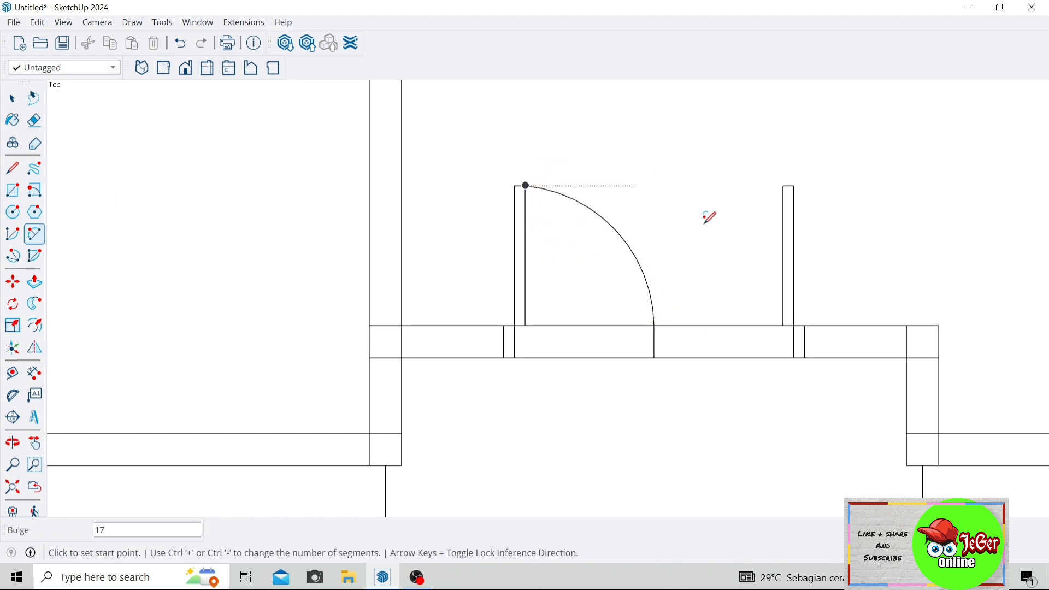
pyautogui.click(655, 326)
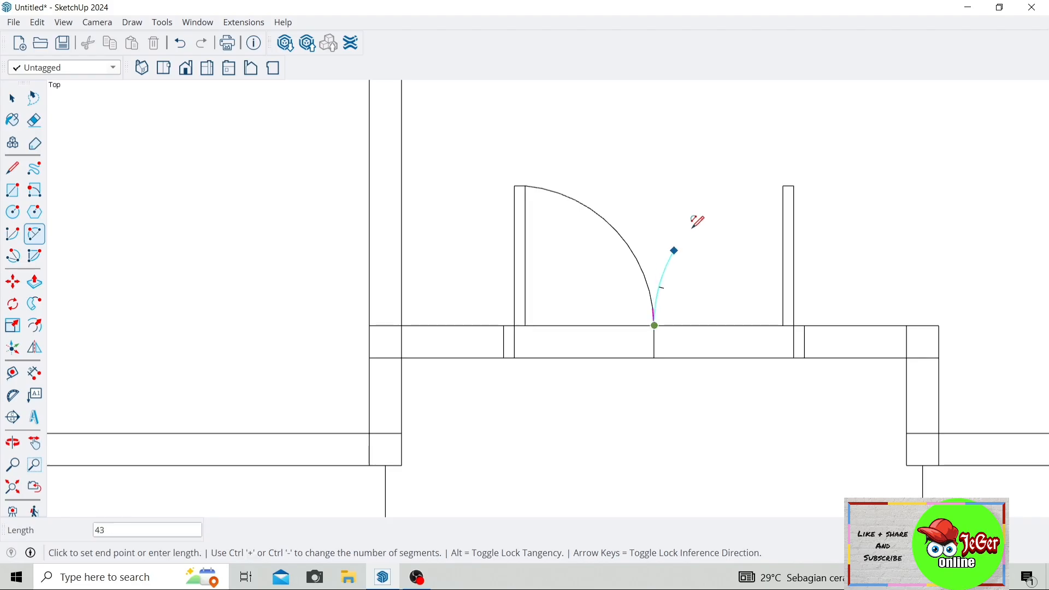
pyautogui.click(783, 185)
pyautogui.click(697, 232)
# Erase both halves of the wall's inner line across the double-door opening
pyautogui.scroll(-1, 692, 240)
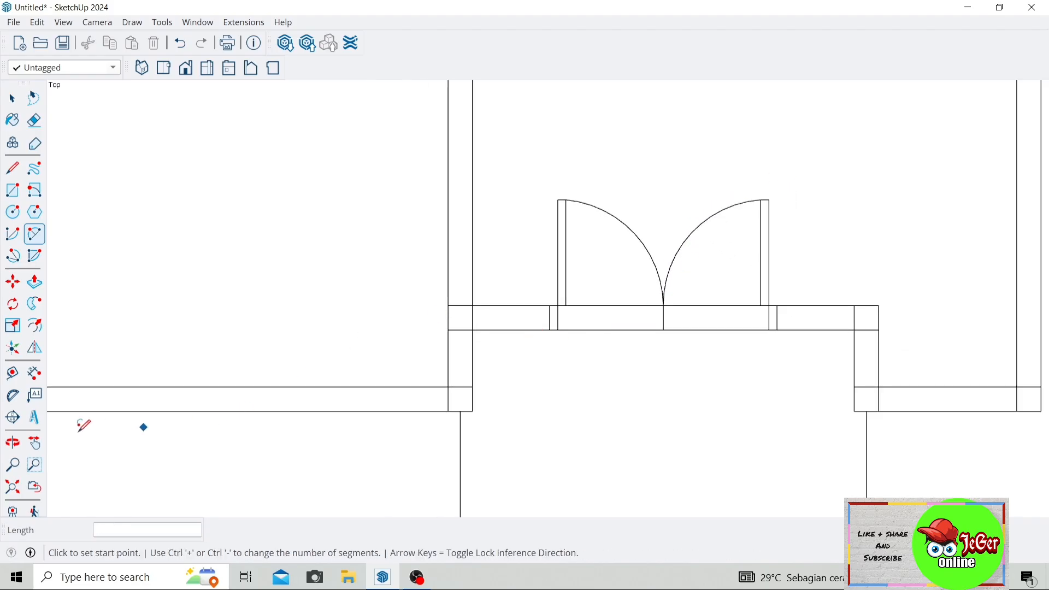
pyautogui.click(35, 442)
pyautogui.scroll(-1, 539, 342)
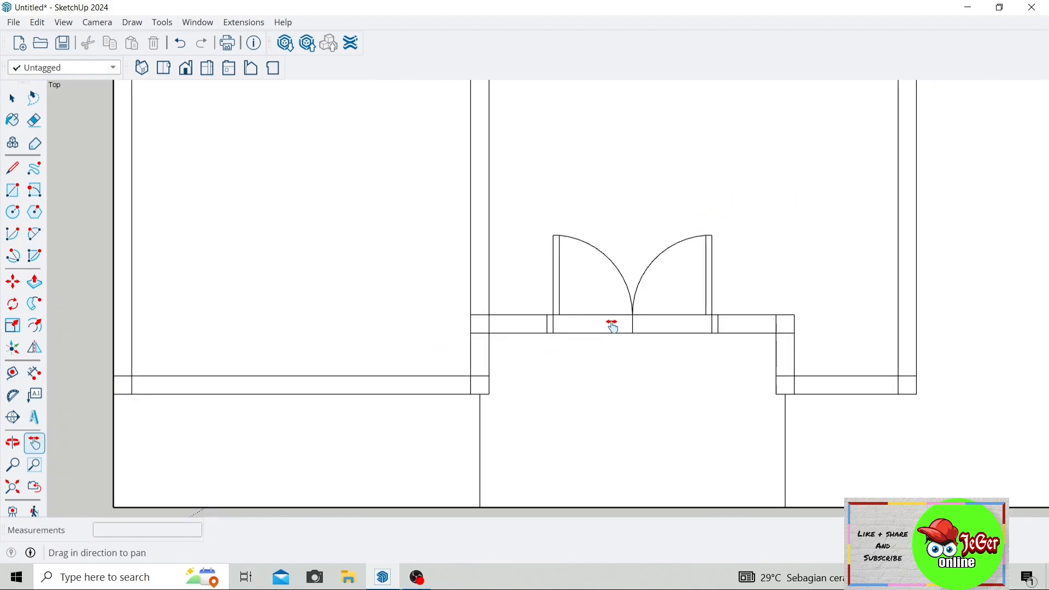
pyautogui.moveTo(611, 326); pyautogui.dragTo(584, 356)
pyautogui.click(32, 121)
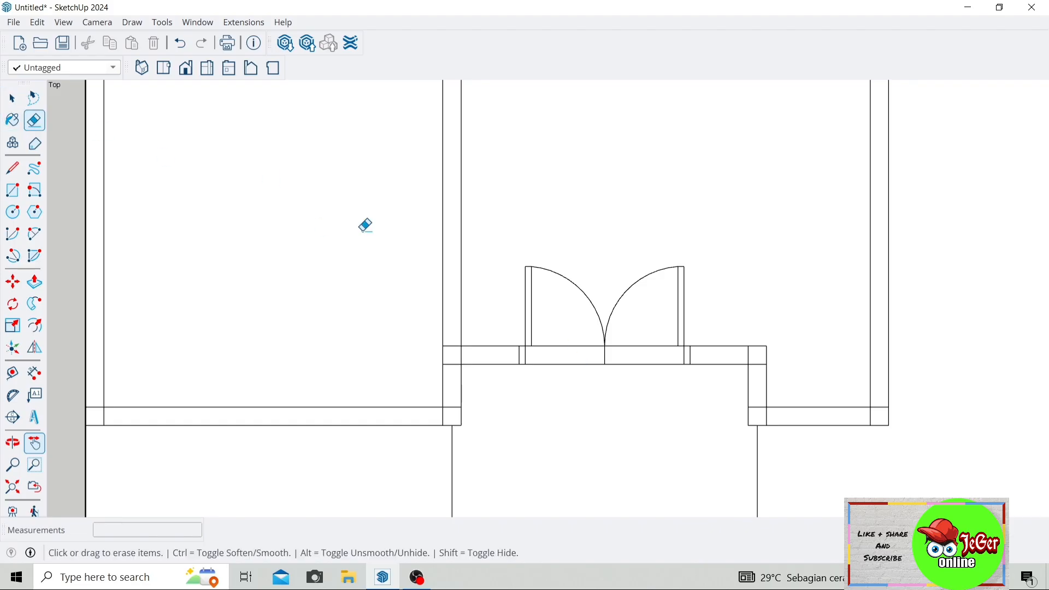
pyautogui.click(570, 345)
pyautogui.click(636, 345)
pyautogui.scroll(-3, 634, 336)
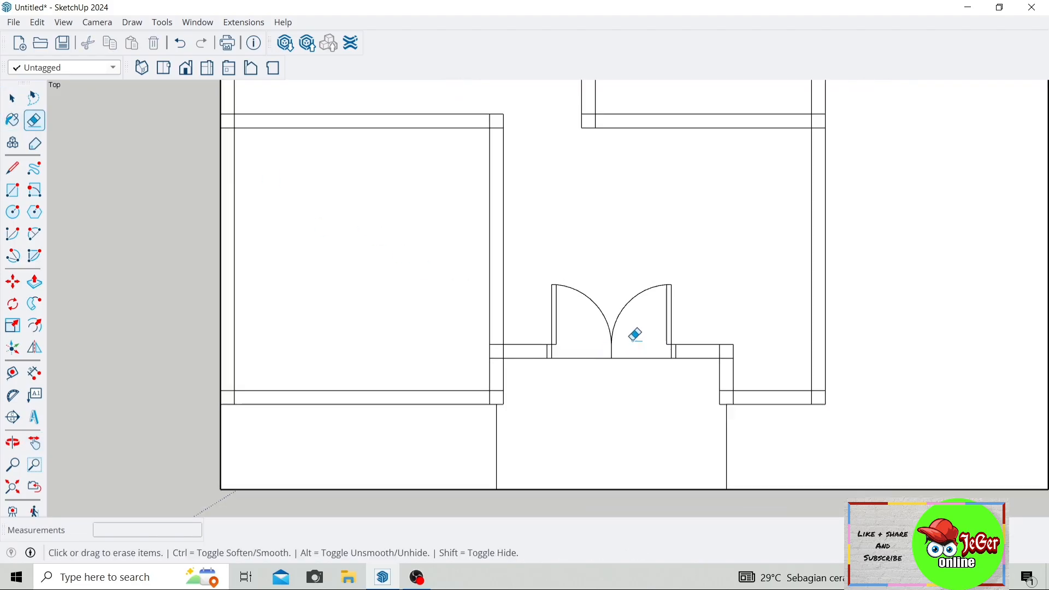
pyautogui.click(34, 443)
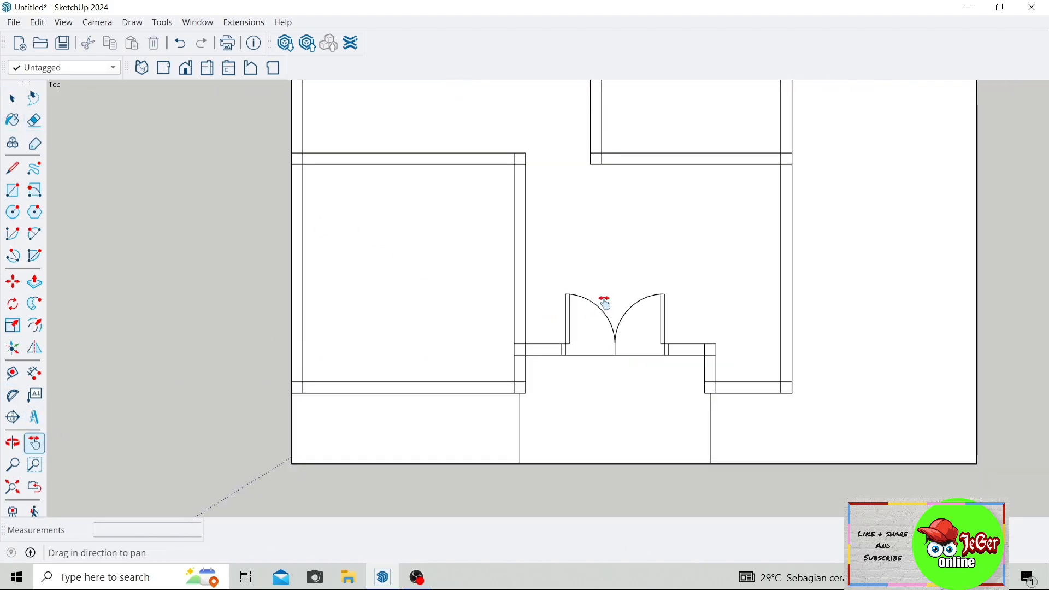
pyautogui.scroll(-2, 607, 323)
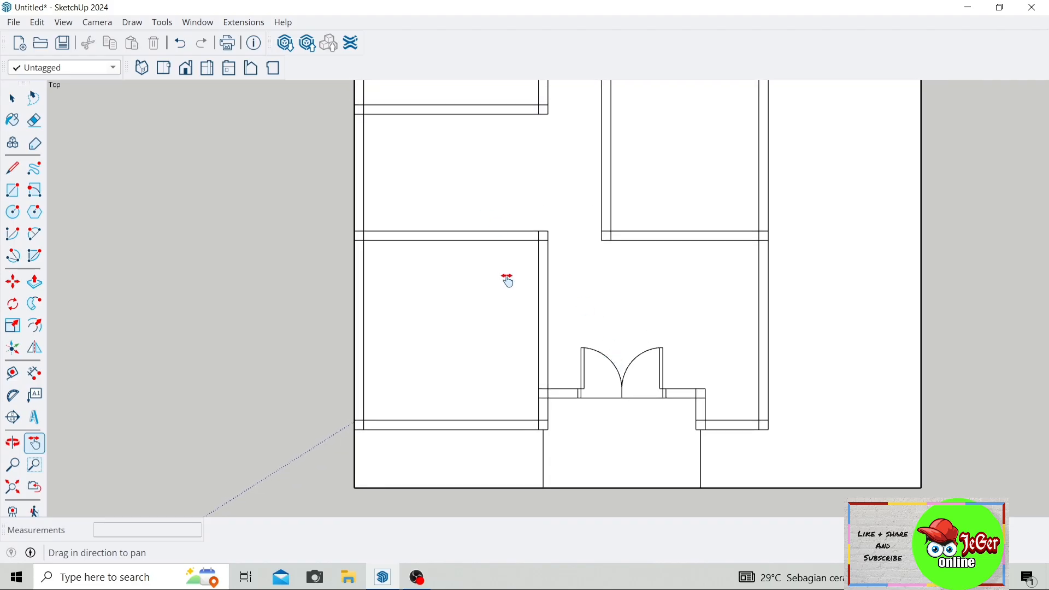
# Mark an 85 cm door opening in the front-left room's rear wall, measured from its inner right corner, with a line across the wall
pyautogui.scroll(-2, 542, 218)
pyautogui.moveTo(509, 211); pyautogui.dragTo(499, 281)
pyautogui.scroll(1, 513, 244)
pyautogui.scroll(-2, 514, 251)
pyautogui.scroll(1, 497, 319)
pyautogui.scroll(1, 496, 319)
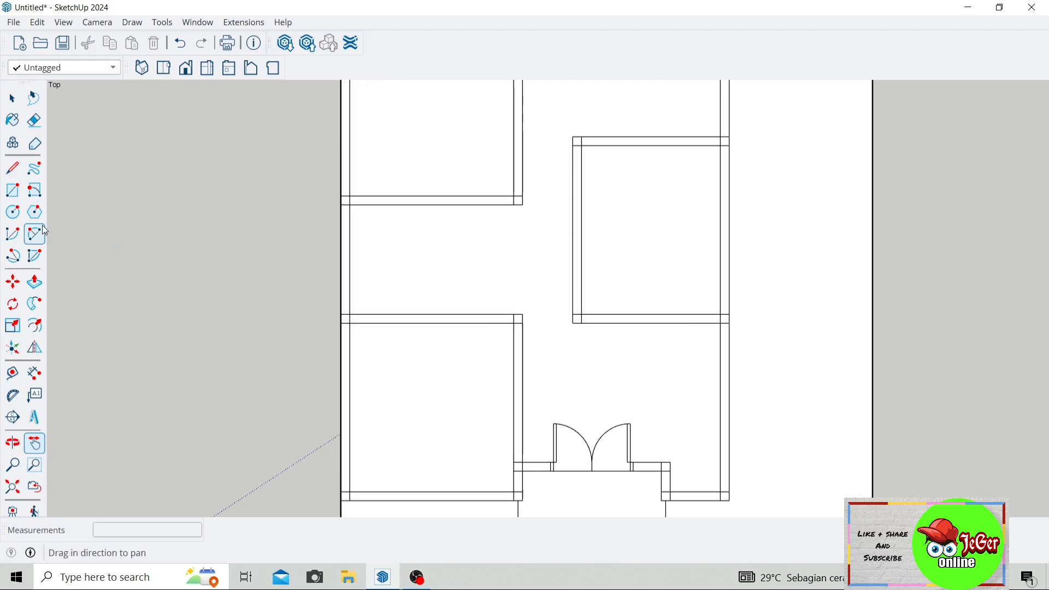
pyautogui.click(12, 168)
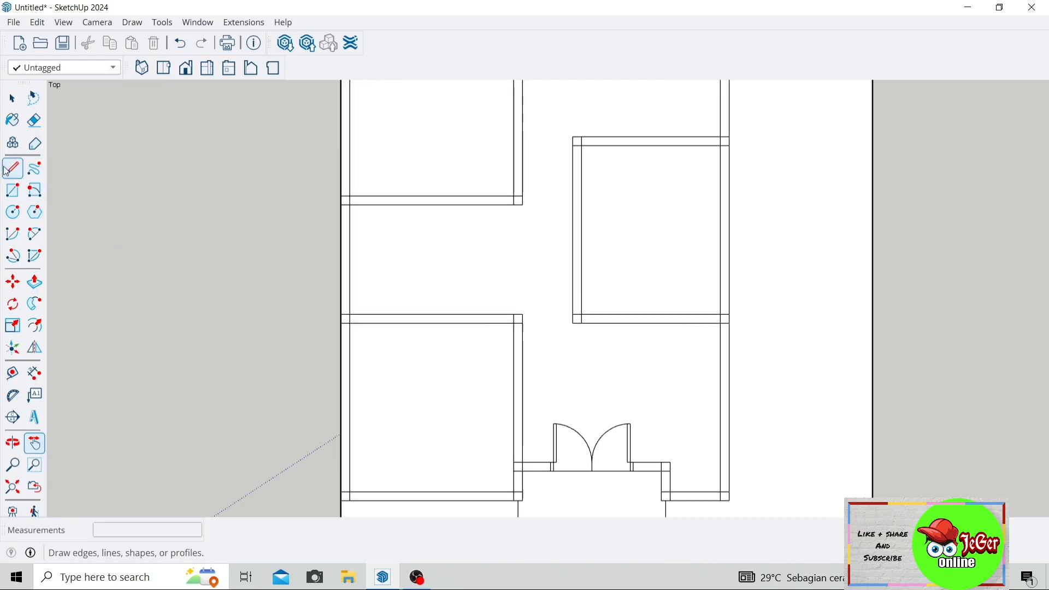
pyautogui.scroll(2, 523, 319)
pyautogui.click(514, 316)
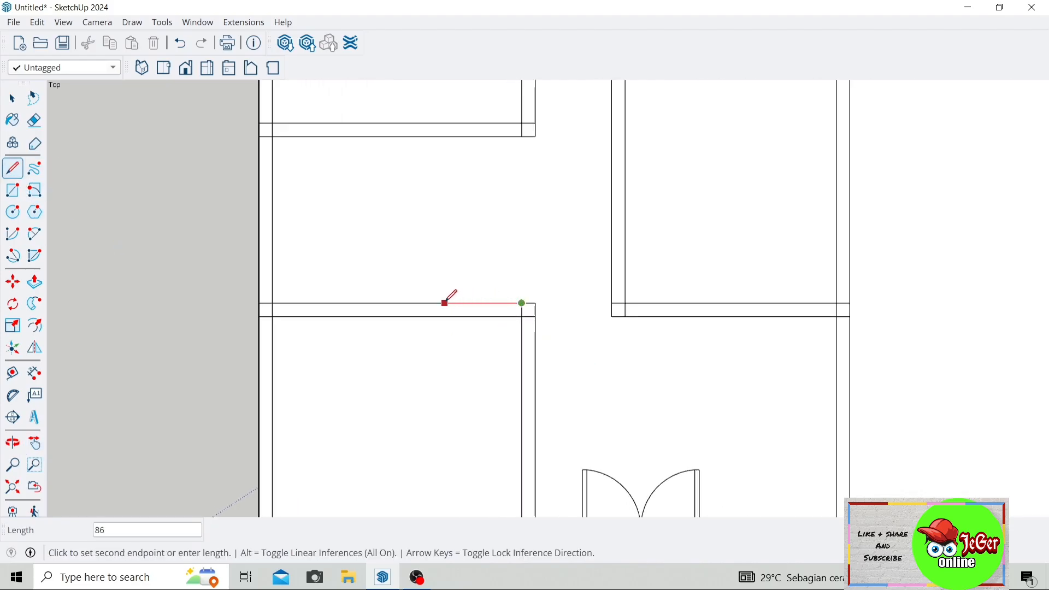
pyautogui.write('85')
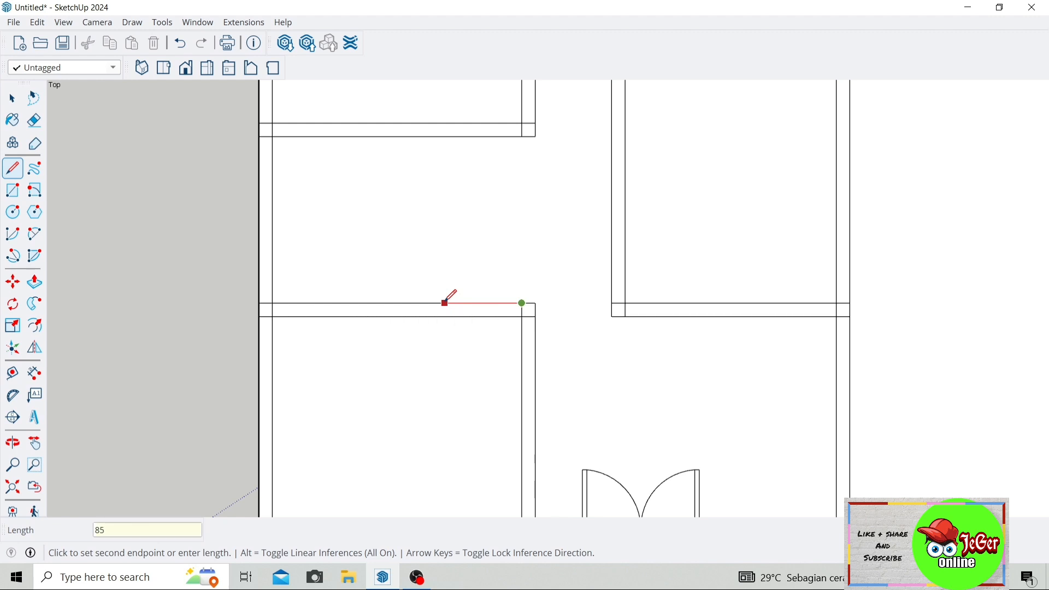
pyautogui.press('Return')
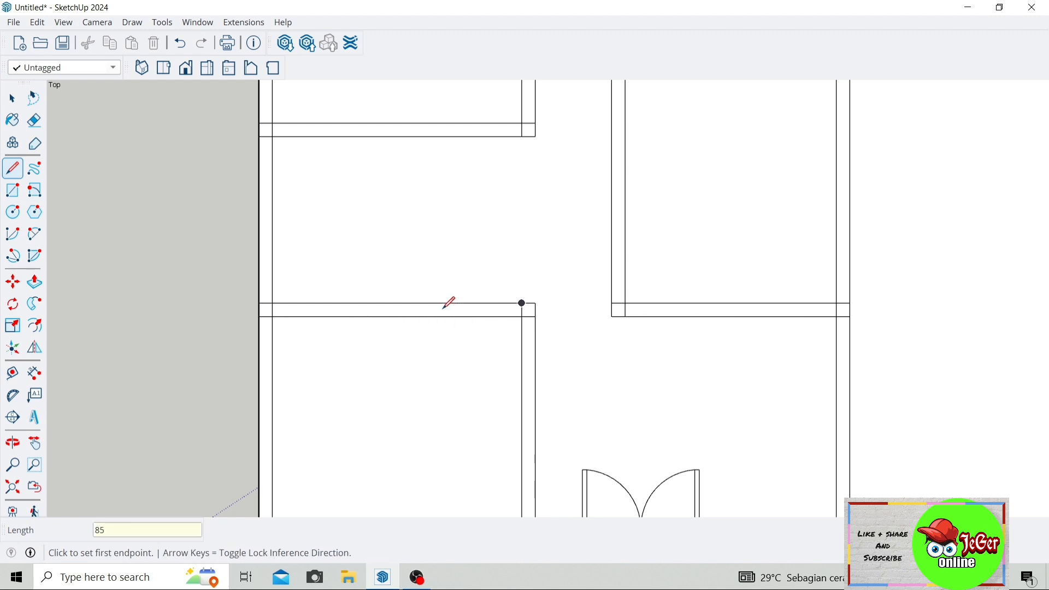
pyautogui.click(446, 303)
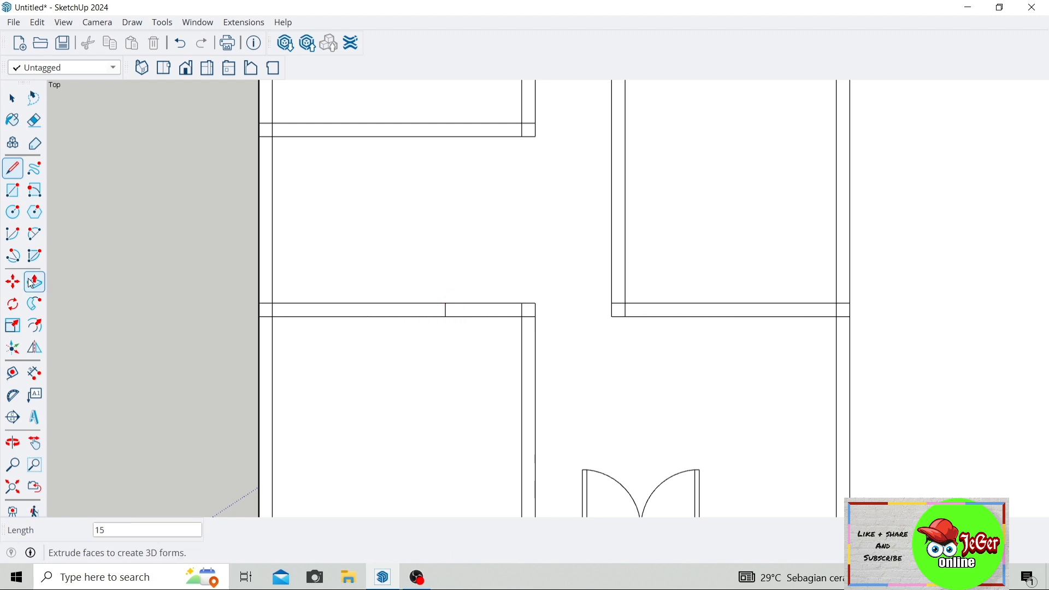
# Draw a 5 × 15 cm door-frame rectangle just inside each end of the front-left room's door opening
pyautogui.click(12, 190)
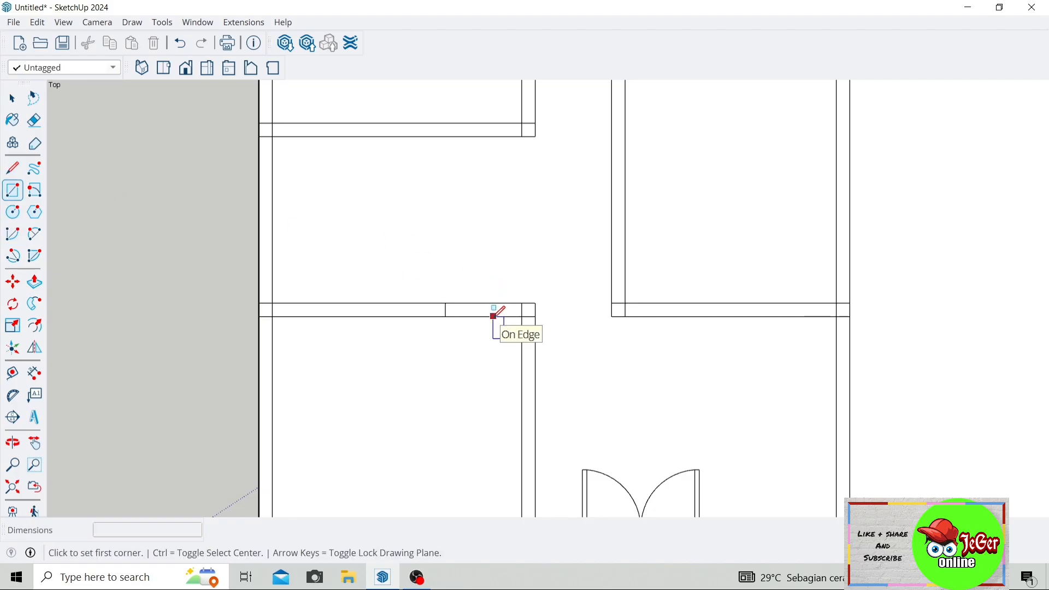
pyautogui.scroll(1, 499, 331)
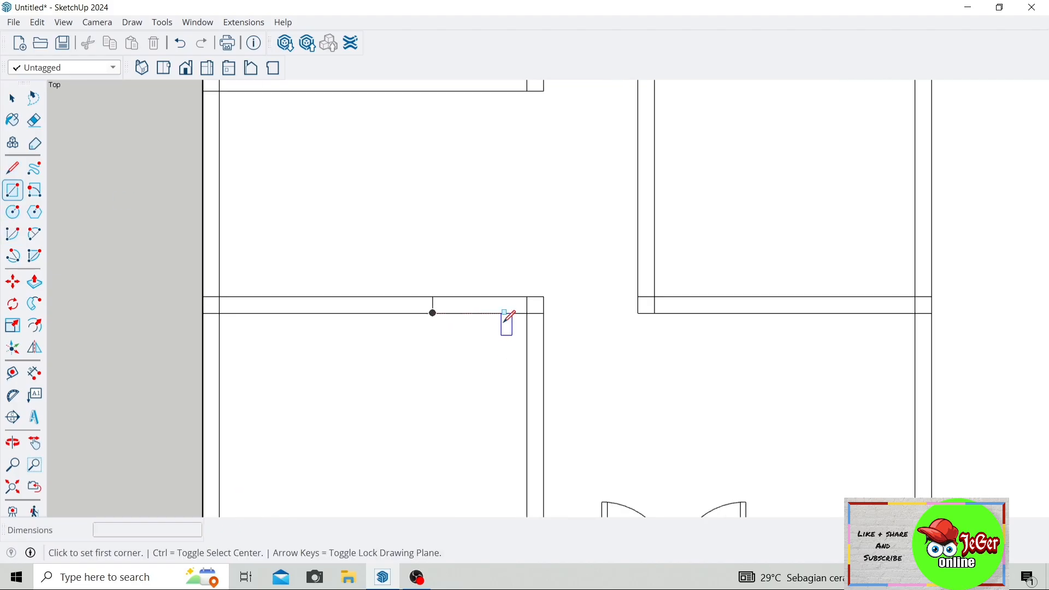
pyautogui.click(526, 296)
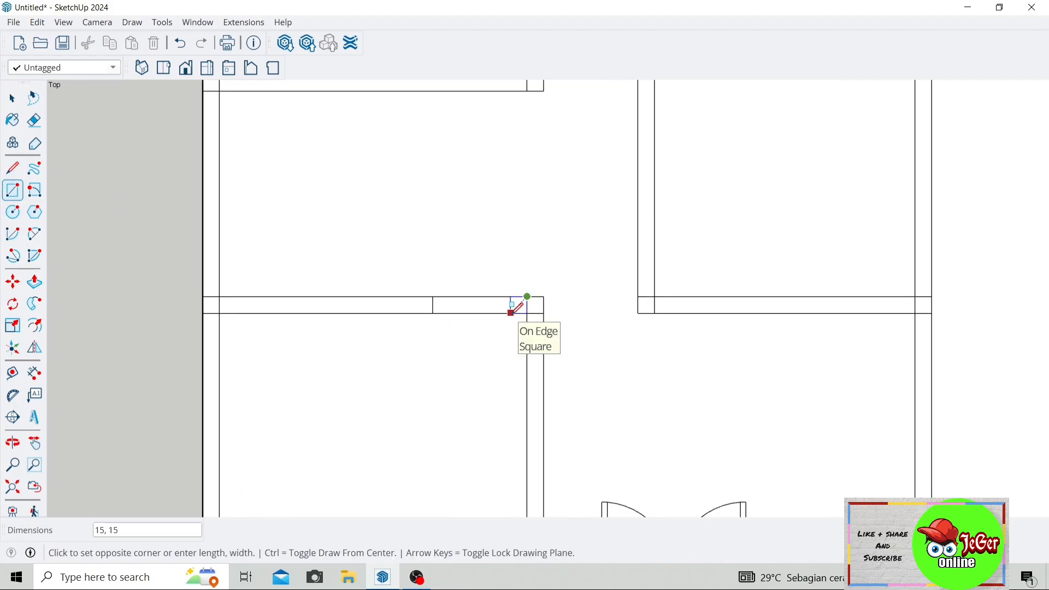
pyautogui.write('5')
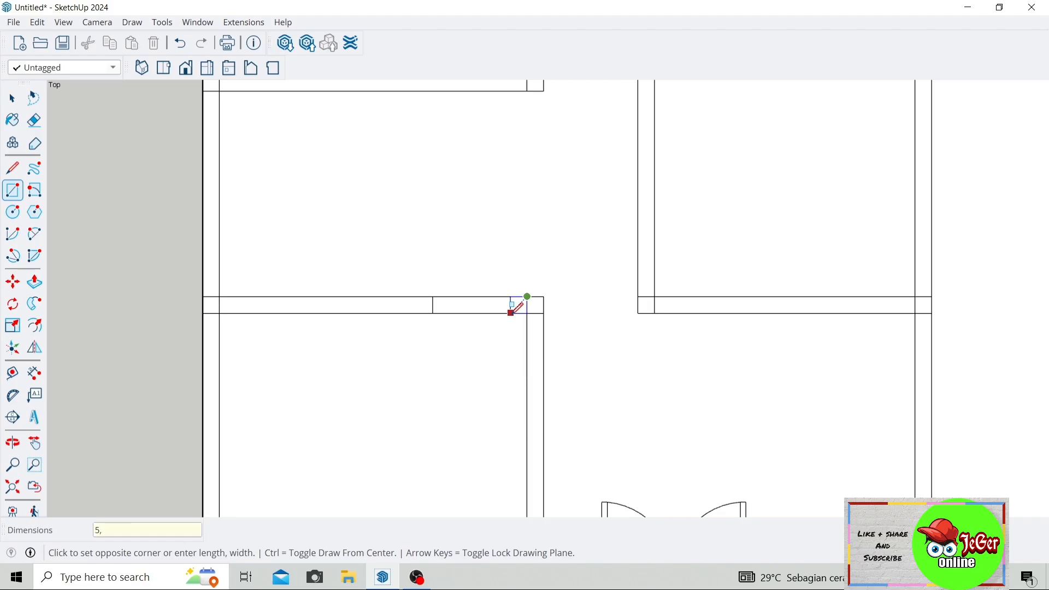
pyautogui.write(',15')
pyautogui.press('Return')
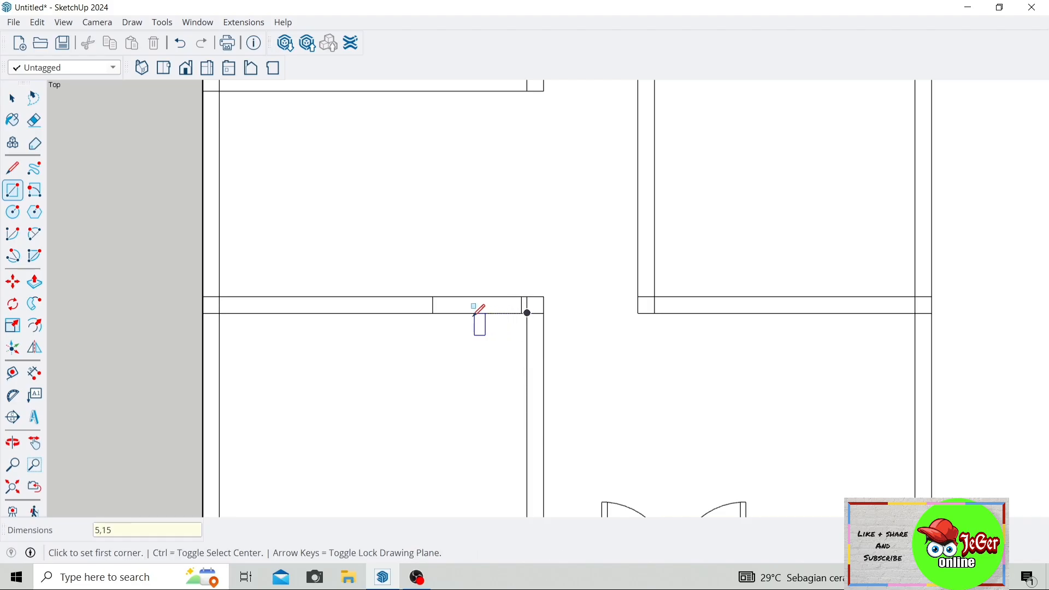
pyautogui.click(433, 297)
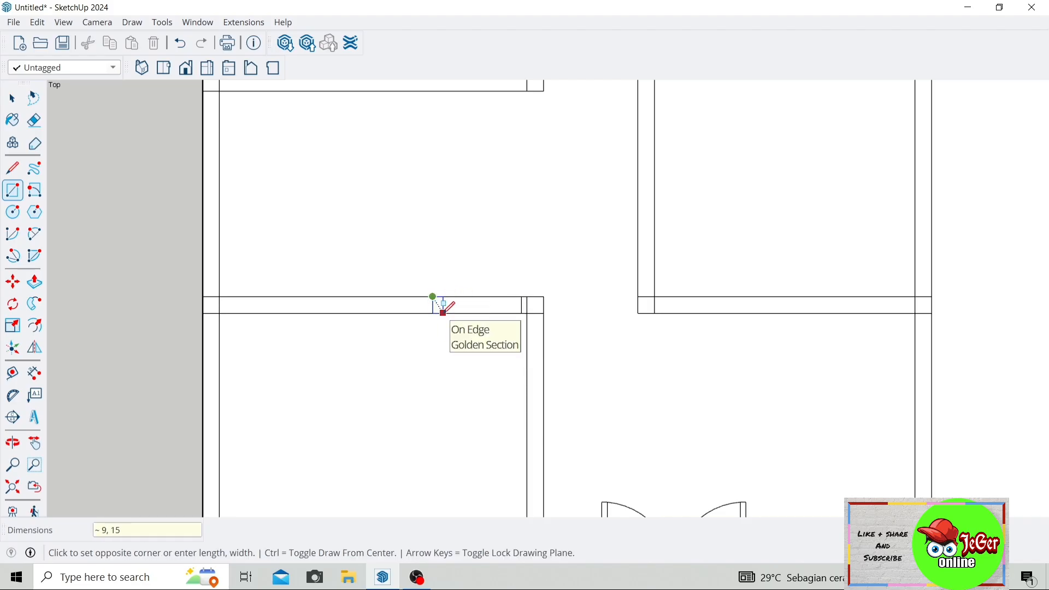
pyautogui.write('5,')
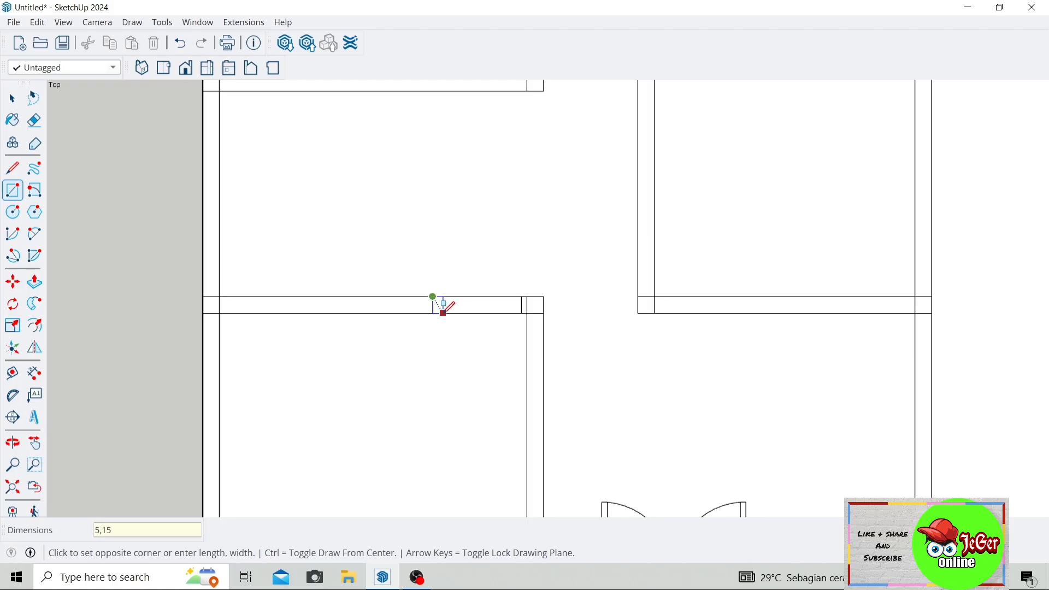
pyautogui.press('Return')
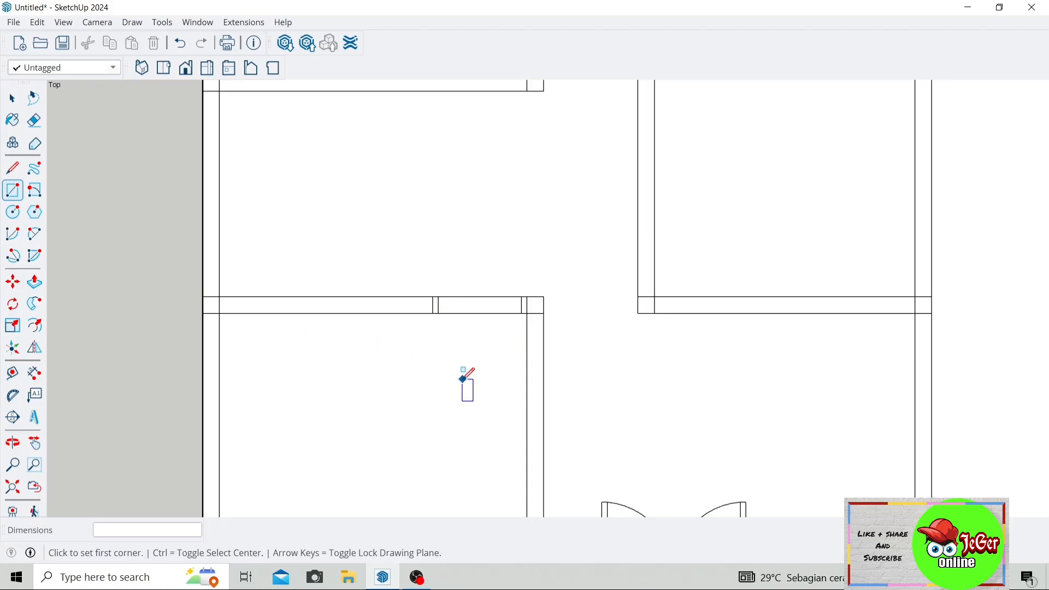
# Draw a 5 × 75 cm open door leaf extending into the front-left room from the inner corner of the right-hand frame
pyautogui.scroll(1, 465, 376)
pyautogui.click(517, 297)
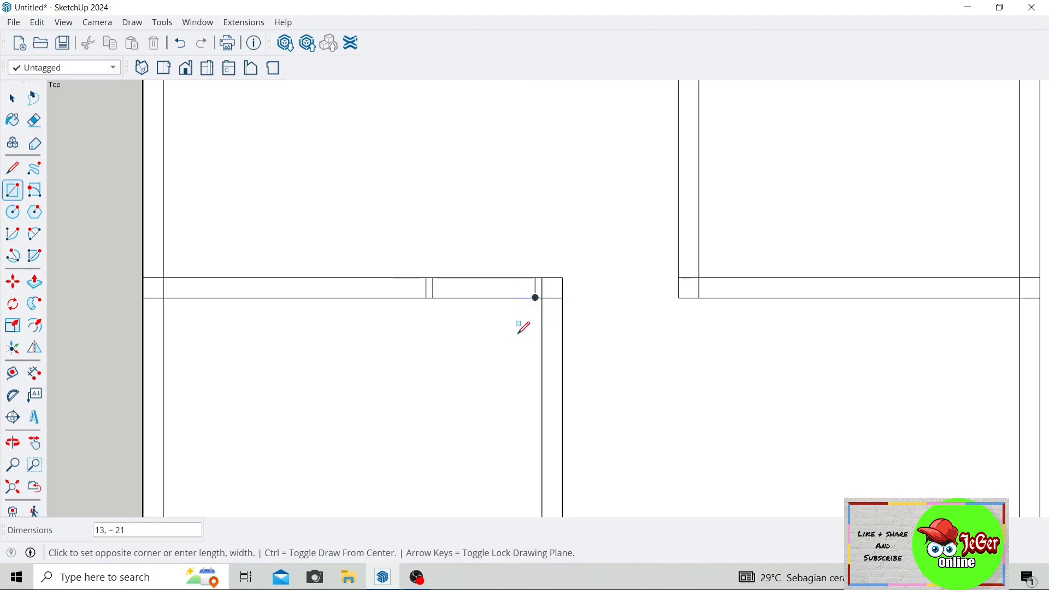
pyautogui.scroll(-1, 518, 366)
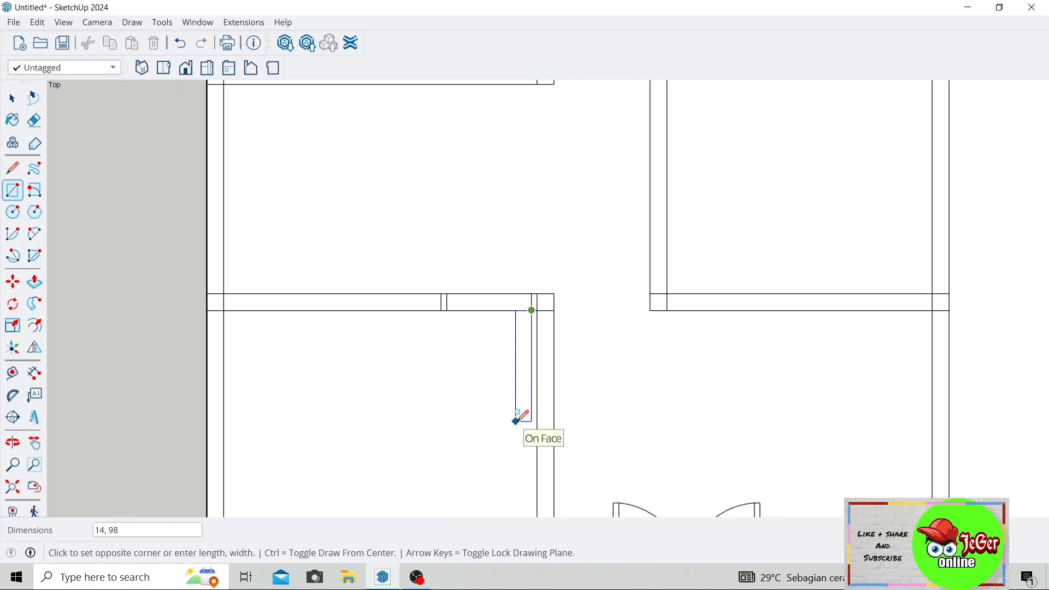
pyautogui.write('5,75')
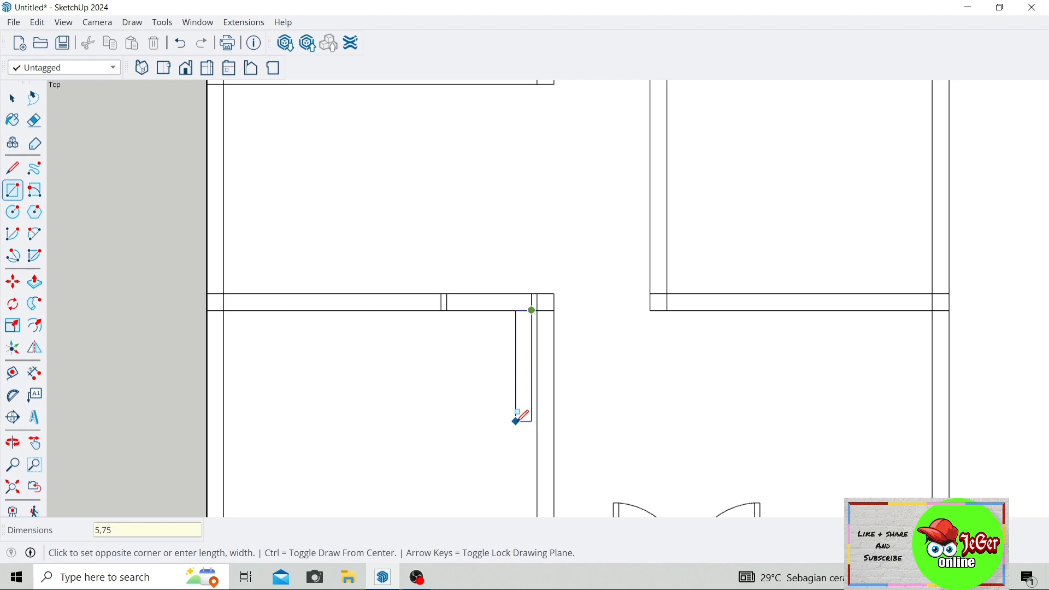
pyautogui.press('Return')
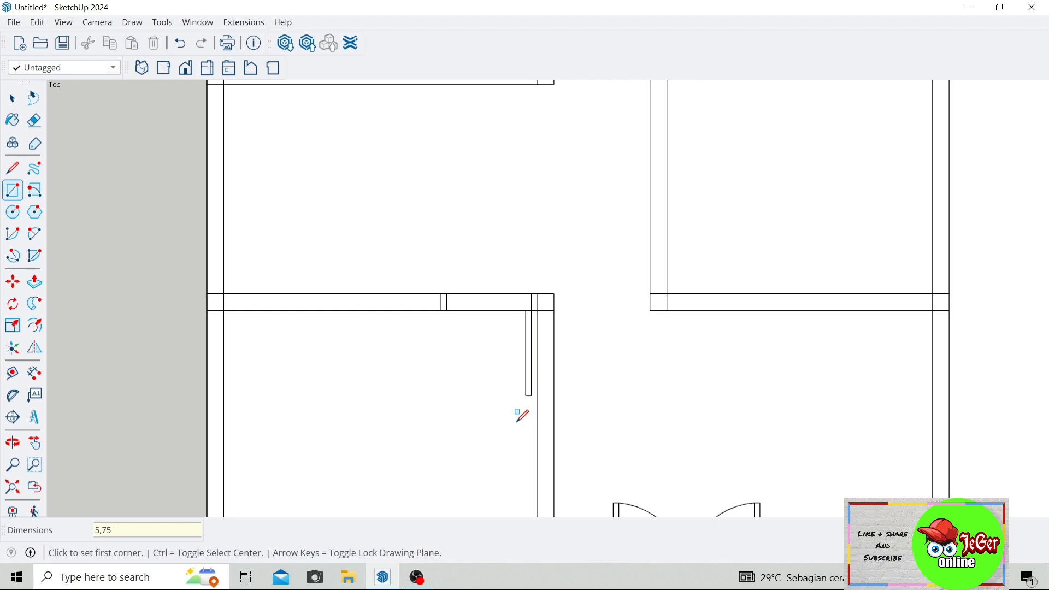
# Draw the swing arc from the left frame's inner corner to the leaf's tip, and erase the wall's upper line across the opening
pyautogui.click(34, 234)
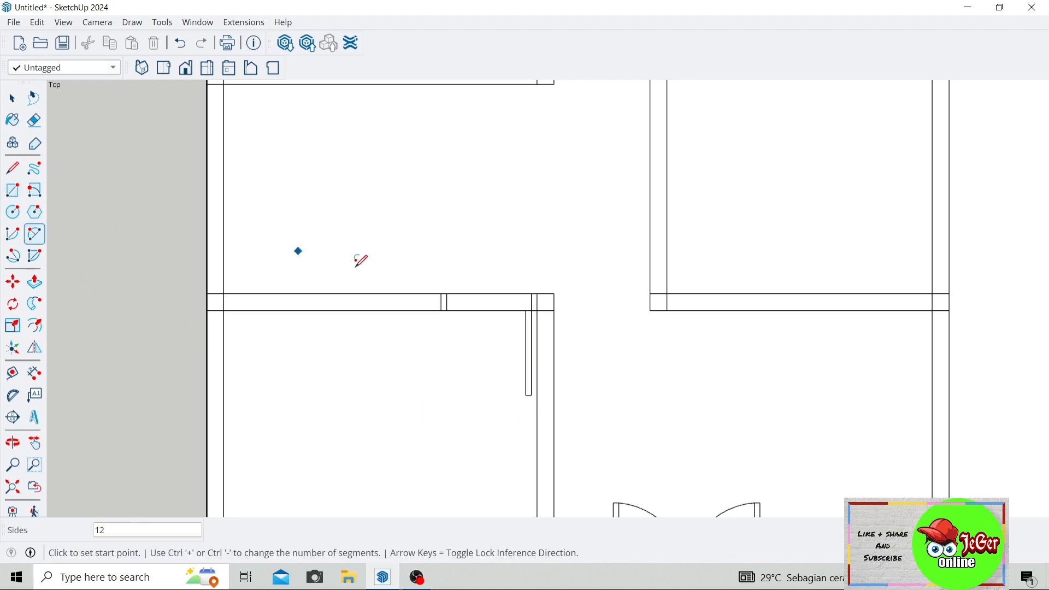
pyautogui.click(447, 310)
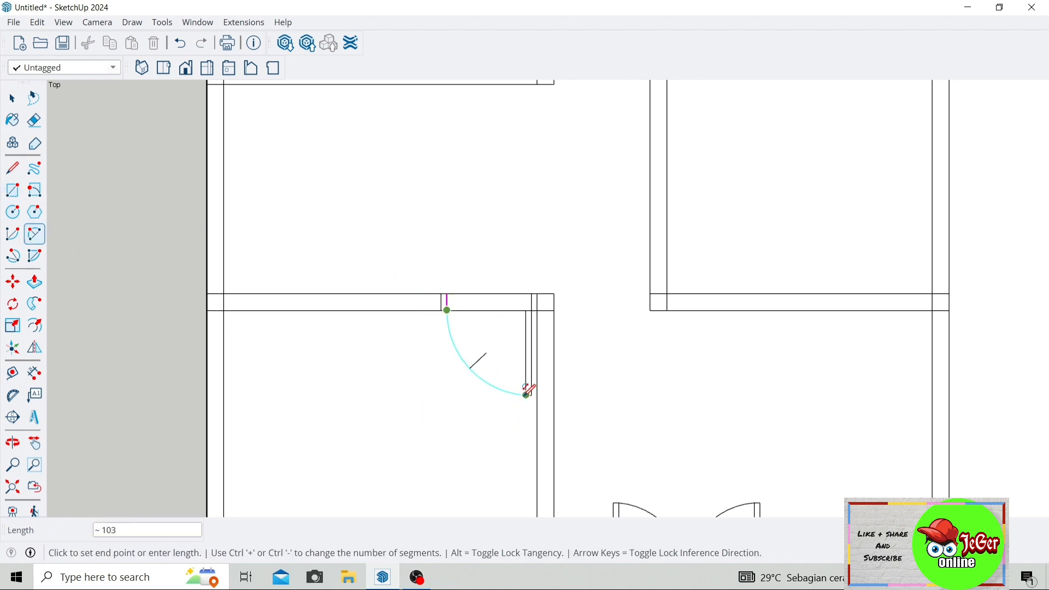
pyautogui.click(527, 394)
pyautogui.scroll(-1, 470, 326)
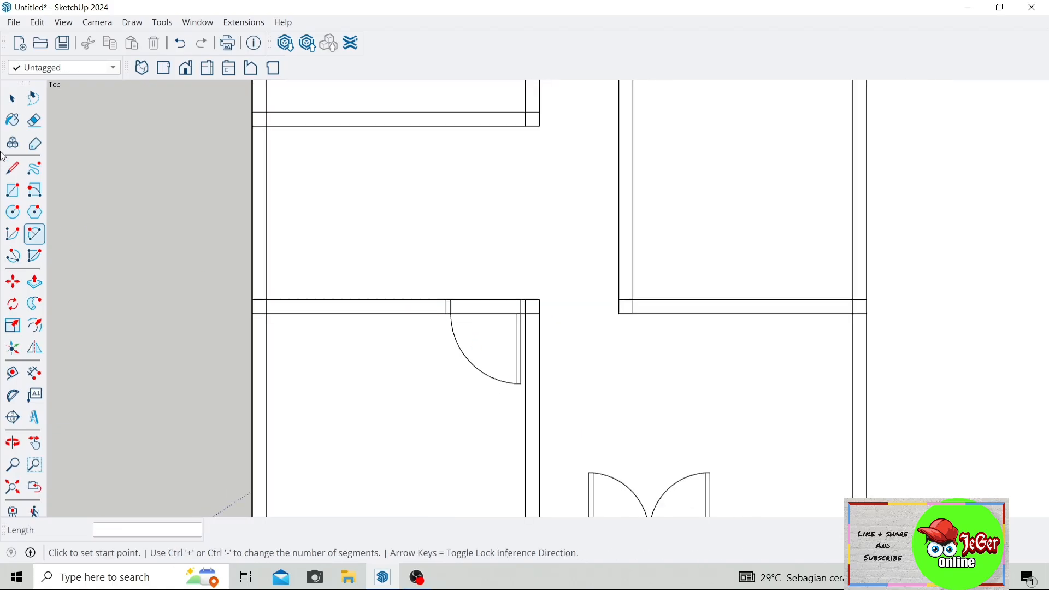
pyautogui.click(34, 121)
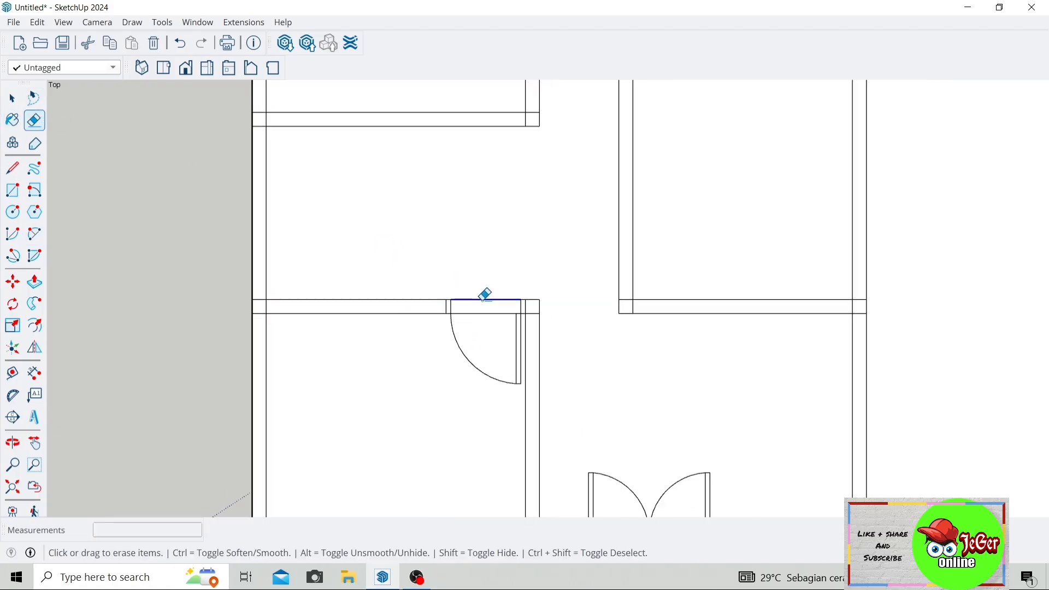
pyautogui.scroll(-2, 470, 235)
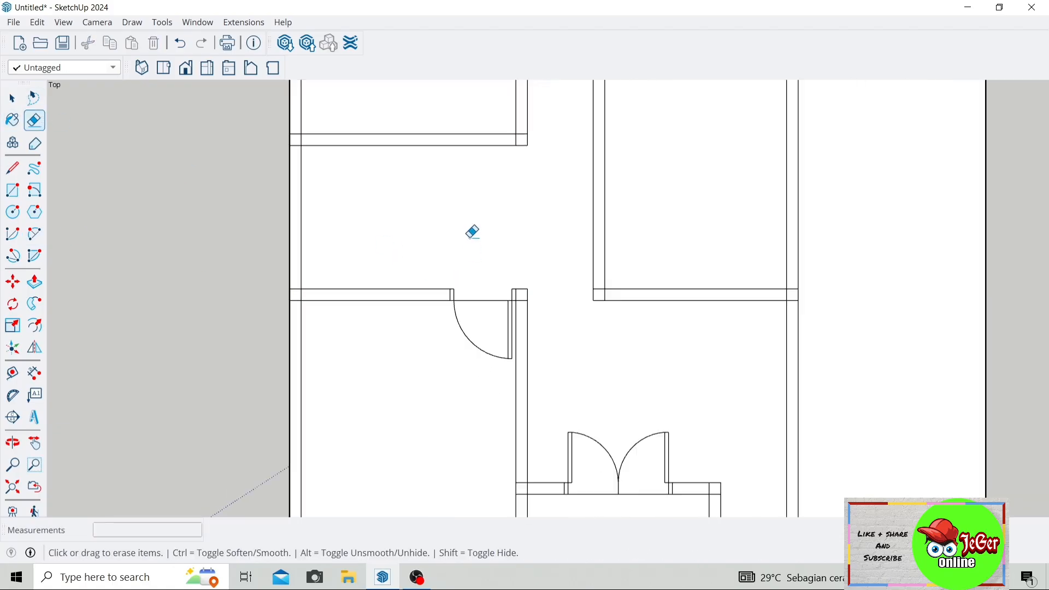
# Select the front-left room's complete door with its frames, leaf and arc, and place a copy about 686 cm away, left of the plan
pyautogui.click(34, 444)
pyautogui.scroll(-2, 291, 261)
pyautogui.moveTo(308, 281); pyautogui.dragTo(364, 292)
pyautogui.scroll(-2, 361, 277)
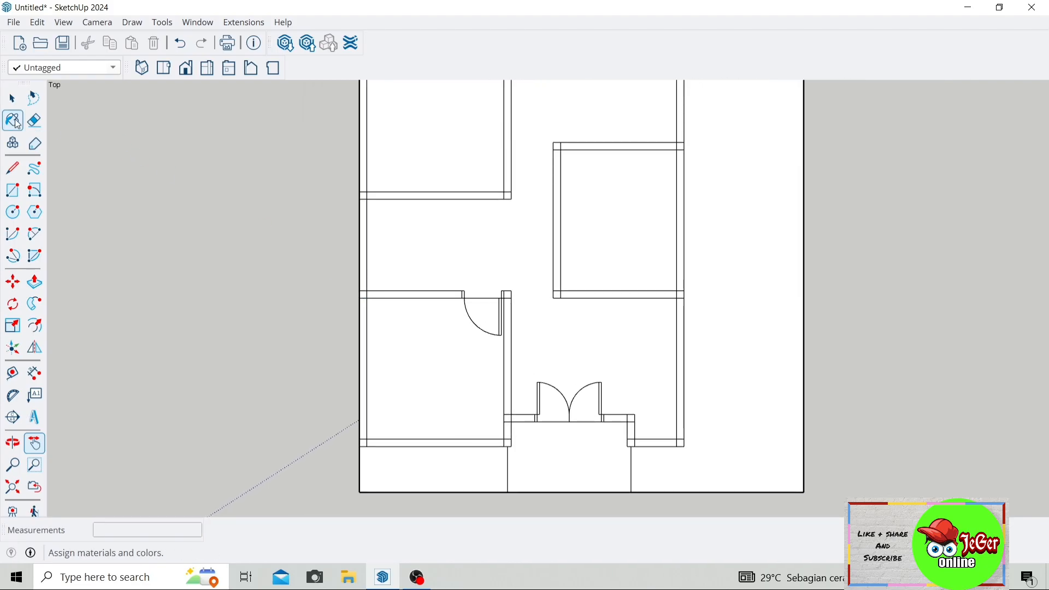
pyautogui.click(12, 98)
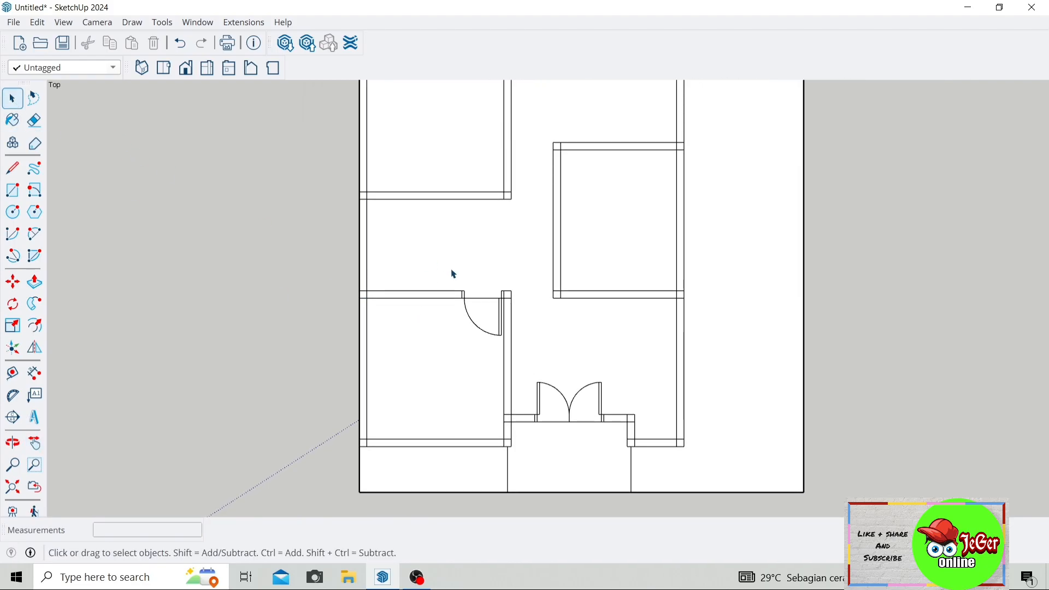
pyautogui.scroll(1, 453, 274)
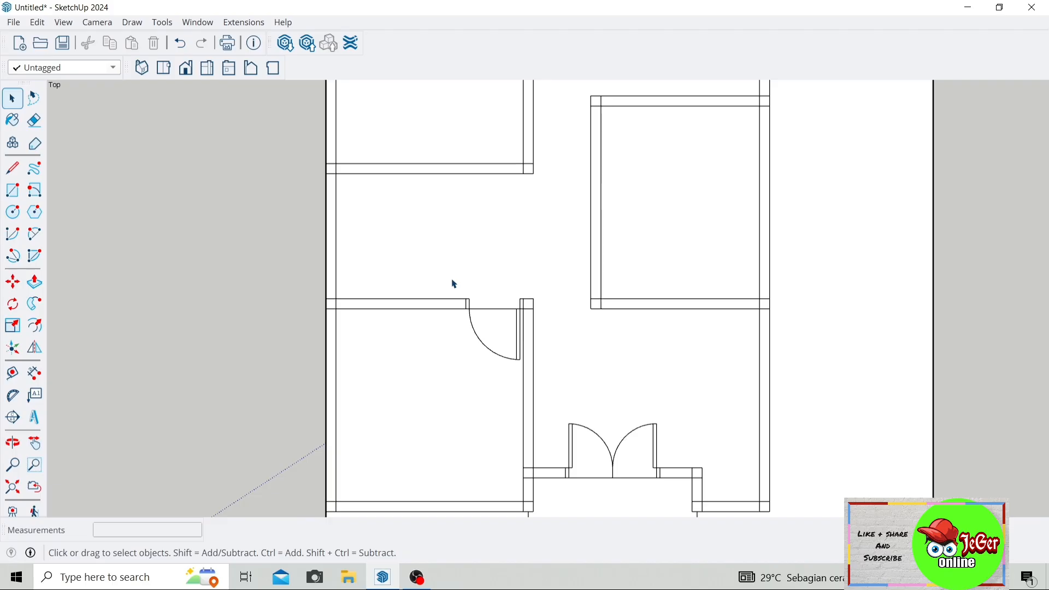
pyautogui.click(527, 352)
pyautogui.scroll(-1, 450, 253)
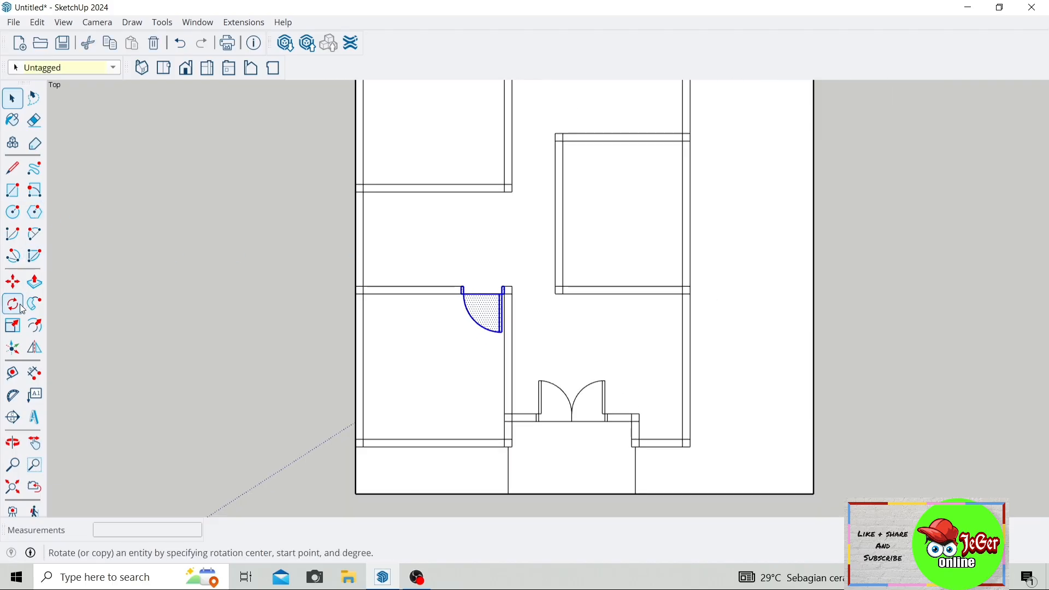
pyautogui.click(13, 282)
pyautogui.scroll(2, 503, 284)
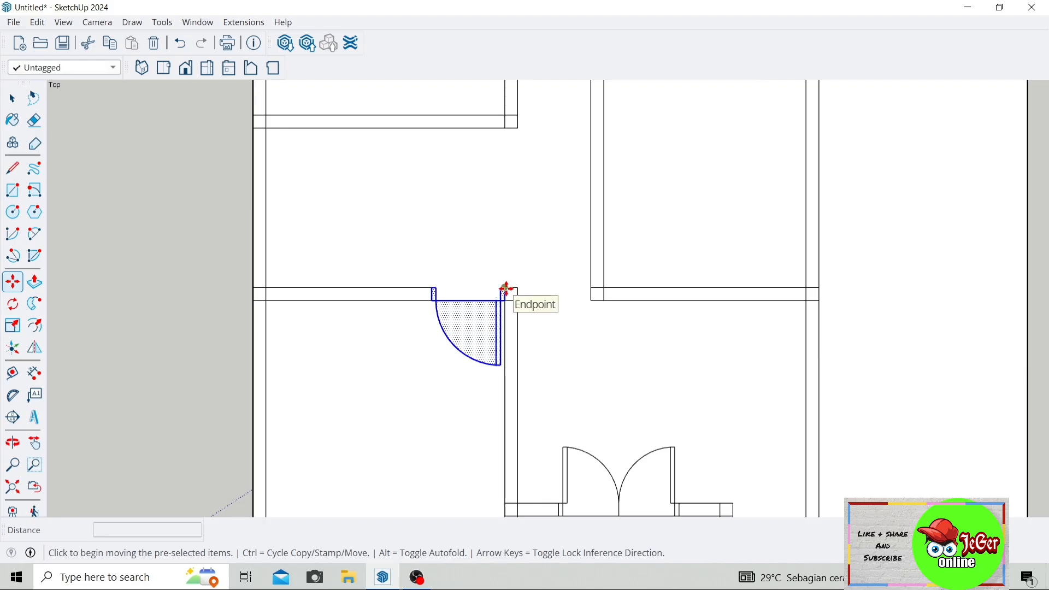
pyautogui.press('ctrl')
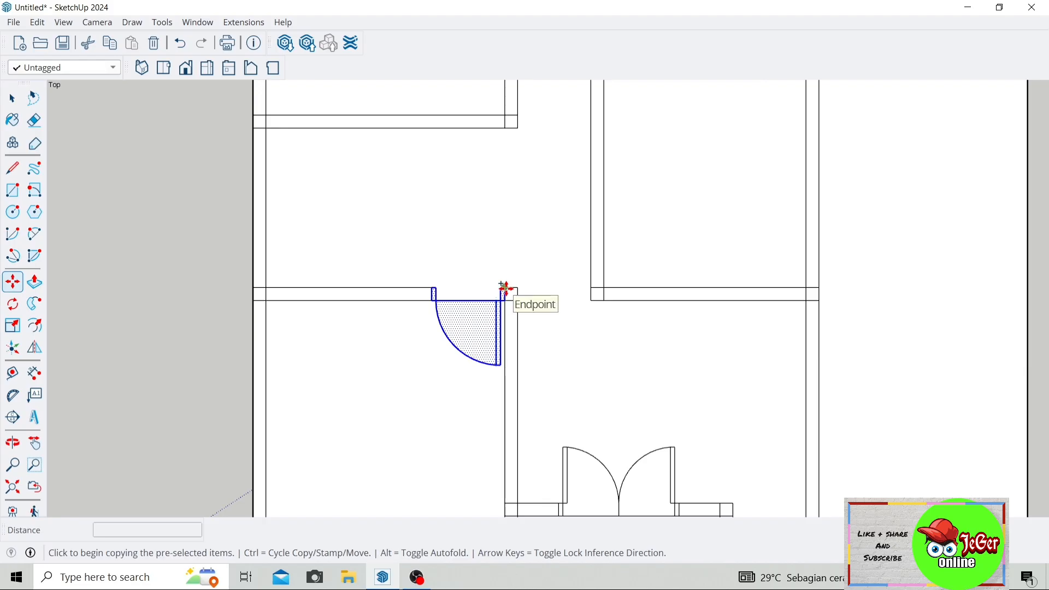
pyautogui.click(503, 288)
pyautogui.scroll(-3, 488, 281)
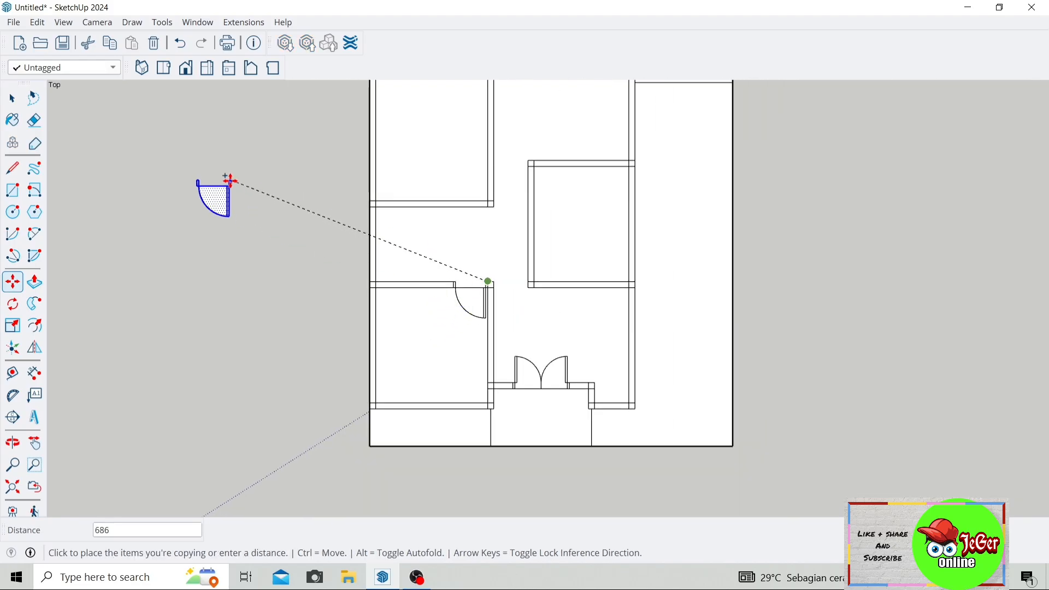
pyautogui.click(229, 180)
# Rotate the copied door outside the plan by 180 degrees
pyautogui.scroll(1, 250, 143)
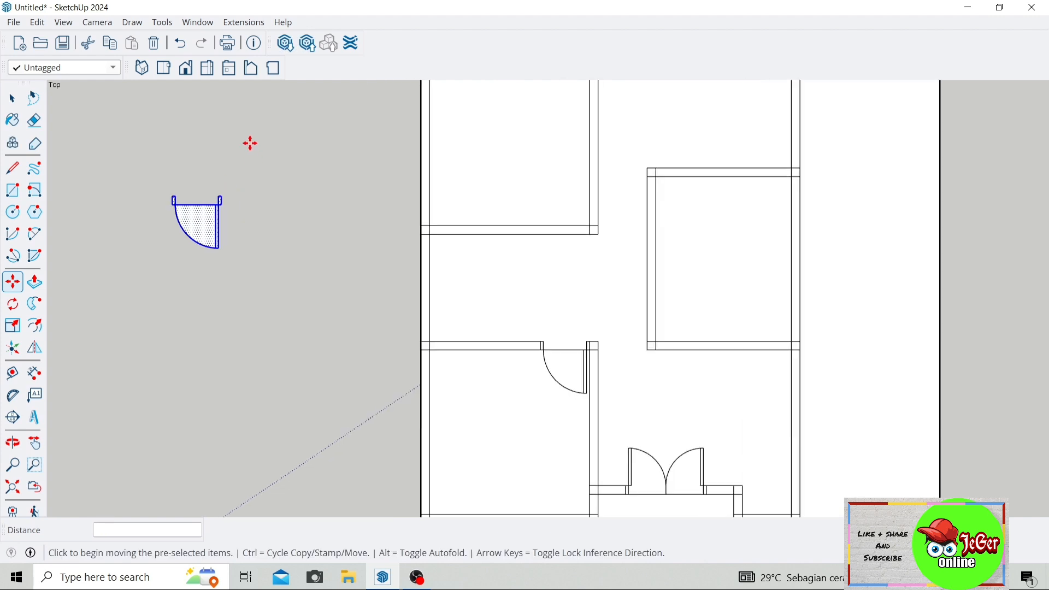
pyautogui.click(12, 98)
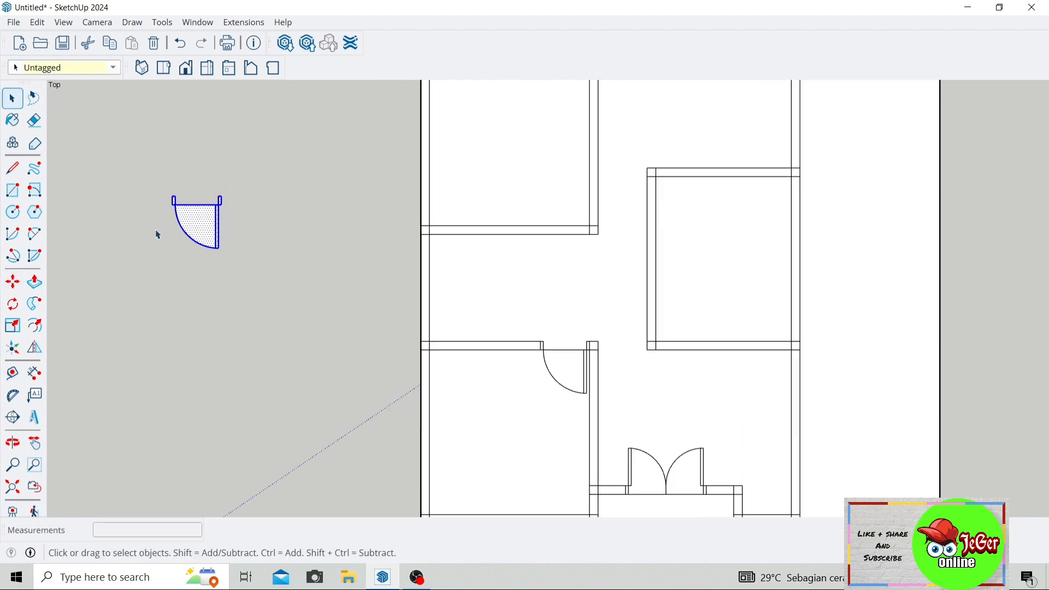
pyautogui.click(12, 304)
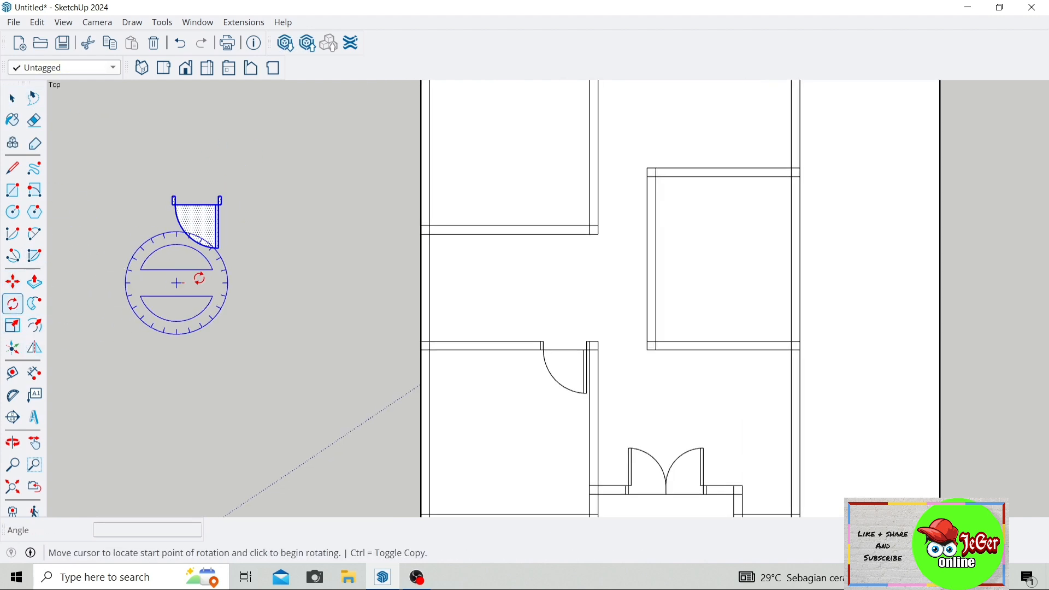
pyautogui.click(267, 283)
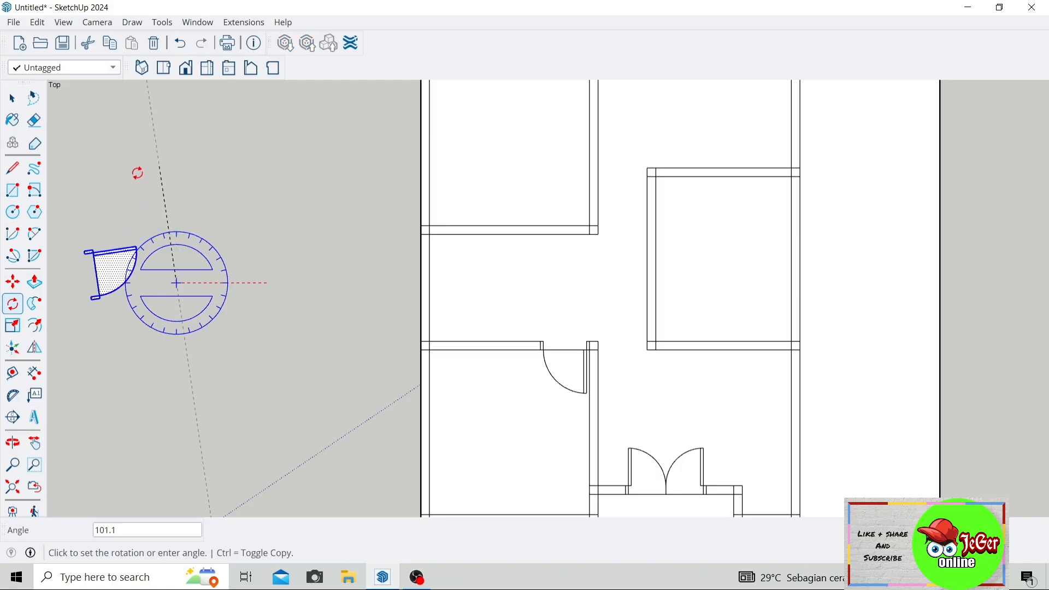
pyautogui.click(124, 281)
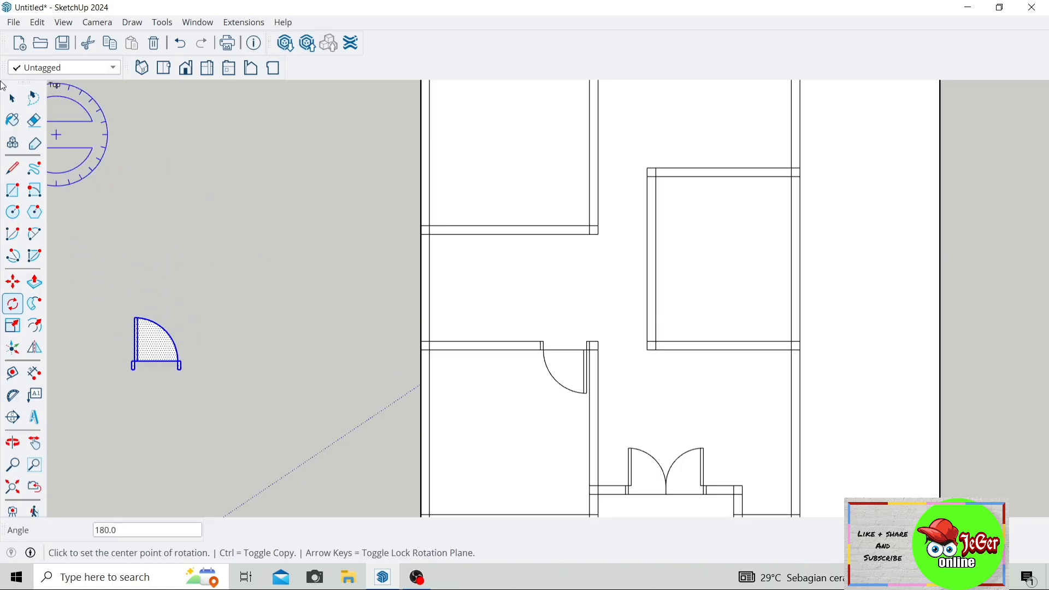
# Flip the copied door outside the plan horizontally, so its leaf stands on the opposite frame
pyautogui.click(12, 98)
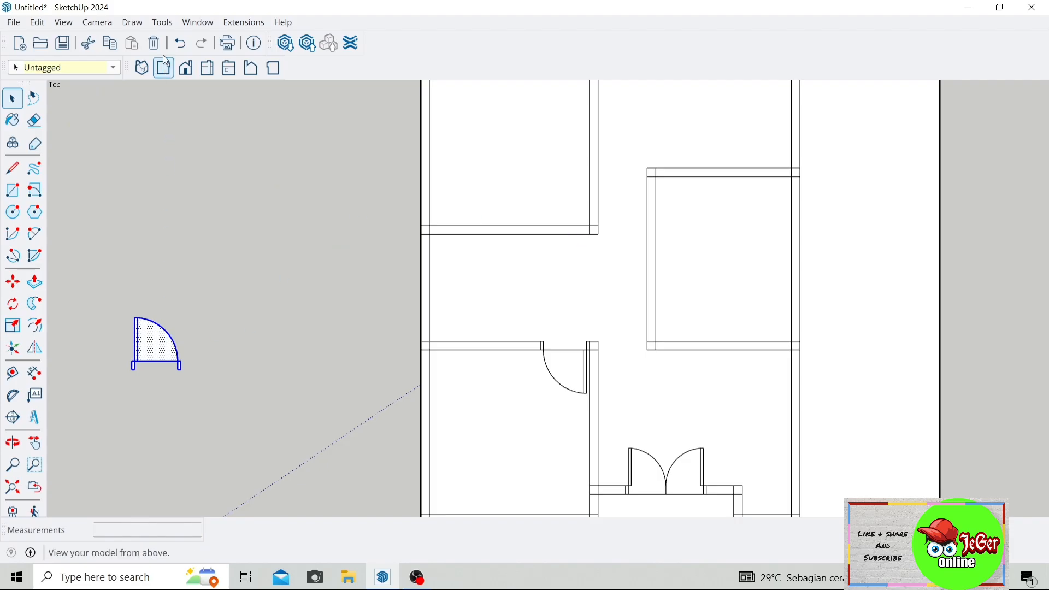
pyautogui.click(163, 22)
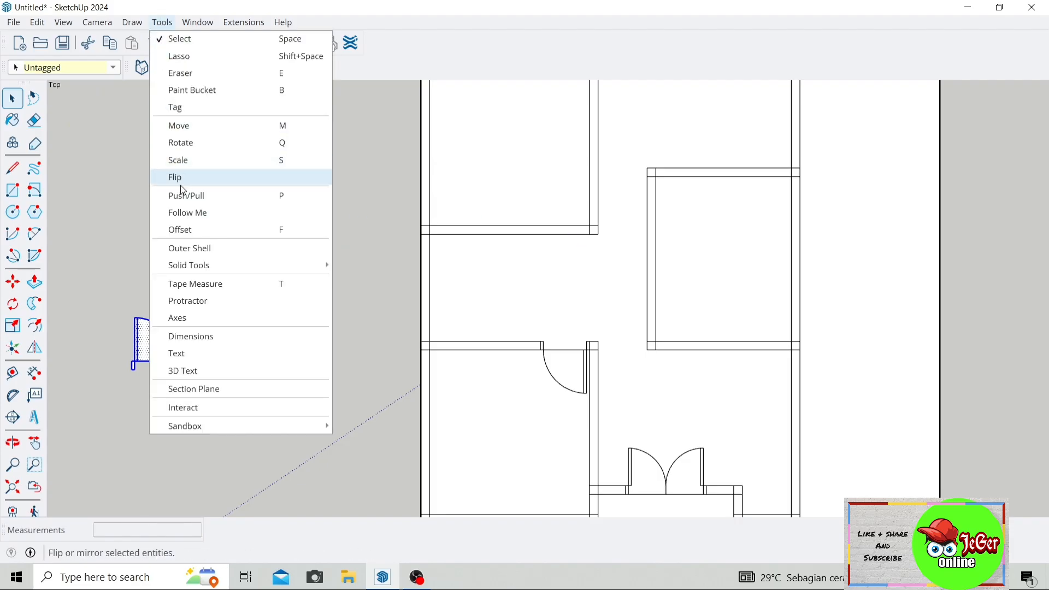
pyautogui.click(207, 181)
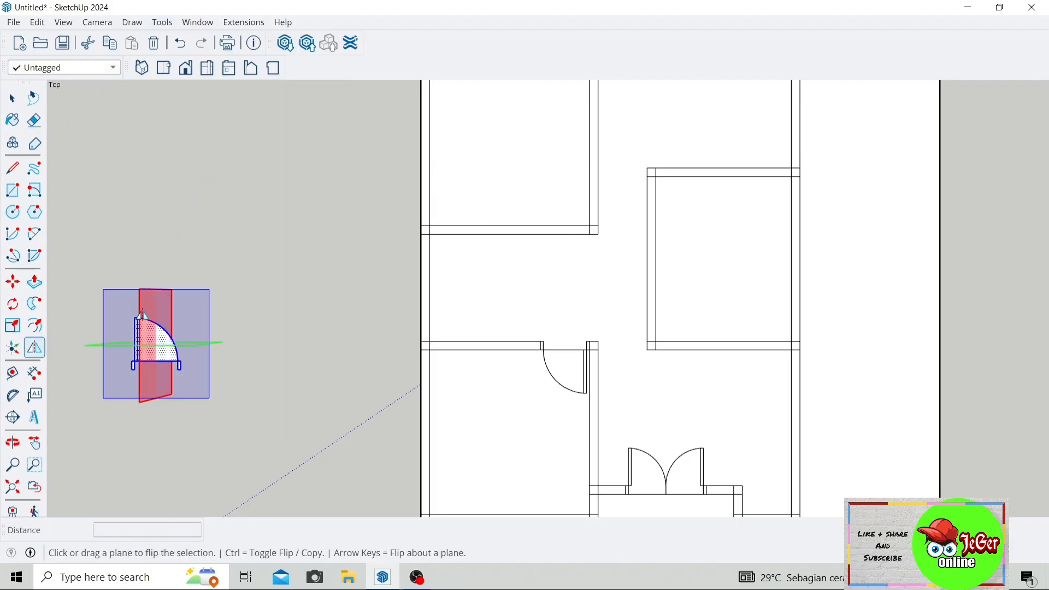
pyautogui.click(141, 322)
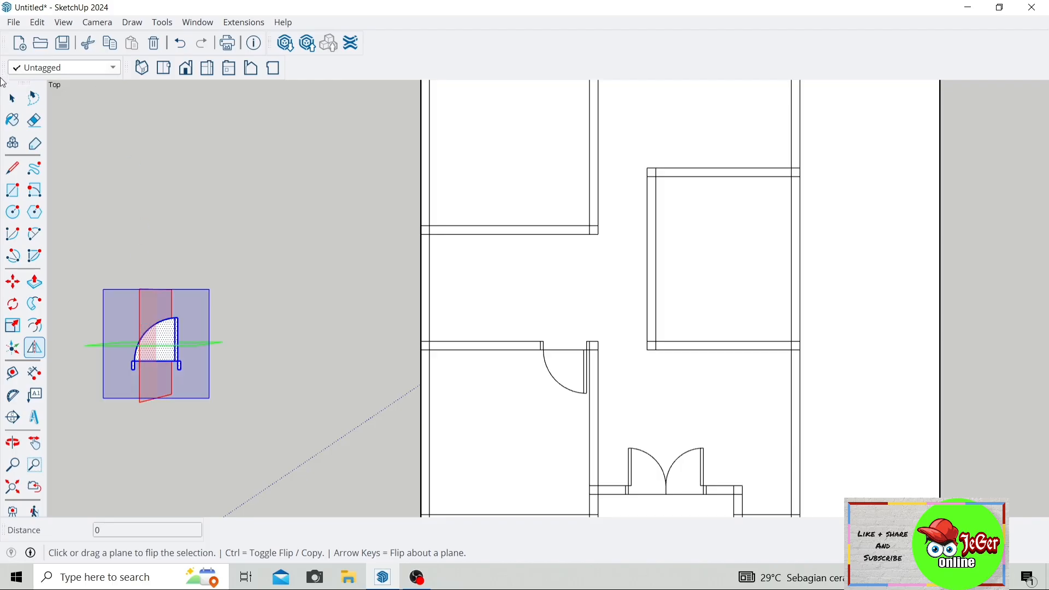
pyautogui.press('space')
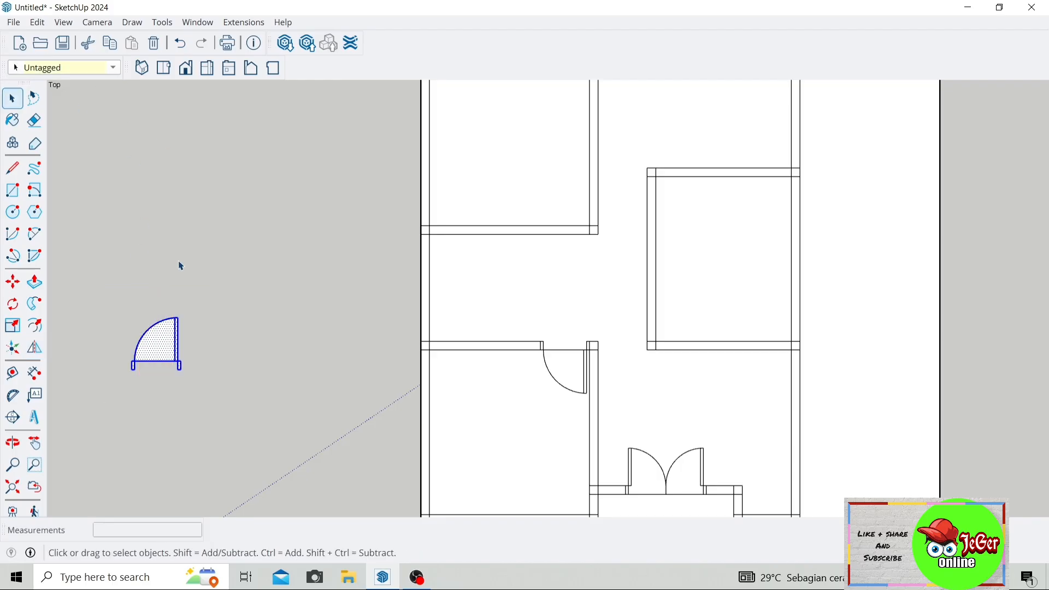
# Move the flipped door by its lower-right frame corner into the middle-left room's lower wall, against the right-hand wall's inner face
pyautogui.click(12, 282)
pyautogui.scroll(3, 174, 388)
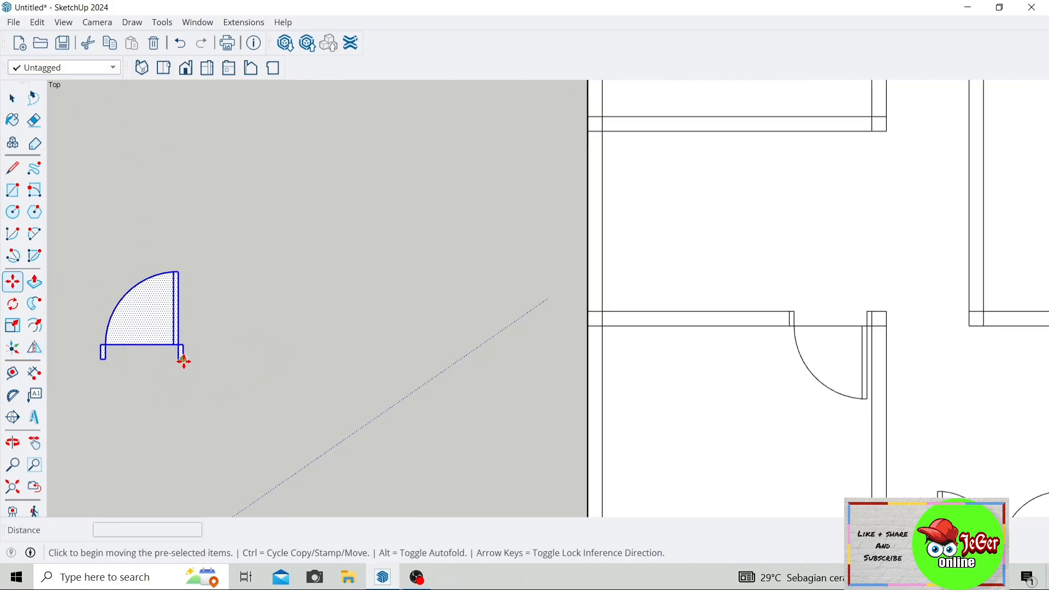
pyautogui.click(183, 362)
pyautogui.scroll(-5, 205, 350)
pyautogui.scroll(3, 338, 322)
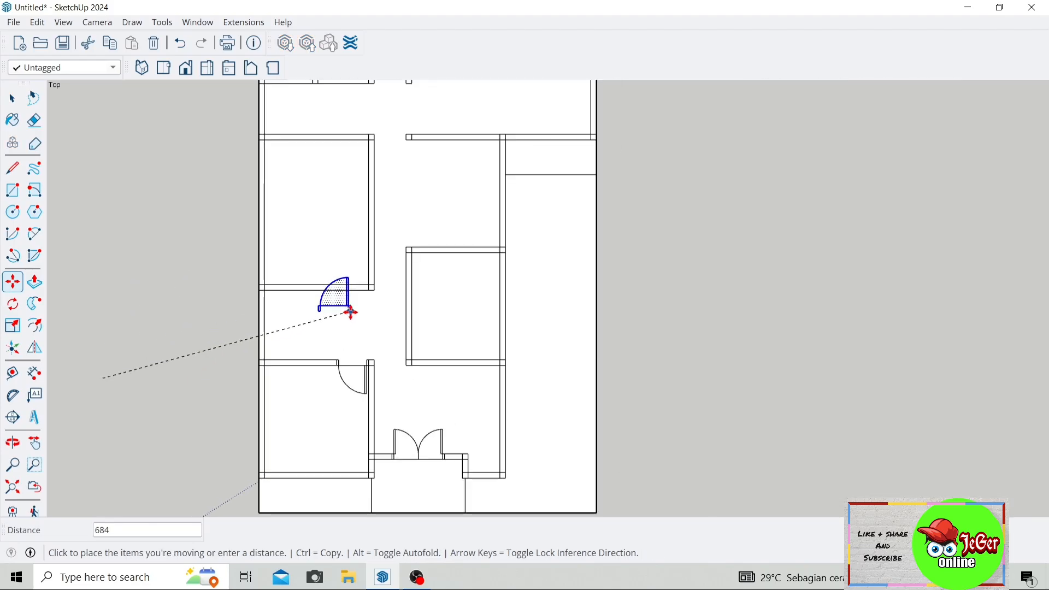
pyautogui.scroll(2, 353, 306)
pyautogui.click(368, 281)
# Erase the lower wall line across the middle-left room's door opening between the two frames
pyautogui.click(15, 164)
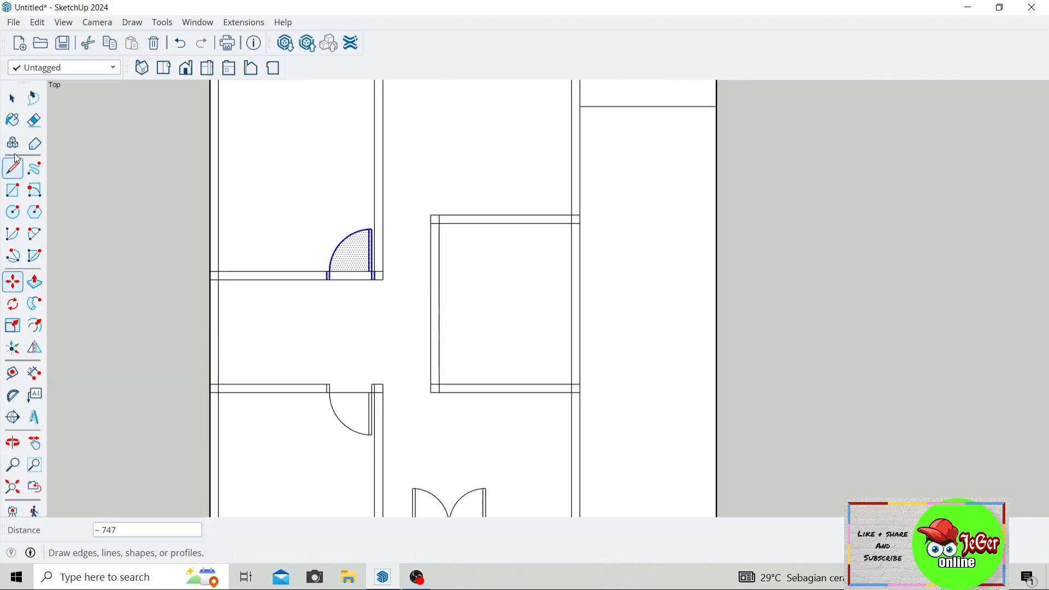
pyautogui.click(34, 120)
pyautogui.scroll(2, 350, 261)
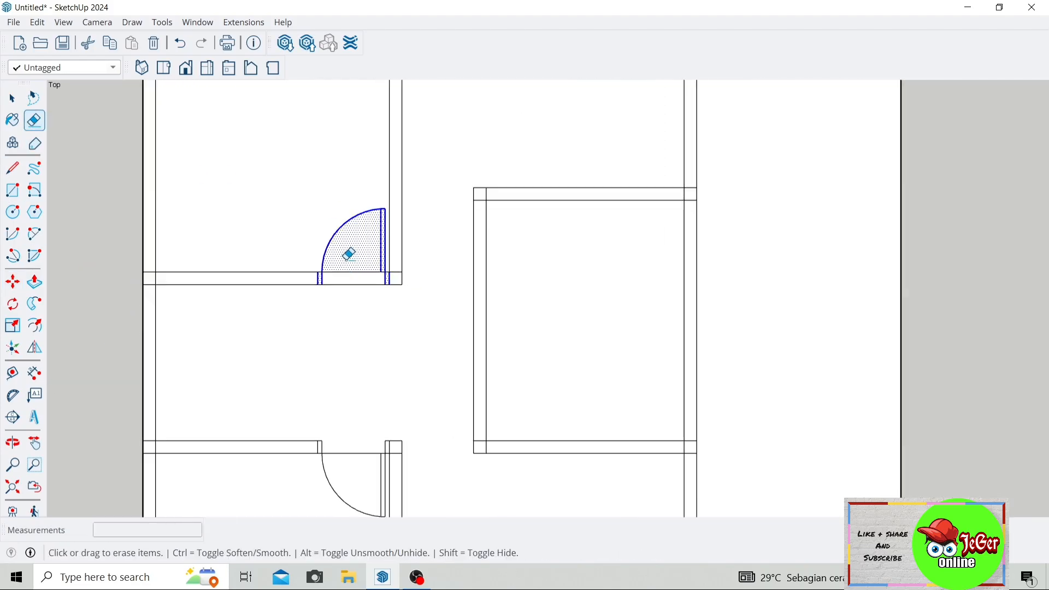
pyautogui.scroll(-3, 350, 276)
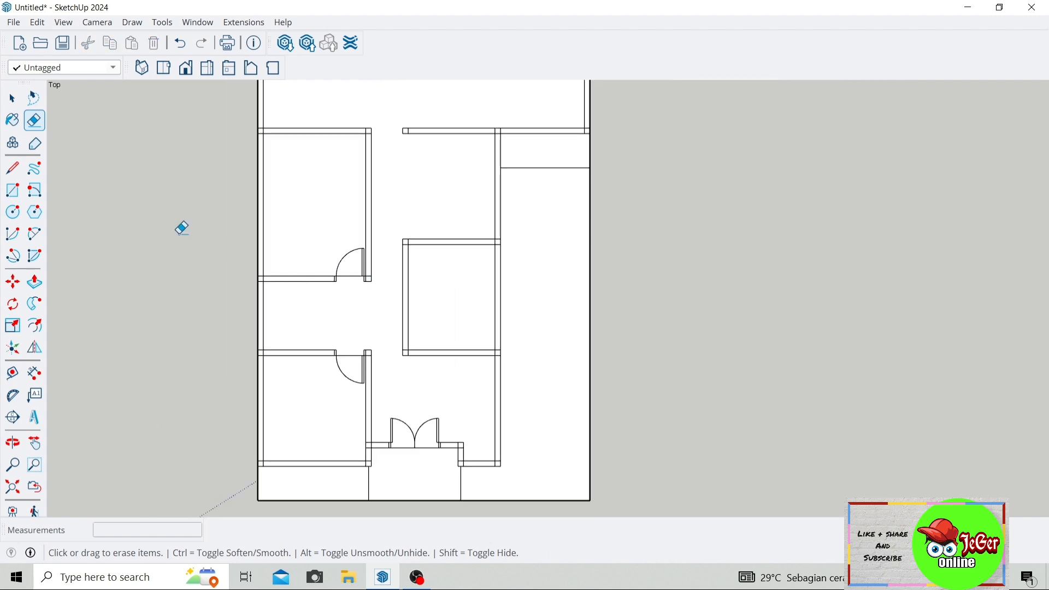
# Select the middle-left room's complete door with frames, leaf and arc, and place a copy of it outside the plan, to the right
pyautogui.click(35, 444)
pyautogui.moveTo(280, 301); pyautogui.dragTo(315, 302)
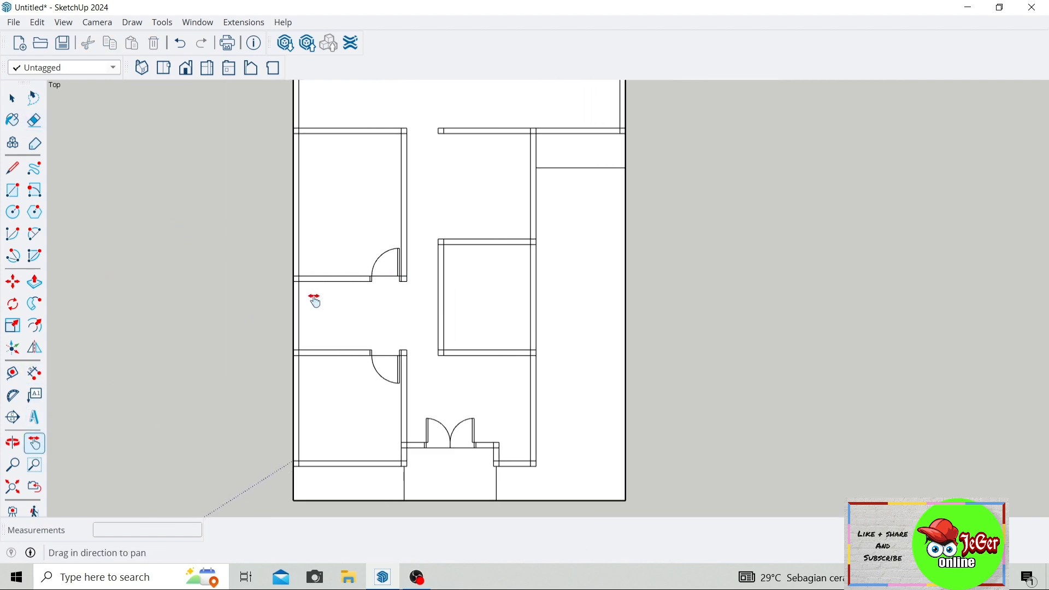
pyautogui.scroll(2, 358, 420)
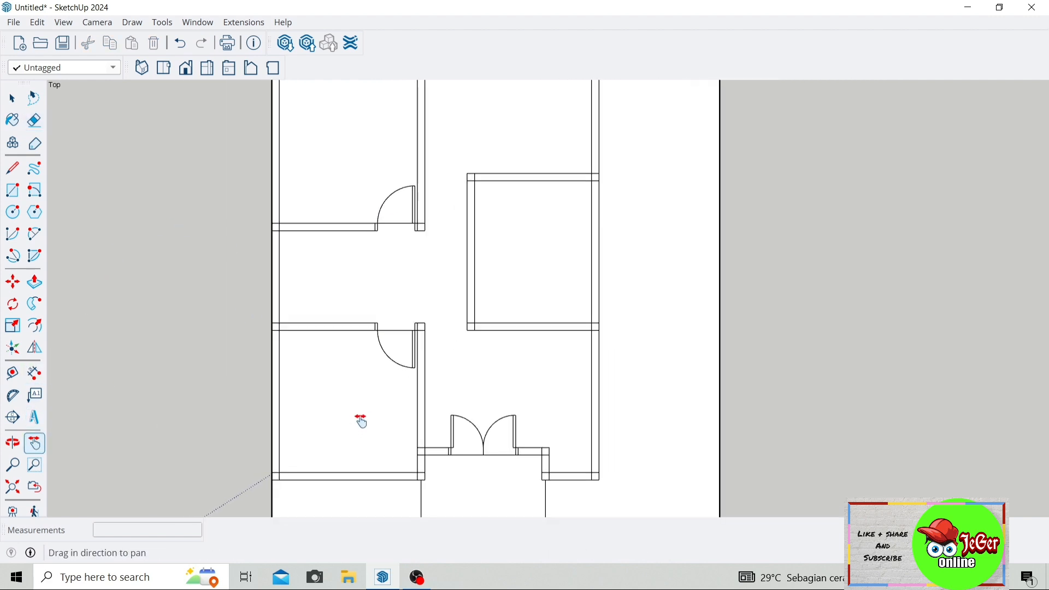
pyautogui.click(13, 98)
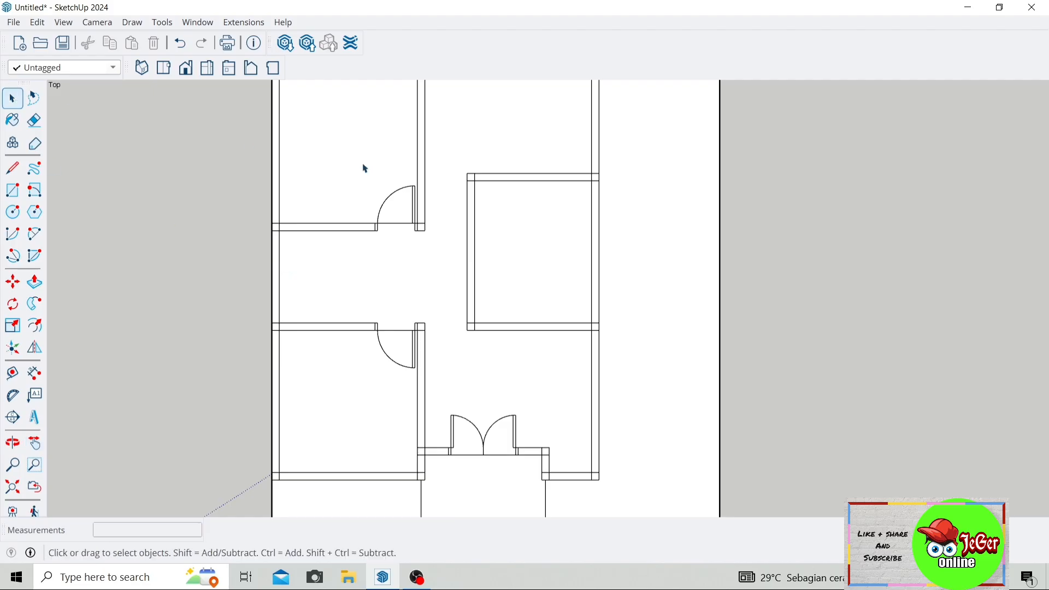
pyautogui.scroll(1, 413, 217)
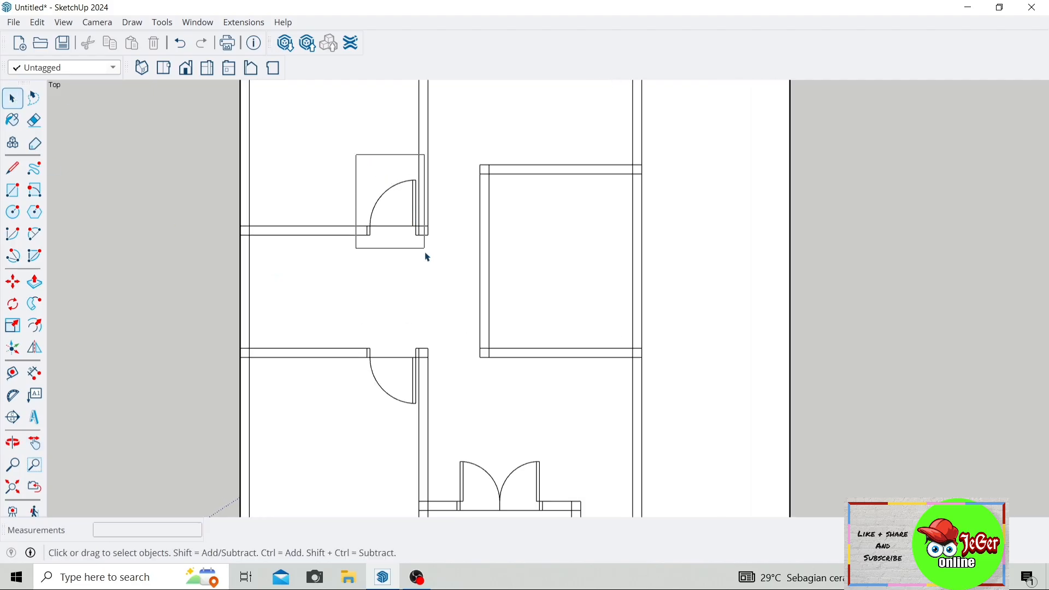
pyautogui.click(419, 228)
pyautogui.click(13, 283)
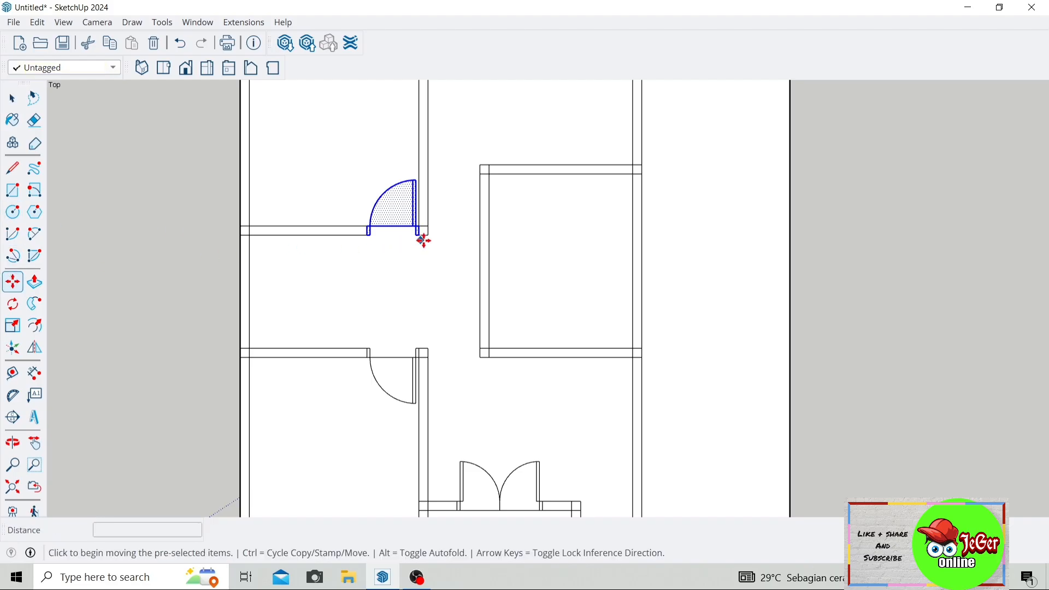
pyautogui.scroll(2, 423, 241)
pyautogui.press('ctrl')
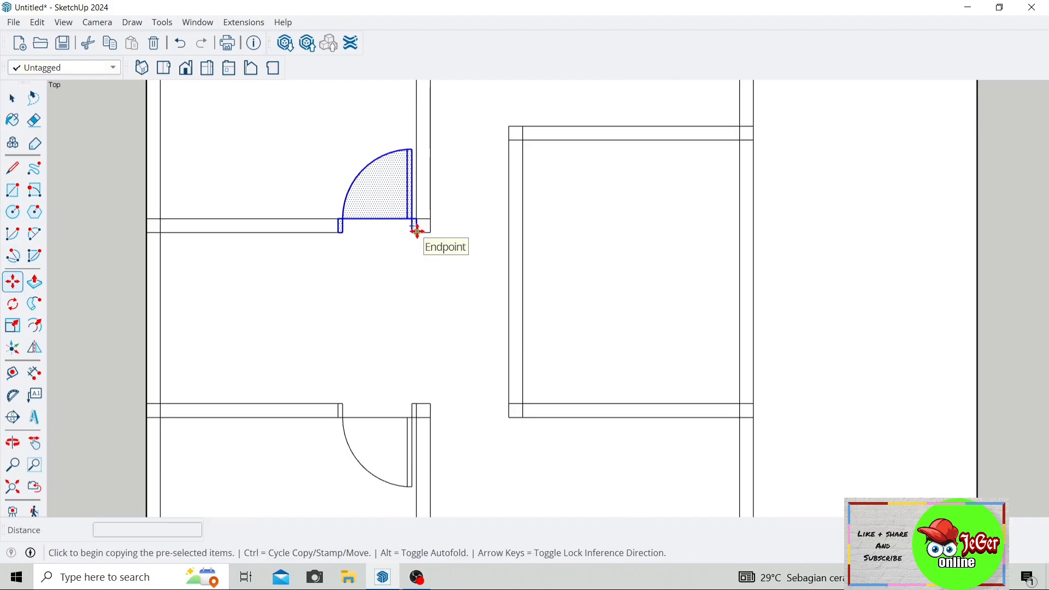
pyautogui.click(417, 231)
pyautogui.scroll(-5, 432, 230)
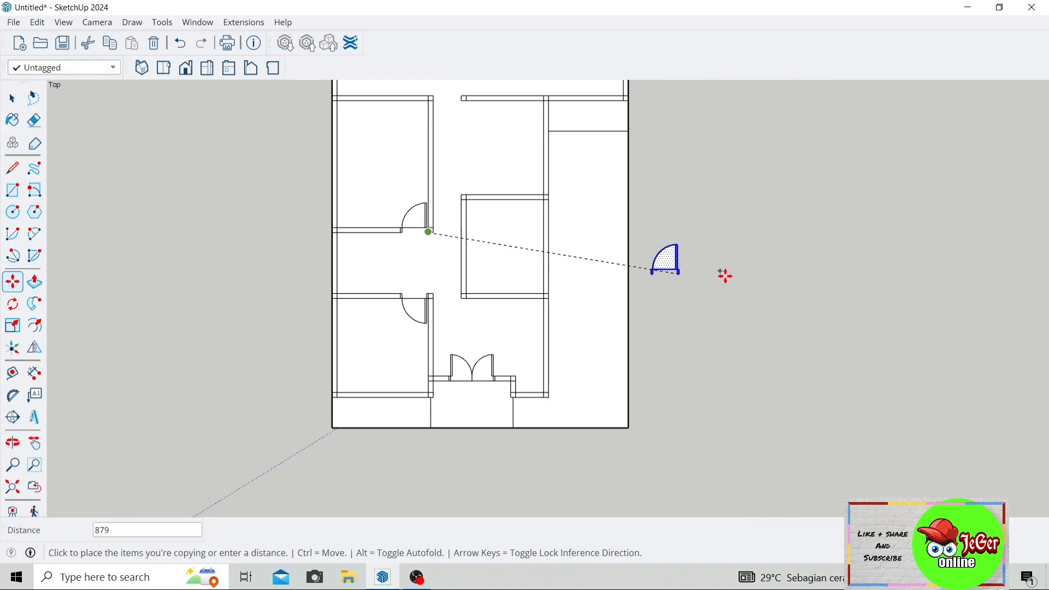
pyautogui.click(764, 273)
# Rotate the copied door outside the plan 90 degrees clockwise
pyautogui.click(13, 303)
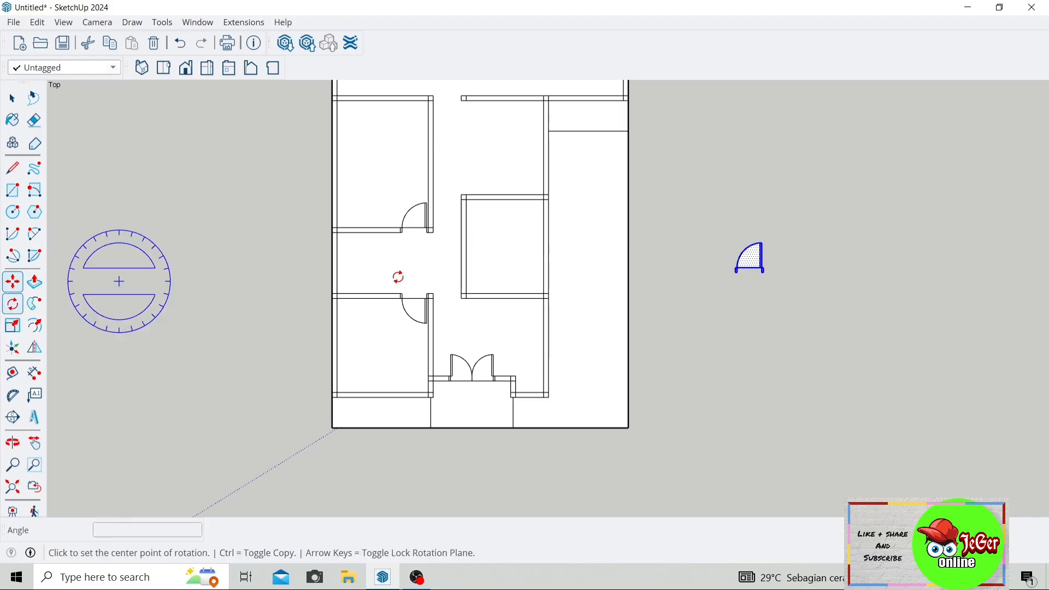
pyautogui.click(735, 310)
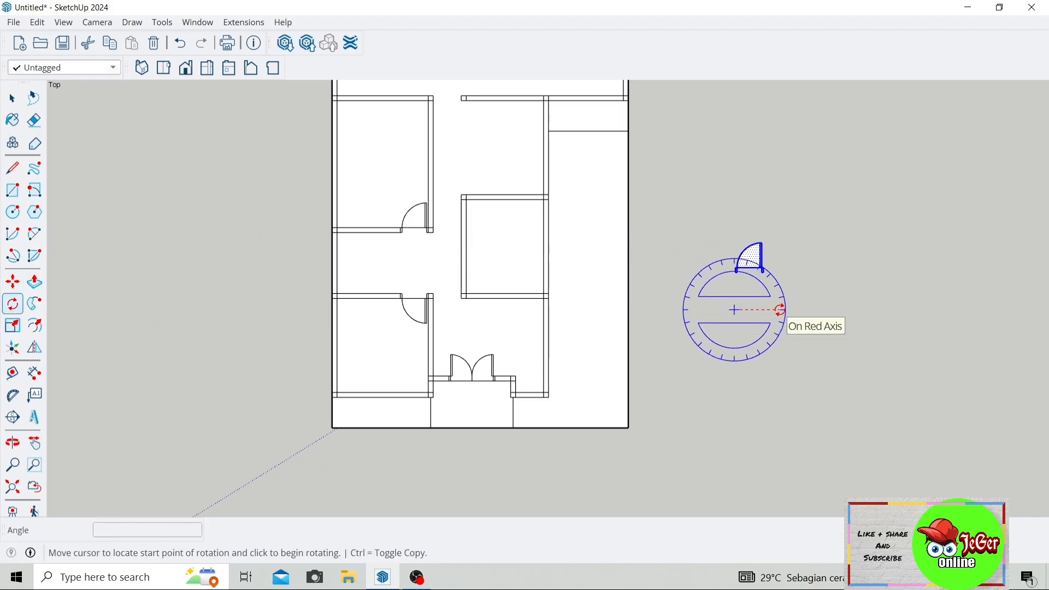
pyautogui.click(780, 310)
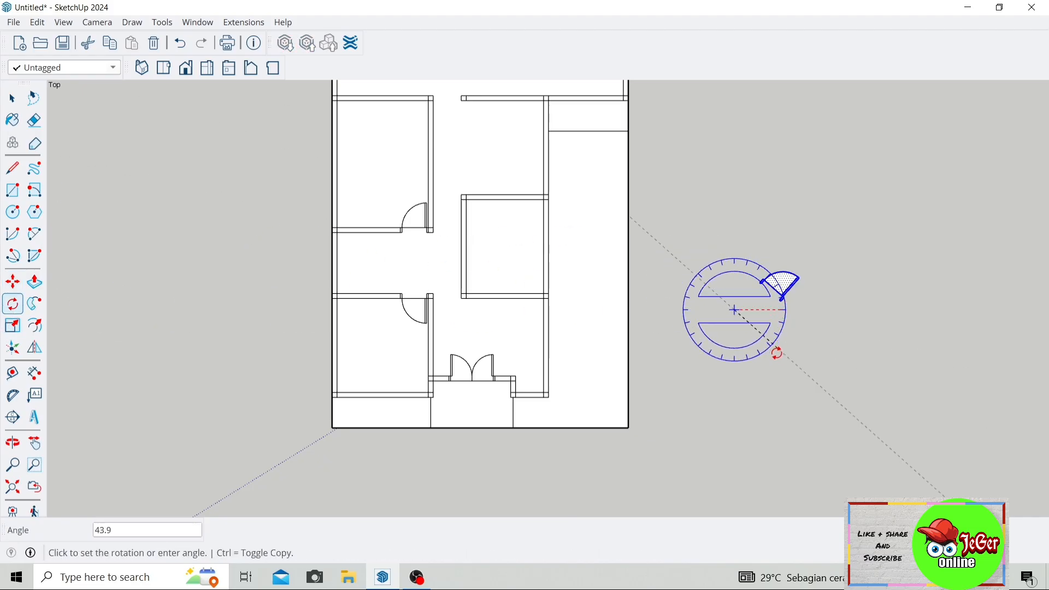
pyautogui.click(739, 374)
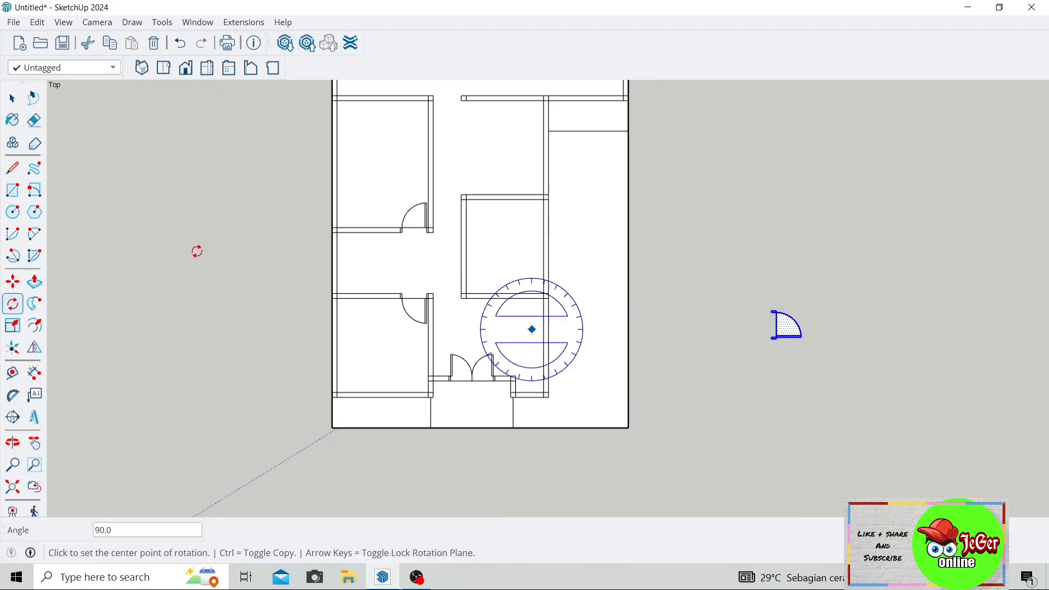
# Move the rotated door by its lower frame's outer corner toward the plan
pyautogui.click(13, 282)
pyautogui.scroll(4, 730, 334)
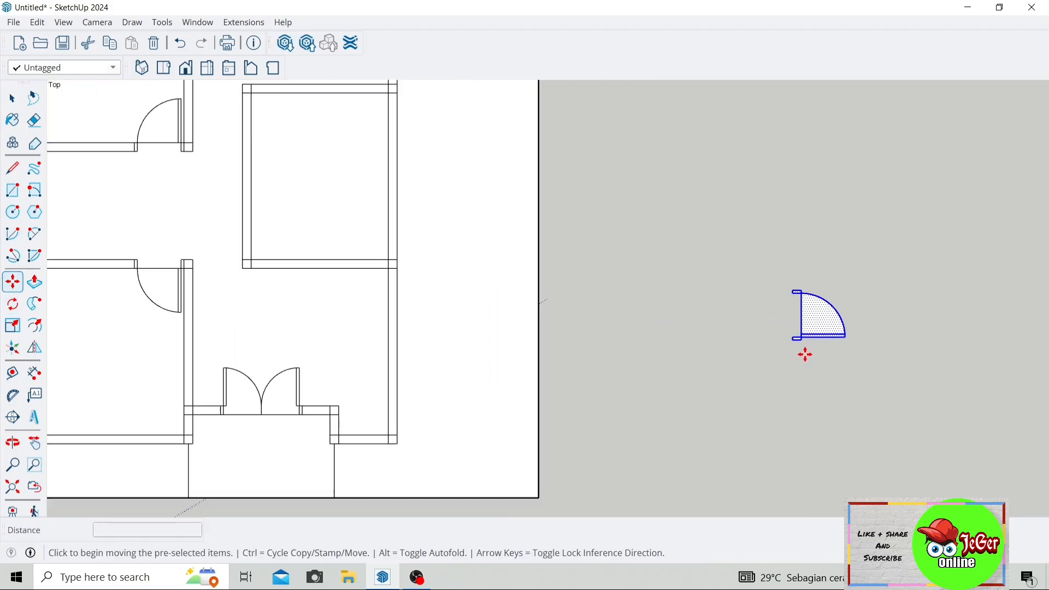
pyautogui.click(757, 330)
pyautogui.scroll(-5, 757, 329)
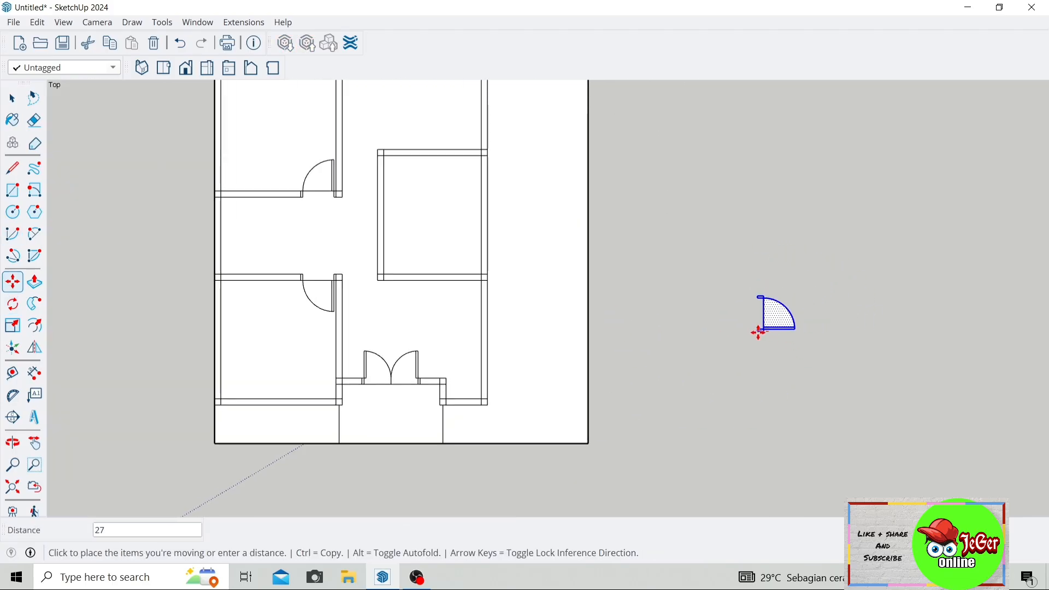
# Place the door in the side wall of the small middle room near its lower corner and erase the wall edge across the opening
pyautogui.scroll(4, 497, 278)
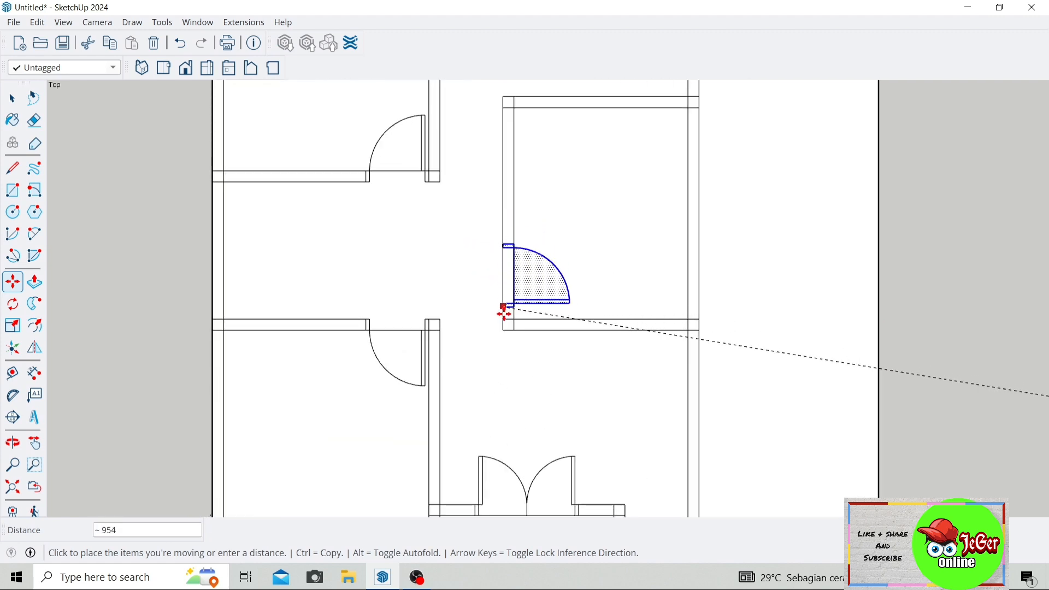
pyautogui.click(503, 323)
pyautogui.scroll(-3, 485, 241)
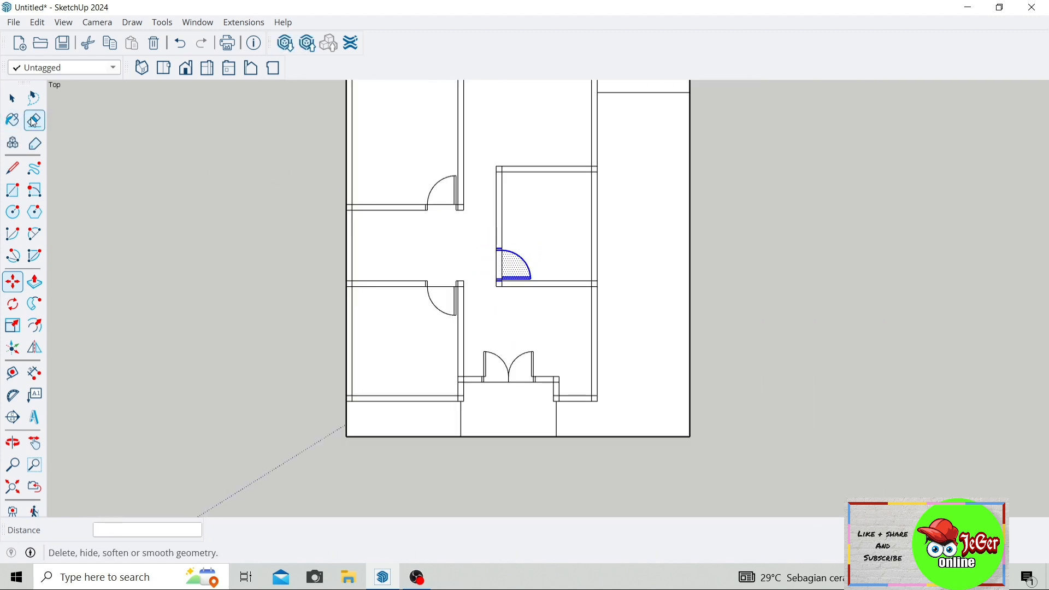
pyautogui.click(34, 120)
pyautogui.scroll(2, 507, 254)
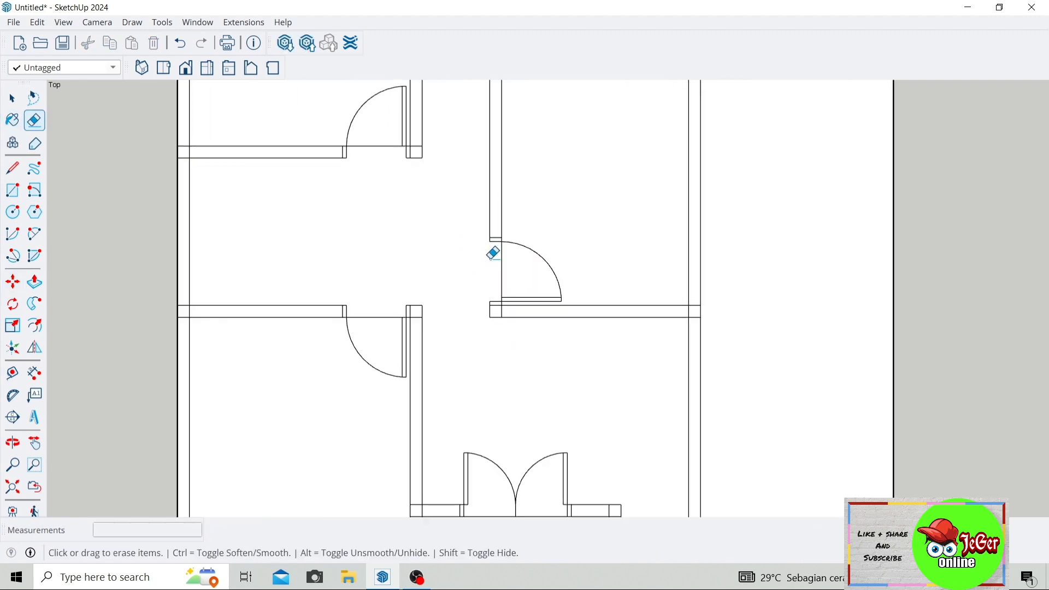
pyautogui.scroll(-5, 495, 253)
# Examine the whole floor plan to review the door placement in all rooms
pyautogui.click(35, 443)
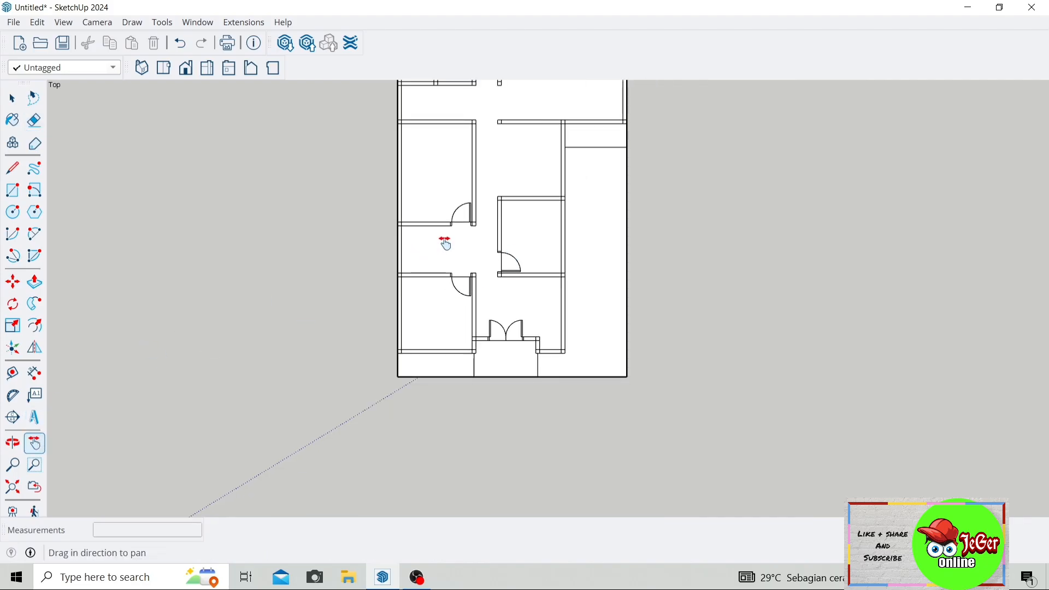
pyautogui.moveTo(445, 241); pyautogui.dragTo(438, 295)
pyautogui.scroll(-1, 439, 292)
pyautogui.scroll(1, 438, 293)
pyautogui.moveTo(441, 257); pyautogui.dragTo(437, 283)
pyautogui.click(12, 98)
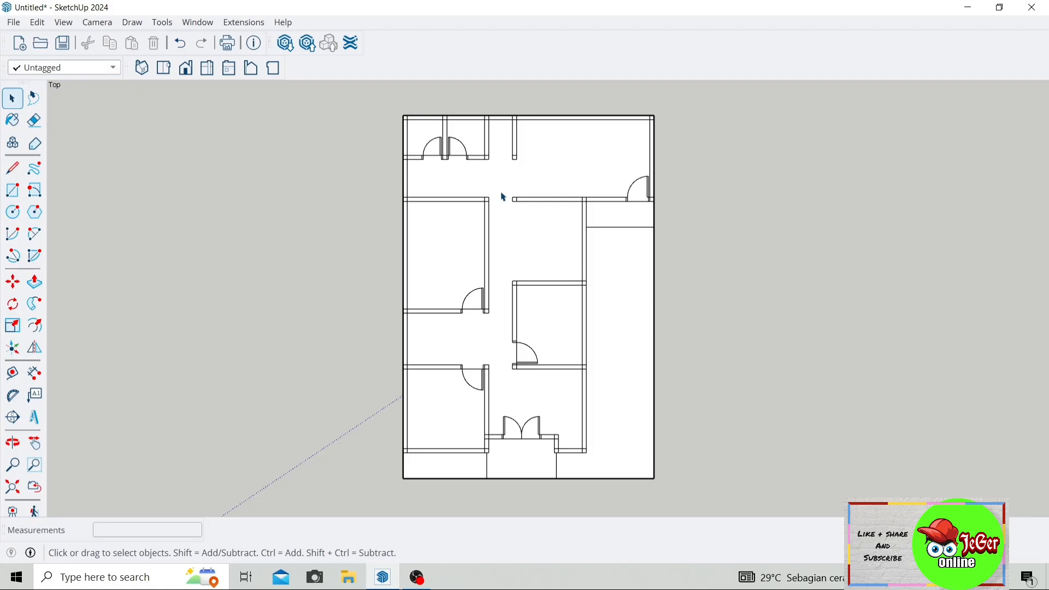
pyautogui.scroll(-1, 529, 230)
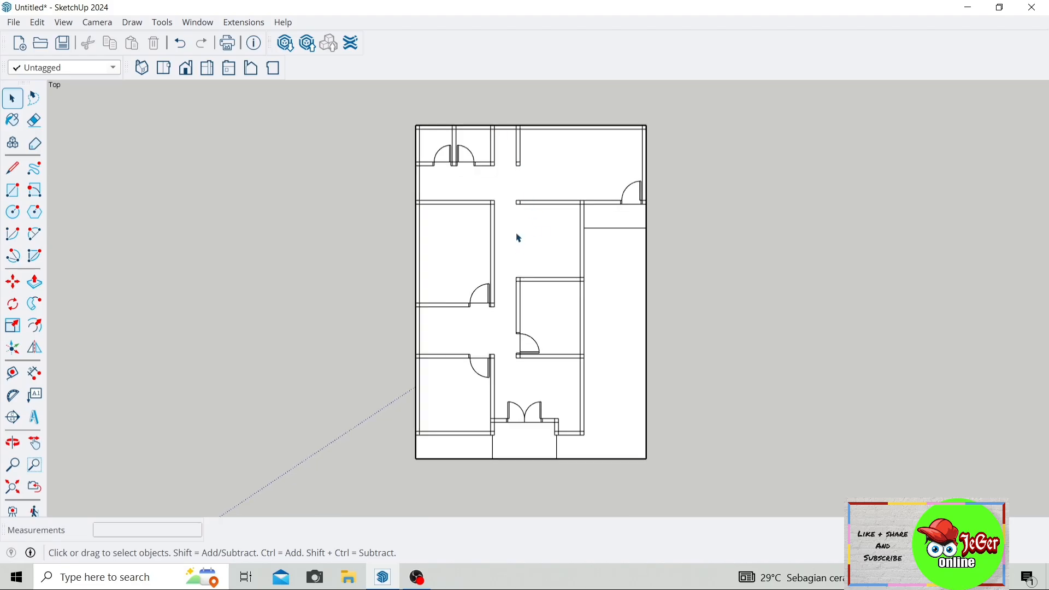
pyautogui.scroll(-2, 519, 235)
pyautogui.scroll(2, 531, 171)
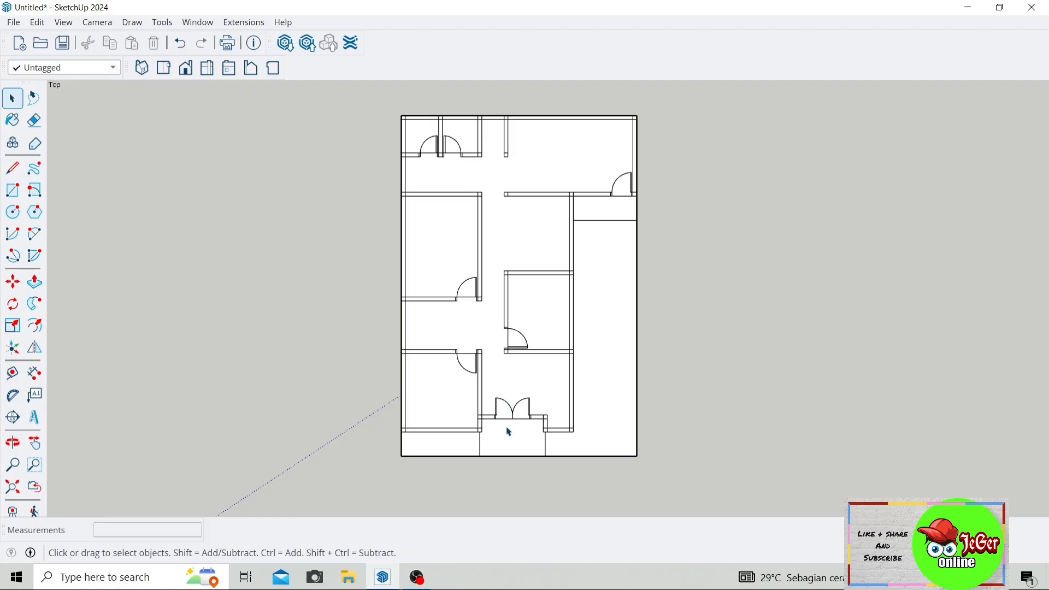
# Draw a 40-long line along the wall from the double door's left jamb, and a line across the wall at its end
pyautogui.scroll(5, 509, 433)
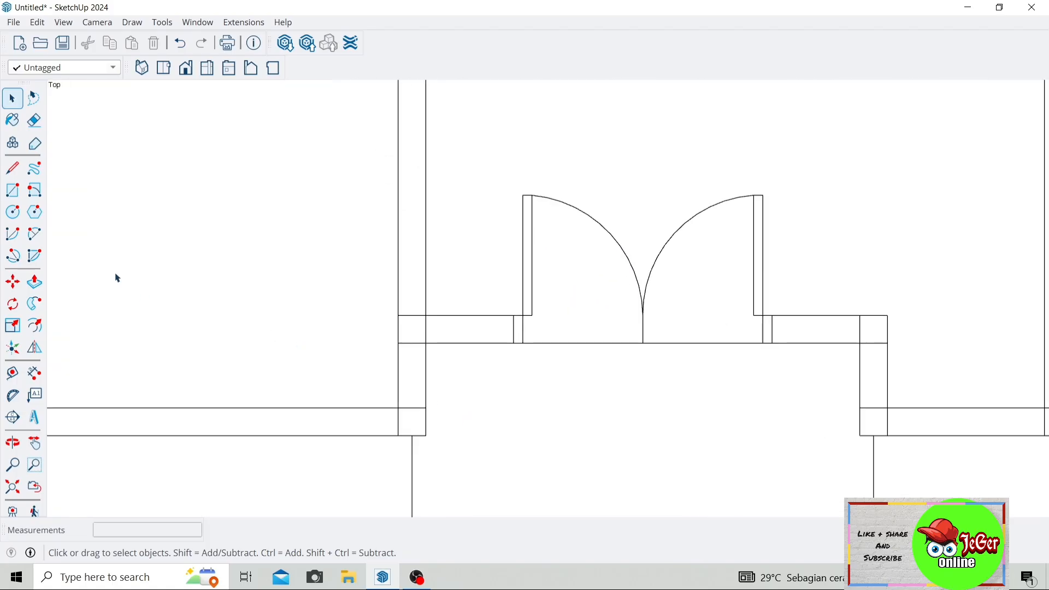
pyautogui.click(12, 168)
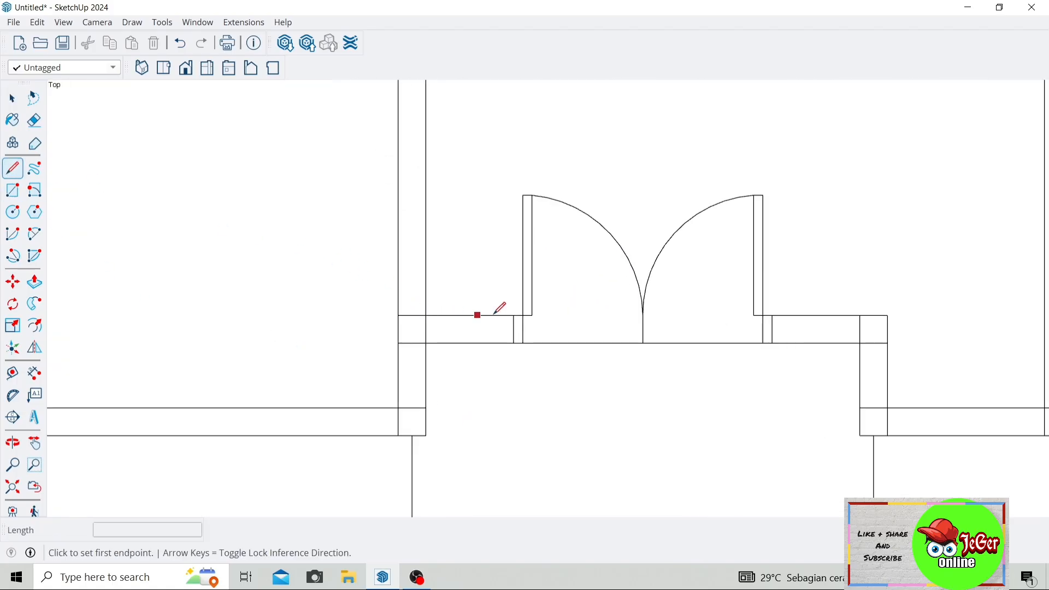
pyautogui.click(514, 315)
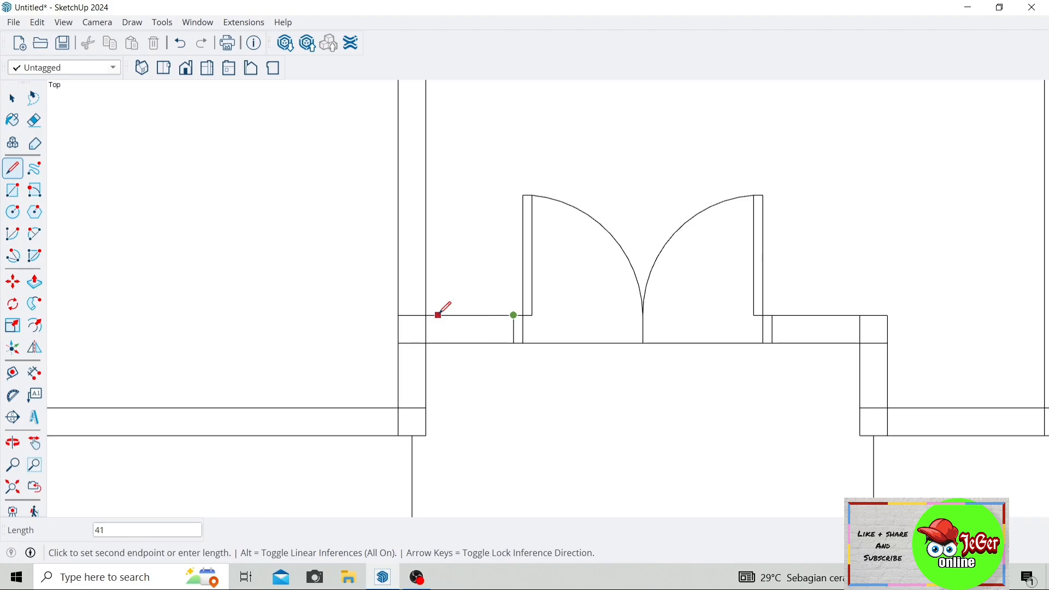
pyautogui.press('Return')
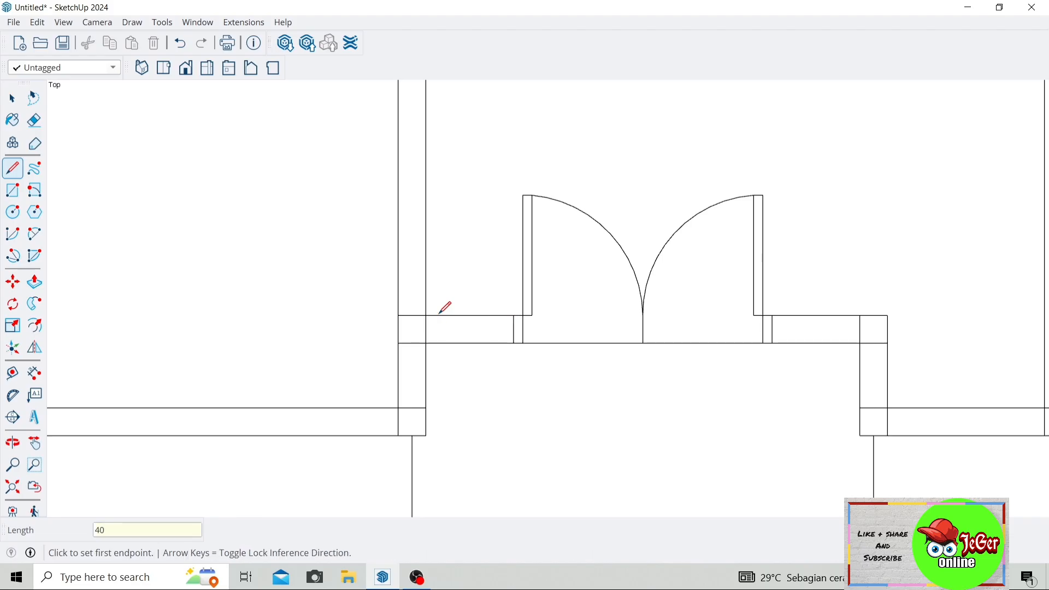
pyautogui.click(440, 315)
pyautogui.click(441, 342)
pyautogui.scroll(-3, 495, 309)
pyautogui.scroll(5, 460, 305)
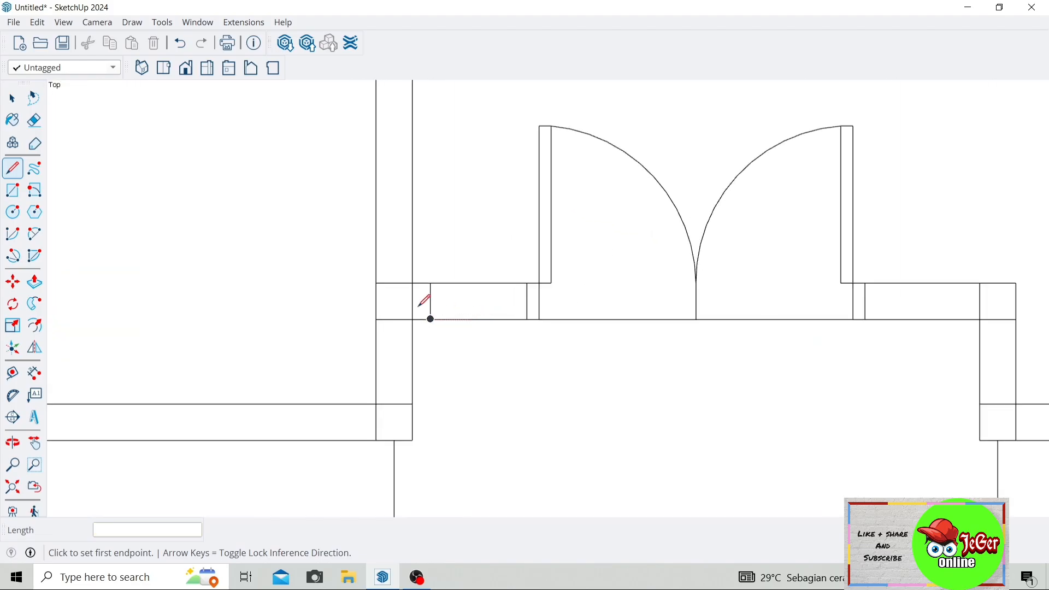
pyautogui.scroll(3, 451, 283)
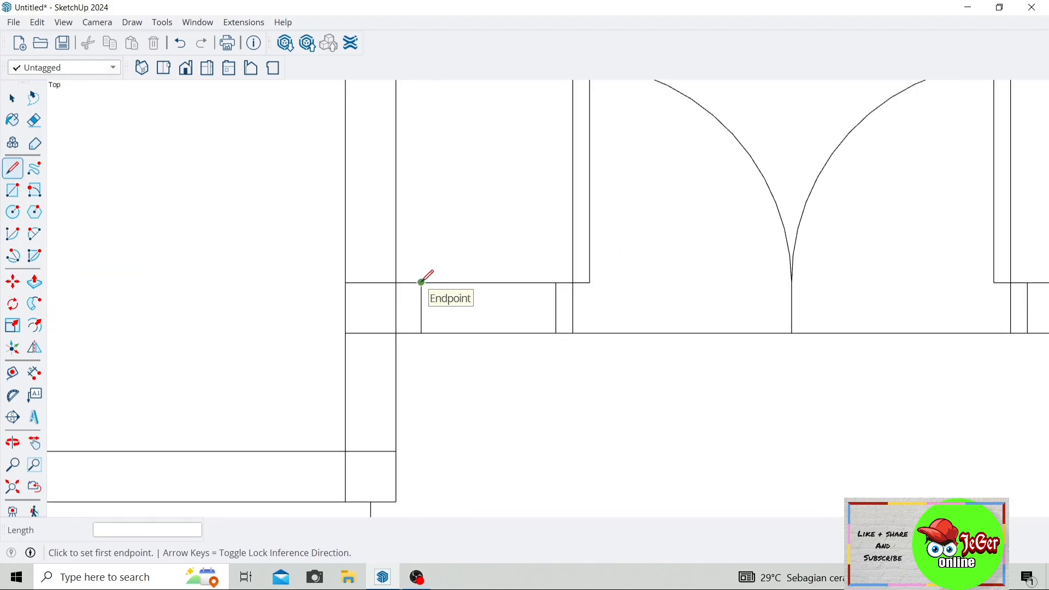
pyautogui.click(421, 282)
pyautogui.click(16, 101)
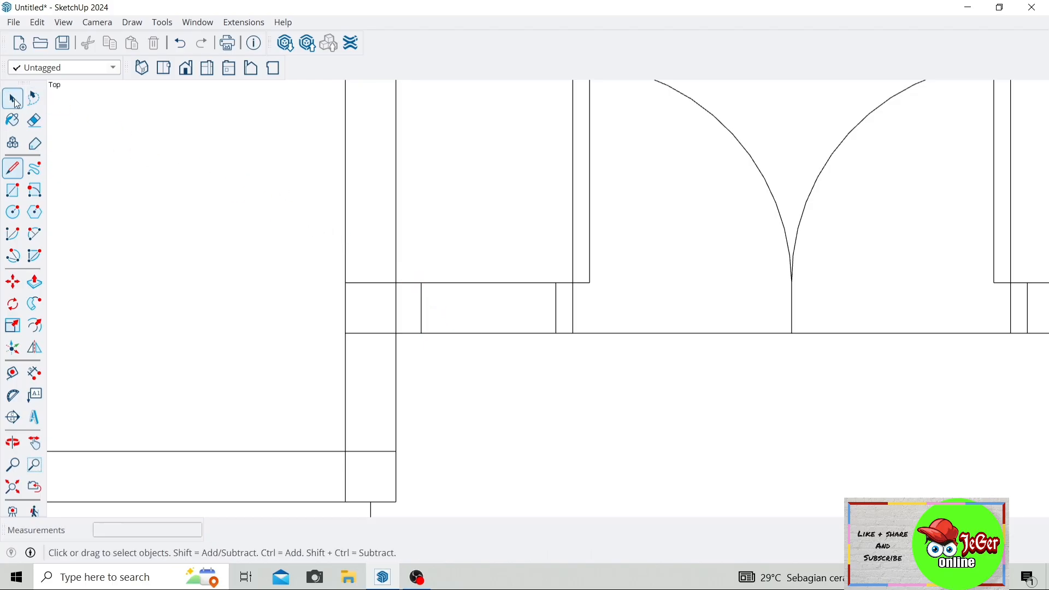
# Draw two 5 by 15 rectangles as window jambs at the inner ends of the 40-long wall segment left of the double door
pyautogui.click(12, 190)
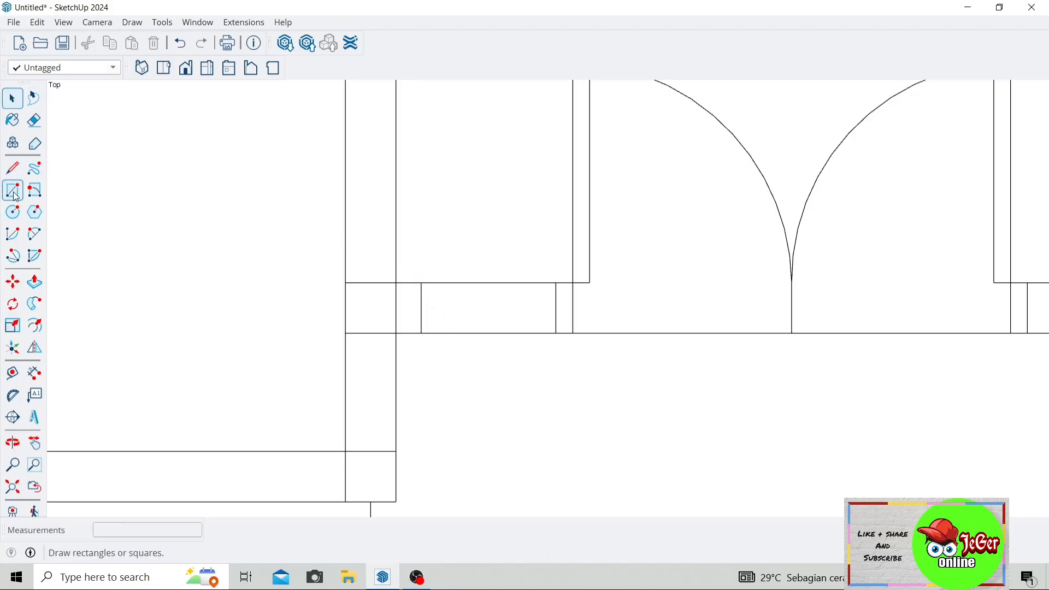
pyautogui.click(422, 283)
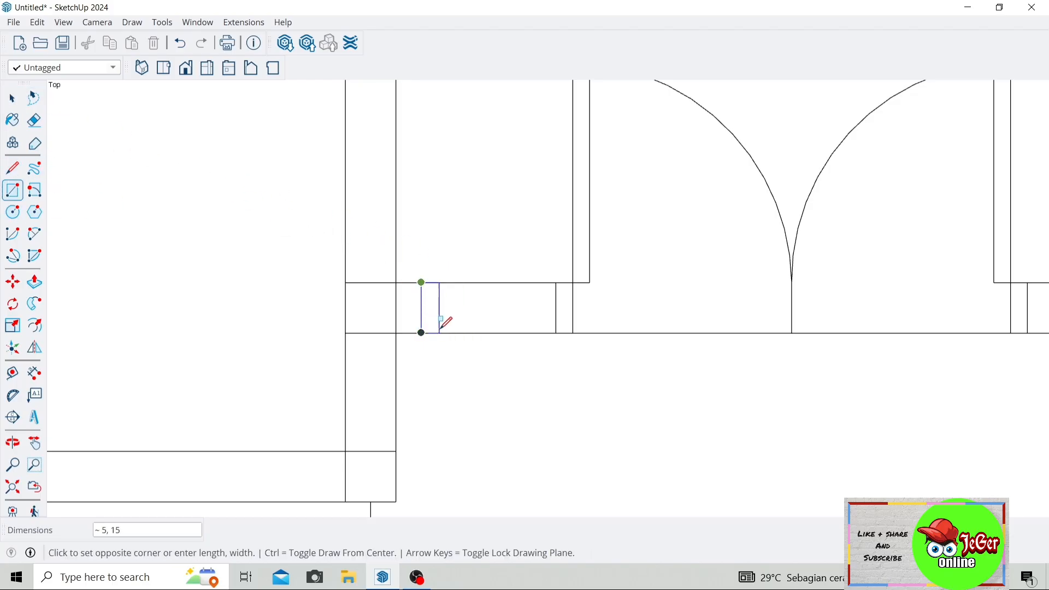
pyautogui.write('5,15')
pyautogui.press('Return')
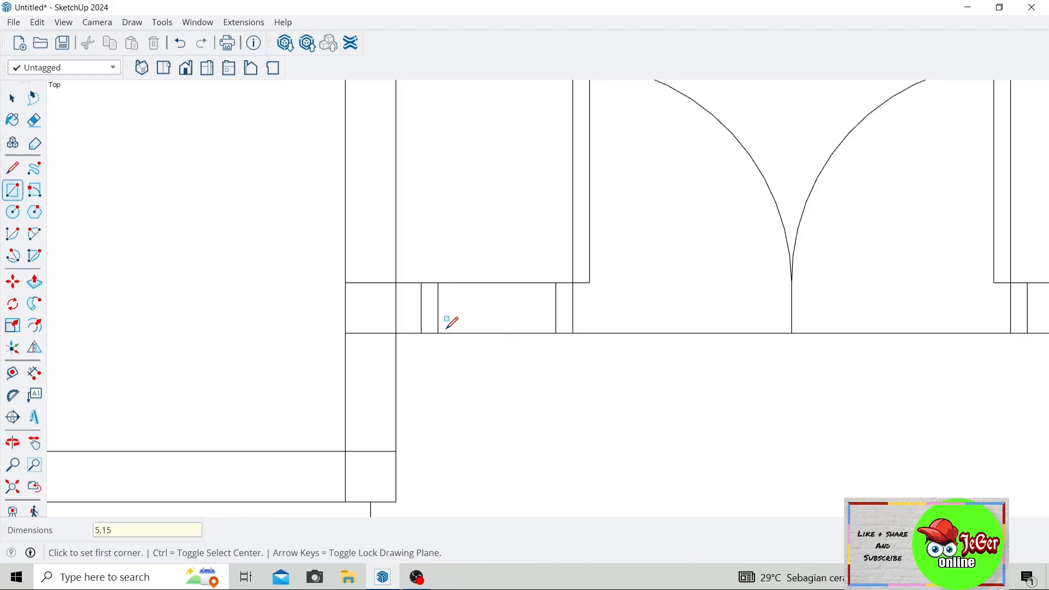
pyautogui.click(556, 283)
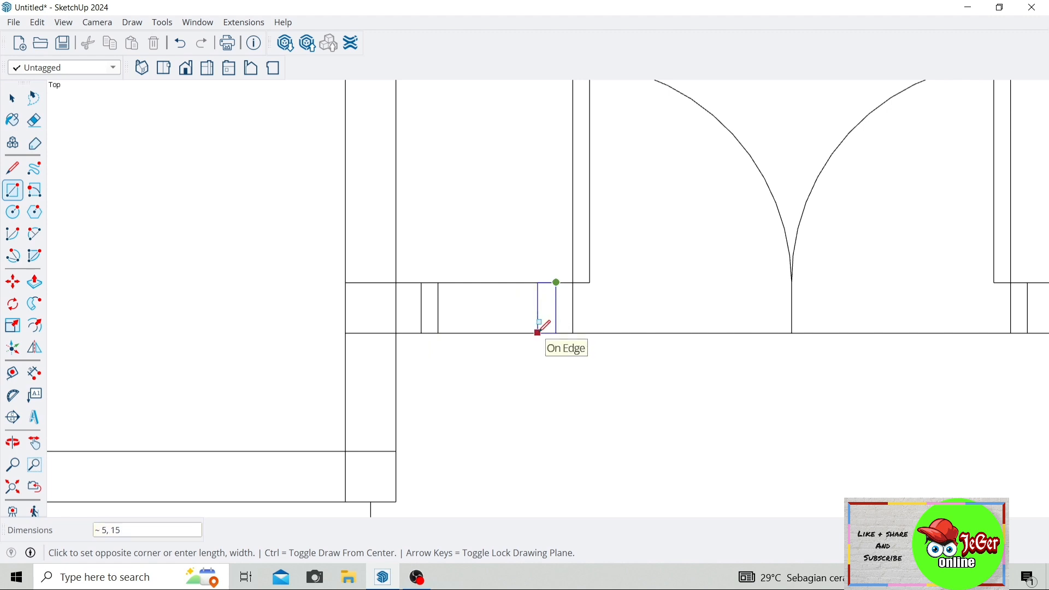
pyautogui.write('5,15')
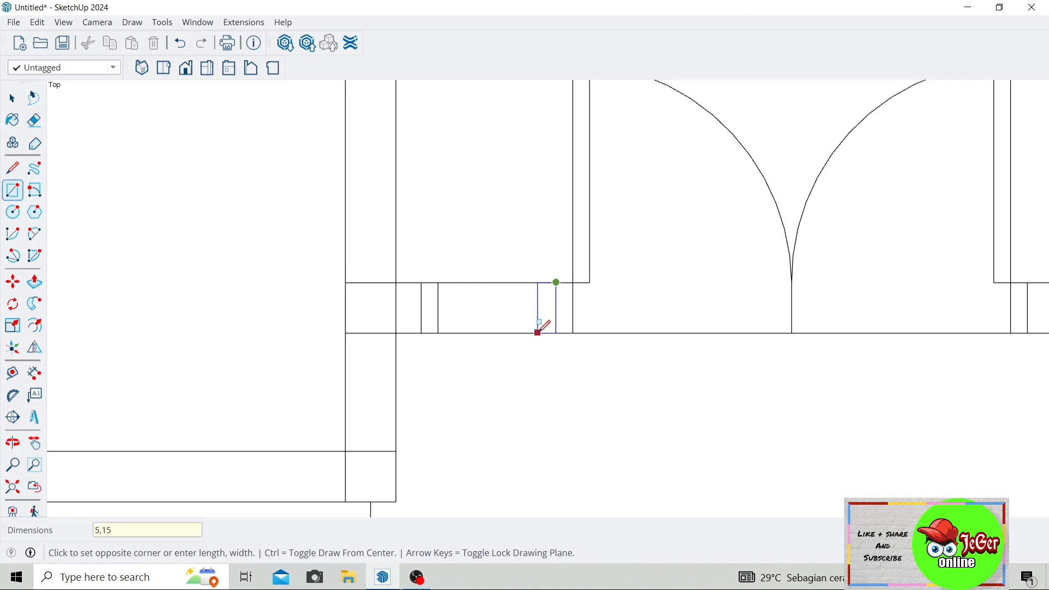
pyautogui.press('Return')
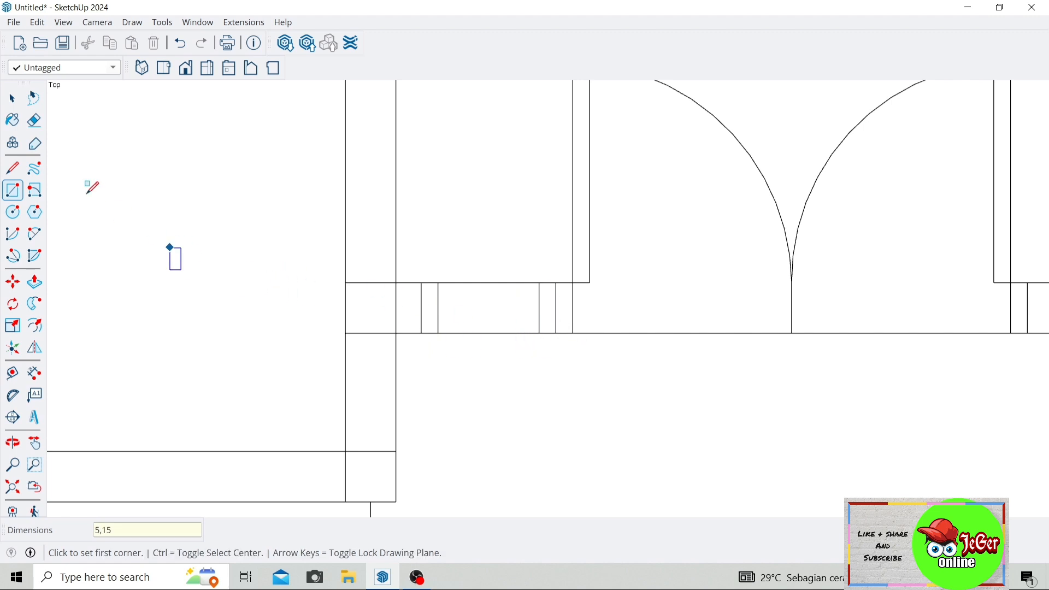
# Draw the window's 30-long center line between the midpoints of its two jambs
pyautogui.click(12, 169)
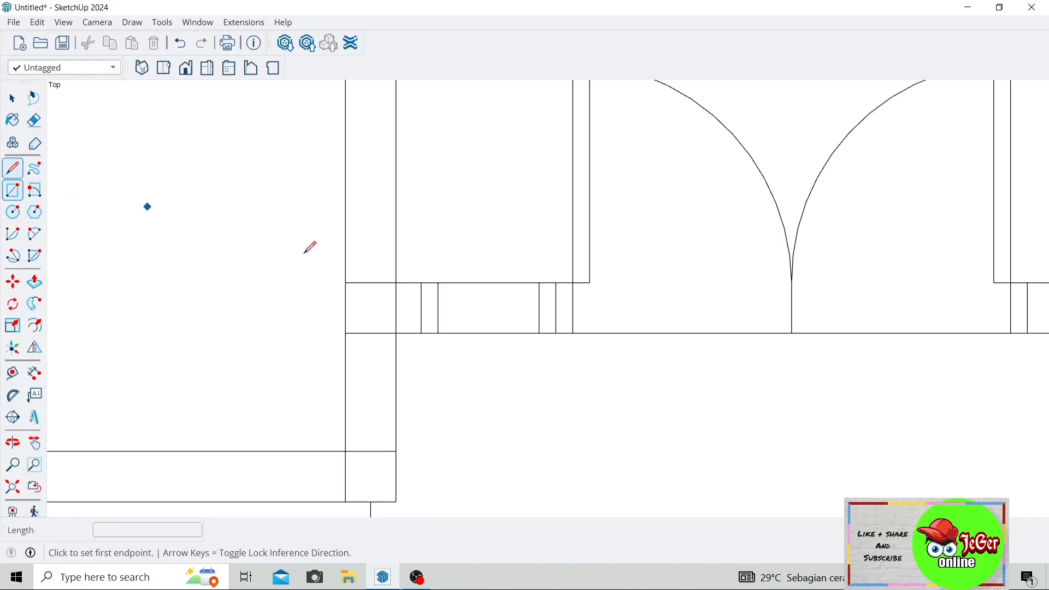
pyautogui.click(439, 309)
pyautogui.click(540, 308)
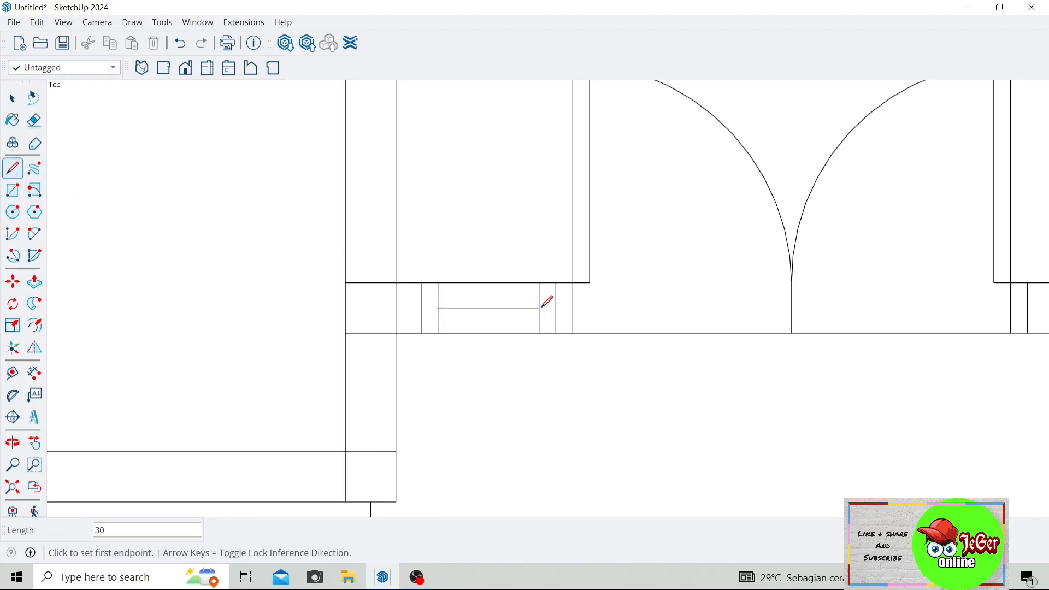
# Copy the complete window symbol 180 along the wall to the outer edge of the double door's right jamb
pyautogui.scroll(-4, 452, 279)
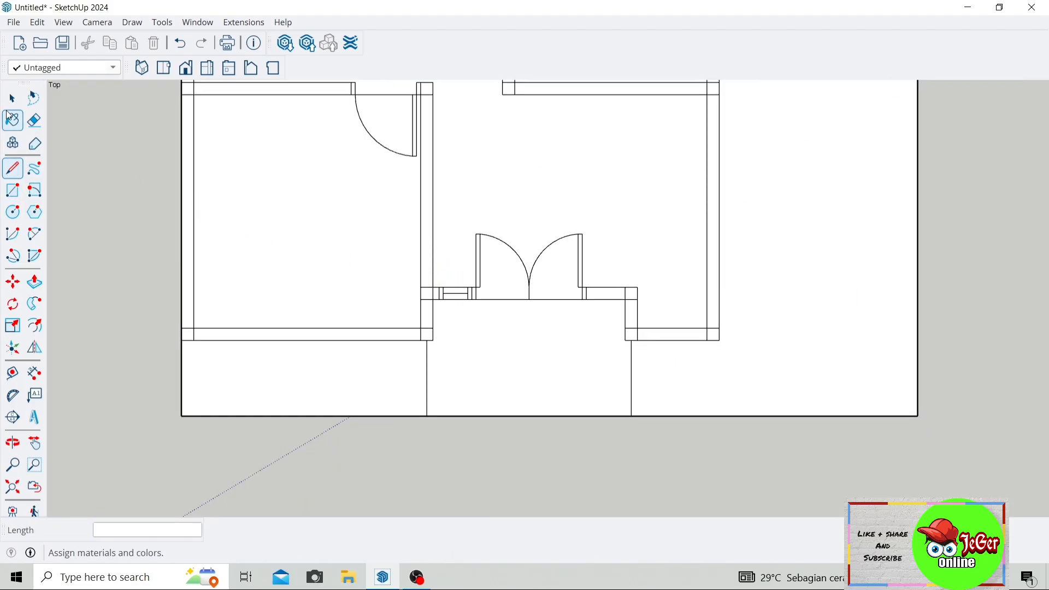
pyautogui.press('space')
pyautogui.scroll(5, 462, 316)
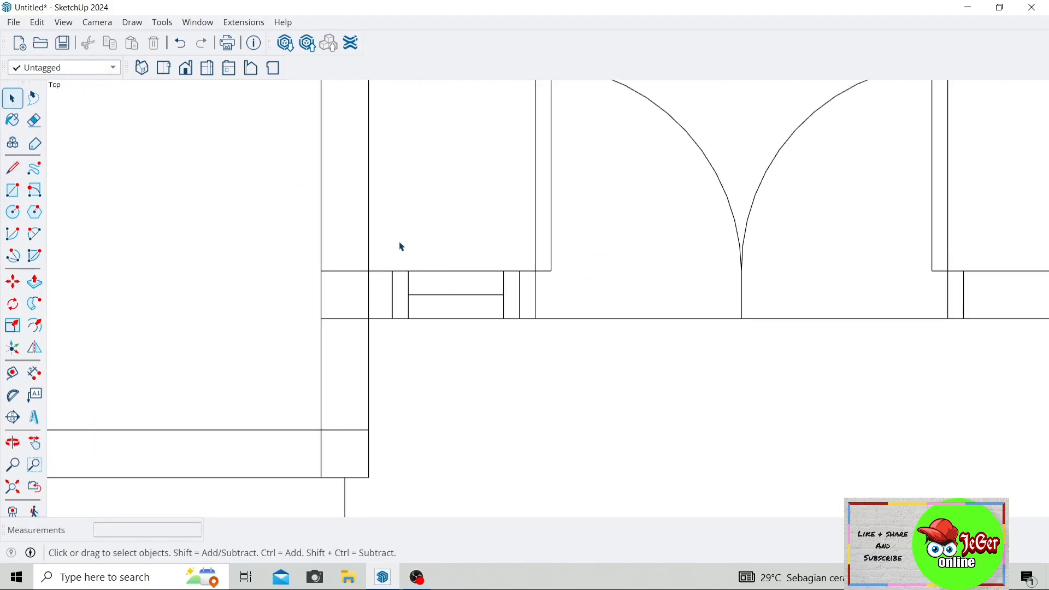
pyautogui.moveTo(389, 240); pyautogui.dragTo(535, 360)
pyautogui.press('m')
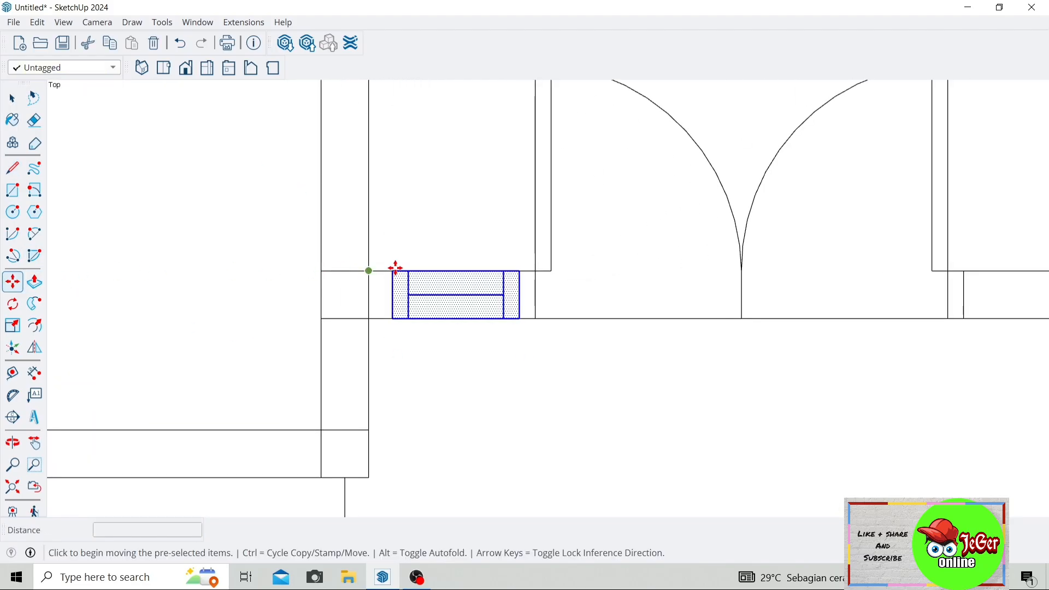
pyautogui.press('ctrl')
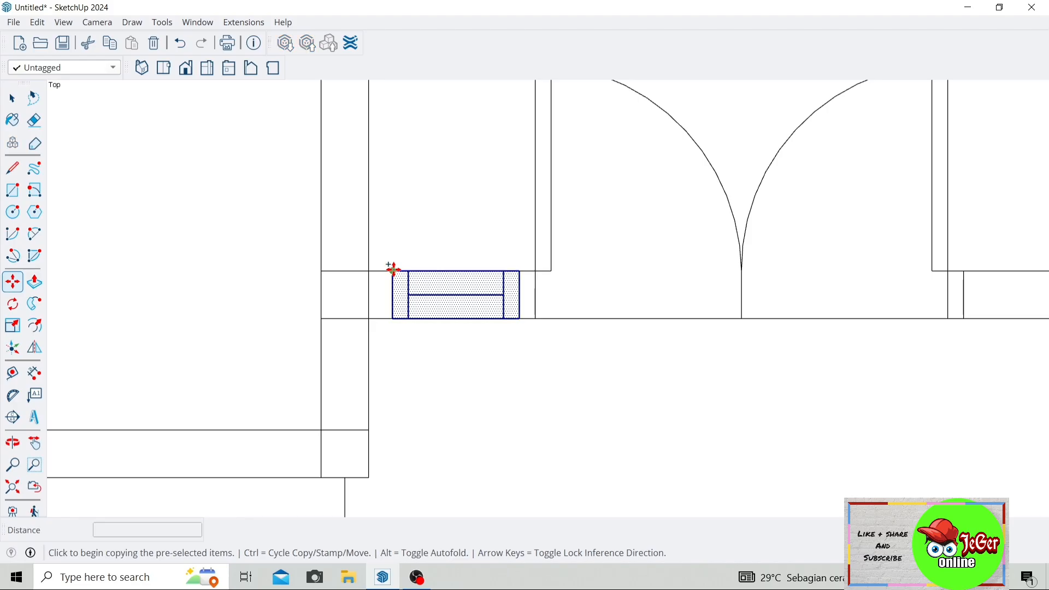
pyautogui.click(394, 270)
pyautogui.scroll(-4, 464, 269)
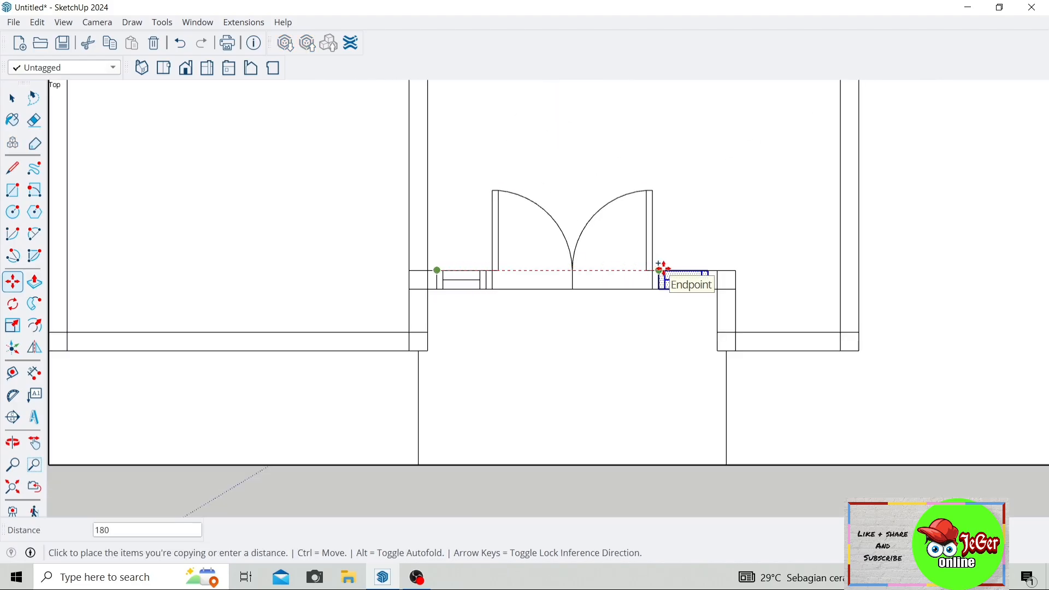
pyautogui.click(660, 271)
# Draw a 15-long line across the short front wall right of the porch at its midpoint
pyautogui.scroll(-2, 563, 255)
pyautogui.press('l')
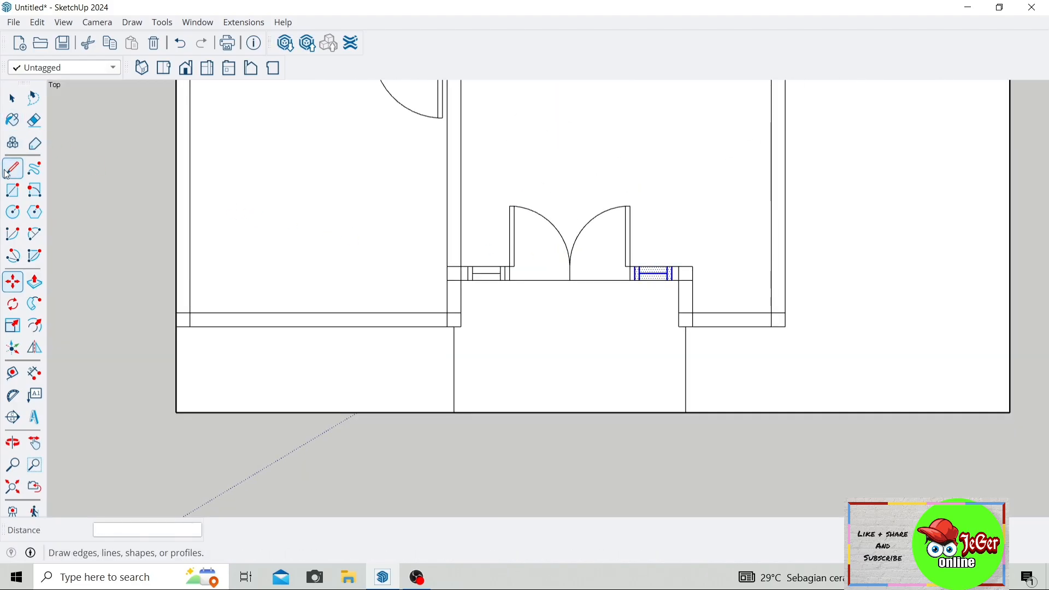
pyautogui.scroll(2, 731, 302)
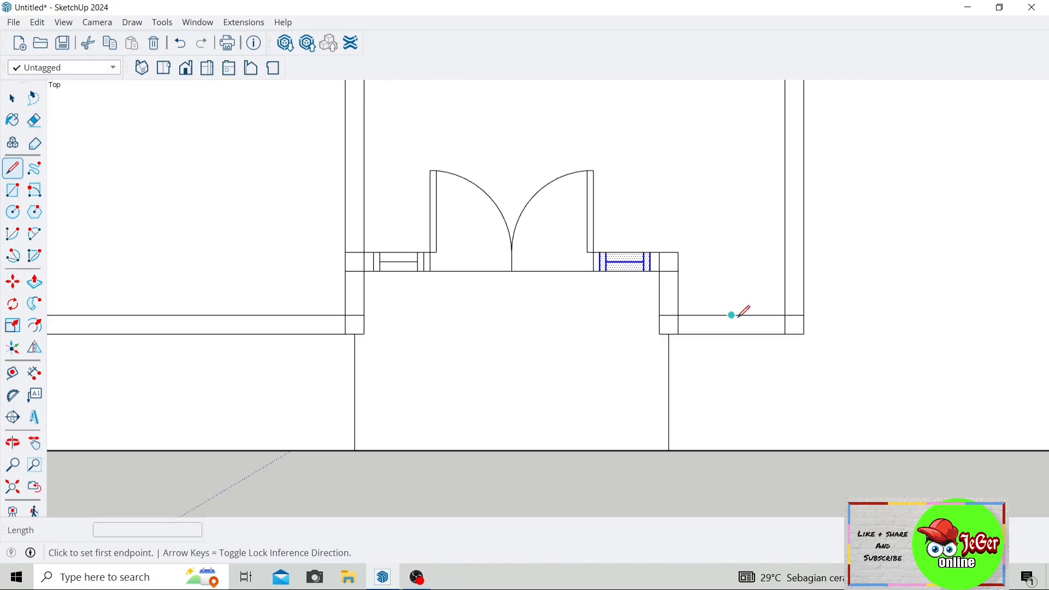
pyautogui.click(732, 316)
pyautogui.click(732, 334)
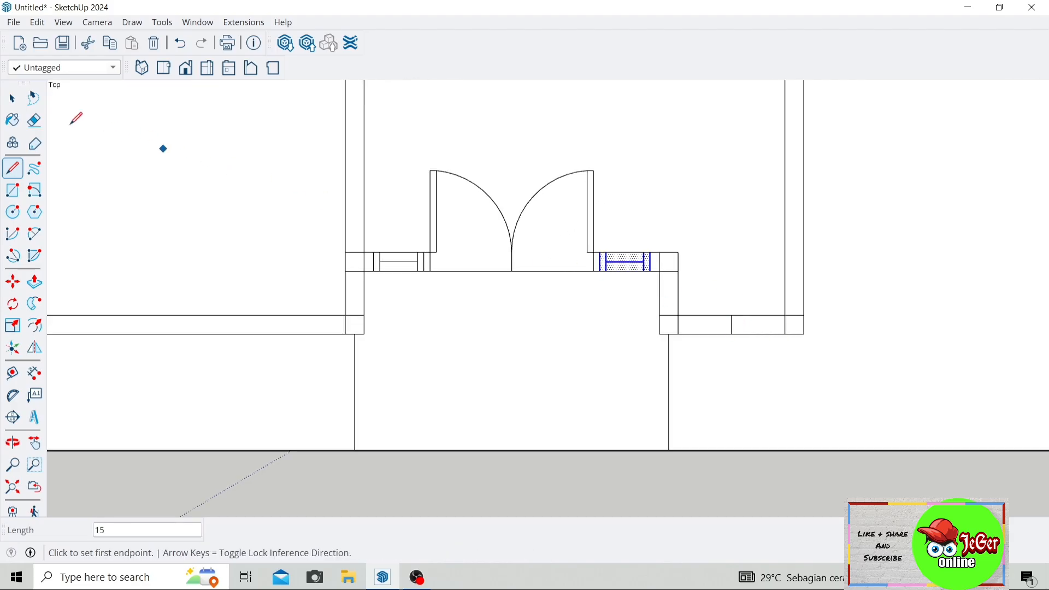
# Copy the window right of the double door by its midpoint onto the midpoint line of the short front wall
pyautogui.press('space')
pyautogui.scroll(3, 596, 247)
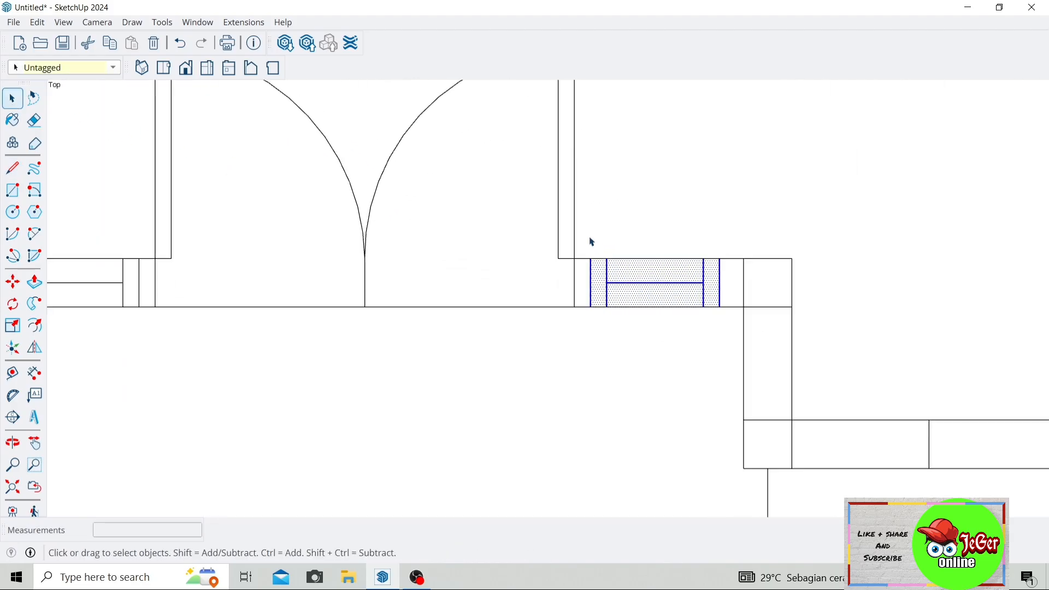
pyautogui.moveTo(589, 237); pyautogui.dragTo(739, 337)
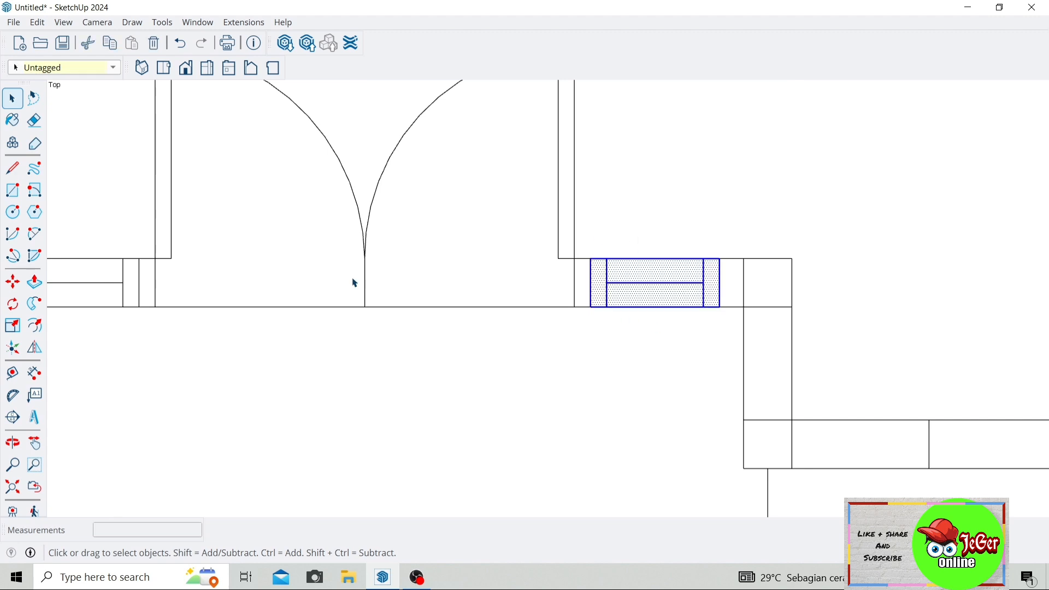
pyautogui.click(8, 283)
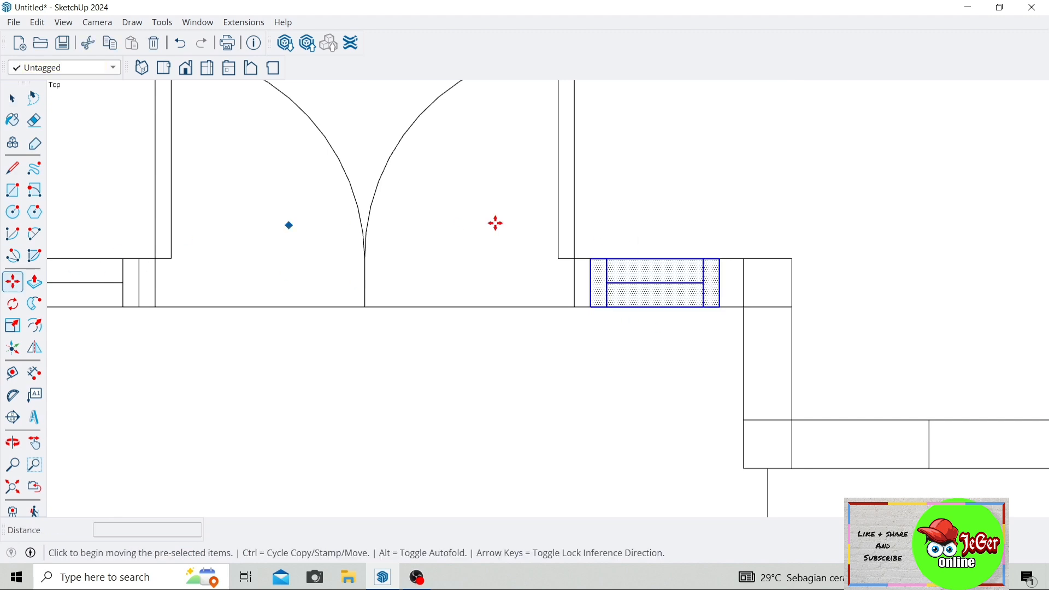
pyautogui.press('ctrl')
pyautogui.click(655, 257)
pyautogui.scroll(-5, 662, 241)
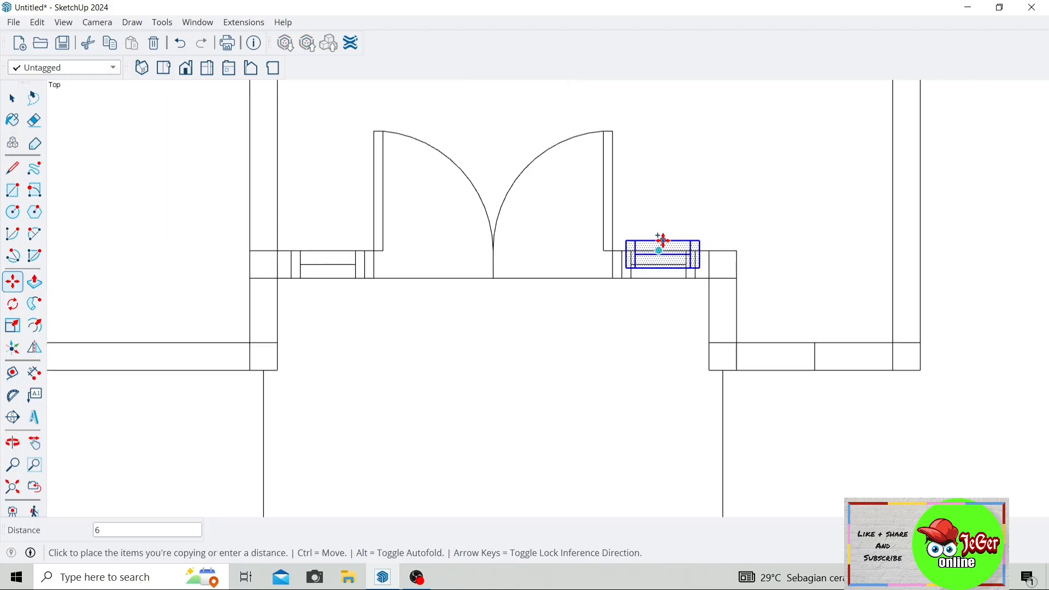
pyautogui.scroll(3, 766, 298)
pyautogui.scroll(1, 768, 300)
pyautogui.click(752, 304)
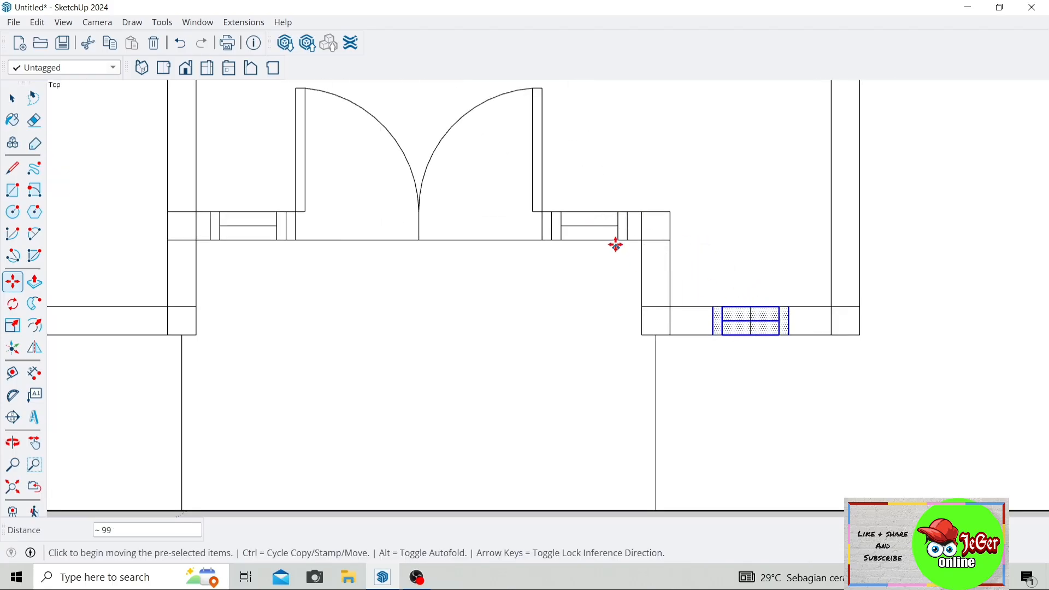
# Erase the midpoint line inside the window on the short front wall right of the porch
pyautogui.scroll(-2, 614, 246)
pyautogui.click(31, 125)
pyautogui.click(30, 124)
pyautogui.scroll(6, 737, 290)
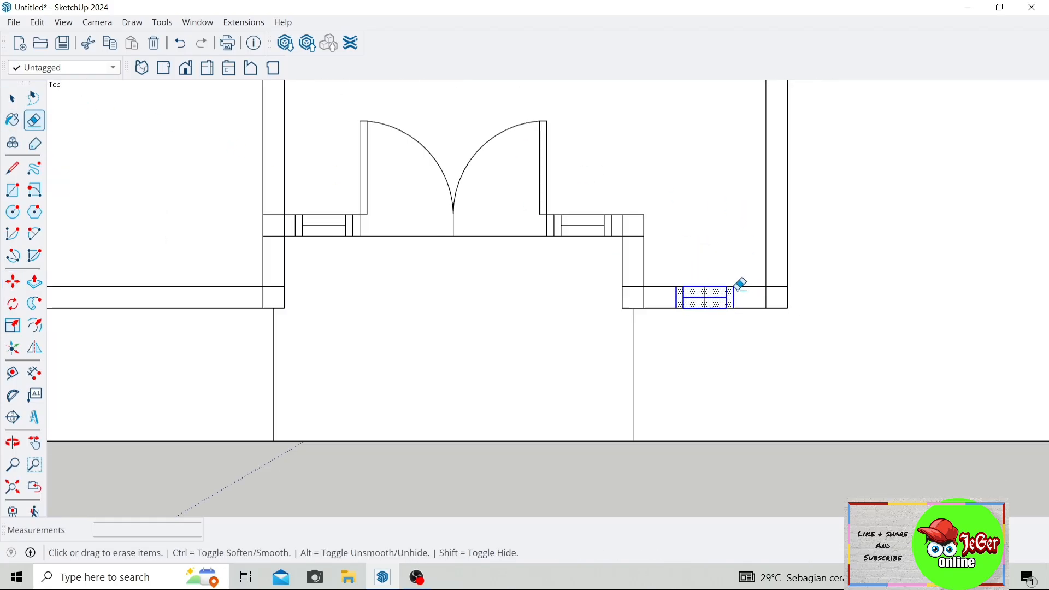
pyautogui.moveTo(697, 297); pyautogui.dragTo(678, 310)
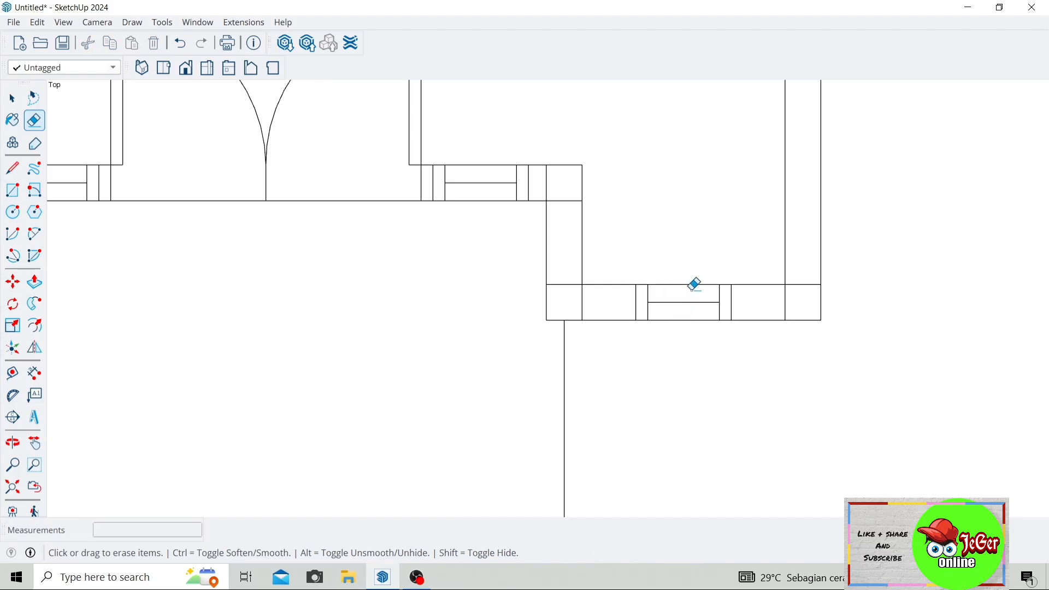
# Draw a 15-long line across the front wall left of the porch, 30 from the room's inner corner
pyautogui.scroll(-5, 698, 271)
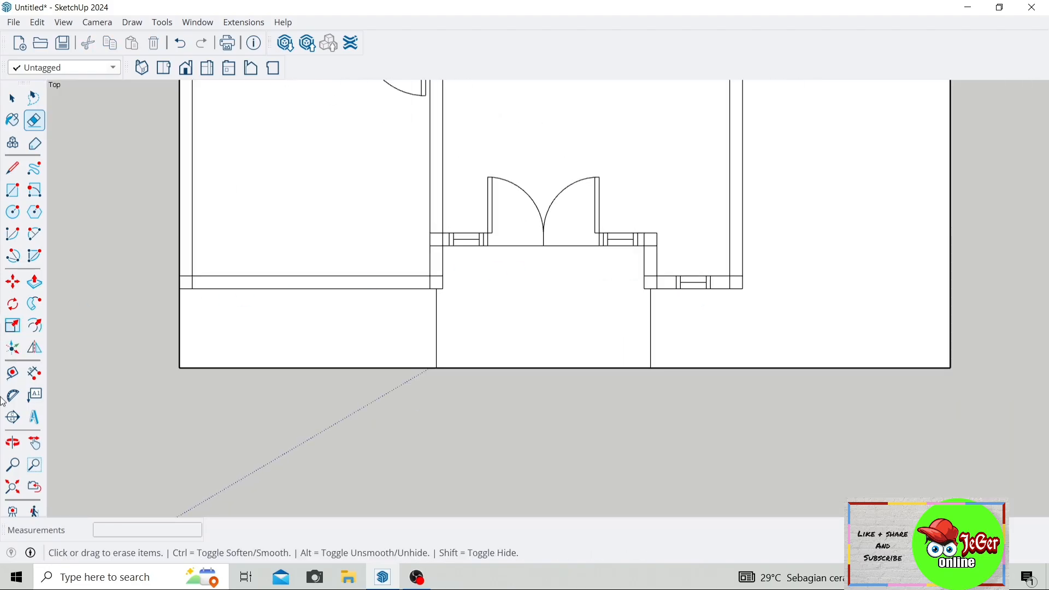
pyautogui.click(36, 443)
pyautogui.moveTo(219, 373); pyautogui.dragTo(229, 391)
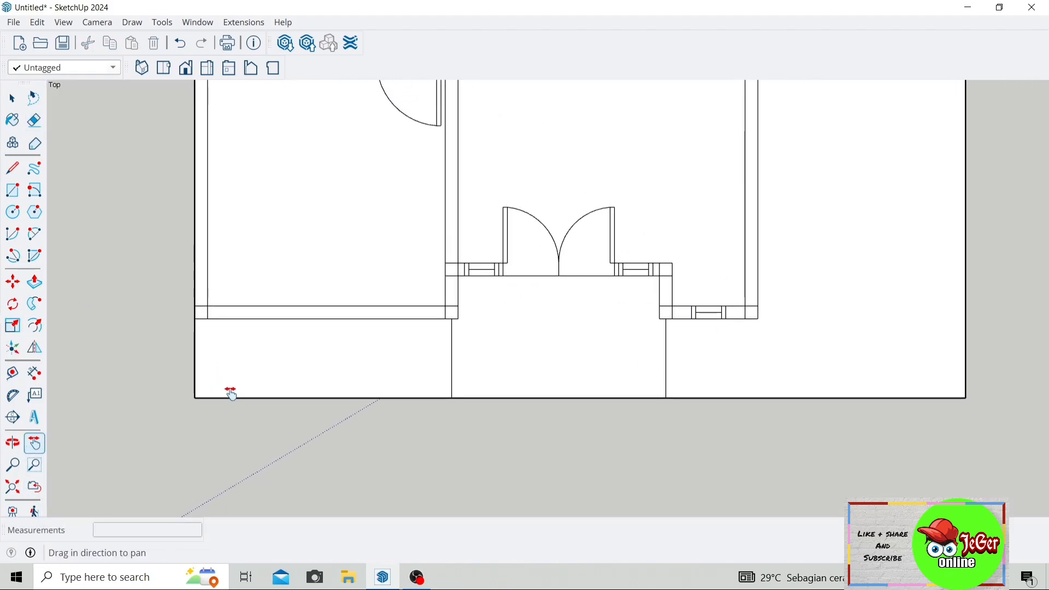
pyautogui.click(12, 171)
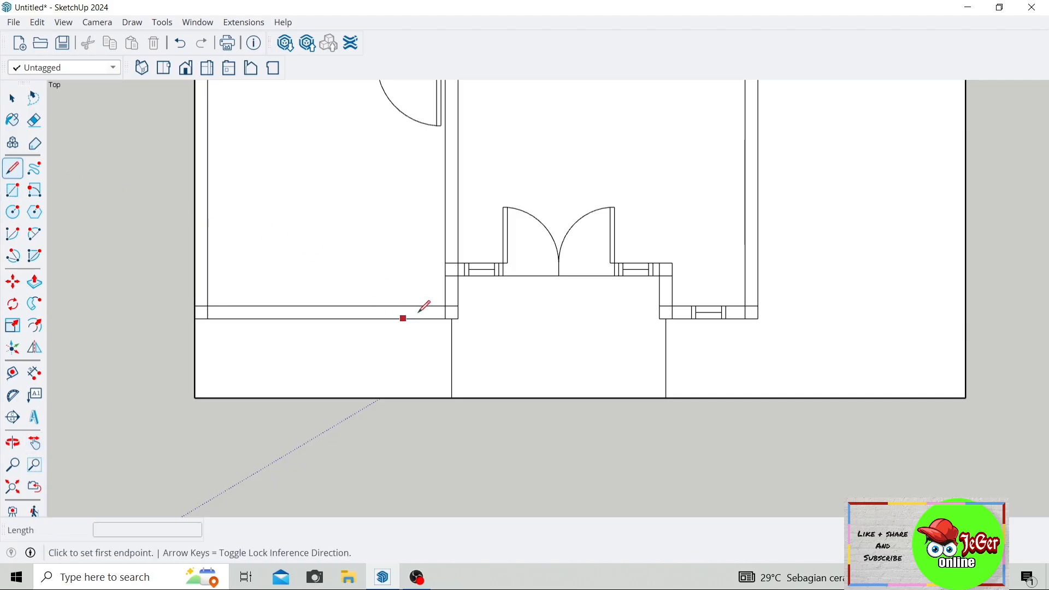
pyautogui.scroll(3, 432, 305)
pyautogui.click(451, 309)
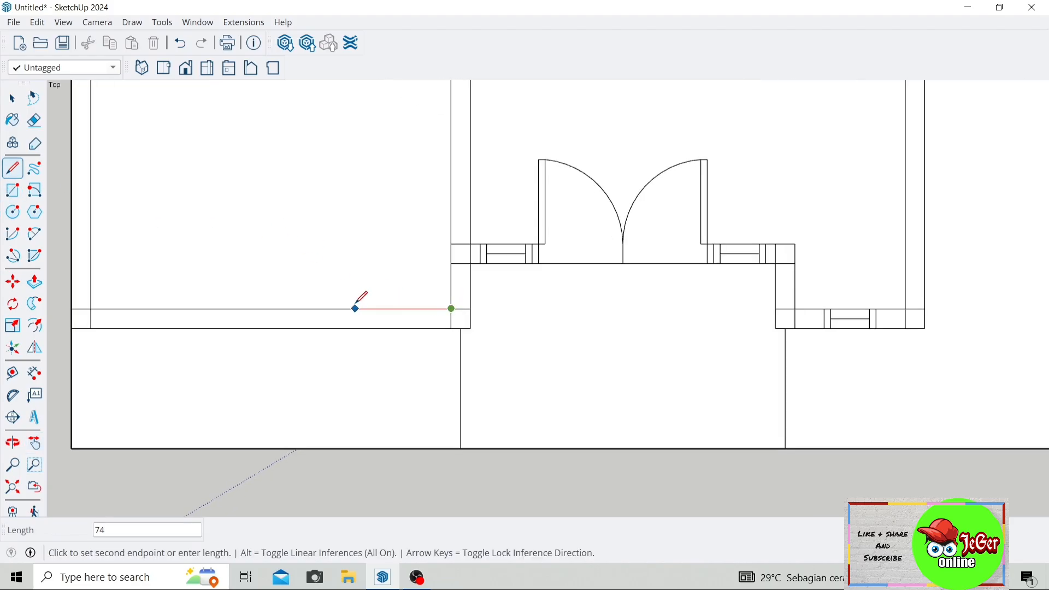
pyautogui.write('30')
pyautogui.press('Return')
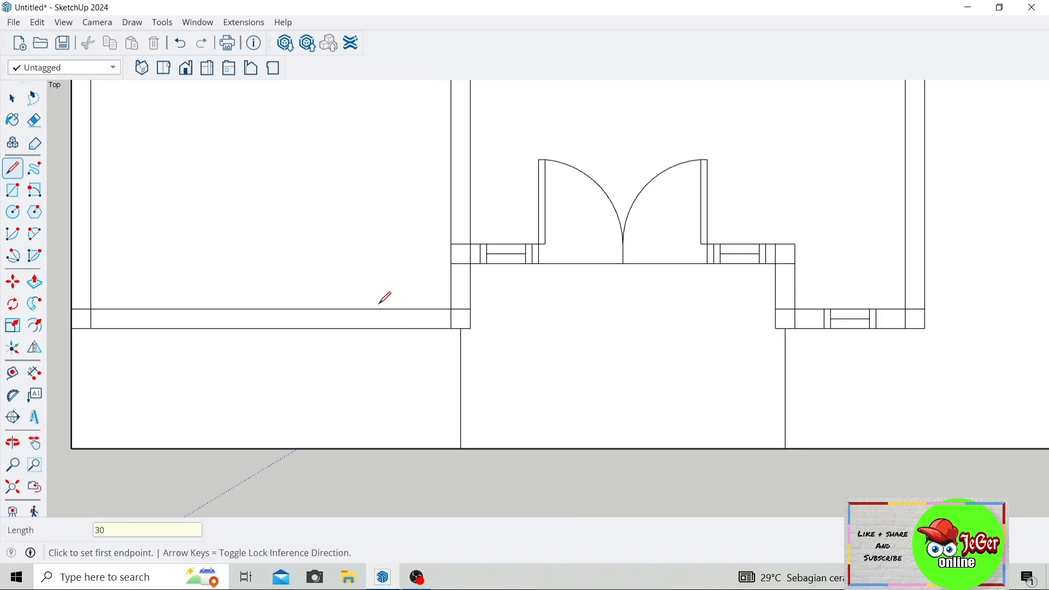
pyautogui.click(413, 309)
pyautogui.click(413, 329)
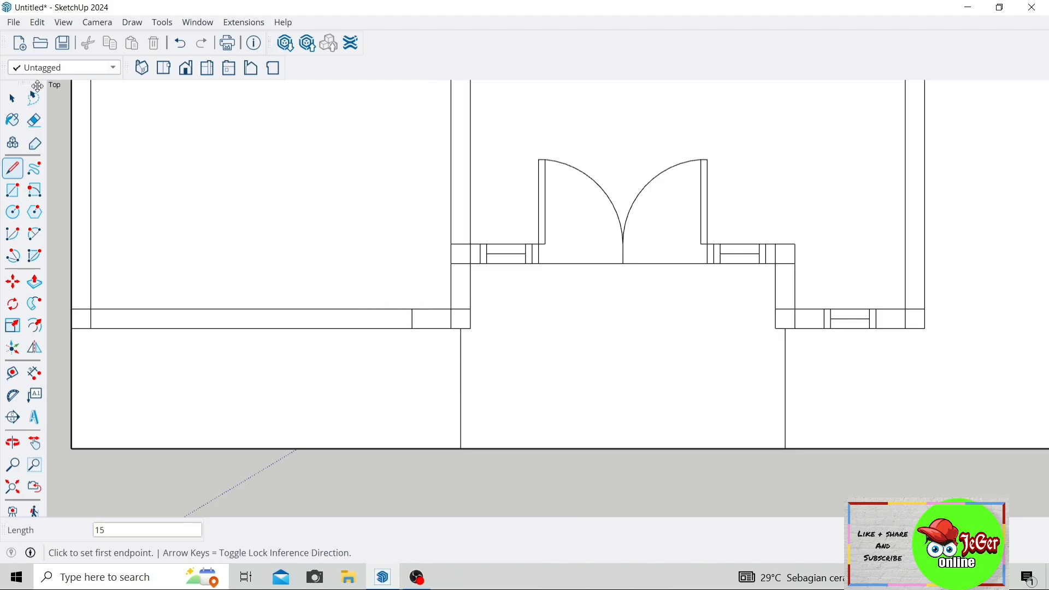
# Copy the short front wall's window by its upper right corner onto the line across the left front wall
pyautogui.click(15, 99)
pyautogui.scroll(-1, 468, 246)
pyautogui.scroll(2, 726, 287)
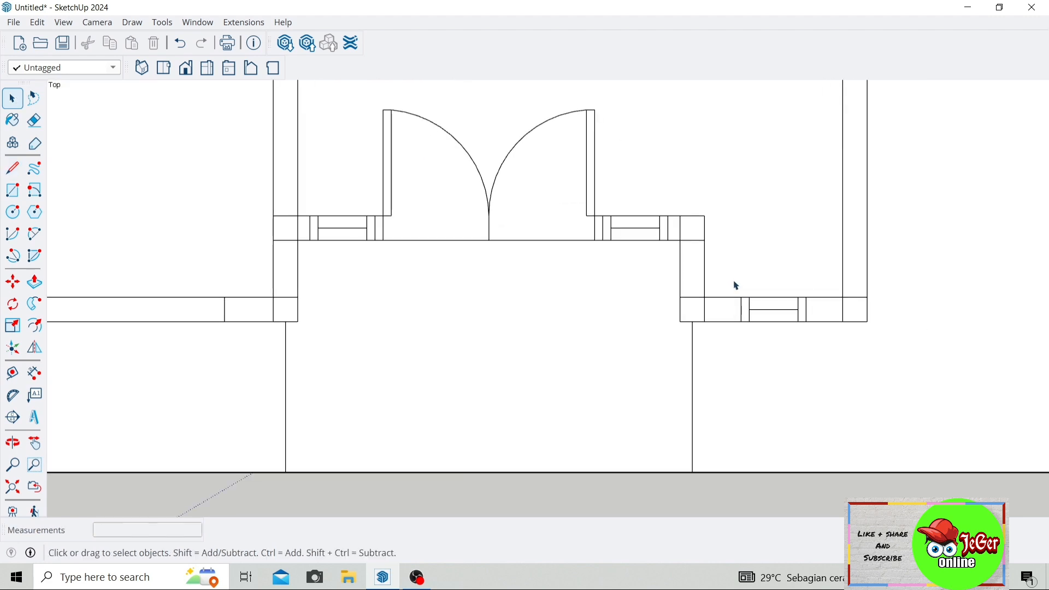
pyautogui.moveTo(737, 285); pyautogui.dragTo(836, 339)
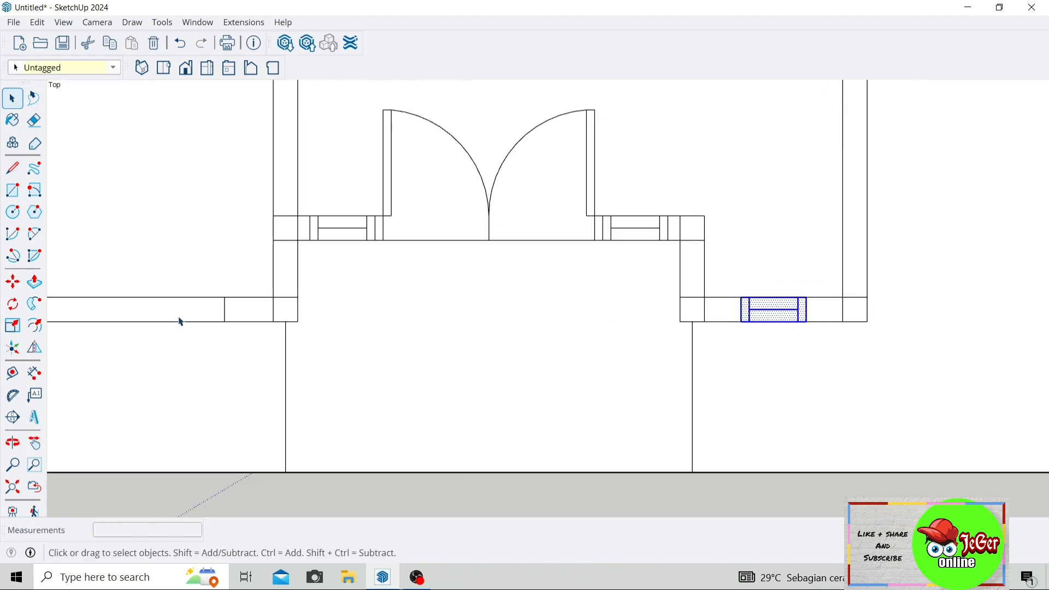
pyautogui.click(13, 282)
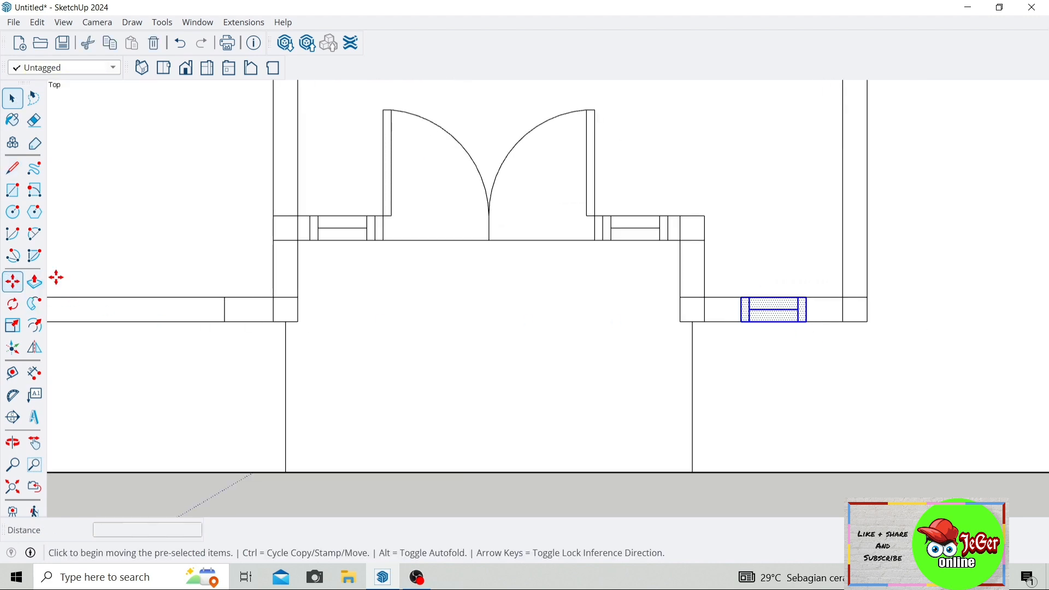
pyautogui.press('ctrl')
pyautogui.click(808, 297)
pyautogui.scroll(-2, 491, 311)
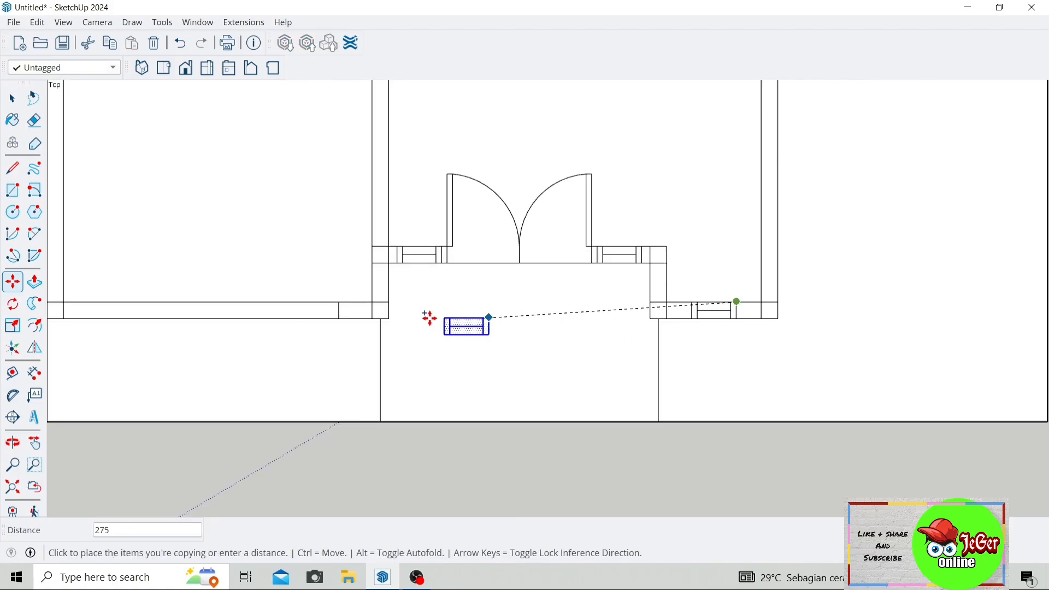
pyautogui.scroll(2, 328, 305)
pyautogui.click(342, 300)
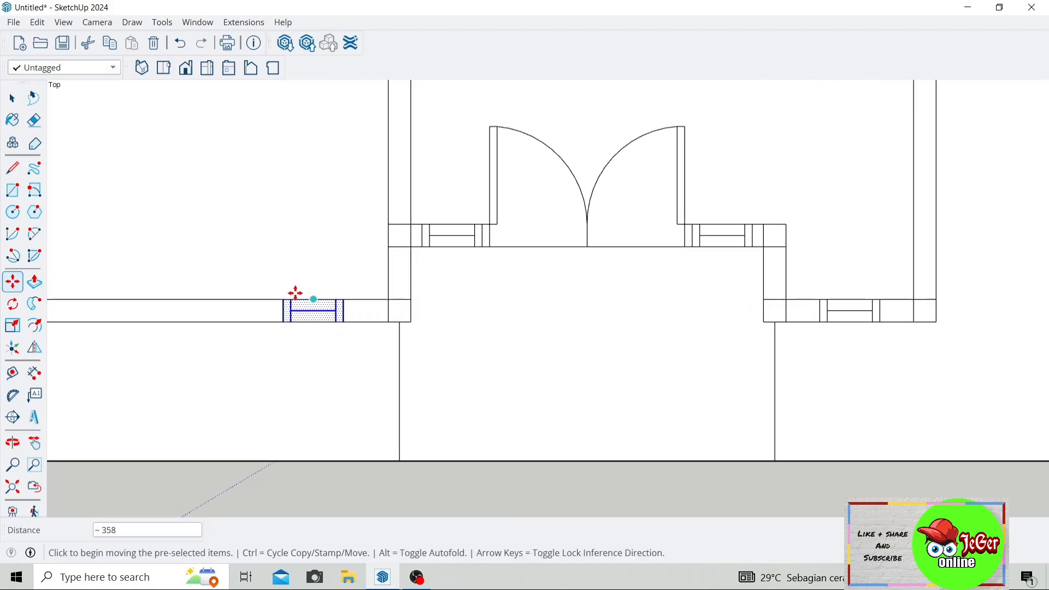
# Copy the left front wall's window 40 to the left so the two windows sit side by side
pyautogui.press('space')
pyautogui.moveTo(279, 284); pyautogui.dragTo(336, 356)
pyautogui.click(13, 282)
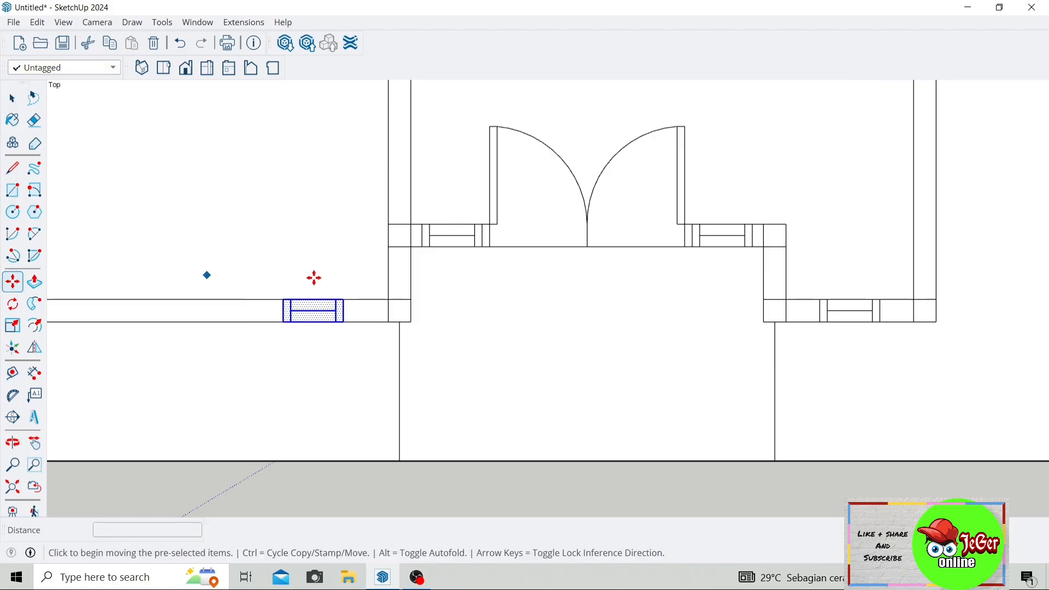
pyautogui.click(344, 299)
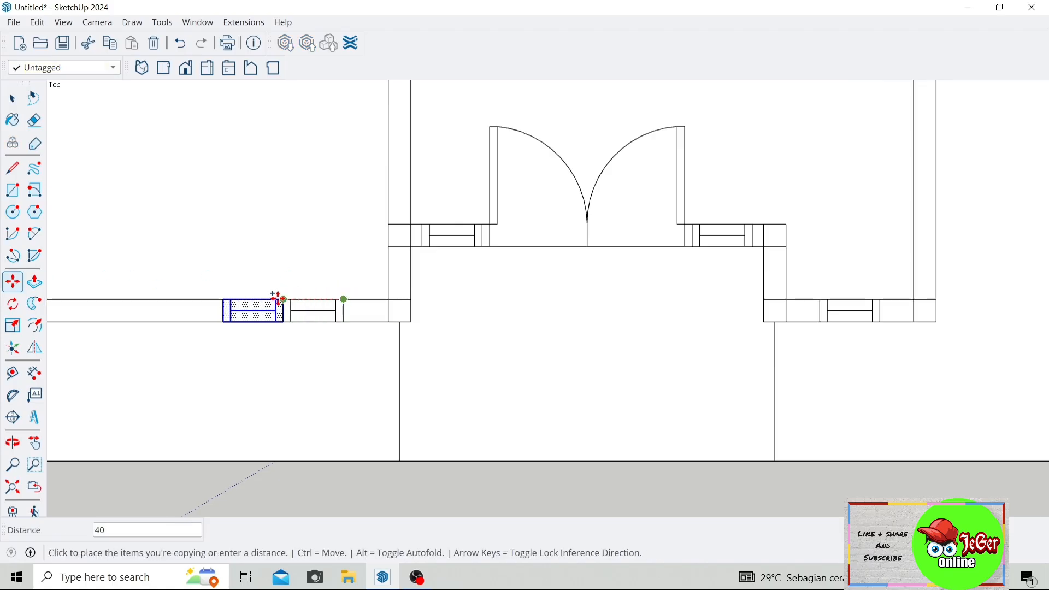
pyautogui.click(284, 299)
pyautogui.scroll(-2, 286, 293)
pyautogui.press('space')
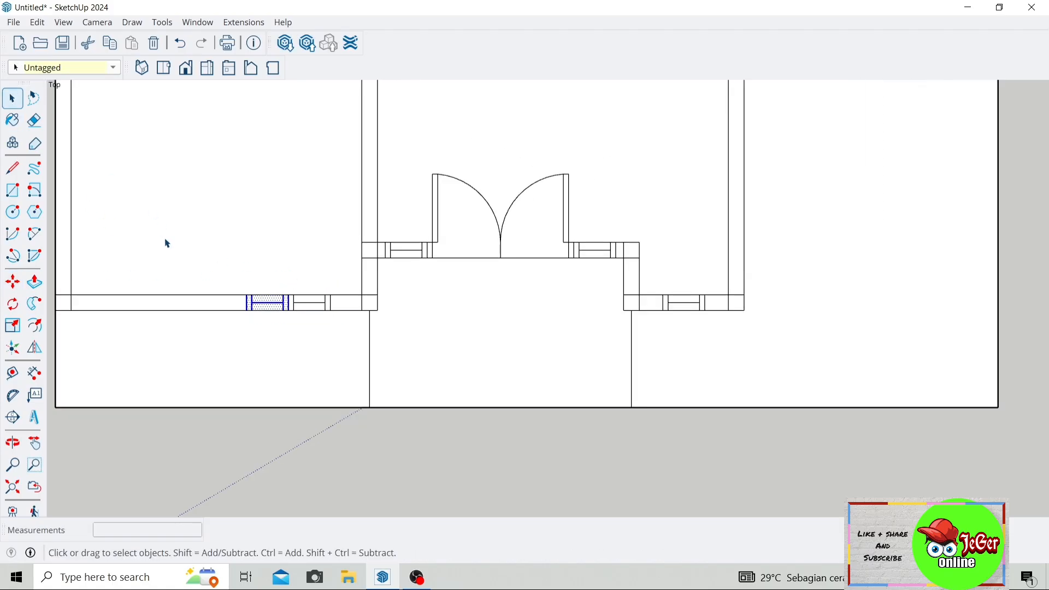
# Copy the newest window from its upper right to its upper left corner to add a third adjoining window
pyautogui.scroll(2, 219, 288)
pyautogui.moveTo(241, 291); pyautogui.dragTo(353, 369)
pyautogui.click(13, 286)
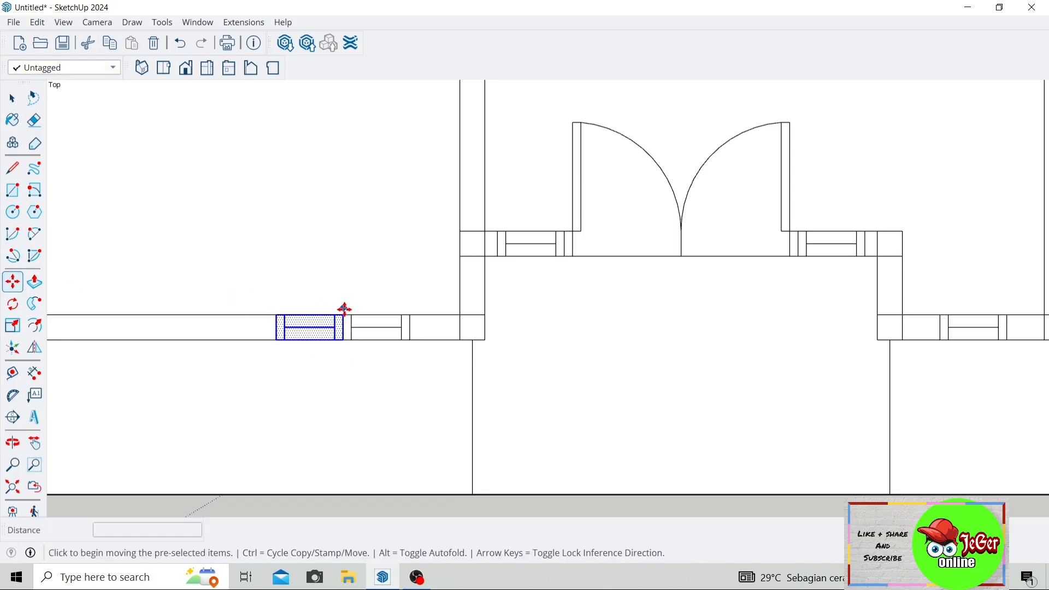
pyautogui.press('ctrl')
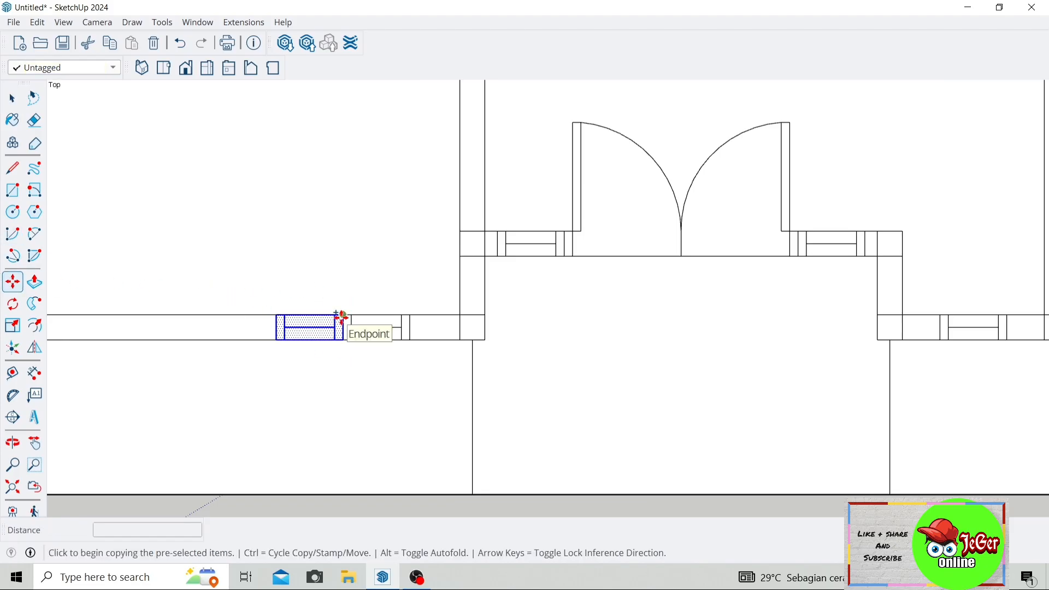
pyautogui.click(342, 316)
pyautogui.click(273, 316)
pyautogui.scroll(-3, 246, 271)
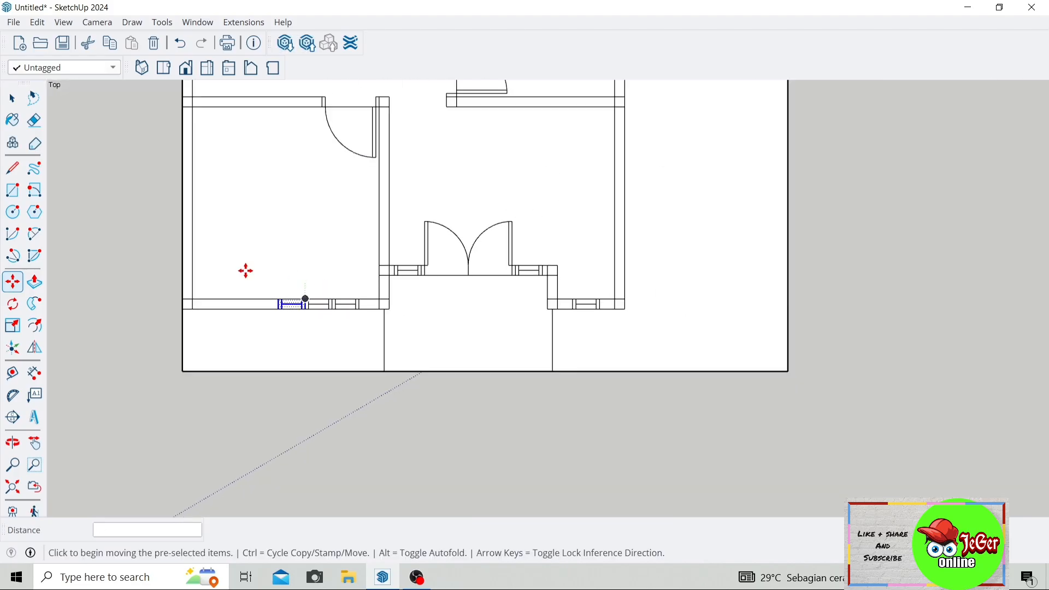
# Clear the selection and examine the whole floor plan with the windows along its walls
pyautogui.click(34, 443)
pyautogui.moveTo(218, 340)
pyautogui.mouseDown()
pyautogui.moveTo(228, 380)
pyautogui.moveTo(278, 424)
pyautogui.moveTo(351, 429)
pyautogui.mouseUp()
pyautogui.scroll(-3, 244, 384)
pyautogui.scroll(-3, 291, 410)
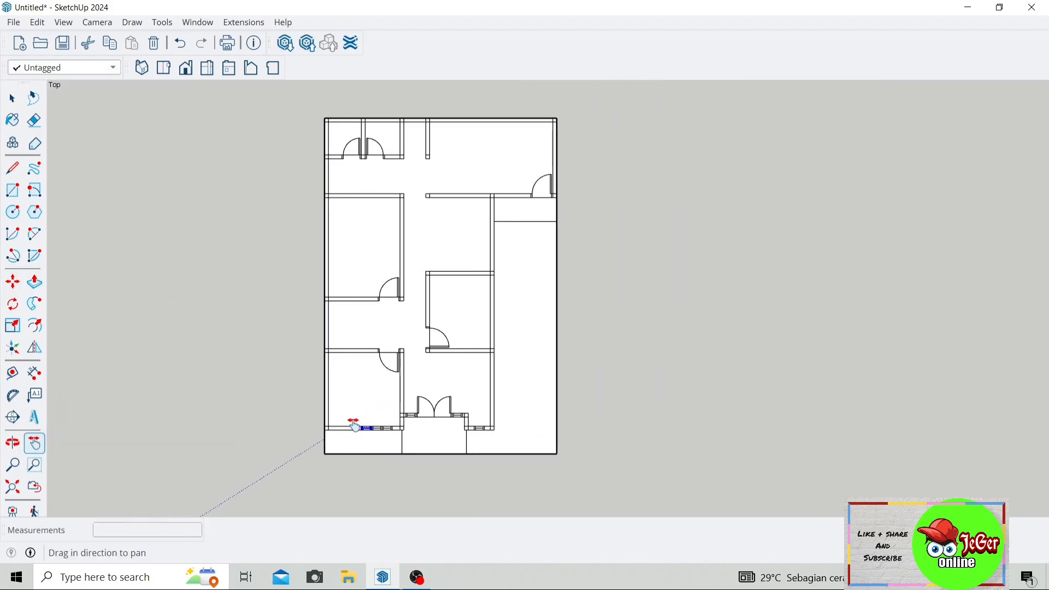
pyautogui.click(12, 99)
pyautogui.click(250, 171)
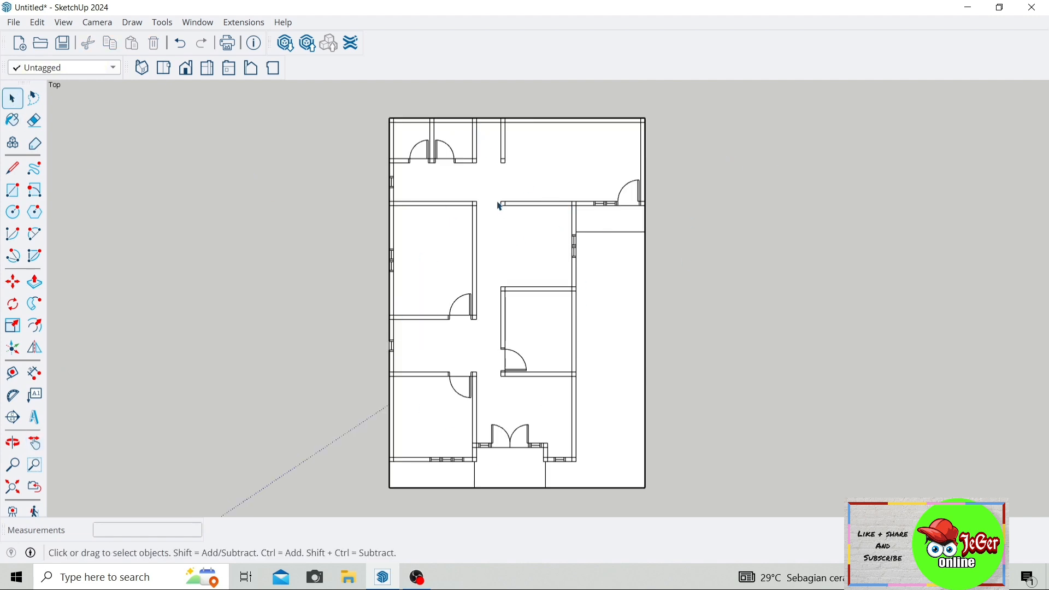
pyautogui.scroll(-2, 501, 207)
pyautogui.scroll(1, 511, 234)
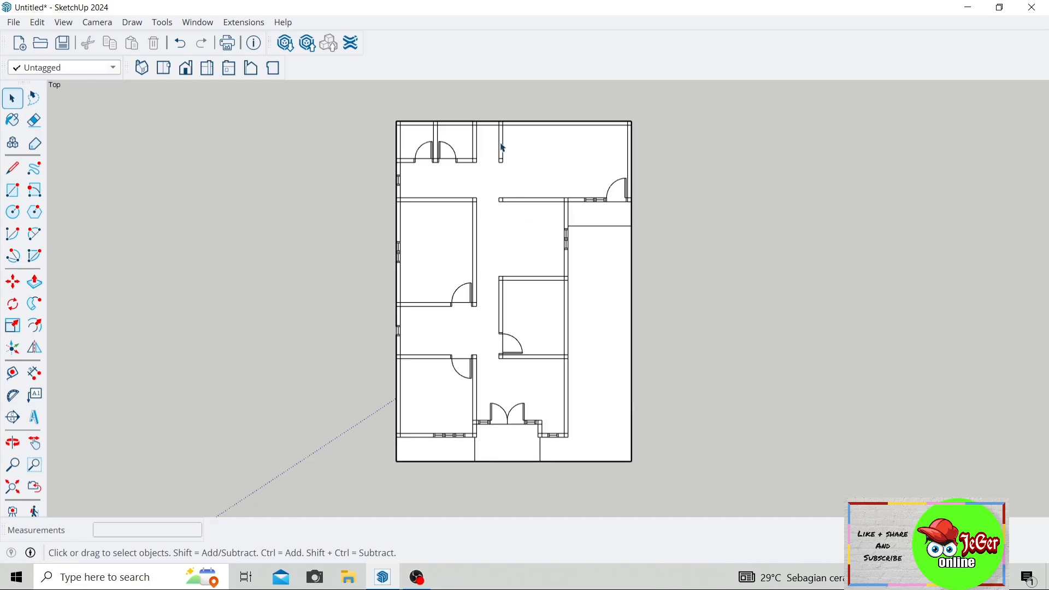
# Draw an 80 by 144 rectangle in the upper right room, from the inner corner of the back wall and stub wall
pyautogui.click(20, 195)
pyautogui.scroll(4, 526, 132)
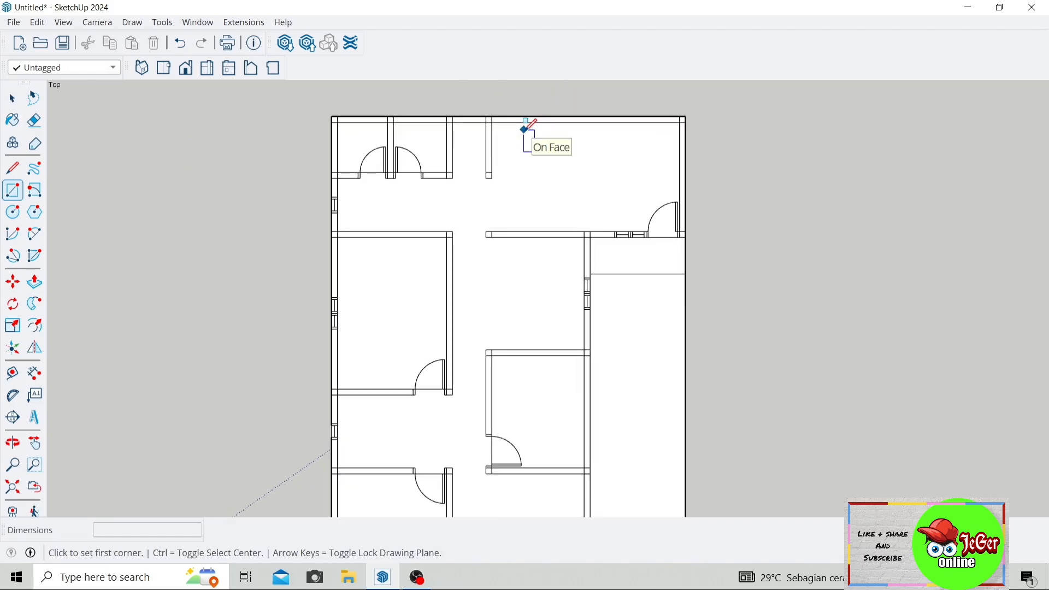
pyautogui.click(485, 120)
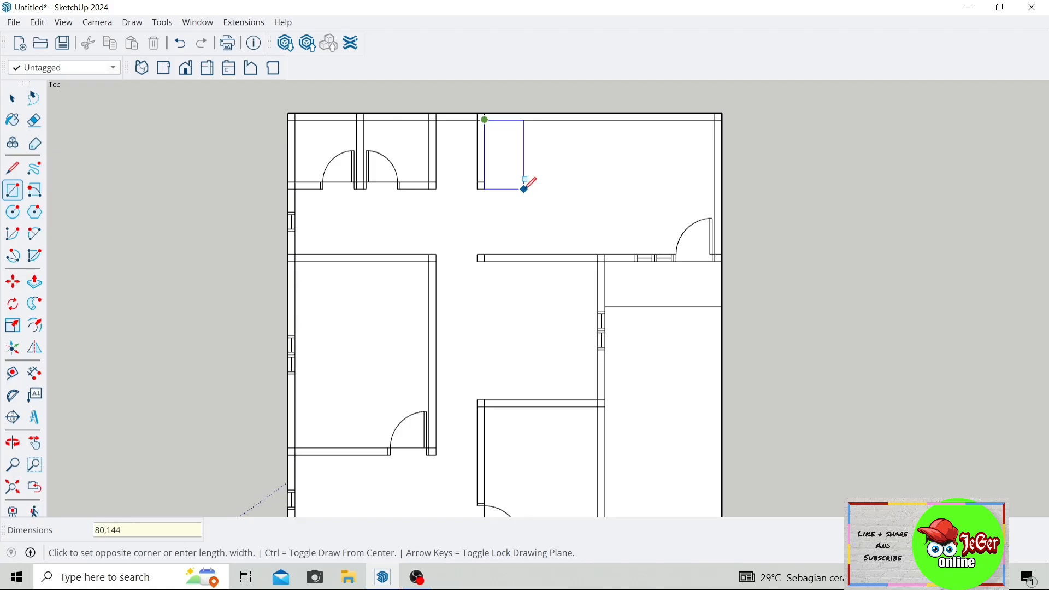
pyautogui.click(524, 189)
pyautogui.scroll(5, 567, 169)
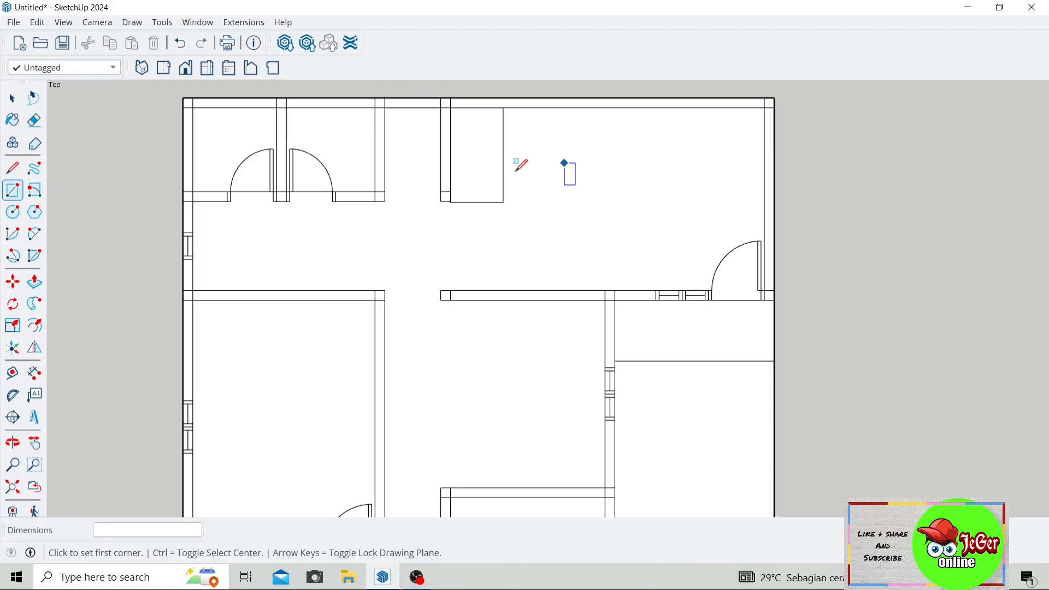
# Move the rectangle's lower edge up to align with the end of the stub wall
pyautogui.click(12, 170)
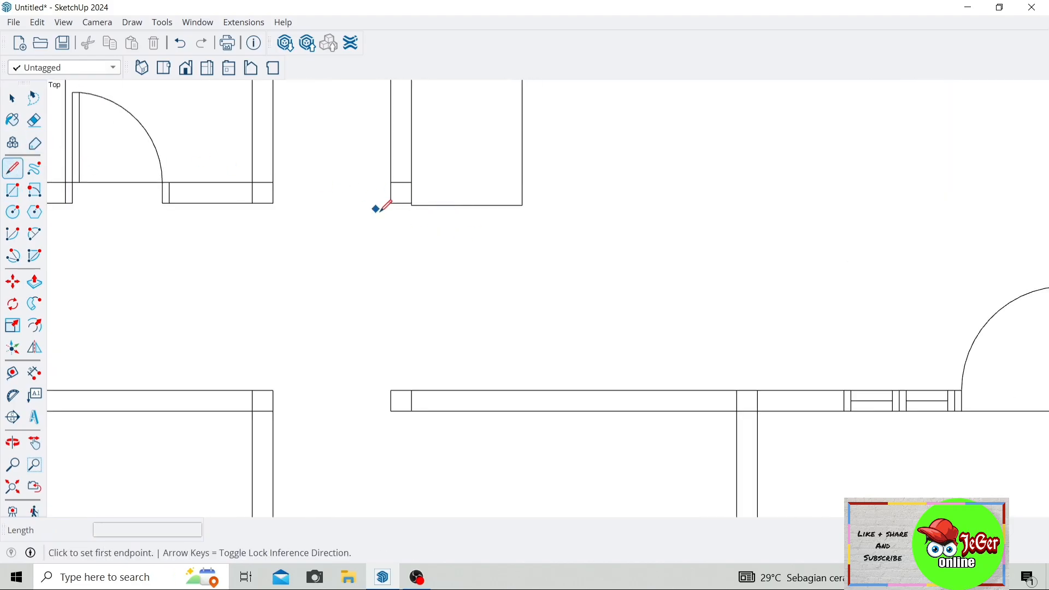
pyautogui.scroll(3, 416, 197)
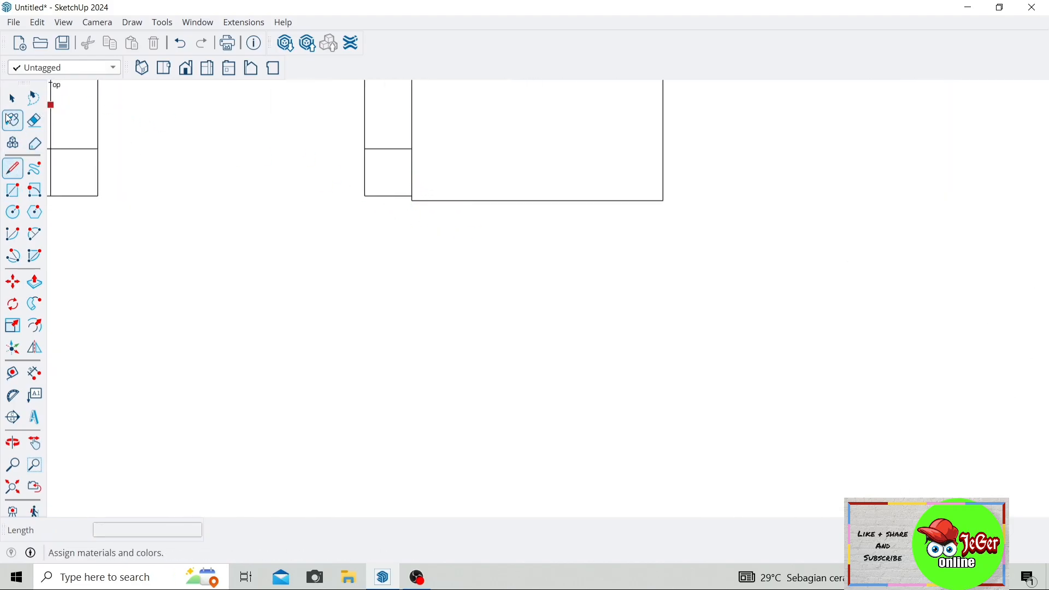
pyautogui.click(12, 98)
pyautogui.scroll(3, 451, 208)
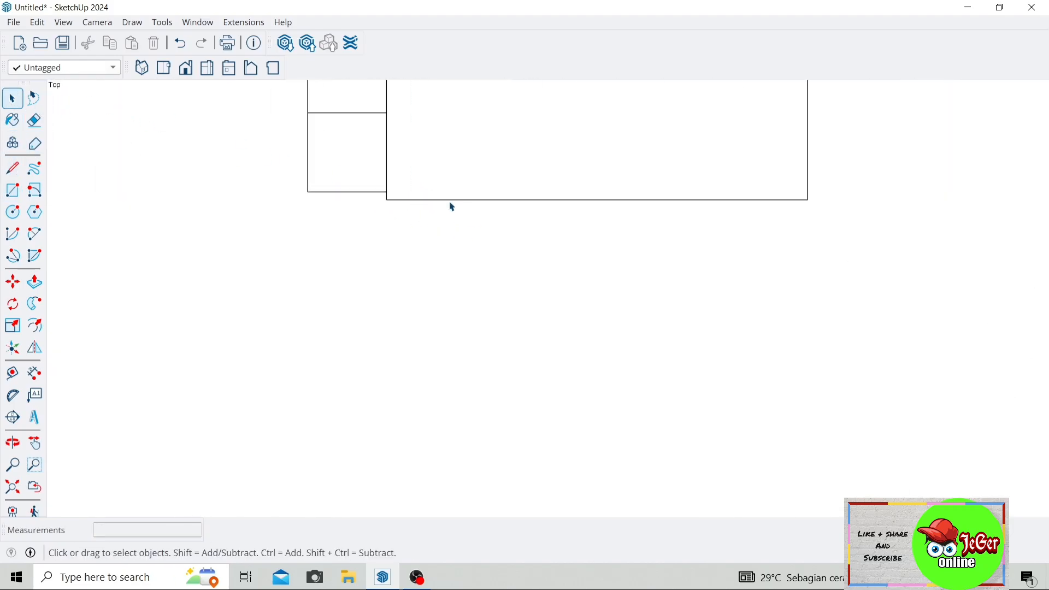
pyautogui.click(452, 201)
pyautogui.click(12, 283)
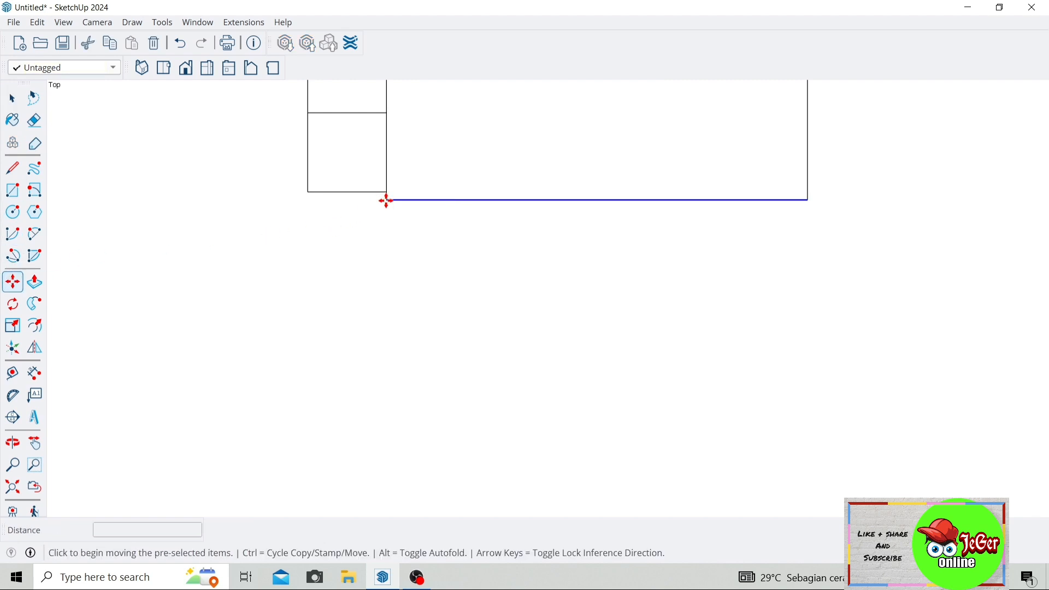
pyautogui.scroll(-3, 405, 241)
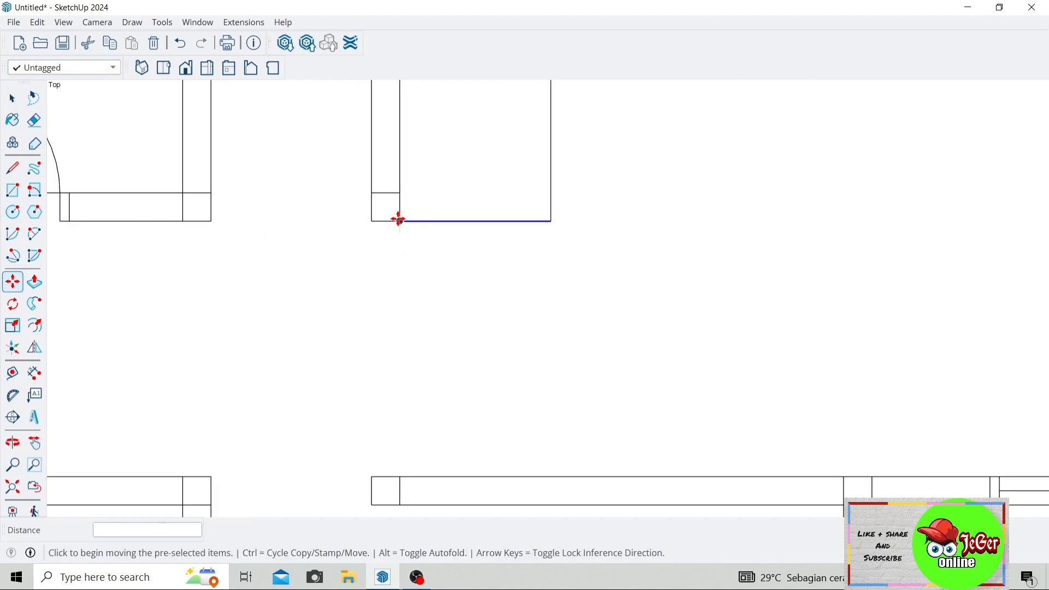
# Draw an 80 by 200 rectangle along the back wall from the first rectangle's upper right corner and erase their shared edge
pyautogui.scroll(-5, 404, 219)
pyautogui.press('r')
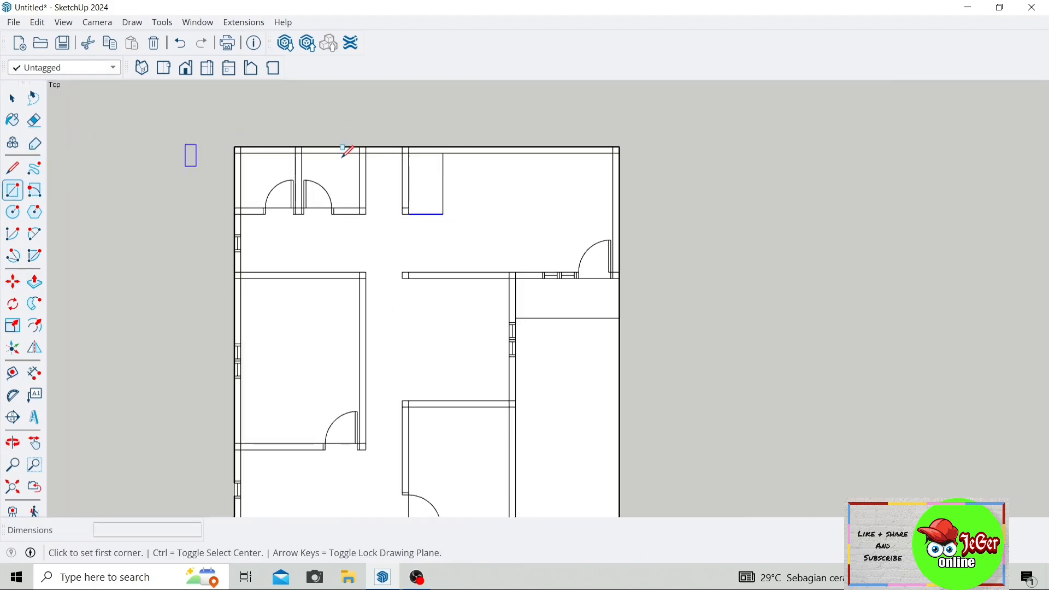
pyautogui.scroll(3, 456, 156)
pyautogui.click(432, 139)
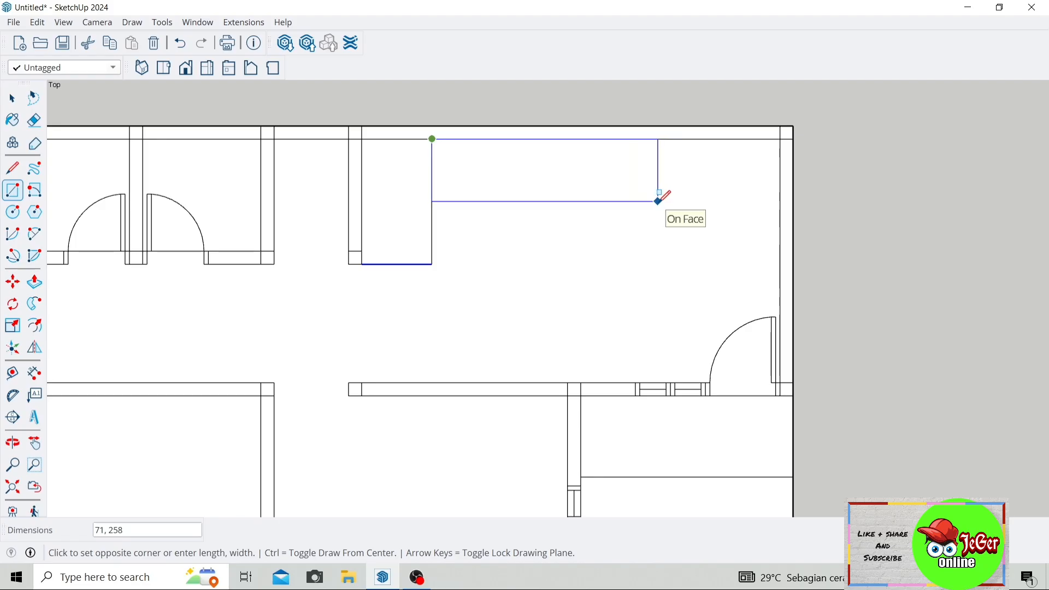
pyautogui.write('80,20')
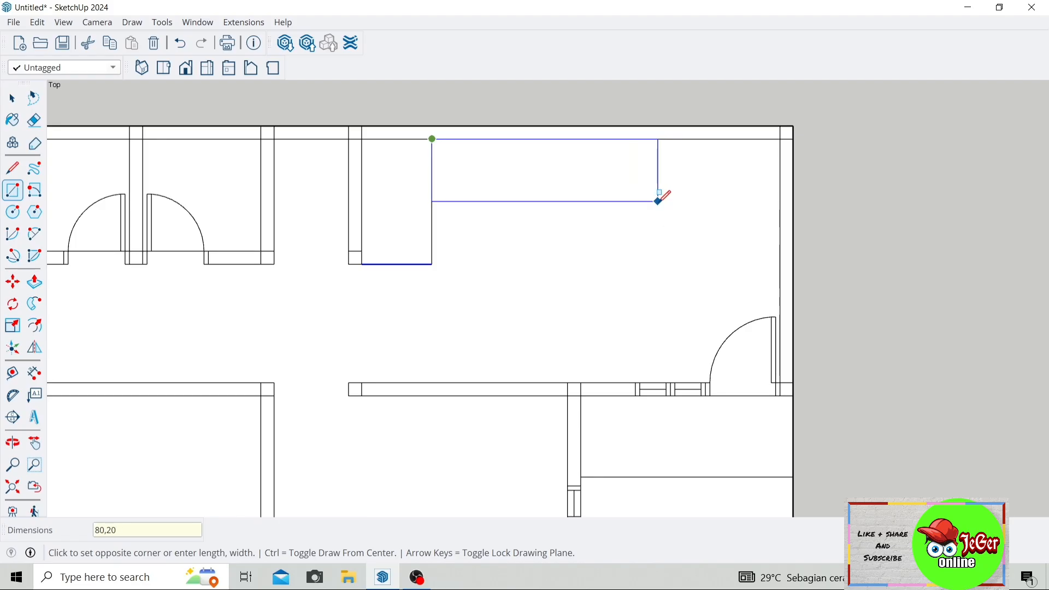
pyautogui.write('0')
pyautogui.press('Return')
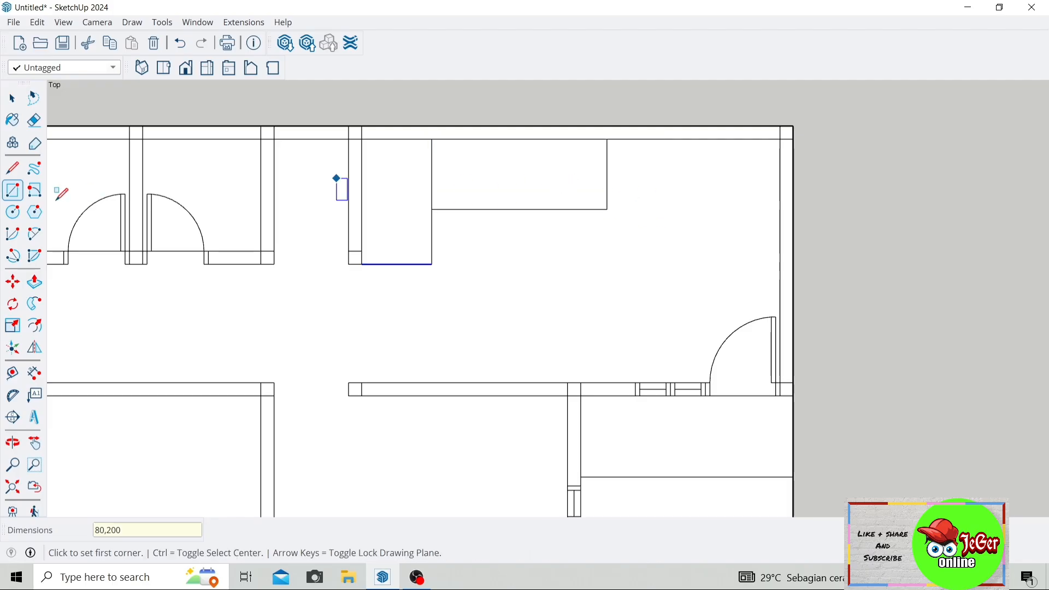
pyautogui.click(34, 119)
pyautogui.scroll(-4, 494, 169)
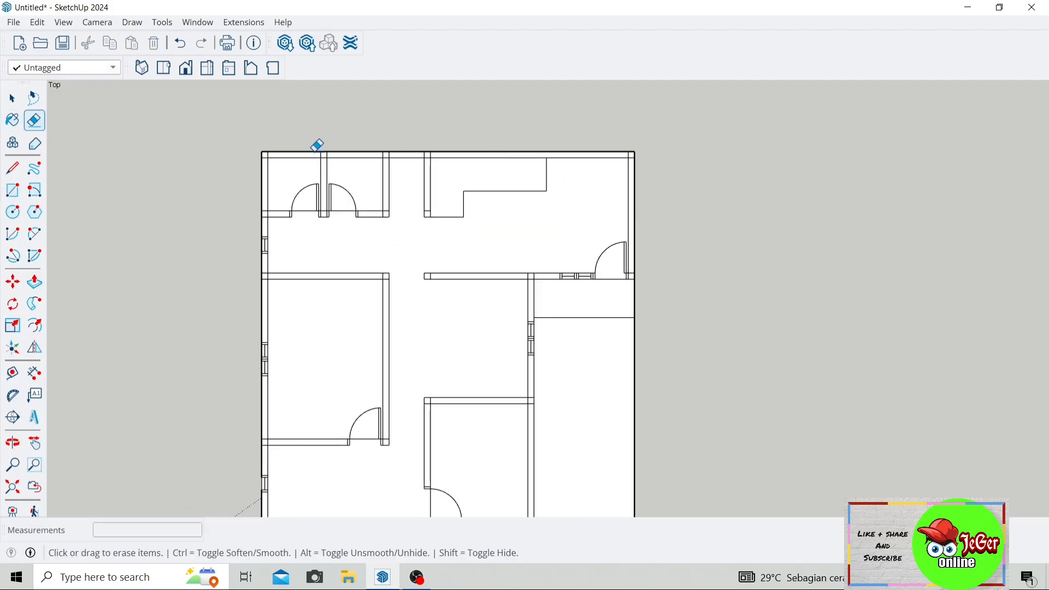
# Show the default tray and expand its Materials section with the whole floor plan in view
pyautogui.scroll(-3, 429, 225)
pyautogui.moveTo(419, 318); pyautogui.dragTo(490, 237)
pyautogui.scroll(-3, 424, 258)
pyautogui.scroll(2, 489, 236)
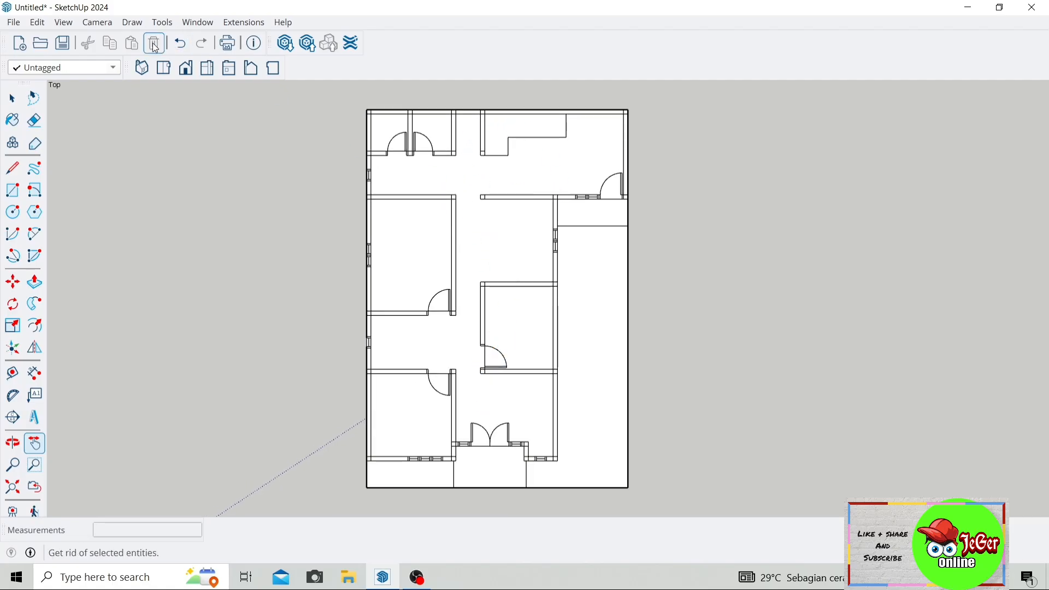
pyautogui.click(196, 23)
pyautogui.moveTo(256, 38)
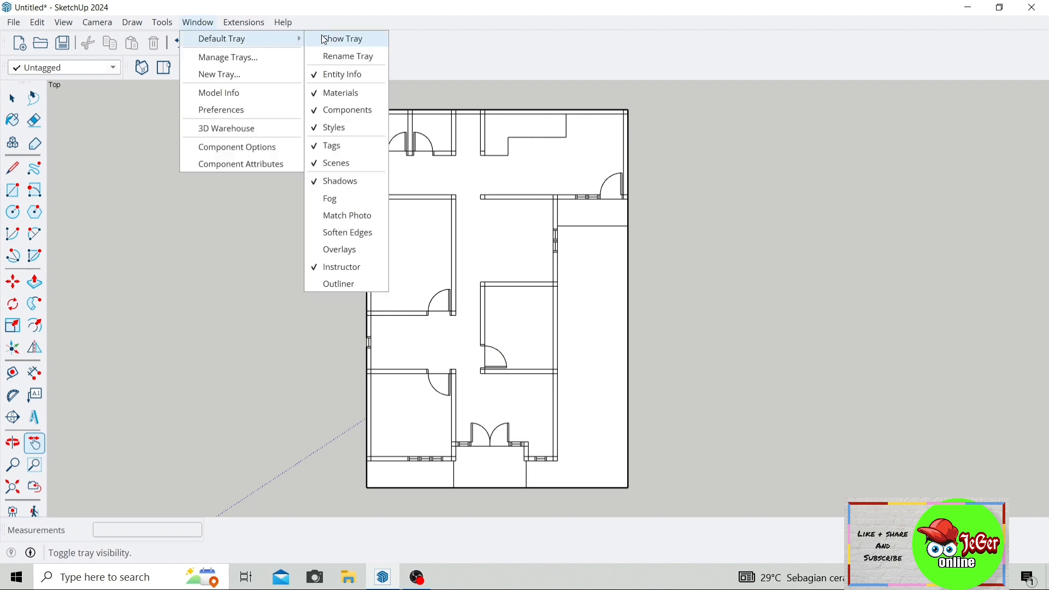
pyautogui.click(340, 39)
pyautogui.click(886, 126)
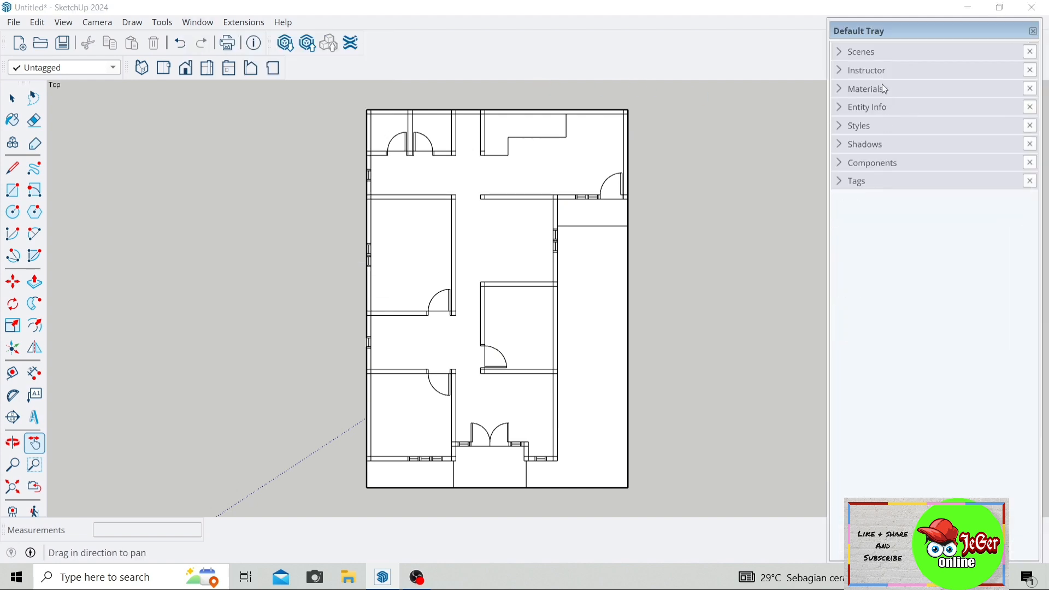
pyautogui.click(883, 89)
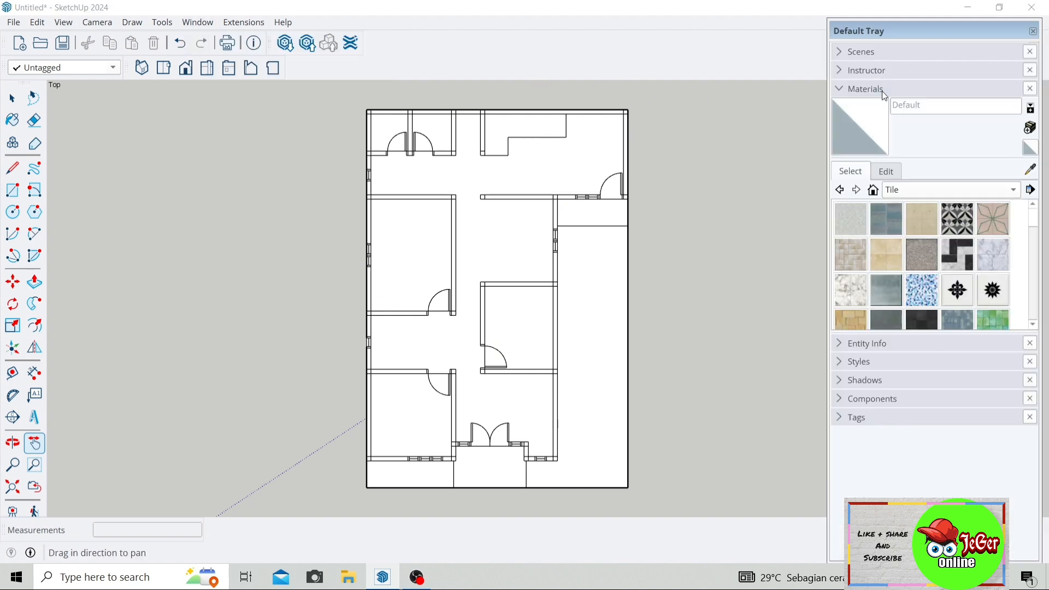
# Choose the black Color M09 from the Colors material collection for painting
pyautogui.click(905, 192)
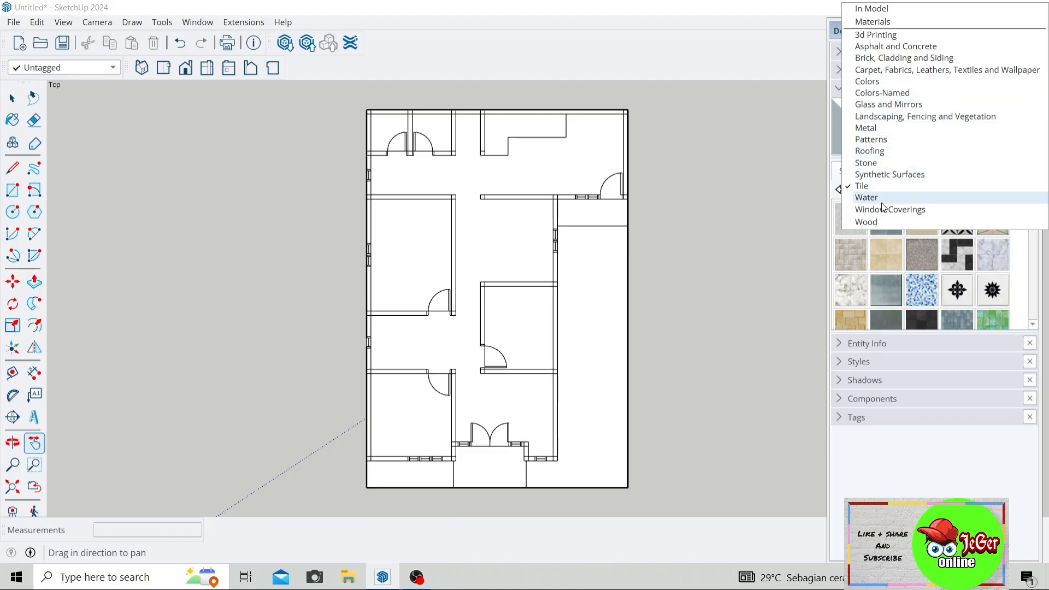
pyautogui.click(876, 84)
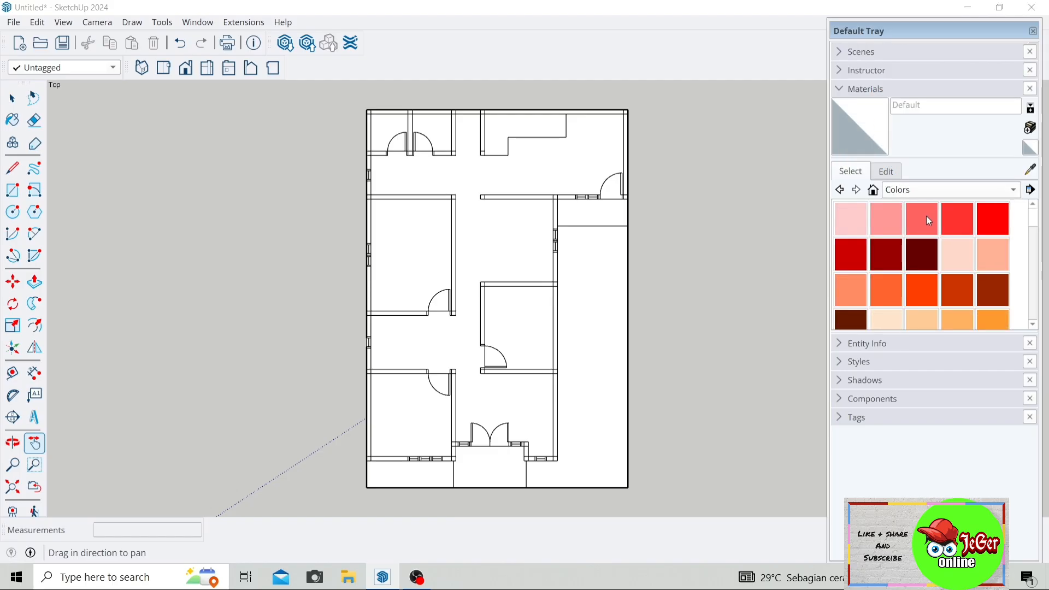
pyautogui.scroll(-10, 923, 216)
pyautogui.scroll(-3, 910, 237)
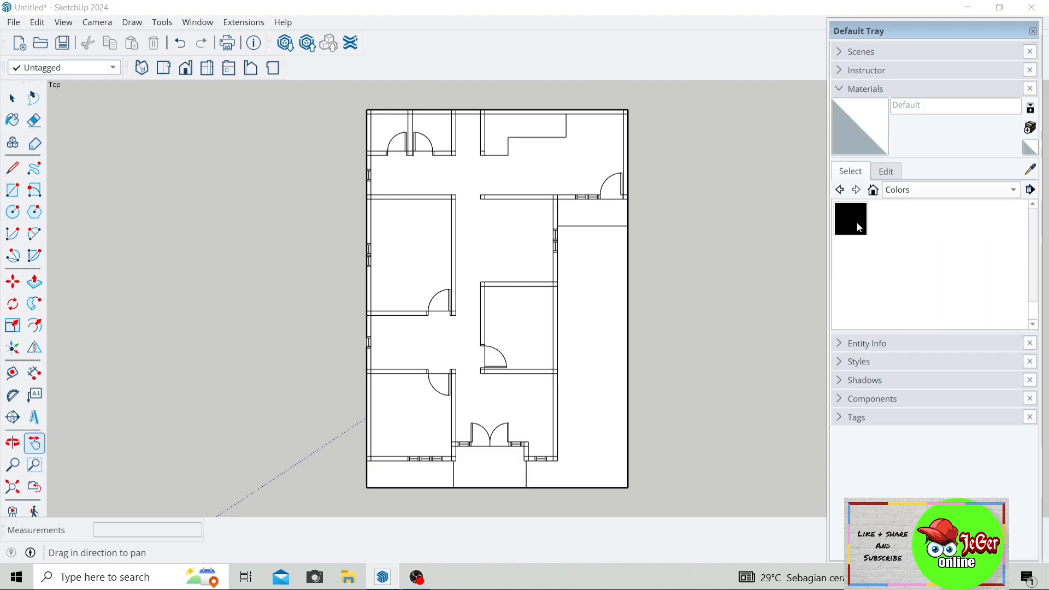
pyautogui.click(855, 219)
# Paint the back wall segments and the walls around the two small upper left rooms with black Color M09
pyautogui.scroll(5, 406, 104)
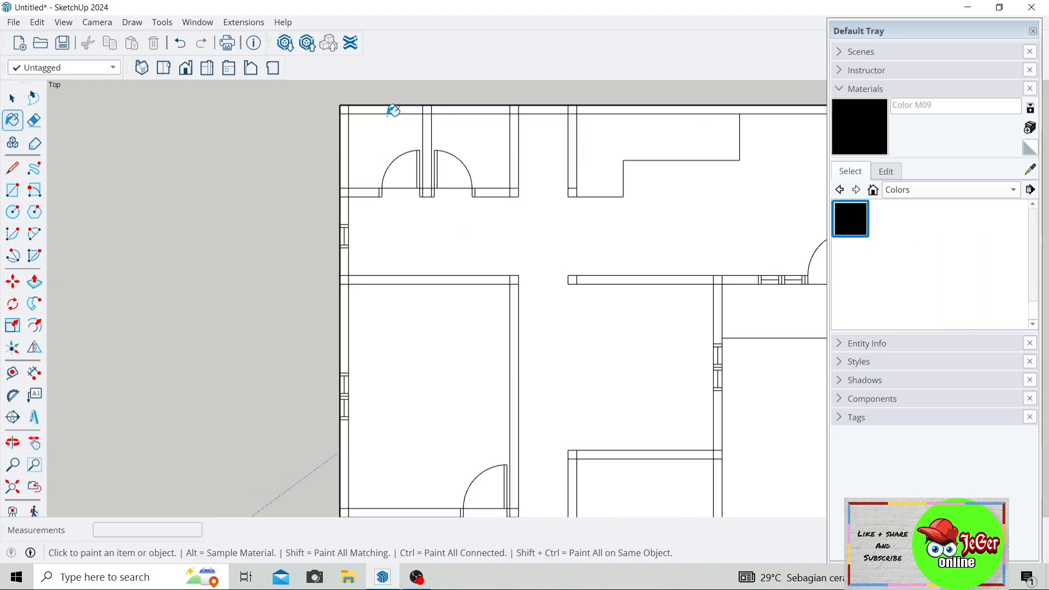
pyautogui.click(394, 107)
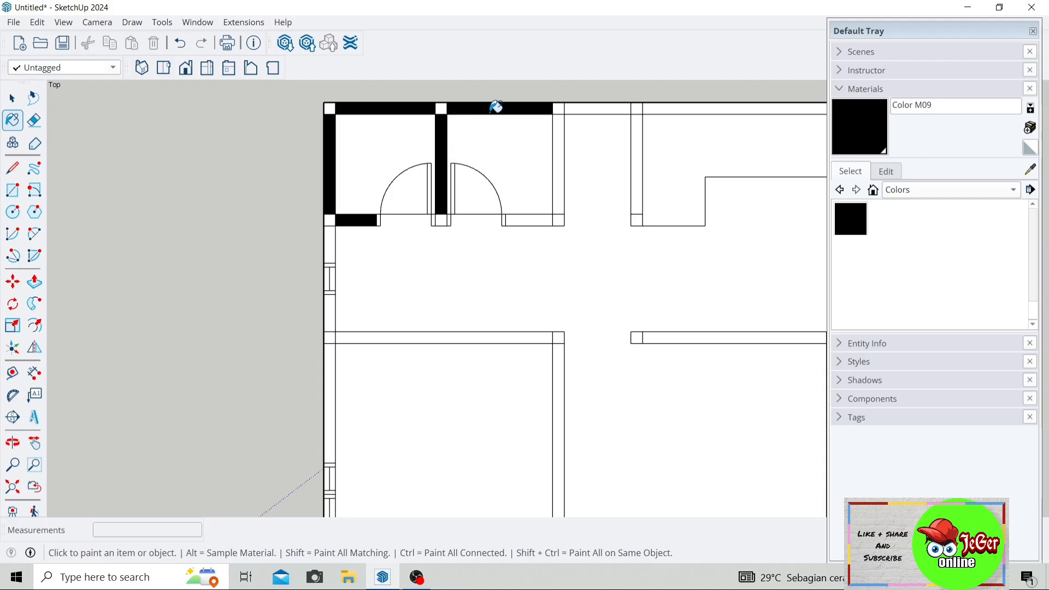
pyautogui.click(558, 128)
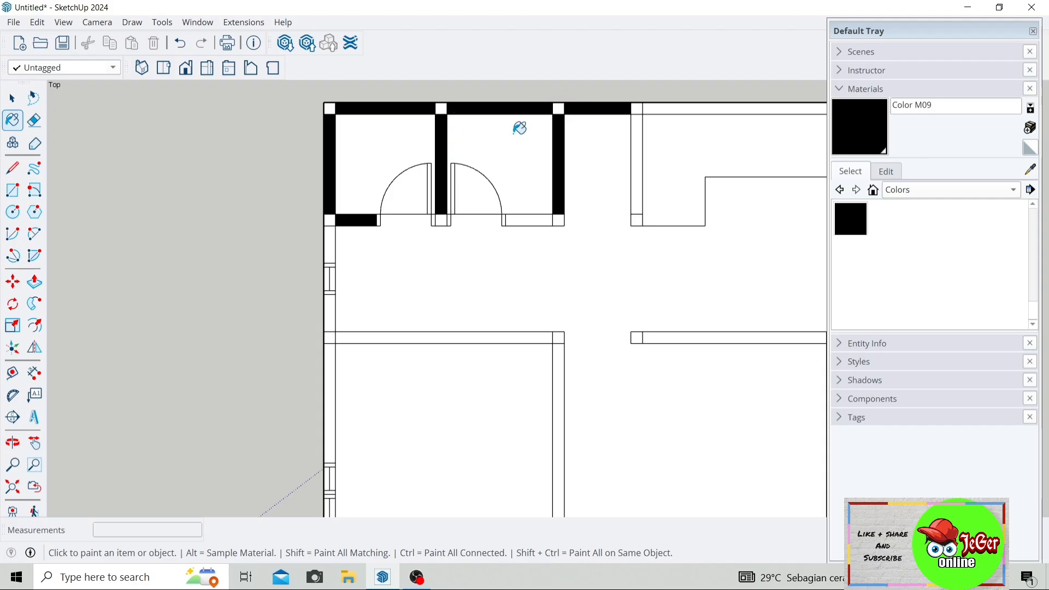
pyautogui.scroll(-3, 363, 133)
pyautogui.scroll(3, 576, 124)
pyautogui.click(574, 111)
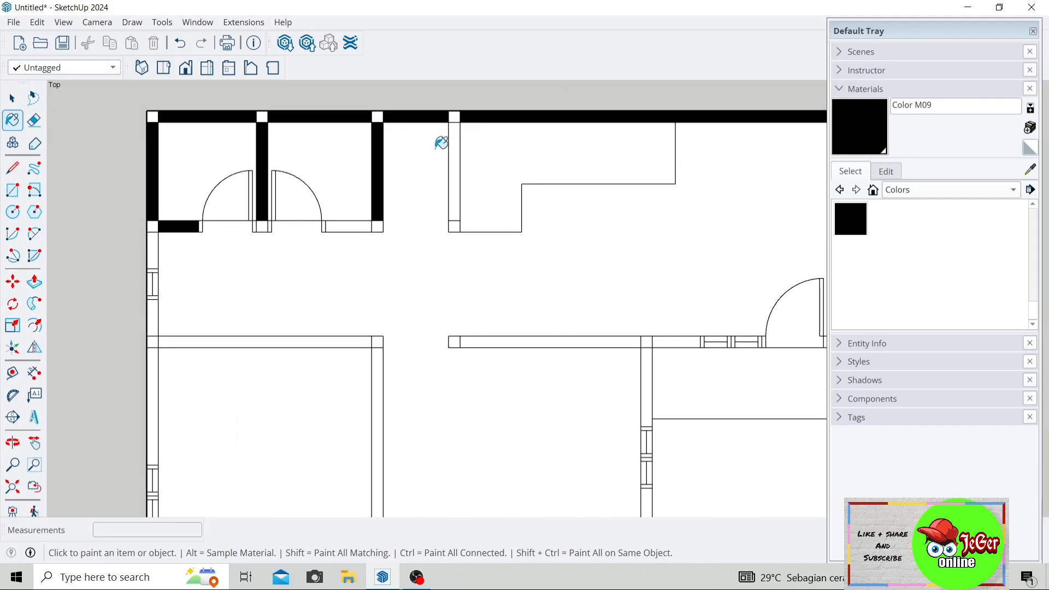
# Paint the stub wall beside the counter and the back room's right and lower walls black
pyautogui.scroll(-2, 453, 142)
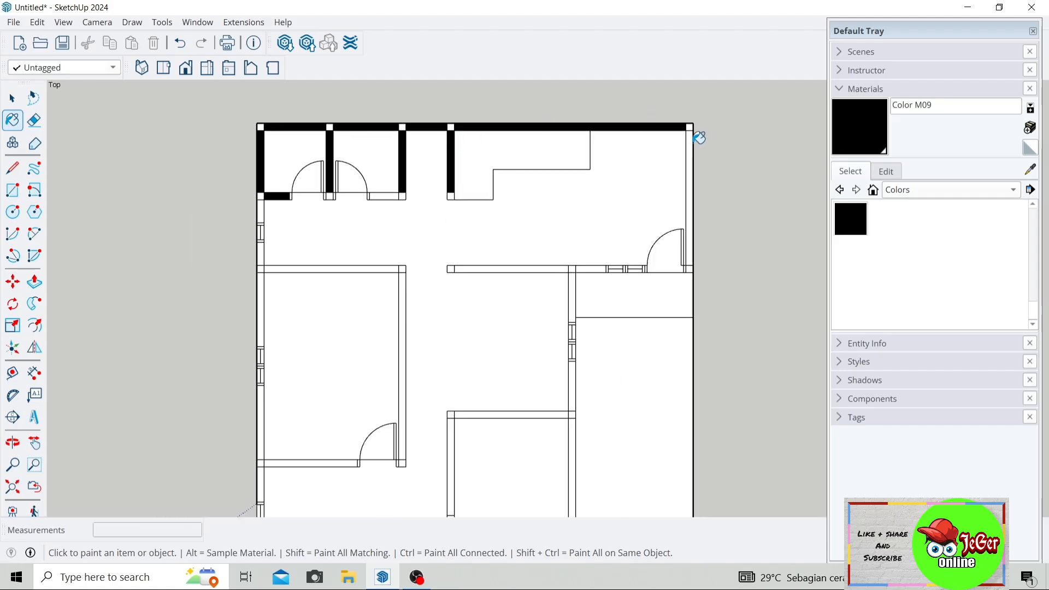
pyautogui.scroll(-1, 697, 142)
pyautogui.scroll(3, 597, 231)
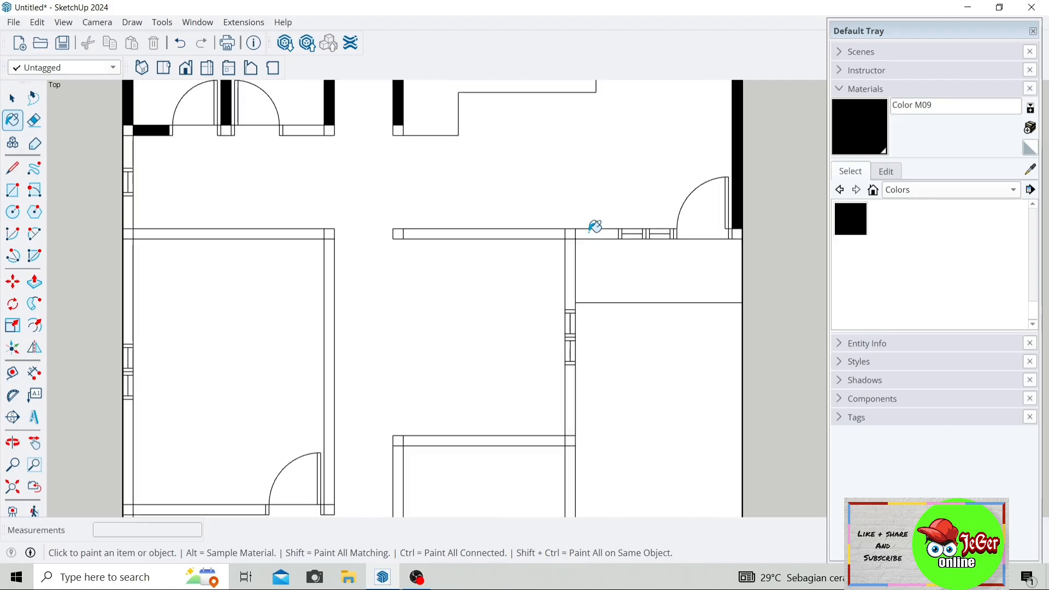
pyautogui.click(560, 234)
pyautogui.scroll(-2, 560, 233)
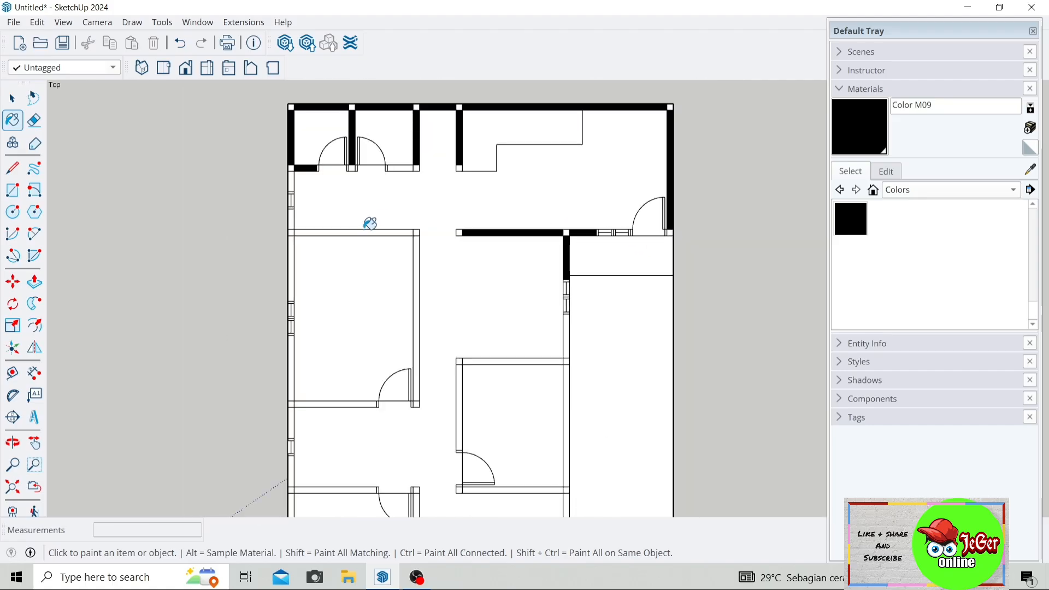
# Paint the remaining interior and exterior wall segments of the house black and close the default tray
pyautogui.scroll(2, 366, 225)
pyautogui.click(365, 232)
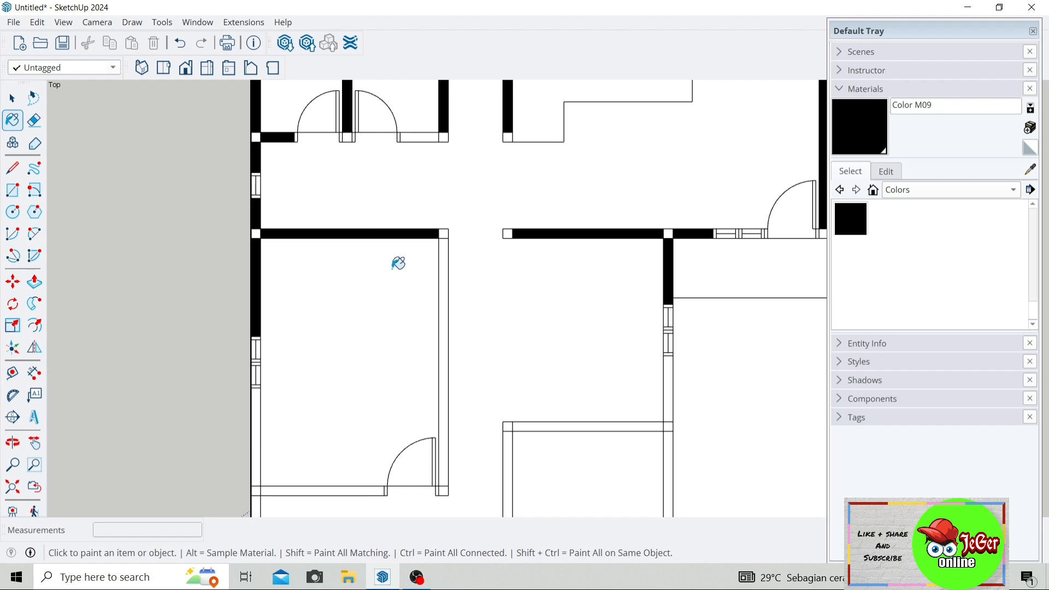
pyautogui.click(446, 263)
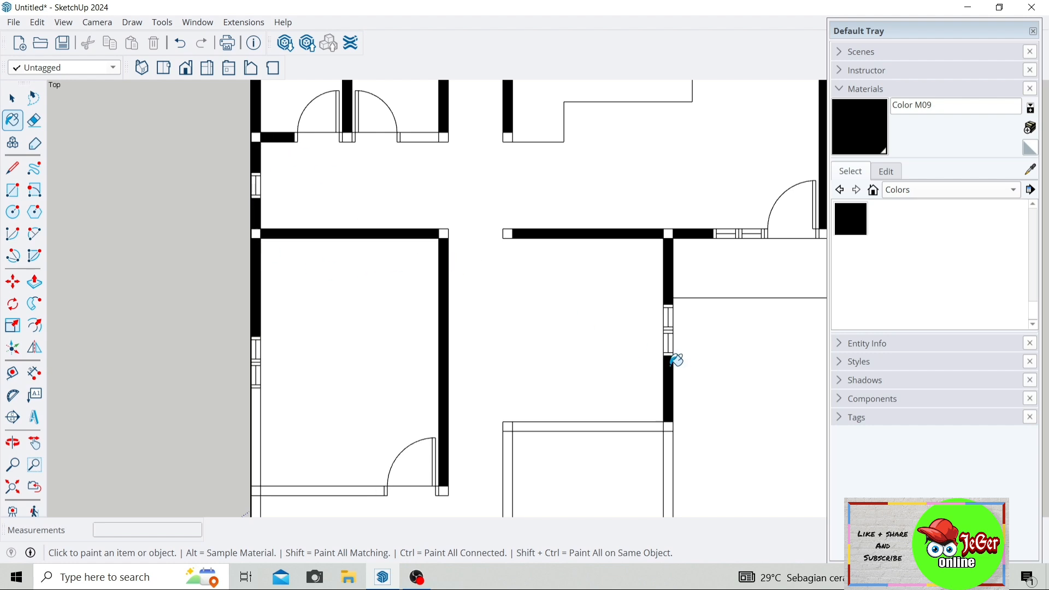
pyautogui.click(542, 417)
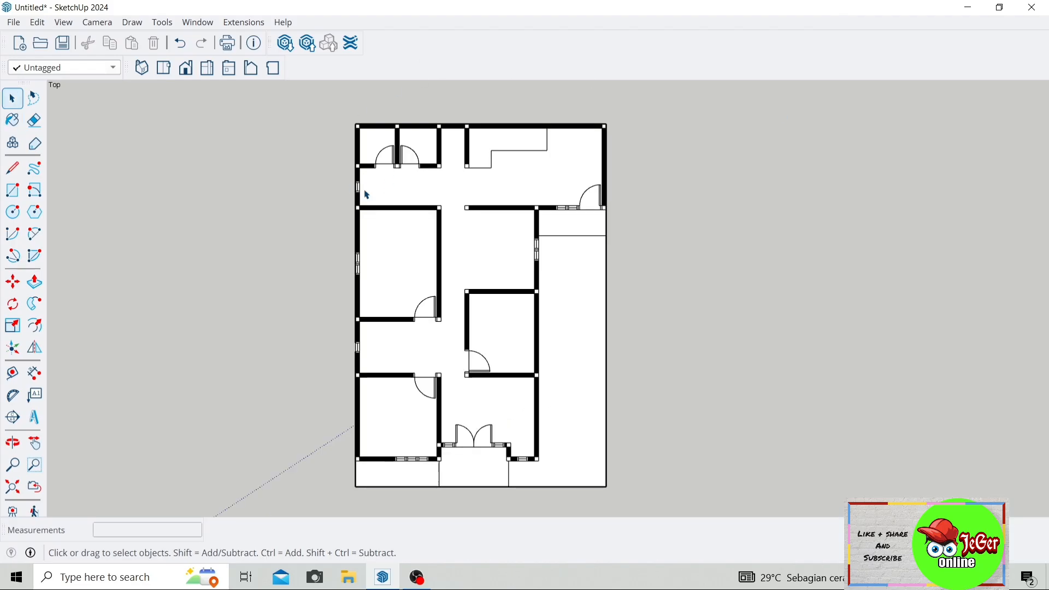
pyautogui.moveTo(203, 306); pyautogui.dragTo(226, 308)
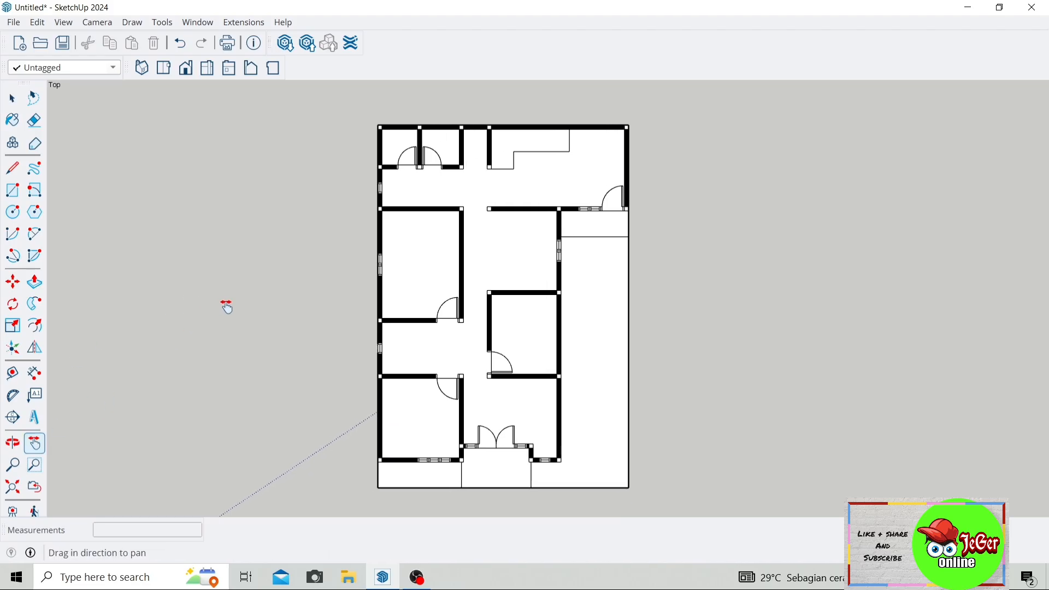
pyautogui.press('space')
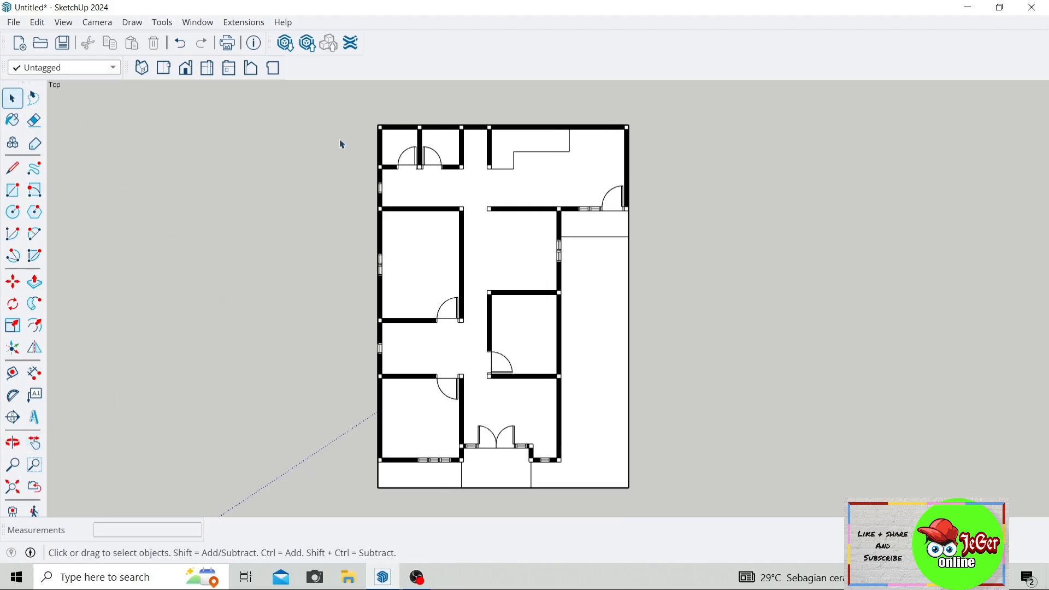
# Open 3D Warehouse and search its models for "sofa"
pyautogui.click(284, 44)
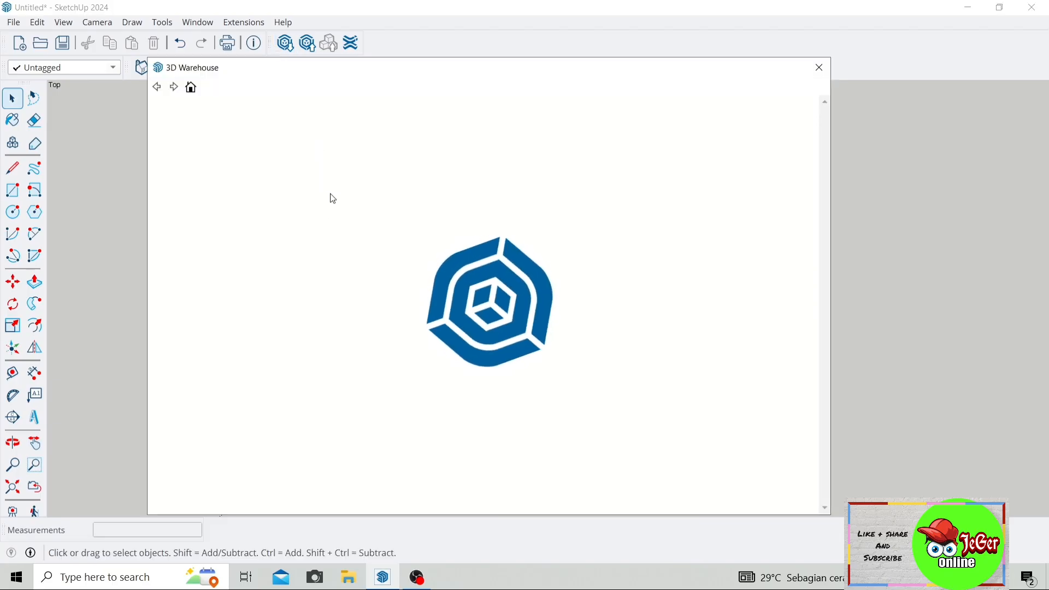
pyautogui.scroll(-2, 317, 299)
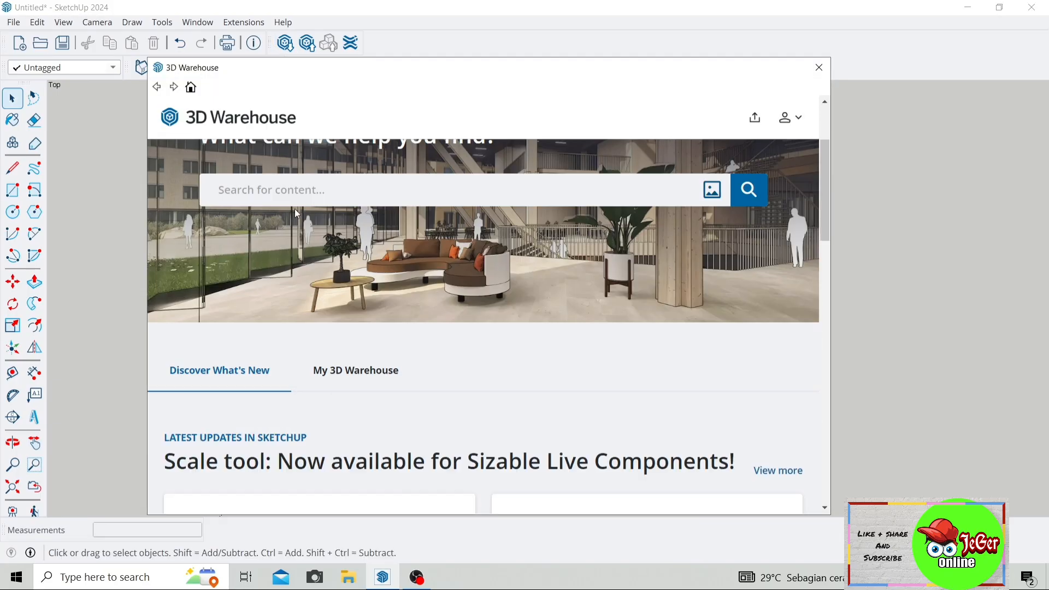
pyautogui.scroll(1, 276, 246)
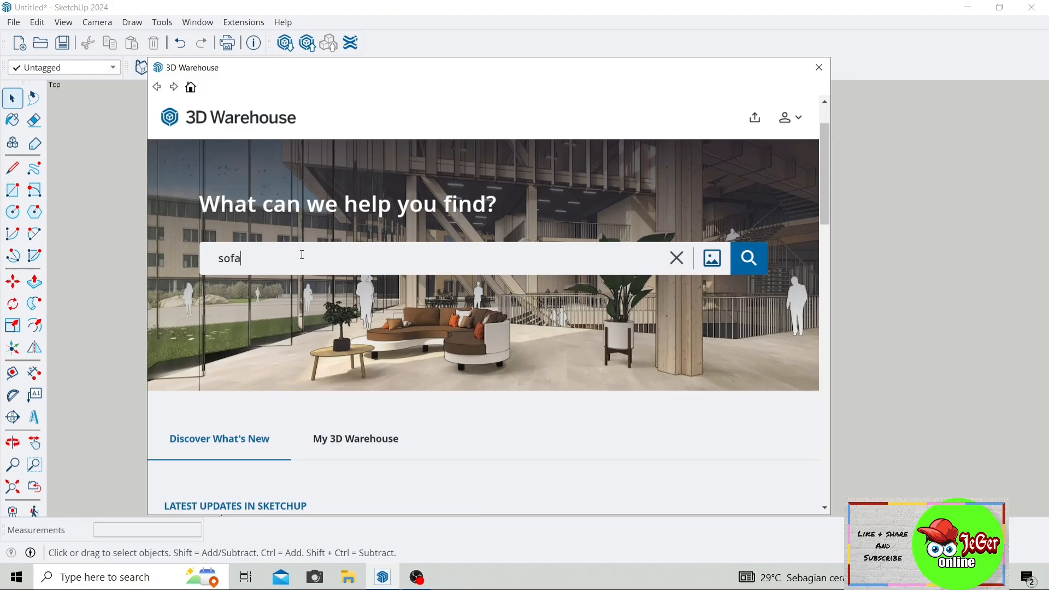
pyautogui.press('Return')
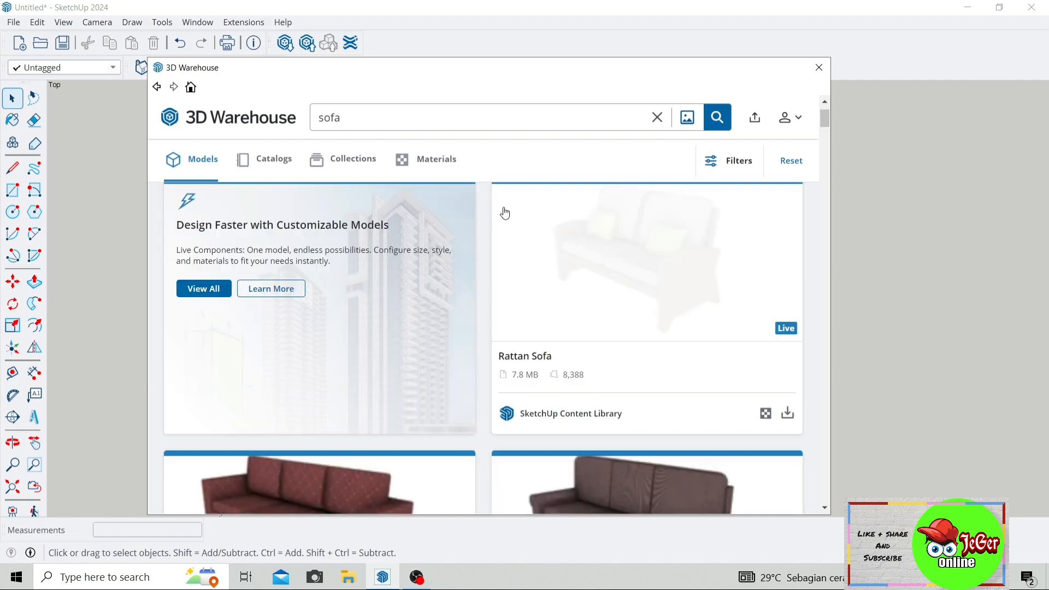
# Download the "Sofa white set" model directly into the drawing and place it outside the plan's right side
pyautogui.scroll(-6, 525, 275)
pyautogui.scroll(-2, 525, 276)
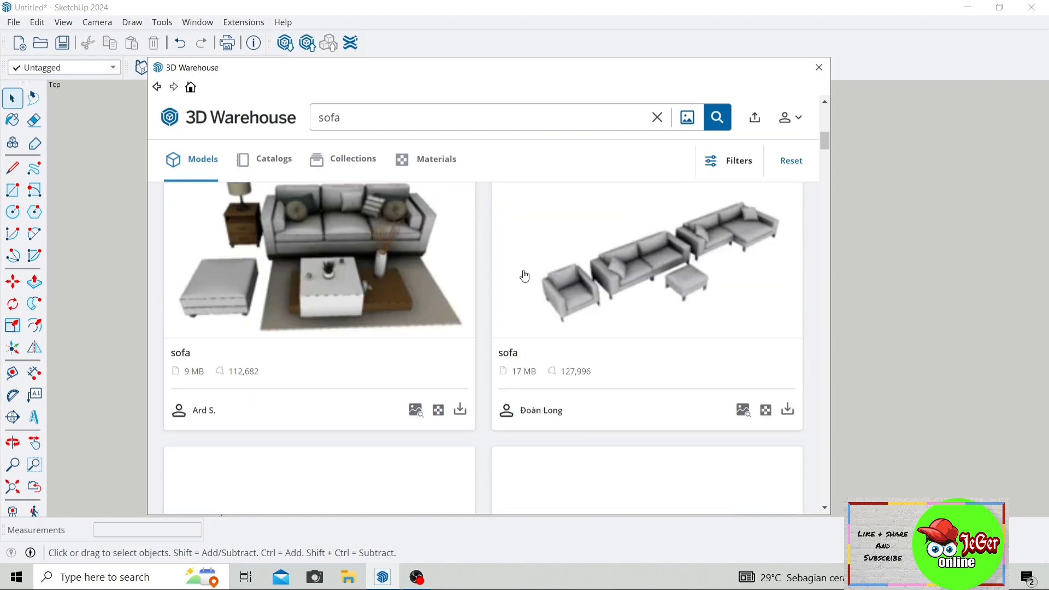
pyautogui.scroll(-10, 525, 276)
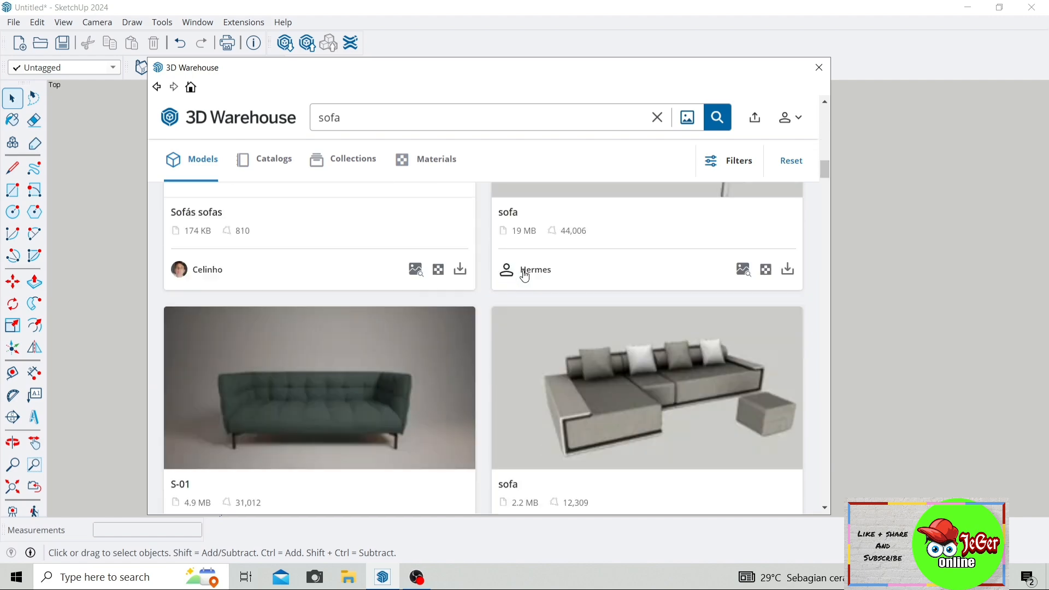
pyautogui.scroll(-11, 525, 276)
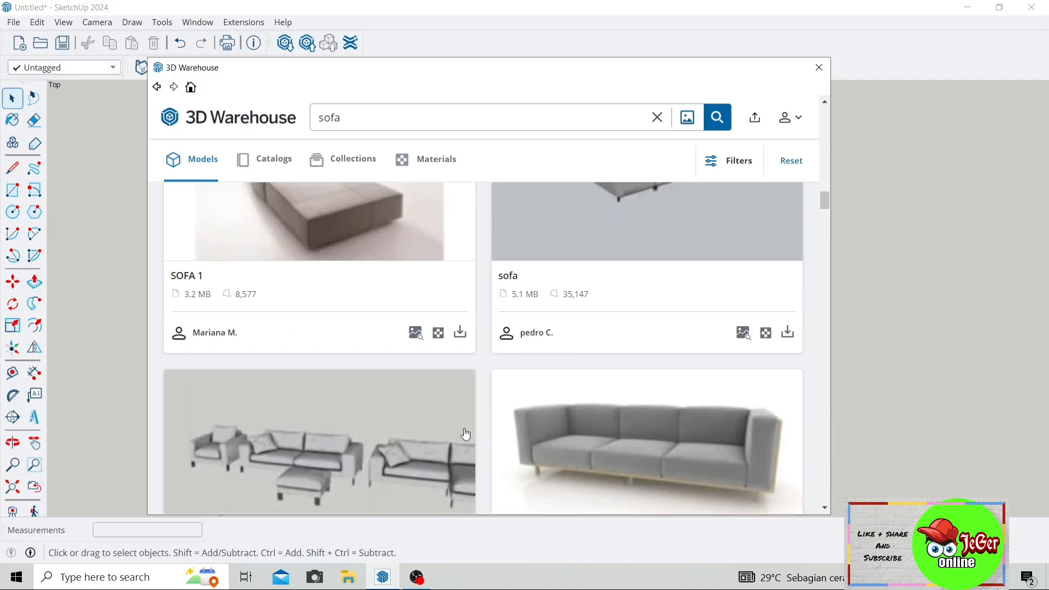
pyautogui.scroll(-6, 466, 434)
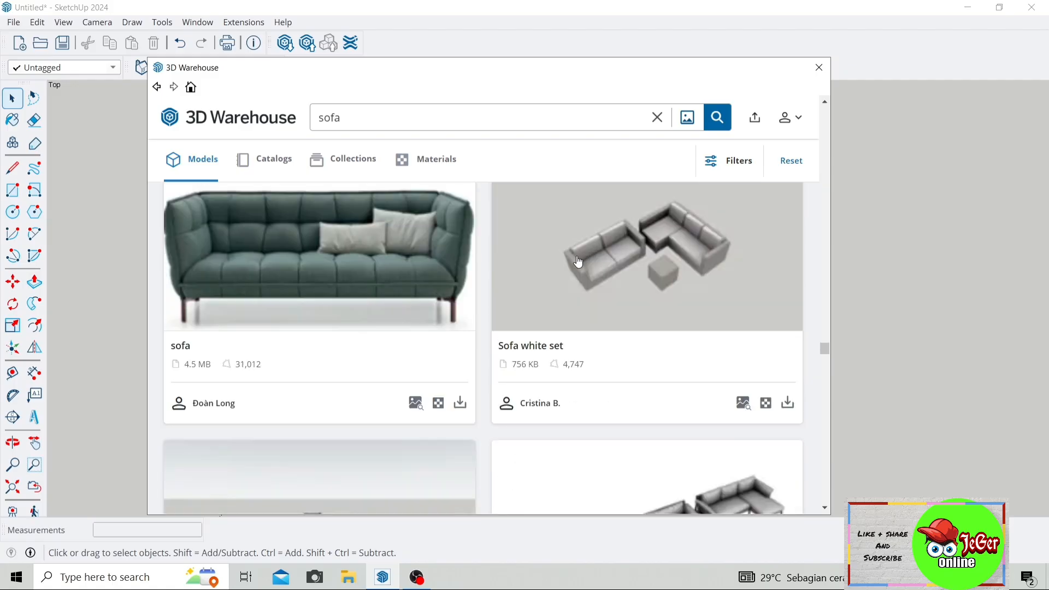
pyautogui.click(787, 404)
pyautogui.click(443, 307)
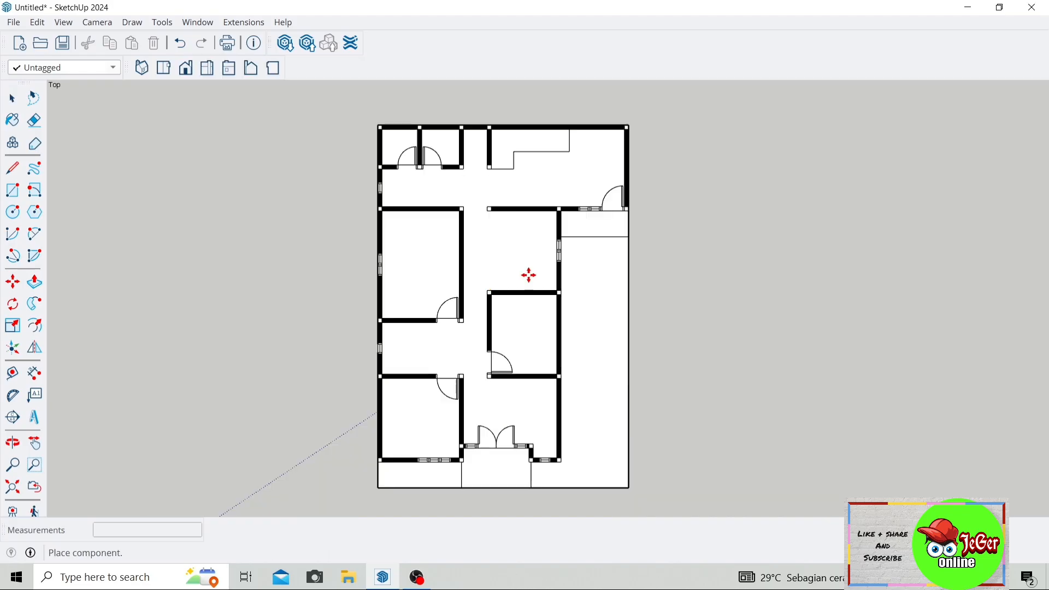
pyautogui.click(778, 390)
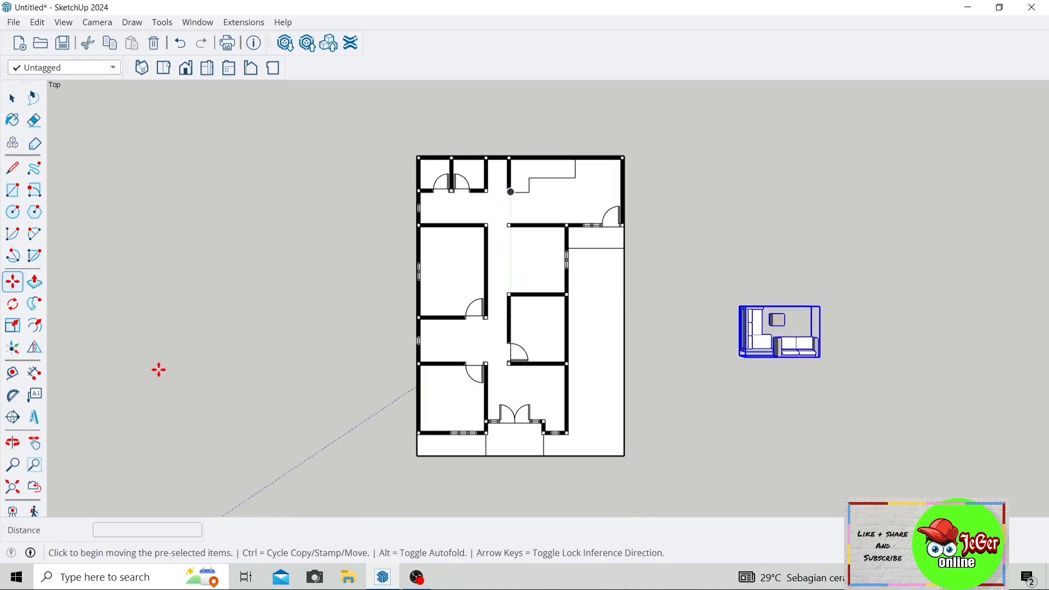
# Rotate the sofa set 180 degrees in the ground plane about a point just above it
pyautogui.click(12, 304)
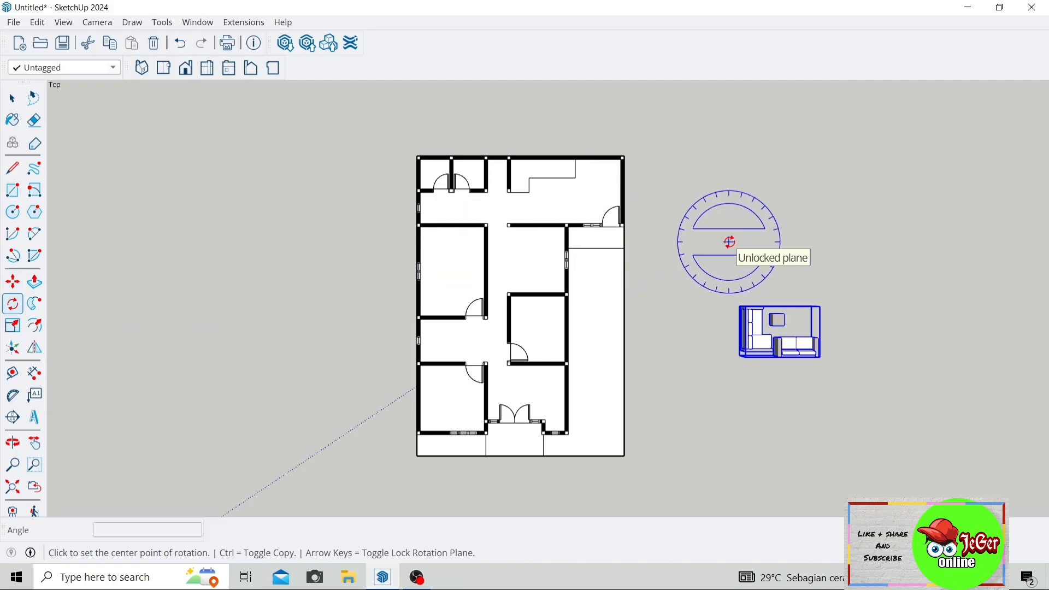
pyautogui.click(729, 242)
pyautogui.click(853, 244)
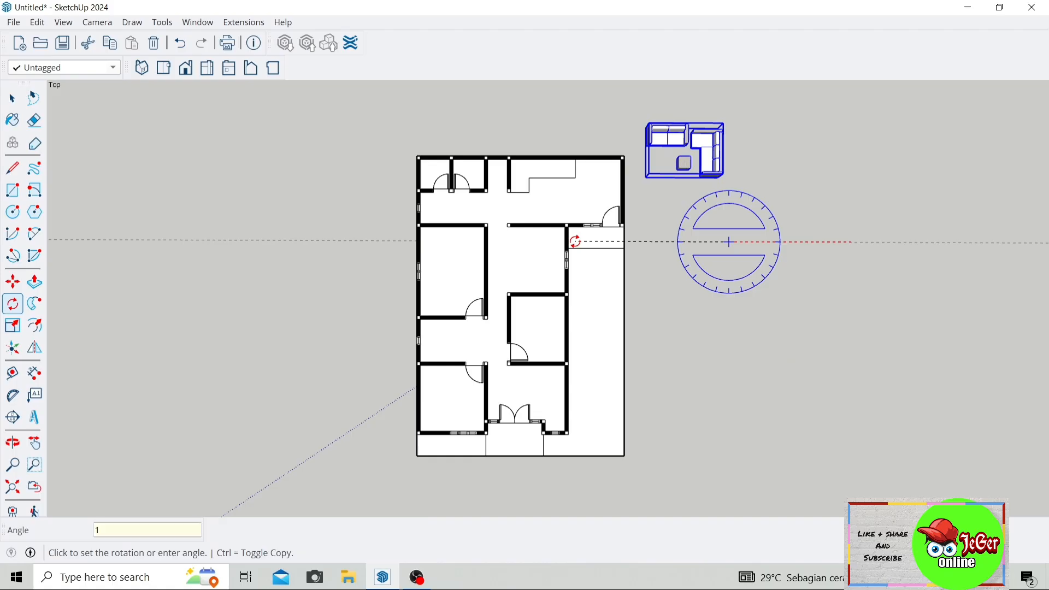
pyautogui.write('180')
pyautogui.press('Return')
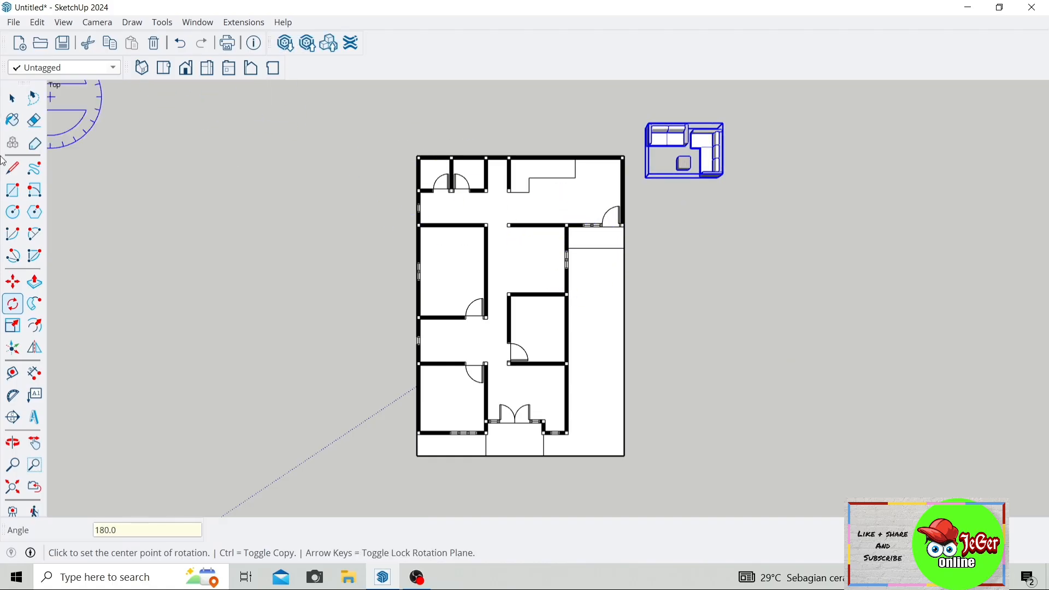
# Move the sofa set about 1127 units down along the green axis, outside the plan beside the front living room
pyautogui.click(12, 281)
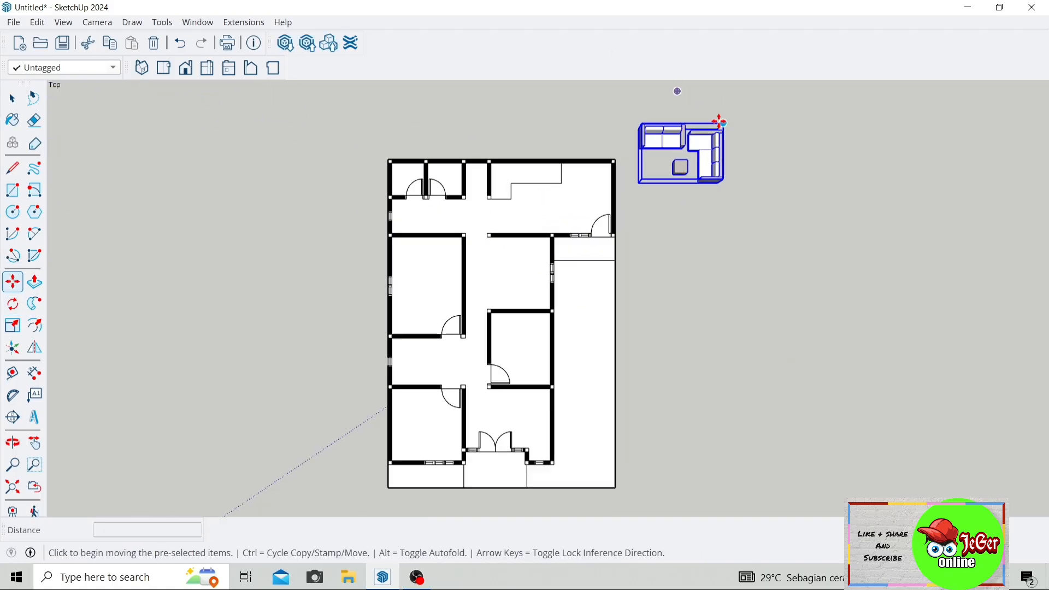
pyautogui.scroll(10, 720, 122)
pyautogui.click(706, 147)
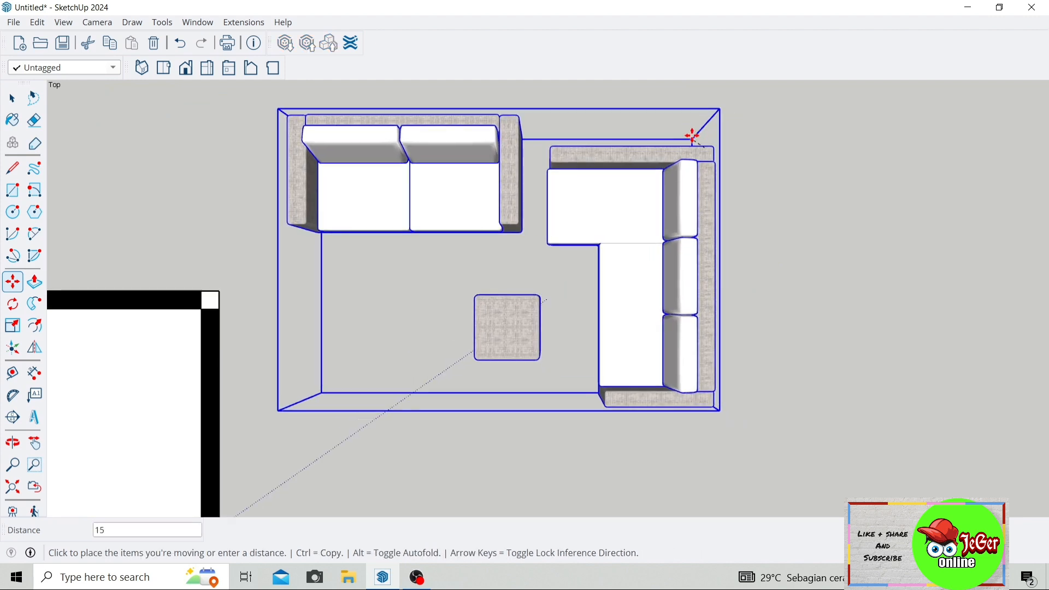
pyautogui.scroll(-10, 702, 149)
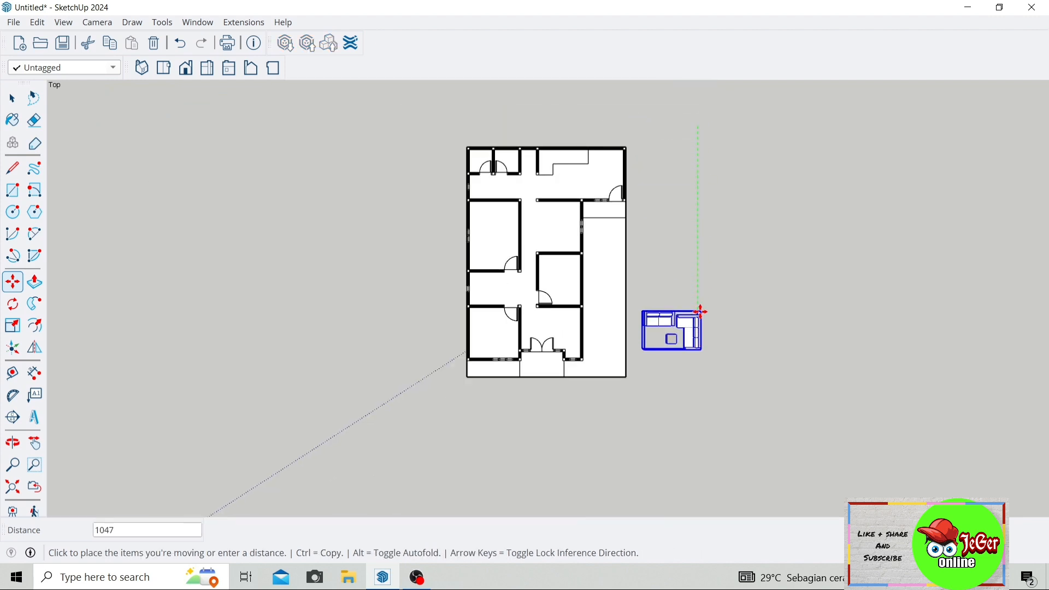
pyautogui.scroll(6, 699, 328)
pyautogui.click(704, 338)
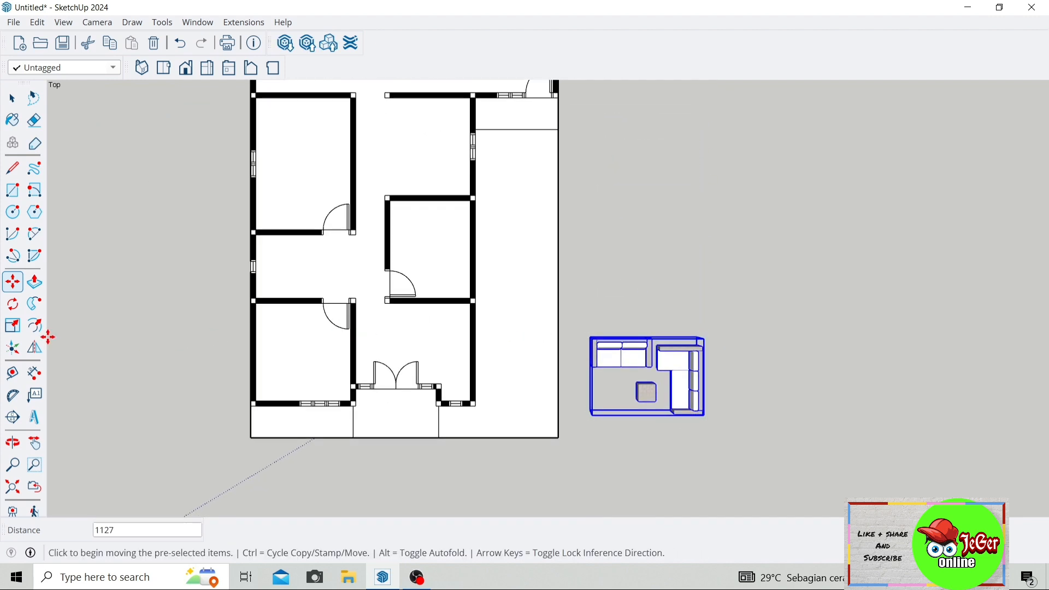
# Scale the sofa set down uniformly to about 0.65 from its upper-left corner
pyautogui.click(12, 326)
pyautogui.click(591, 338)
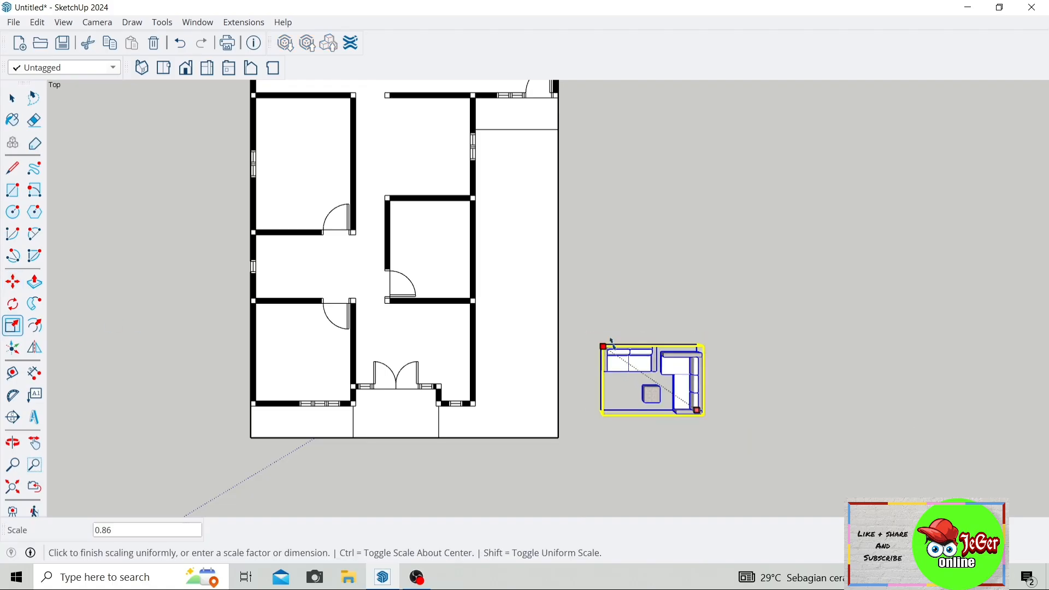
pyautogui.click(629, 363)
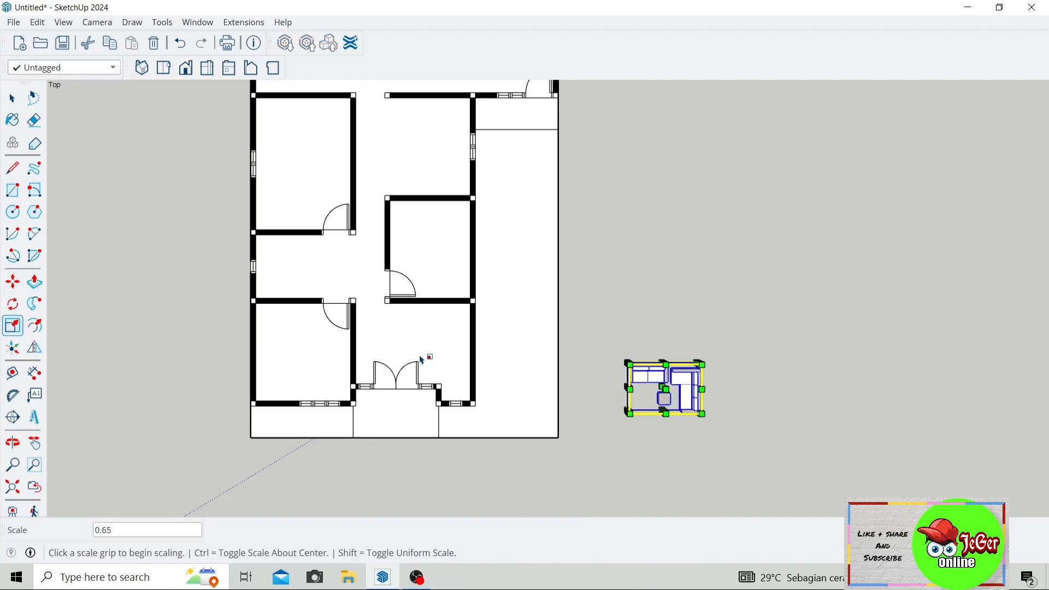
# Move the scaled sofa set by its upper-right corner into the upper-right corner of the front living room and deselect it
pyautogui.click(13, 282)
pyautogui.scroll(5, 705, 347)
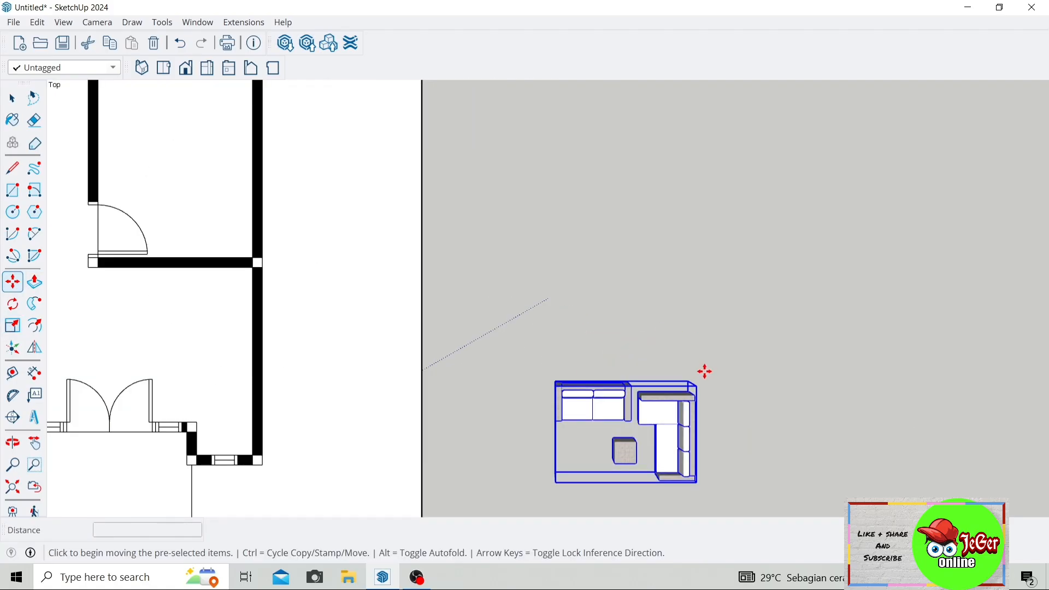
pyautogui.click(683, 385)
pyautogui.scroll(-5, 661, 362)
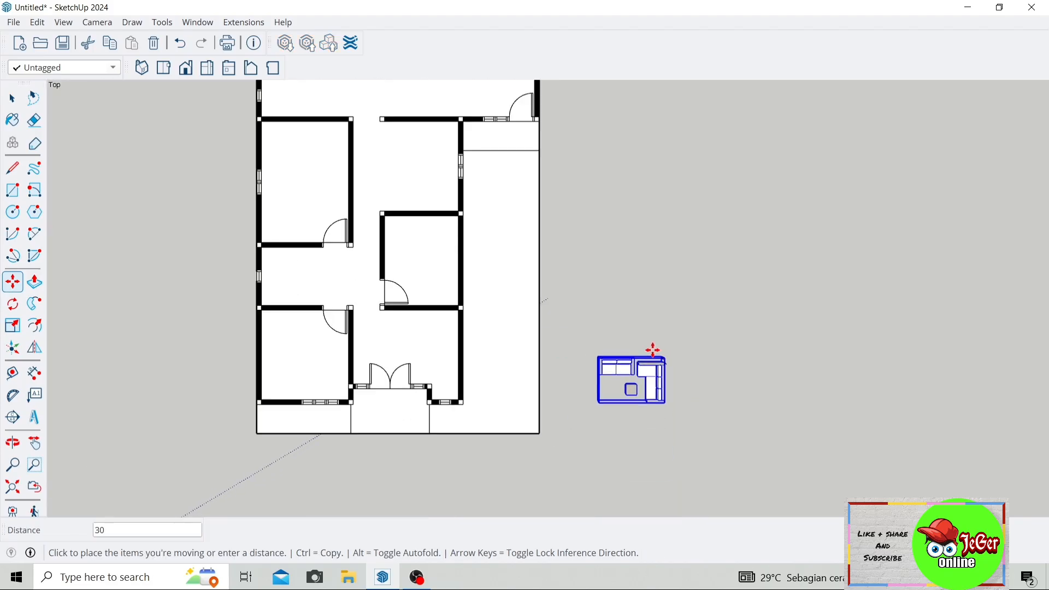
pyautogui.scroll(2, 457, 316)
pyautogui.scroll(5, 457, 316)
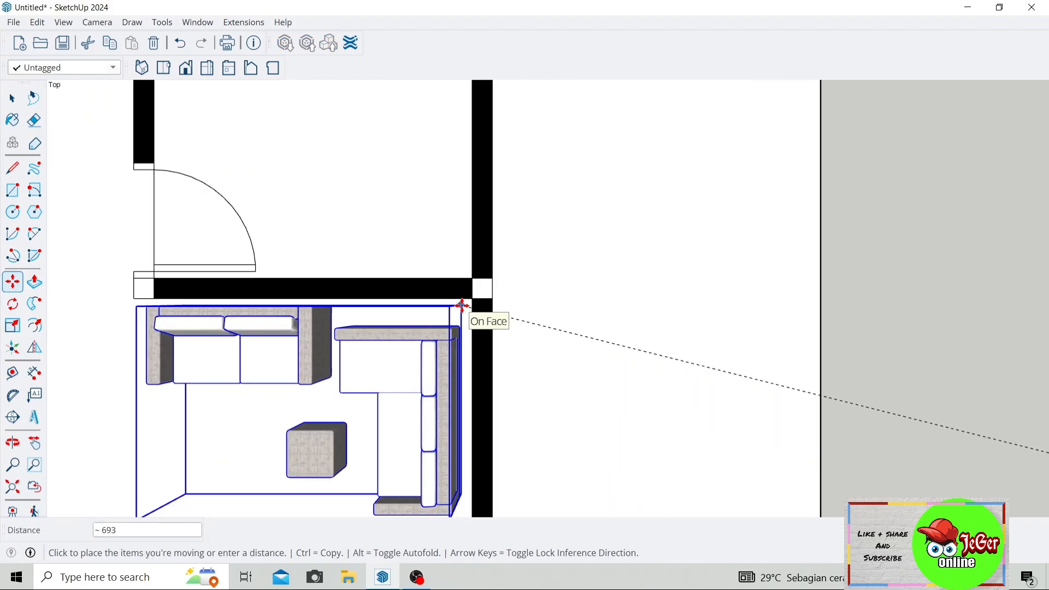
pyautogui.scroll(2, 467, 305)
pyautogui.click(468, 304)
pyautogui.scroll(-8, 502, 280)
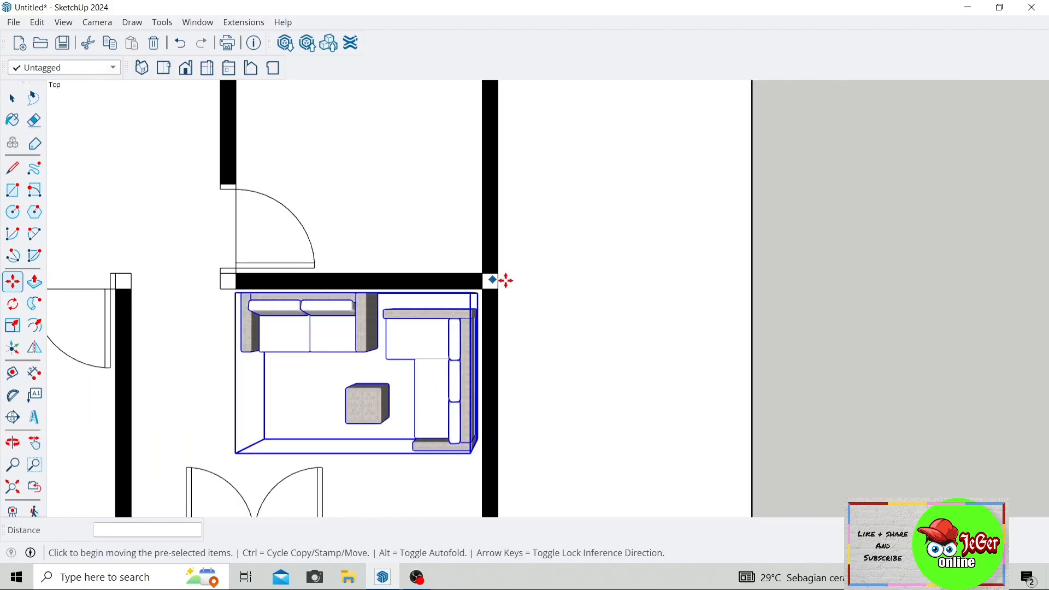
pyautogui.click(12, 99)
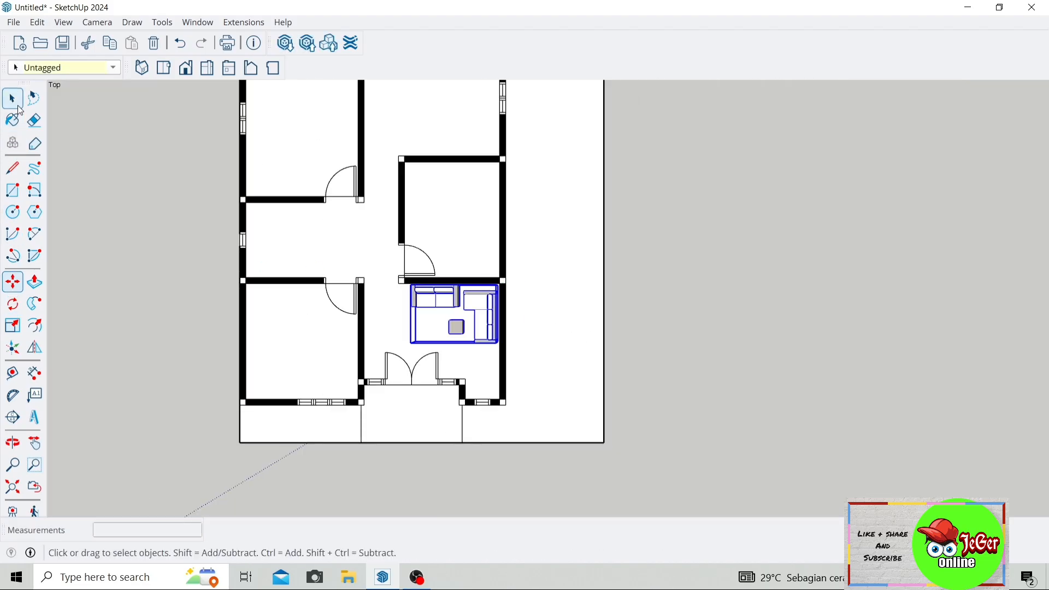
pyautogui.click(107, 175)
# Scale the bed model left of the plan down uniformly from its upper-left corner to fit the front bedroom
pyautogui.click(34, 444)
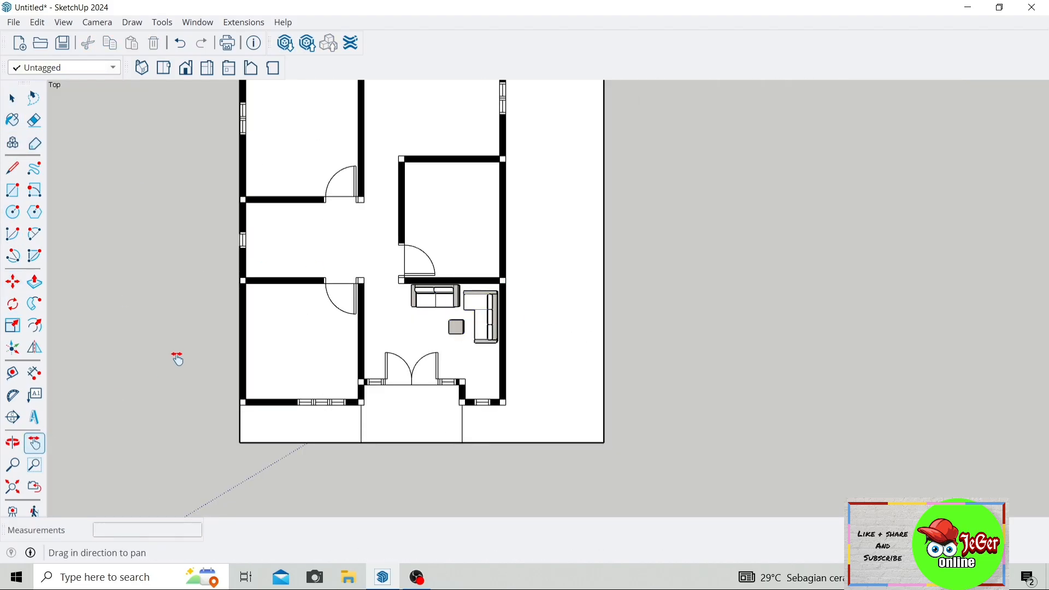
pyautogui.moveTo(241, 331); pyautogui.dragTo(354, 369)
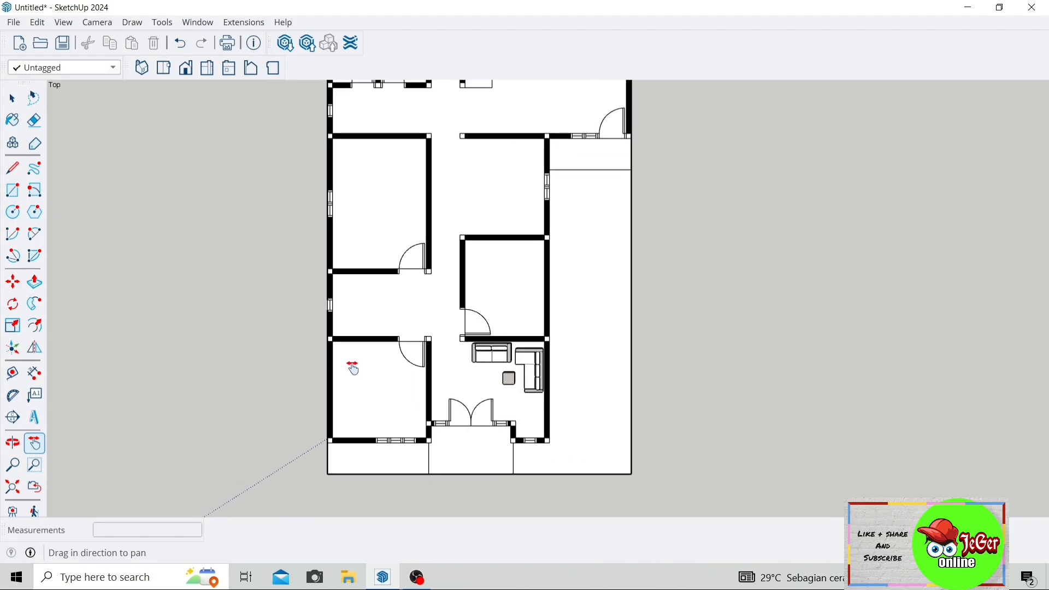
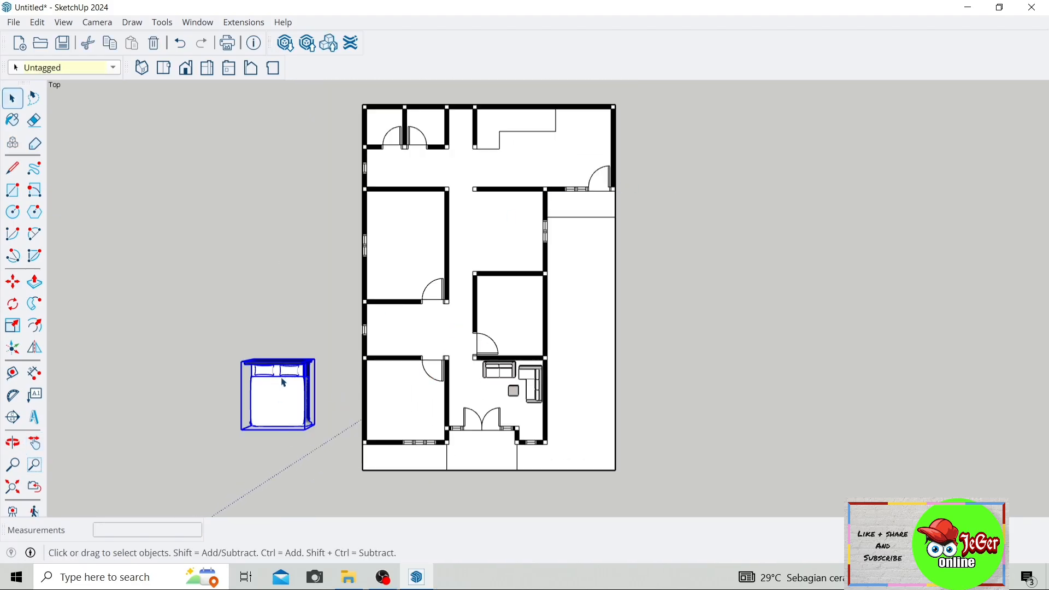
pyautogui.scroll(3, 283, 383)
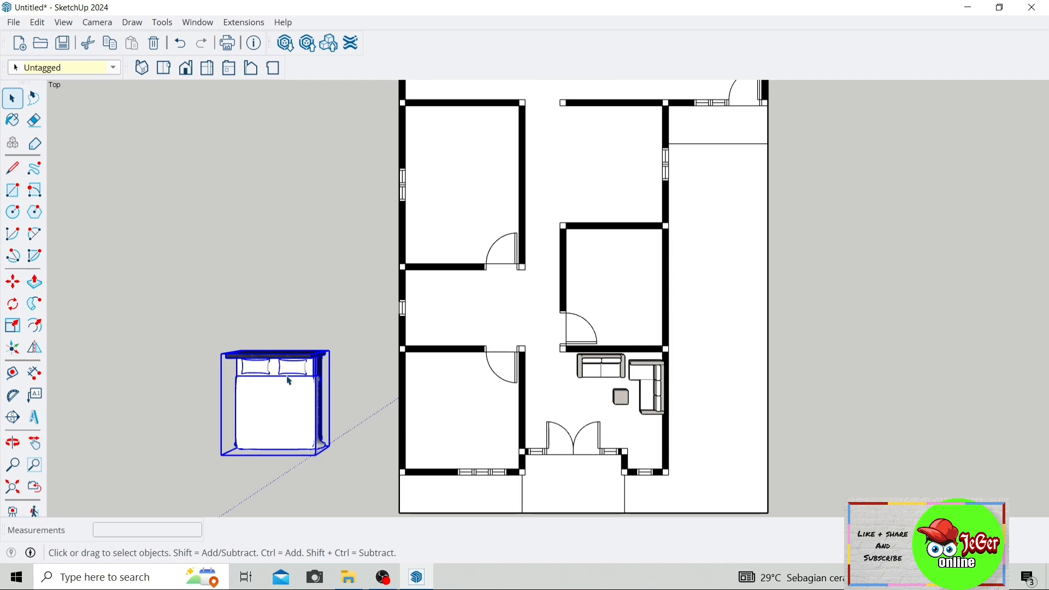
pyautogui.scroll(-1, 287, 381)
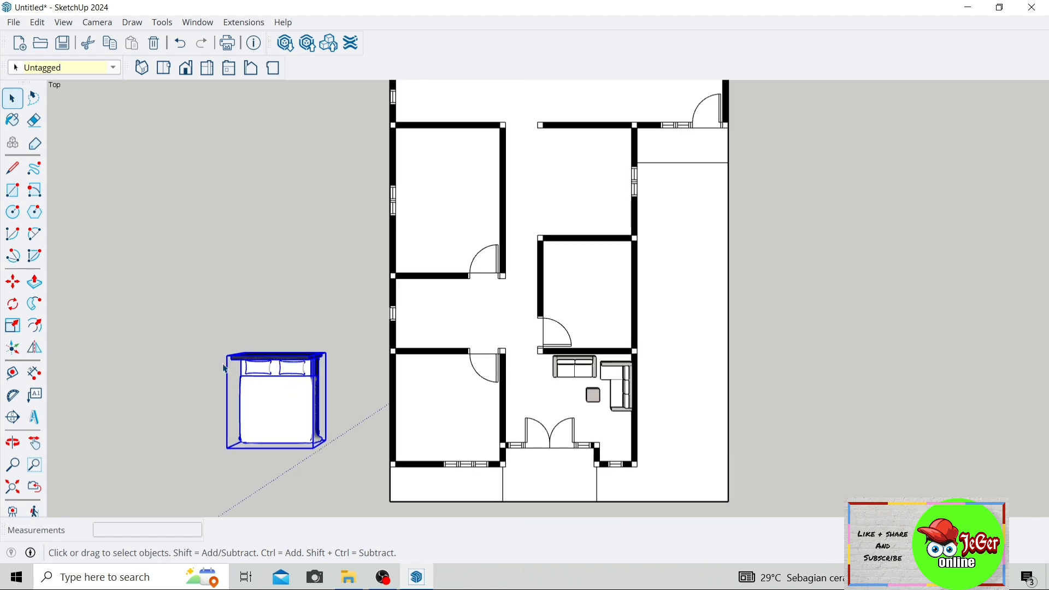
pyautogui.click(19, 331)
pyautogui.click(229, 355)
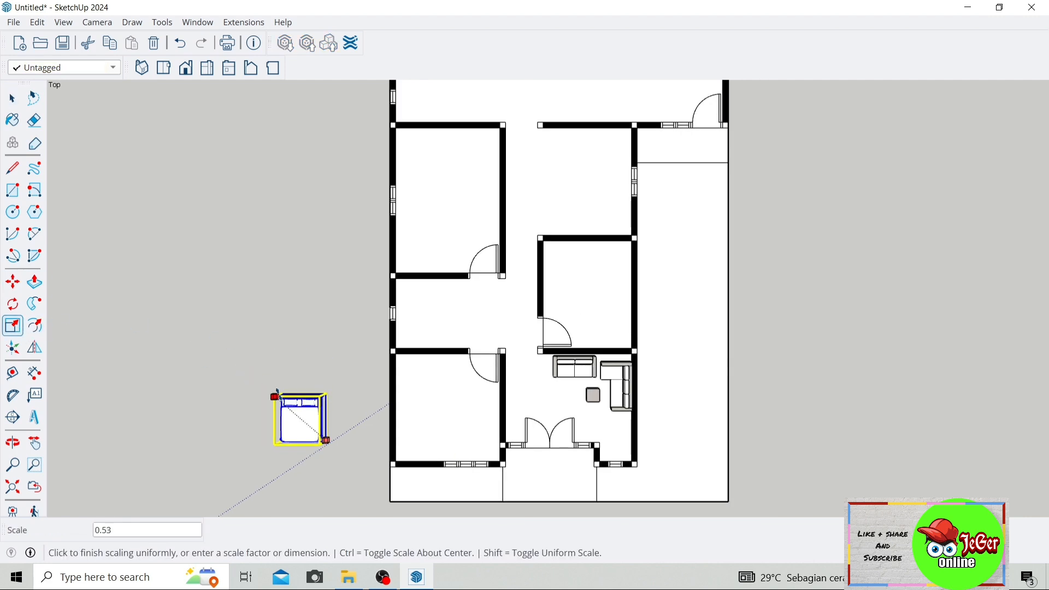
pyautogui.click(263, 383)
# Move the bed about 352 units by its headboard corner into the front-left bedroom, with the headboard against the upper wall
pyautogui.click(13, 282)
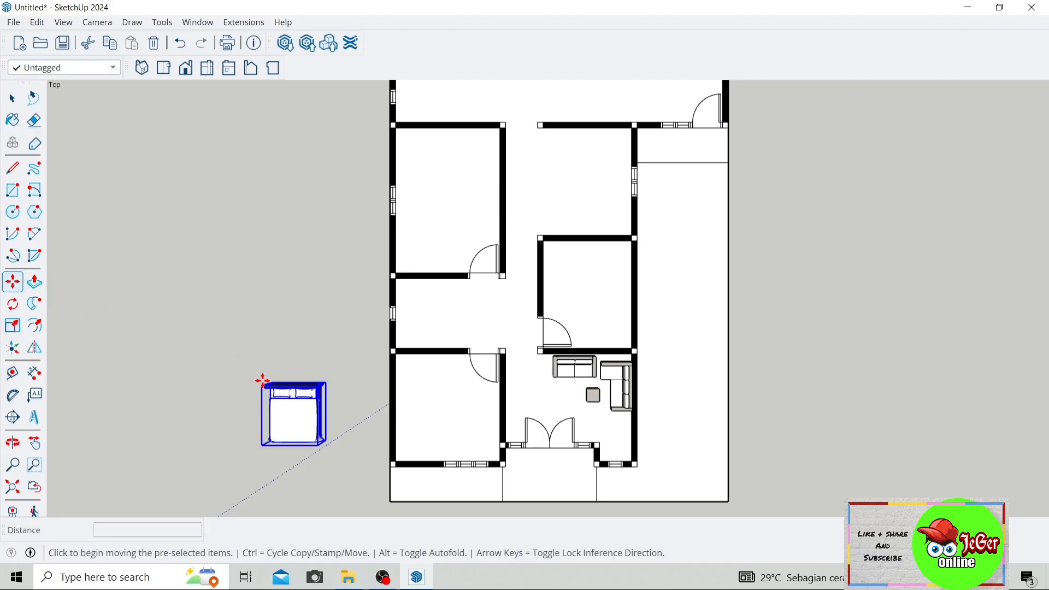
pyautogui.scroll(5, 263, 382)
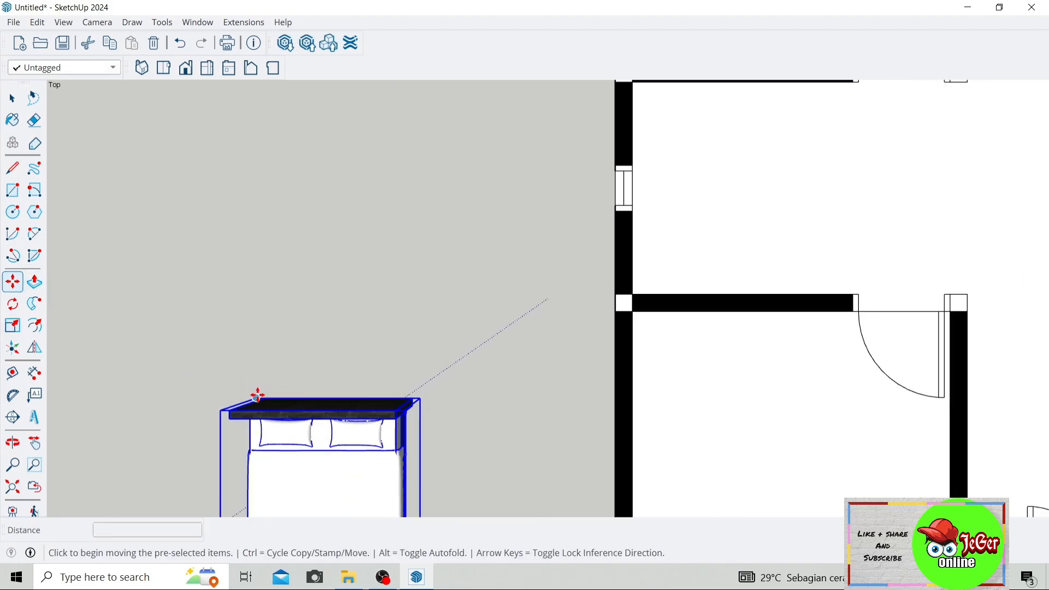
pyautogui.click(258, 395)
pyautogui.scroll(-3, 382, 363)
pyautogui.scroll(4, 499, 363)
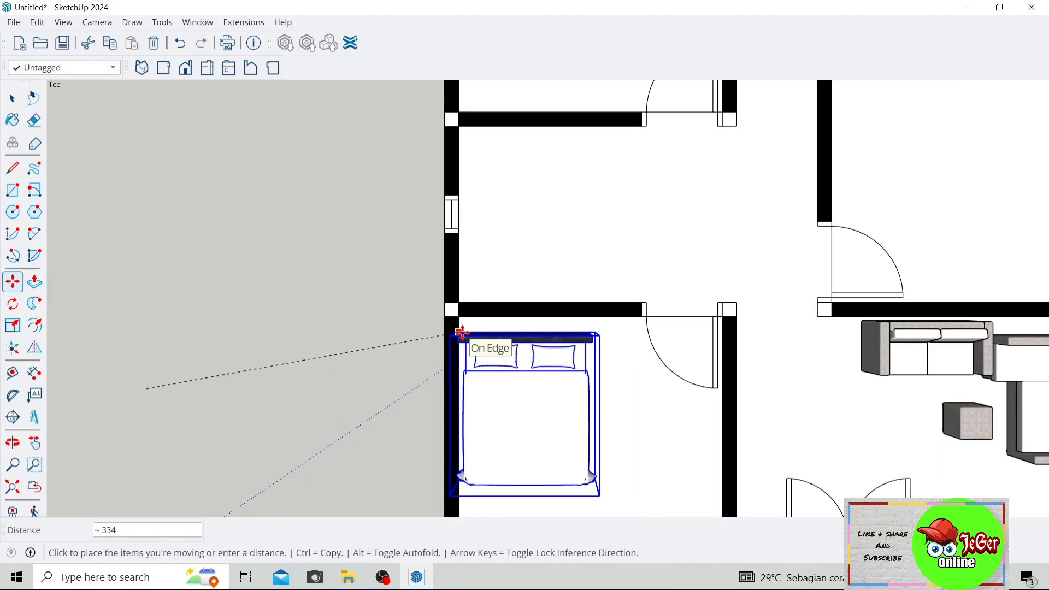
pyautogui.click(475, 322)
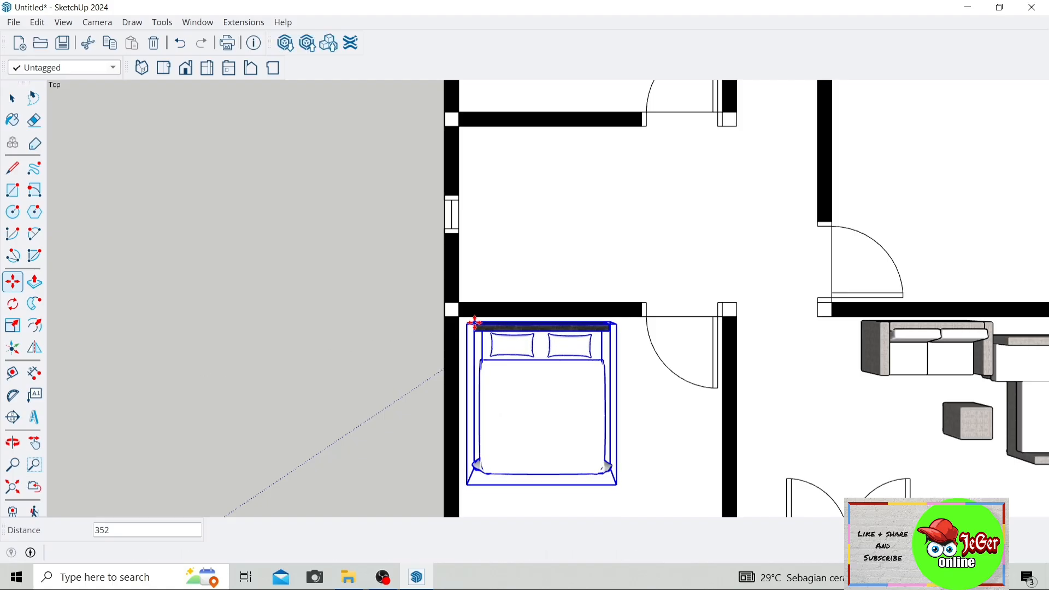
# Copy the front bedroom's bed to the empty area outside the plan, left of the larger left bedroom
pyautogui.press('ctrl')
pyautogui.click(473, 324)
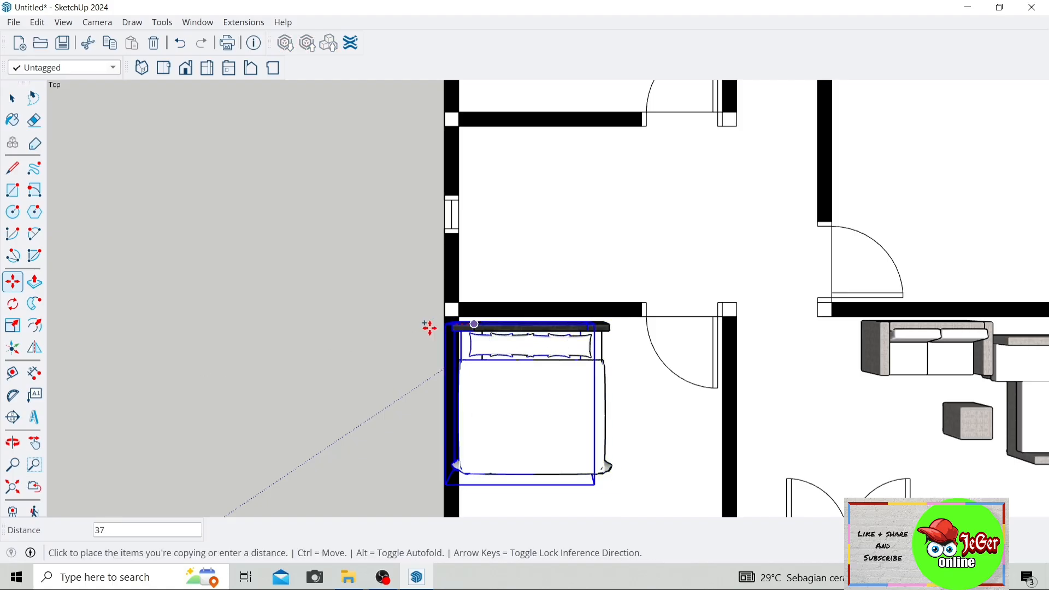
pyautogui.scroll(-5, 428, 326)
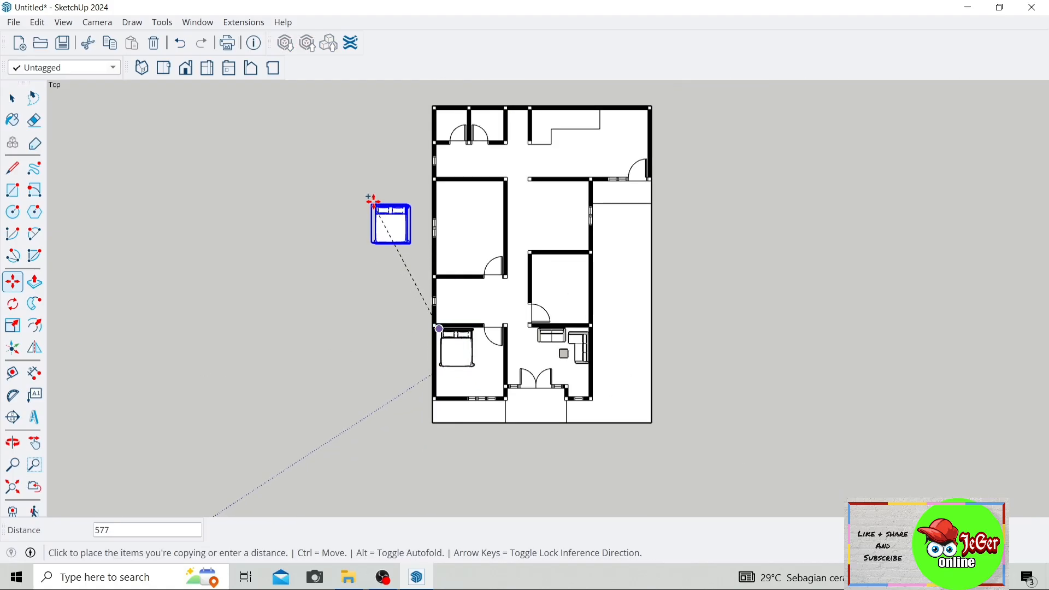
pyautogui.scroll(2, 444, 181)
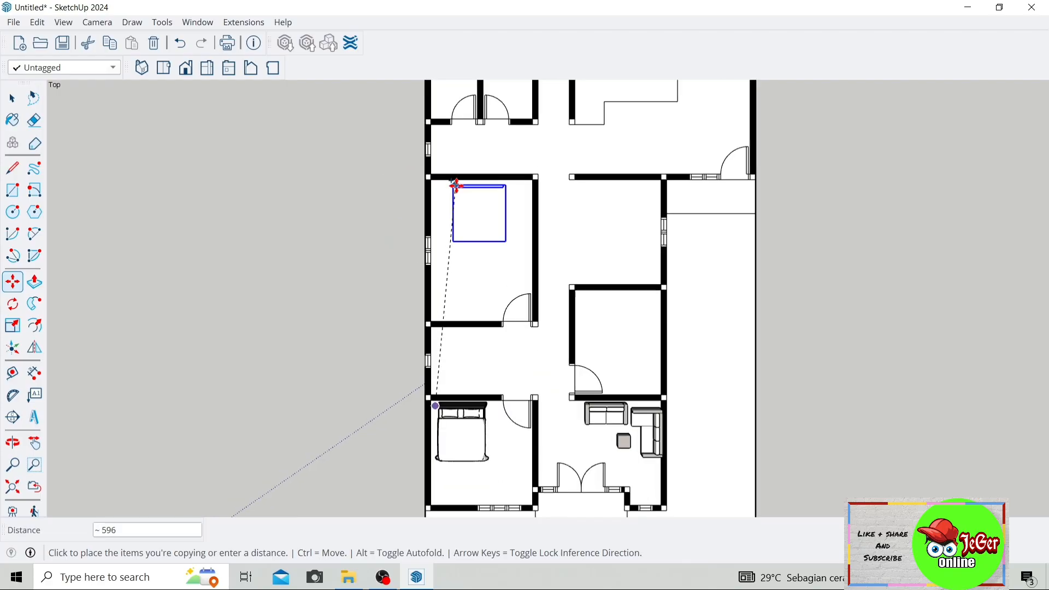
pyautogui.click(312, 188)
# Move the copied bed by its headboard corner into the upper-left corner of the larger left bedroom
pyautogui.scroll(3, 334, 184)
pyautogui.scroll(4, 333, 183)
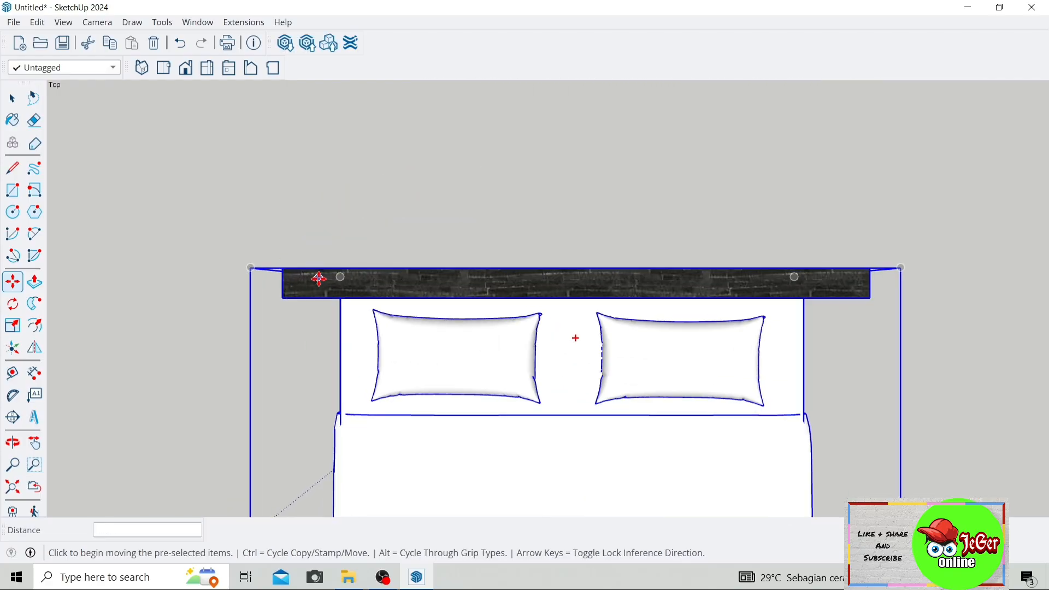
pyautogui.scroll(-2, 344, 274)
pyautogui.scroll(3, 319, 242)
pyautogui.scroll(3, 319, 241)
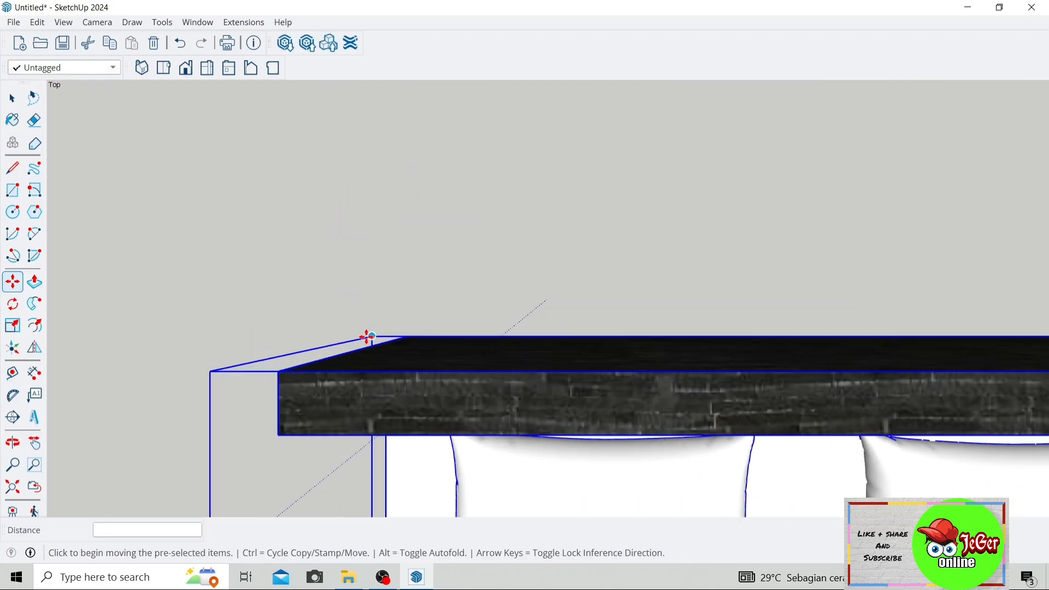
pyautogui.click(368, 336)
pyautogui.scroll(-5, 363, 323)
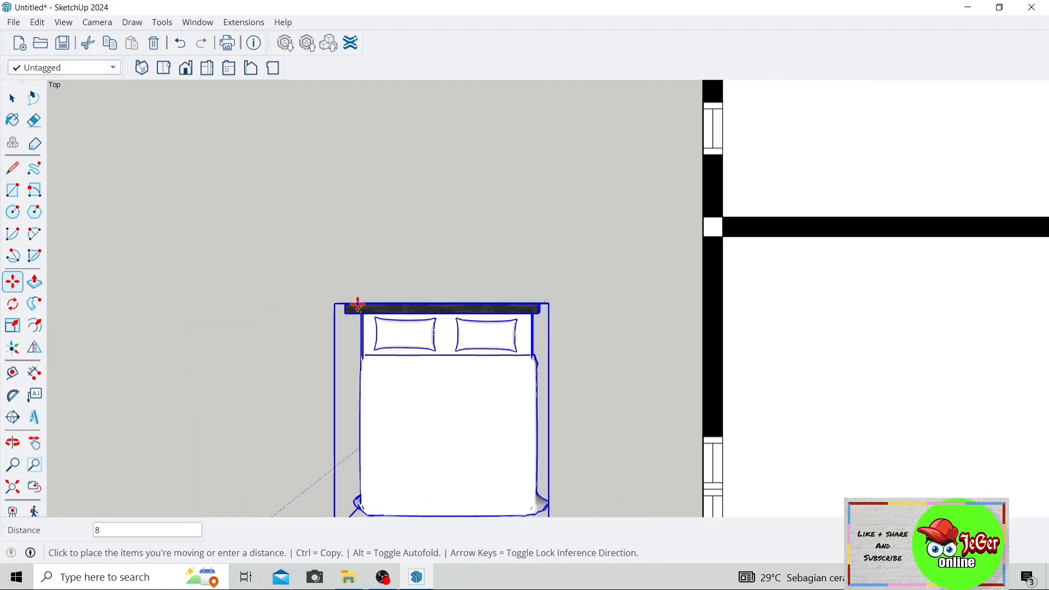
pyautogui.scroll(-4, 358, 305)
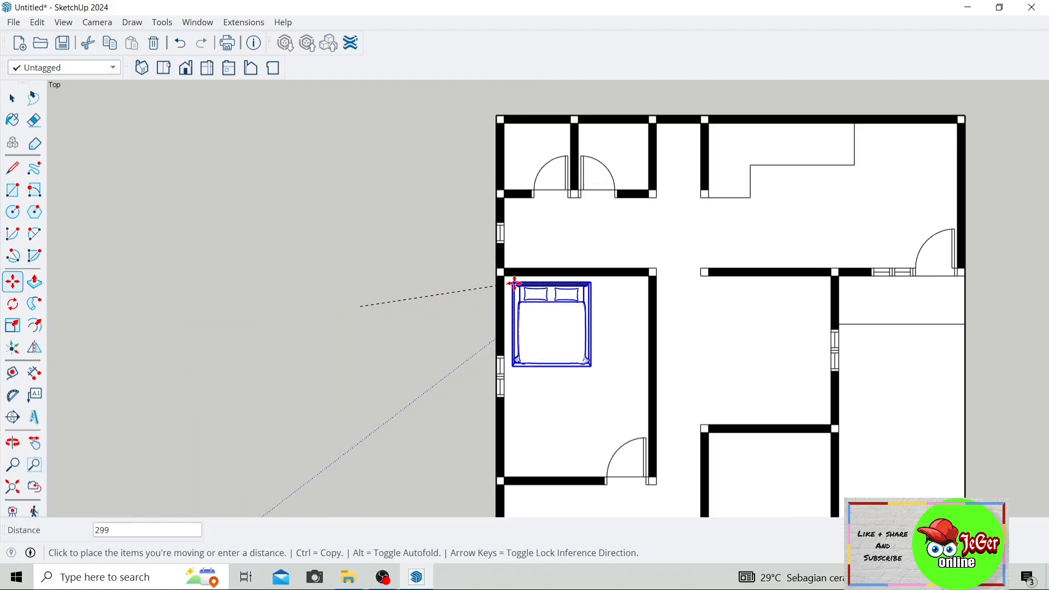
pyautogui.click(513, 281)
pyautogui.scroll(-3, 492, 268)
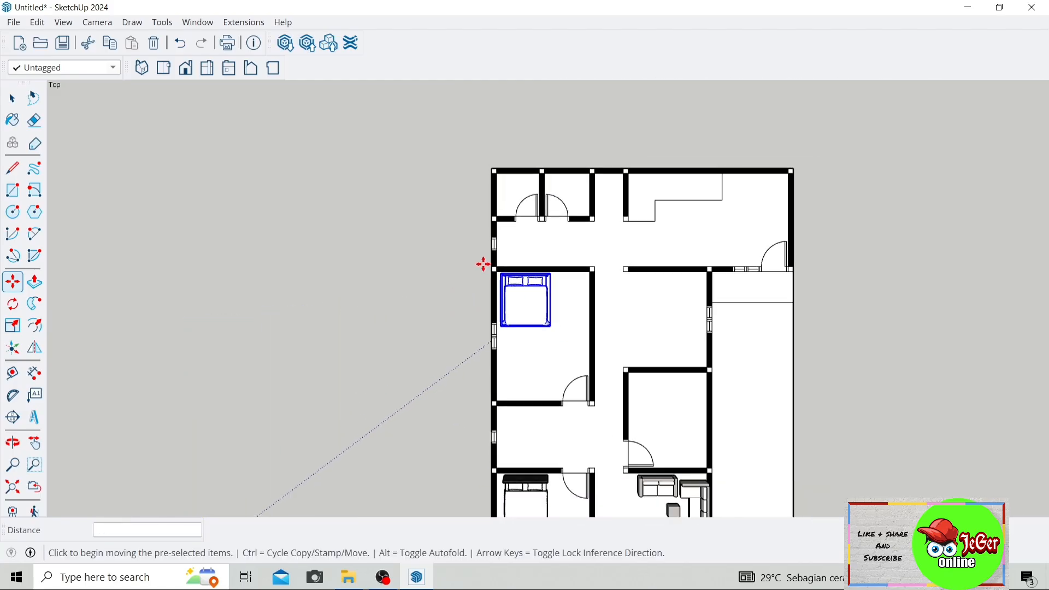
# Copy the larger left bedroom's bed about 1150 units away to the empty area right of the plan
pyautogui.scroll(6, 535, 257)
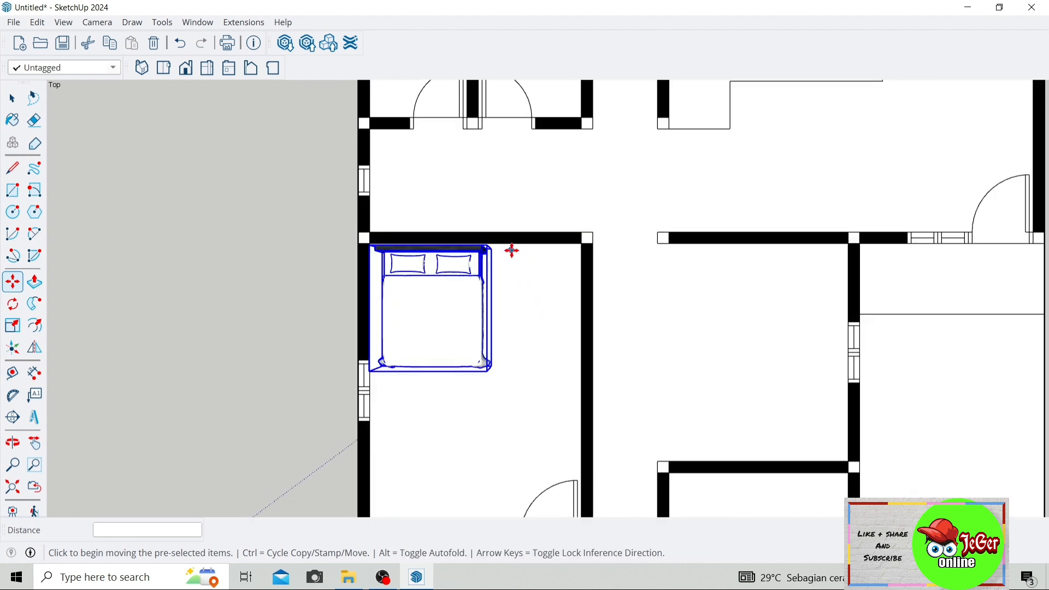
pyautogui.press('ctrl')
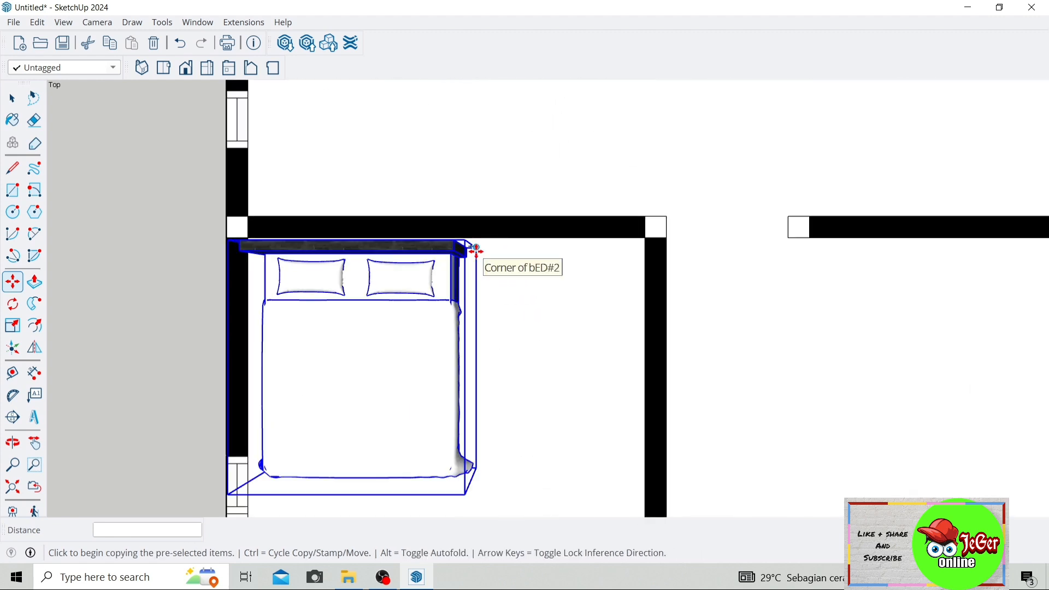
pyautogui.click(476, 250)
pyautogui.scroll(-5, 535, 257)
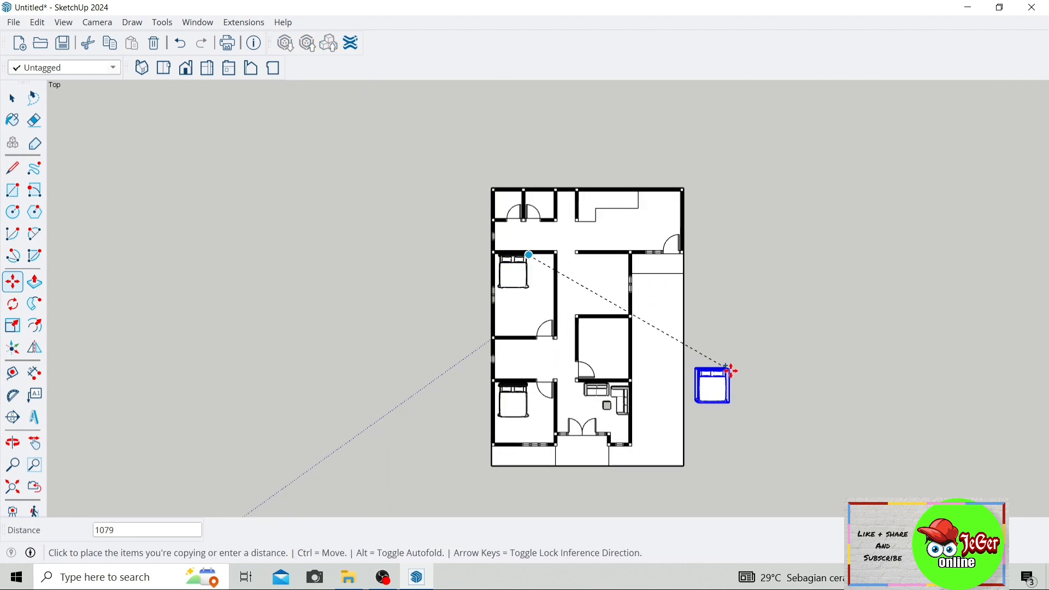
pyautogui.click(757, 355)
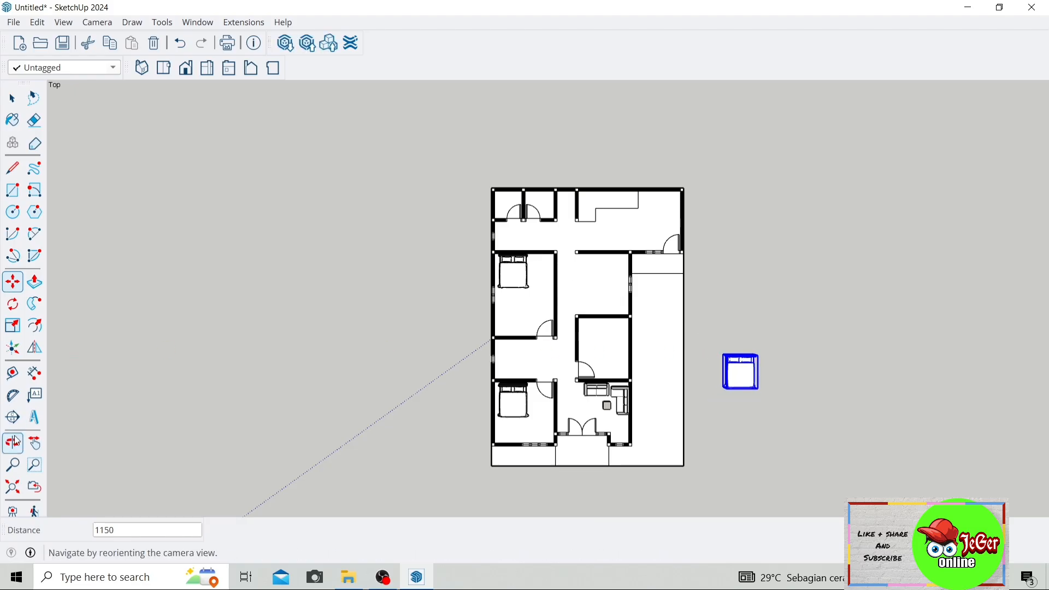
# Rotate the bed copy outside the plan by 180 degrees so its headboard faces down
pyautogui.click(12, 304)
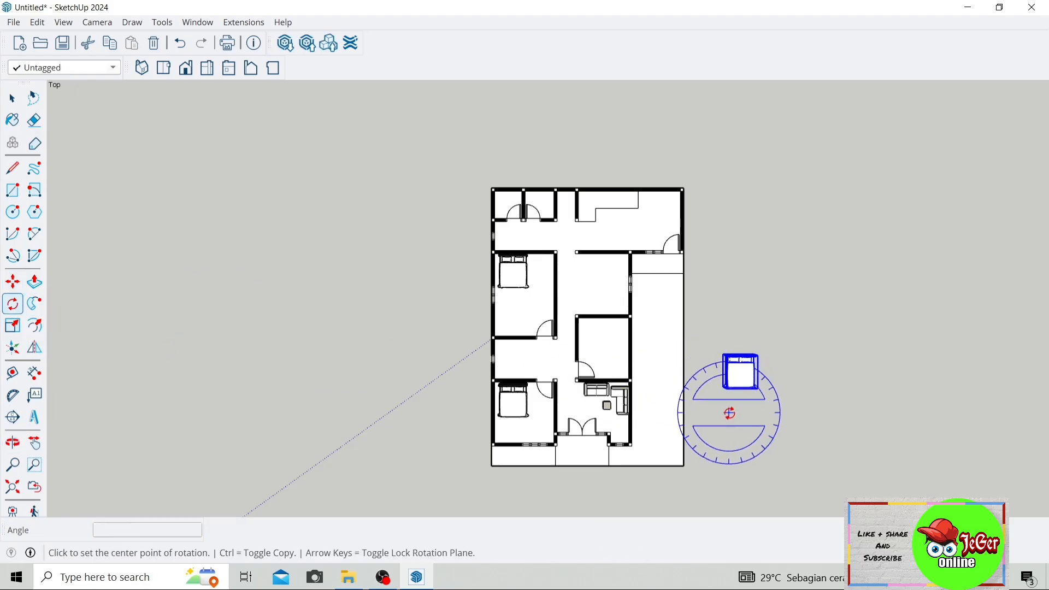
pyautogui.click(794, 410)
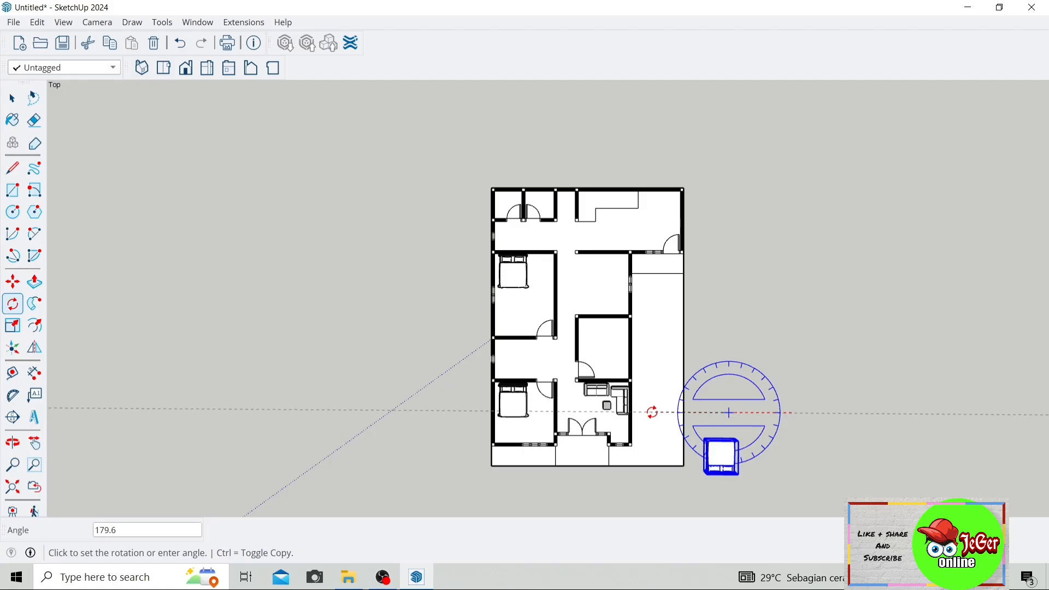
pyautogui.write('180')
pyautogui.press('Return')
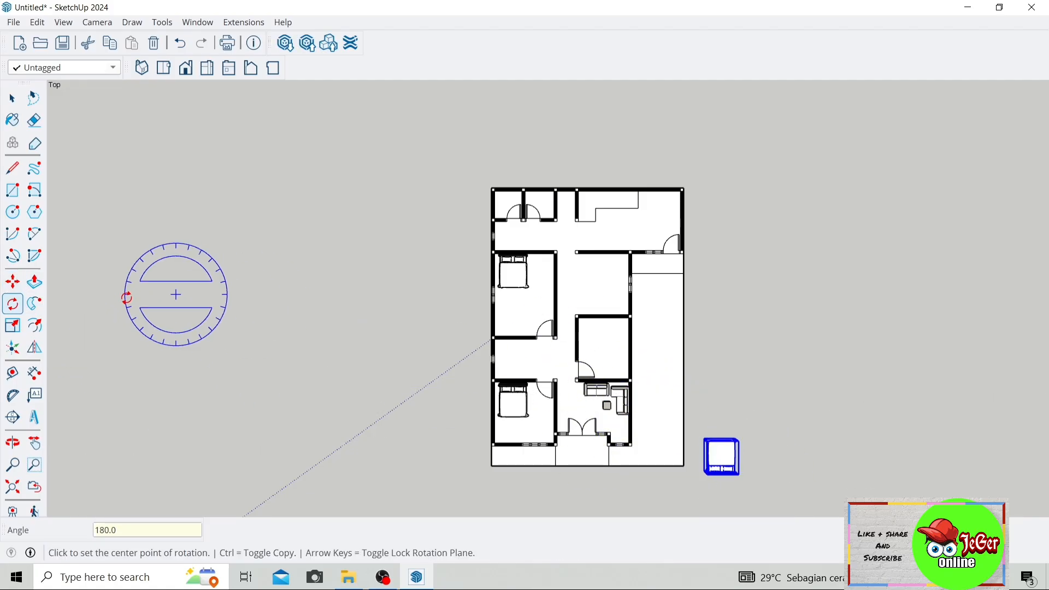
# Move the rotated bed by its headboard corner into the lower-right corner of the right bedroom
pyautogui.click(13, 282)
pyautogui.scroll(10, 721, 492)
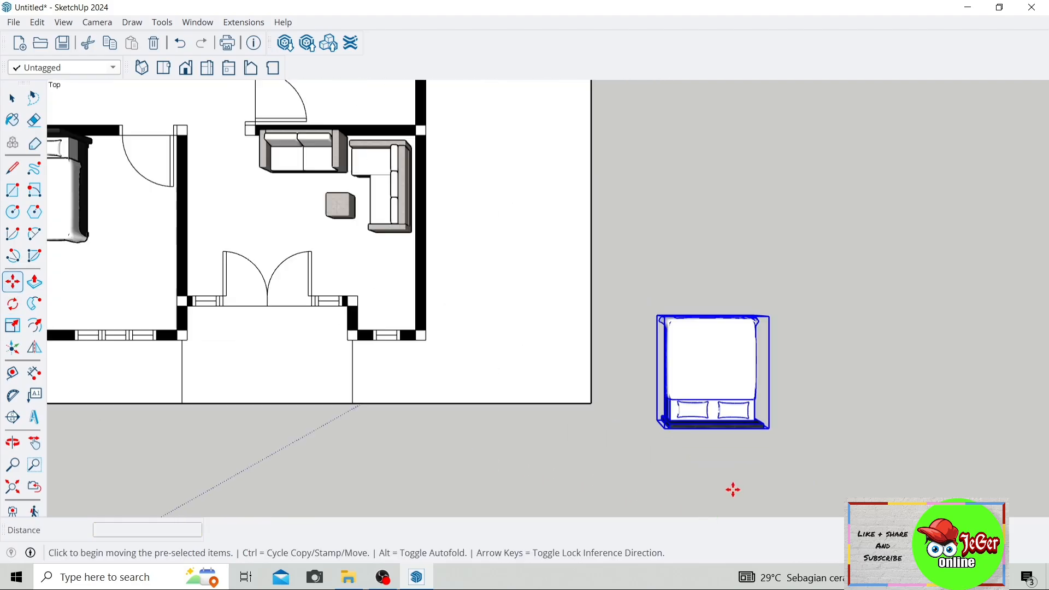
pyautogui.scroll(5, 774, 368)
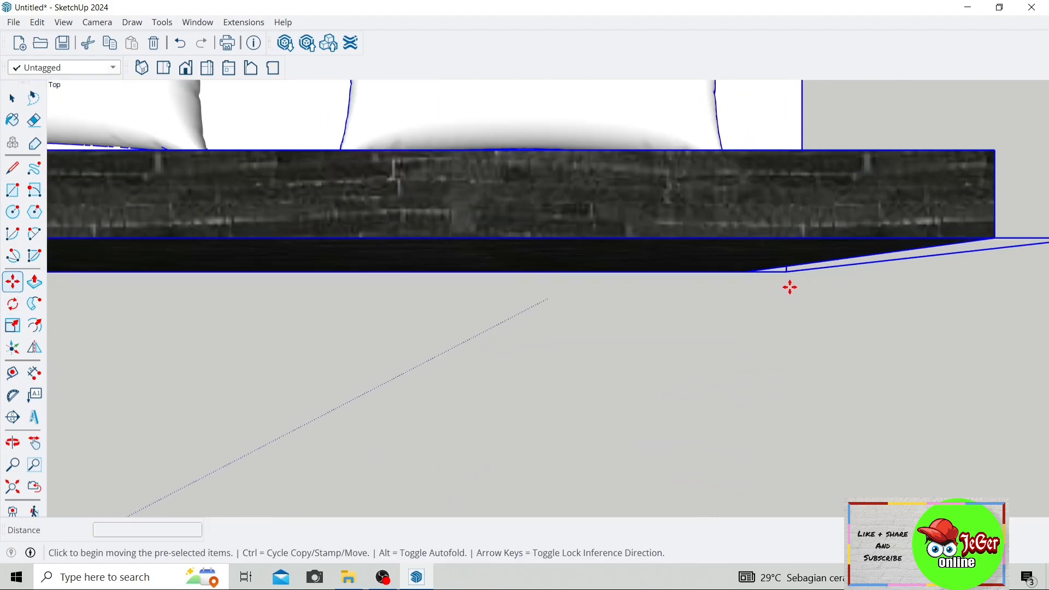
pyautogui.click(784, 275)
pyautogui.scroll(-12, 773, 306)
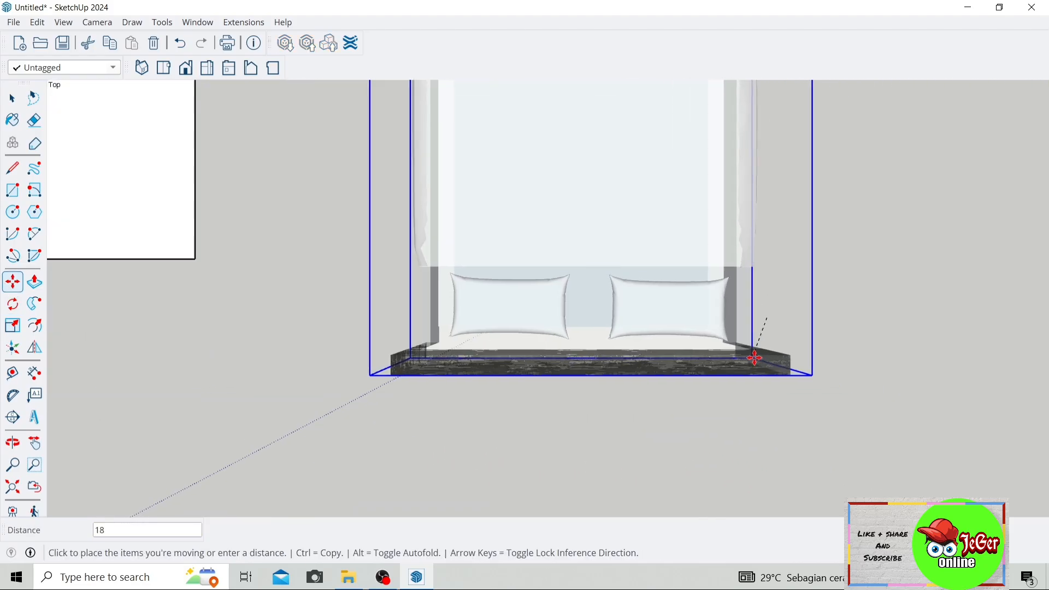
pyautogui.scroll(-4, 763, 362)
pyautogui.scroll(5, 623, 225)
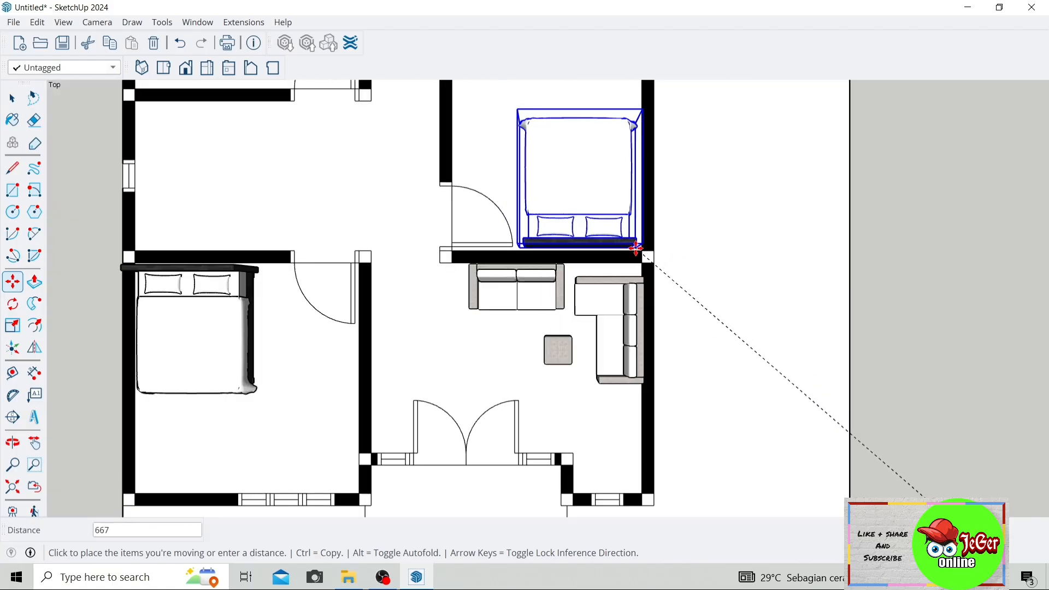
pyautogui.click(635, 249)
pyautogui.scroll(-3, 637, 244)
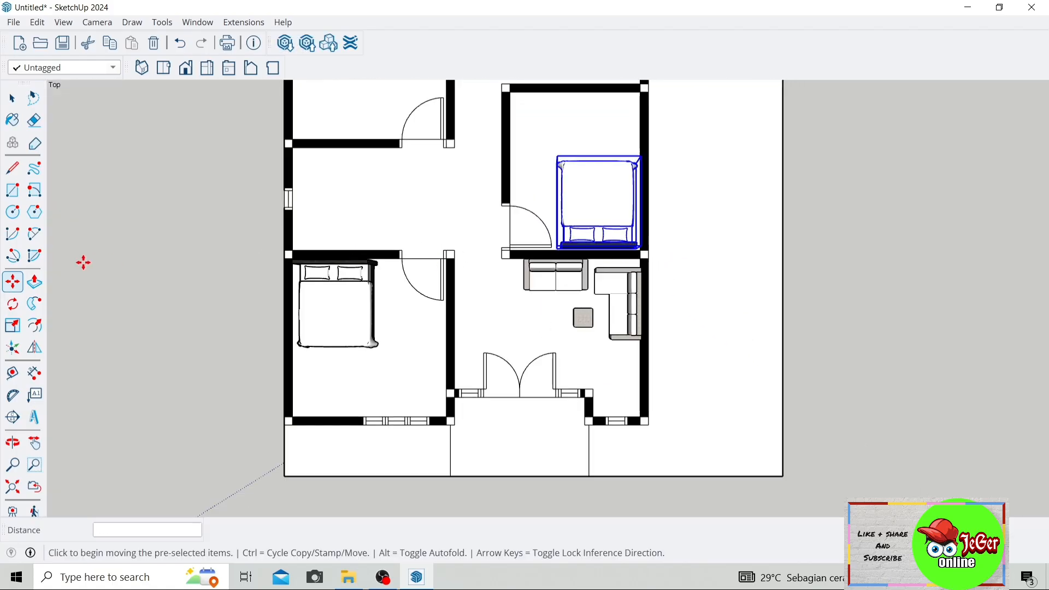
# Scale the right bedroom's bed narrower along the red axis to about 0.93, from its door-facing side, and deselect it
pyautogui.click(12, 326)
pyautogui.scroll(5, 567, 206)
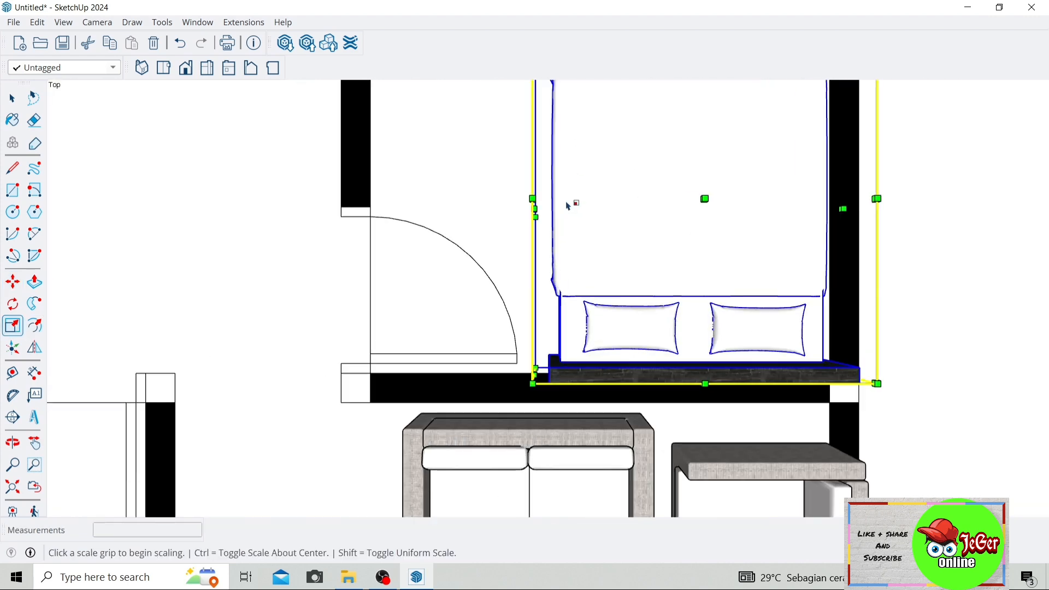
pyautogui.click(557, 204)
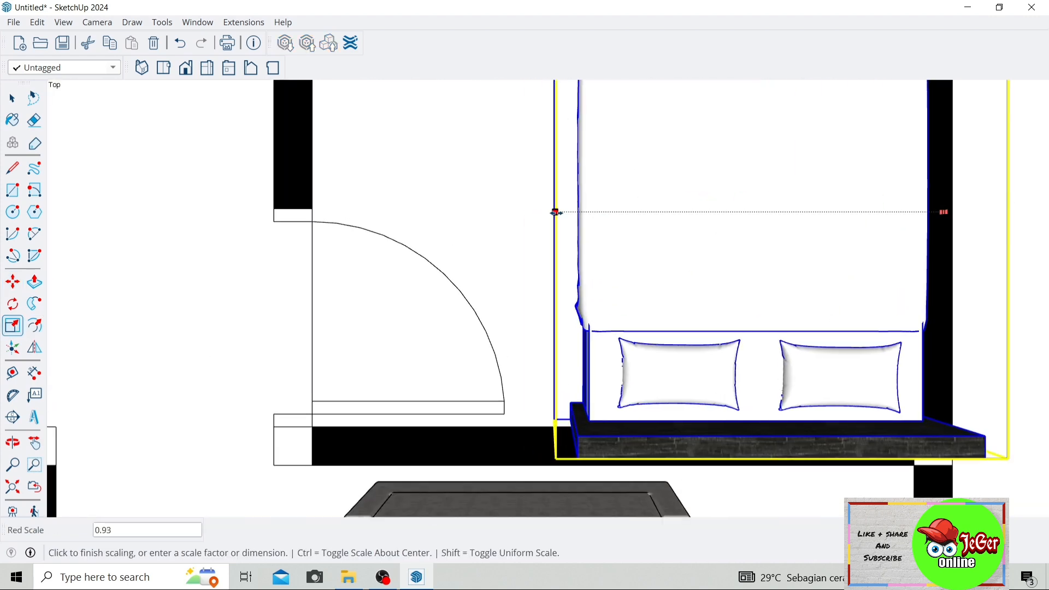
pyautogui.click(555, 212)
pyautogui.scroll(-10, 563, 219)
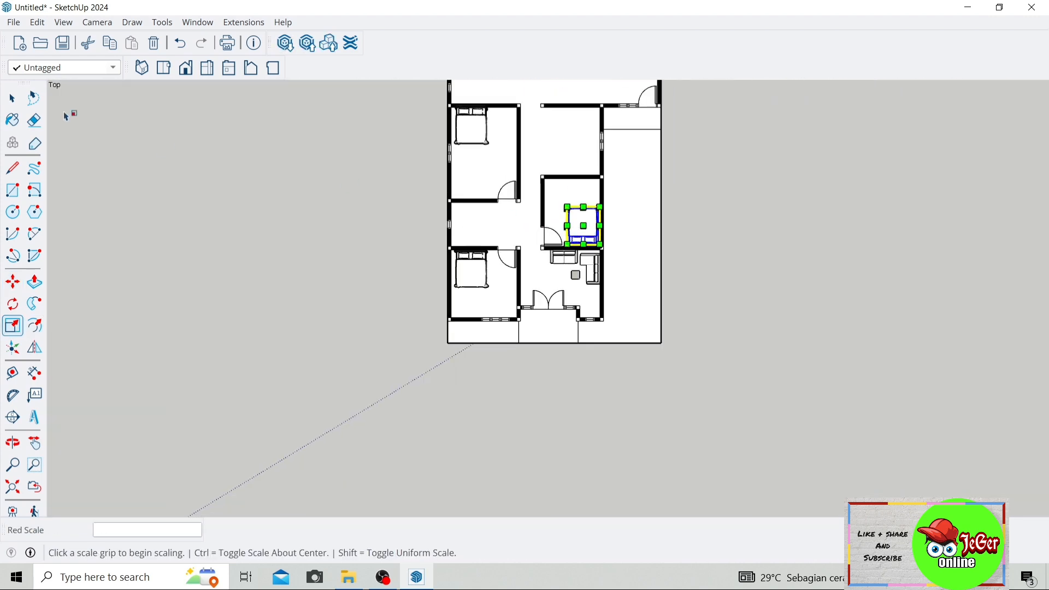
pyautogui.click(12, 99)
pyautogui.click(197, 197)
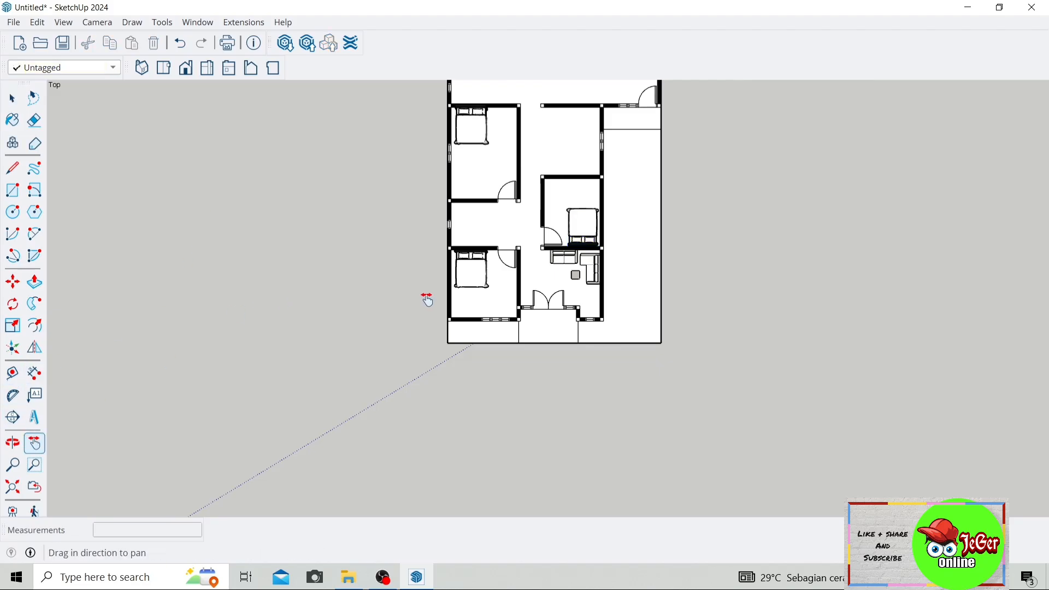
pyautogui.moveTo(427, 299); pyautogui.dragTo(392, 425)
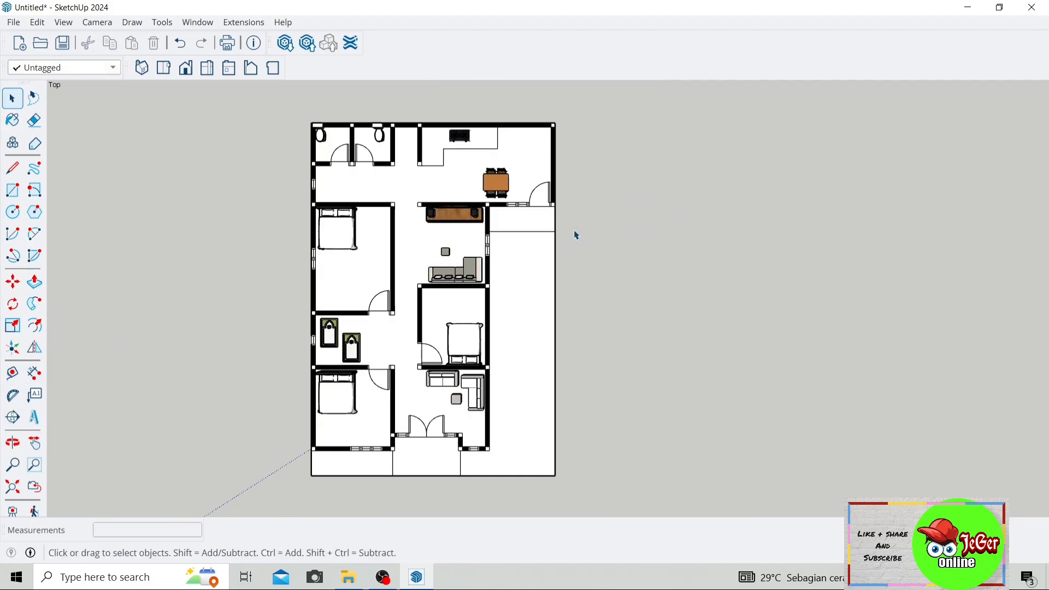
# Show the Default Tray and open the Tile collection in Materials
pyautogui.scroll(-1, 555, 218)
pyautogui.scroll(2, 442, 202)
pyautogui.scroll(-1, 442, 197)
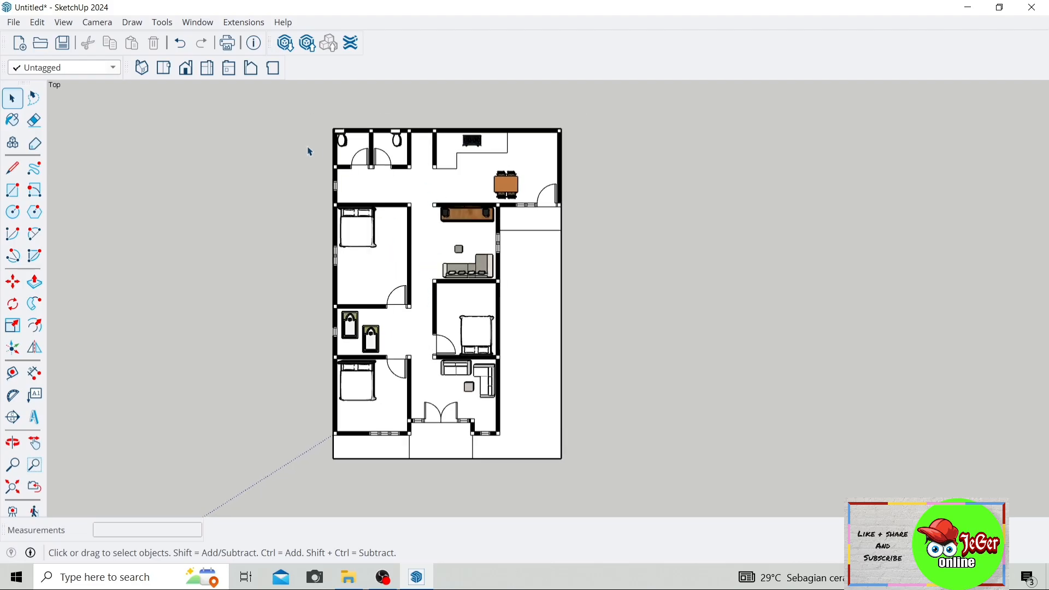
pyautogui.click(201, 23)
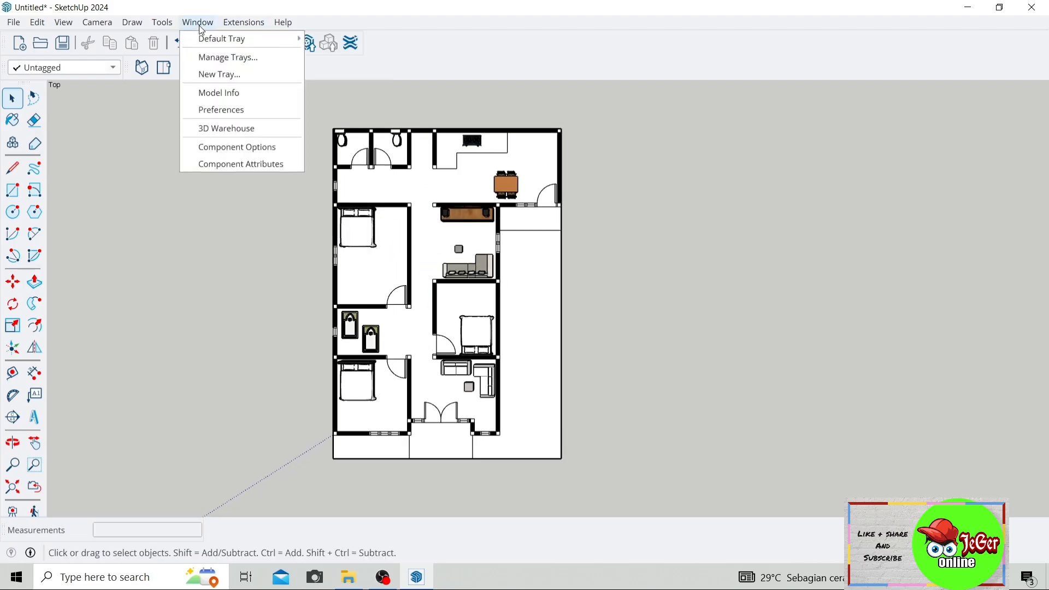
pyautogui.moveTo(246, 38)
pyautogui.click(350, 37)
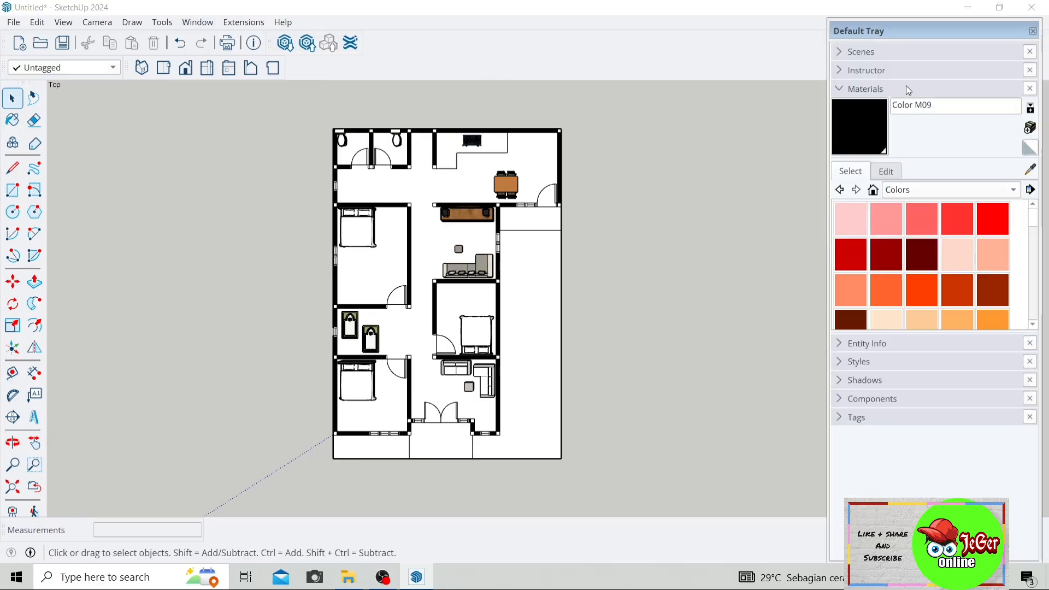
pyautogui.click(908, 88)
pyautogui.click(914, 82)
pyautogui.click(940, 190)
pyautogui.click(916, 292)
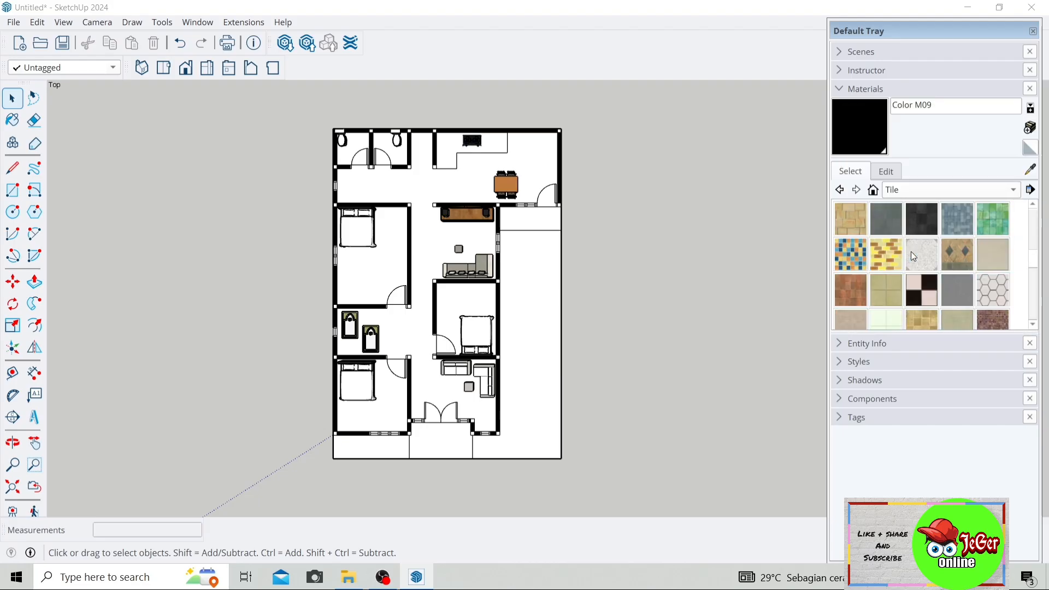
# Paint the floors of both bathrooms with Square Glass Tile 02
pyautogui.scroll(-2, 914, 256)
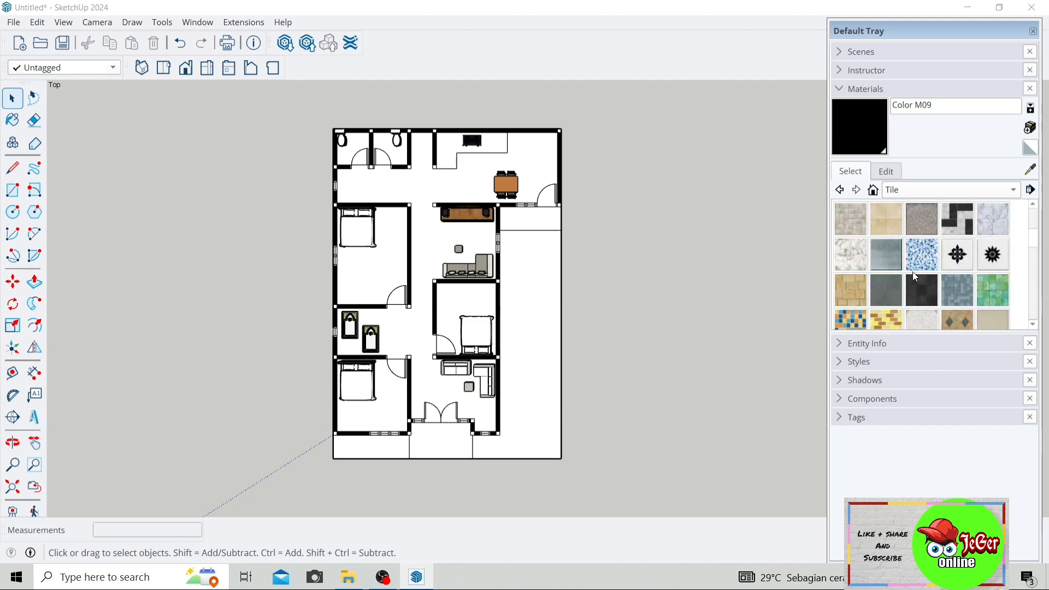
pyautogui.click(1005, 296)
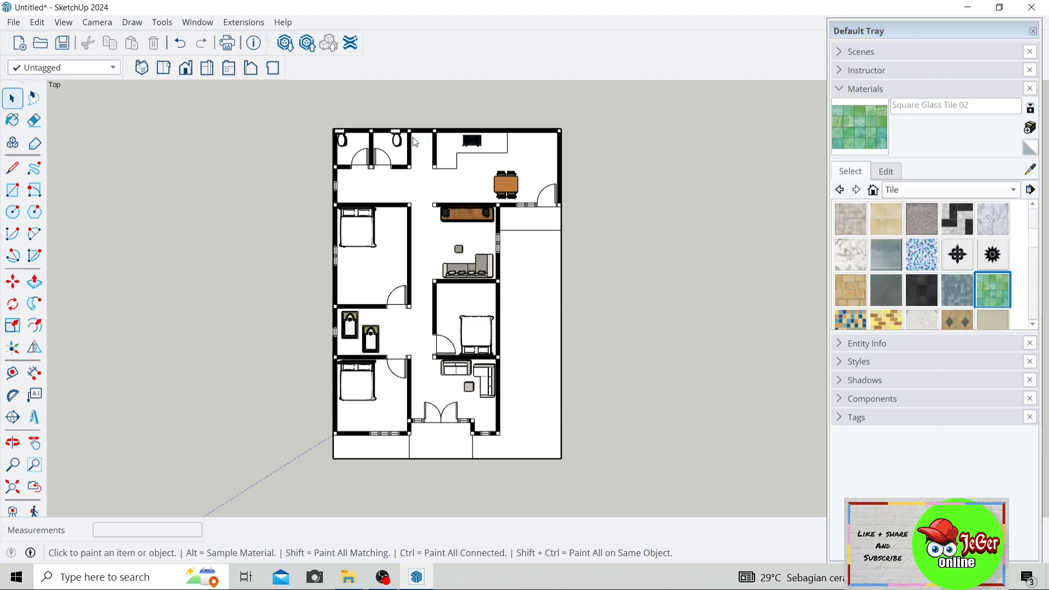
pyautogui.click(390, 145)
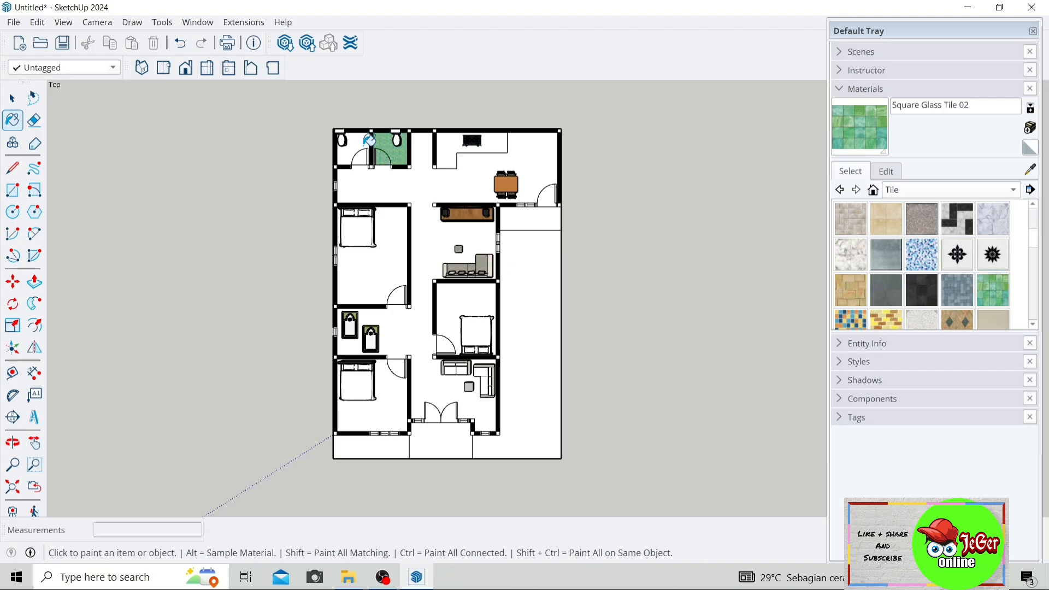
pyautogui.click(362, 152)
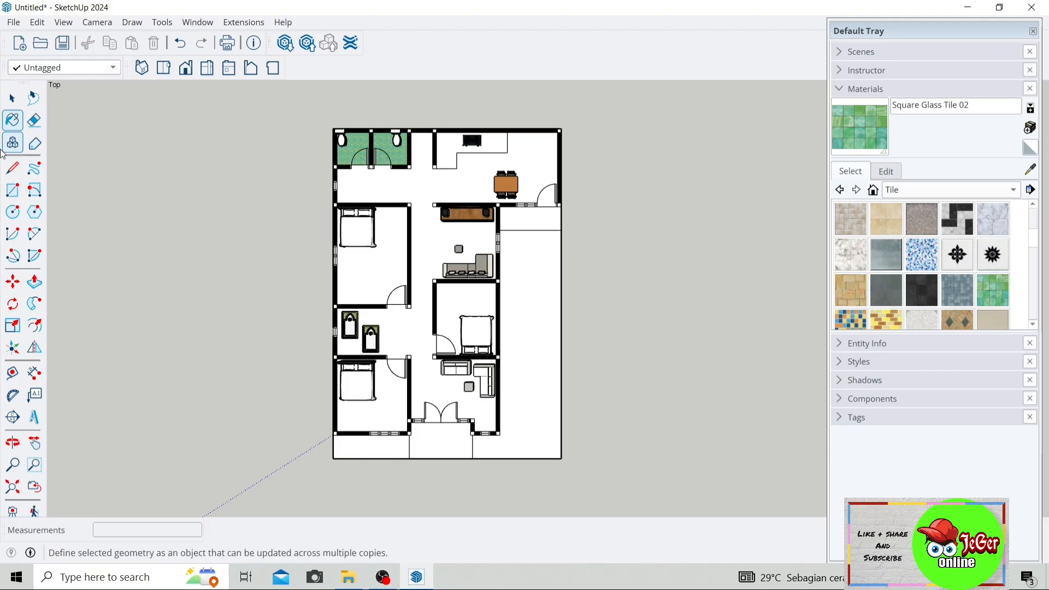
# Close off the small space between the right bathroom and the kitchen with a line and paint it with Square Glass Tile 01
pyautogui.click(12, 168)
pyautogui.click(411, 168)
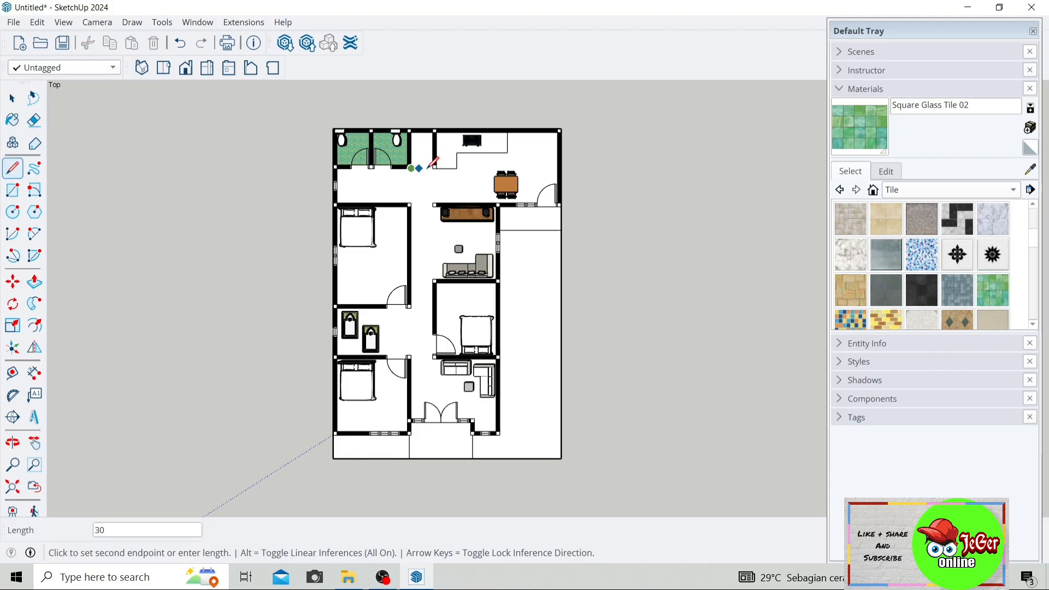
pyautogui.press('Escape')
pyautogui.press('b')
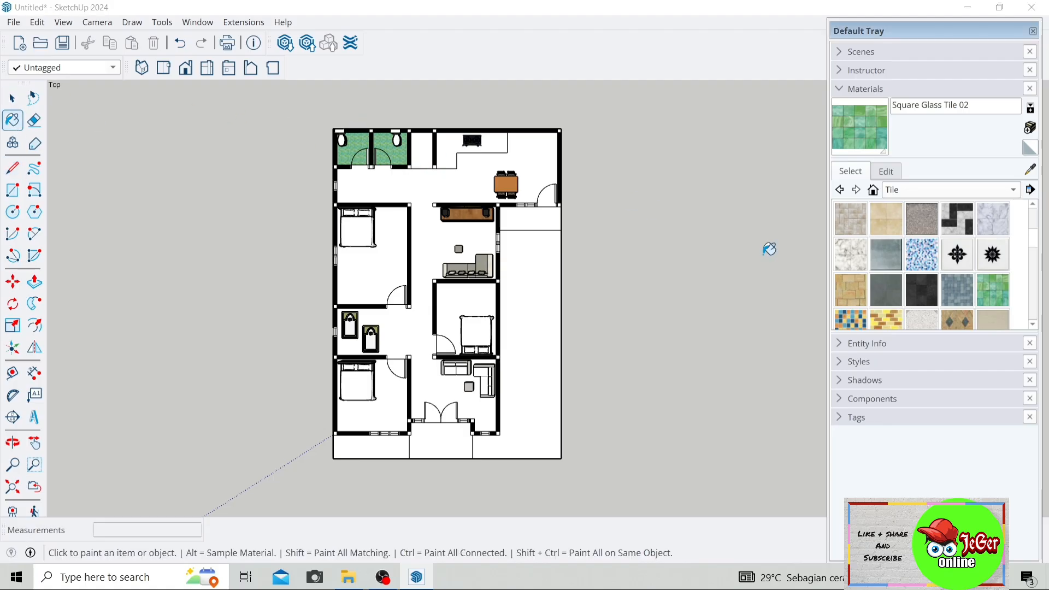
pyautogui.click(968, 290)
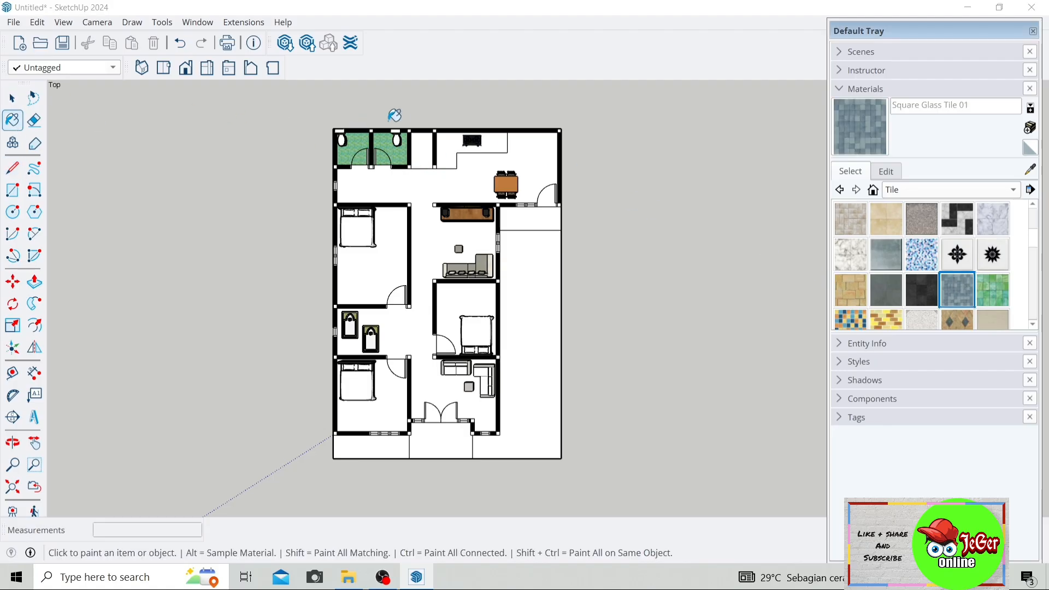
pyautogui.click(422, 141)
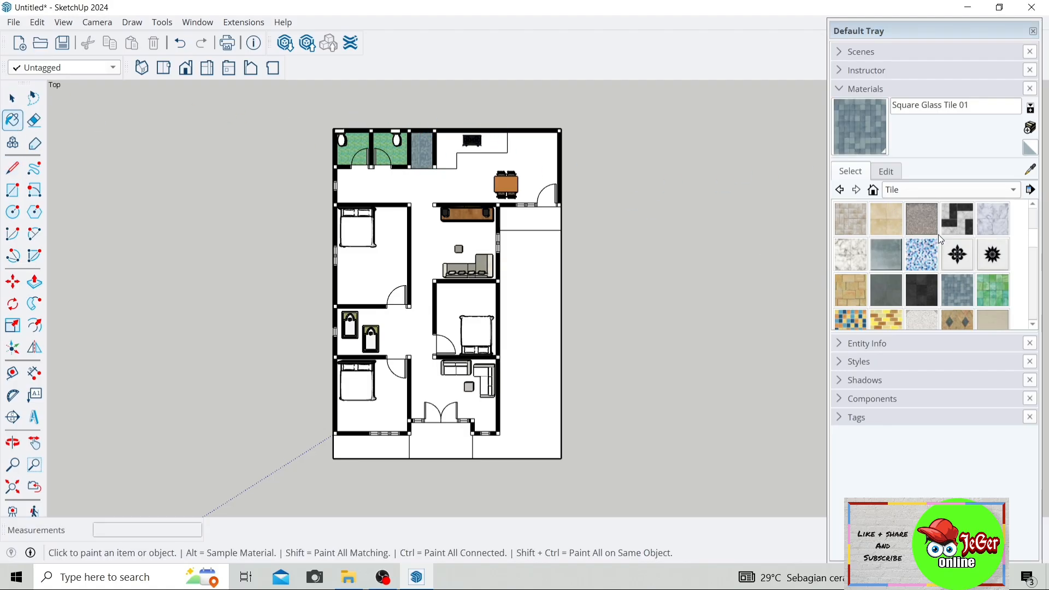
# Paint the L-shaped kitchen counter with Travertine Small Tile
pyautogui.scroll(1, 963, 272)
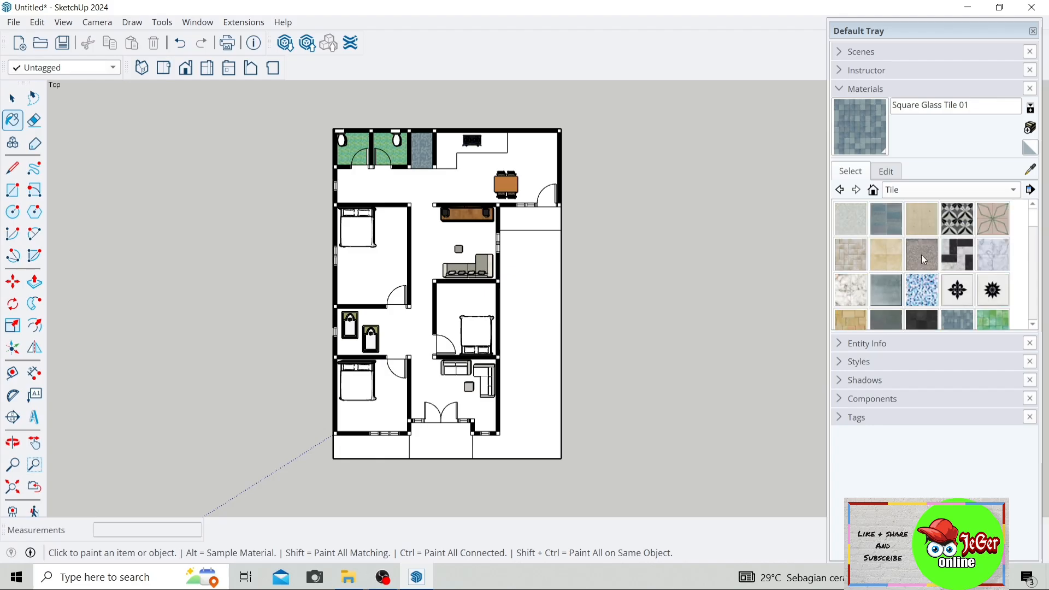
pyautogui.scroll(-5, 951, 277)
pyautogui.click(974, 255)
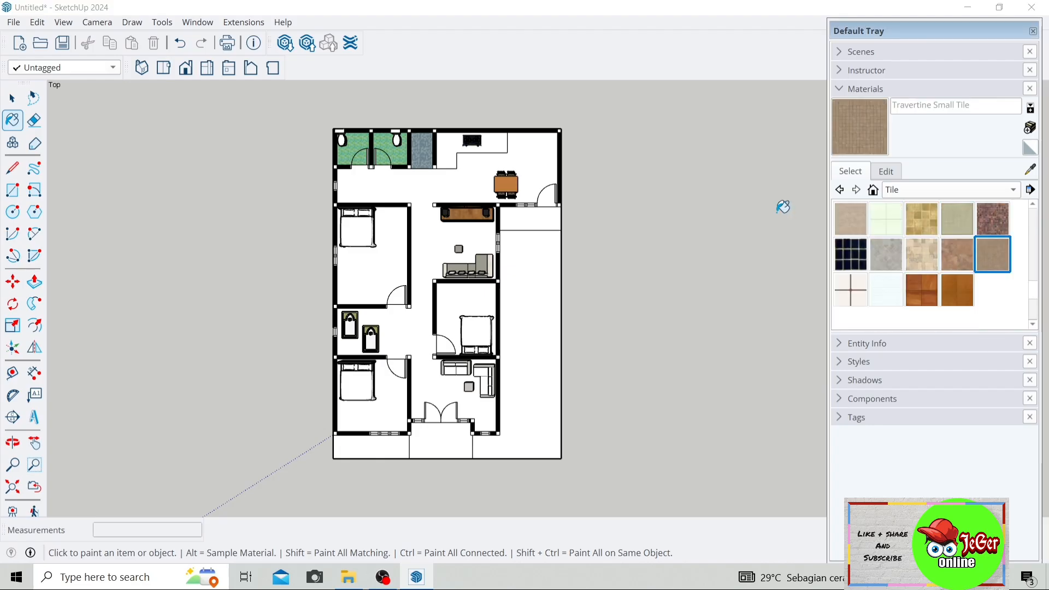
pyautogui.click(451, 138)
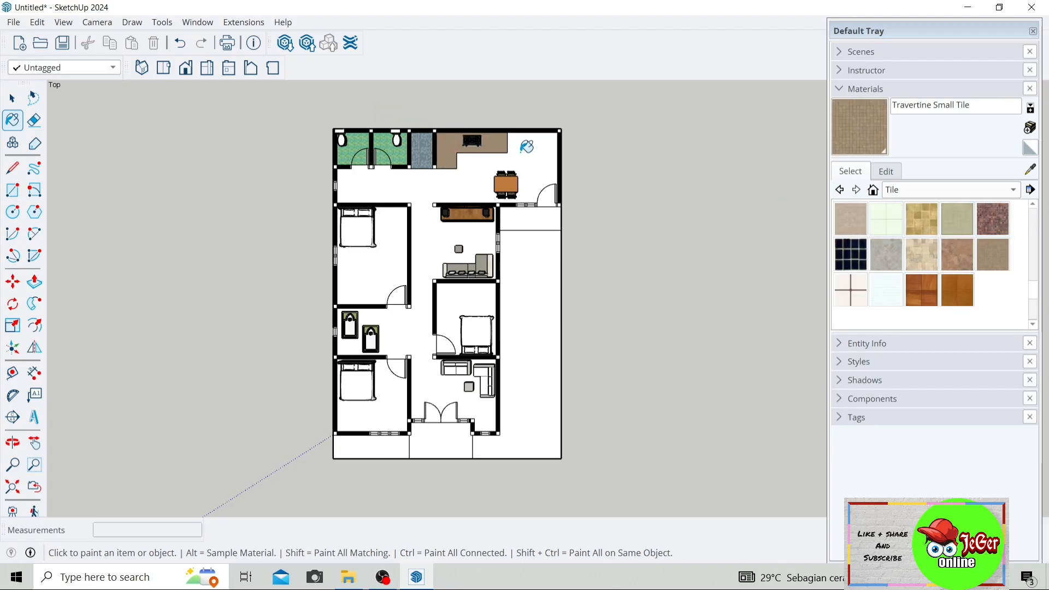
pyautogui.click(12, 98)
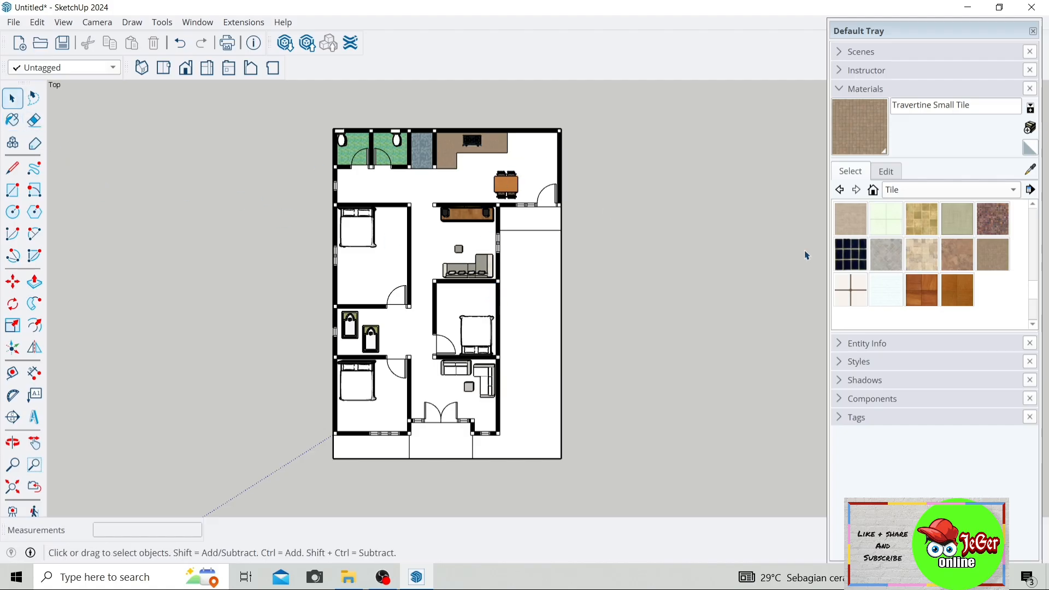
# Create a new material from Wood Square Tile 02 with a 40 by 40 texture size and a slightly brighter colour
pyautogui.click(956, 293)
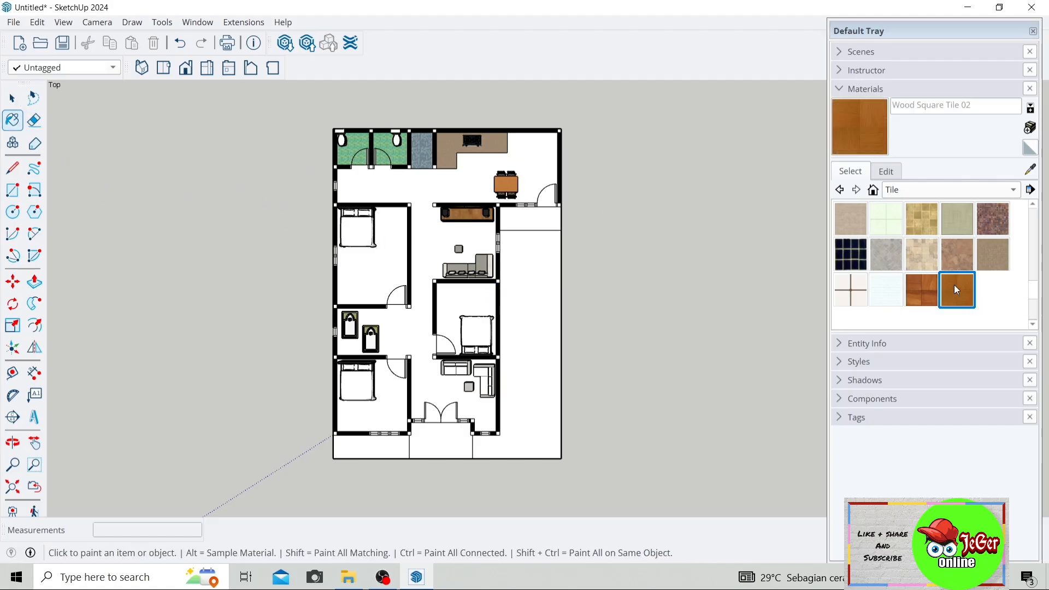
pyautogui.click(1029, 132)
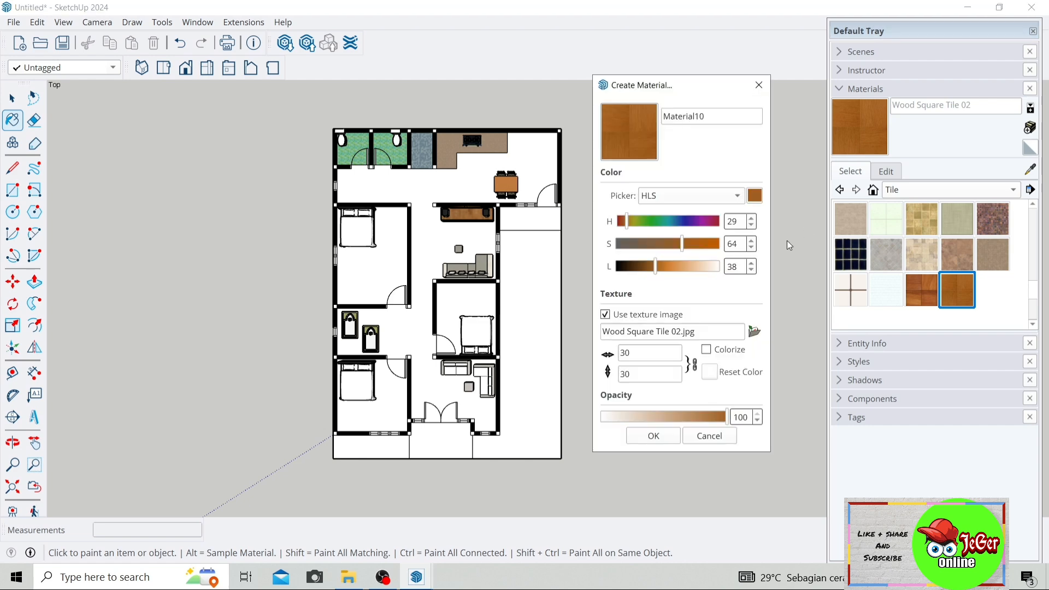
pyautogui.click(650, 352)
pyautogui.click(673, 201)
pyautogui.click(673, 184)
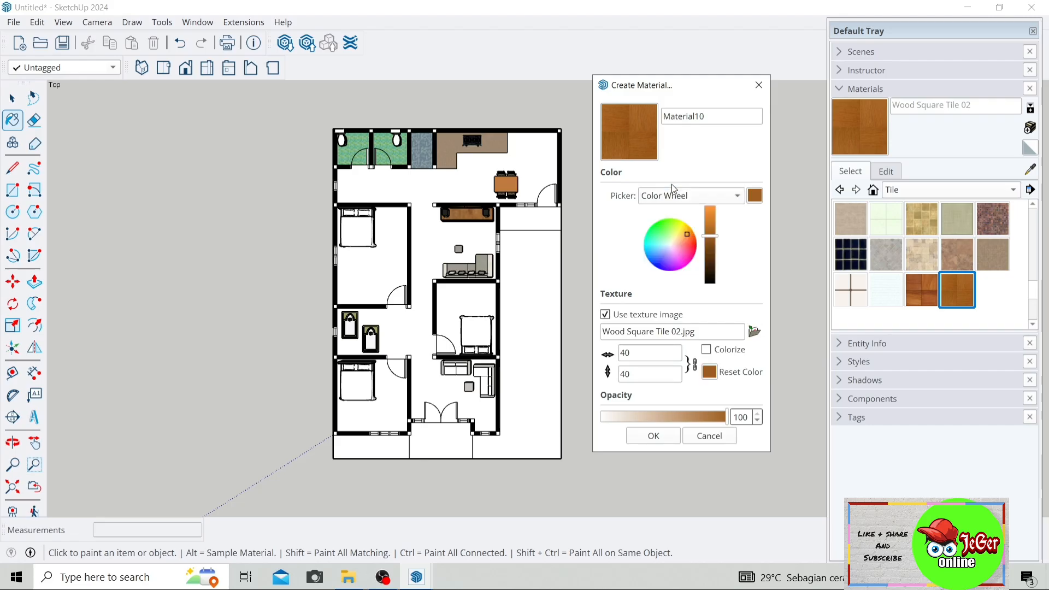
pyautogui.moveTo(709, 234); pyautogui.dragTo(707, 227)
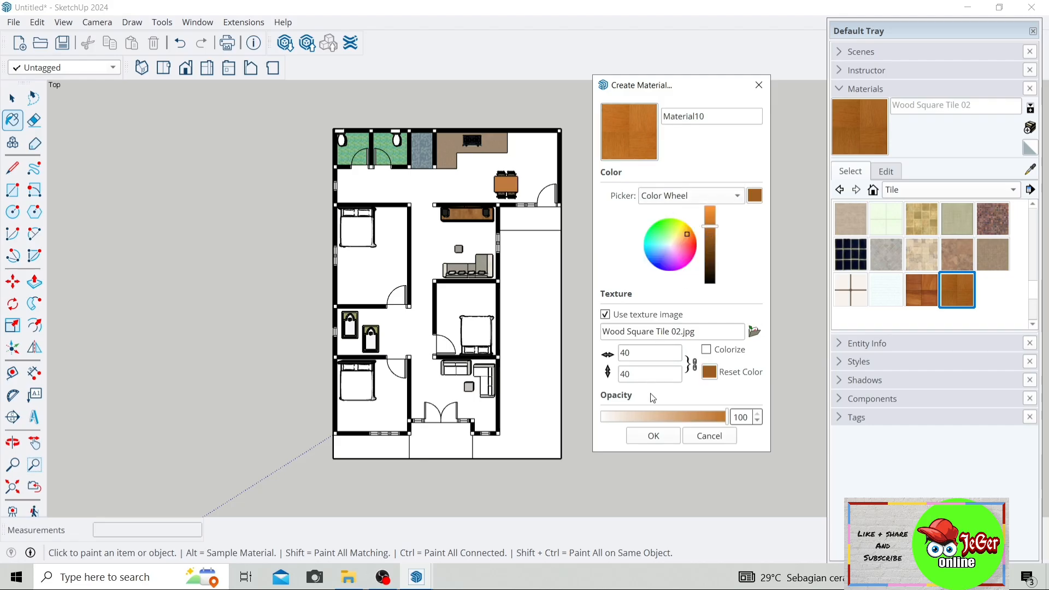
pyautogui.click(654, 436)
# Paint the connected kitchen, hallway and living area floor and the floors of the three bedrooms with Material10
pyautogui.click(457, 197)
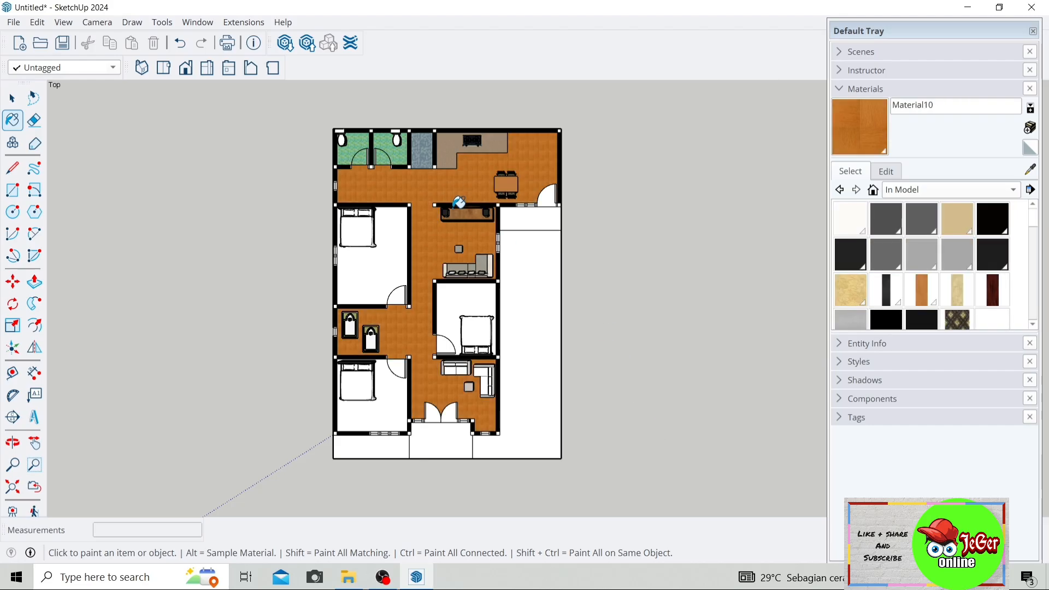
pyautogui.click(377, 244)
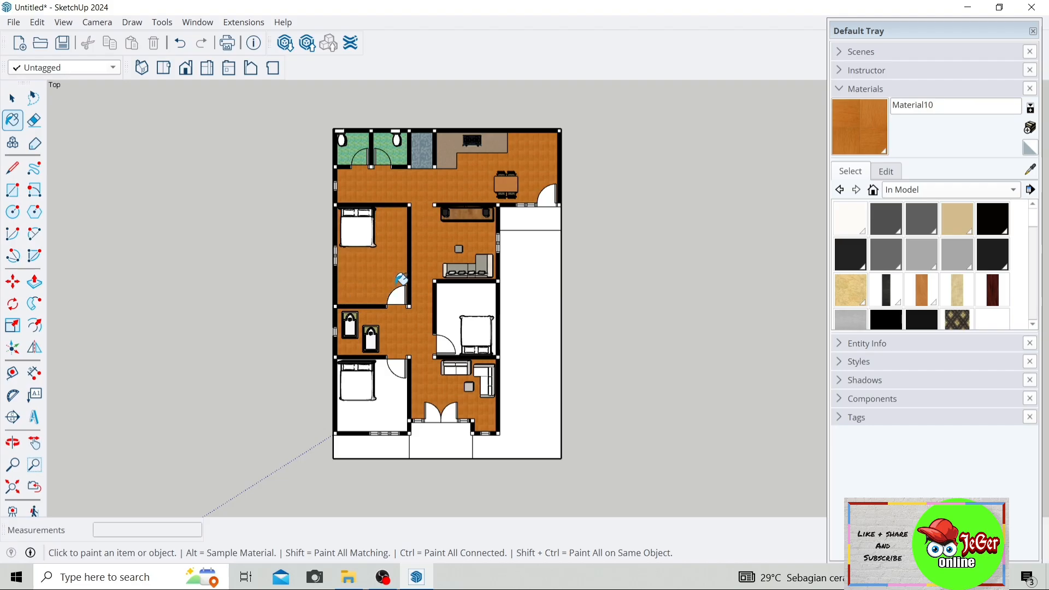
pyautogui.click(395, 383)
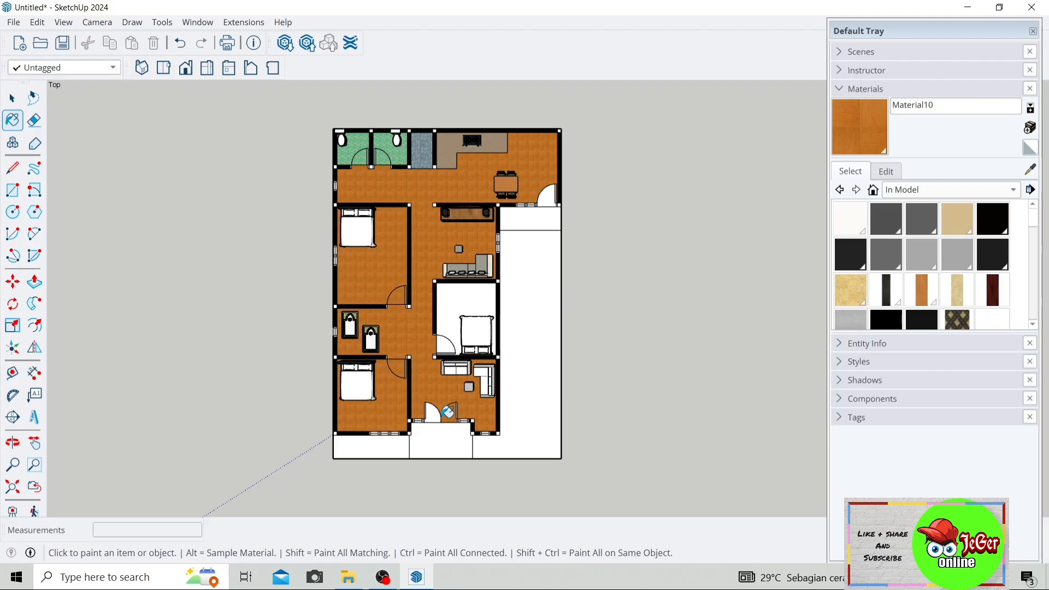
pyautogui.click(460, 306)
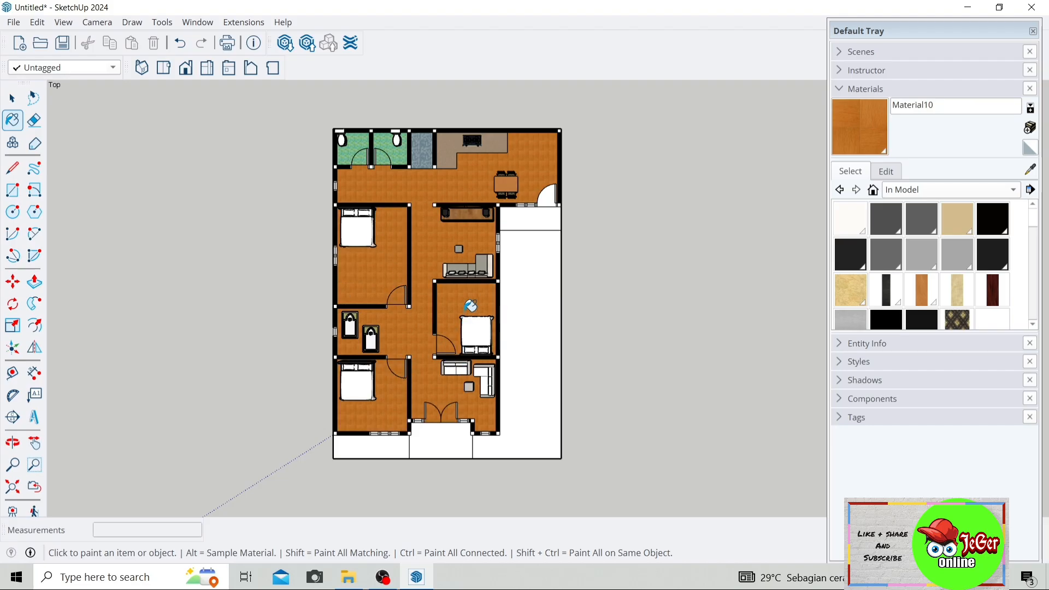
pyautogui.scroll(-1, 462, 252)
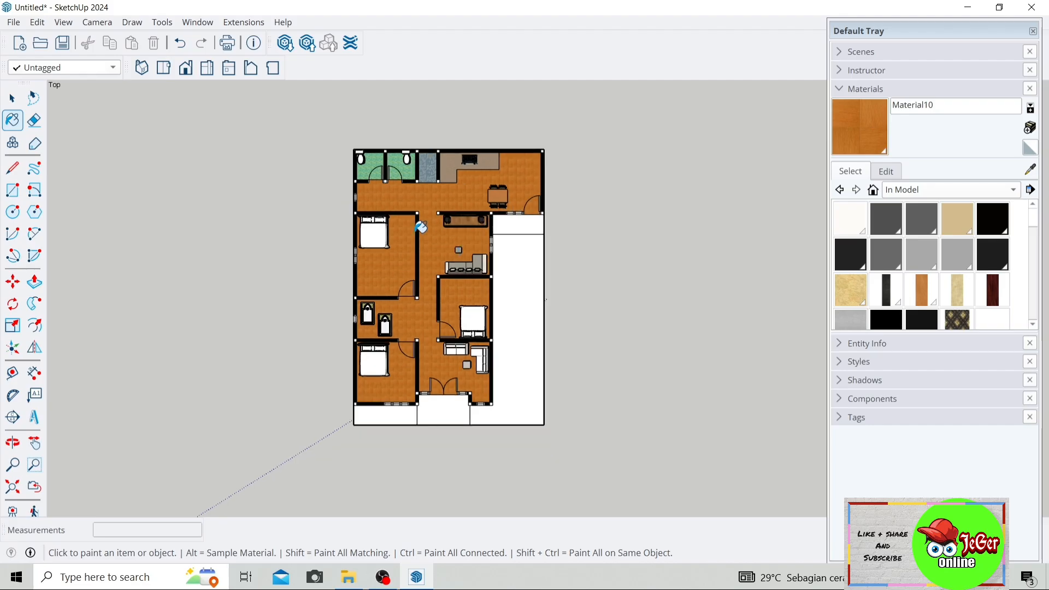
pyautogui.scroll(1, 389, 219)
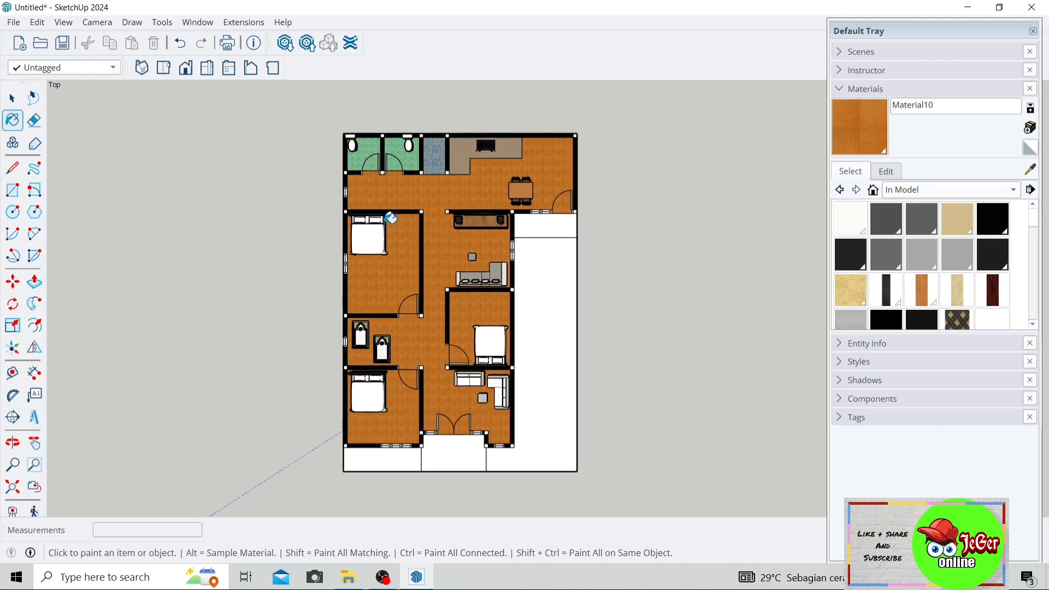
# Create a new material from Field Square Tile with a 40 by 40 texture size
pyautogui.click(964, 191)
pyautogui.click(936, 362)
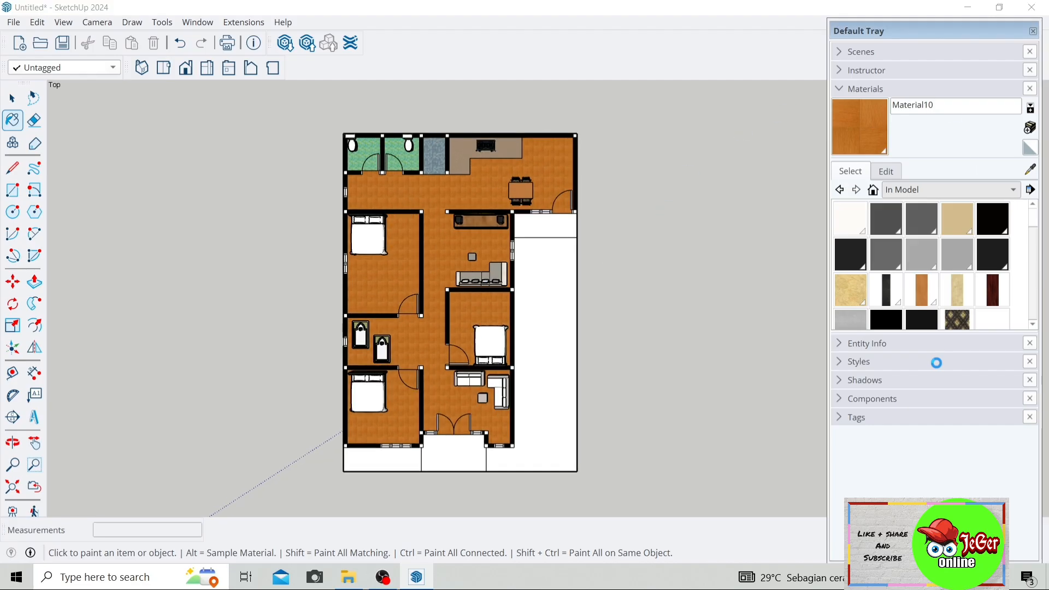
pyautogui.scroll(-3, 942, 259)
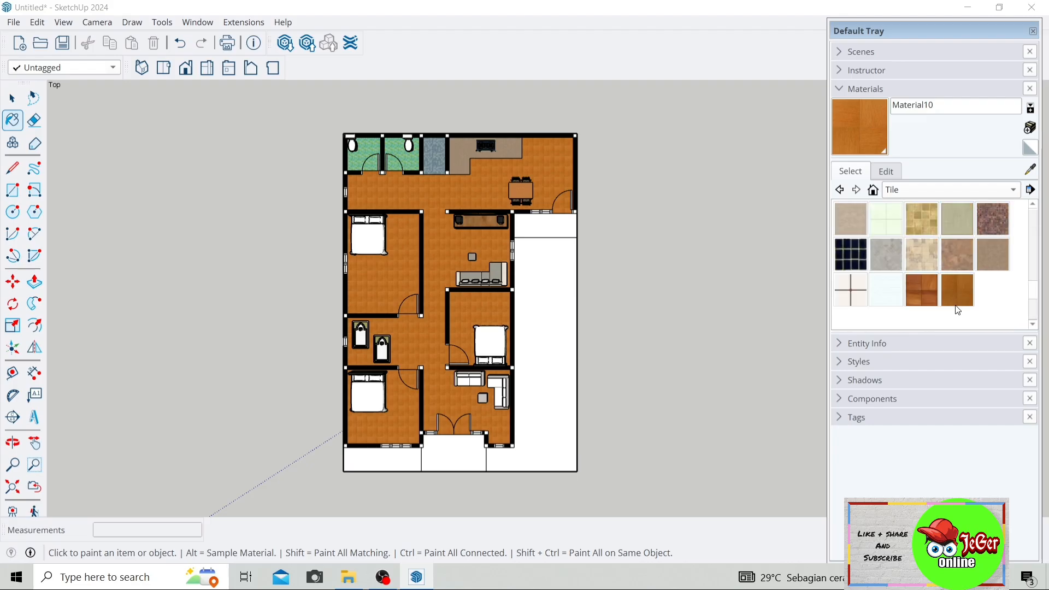
pyautogui.scroll(3, 932, 282)
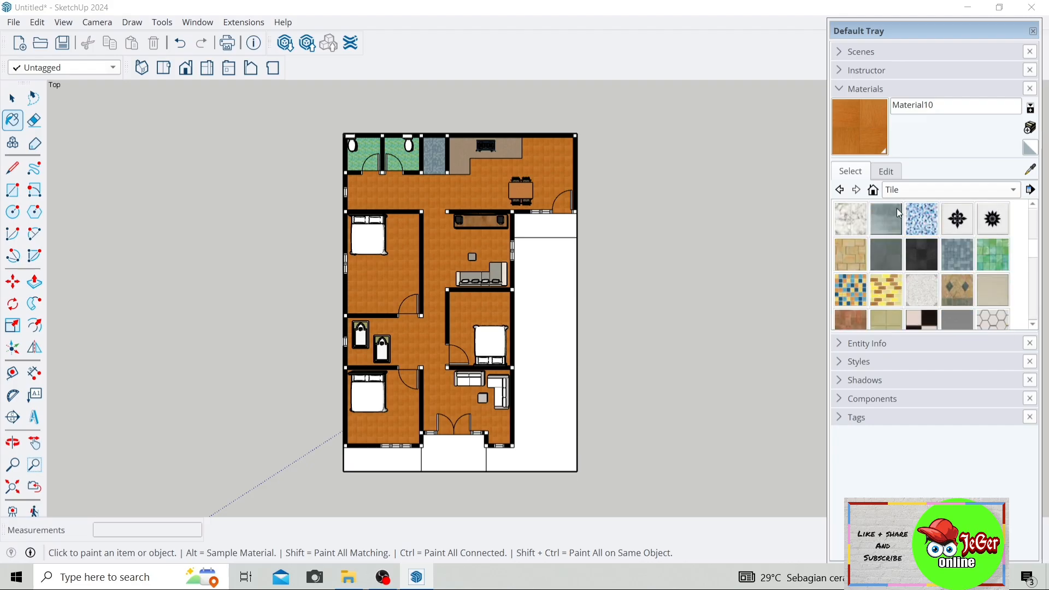
pyautogui.click(888, 254)
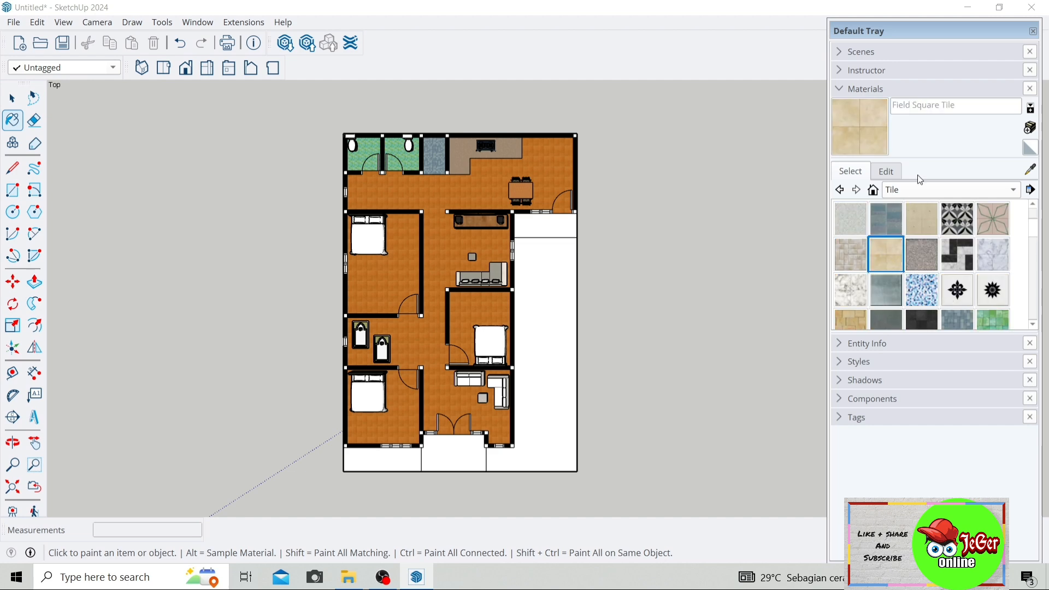
pyautogui.click(1029, 128)
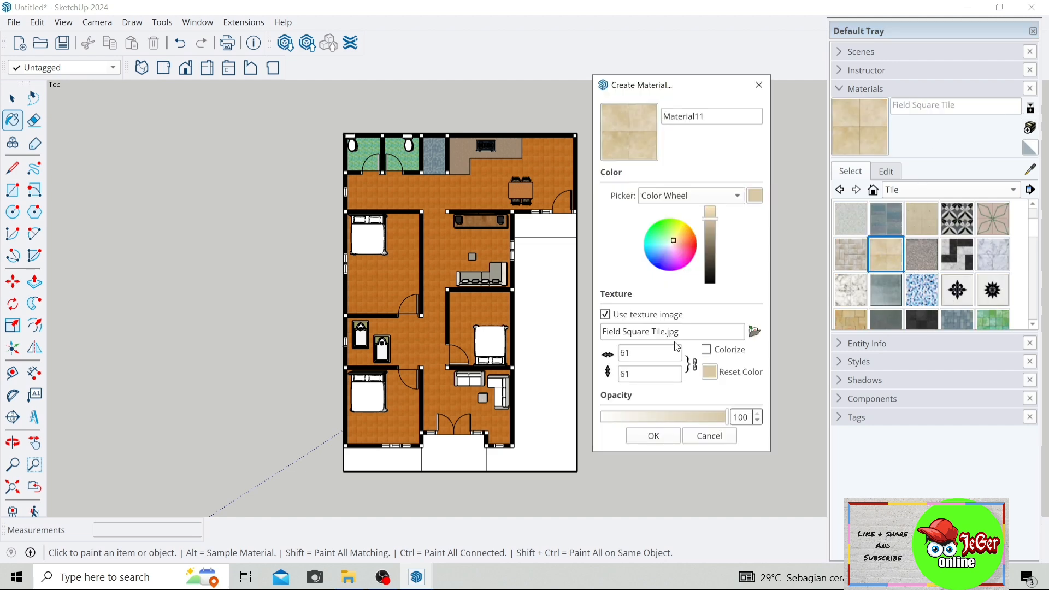
pyautogui.click(640, 353)
pyautogui.press('BackSpace')
pyautogui.press('BackSpace')
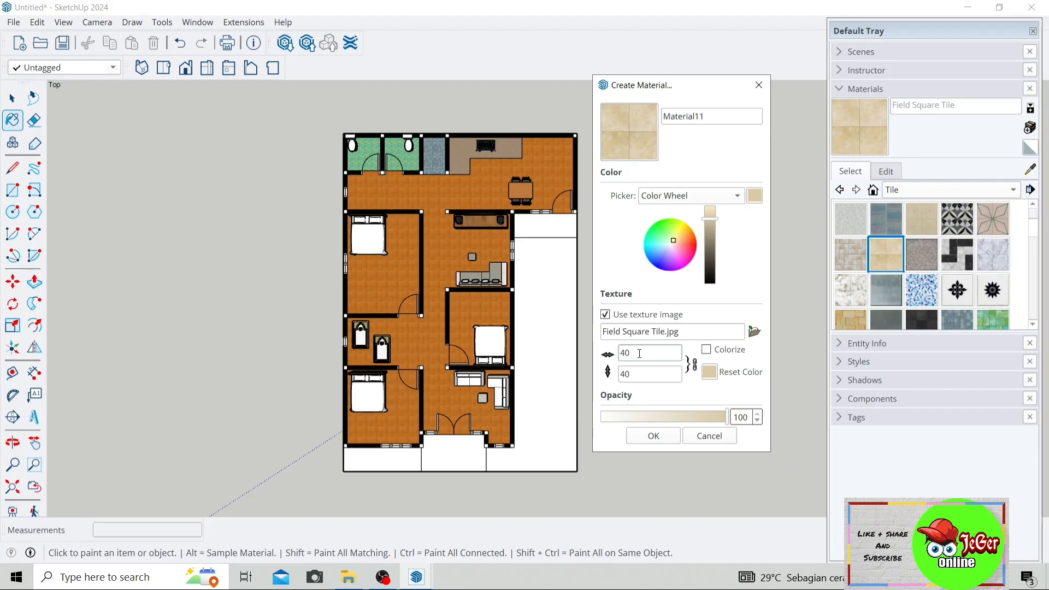
pyautogui.click(654, 440)
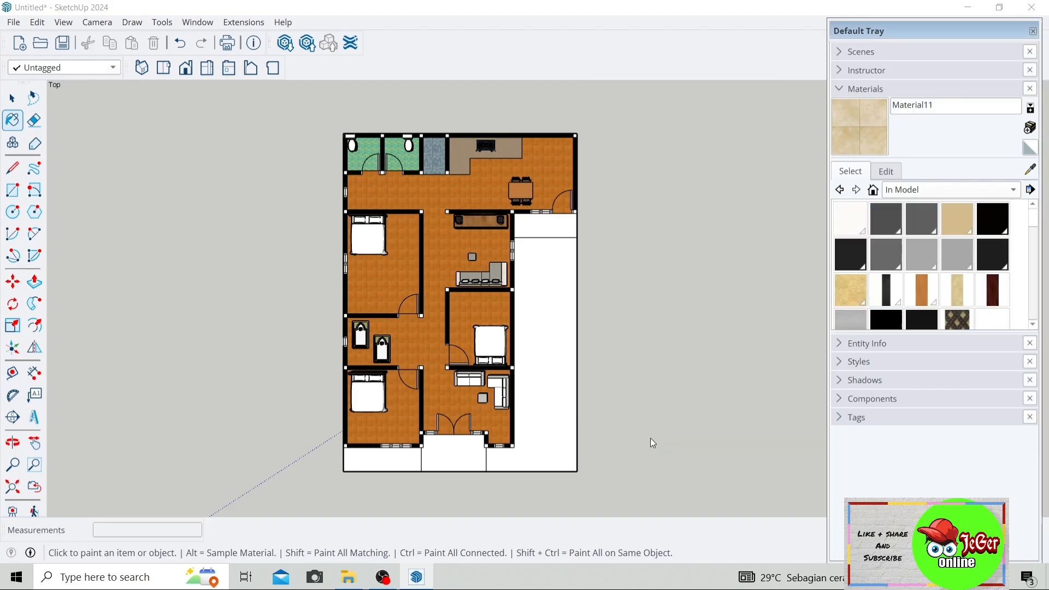
# Paint the front terrace at the double door and the small terrace outside the kitchen door with Material11
pyautogui.click(481, 450)
pyautogui.click(553, 223)
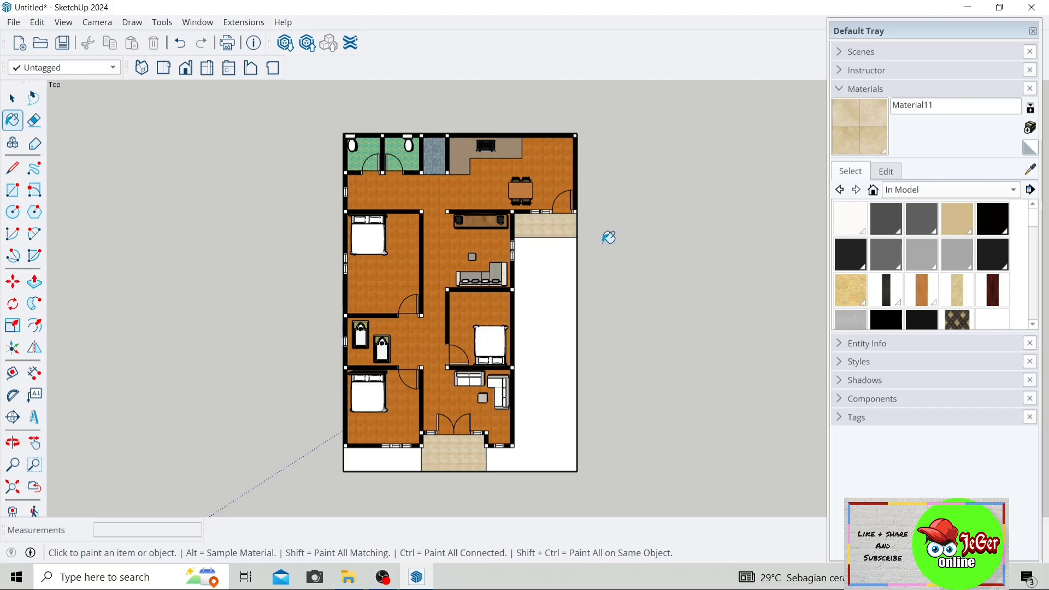
pyautogui.click(17, 101)
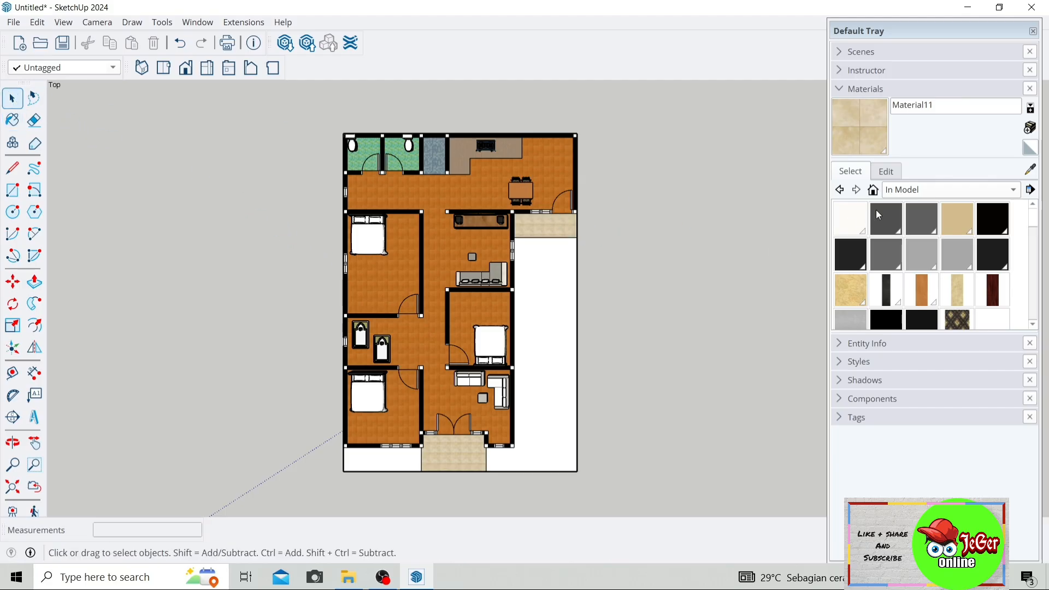
# Create a new material from Tile Hexagon White and paint the outdoor area along the right side of the house
pyautogui.click(914, 191)
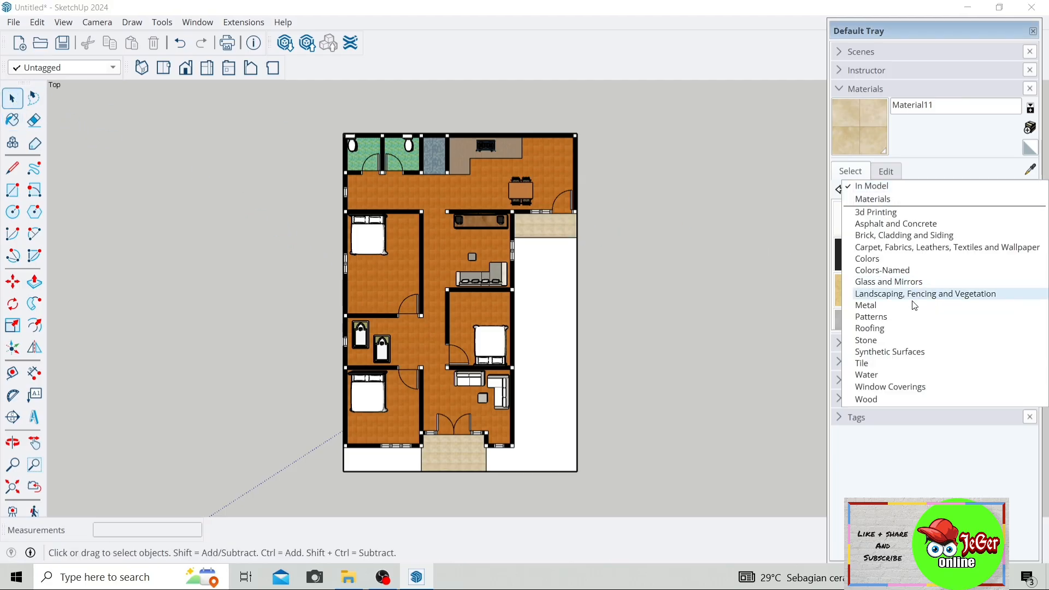
pyautogui.click(913, 367)
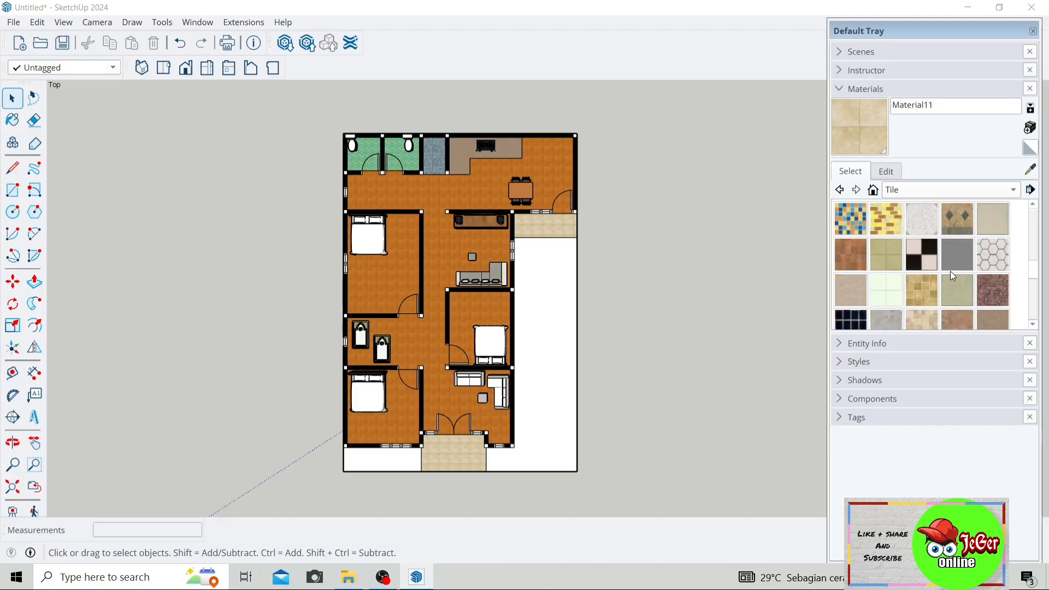
pyautogui.click(987, 264)
pyautogui.click(1030, 131)
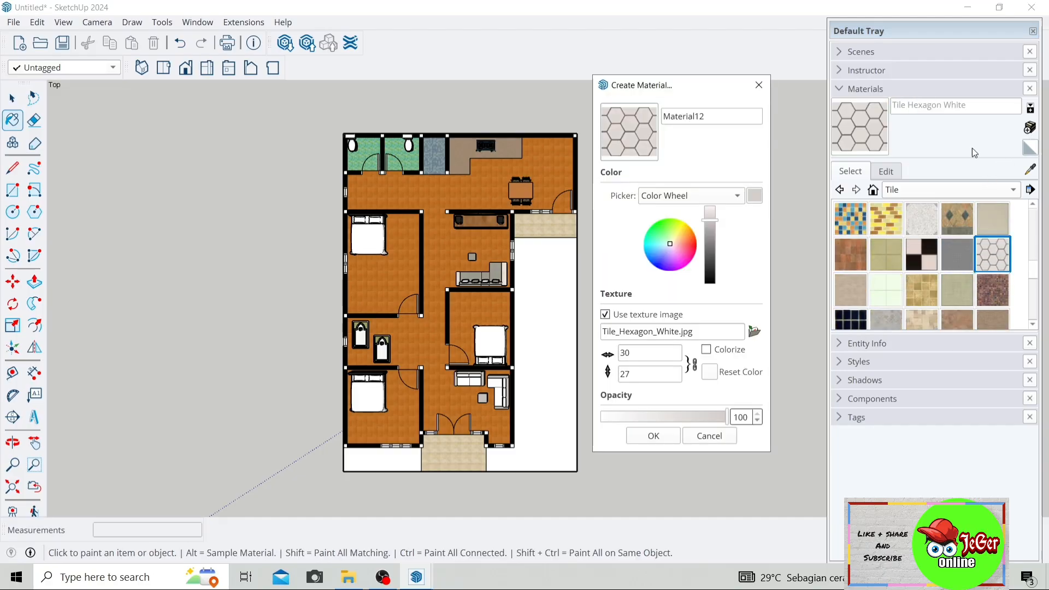
pyautogui.click(654, 436)
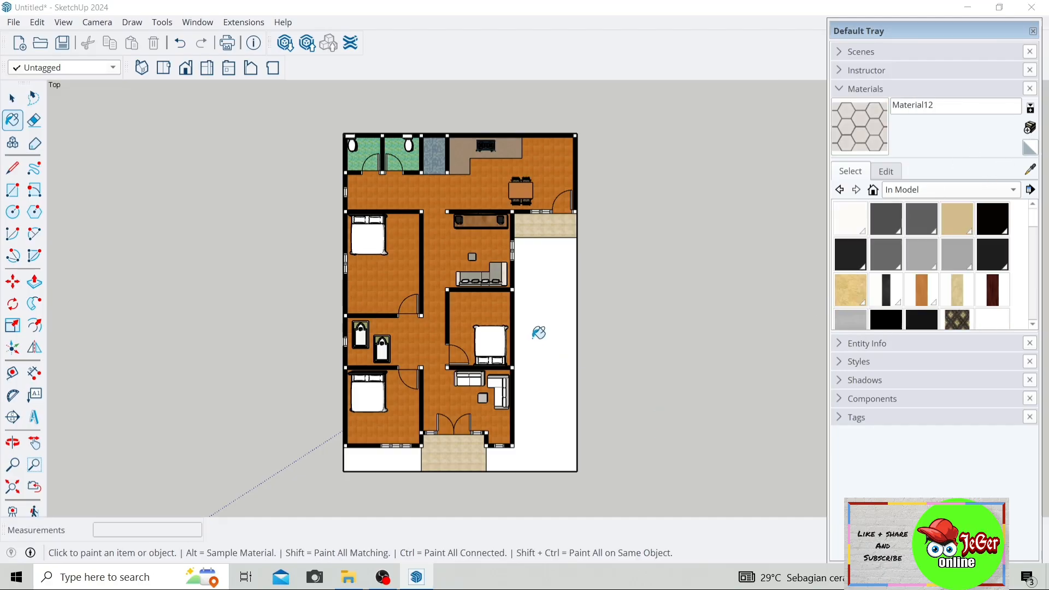
pyautogui.click(546, 328)
pyautogui.scroll(1, 489, 331)
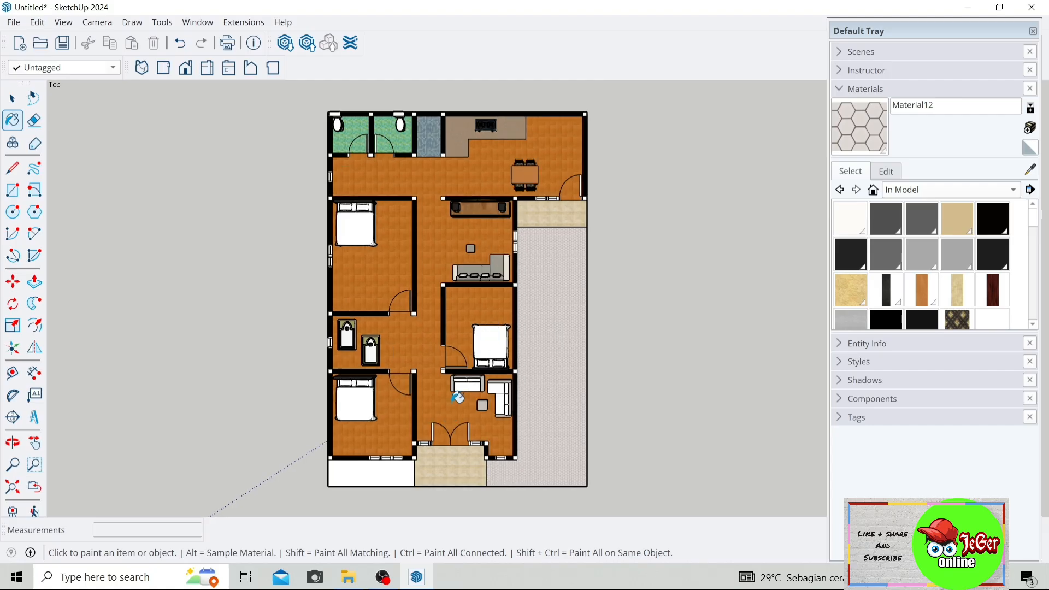
# Paint the outdoor strip in front of the lower-left bedroom with Grass Dark Green
pyautogui.click(913, 191)
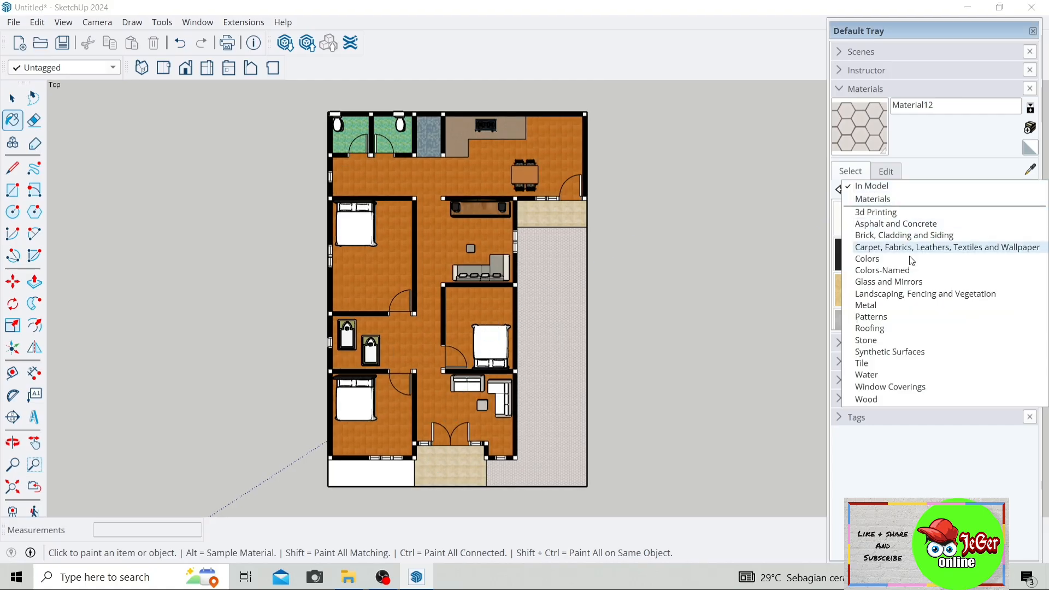
pyautogui.click(909, 293)
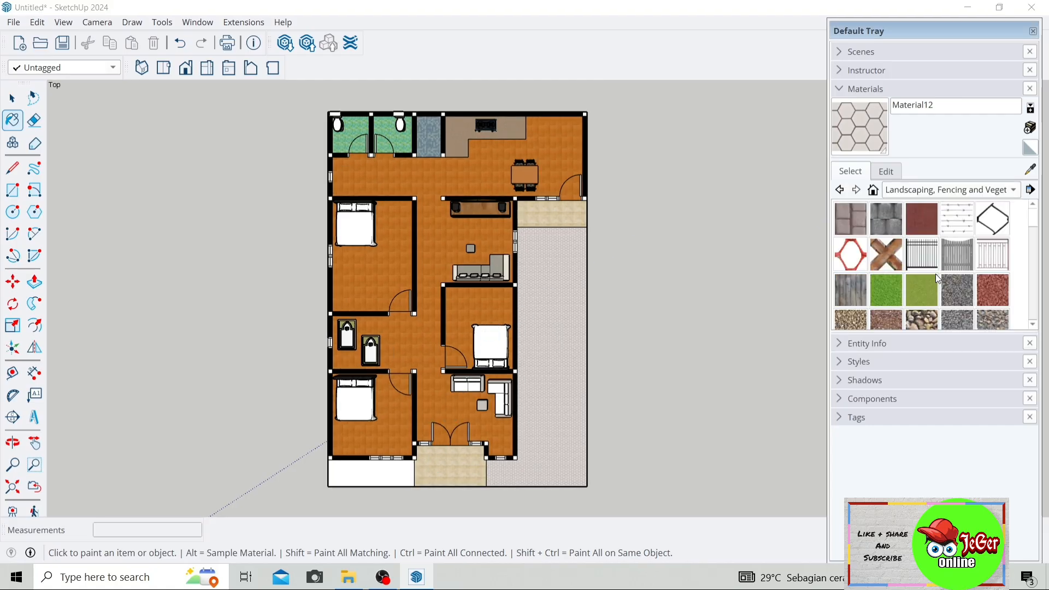
pyautogui.click(894, 291)
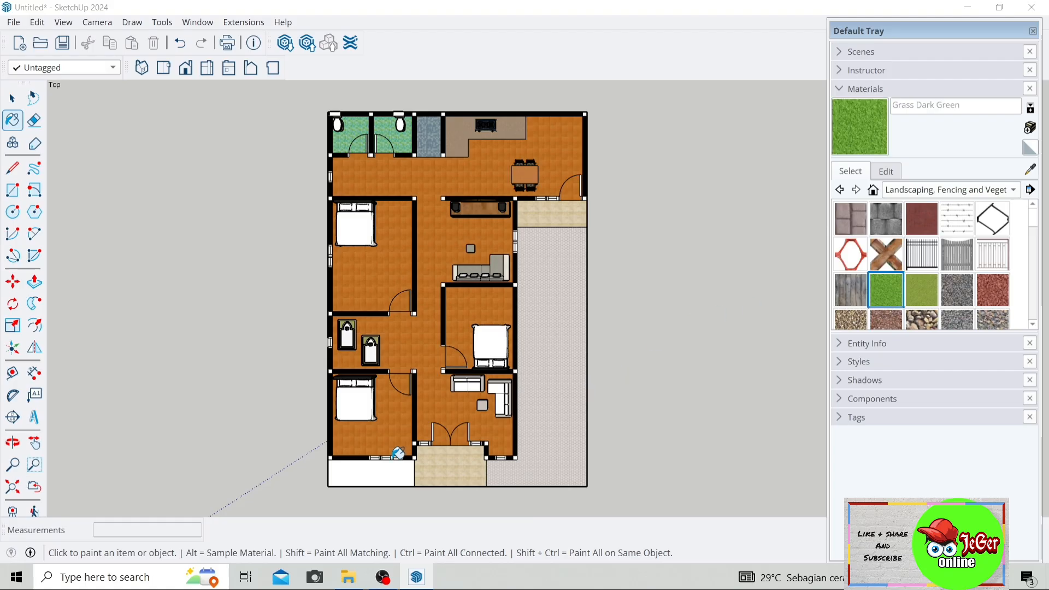
pyautogui.click(391, 464)
pyautogui.scroll(-2, 397, 339)
pyautogui.press('space')
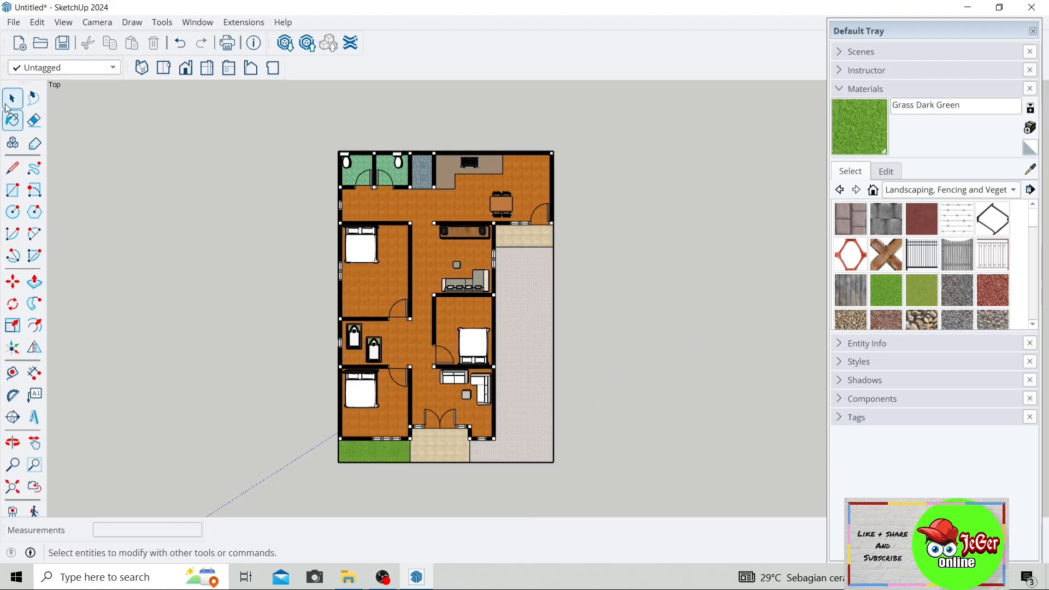
pyautogui.scroll(1, 350, 216)
pyautogui.scroll(-1, 441, 189)
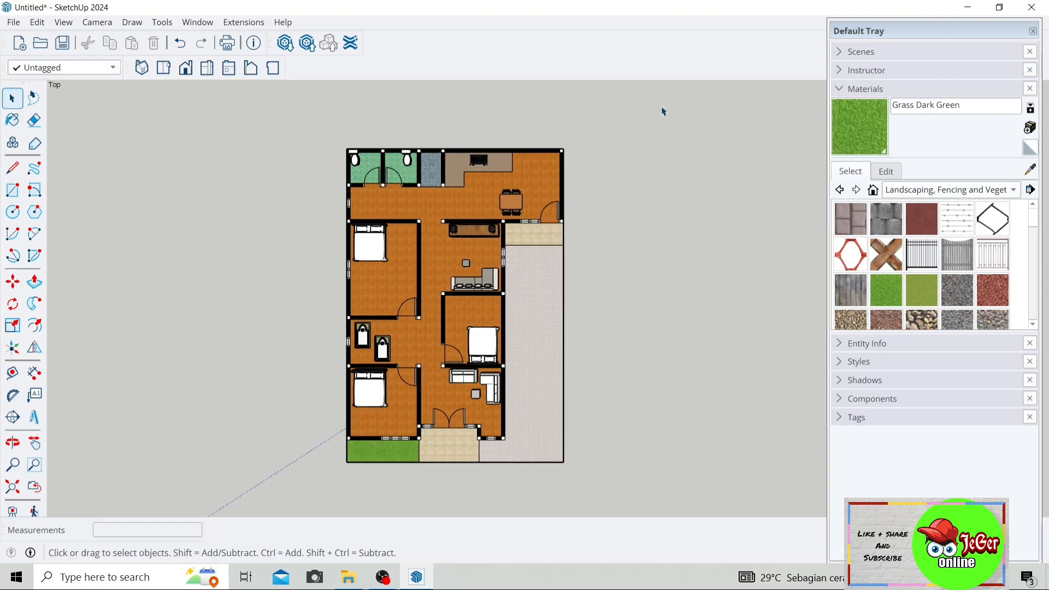
# Close the Default Tray to give the floor plan more drawing space
pyautogui.click(1033, 30)
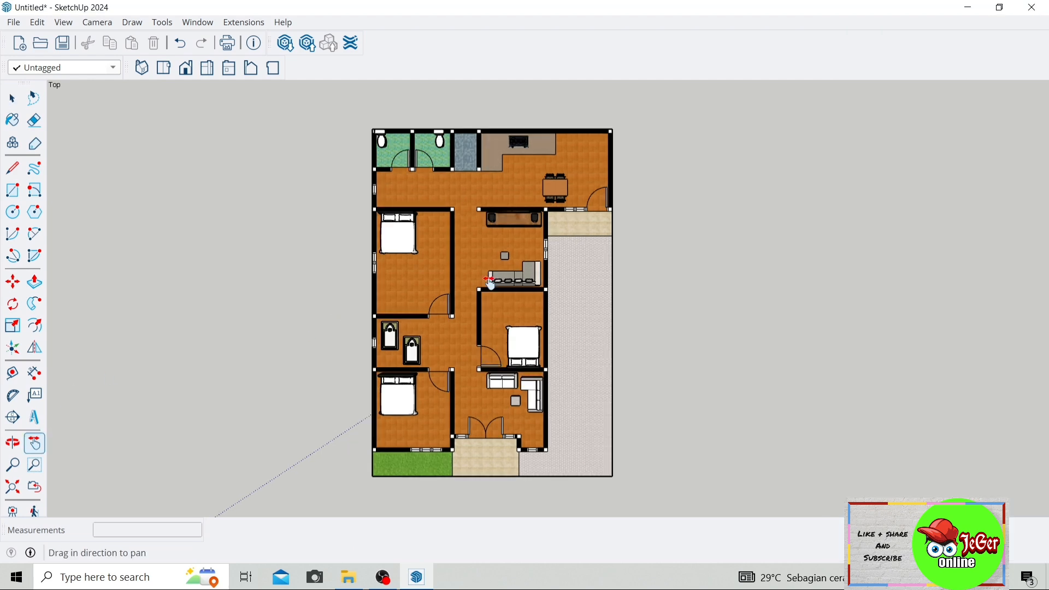
pyautogui.scroll(-1, 484, 291)
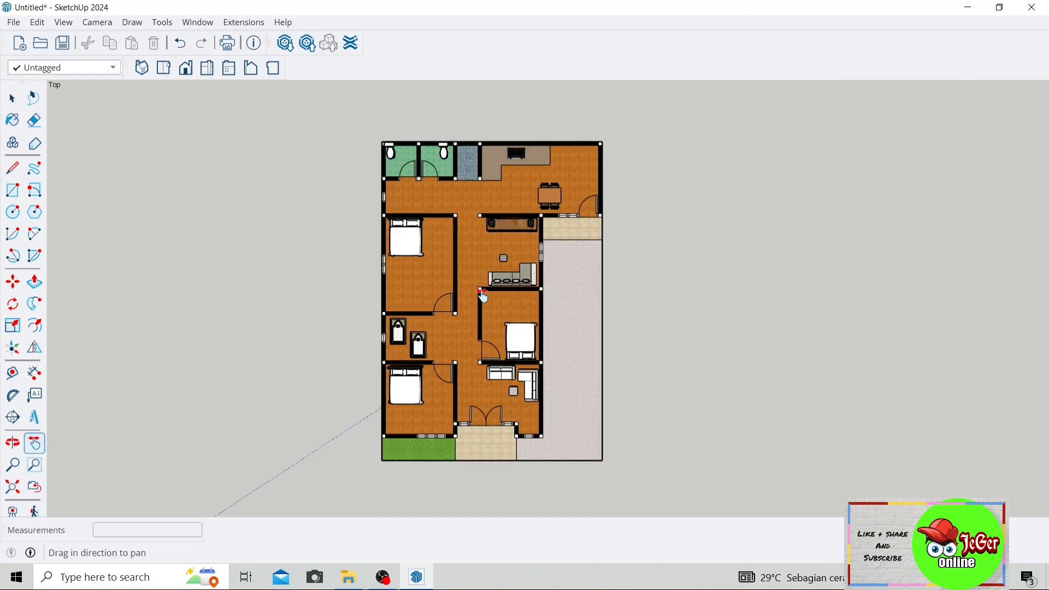
pyautogui.scroll(1, 472, 294)
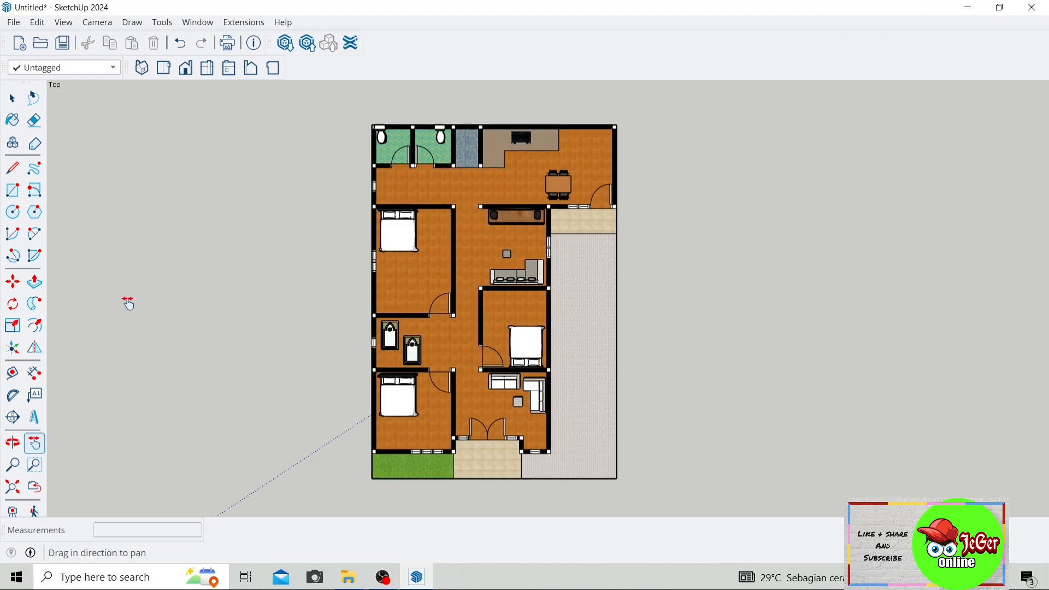
# Place the 3D text "Taman" in Arial Black, height 25 and extrusion 3, on the grass strip
pyautogui.click(35, 418)
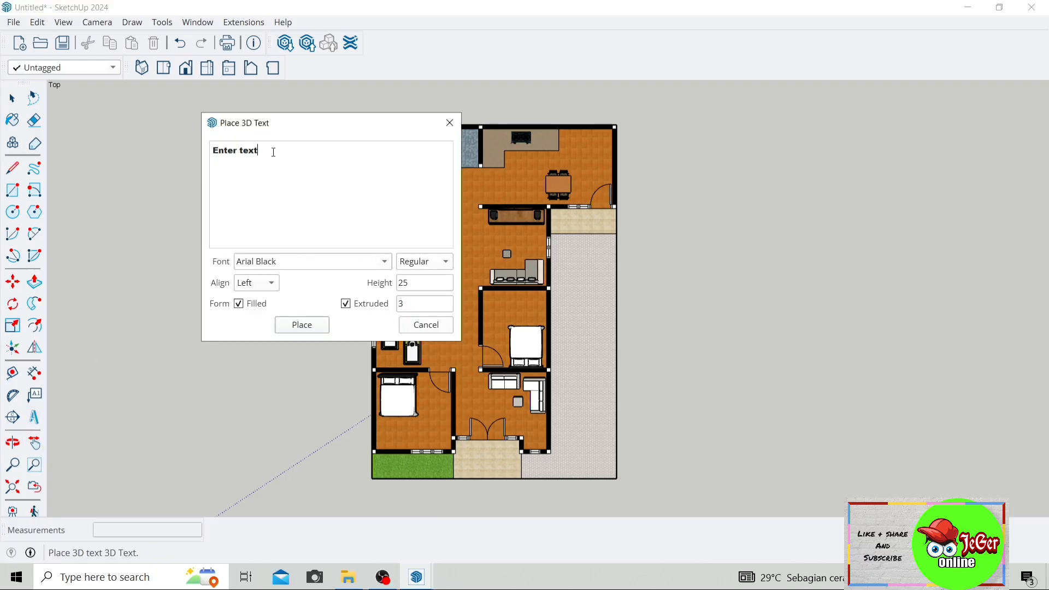
pyautogui.press('BackSpace')
pyautogui.press('BackSpace')
pyautogui.press('BackSpace')
pyautogui.press('BackSpace')
pyautogui.press('BackSpace')
pyautogui.press('BackSpace')
pyautogui.press('BackSpace')
pyautogui.press('BackSpace')
pyautogui.press('BackSpace')
pyautogui.click(301, 326)
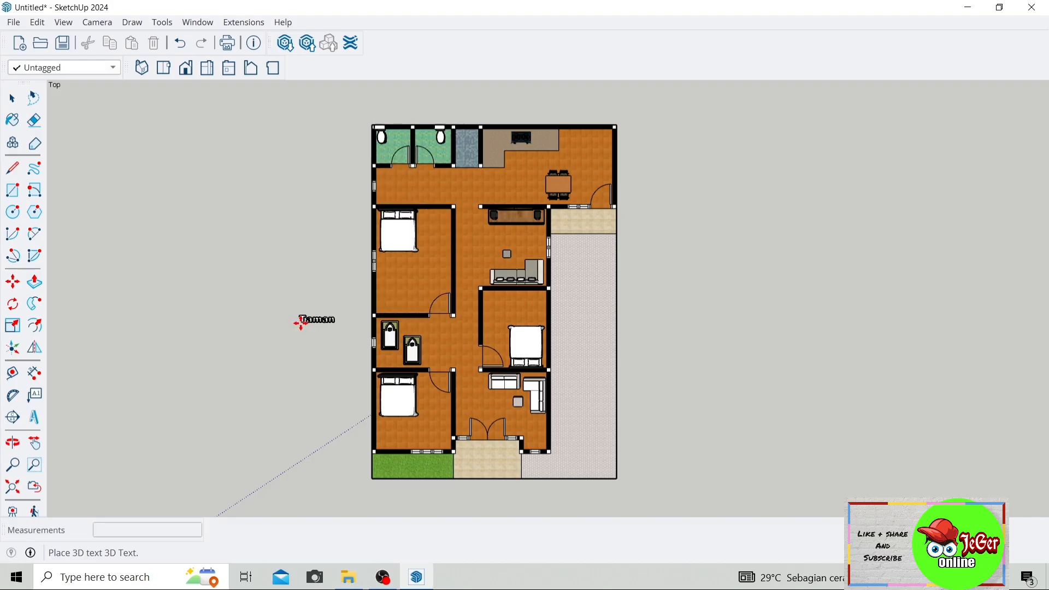
pyautogui.scroll(3, 399, 475)
pyautogui.click(389, 468)
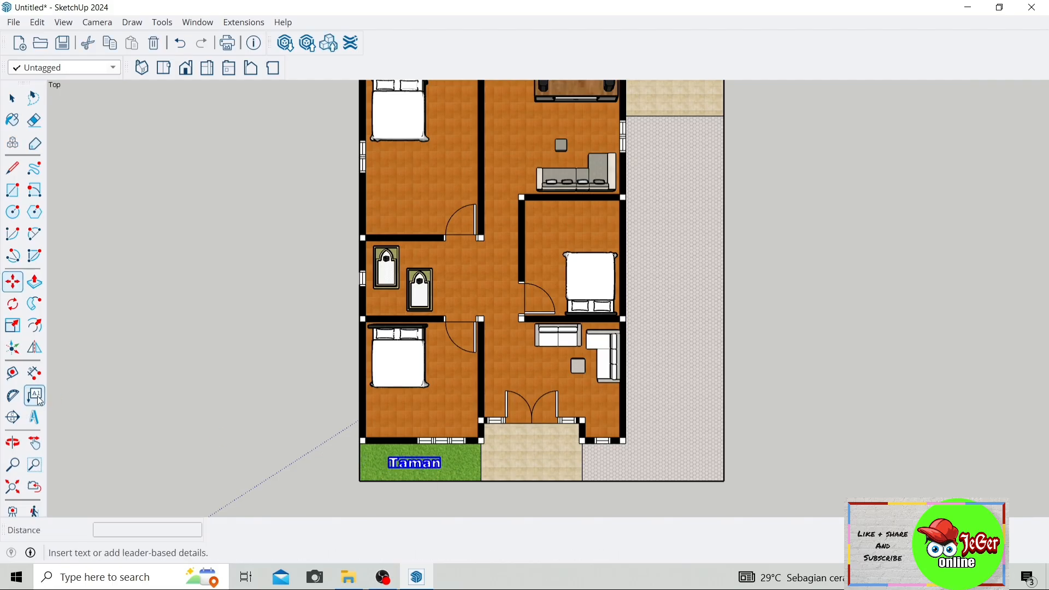
# Place the 3D text "Teras" in Arial Black, height 25 and extrusion 3, on the front terrace
pyautogui.click(34, 417)
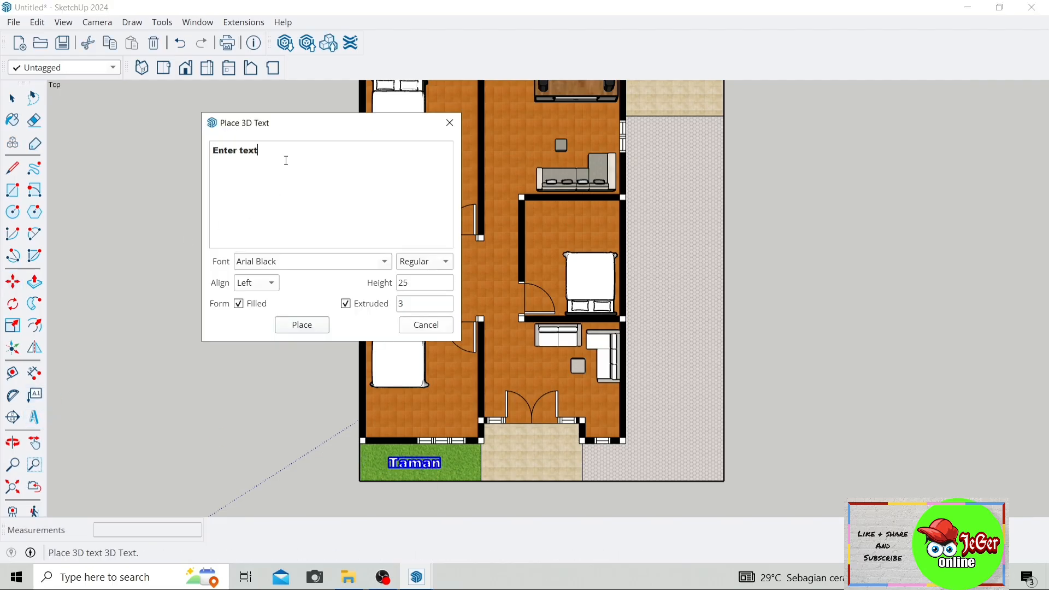
pyautogui.press('BackSpace')
pyautogui.press('BackSpace')
pyautogui.press('BackSpace')
pyautogui.press('BackSpace')
pyautogui.press('BackSpace')
pyautogui.press('BackSpace')
pyautogui.press('BackSpace')
pyautogui.press('BackSpace')
pyautogui.press('BackSpace')
pyautogui.click(302, 326)
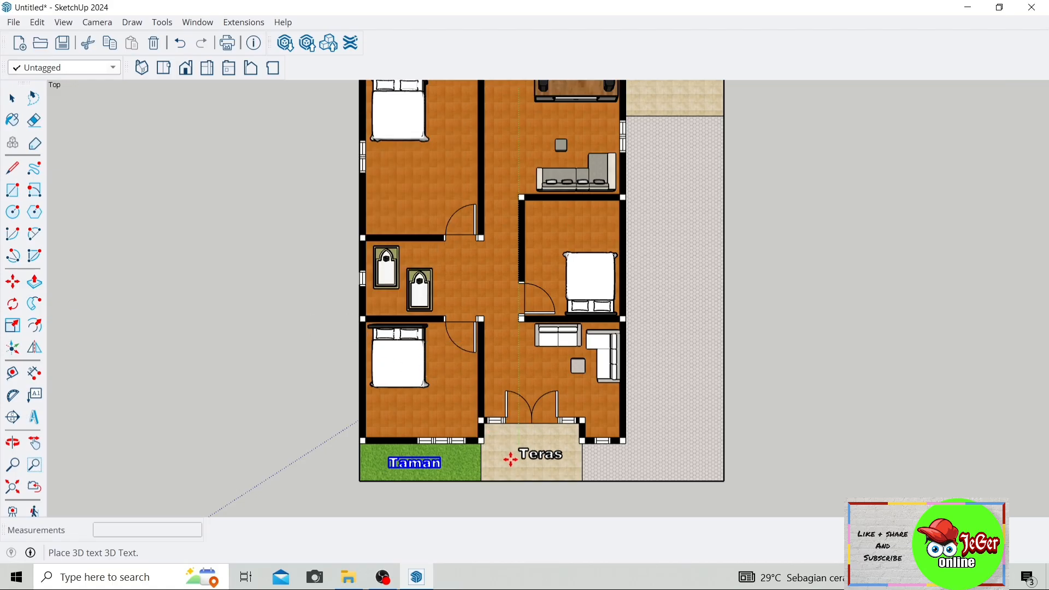
pyautogui.scroll(2, 503, 463)
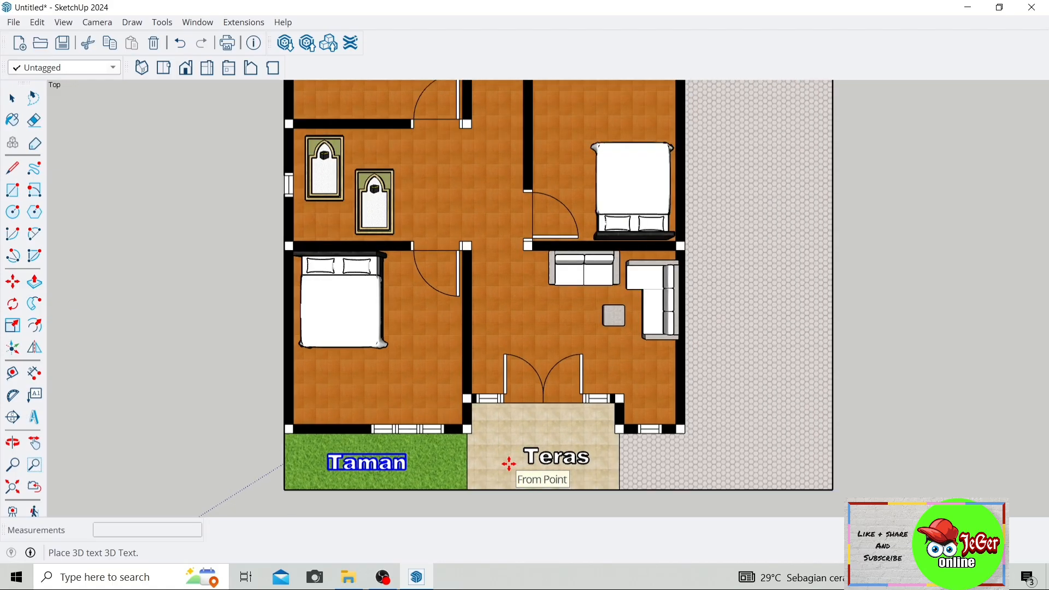
pyautogui.click(502, 464)
pyautogui.scroll(-1, 503, 464)
pyautogui.press('m')
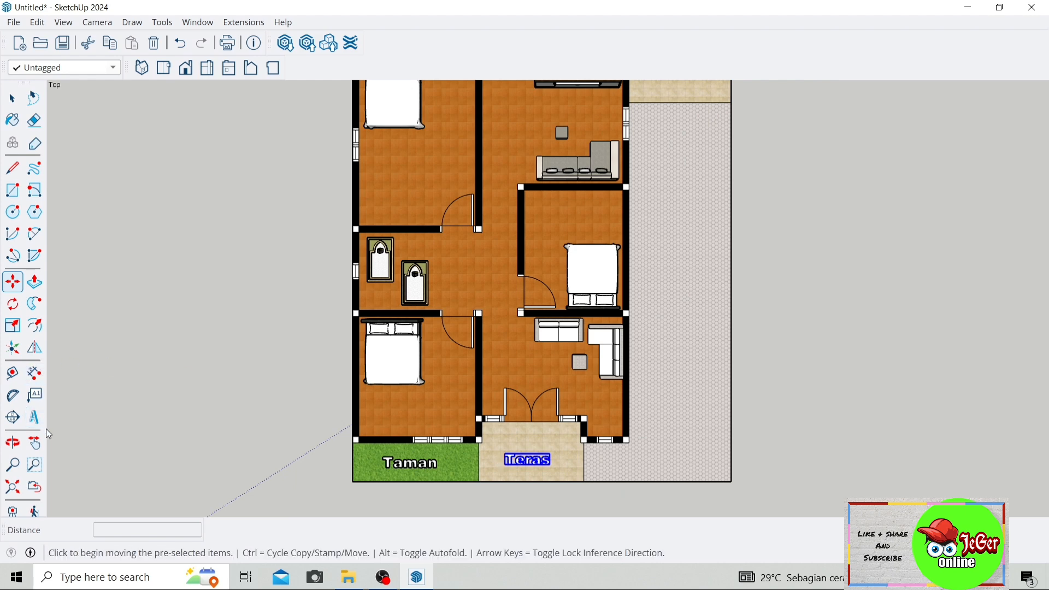
# Place the two-line 3D text "Teras Samping" in Arial Black, height 25 and extrusion 3, on the side terrace
pyautogui.click(34, 417)
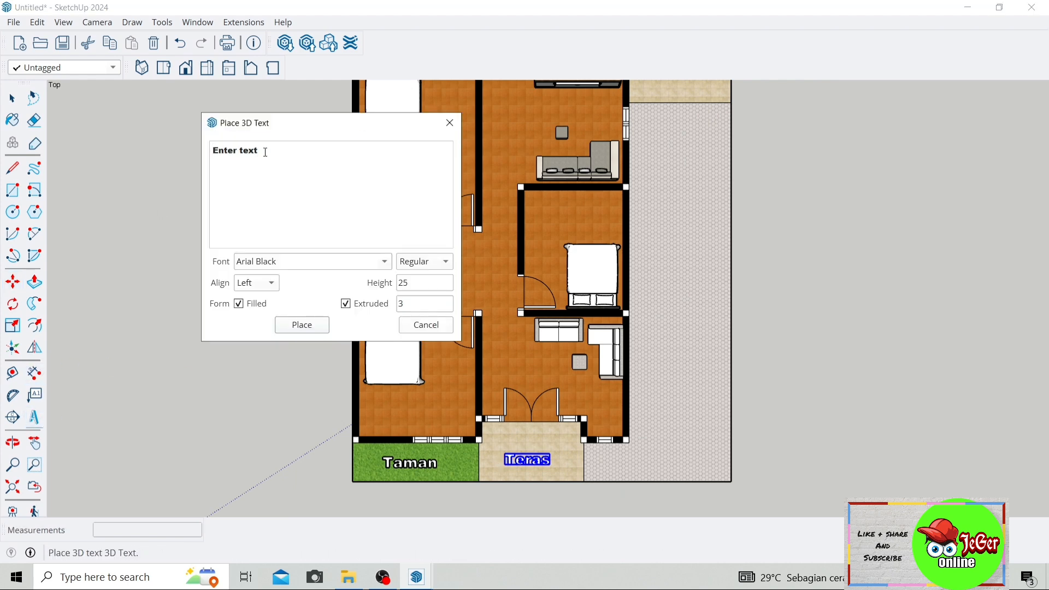
pyautogui.press('BackSpace')
pyautogui.press('BackSpace')
pyautogui.press('BackSpace')
pyautogui.press('BackSpace')
pyautogui.press('BackSpace')
pyautogui.press('BackSpace')
pyautogui.press('BackSpace')
pyautogui.press('BackSpace')
pyautogui.press('BackSpace')
pyautogui.click(305, 329)
pyautogui.scroll(-3, 537, 164)
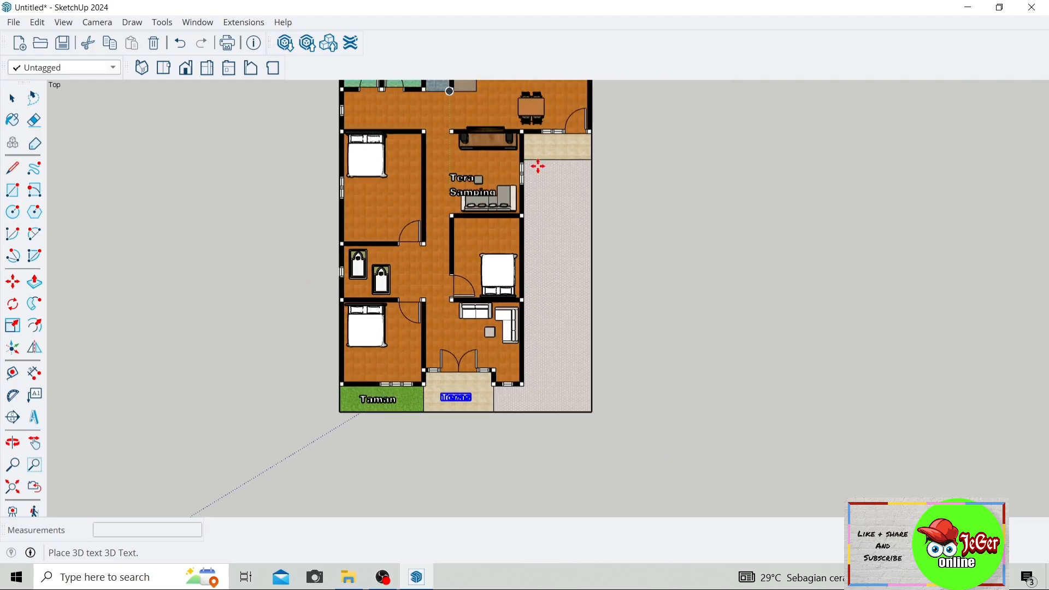
pyautogui.scroll(4, 546, 158)
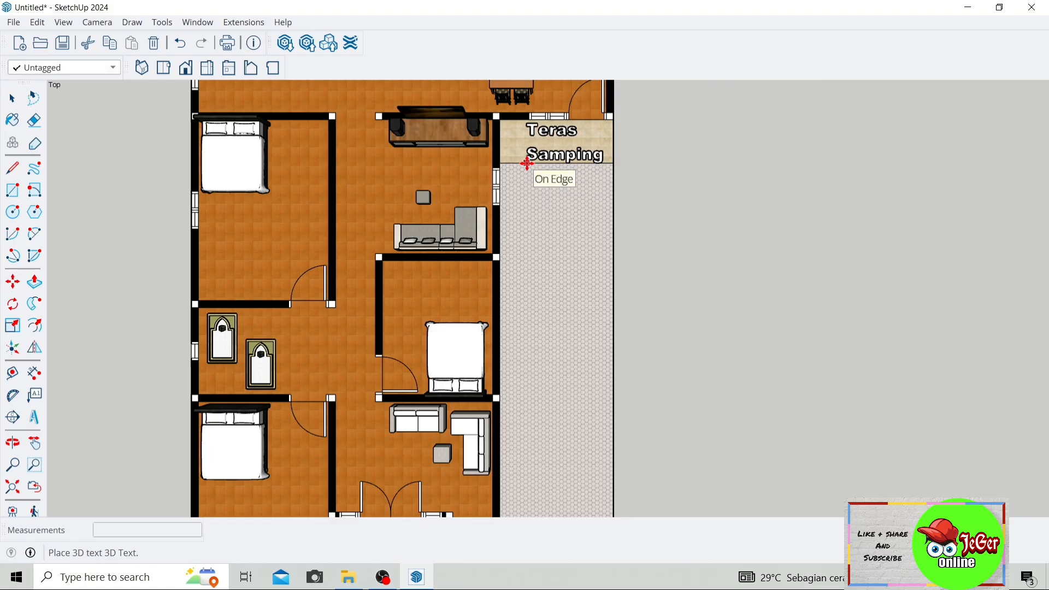
pyautogui.click(528, 163)
# Scale down the "Teras Samping" text and reposition it so it sits centred inside the side terrace
pyautogui.press('s')
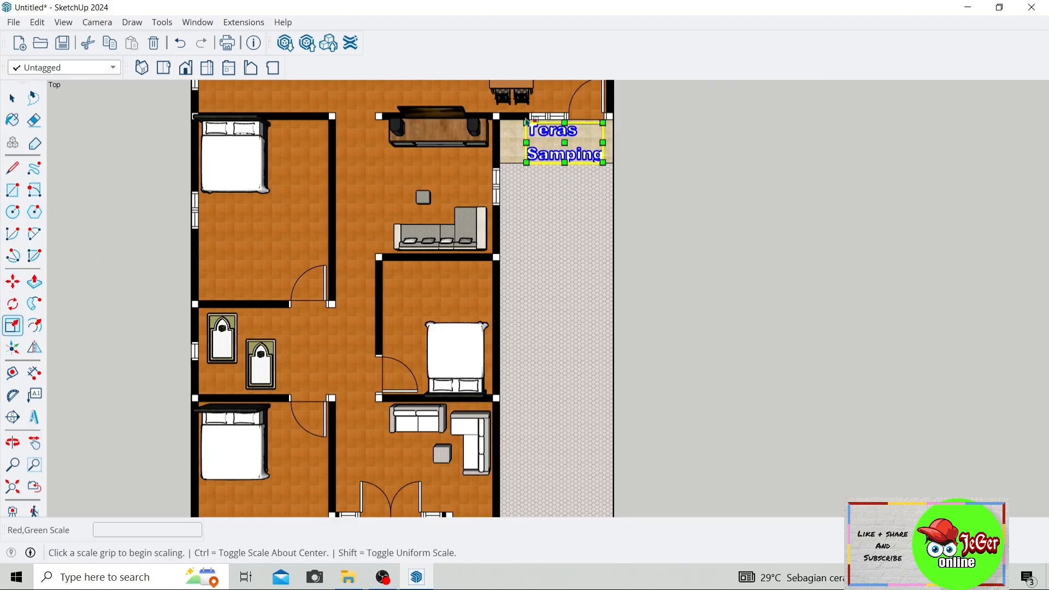
pyautogui.scroll(2, 527, 125)
pyautogui.moveTo(526, 126); pyautogui.dragTo(549, 137)
pyautogui.click(6, 285)
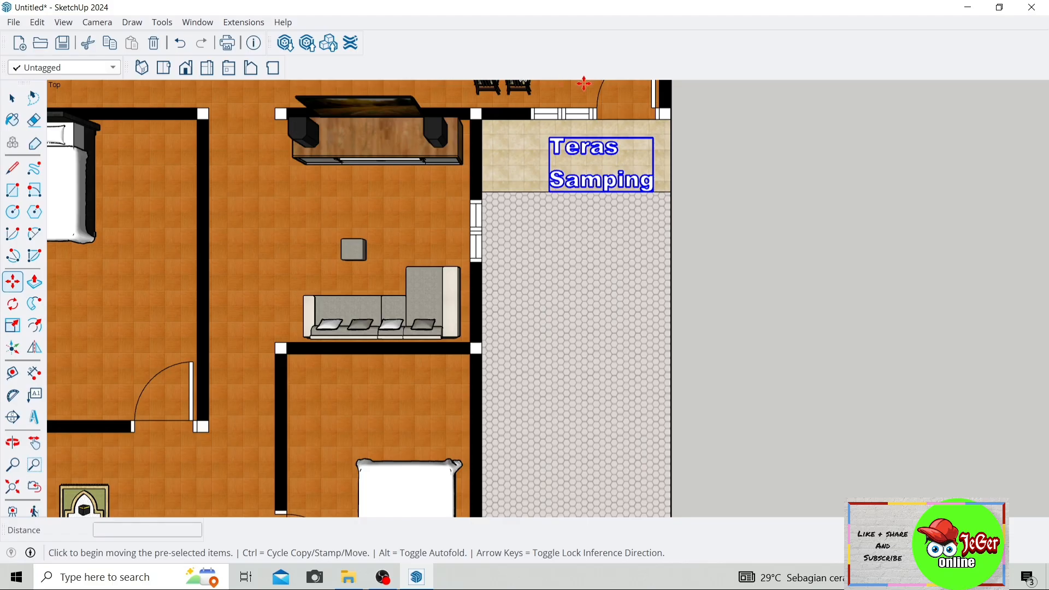
pyautogui.click(550, 138)
pyautogui.scroll(3, 537, 138)
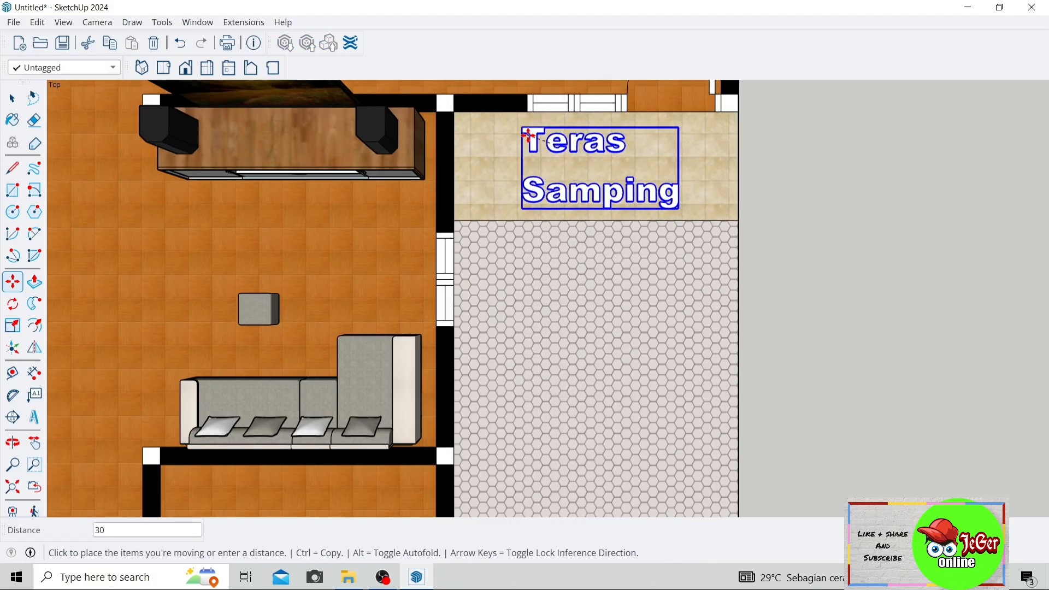
pyautogui.click(522, 129)
pyautogui.scroll(-5, 530, 132)
pyautogui.scroll(-2, 534, 135)
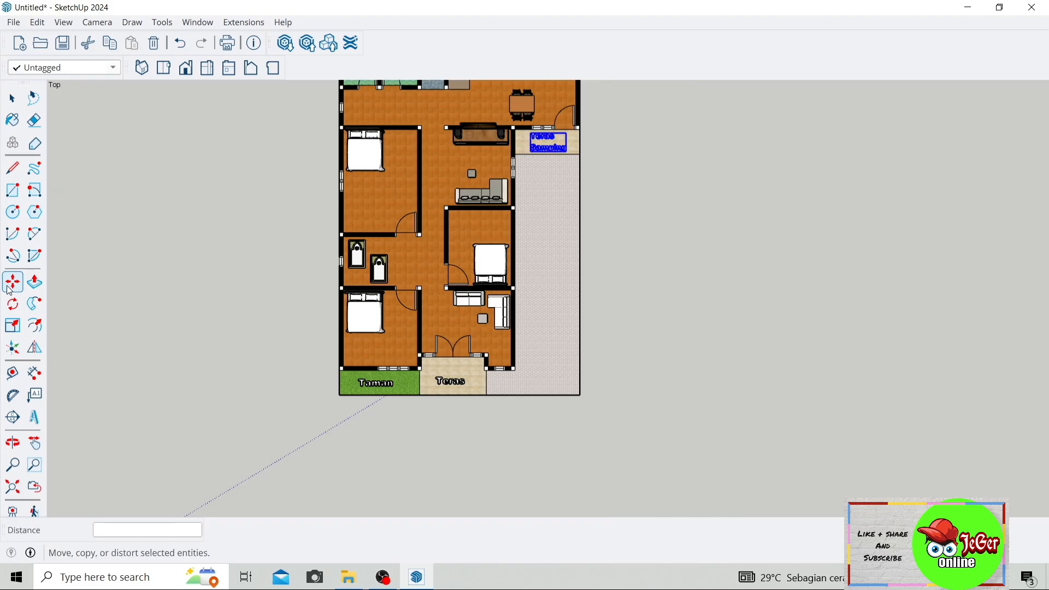
# Place the two-line 3D text "Halaman / Carport" in Arial Black, height 25 and extrusion 3, outside the plan beside the paved yard
pyautogui.click(35, 418)
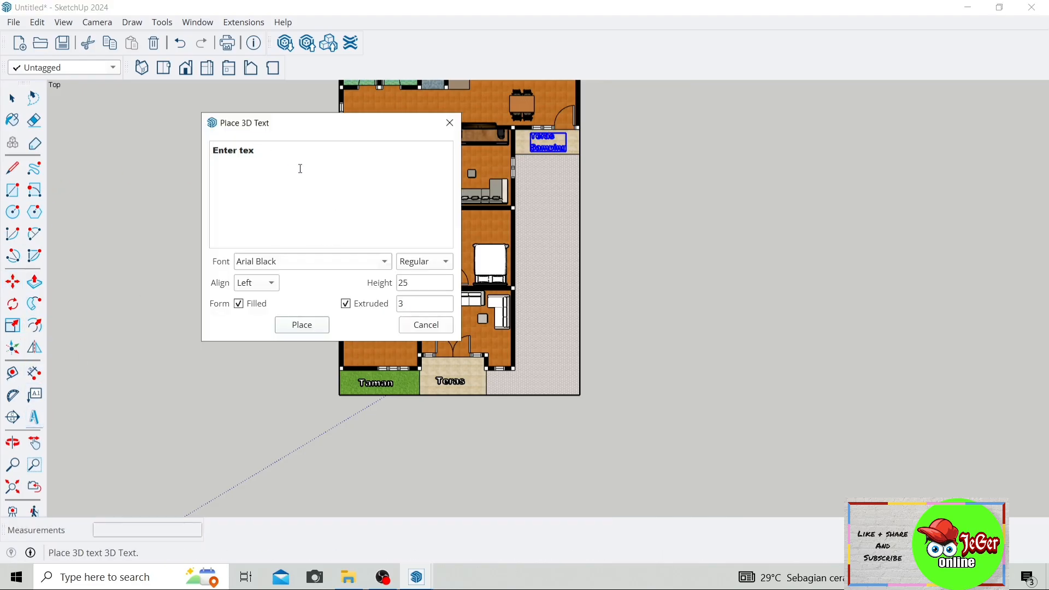
pyautogui.press('BackSpace')
pyautogui.press('BackSpace')
pyautogui.press('BackSpace')
pyautogui.press('BackSpace')
pyautogui.press('BackSpace')
pyautogui.press('BackSpace')
pyautogui.press('BackSpace')
pyautogui.press('BackSpace')
pyautogui.press('BackSpace')
pyautogui.click(287, 325)
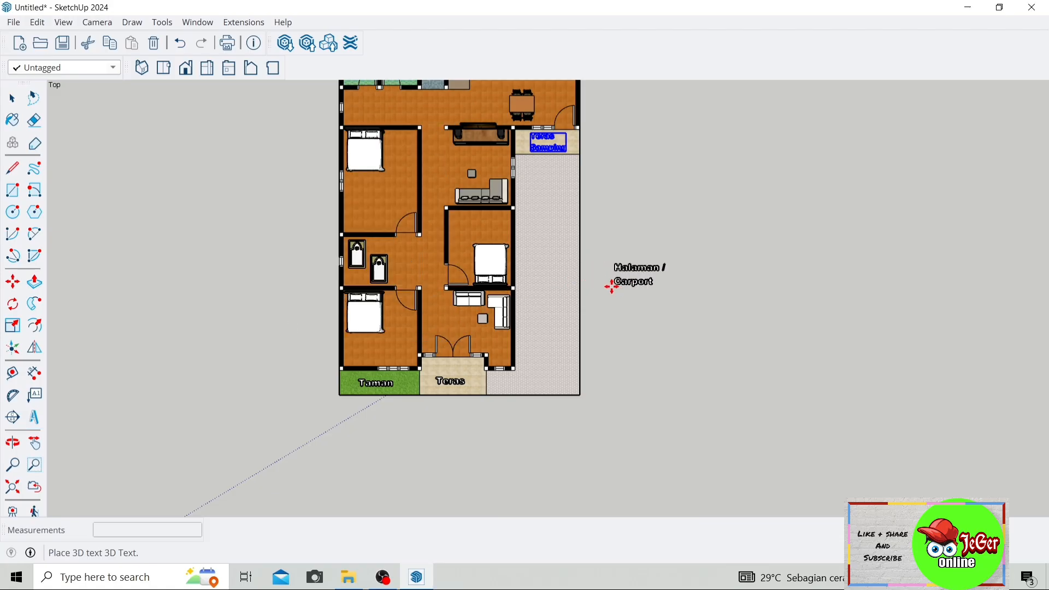
pyautogui.click(612, 286)
# Rotate the "Halaman / Carport" text 90 degrees clockwise and move it onto the front part of the paved side yard
pyautogui.click(13, 304)
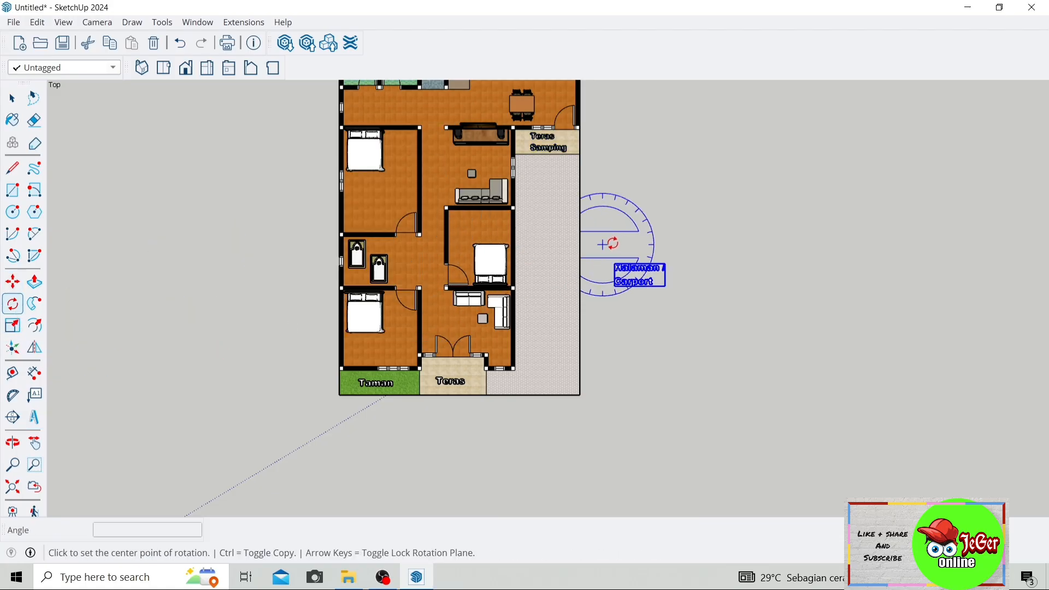
pyautogui.click(630, 238)
pyautogui.click(705, 239)
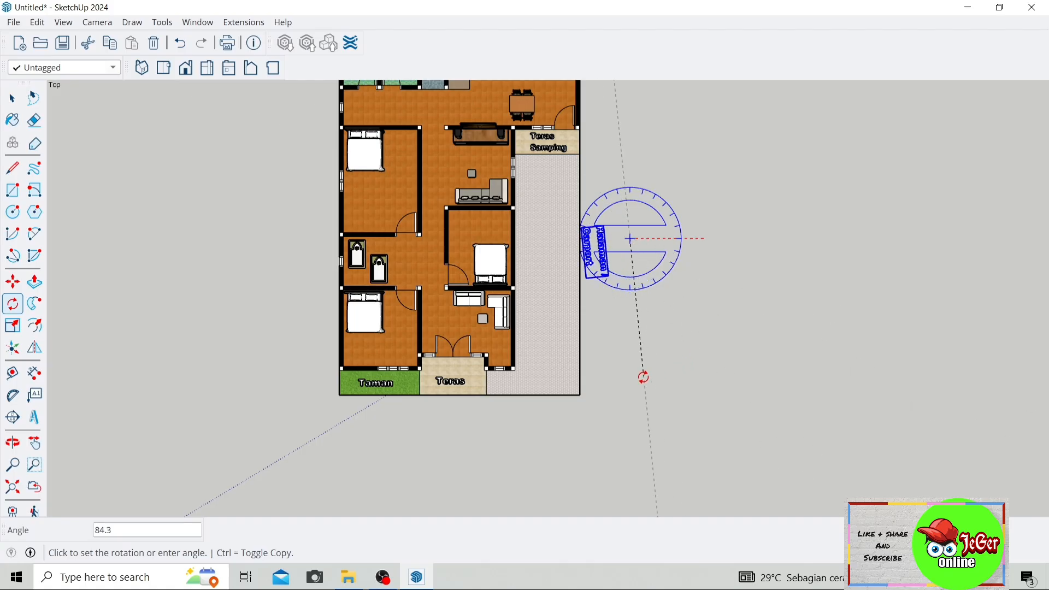
pyautogui.click(633, 380)
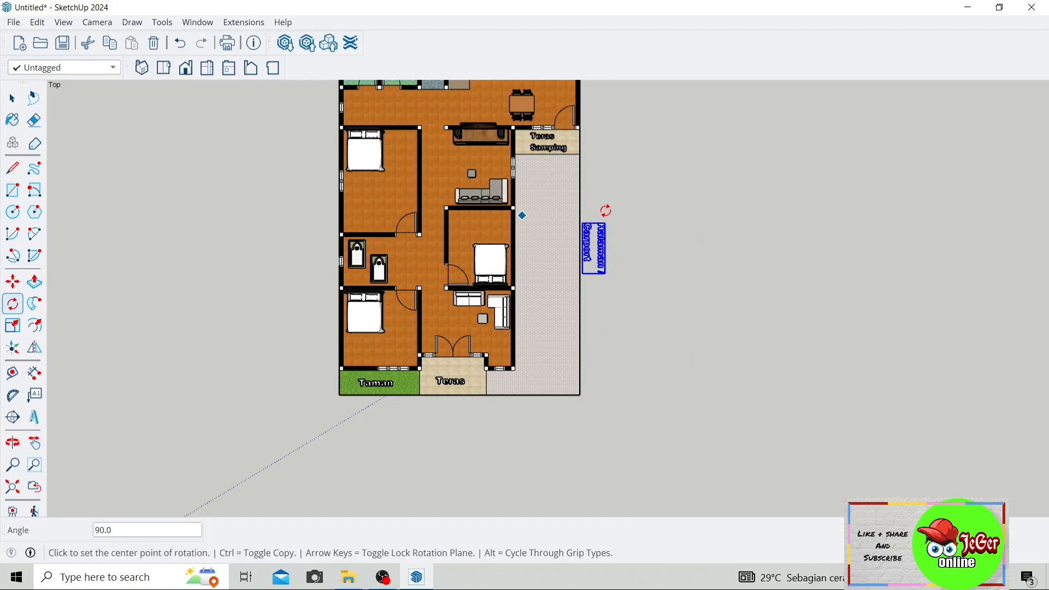
pyautogui.click(12, 282)
pyautogui.scroll(3, 581, 208)
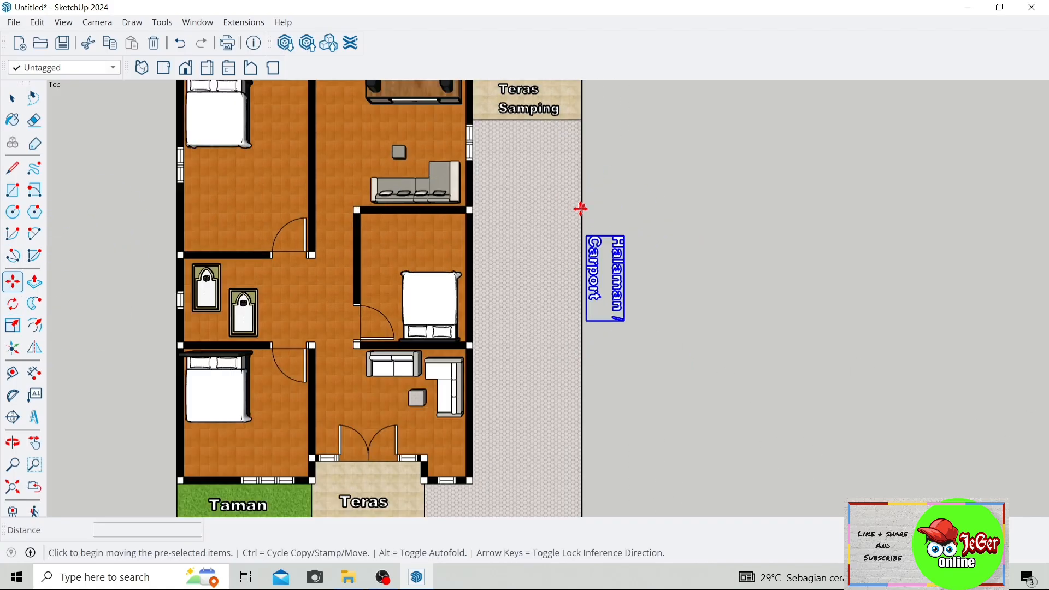
pyautogui.click(586, 236)
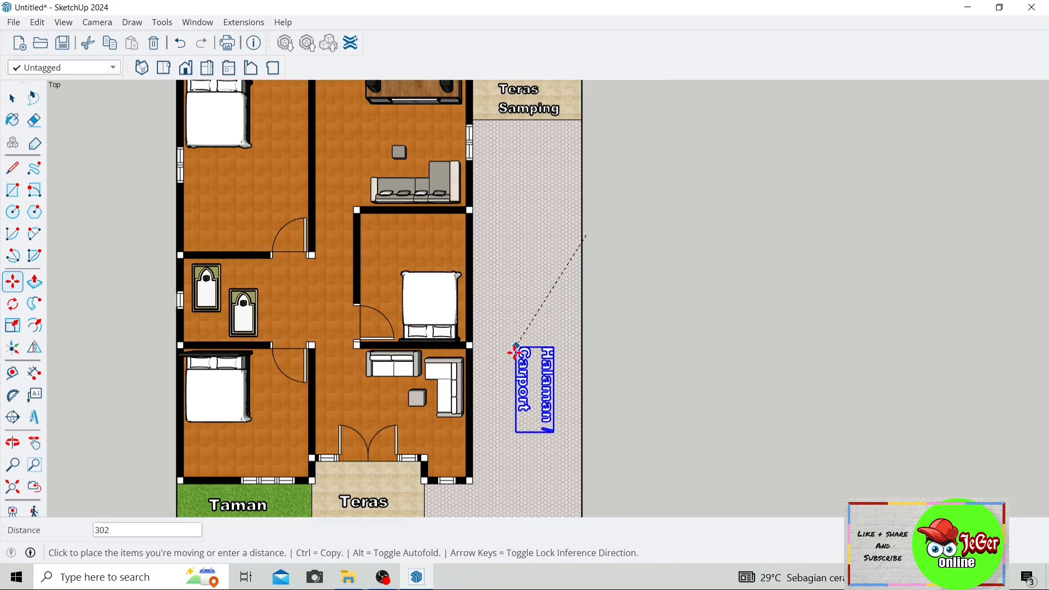
pyautogui.click(508, 393)
pyautogui.scroll(-3, 508, 309)
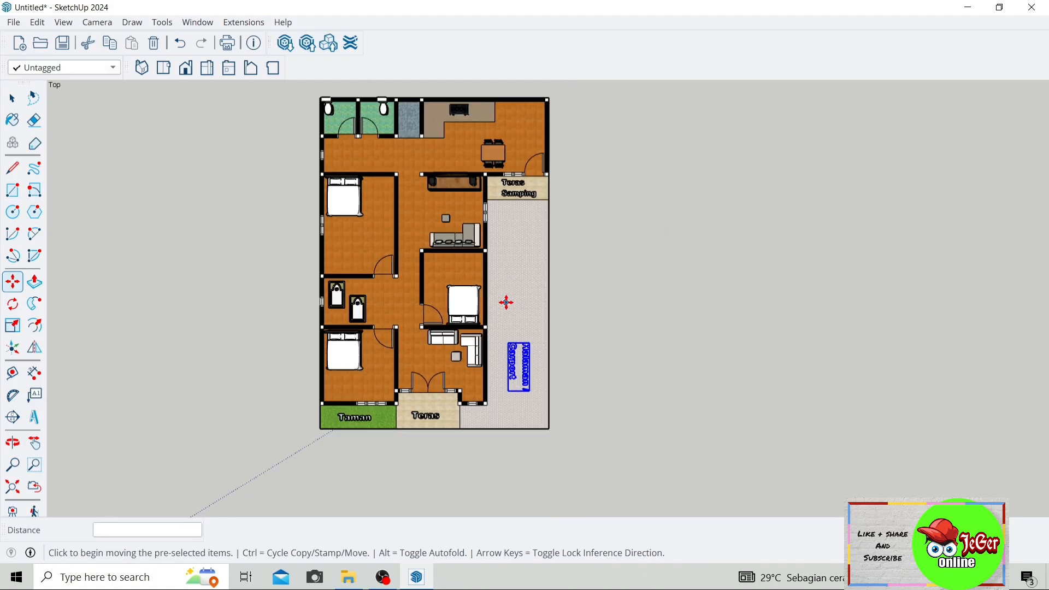
# Place the two-line 3D text "Ruang Tamu" in Arial Black, height 25 and extrusion 3, in the living room behind the double entrance door
pyautogui.click(34, 418)
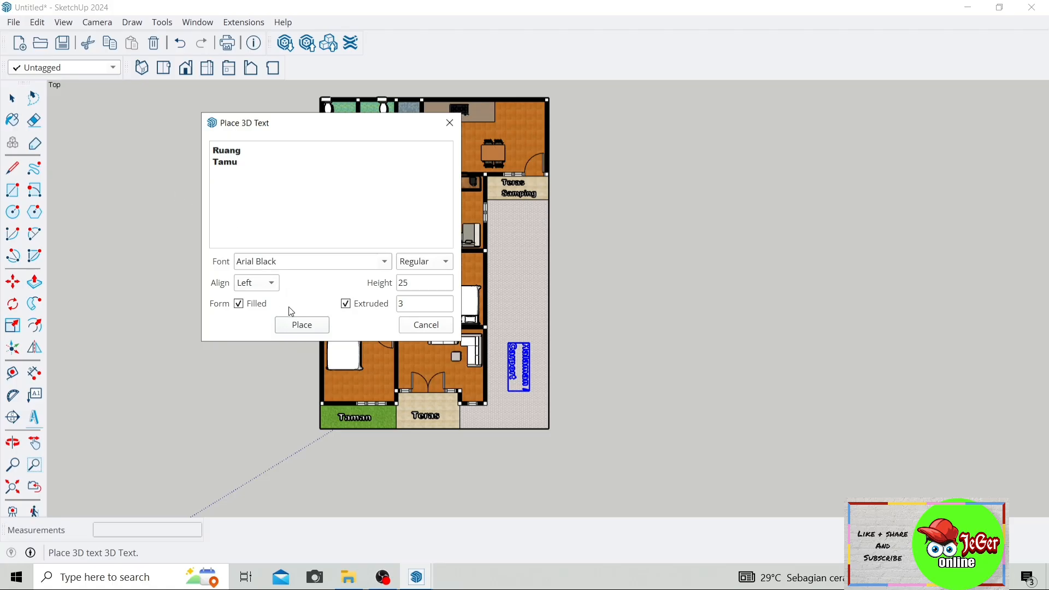
pyautogui.click(296, 326)
pyautogui.scroll(2, 420, 405)
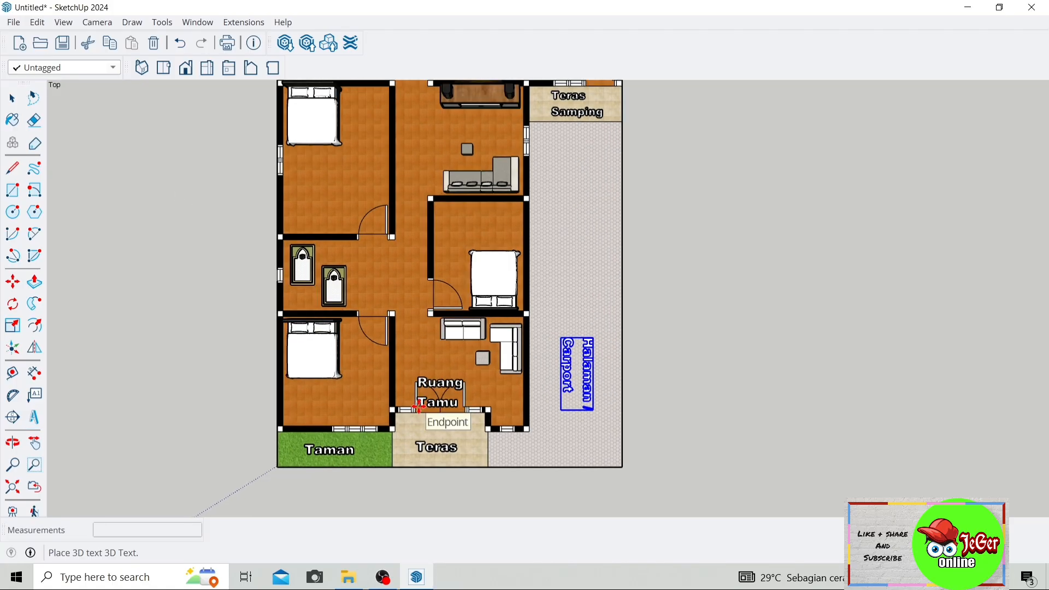
pyautogui.scroll(2, 420, 407)
pyautogui.click(413, 361)
pyautogui.scroll(-2, 413, 355)
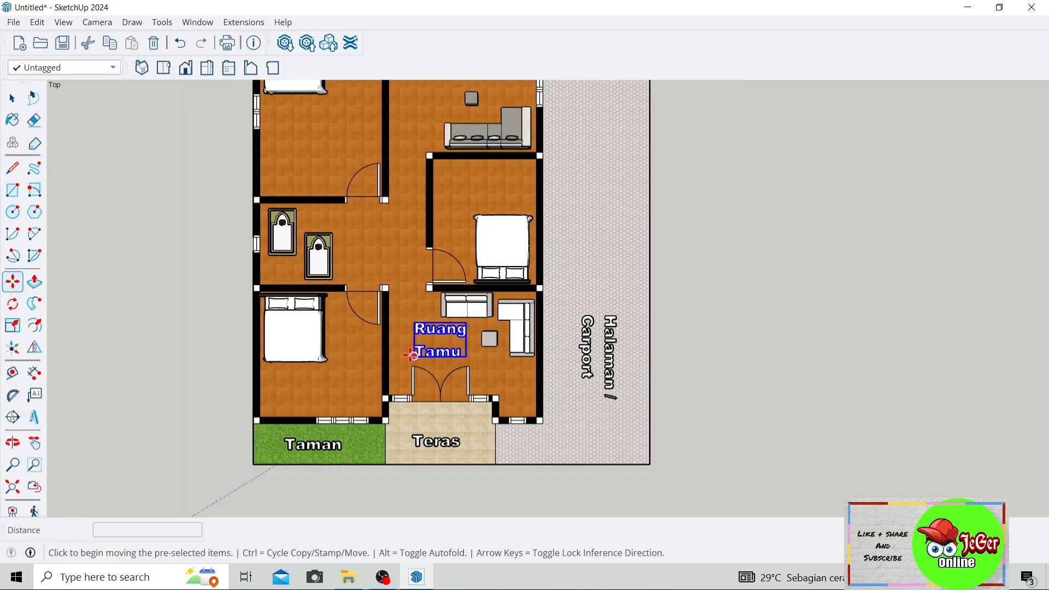
pyautogui.scroll(-2, 413, 355)
# Create the 3D text "Kamar 1" in Arial Black, height 25 and extrusion 3, for the bedroom behind the grass strip
pyautogui.click(35, 417)
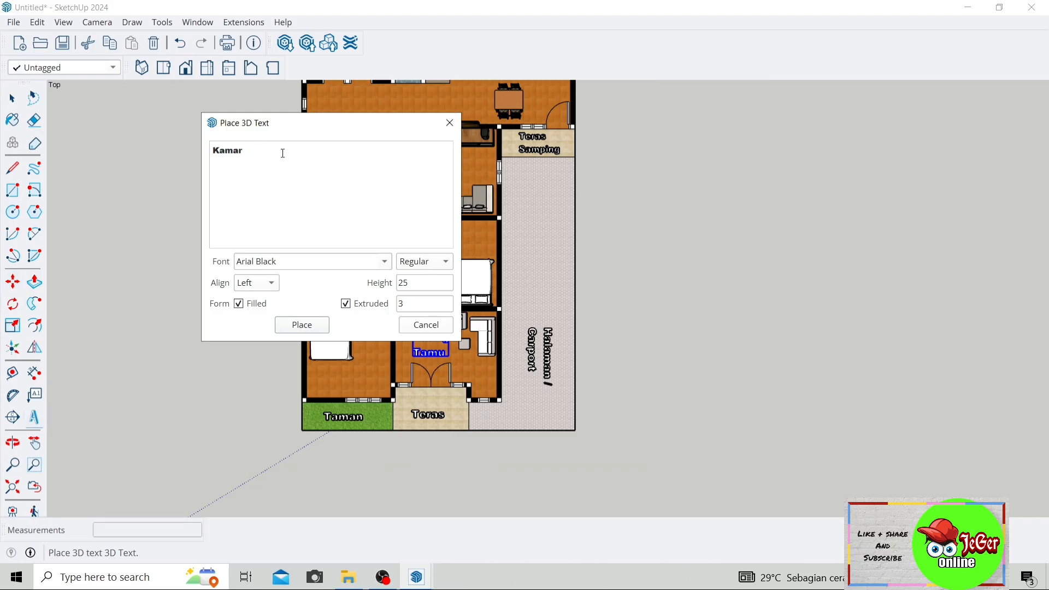
pyautogui.click(302, 325)
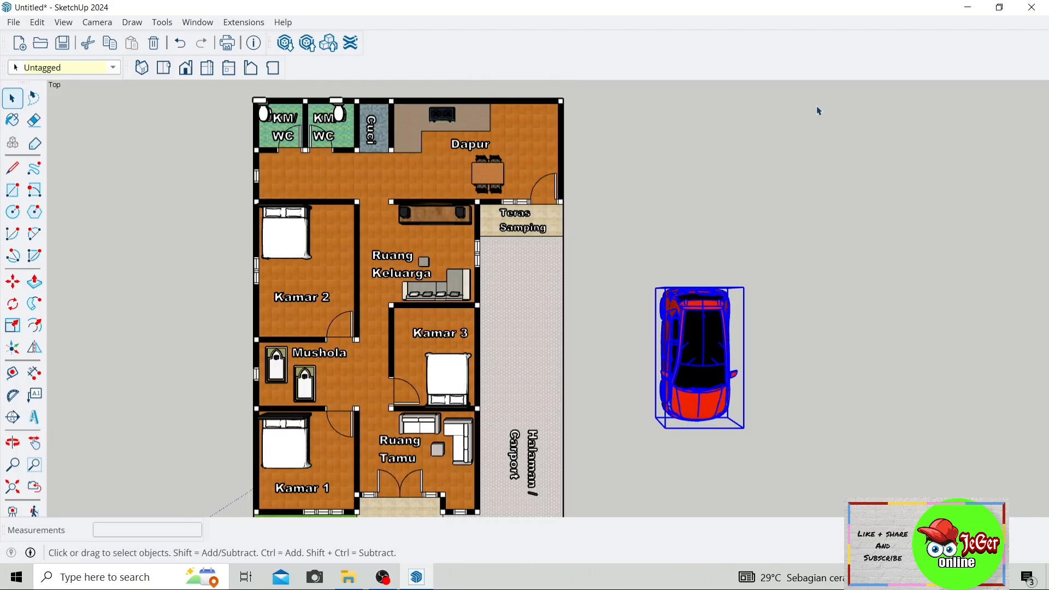
# Move the red car from outside the plan onto the paved carport below the side terrace, and deselect it
pyautogui.scroll(2, 654, 365)
pyautogui.scroll(-3, 678, 366)
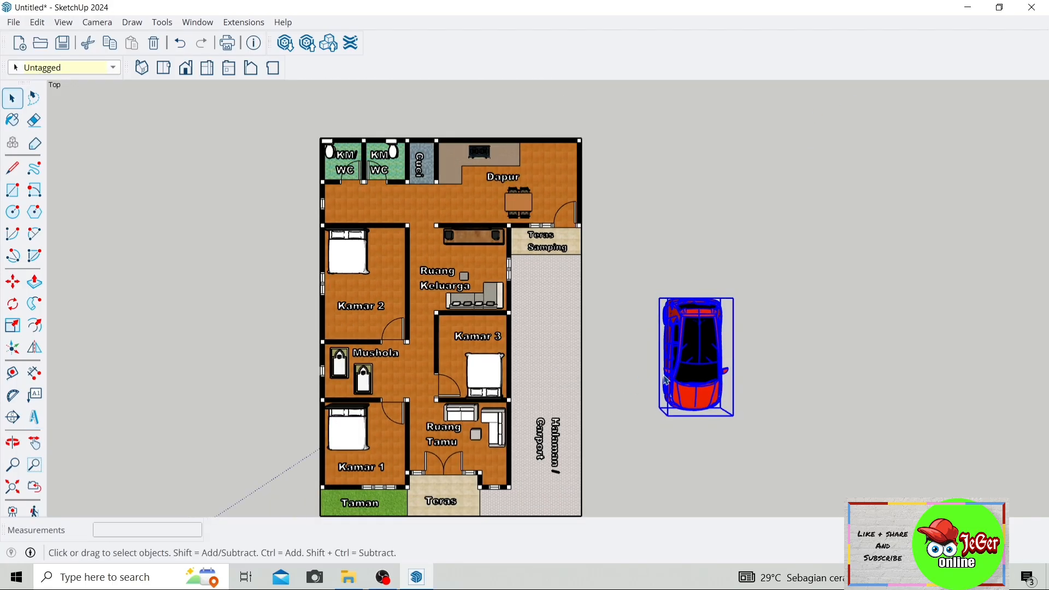
pyautogui.scroll(3, 646, 389)
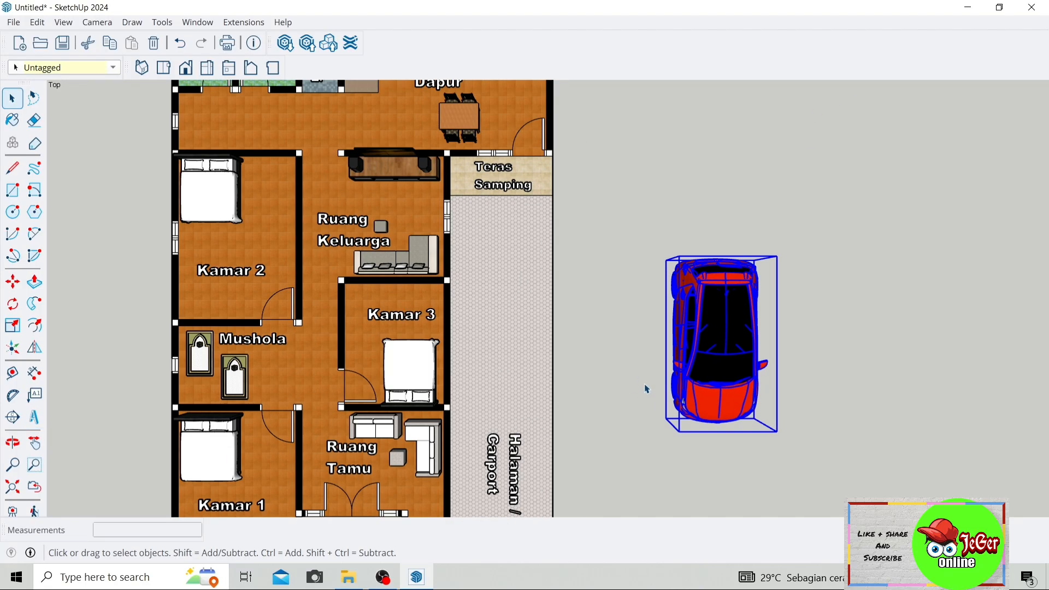
pyautogui.click(12, 282)
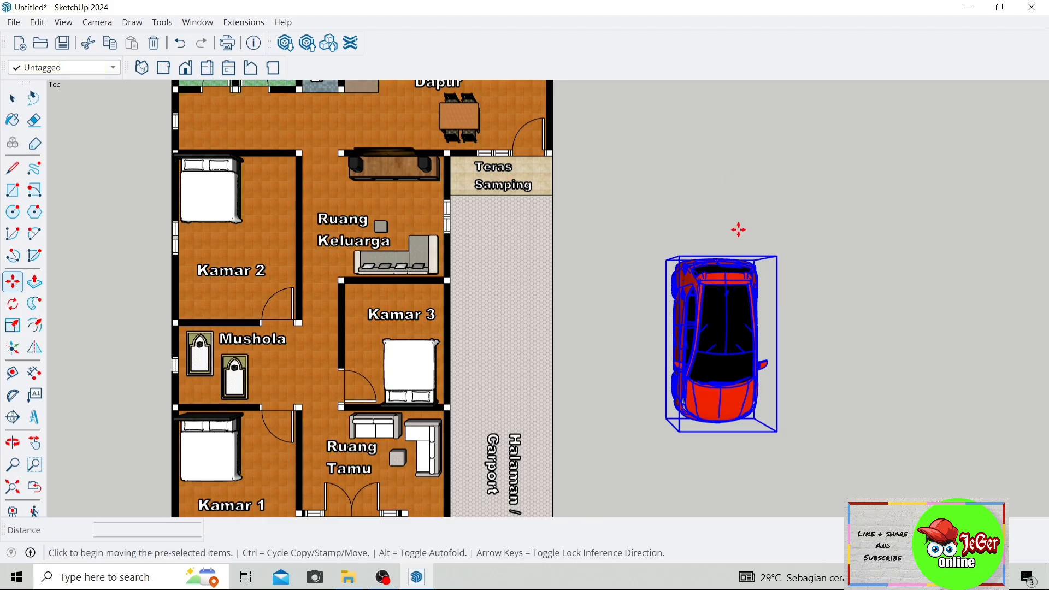
pyautogui.scroll(5, 738, 229)
pyautogui.click(751, 329)
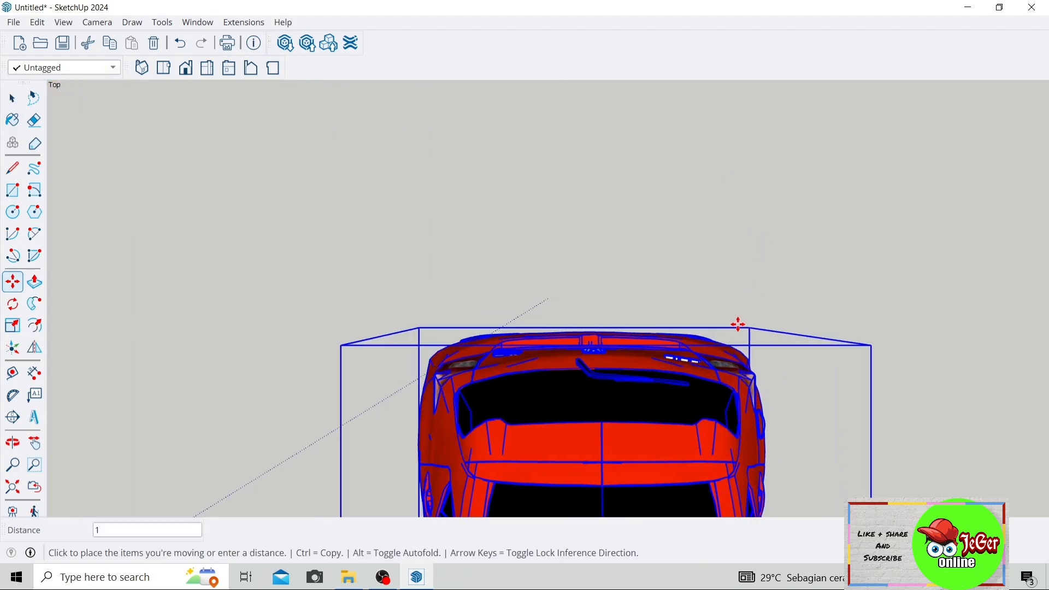
pyautogui.scroll(-6, 724, 319)
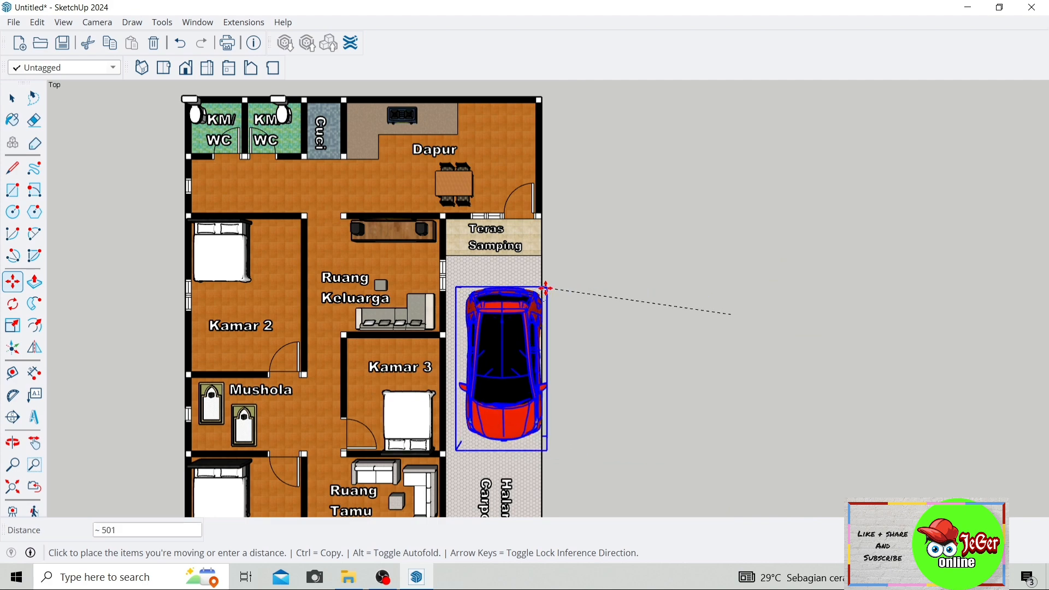
pyautogui.scroll(4, 542, 289)
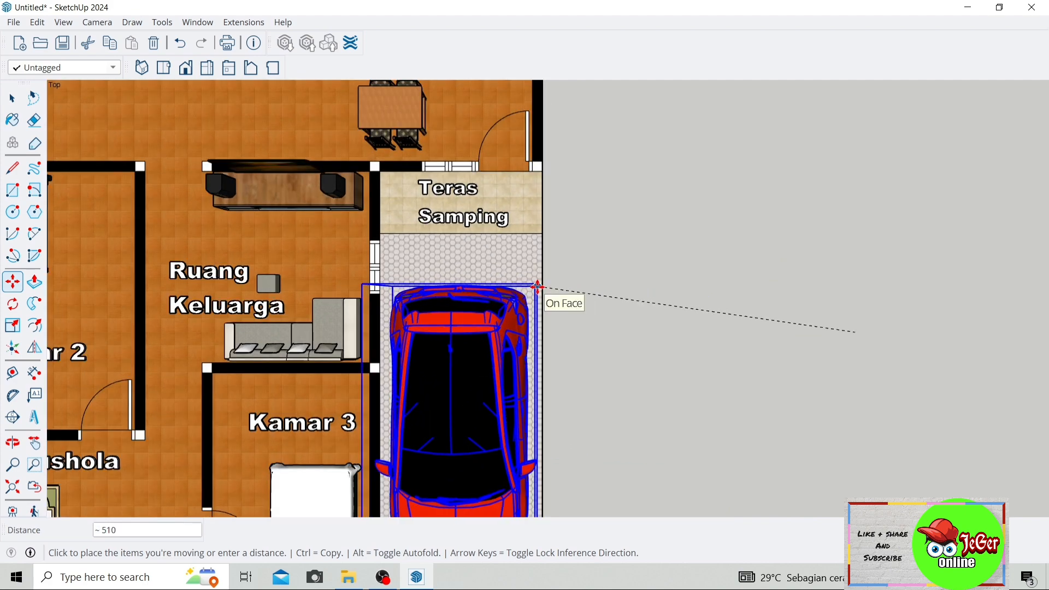
pyautogui.click(537, 286)
pyautogui.scroll(-5, 586, 259)
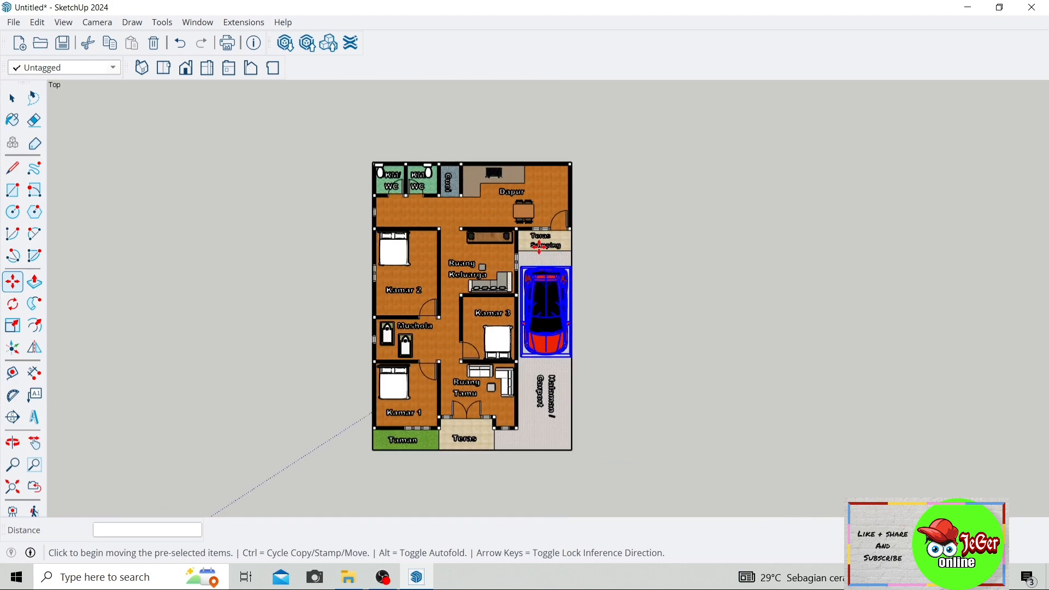
pyautogui.click(12, 120)
pyautogui.click(12, 99)
pyautogui.click(245, 147)
# Centre the whole floor plan in the view and switch the camera to Parallel Projection
pyautogui.scroll(-1, 449, 233)
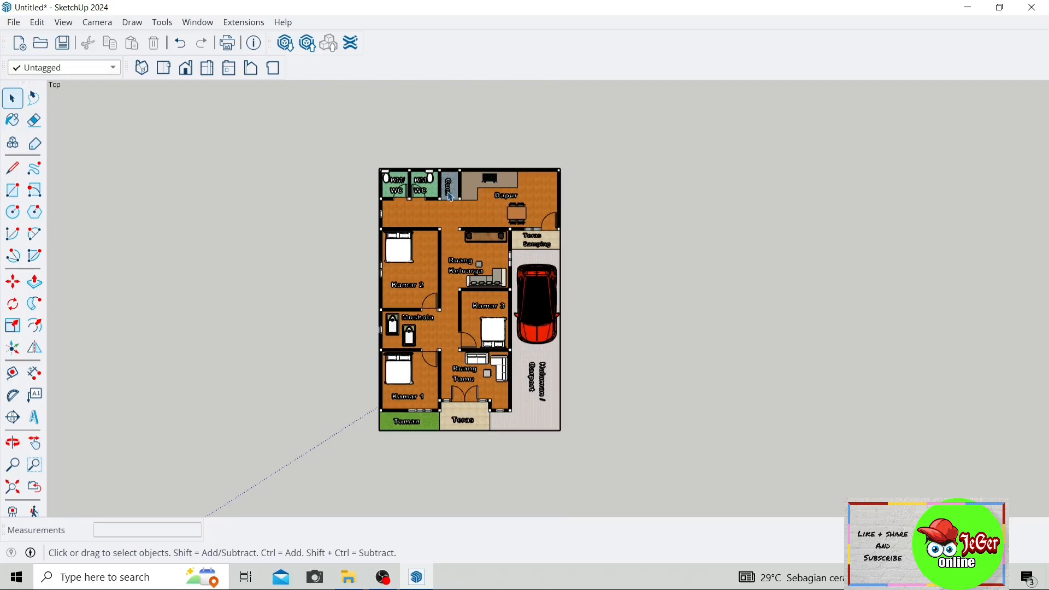
pyautogui.scroll(1, 383, 179)
pyautogui.click(34, 440)
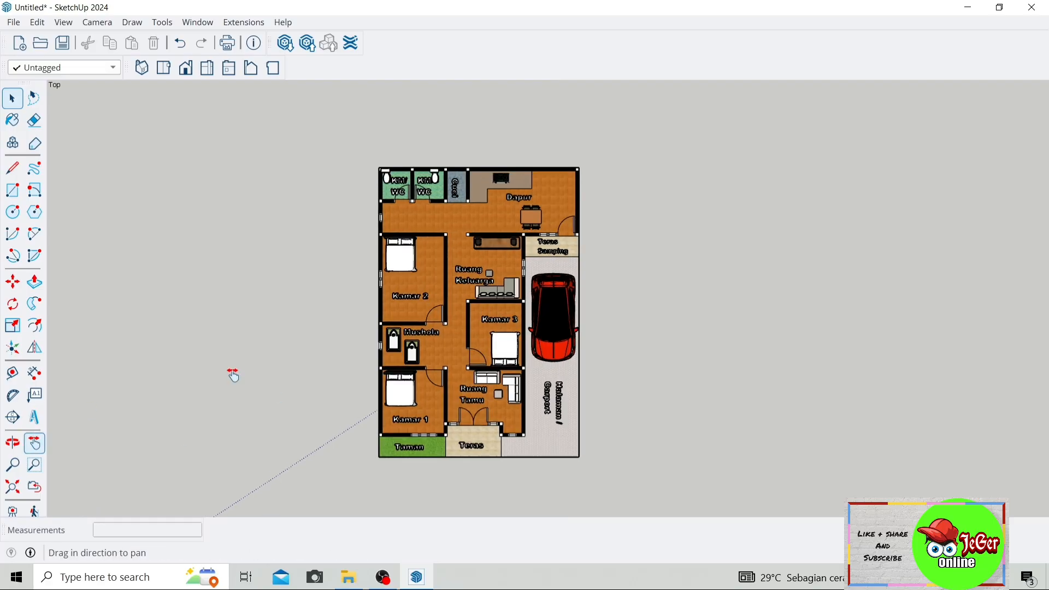
pyautogui.moveTo(232, 375); pyautogui.dragTo(256, 360)
pyautogui.click(12, 99)
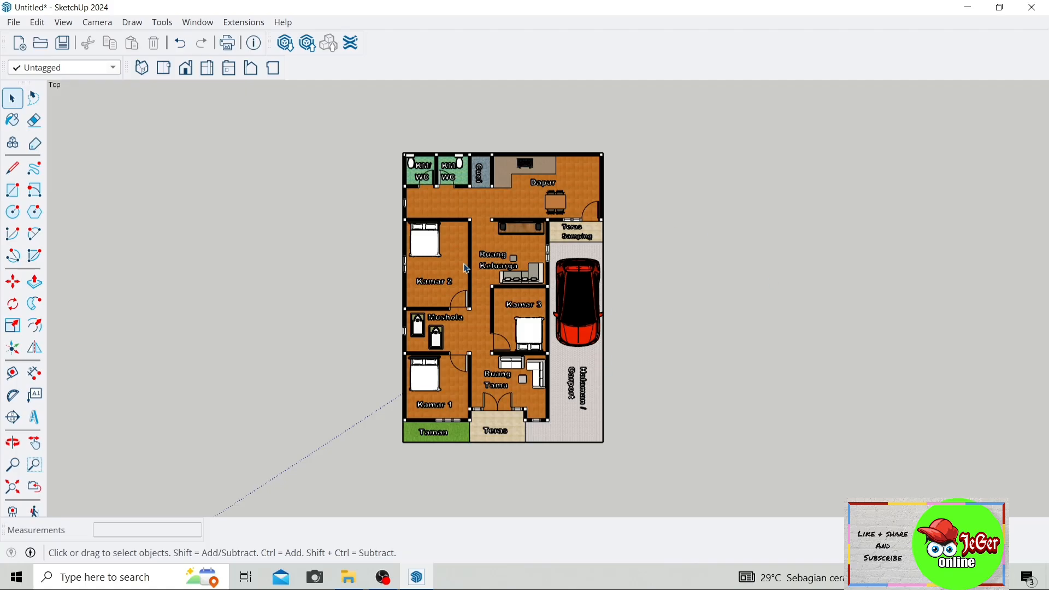
pyautogui.scroll(1, 482, 268)
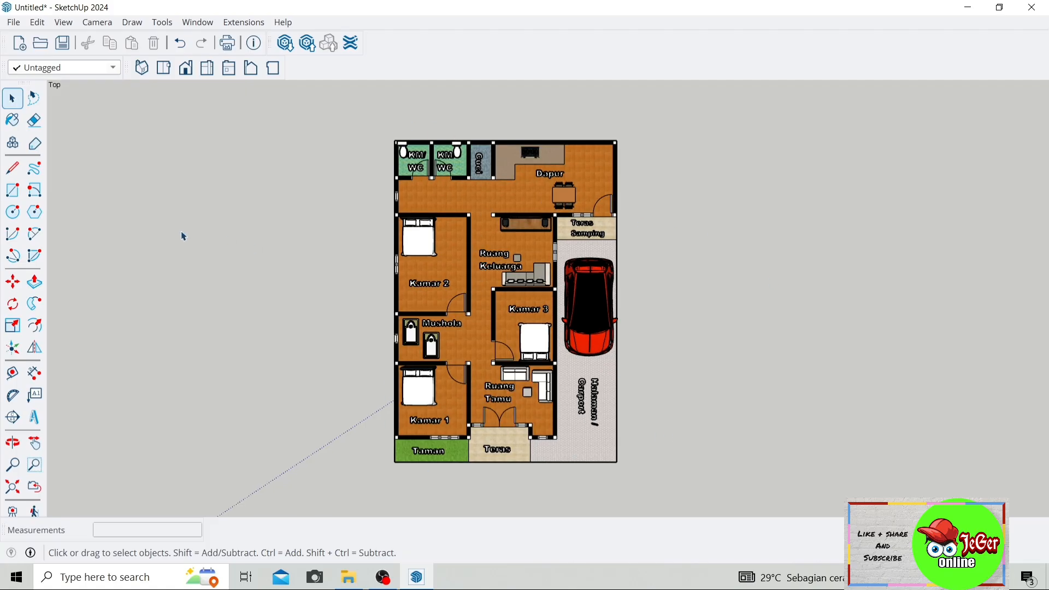
pyautogui.click(98, 23)
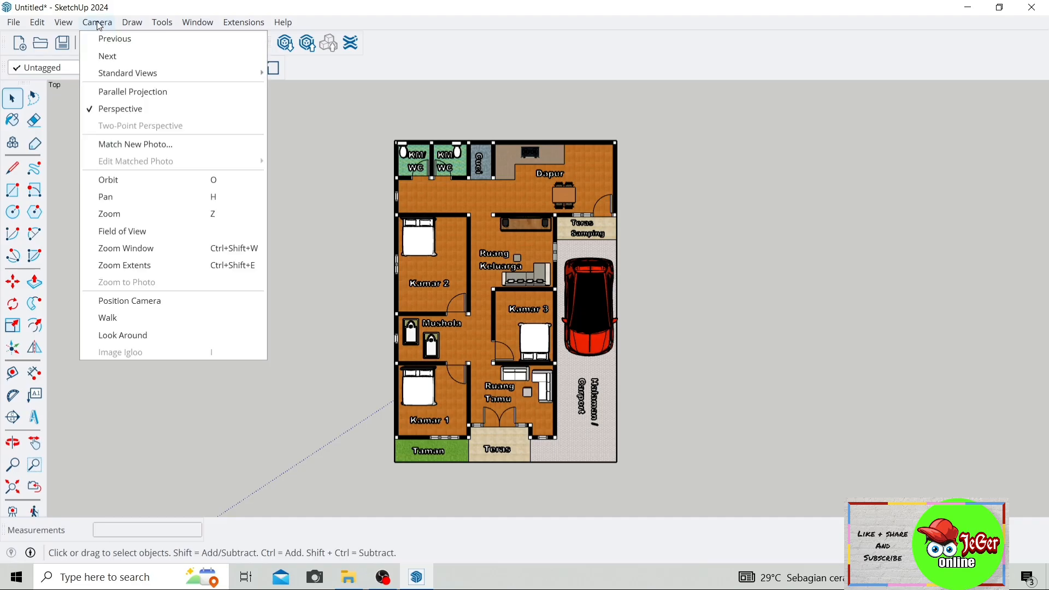
pyautogui.click(165, 94)
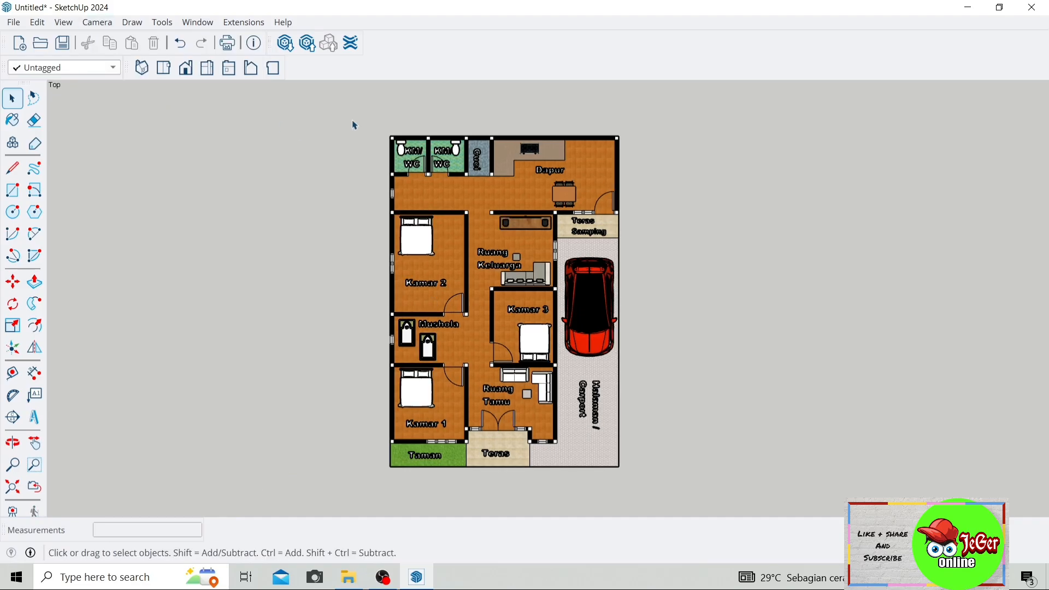
# Dimension the width of the Taman grass strip along the plan's front edge, placing the dimension outside the plan
pyautogui.click(34, 373)
pyautogui.scroll(5, 431, 487)
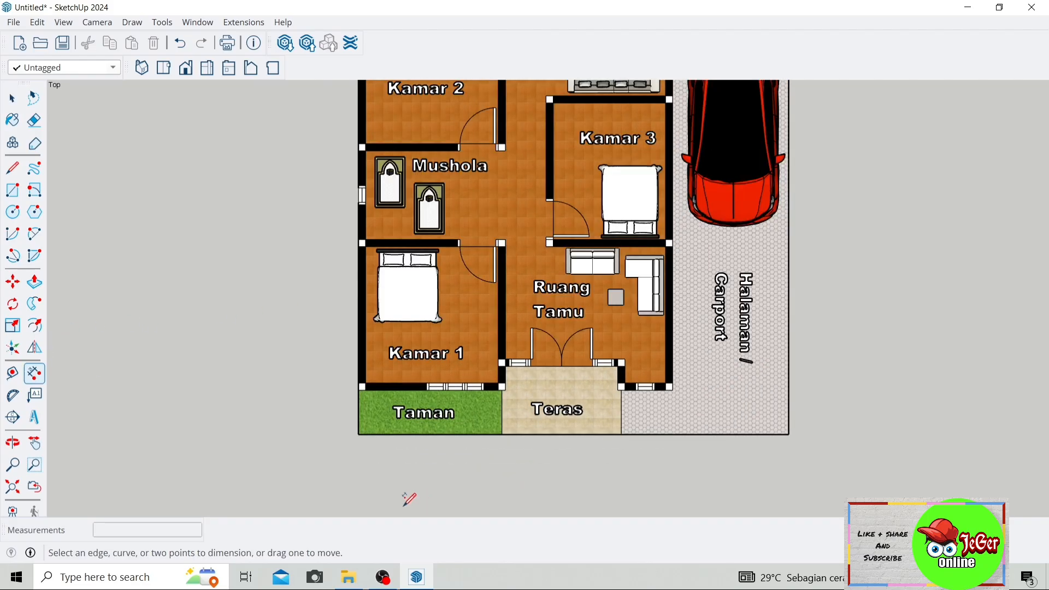
pyautogui.scroll(2, 393, 492)
pyautogui.click(342, 404)
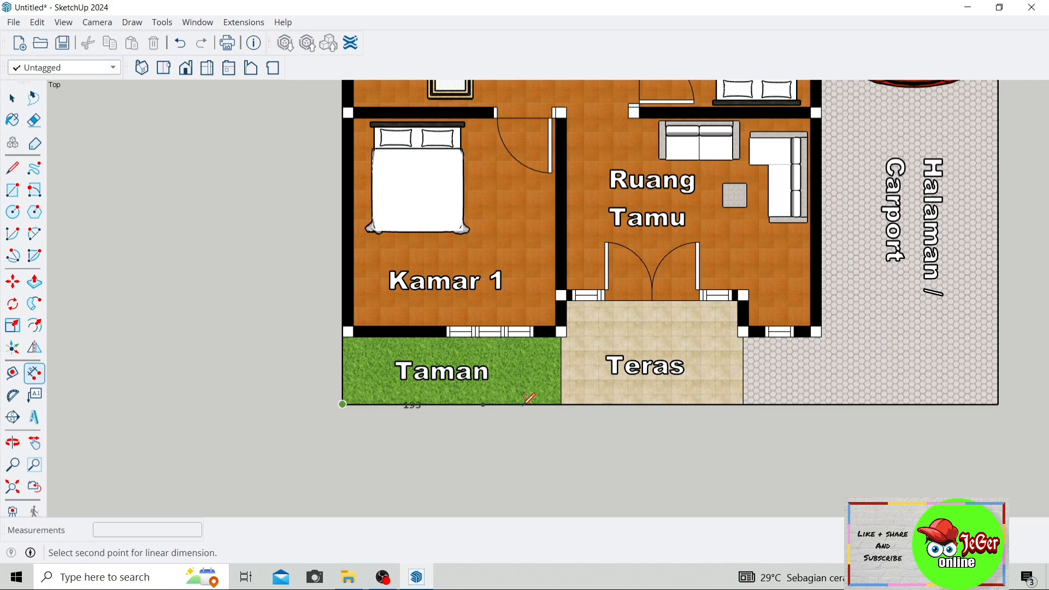
pyautogui.click(561, 404)
pyautogui.scroll(-2, 563, 418)
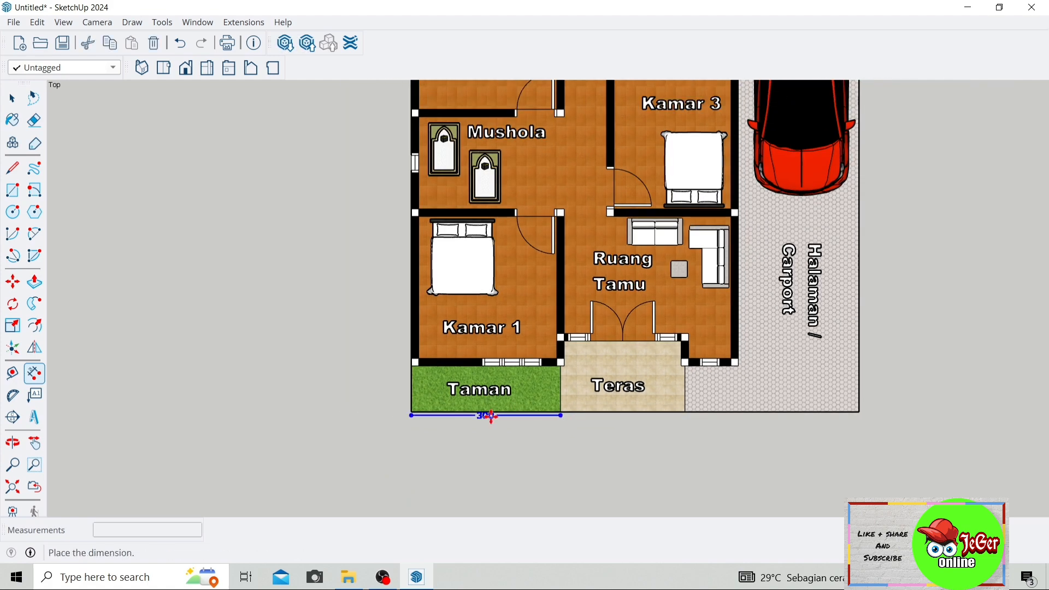
pyautogui.click(487, 450)
pyautogui.scroll(-2, 301, 389)
# Dimension the width of the front Teras along the plan's front edge, beside the Taman dimension
pyautogui.scroll(2, 472, 400)
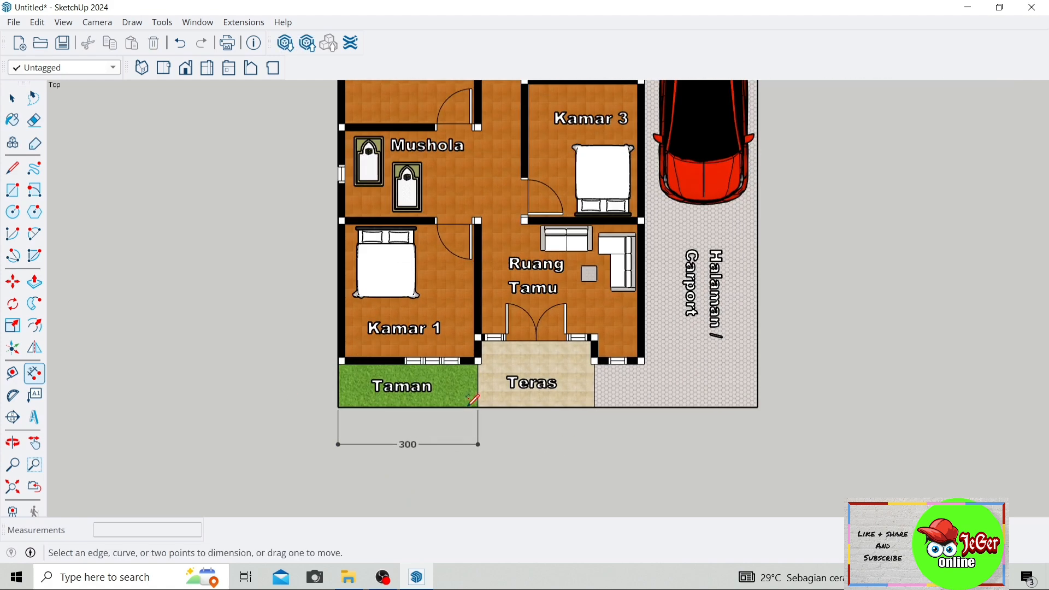
pyautogui.scroll(1, 470, 403)
pyautogui.click(479, 405)
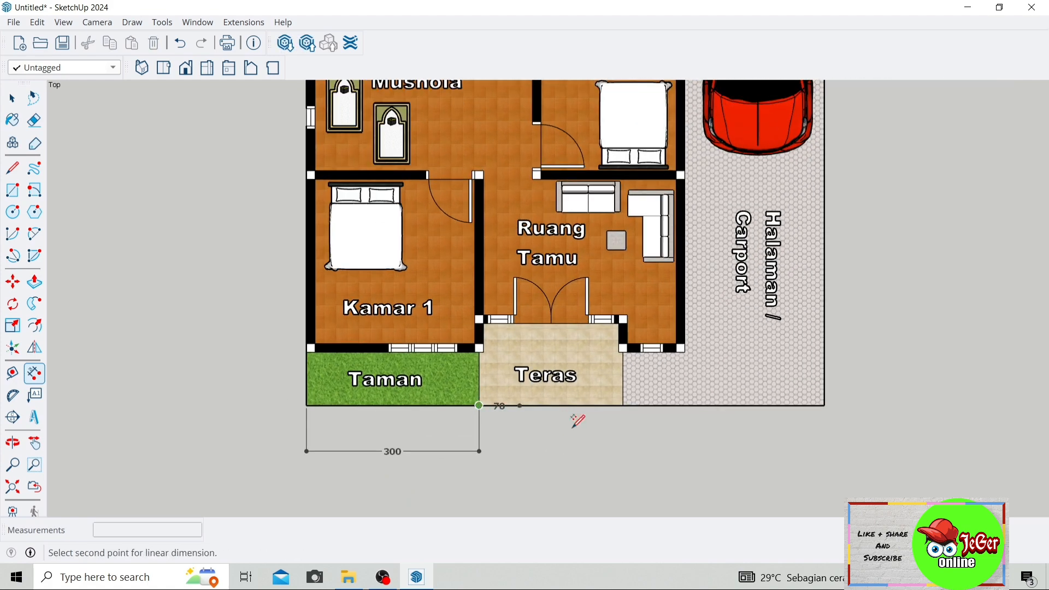
pyautogui.click(623, 405)
pyautogui.click(624, 450)
pyautogui.scroll(-1, 251, 347)
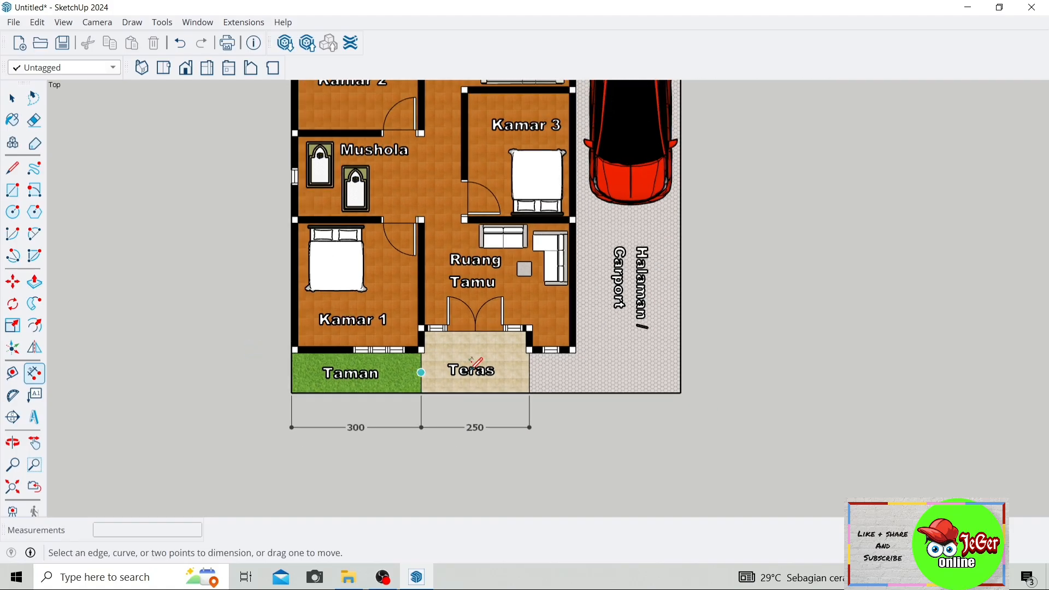
# Dimension the front edge of the paved carport from the Teras corner to the plan's outer corner
pyautogui.click(529, 392)
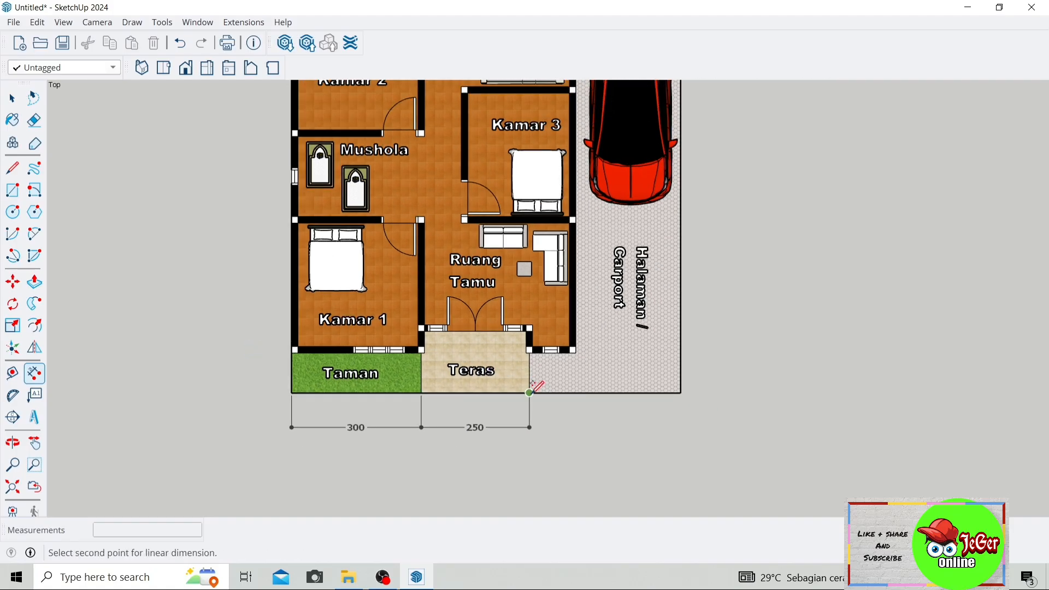
pyautogui.click(681, 392)
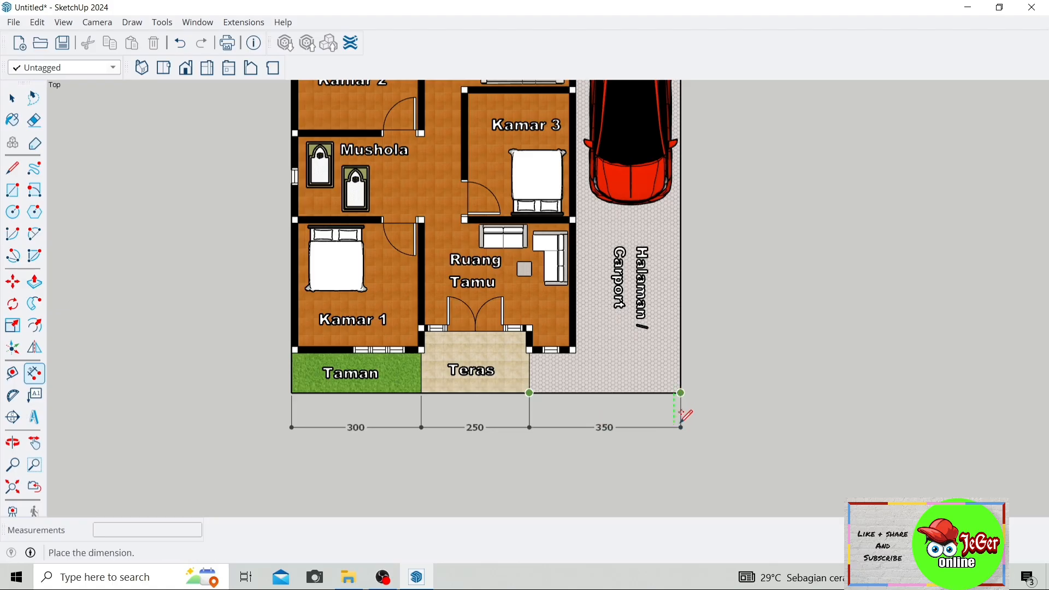
pyautogui.click(685, 416)
pyautogui.scroll(-3, 377, 371)
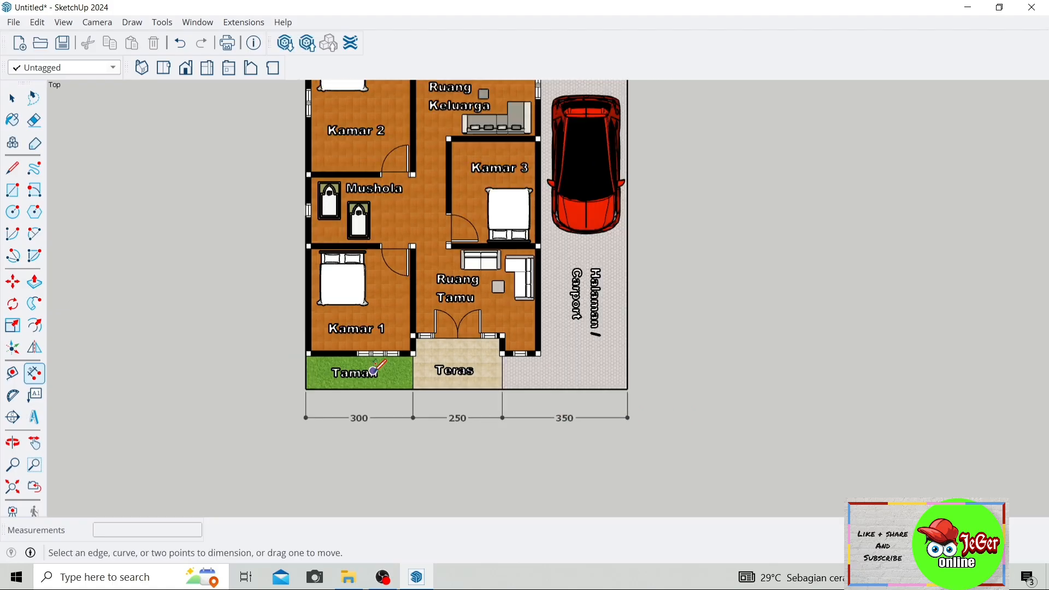
# Dimension the carport's outer edge from the front corner to the line of the Kamar 1 front wall
pyautogui.scroll(1, 529, 346)
pyautogui.scroll(2, 437, 306)
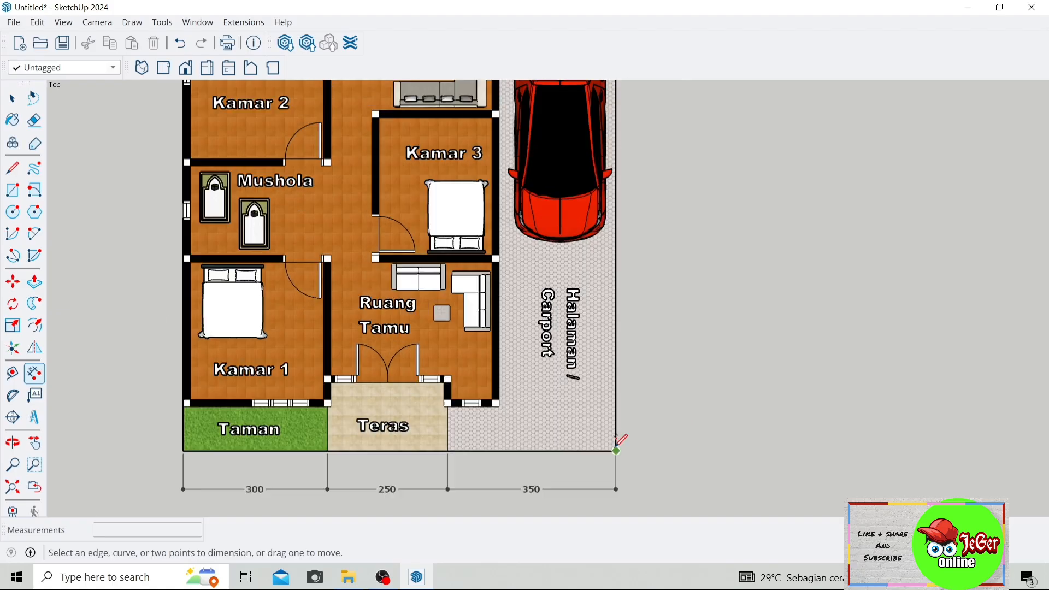
pyautogui.click(616, 451)
pyautogui.click(616, 403)
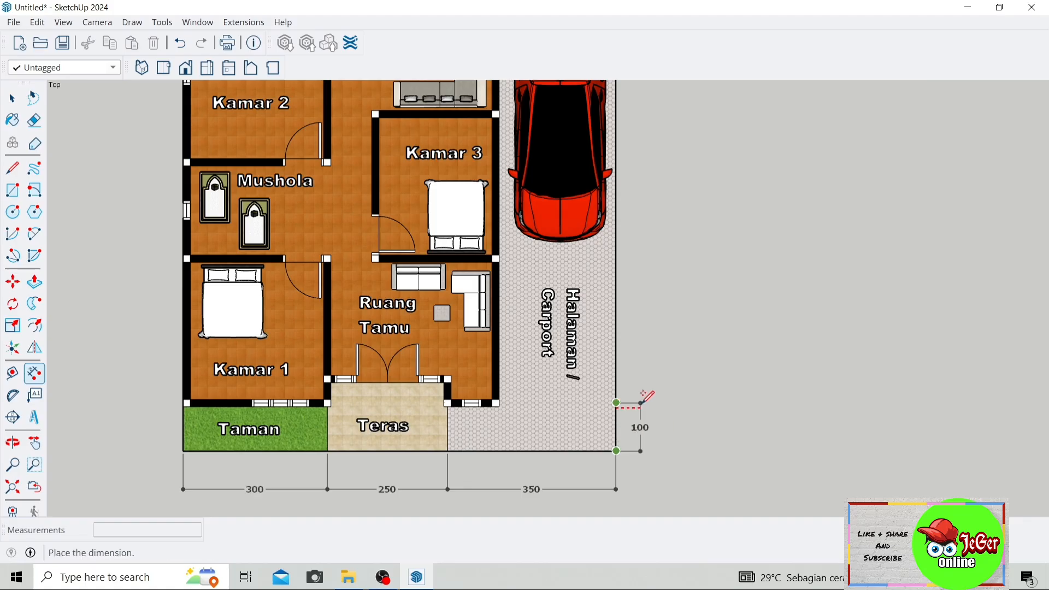
pyautogui.click(653, 403)
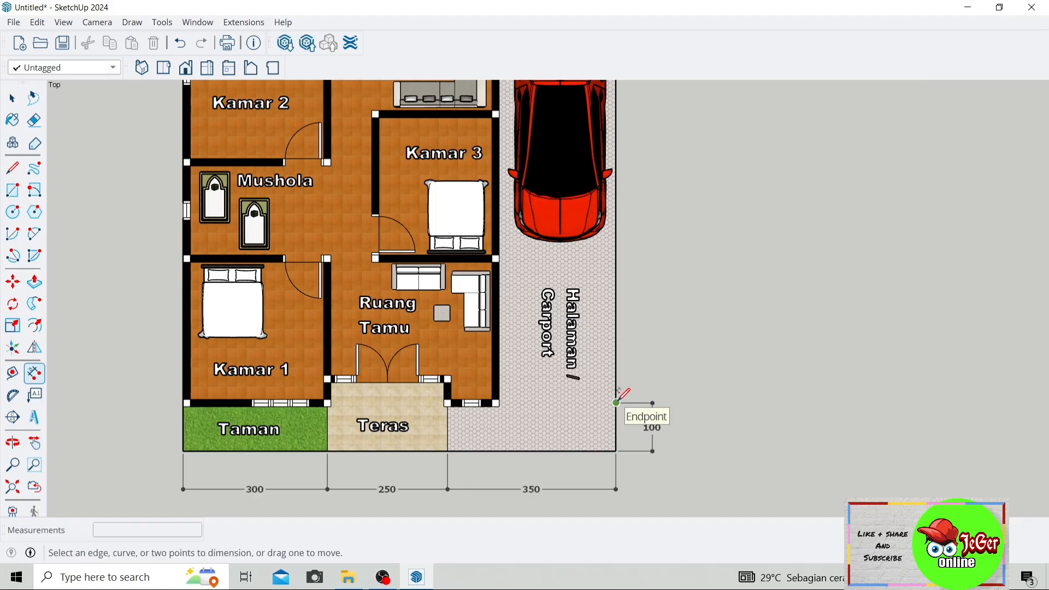
# Dimension the carport's outer edge along the depth of Kamar 1 and pull the dimension outward beside the previous one
pyautogui.click(617, 403)
pyautogui.click(617, 259)
pyautogui.click(620, 258)
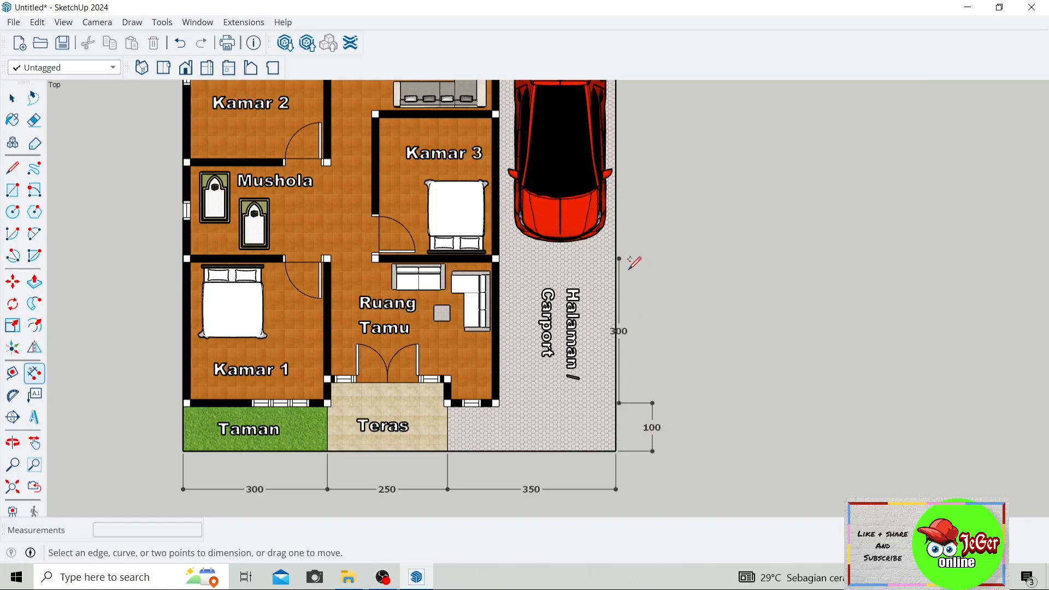
pyautogui.click(619, 331)
pyautogui.click(651, 331)
pyautogui.scroll(-3, 645, 342)
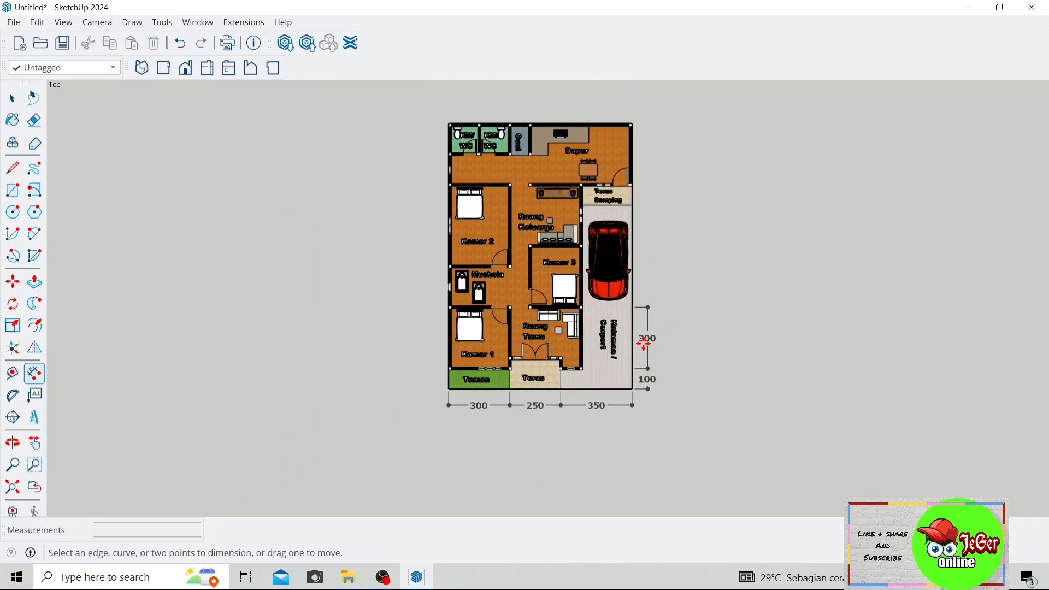
# Shift the three front-edge dimensions slightly farther from the plan and align them on one common line
pyautogui.click(34, 443)
pyautogui.moveTo(481, 404); pyautogui.dragTo(472, 440)
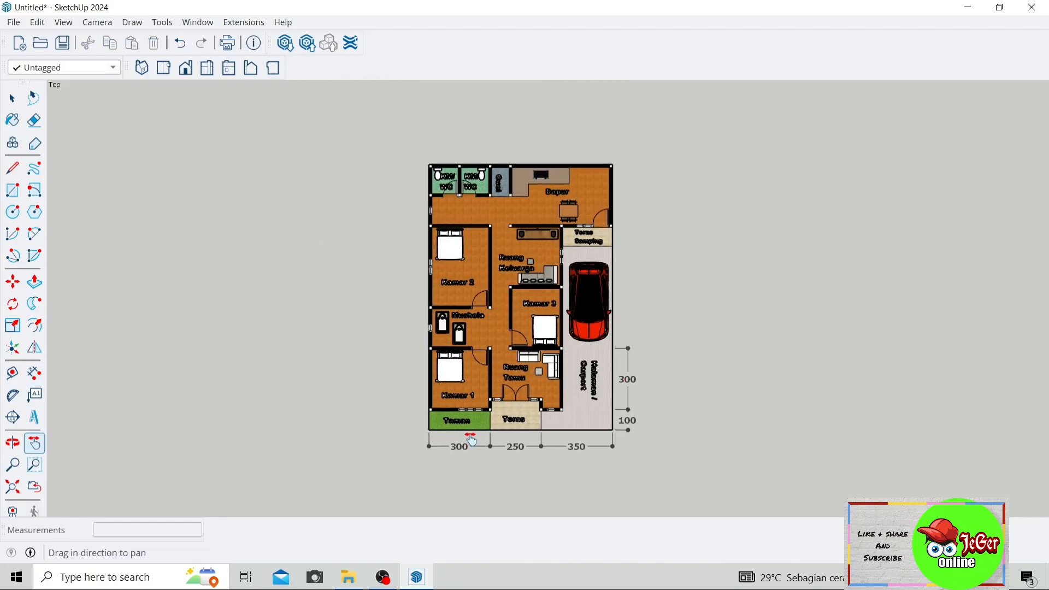
pyautogui.click(34, 373)
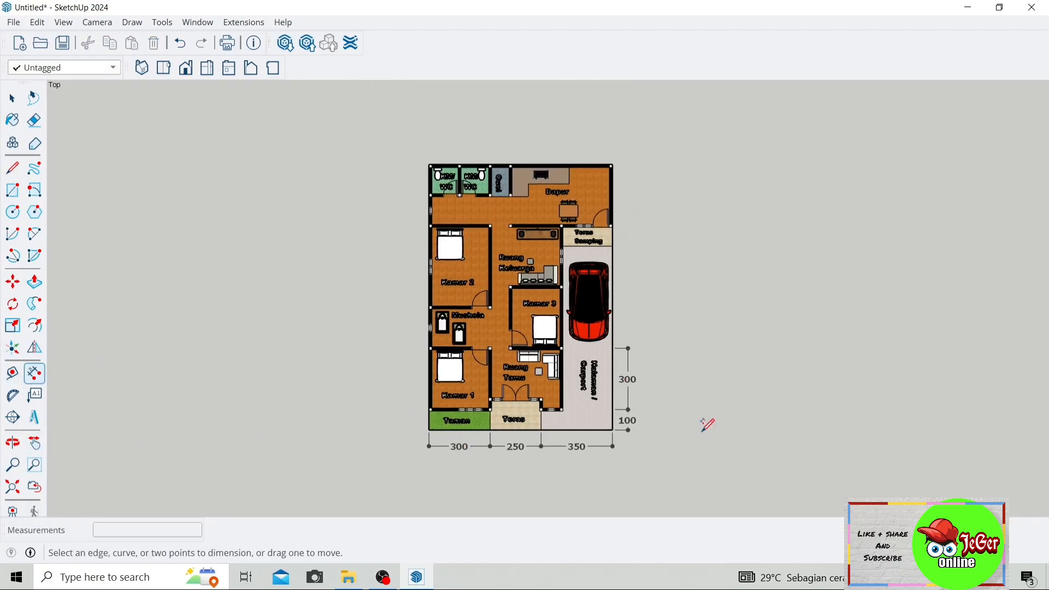
pyautogui.scroll(2, 629, 393)
pyautogui.scroll(3, 602, 415)
pyautogui.scroll(-4, 591, 460)
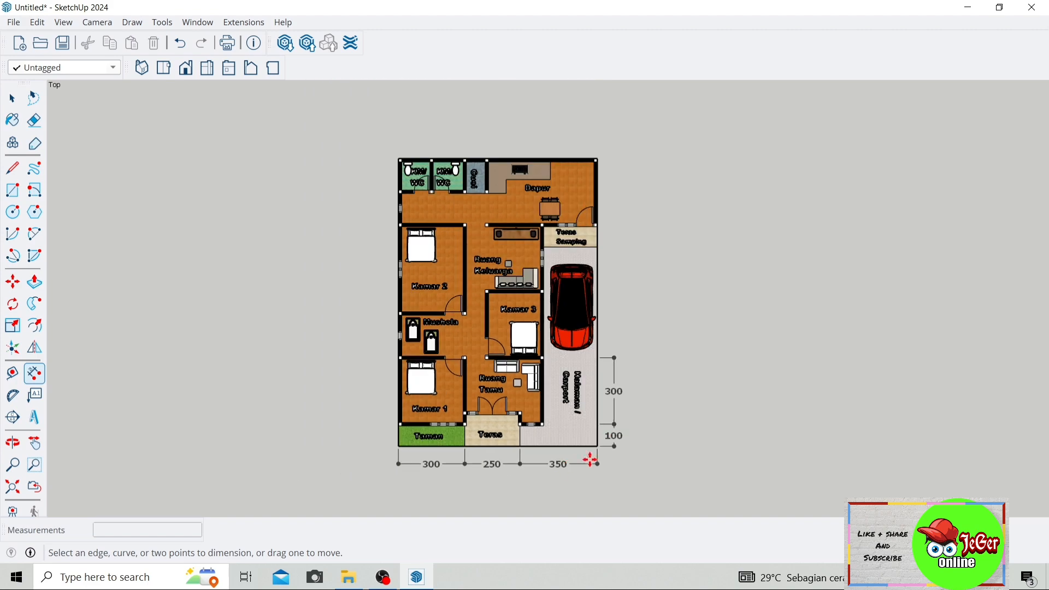
pyautogui.scroll(3, 435, 471)
pyautogui.click(430, 465)
pyautogui.click(430, 467)
pyautogui.click(545, 459)
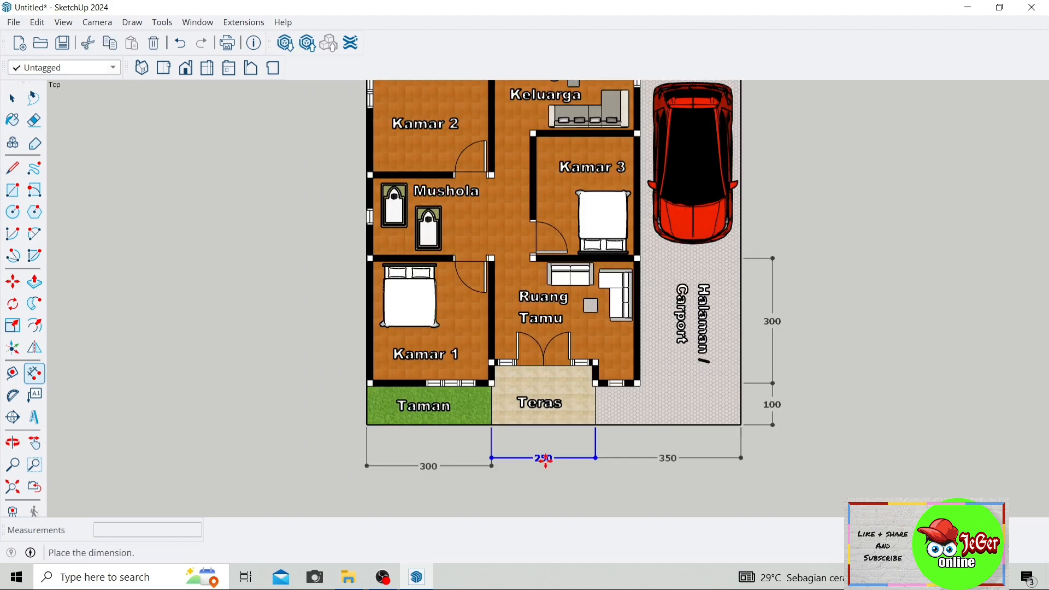
pyautogui.click(545, 466)
pyautogui.click(667, 458)
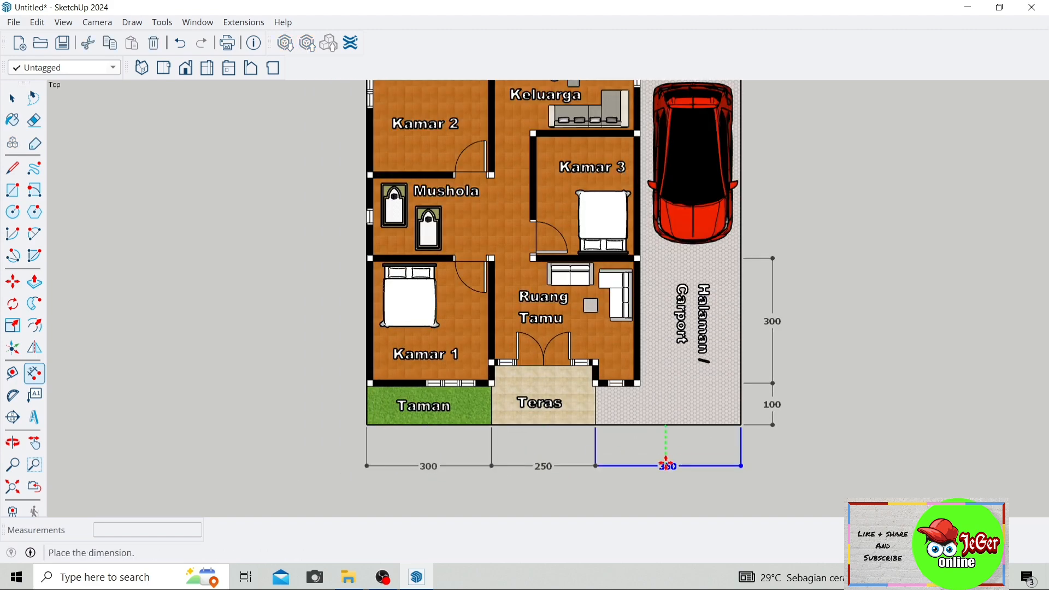
pyautogui.click(667, 465)
# Shift the two dimensions beside the carport farther outward and align them with each other
pyautogui.scroll(3, 781, 377)
pyautogui.click(773, 422)
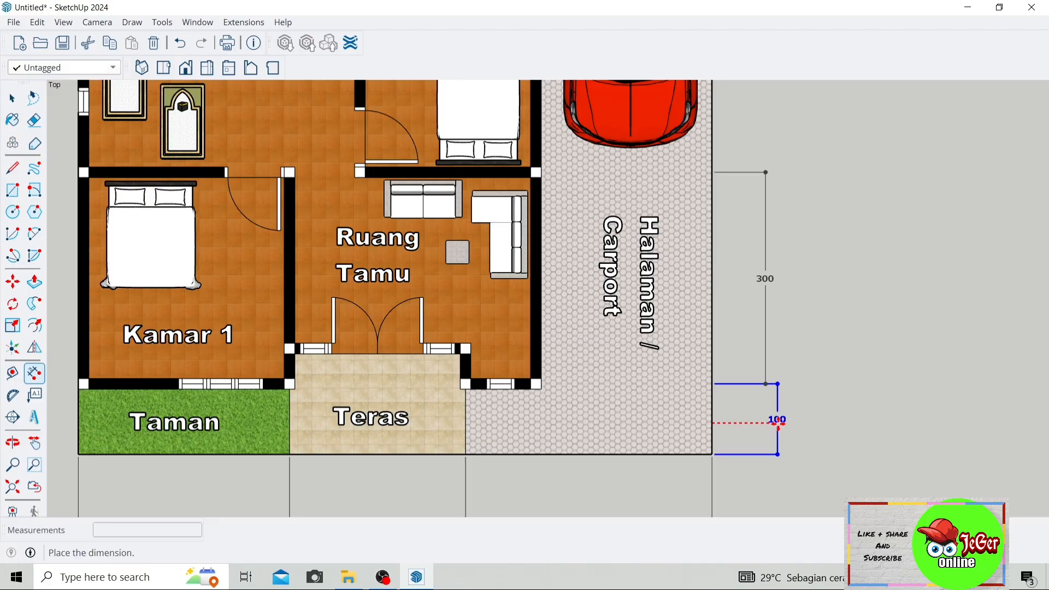
pyautogui.click(777, 423)
pyautogui.click(764, 281)
pyautogui.click(776, 284)
pyautogui.scroll(-2, 745, 297)
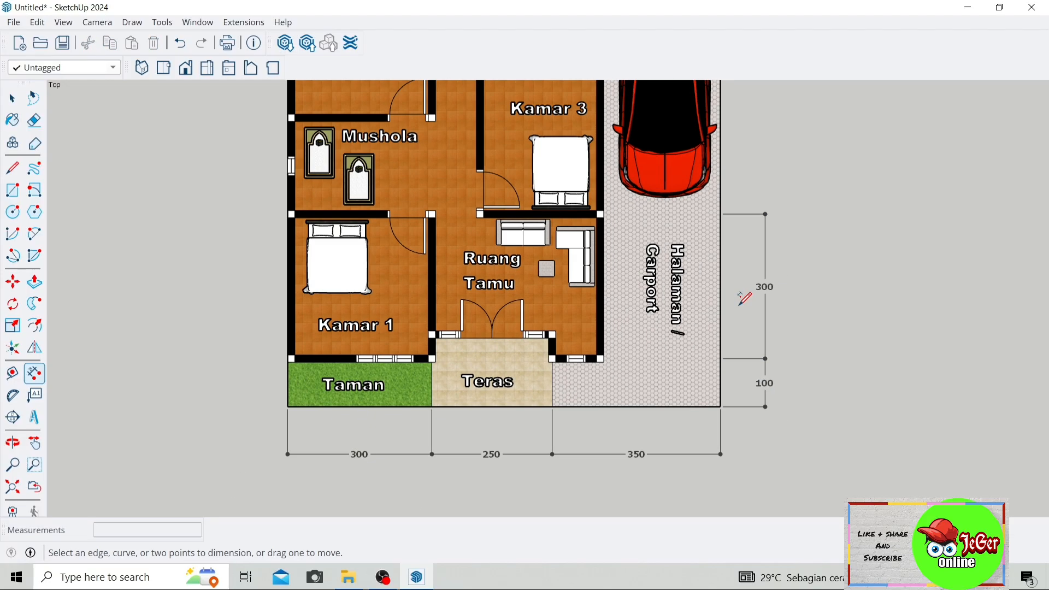
# Dimension the carport's outer edge along the depth of Kamar 3, in line with the existing side dimensions
pyautogui.scroll(-1, 745, 298)
pyautogui.scroll(3, 764, 174)
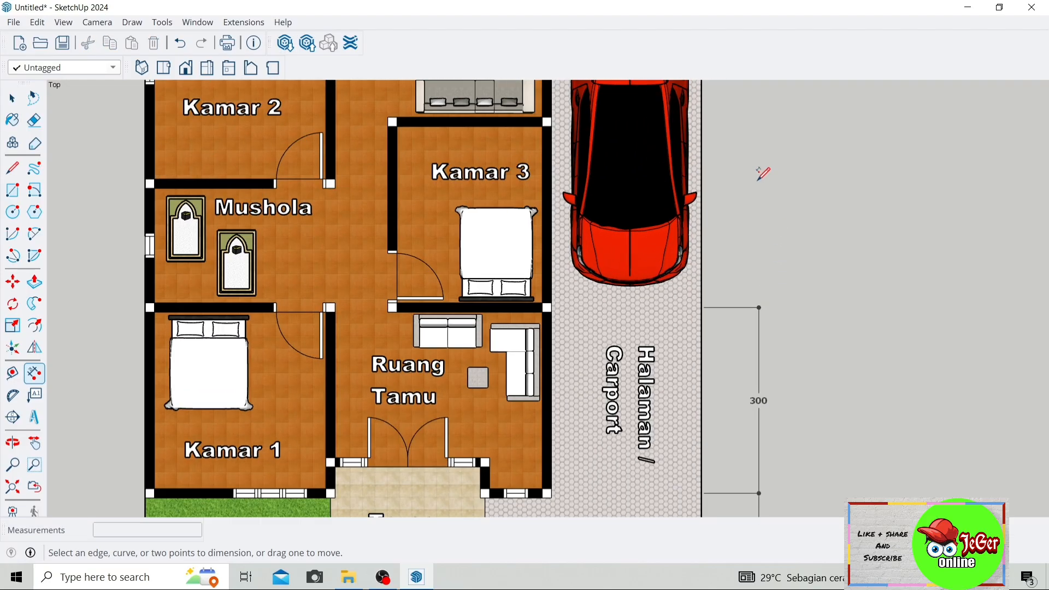
pyautogui.click(702, 307)
pyautogui.scroll(-3, 705, 292)
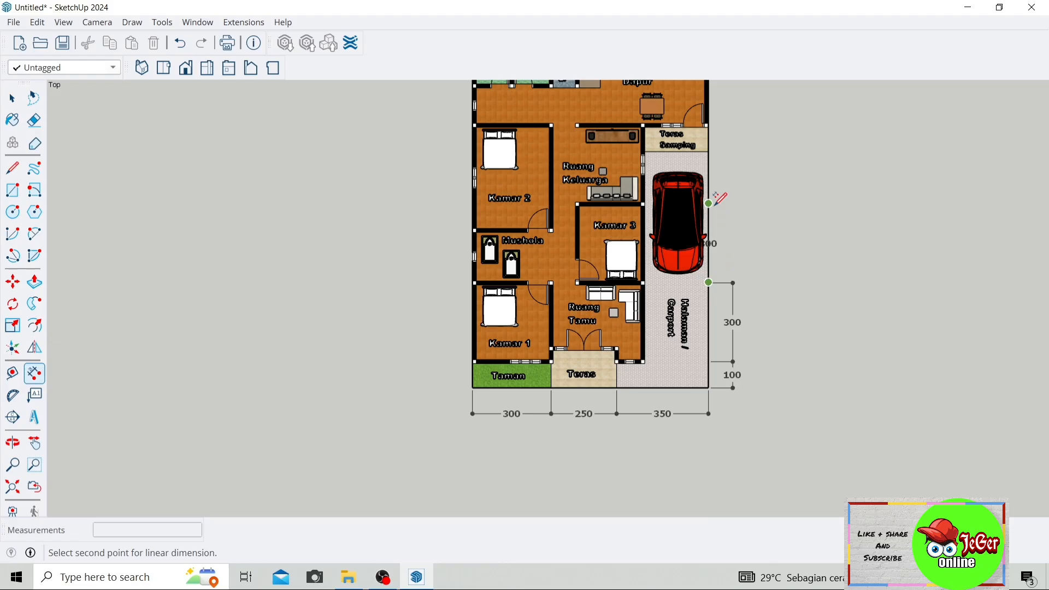
pyautogui.click(709, 203)
pyautogui.click(733, 205)
pyautogui.scroll(-2, 734, 139)
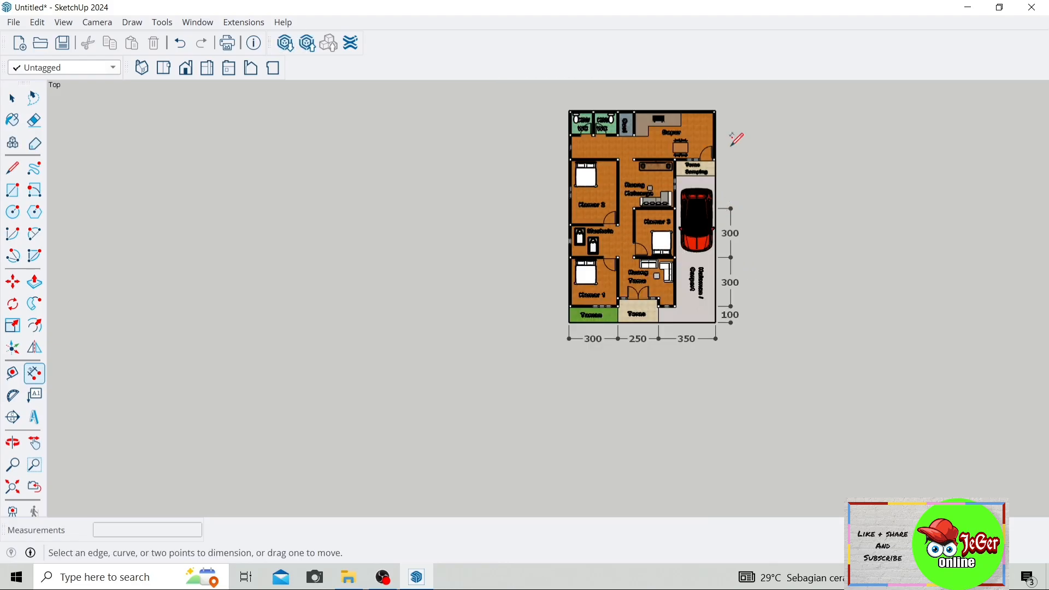
# Dimension the carport's outer edge from the Kamar 3 rear wall line to Teras Samping and pull the dimension outward
pyautogui.scroll(5, 733, 147)
pyautogui.click(691, 325)
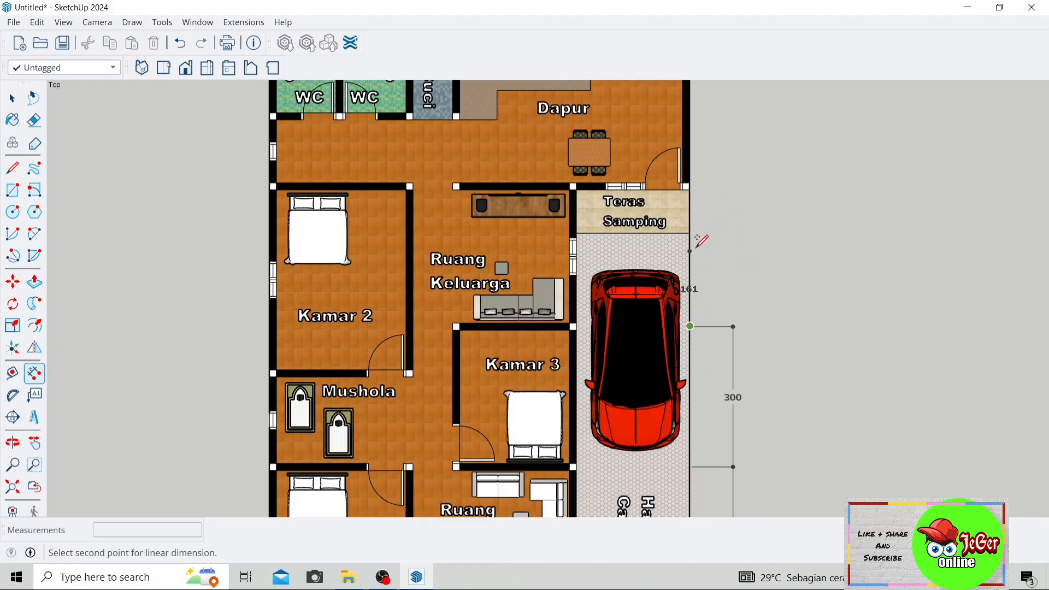
pyautogui.doubleClick(690, 233)
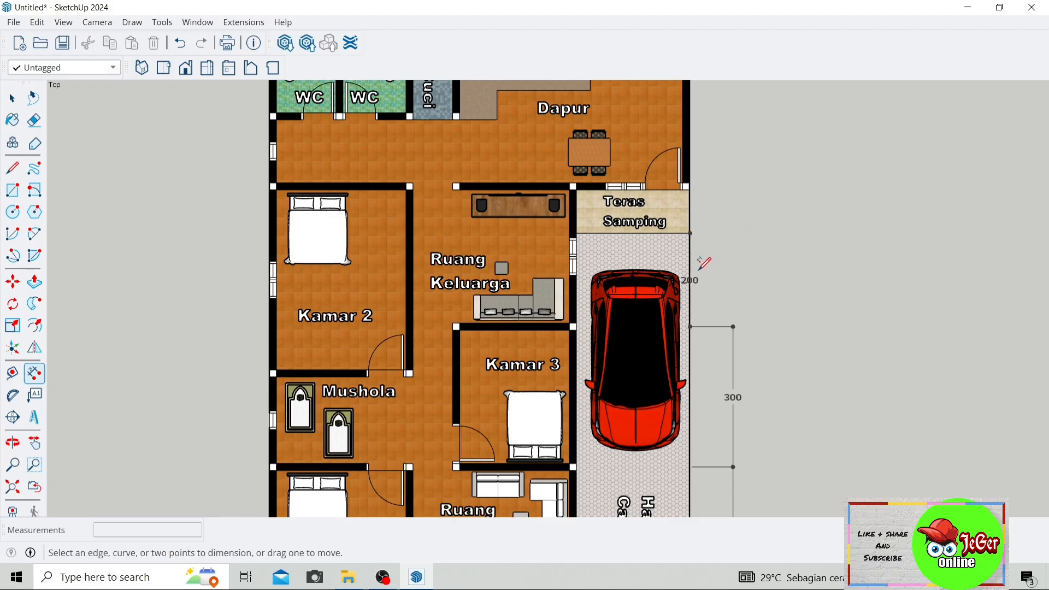
pyautogui.moveTo(691, 280); pyautogui.dragTo(724, 281)
# Dimension the depth of Teras Samping up to the kitchen wall's centreline, in line with the adjacent side dimension
pyautogui.click(691, 234)
pyautogui.scroll(3, 692, 188)
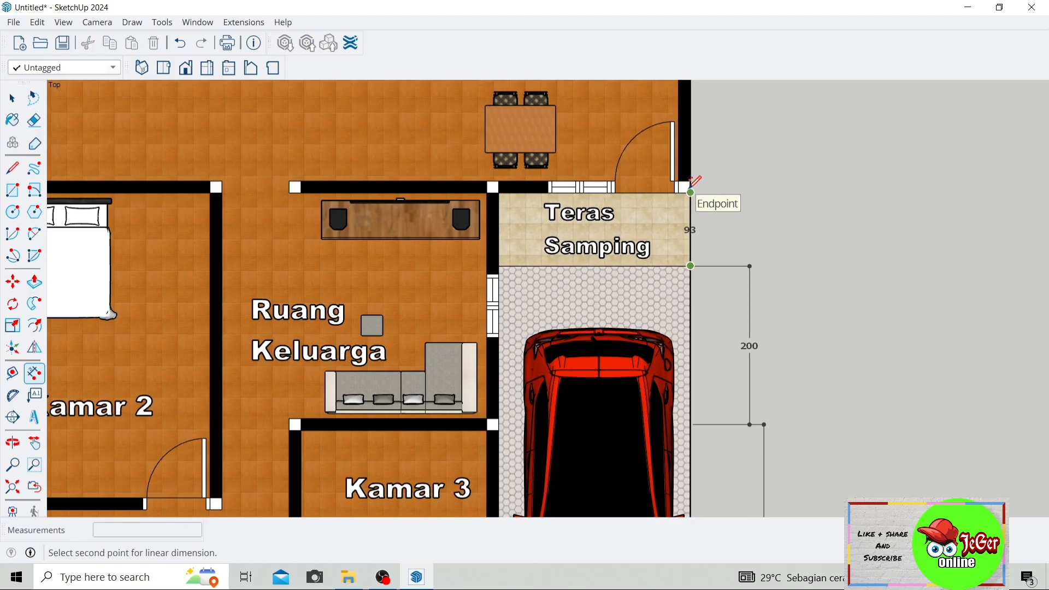
pyautogui.scroll(3, 691, 188)
pyautogui.click(692, 185)
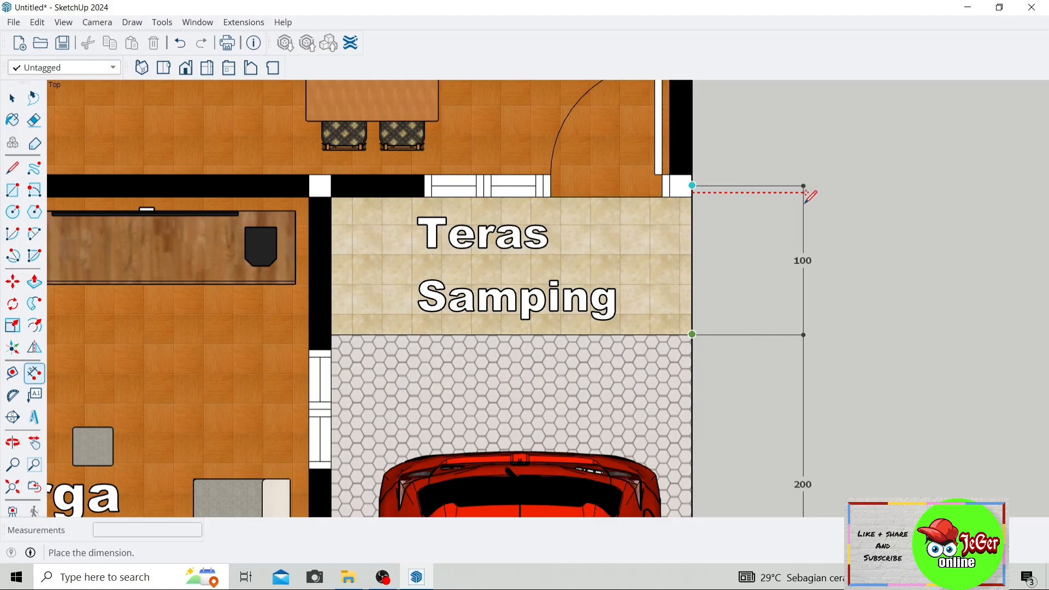
pyautogui.click(806, 193)
pyautogui.scroll(-6, 717, 215)
# Dimension the outer side wall of the Dapur from the Teras Samping wall to the rear corner
pyautogui.scroll(4, 719, 139)
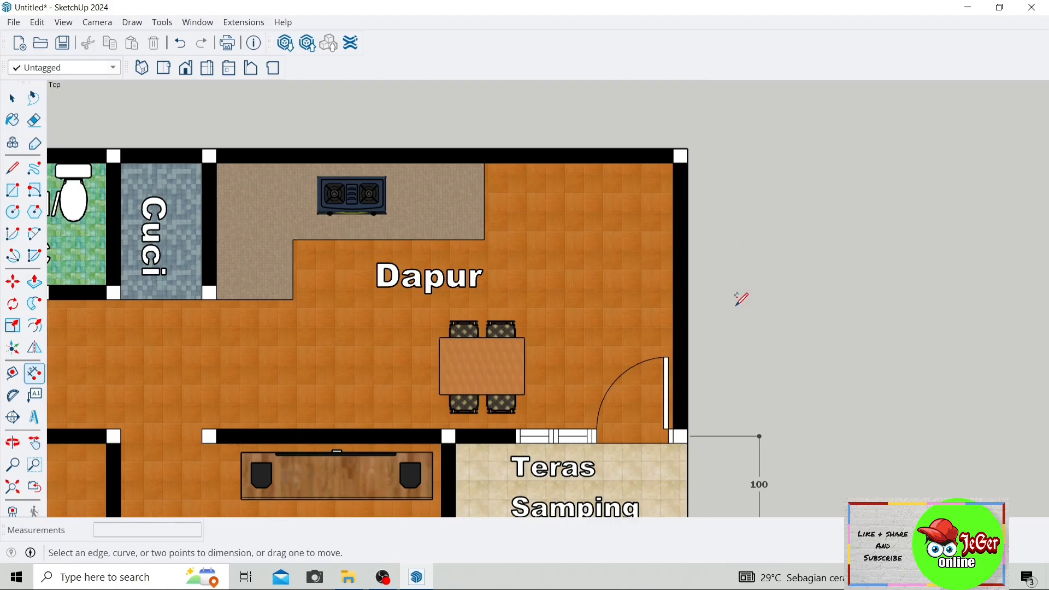
pyautogui.scroll(3, 691, 432)
pyautogui.click(686, 429)
pyautogui.scroll(-5, 701, 399)
pyautogui.click(694, 229)
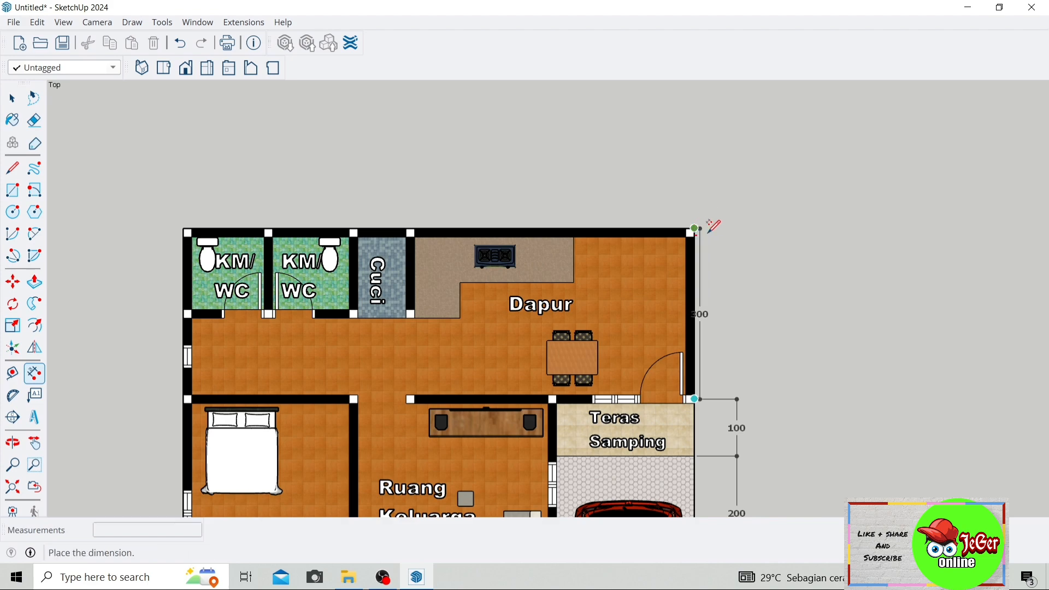
pyautogui.click(738, 242)
# Dimension the rear wall from the Dapur's outer corner to the column beside Cuci, placing the dimension behind the plan
pyautogui.click(695, 228)
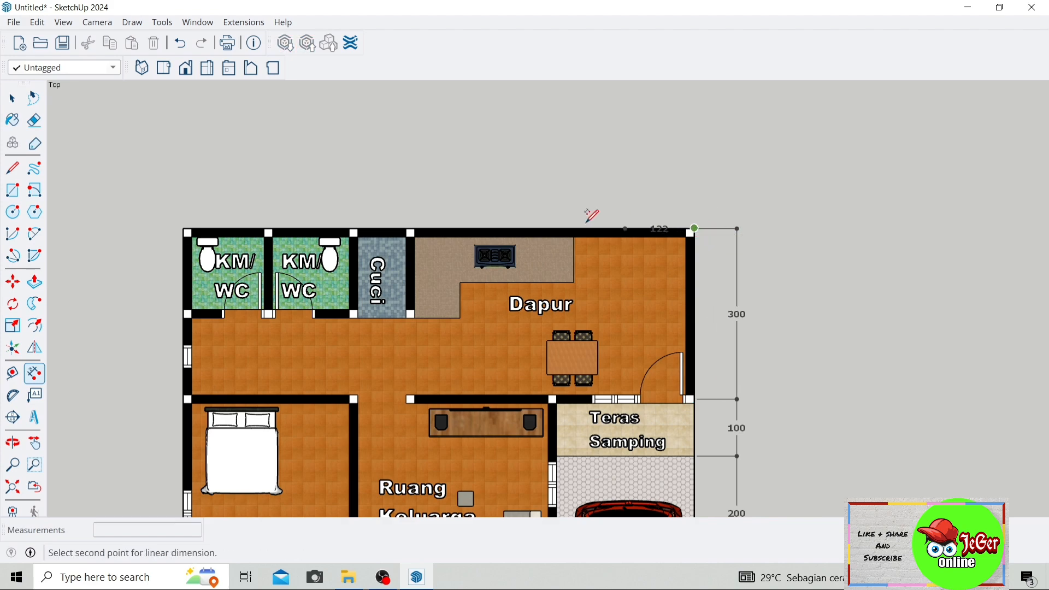
pyautogui.scroll(3, 405, 225)
pyautogui.click(425, 222)
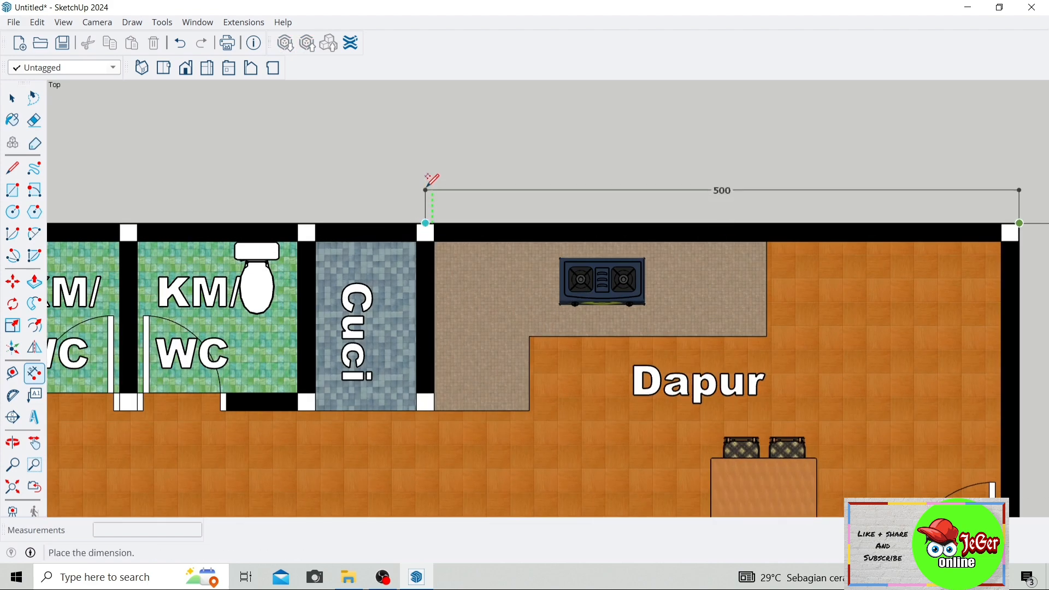
pyautogui.scroll(-2, 427, 183)
pyautogui.scroll(-2, 430, 177)
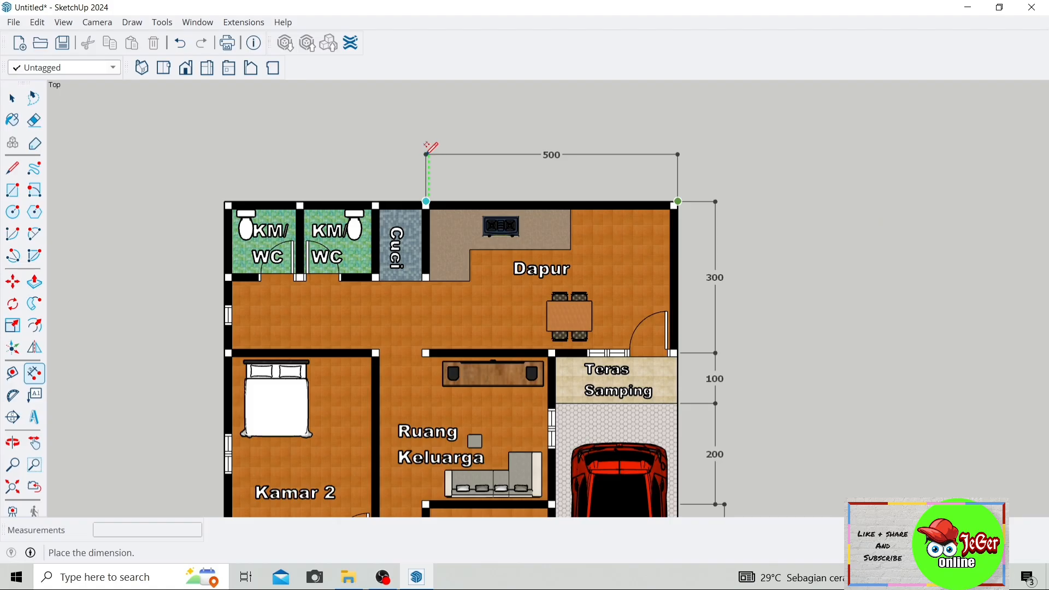
pyautogui.click(428, 153)
pyautogui.scroll(4, 178, 164)
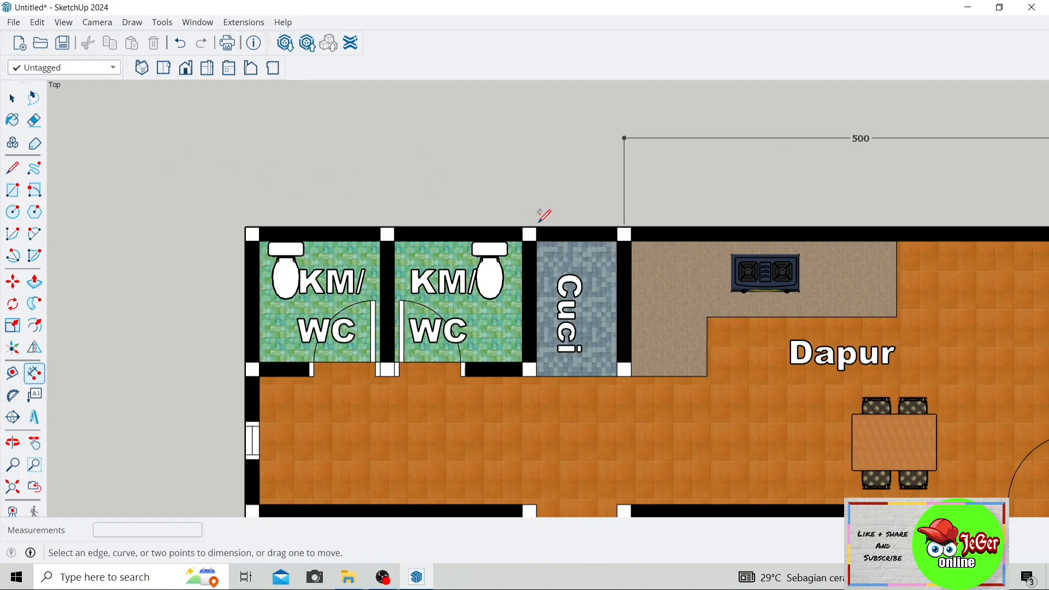
pyautogui.scroll(2, 624, 226)
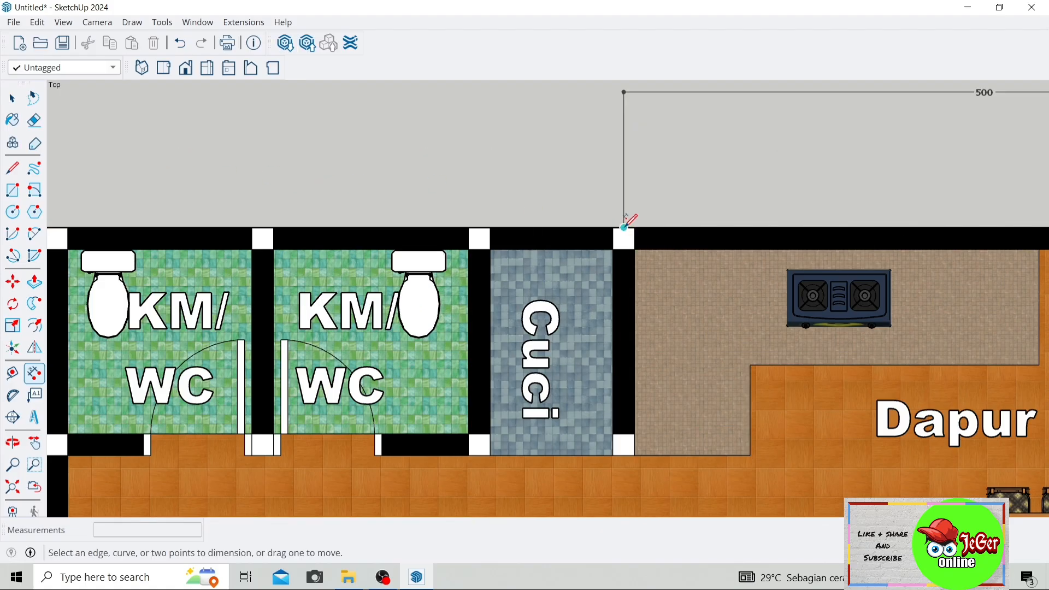
# Dimension the rear wall of Cuci between its two columns, in line with the adjacent rear Dapur dimension
pyautogui.click(624, 228)
pyautogui.click(480, 227)
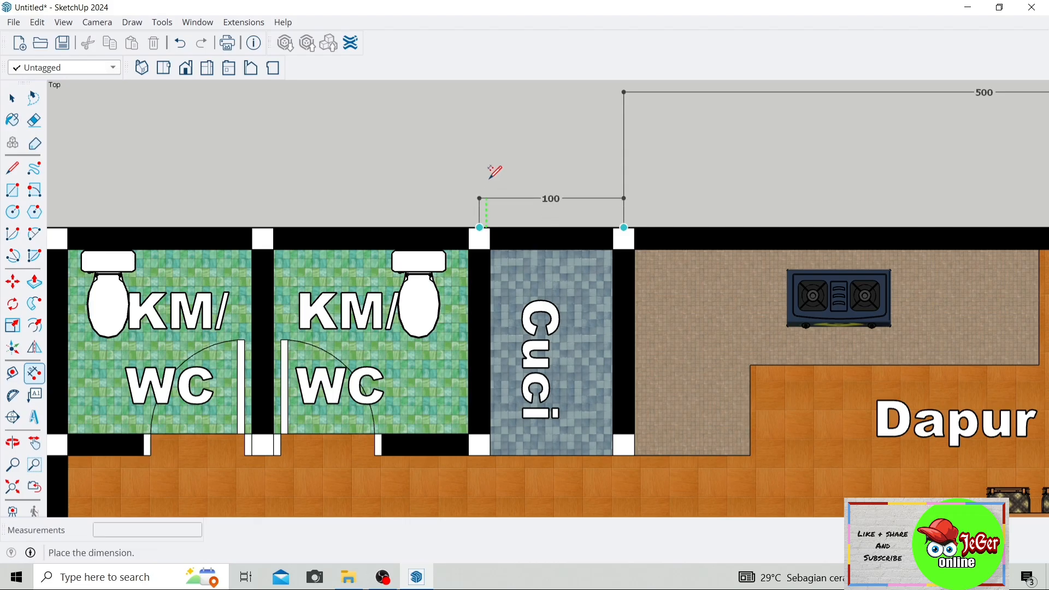
pyautogui.click(502, 89)
# Dimension the rear wall of the KM/WC next to Cuci up to the partition column, in line with the other rear dimensions
pyautogui.scroll(-2, 522, 148)
pyautogui.scroll(3, 494, 168)
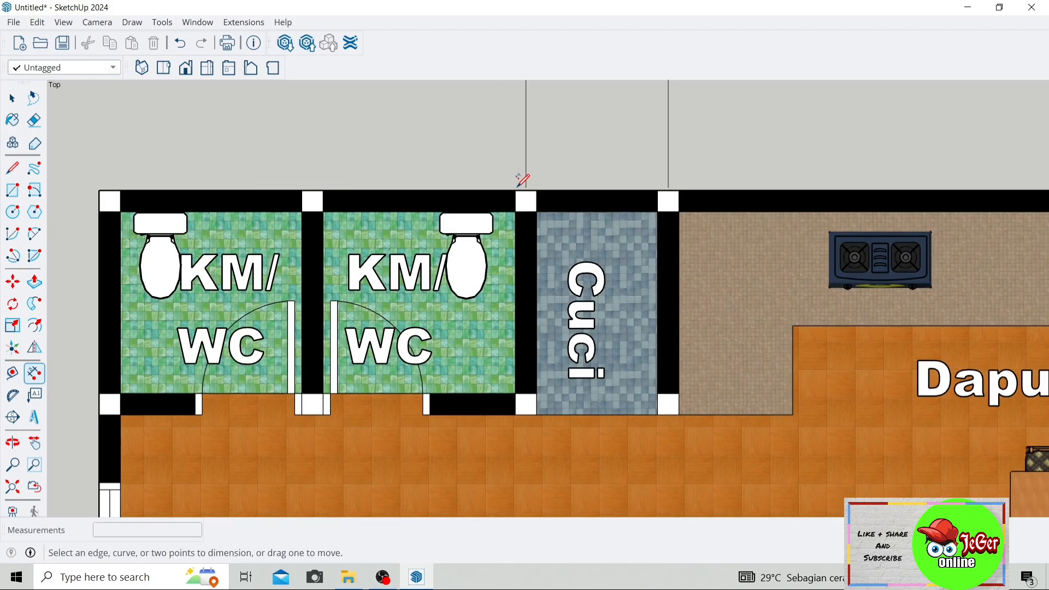
pyautogui.click(526, 188)
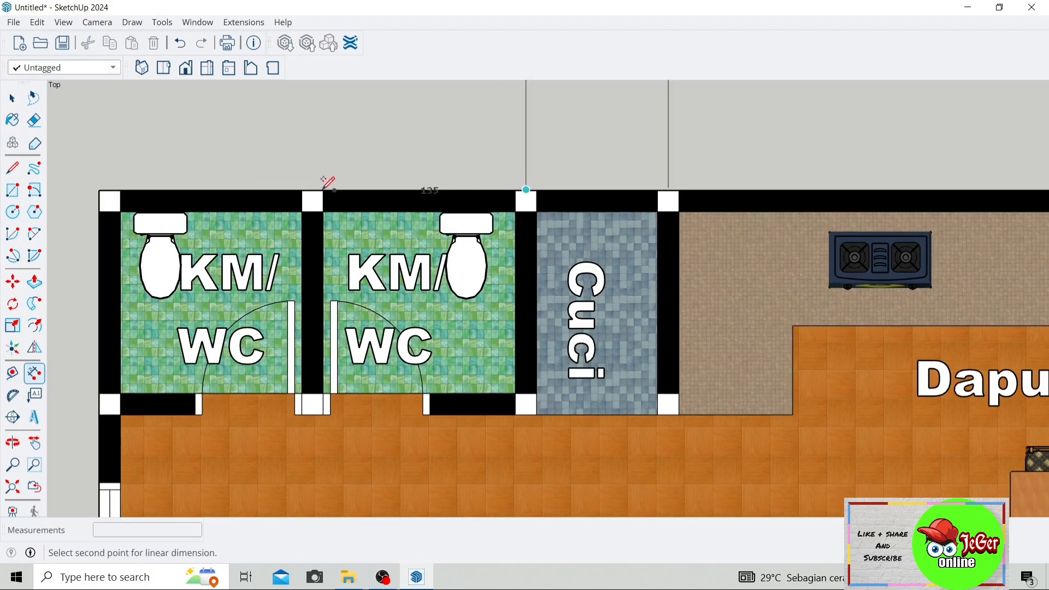
pyautogui.click(313, 190)
pyautogui.scroll(-3, 326, 165)
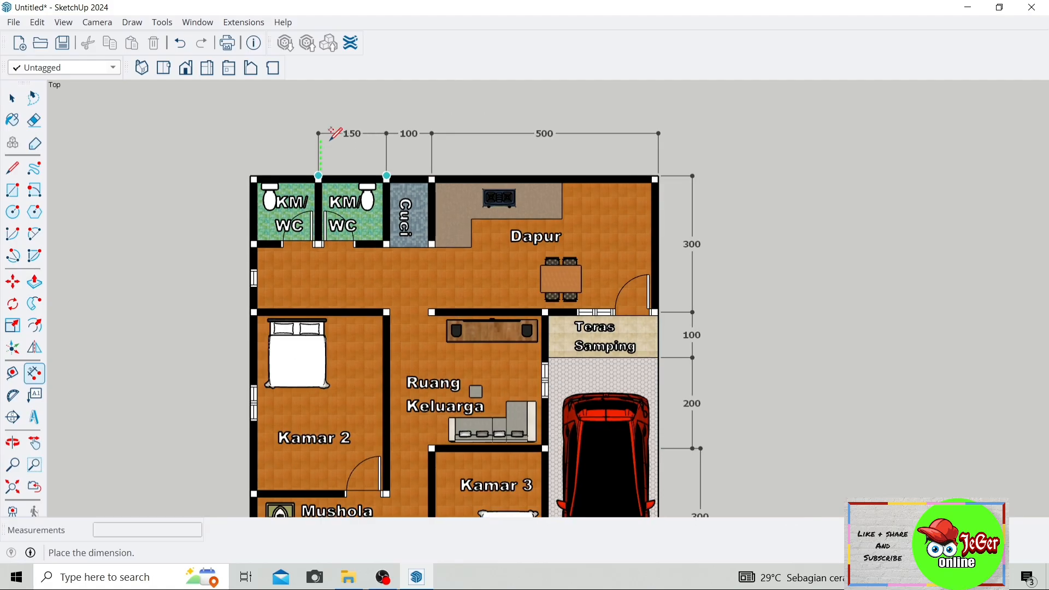
pyautogui.click(335, 133)
# Dimension the rear wall of the outer KM/WC to the house corner and pull the dimension out to the rear dimension line
pyautogui.scroll(4, 220, 114)
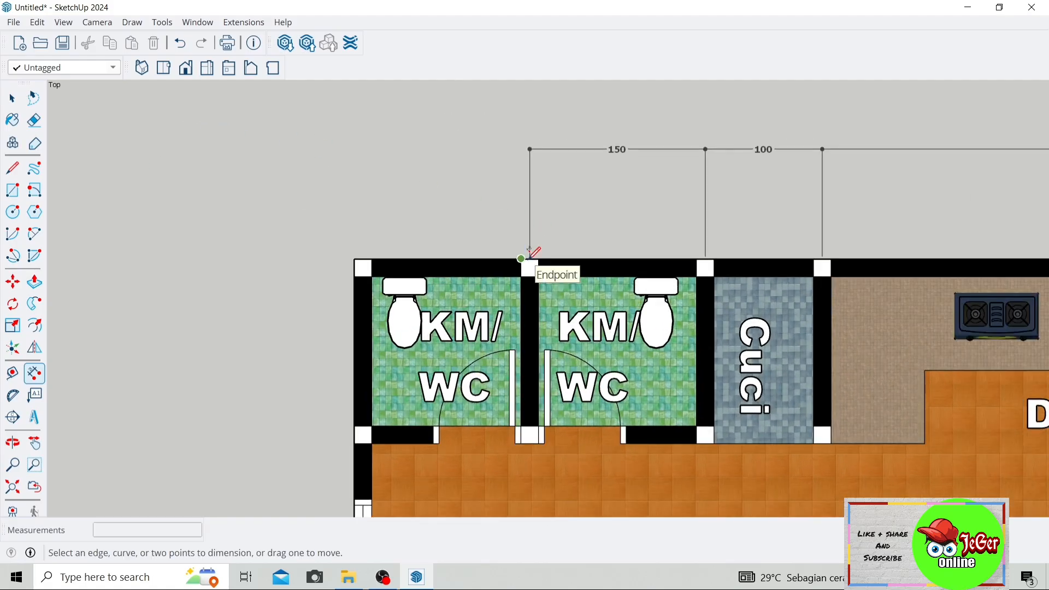
pyautogui.scroll(3, 529, 254)
pyautogui.click(530, 258)
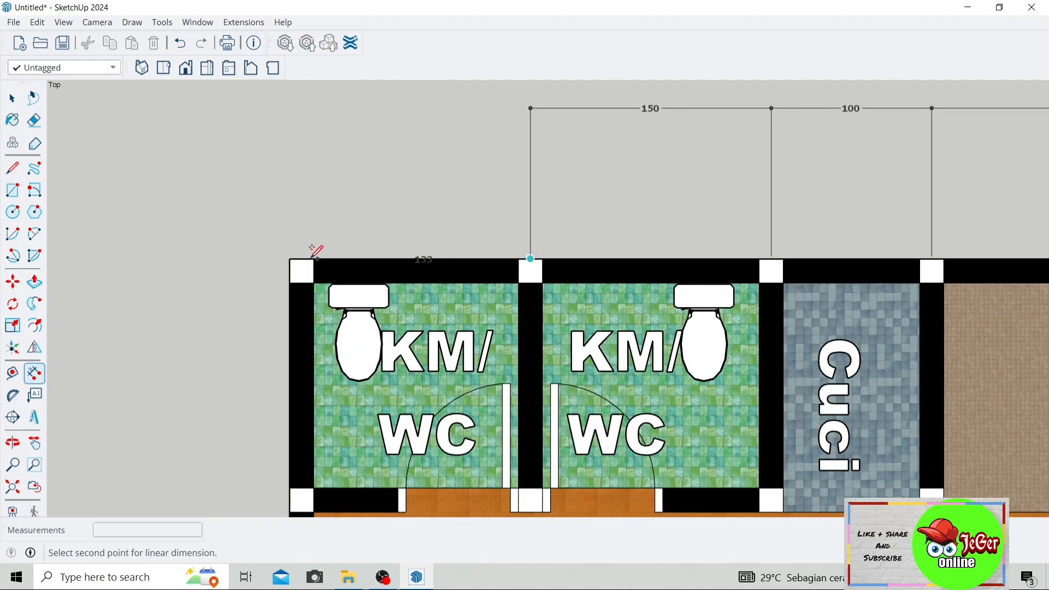
pyautogui.doubleClick(290, 257)
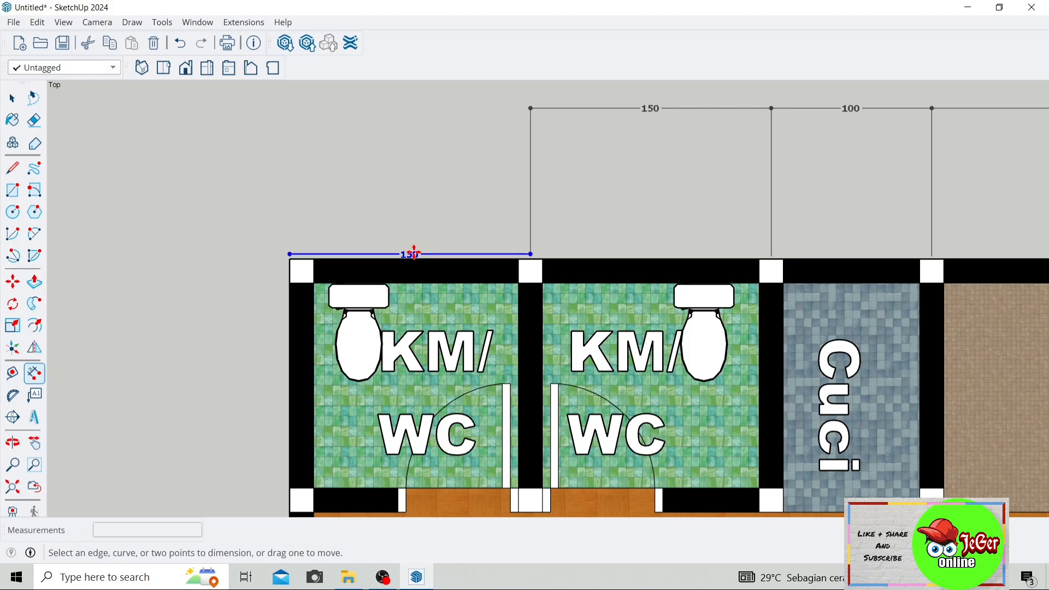
pyautogui.click(410, 253)
pyautogui.click(428, 107)
pyautogui.scroll(-6, 542, 137)
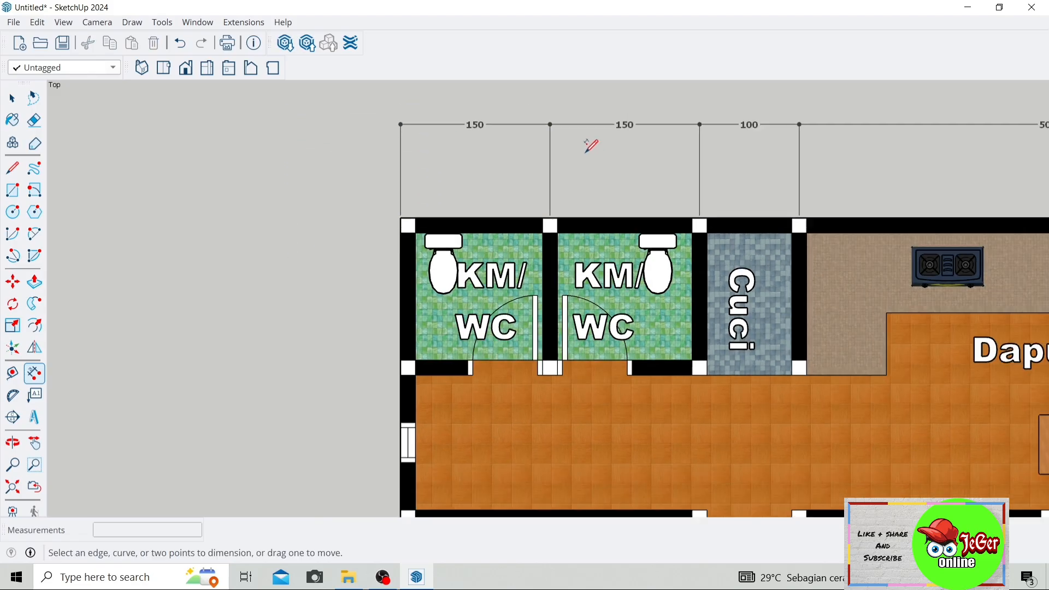
# Dimension the outer side wall of the corner KM/WC from the rear corner to its front wall's centreline, outside the plan
pyautogui.scroll(3, 488, 159)
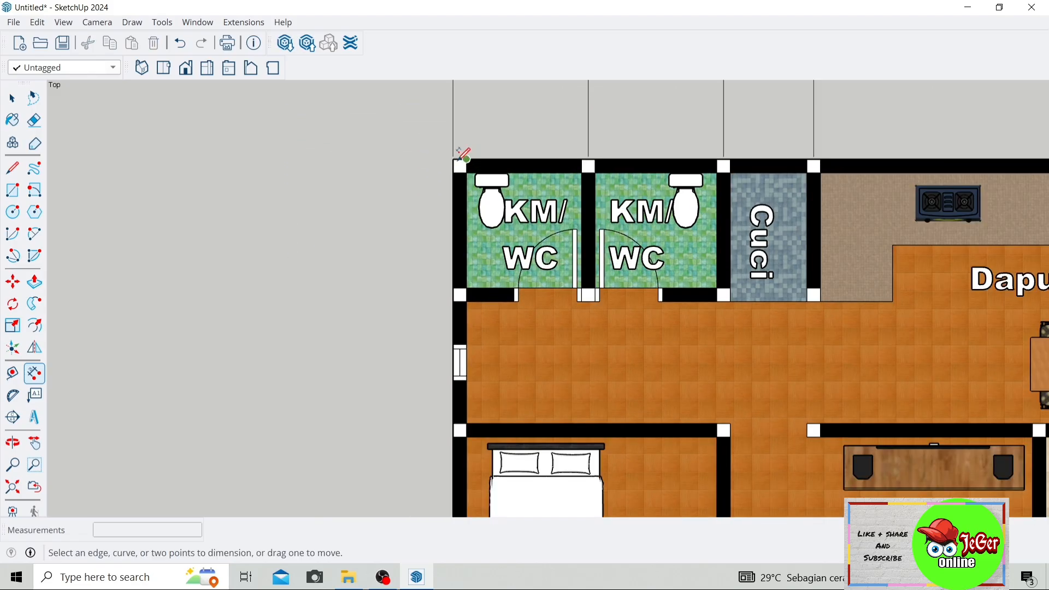
pyautogui.click(460, 163)
pyautogui.scroll(2, 448, 295)
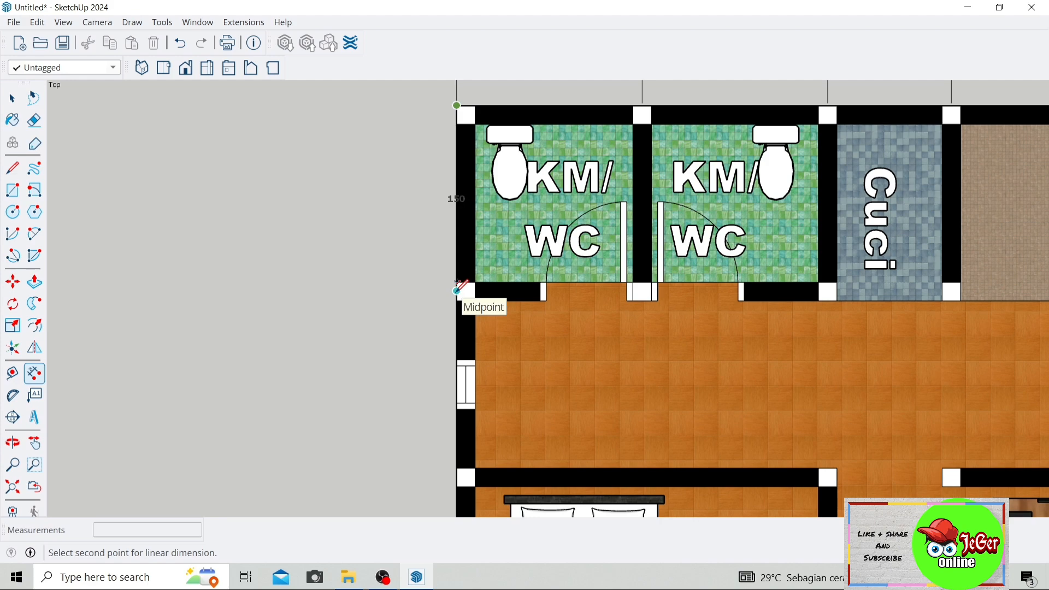
pyautogui.click(457, 291)
pyautogui.click(375, 277)
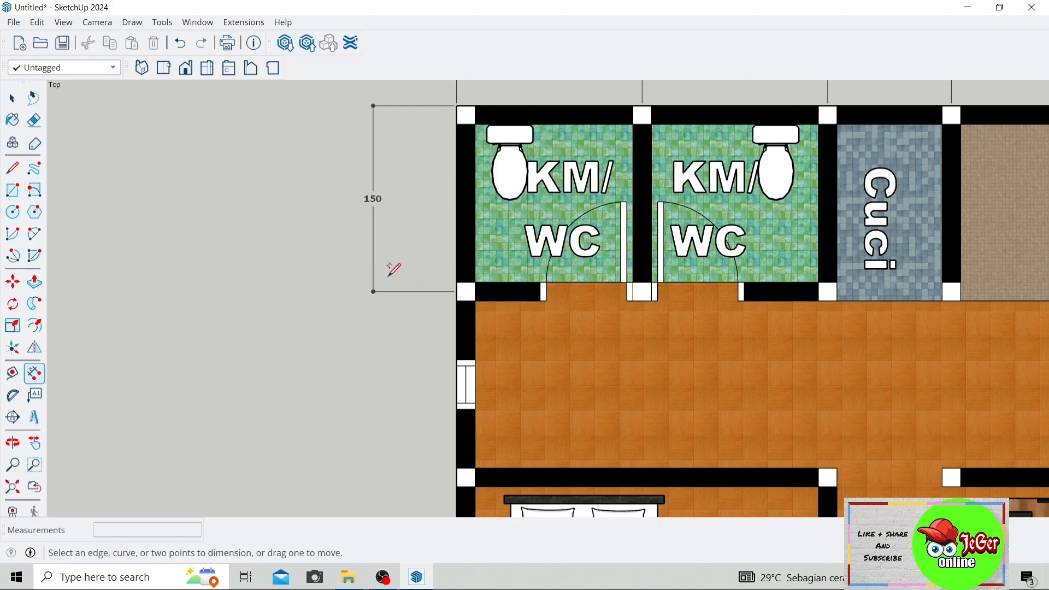
# Dimension the outer side wall from the KM/WC front wall to the Kamar 2 rear wall, aligned with the KM/WC side dimension
pyautogui.scroll(-3, 412, 285)
pyautogui.scroll(2, 423, 285)
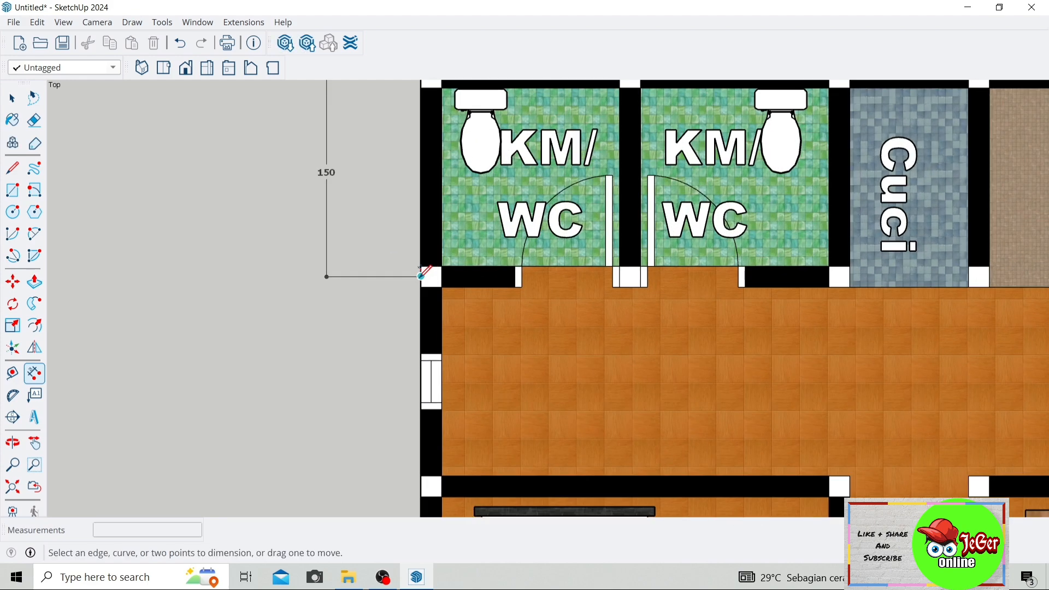
pyautogui.scroll(3, 422, 276)
pyautogui.click(421, 276)
pyautogui.scroll(-3, 422, 281)
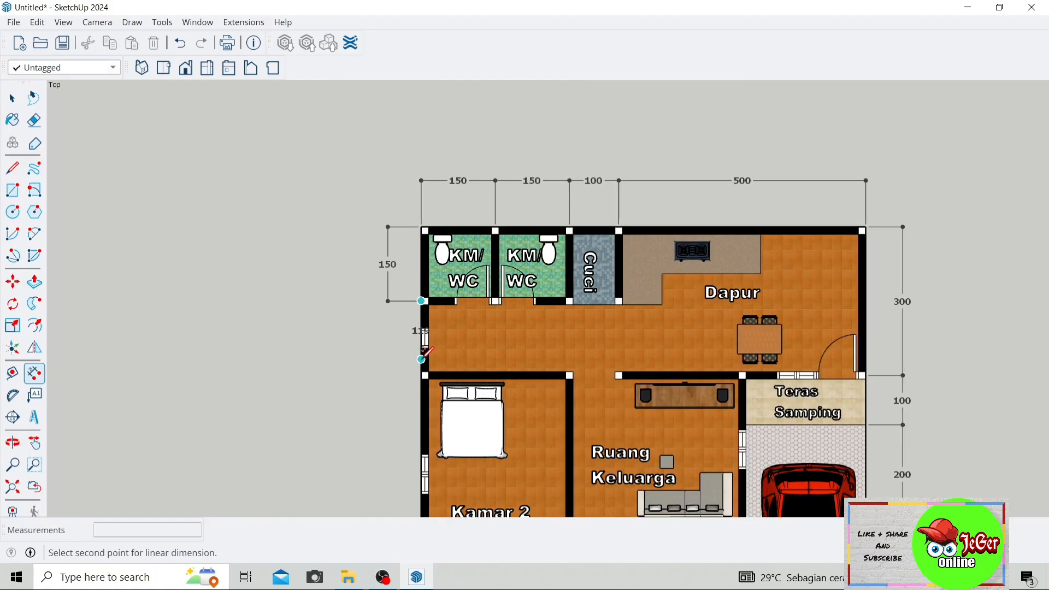
pyautogui.scroll(3, 423, 377)
pyautogui.scroll(2, 428, 392)
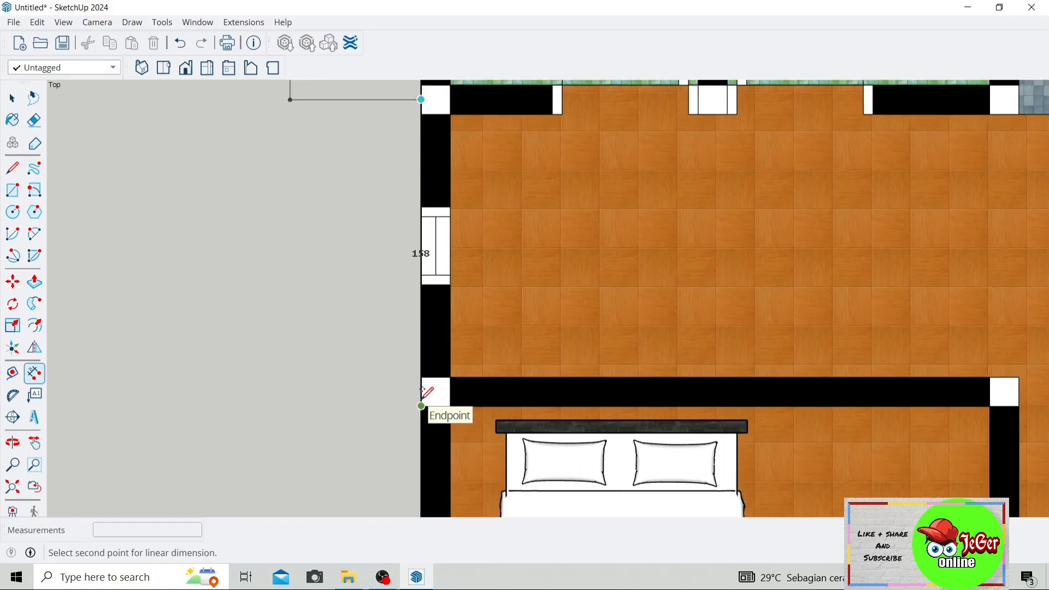
pyautogui.click(421, 392)
pyautogui.click(416, 242)
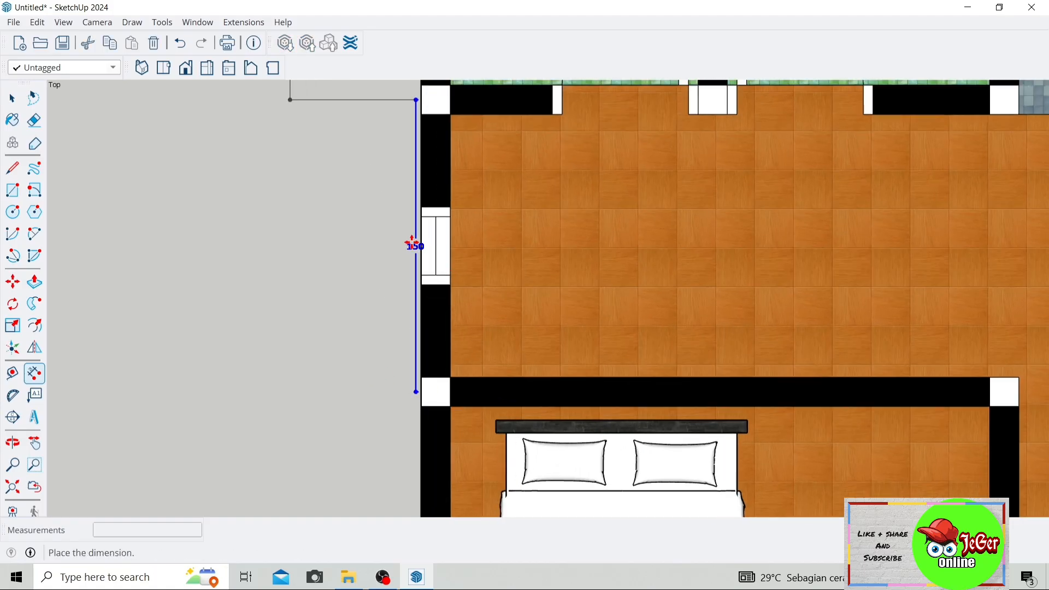
pyautogui.click(288, 244)
# Dimension the outer side wall of Kamar 2 between its rear and front wall centrelines, in line with the other side dimensions
pyautogui.scroll(-3, 383, 232)
pyautogui.scroll(-4, 393, 234)
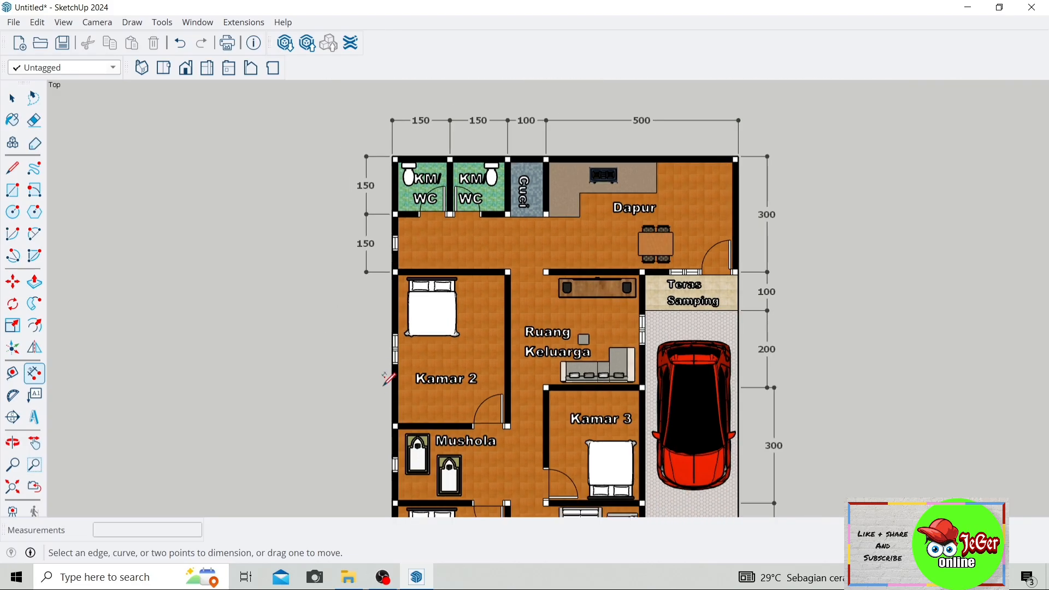
pyautogui.scroll(4, 386, 375)
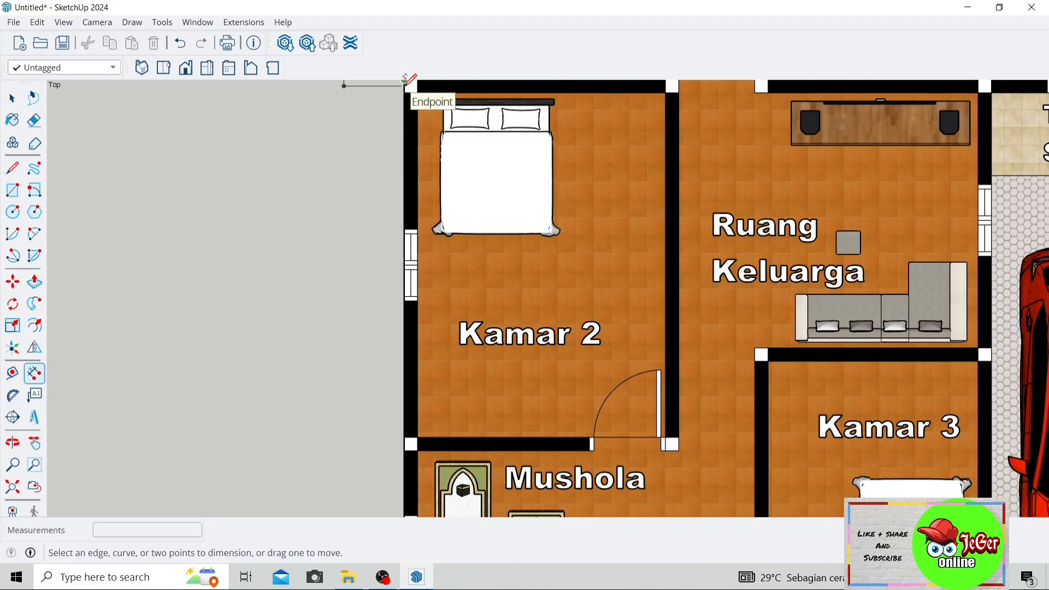
pyautogui.scroll(2, 410, 85)
pyautogui.click(404, 86)
pyautogui.scroll(-2, 405, 142)
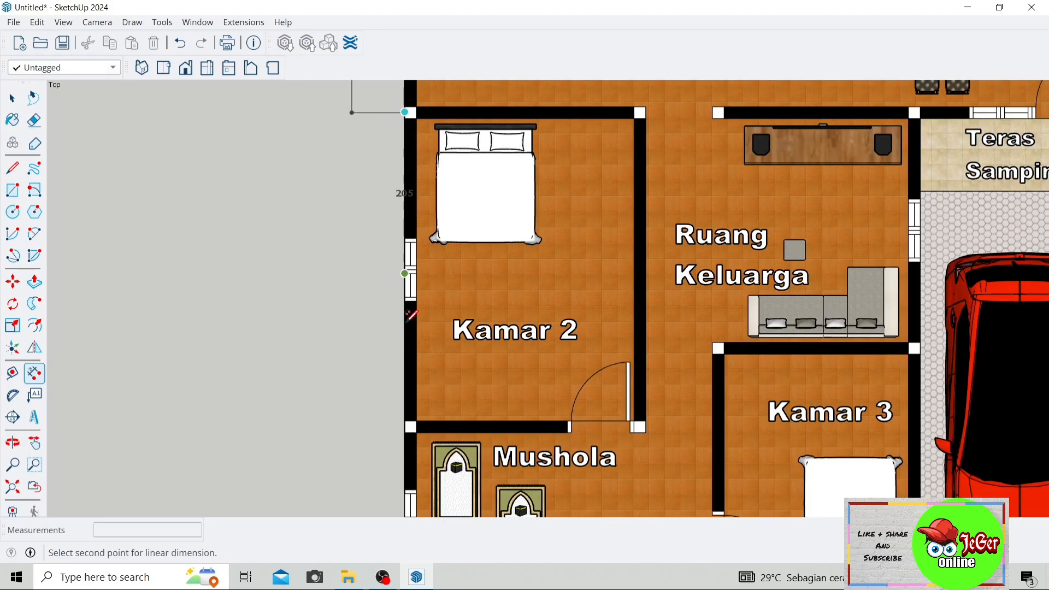
pyautogui.scroll(3, 405, 421)
pyautogui.click(405, 421)
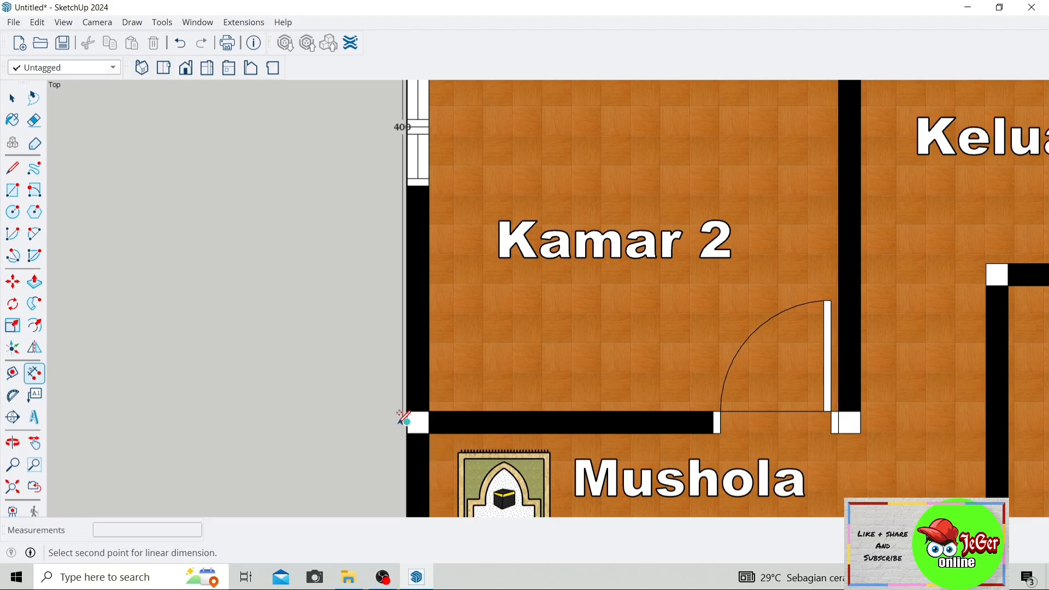
pyautogui.click(386, 416)
pyautogui.scroll(-3, 386, 415)
pyautogui.scroll(-2, 373, 407)
pyautogui.click(383, 316)
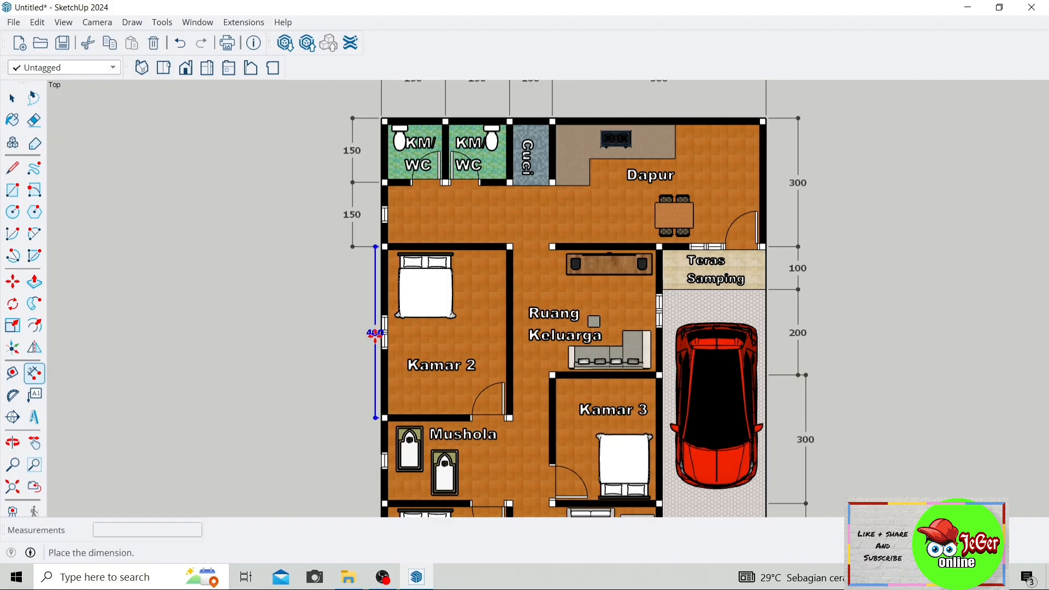
pyautogui.click(353, 330)
# Move the upper carport, Teras Samping and Dapur side dimensions outward into line with the dimension beside Kamar 3
pyautogui.scroll(-3, 484, 246)
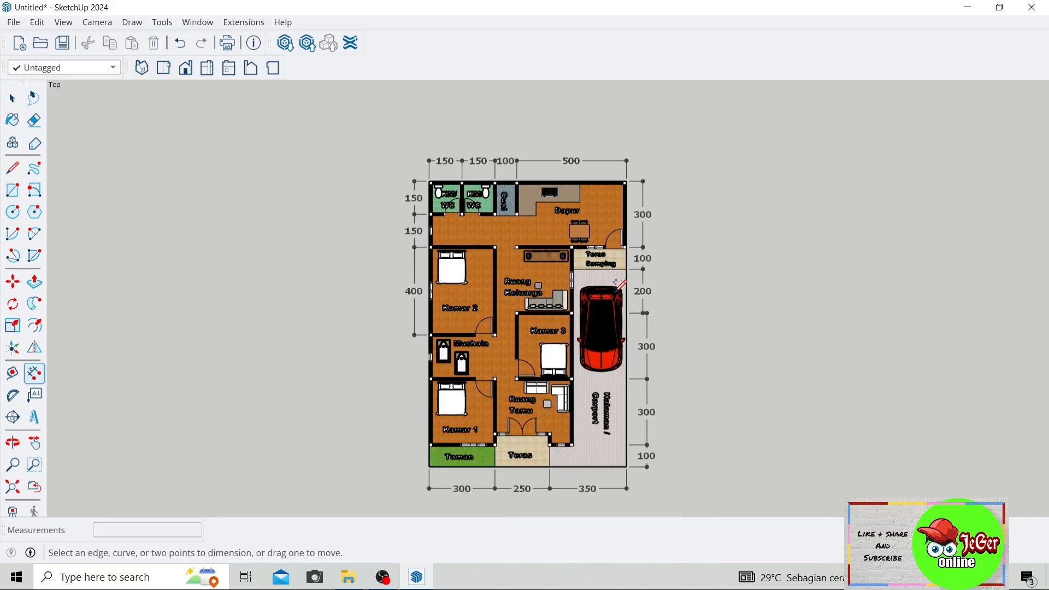
pyautogui.click(627, 284)
pyautogui.scroll(3, 659, 287)
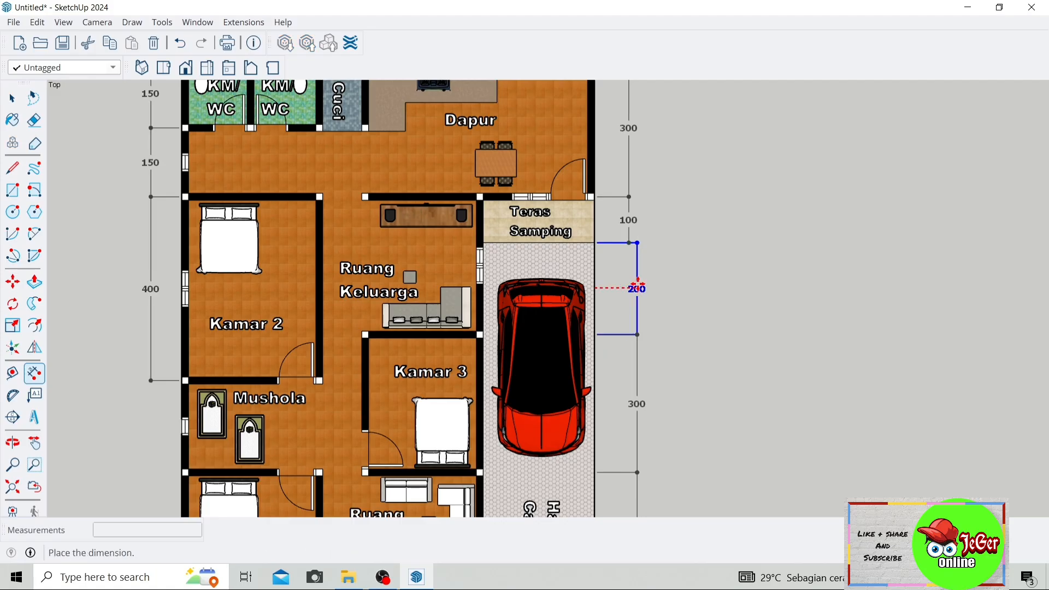
pyautogui.click(638, 288)
pyautogui.click(628, 219)
pyautogui.click(636, 219)
pyautogui.click(628, 129)
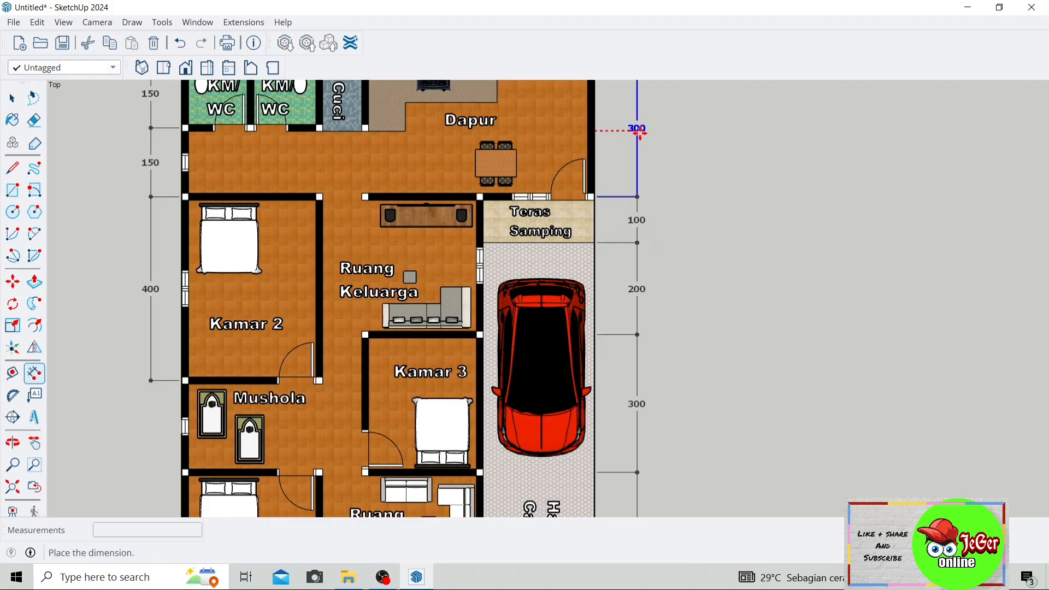
pyautogui.click(641, 132)
# Dimension the outer side wall of the Mushola between the Kamar 2 and Kamar 1 walls, aligned with the Kamar 2 dimension
pyautogui.scroll(-3, 620, 164)
pyautogui.scroll(5, 435, 246)
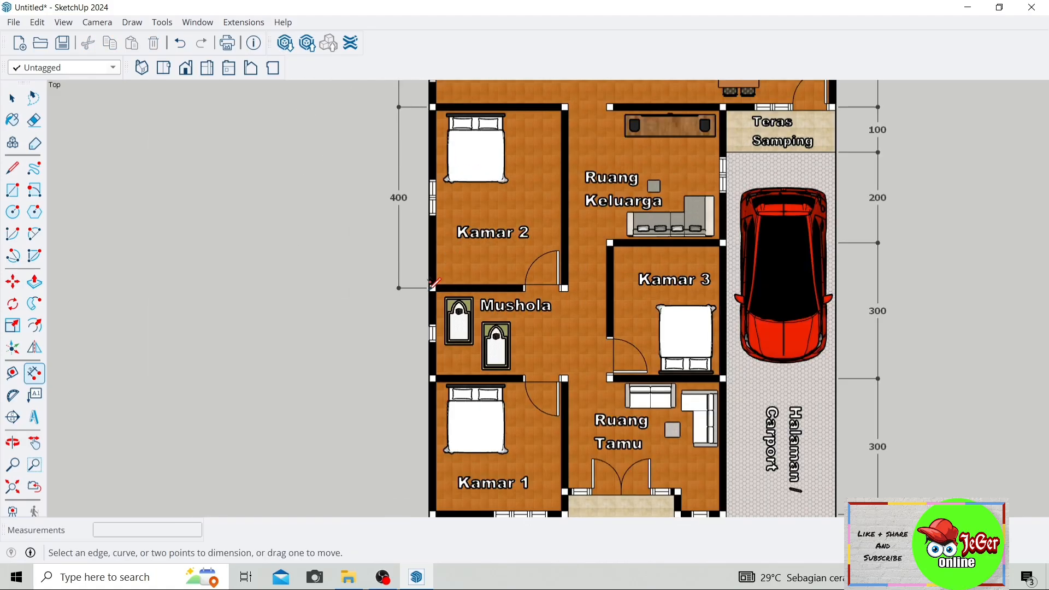
pyautogui.scroll(2, 438, 280)
pyautogui.click(432, 278)
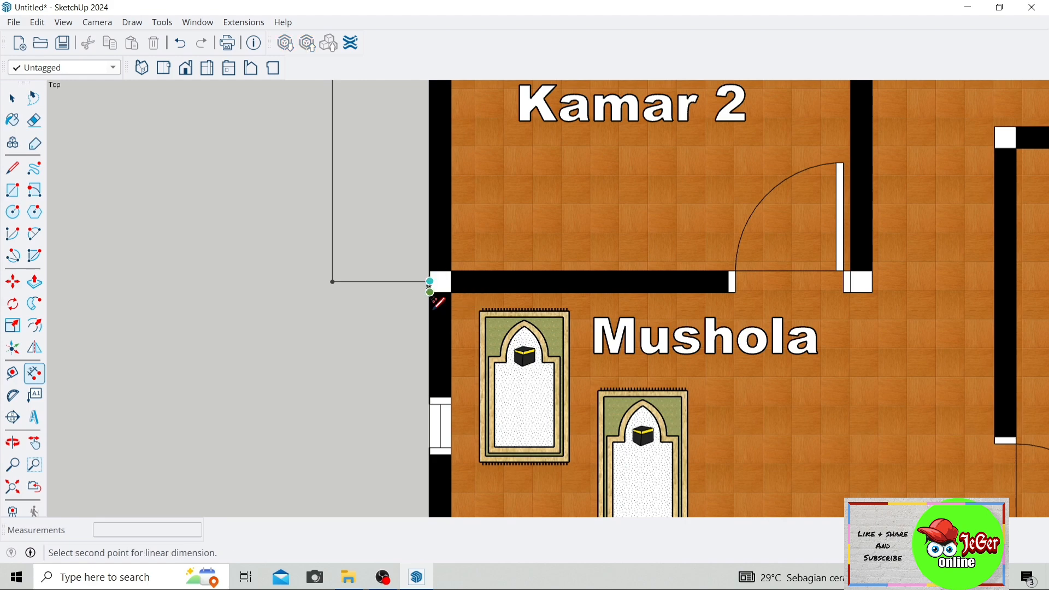
pyautogui.scroll(-3, 435, 282)
pyautogui.scroll(2, 432, 285)
pyautogui.scroll(4, 437, 383)
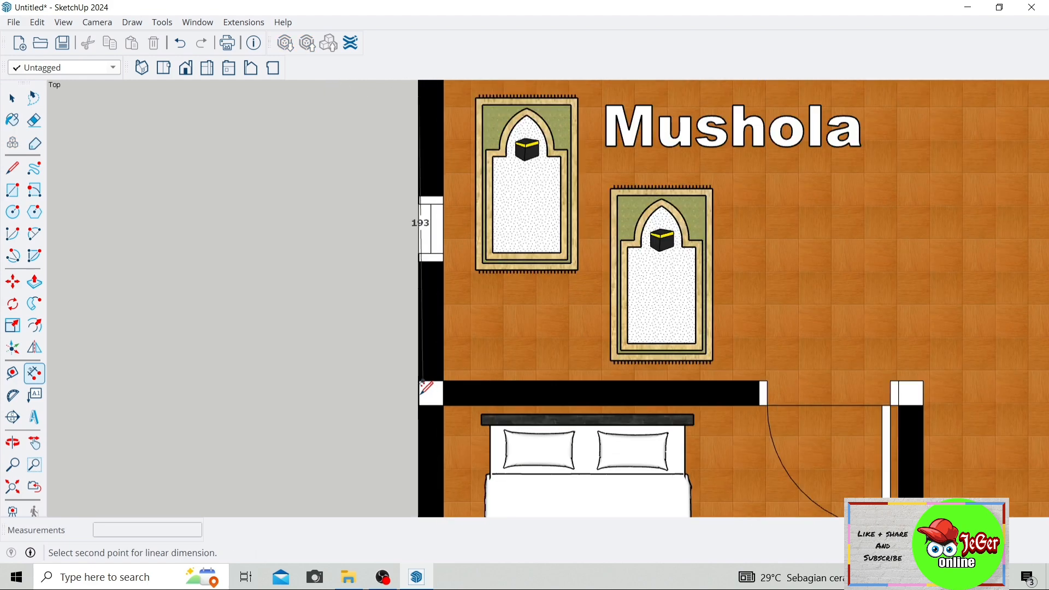
pyautogui.click(437, 386)
pyautogui.scroll(-4, 389, 384)
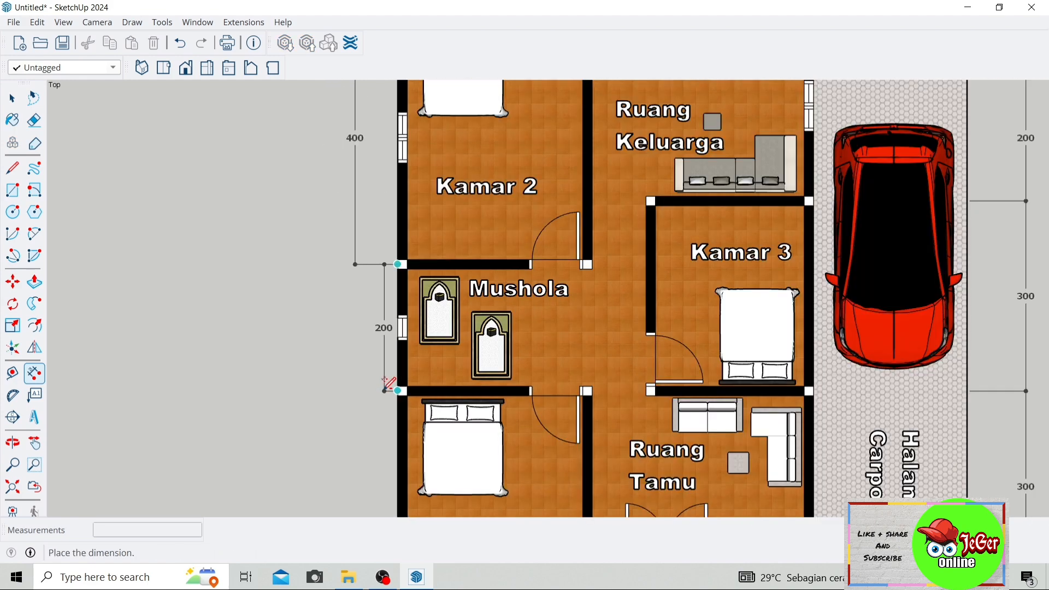
pyautogui.click(356, 382)
# Dimension the outer side wall of Kamar 1 from the Mushola wall to the front wall's centreline, aligned with the Mushola dimension
pyautogui.scroll(-3, 377, 266)
pyautogui.scroll(5, 391, 213)
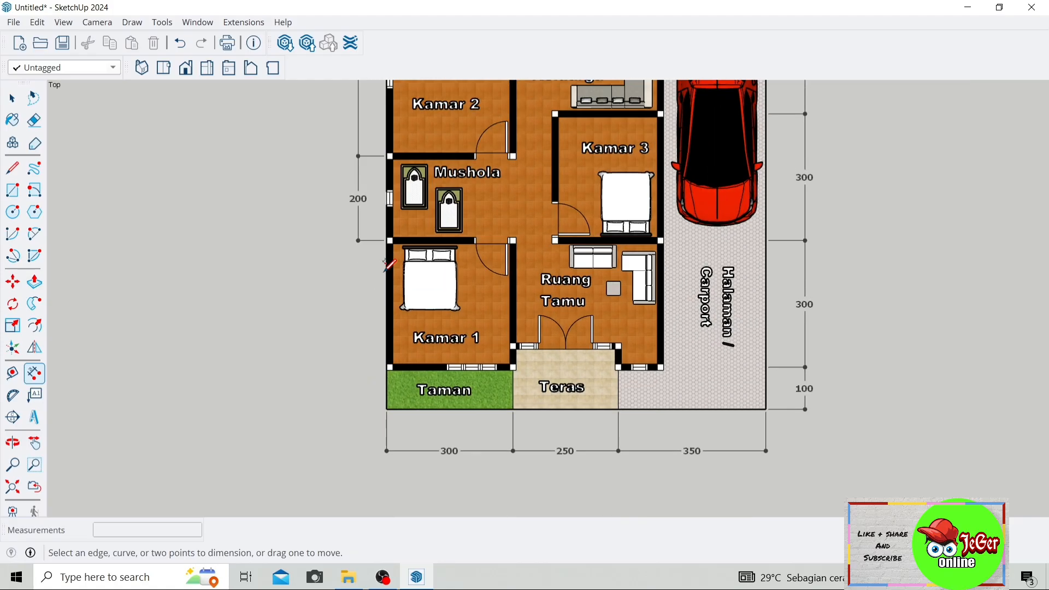
pyautogui.scroll(2, 391, 213)
pyautogui.click(393, 215)
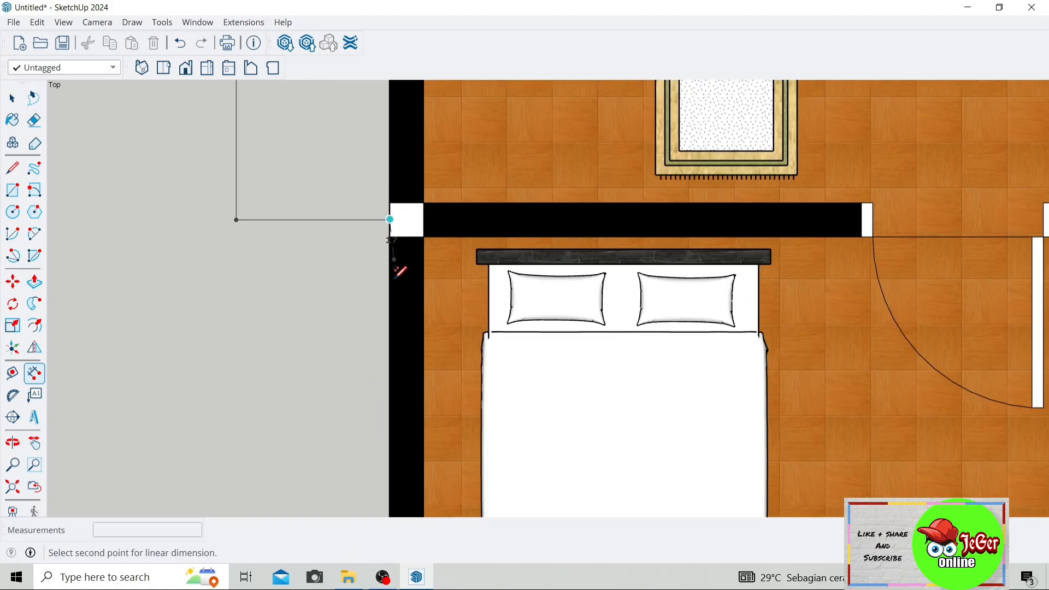
pyautogui.scroll(-4, 395, 271)
pyautogui.scroll(4, 396, 404)
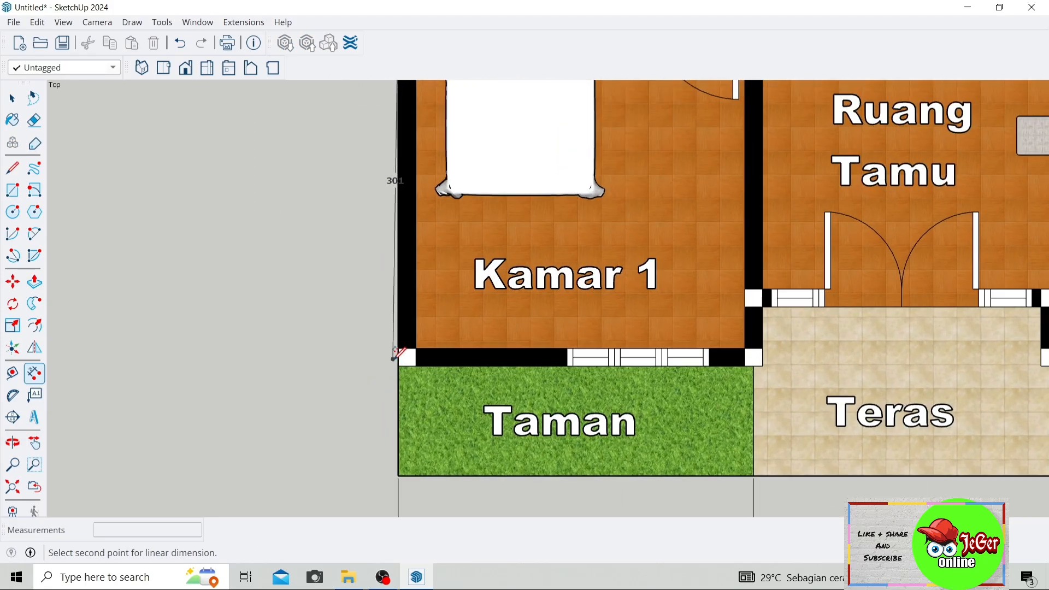
pyautogui.click(398, 357)
pyautogui.scroll(-5, 364, 357)
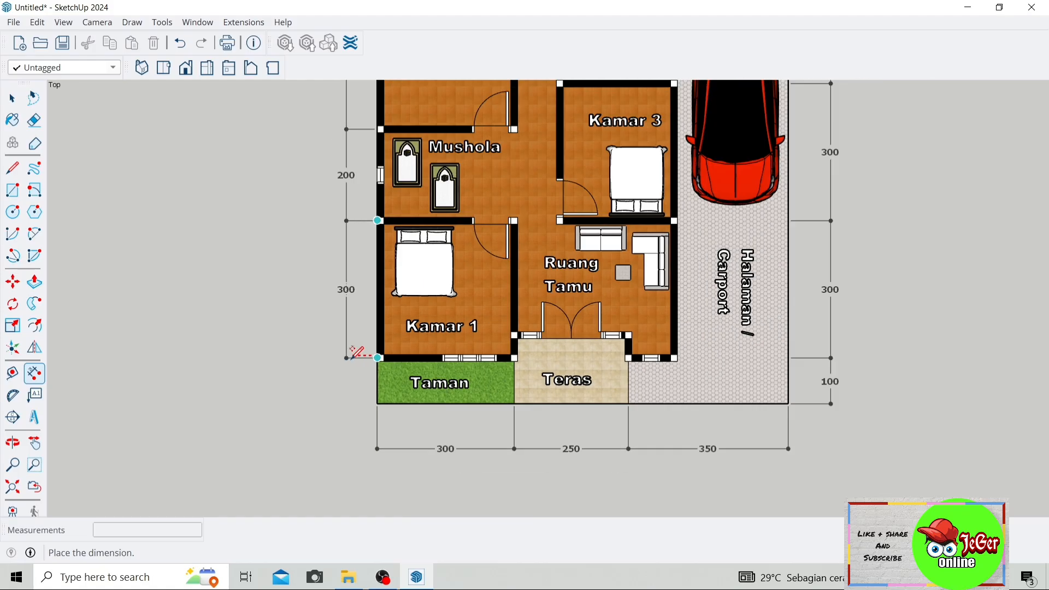
pyautogui.click(350, 356)
# Dimension the outer side of the Taman from the Kamar 1 front wall to the front corner, in line with the side dimensions
pyautogui.scroll(3, 384, 358)
pyautogui.scroll(3, 385, 354)
pyautogui.click(368, 350)
pyautogui.scroll(-5, 370, 361)
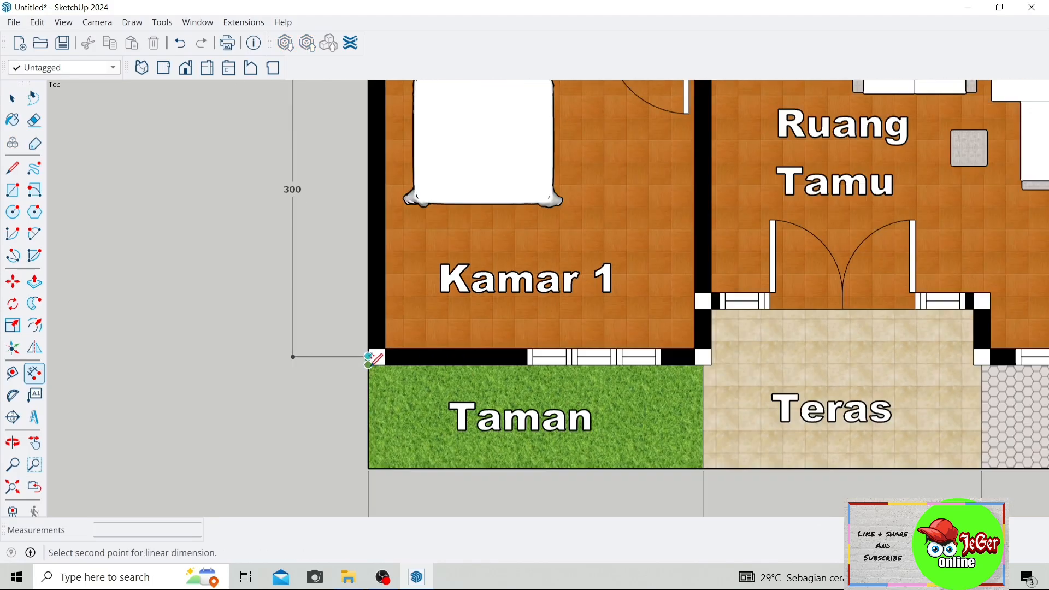
pyautogui.click(369, 430)
pyautogui.click(360, 420)
pyautogui.click(350, 410)
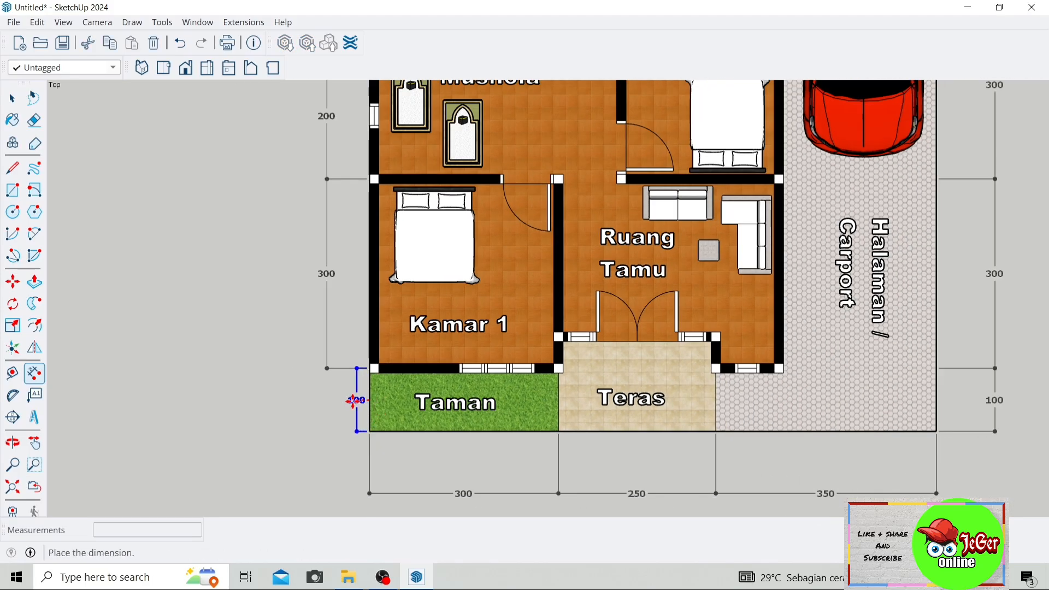
pyautogui.click(327, 400)
pyautogui.scroll(-4, 331, 402)
pyautogui.scroll(-2, 360, 372)
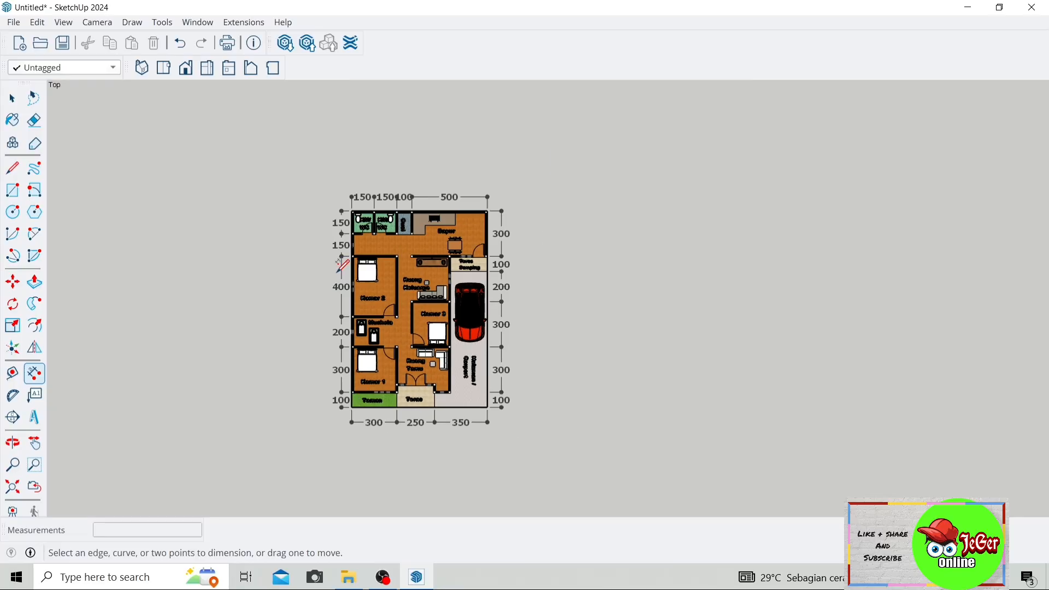
pyautogui.scroll(2, 345, 265)
pyautogui.scroll(1, 363, 241)
pyautogui.scroll(-3, 364, 234)
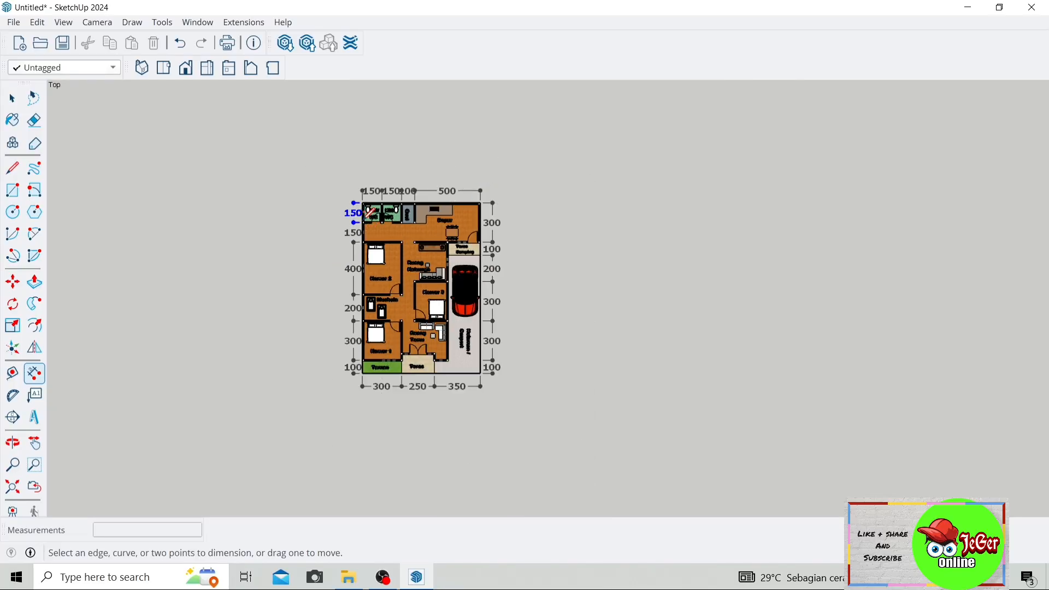
# Dimension the house's full depth from the rear KM/WC corner to the front Taman corner, placed outside the existing side dimensions
pyautogui.scroll(6, 364, 201)
pyautogui.click(363, 196)
pyautogui.scroll(-5, 363, 207)
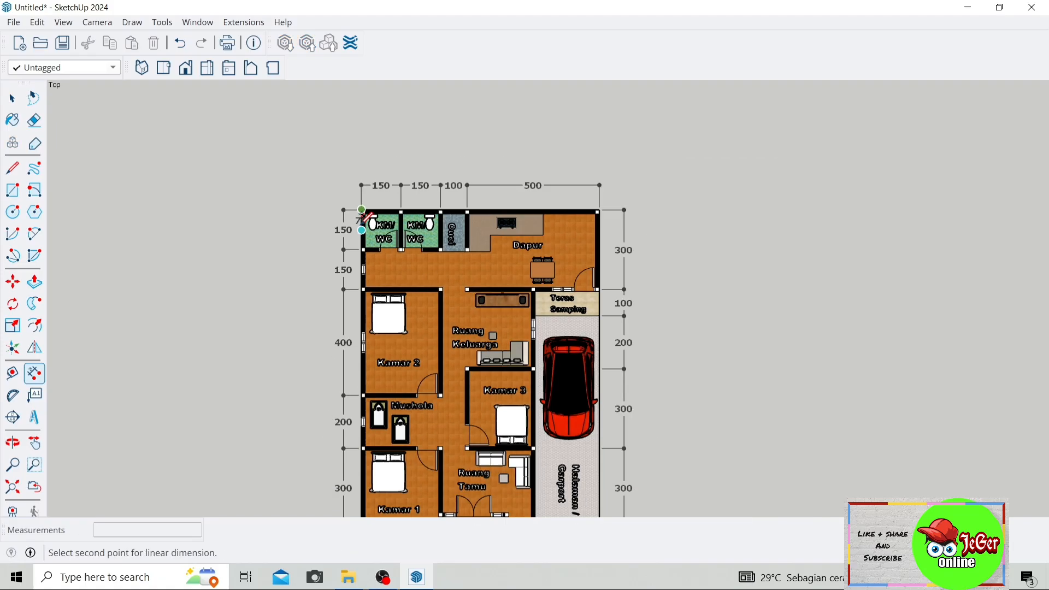
pyautogui.click(362, 419)
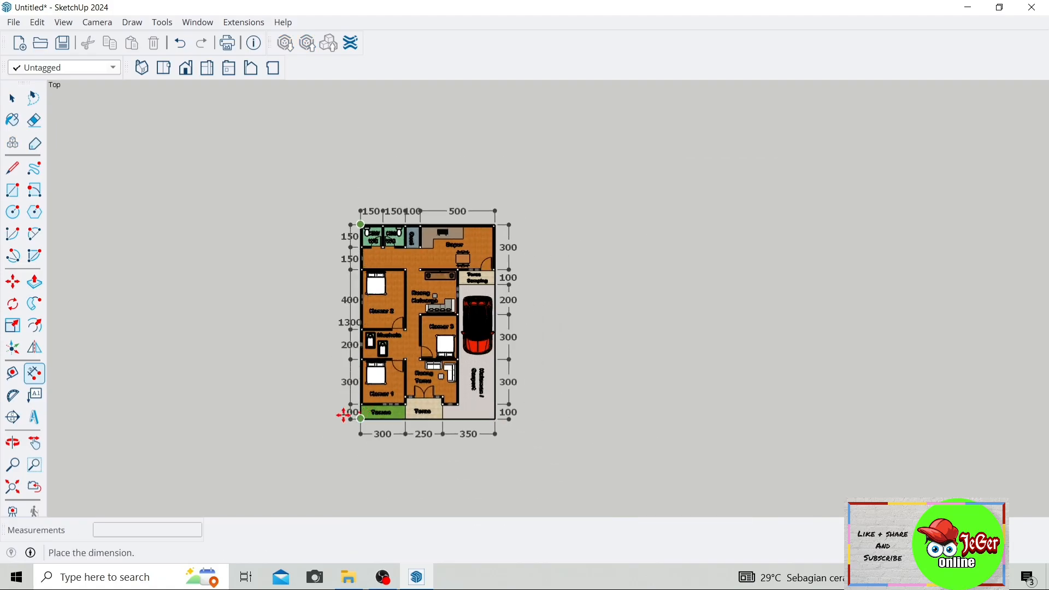
pyautogui.click(350, 383)
pyautogui.scroll(3, 356, 314)
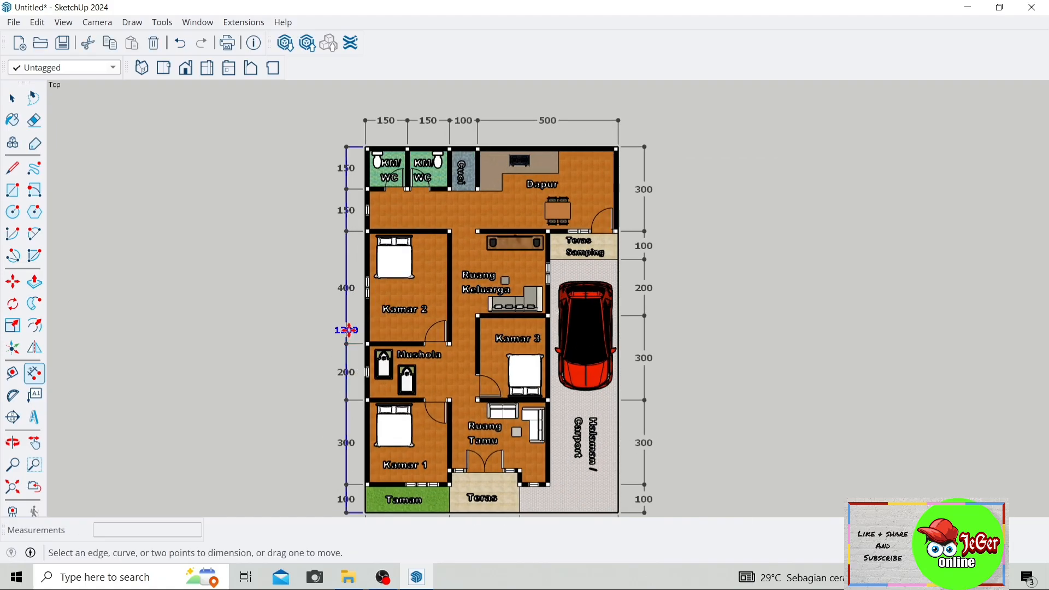
pyautogui.click(344, 329)
pyautogui.click(297, 330)
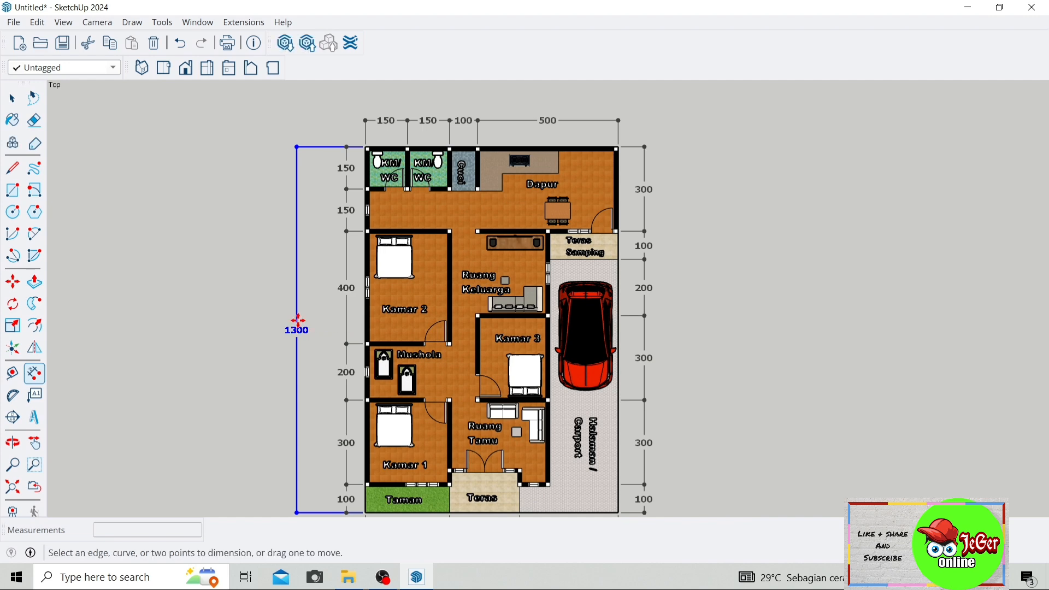
# Dimension the full rear width between the outer KM/WC and Dapur corners, placed beyond the existing rear dimensions
pyautogui.scroll(-2, 328, 219)
pyautogui.scroll(4, 351, 207)
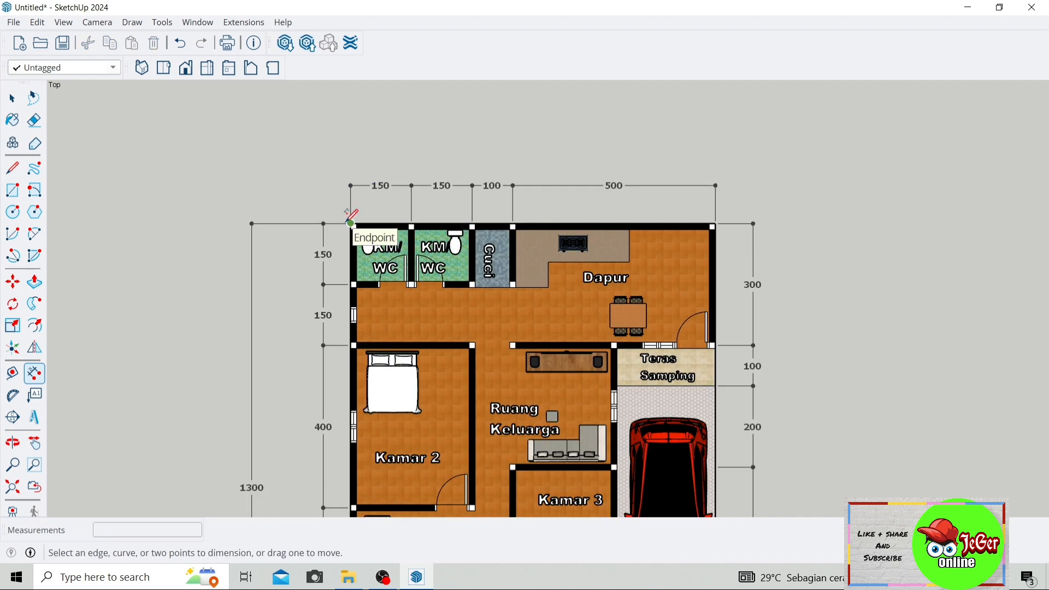
pyautogui.click(351, 223)
pyautogui.click(716, 223)
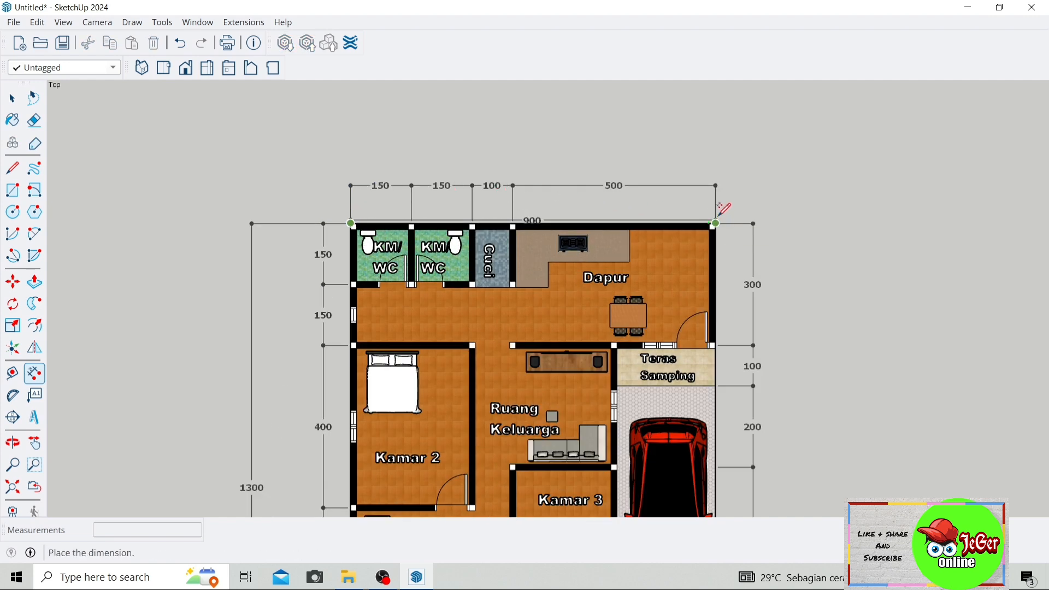
pyautogui.click(713, 128)
pyautogui.scroll(-3, 484, 144)
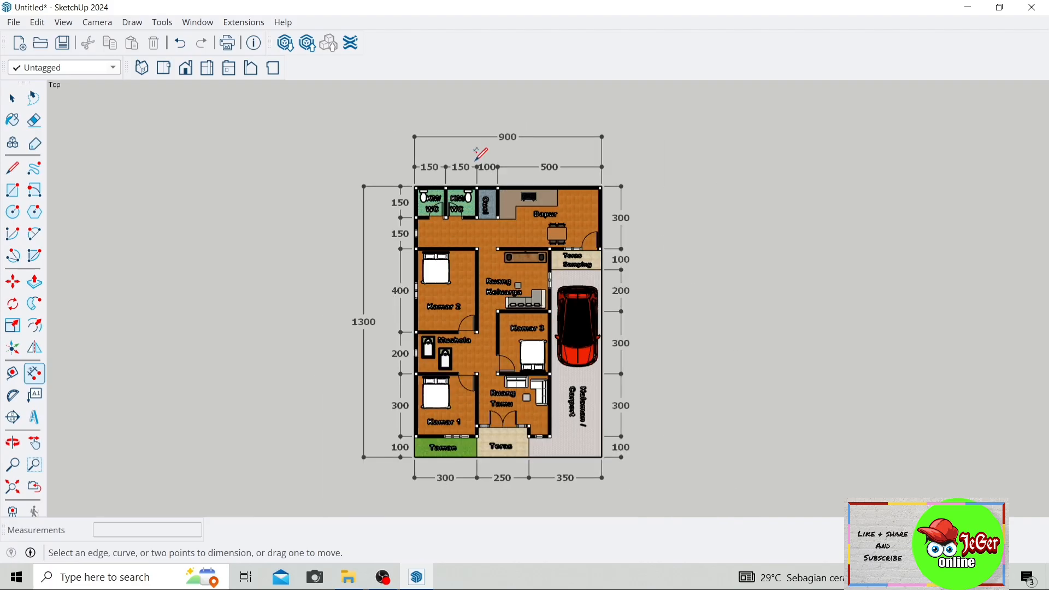
# Show the Default Tray and apply the Shaded with textures style from the Default Styles collection
pyautogui.click(34, 443)
pyautogui.moveTo(353, 326); pyautogui.dragTo(359, 313)
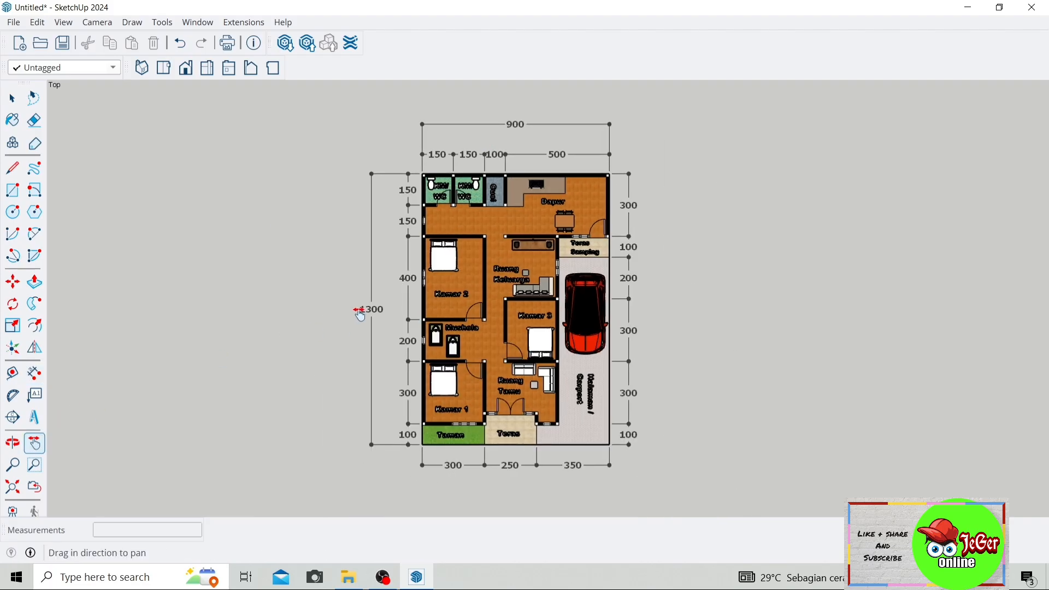
pyautogui.scroll(1, 433, 294)
pyautogui.moveTo(435, 296); pyautogui.dragTo(436, 296)
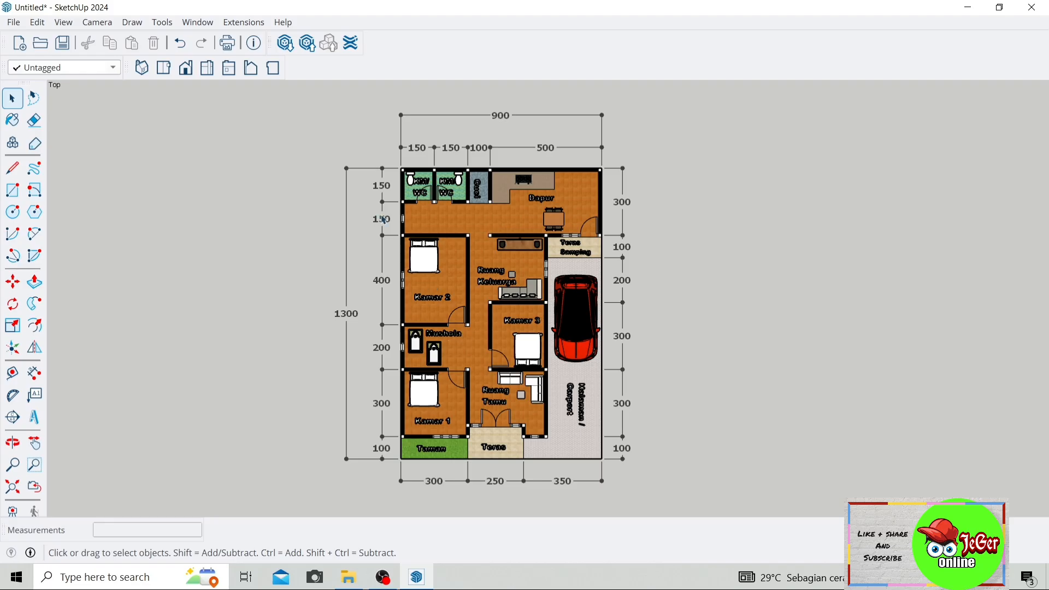
pyautogui.click(199, 23)
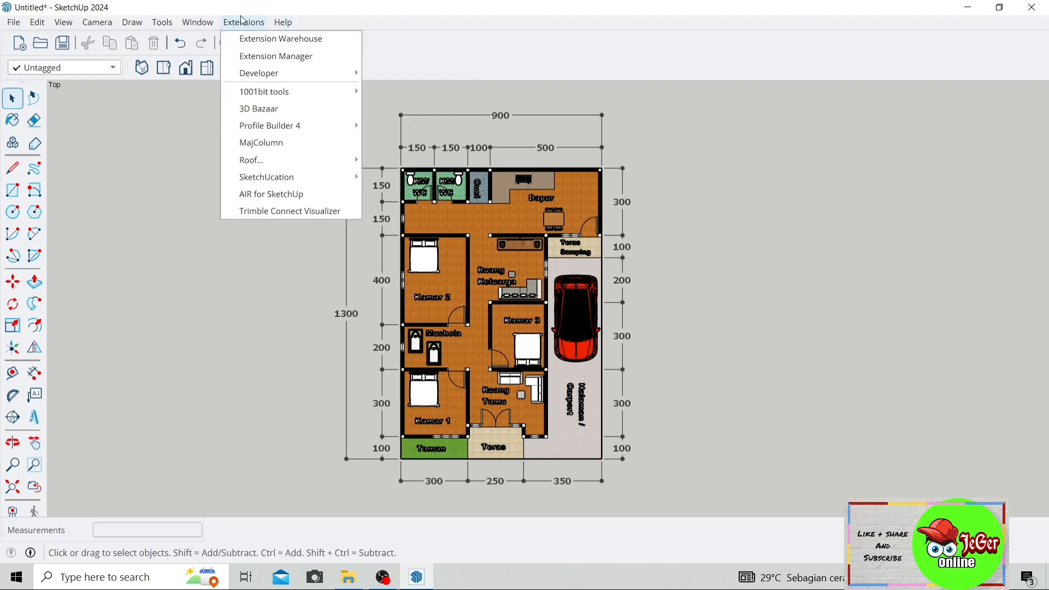
pyautogui.moveTo(241, 39)
pyautogui.click(336, 39)
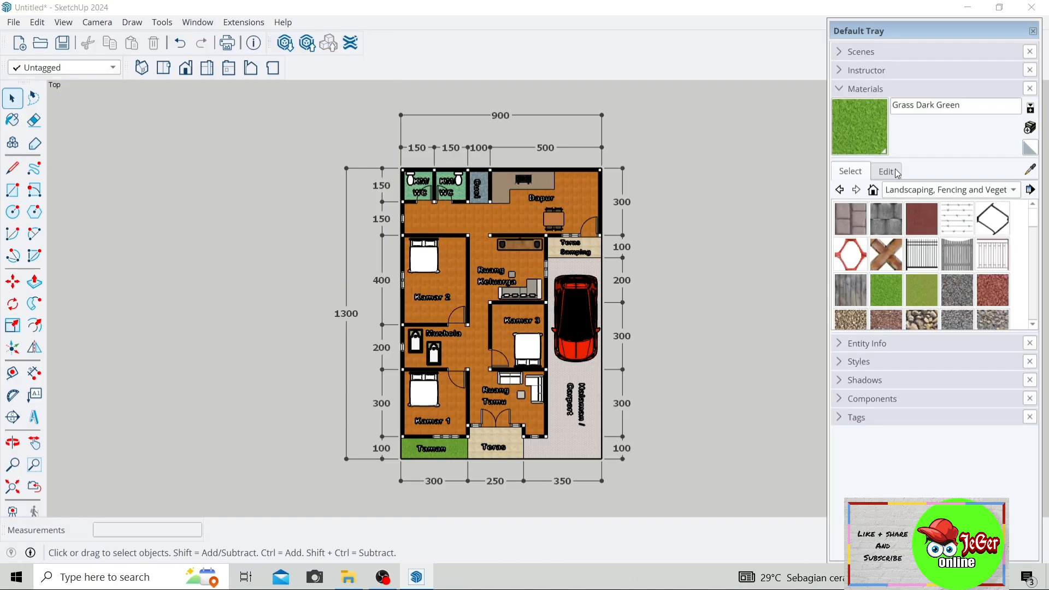
pyautogui.click(938, 91)
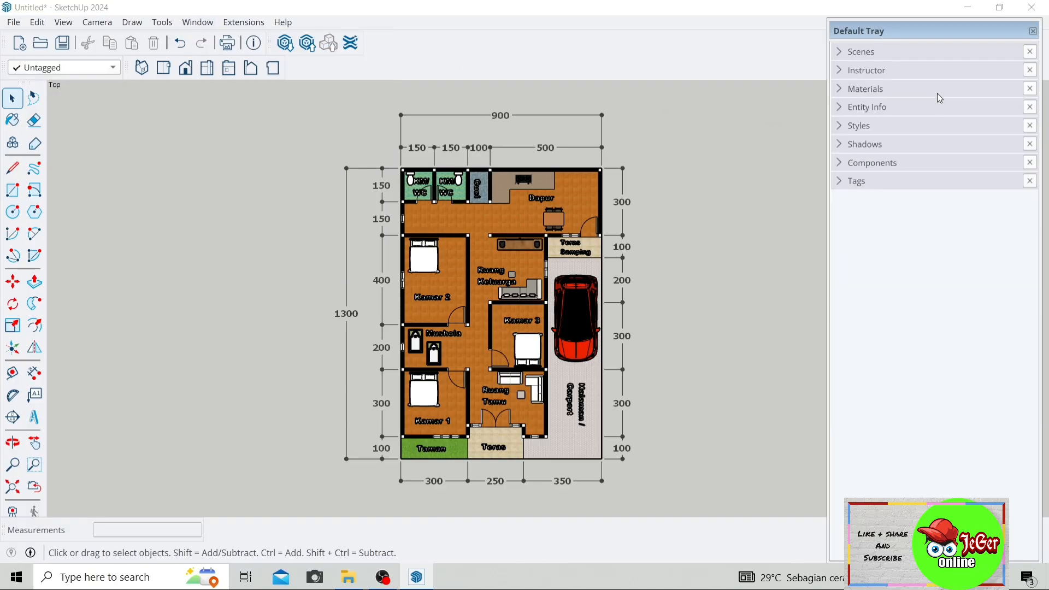
pyautogui.click(866, 126)
pyautogui.click(852, 210)
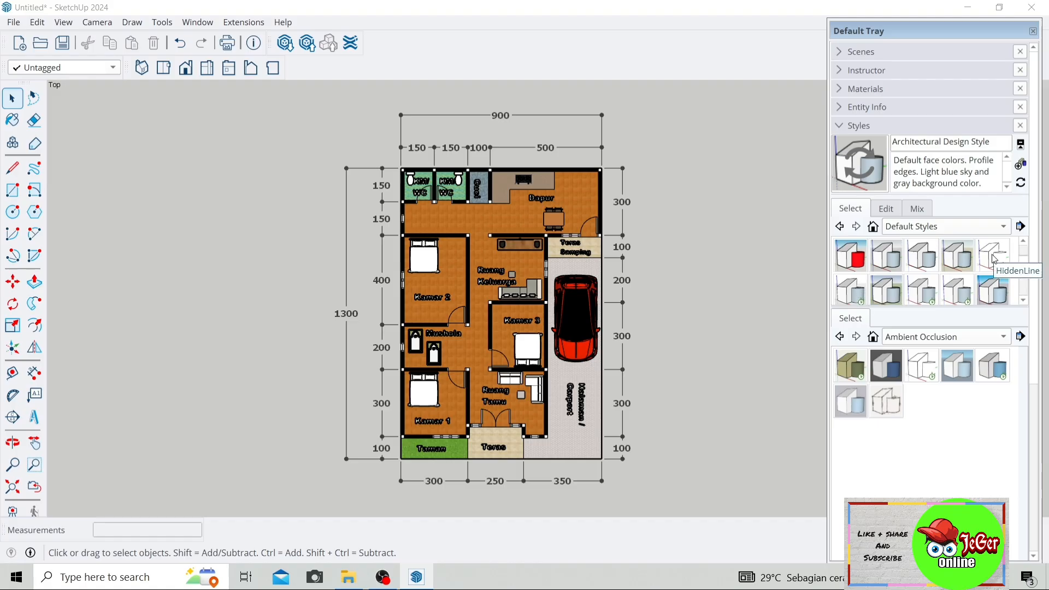
pyautogui.click(958, 288)
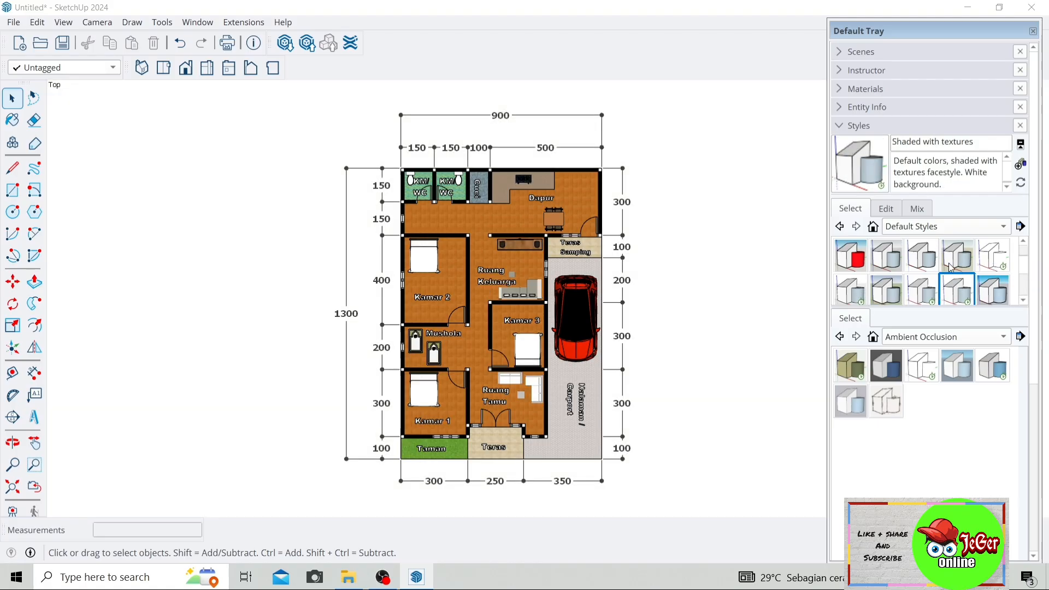
# Turn off Dashes in the edge settings of the Shaded with textures style
pyautogui.click(885, 212)
pyautogui.click(851, 212)
pyautogui.click(890, 208)
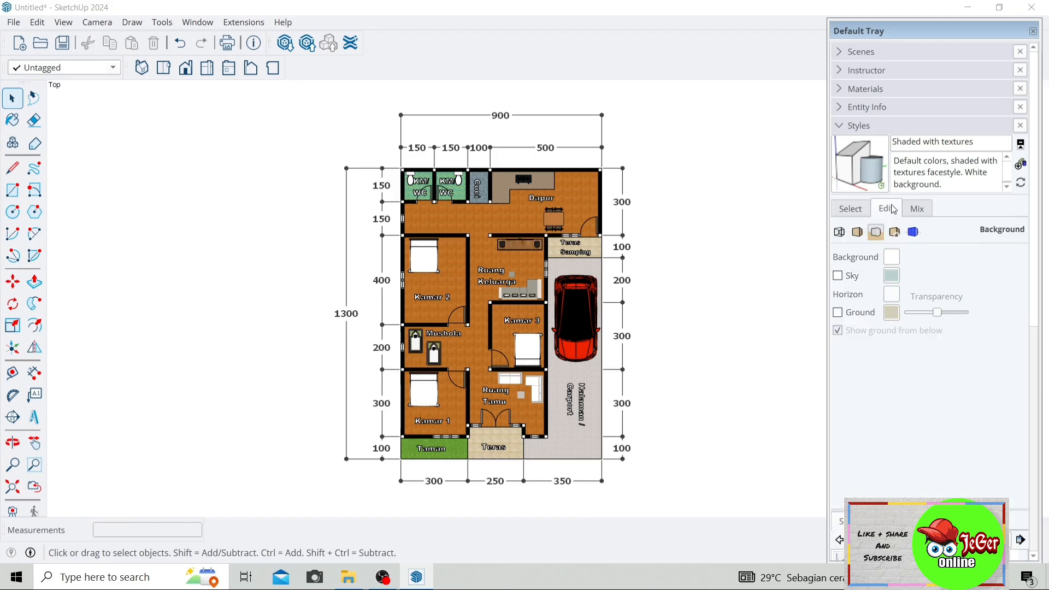
pyautogui.click(840, 232)
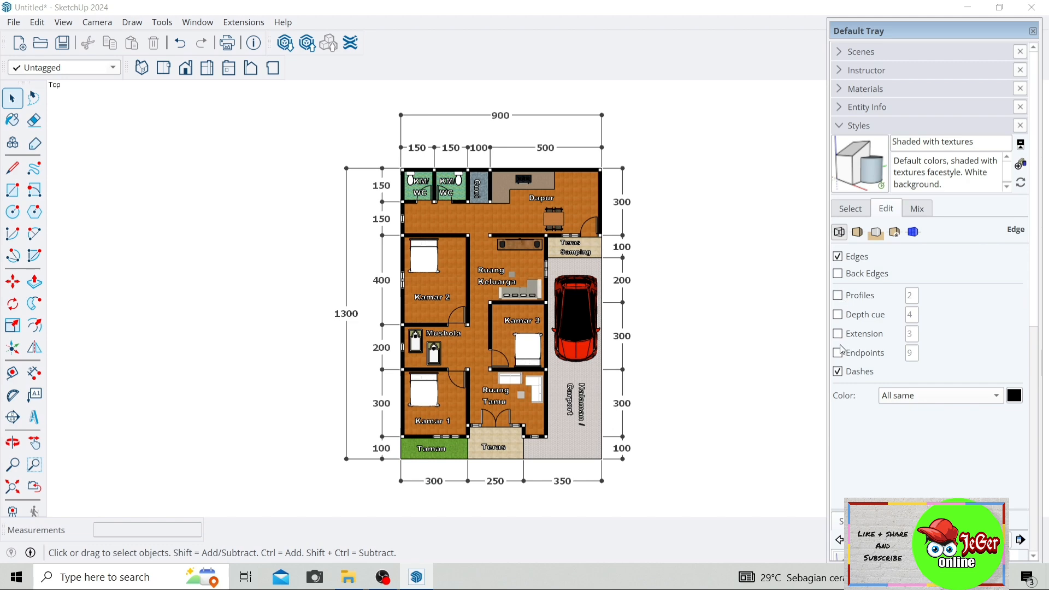
pyautogui.click(838, 372)
pyautogui.scroll(2, 553, 297)
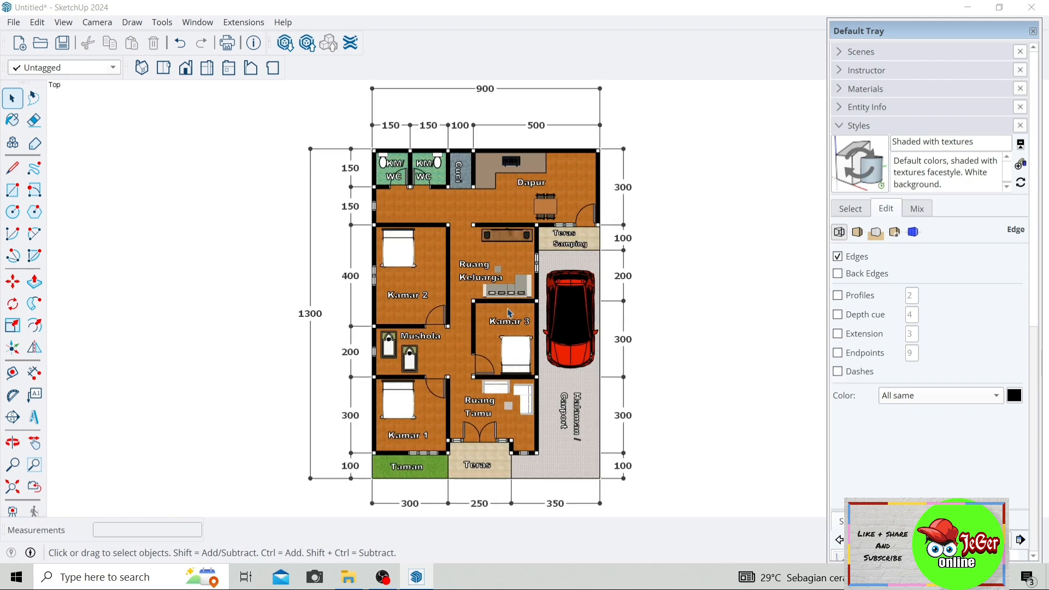
pyautogui.scroll(-1, 508, 313)
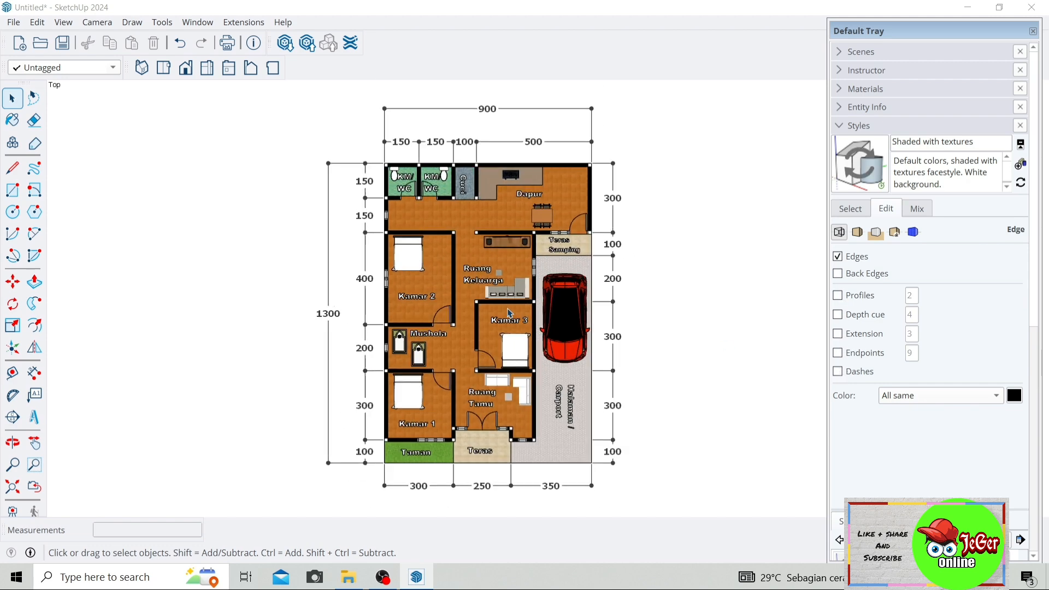
# Hide the tray, centre the floor plan in the view and save that view as a scene
pyautogui.click(1033, 31)
pyautogui.click(35, 443)
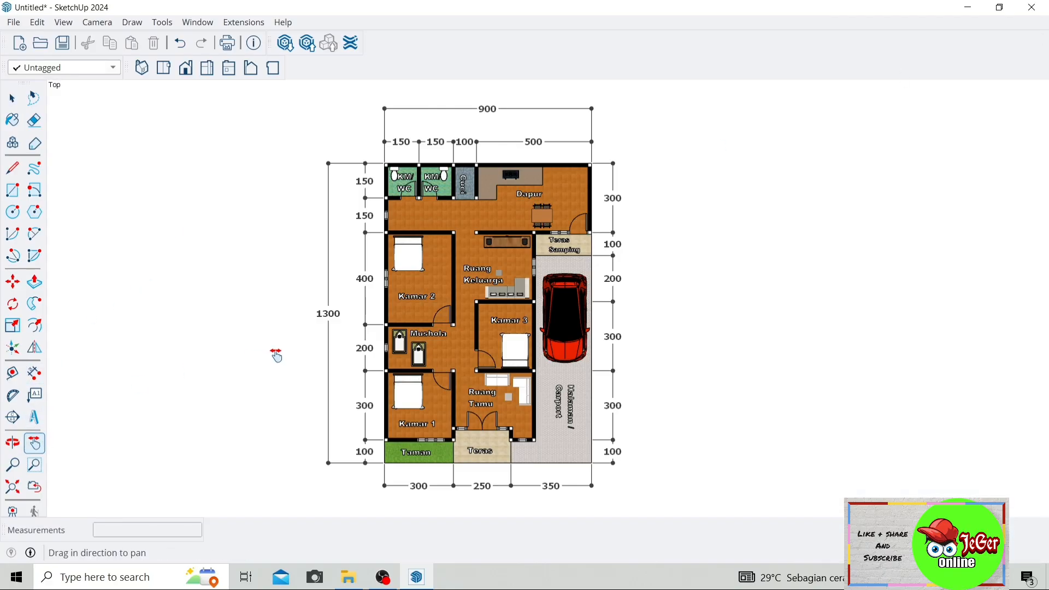
pyautogui.scroll(-1, 279, 353)
pyautogui.moveTo(284, 347); pyautogui.dragTo(305, 348)
pyautogui.scroll(1, 386, 278)
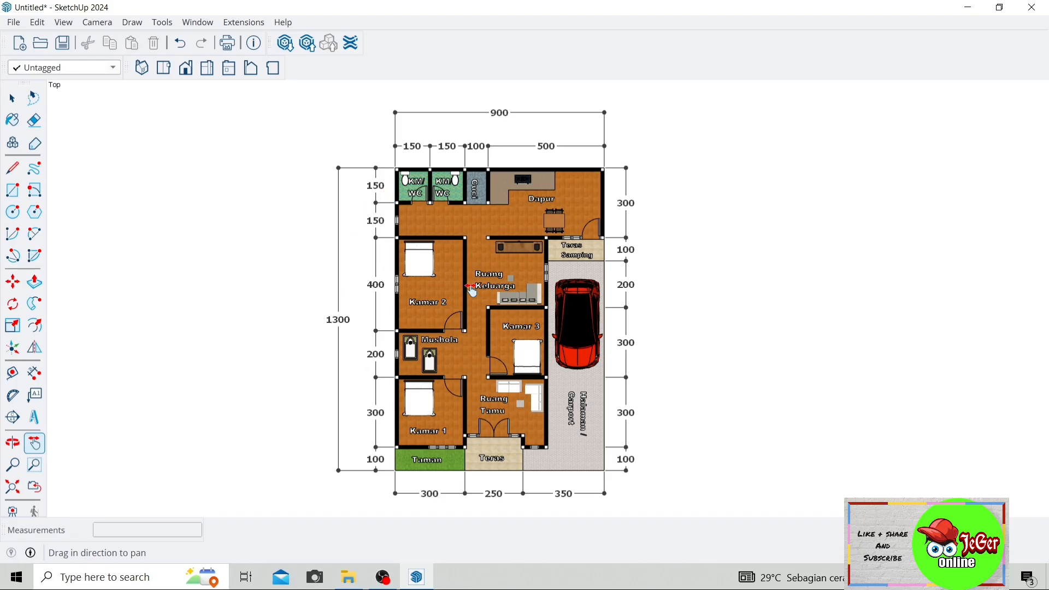
pyautogui.click(12, 98)
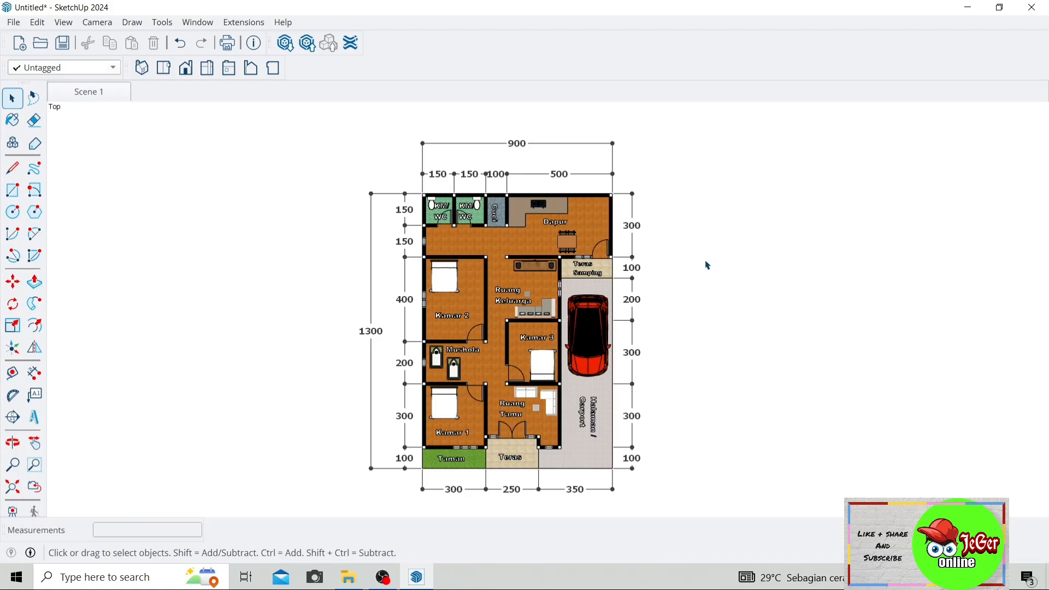
# Recall Scene 1 after changing the zoom to check the saved framing of the plan
pyautogui.scroll(1, 518, 413)
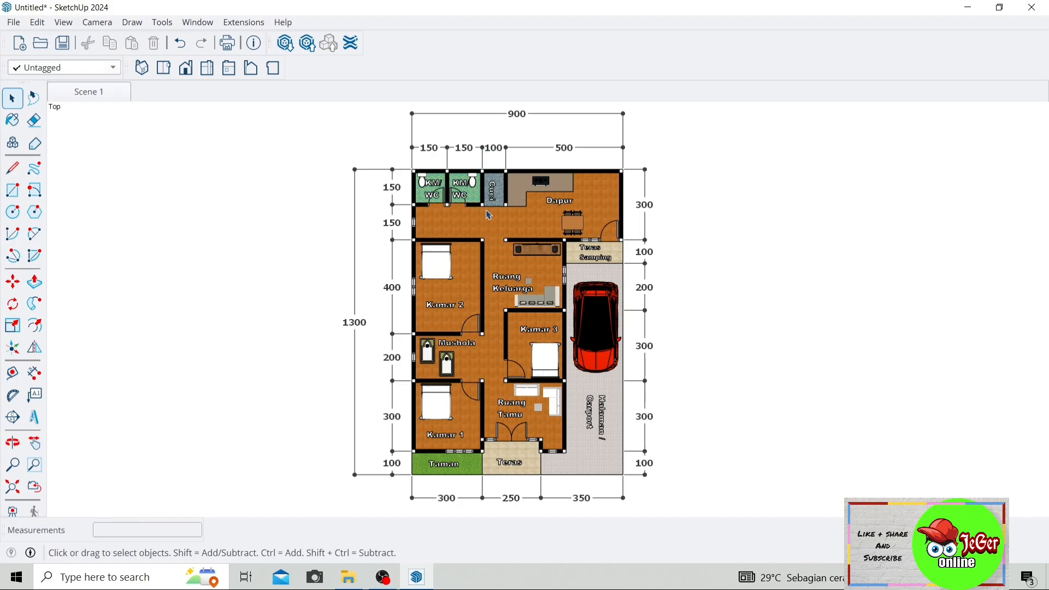
pyautogui.click(117, 91)
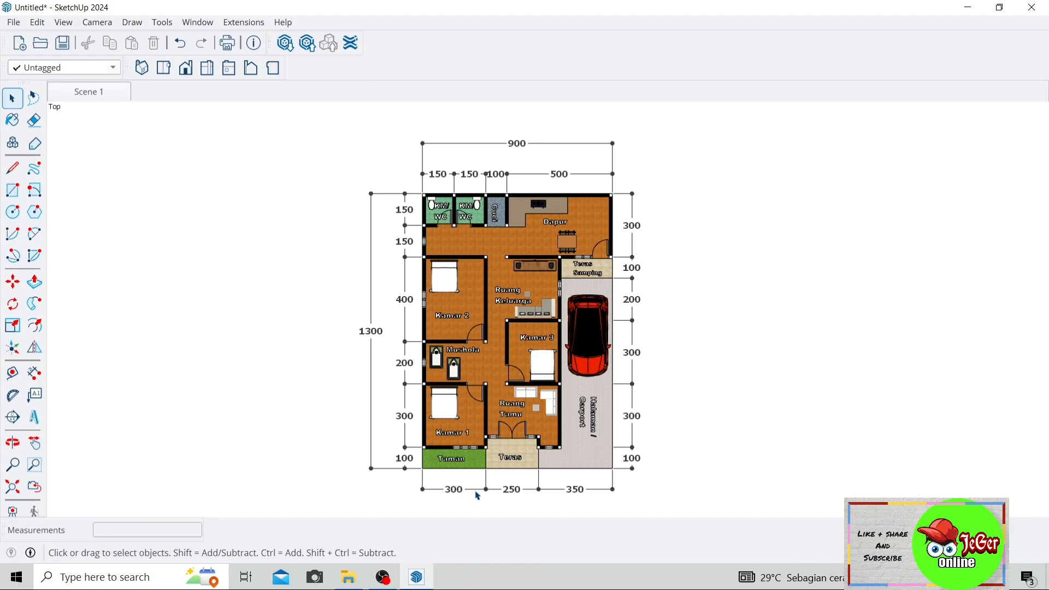
pyautogui.scroll(-2, 478, 496)
pyautogui.scroll(1, 467, 465)
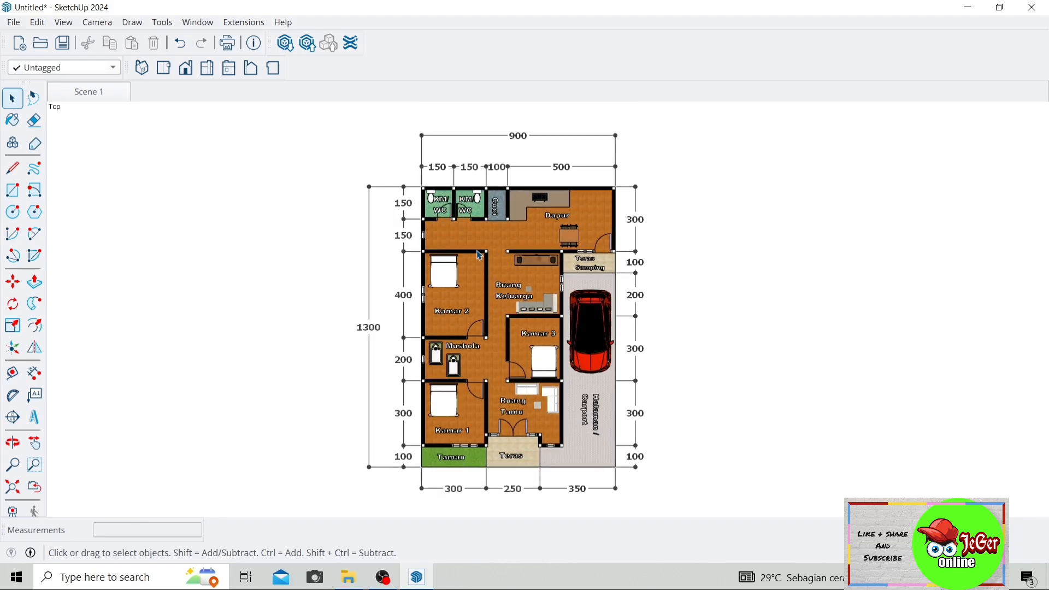
pyautogui.click(98, 93)
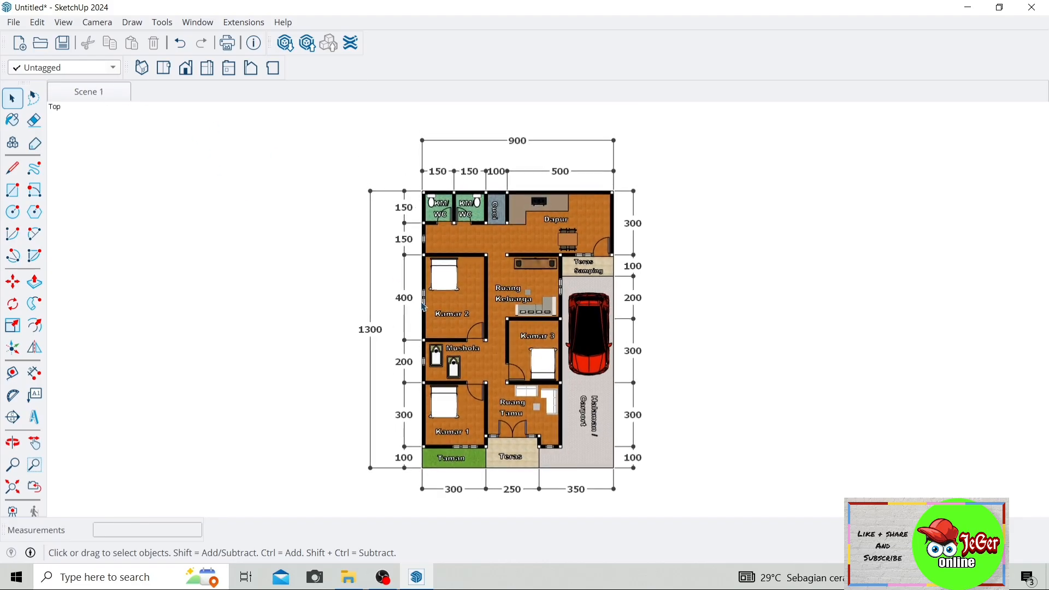